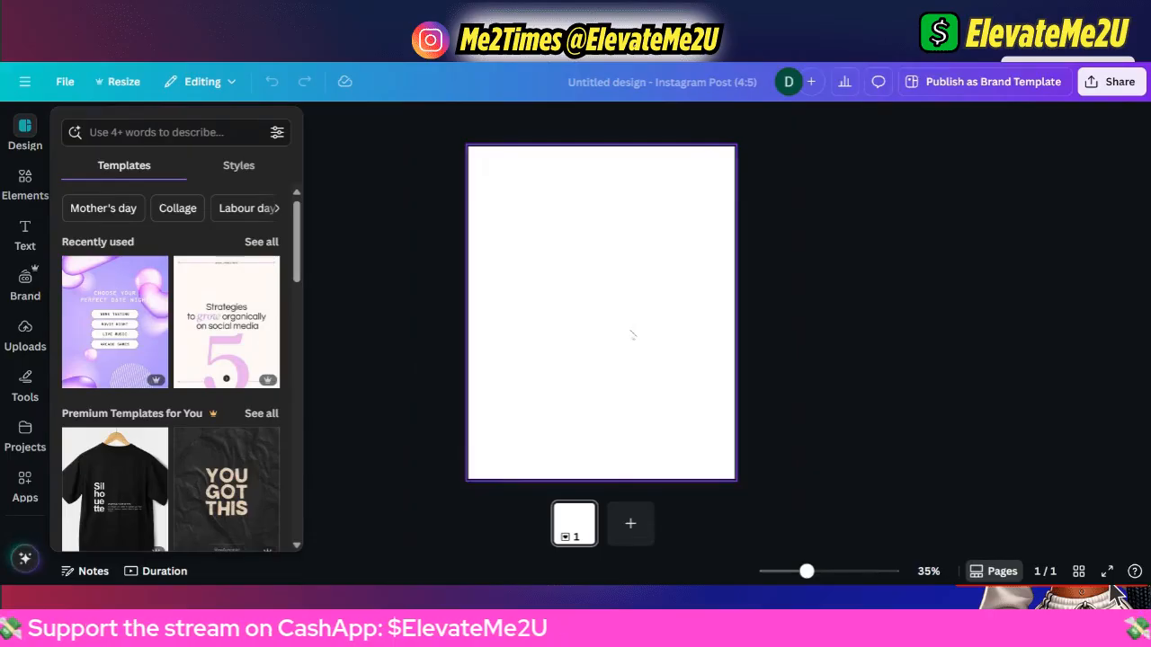
# Browse the suggested design templates for the blank Instagram post.
pyautogui.click(632, 335)
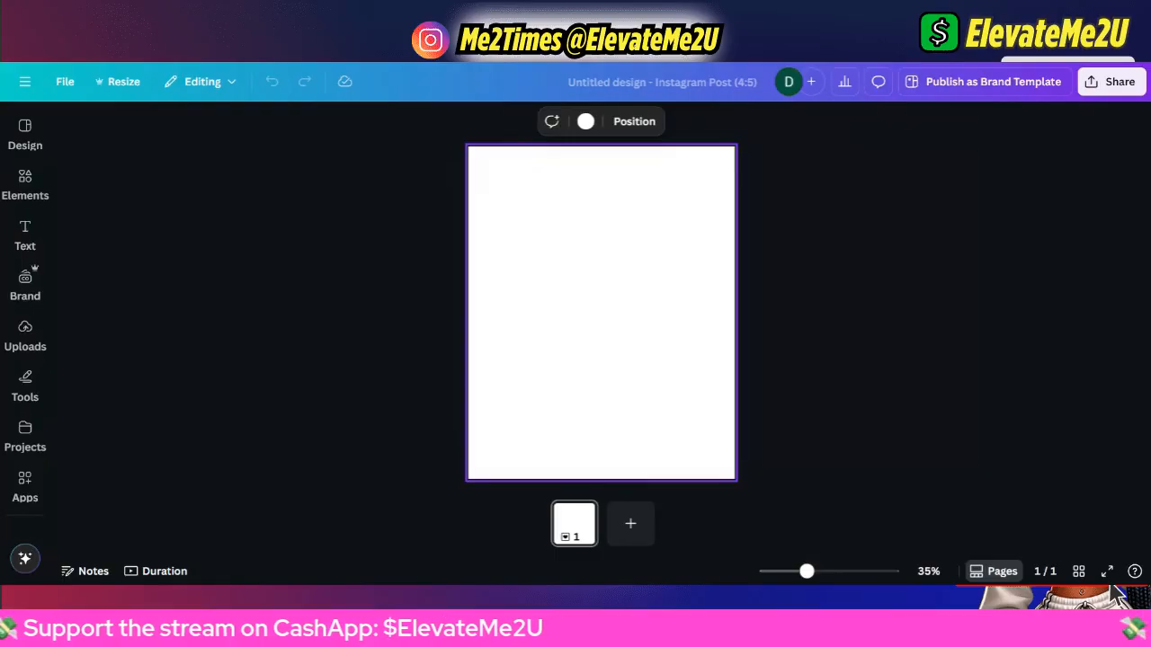
pyautogui.click(27, 135)
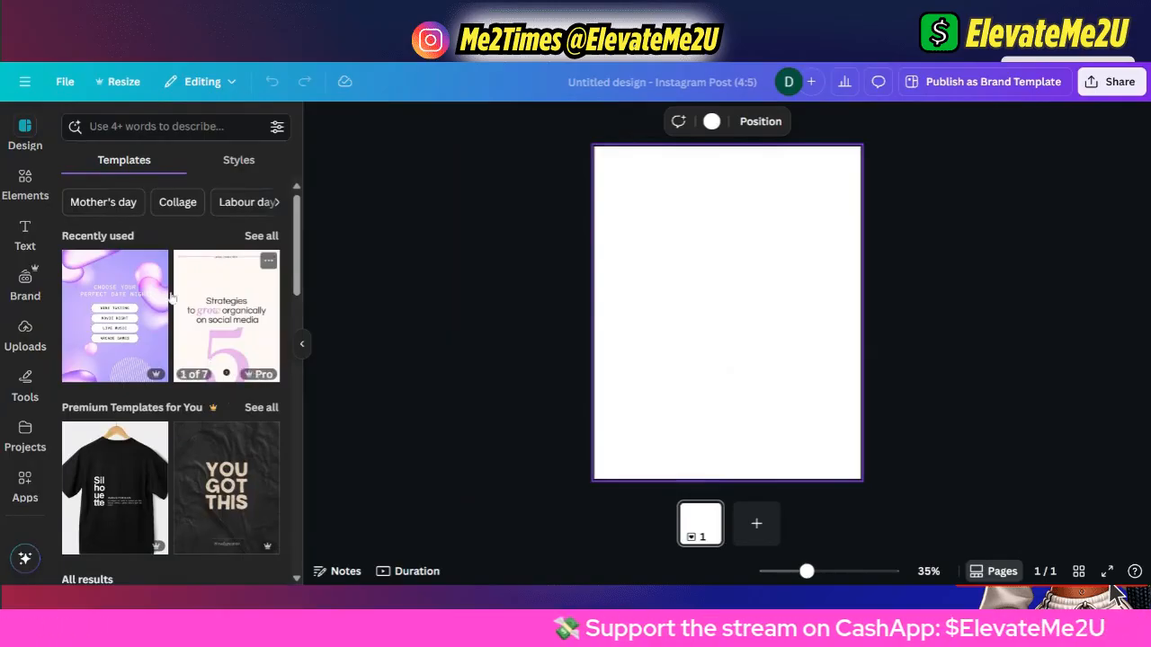
pyautogui.scroll(-5, 220, 387)
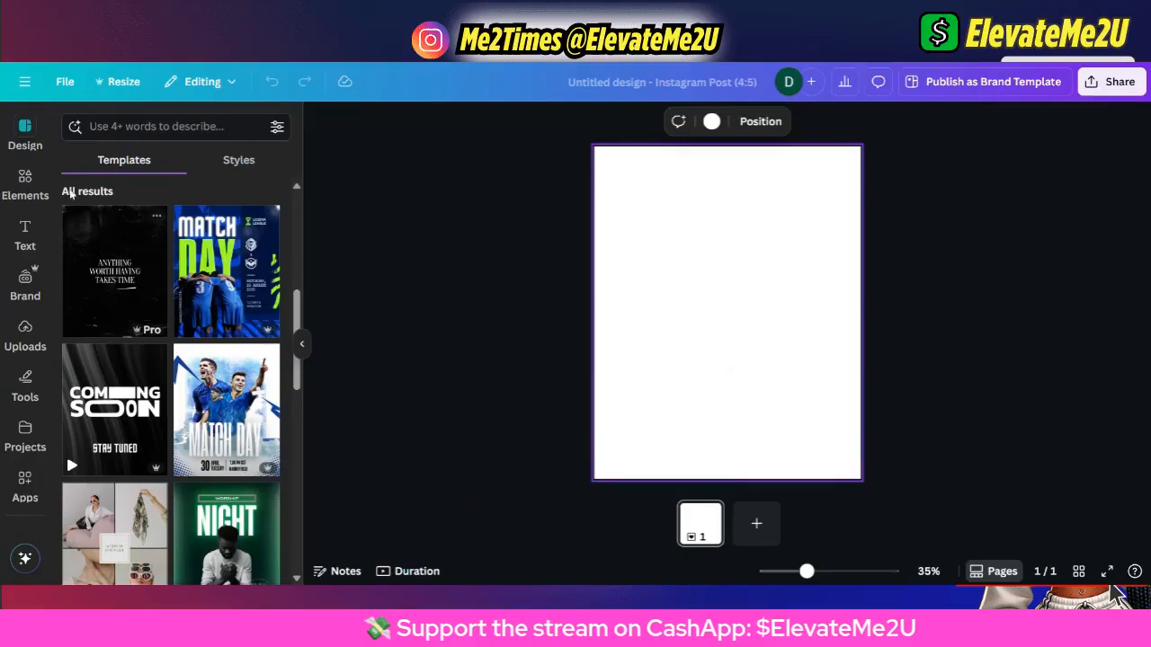
pyautogui.click(24, 140)
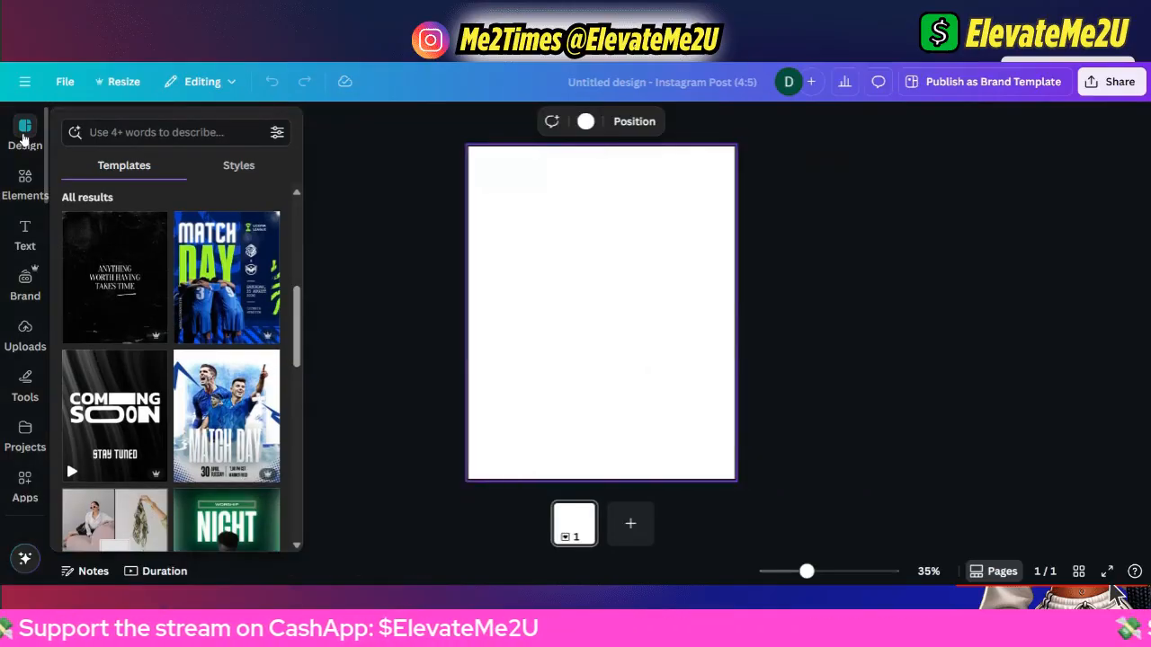
pyautogui.scroll(-3, 153, 337)
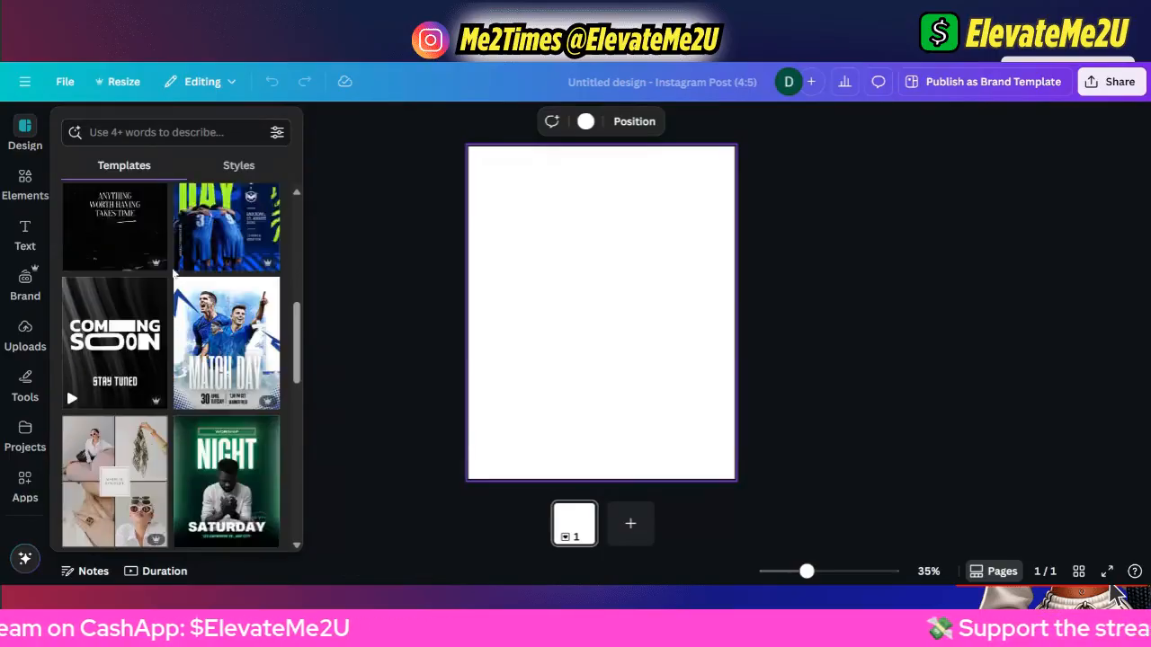
pyautogui.scroll(-3, 171, 274)
pyautogui.scroll(6, 157, 224)
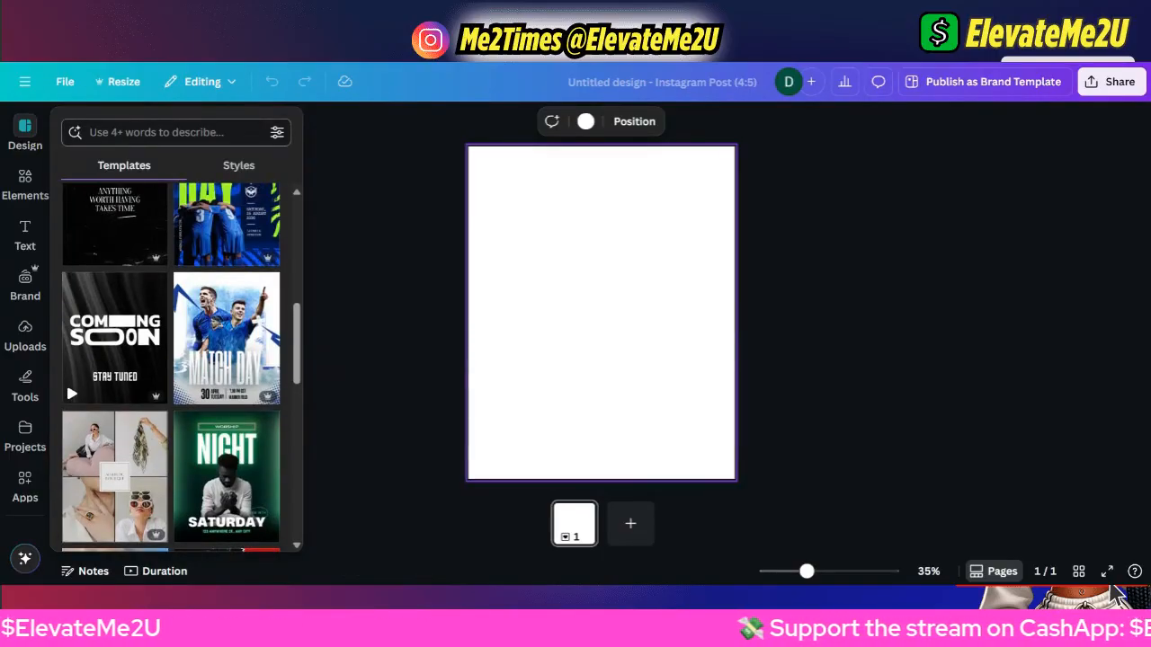
pyautogui.click(152, 132)
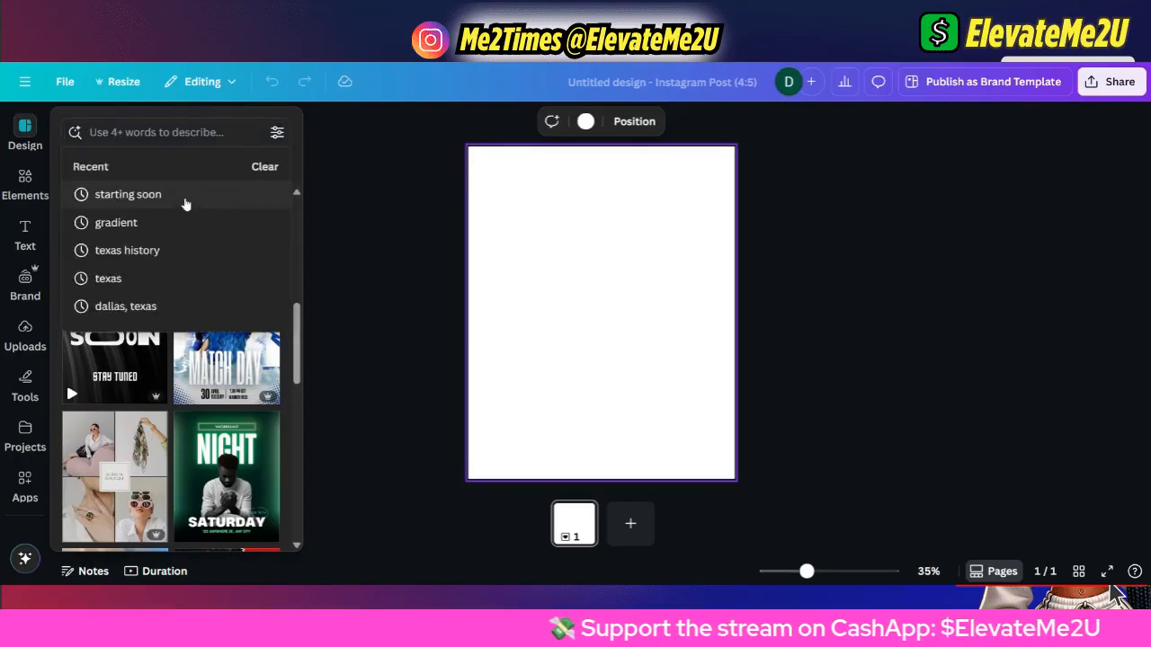
pyautogui.scroll(-5, 270, 369)
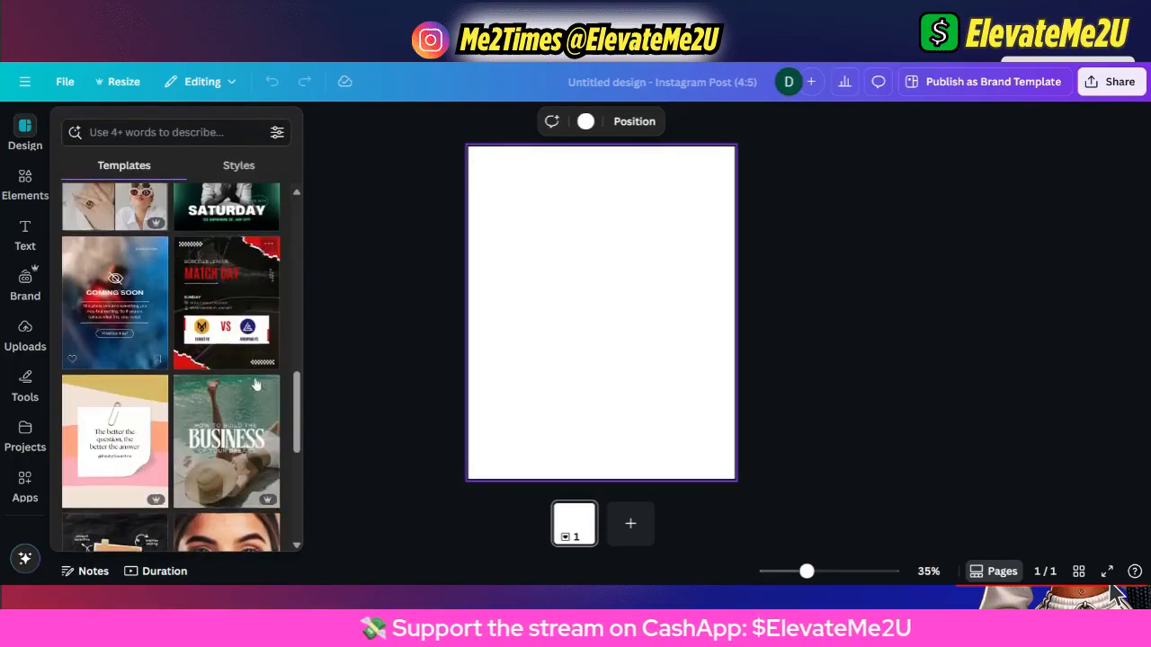
pyautogui.scroll(-5, 254, 384)
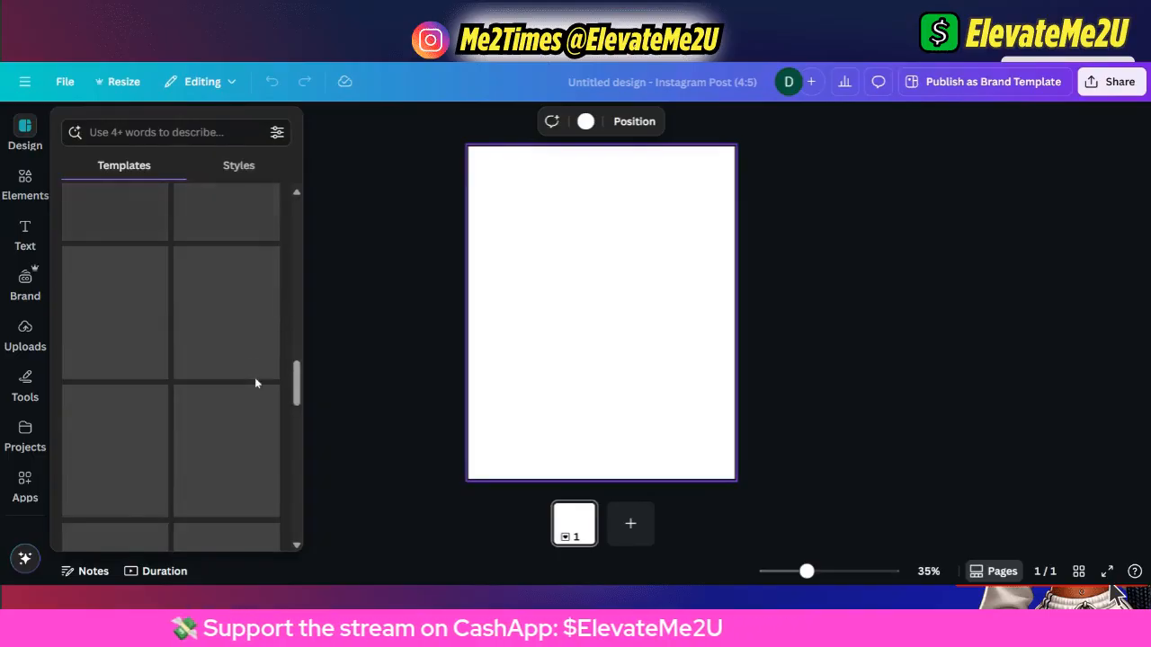
pyautogui.scroll(-10, 256, 383)
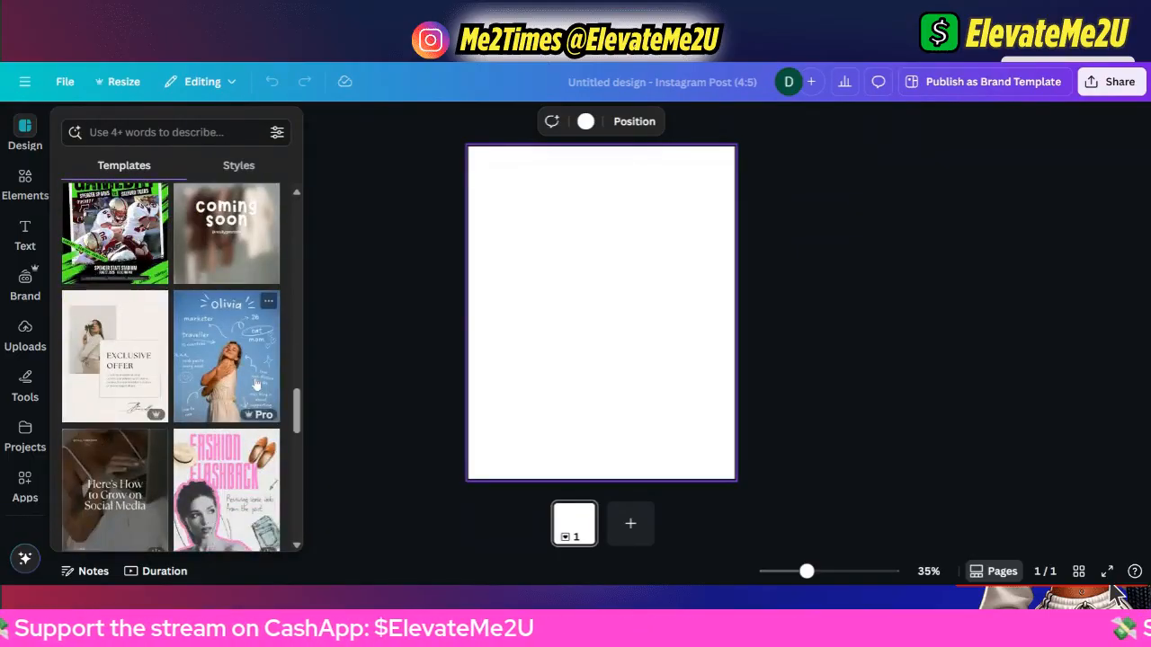
pyautogui.scroll(-5, 257, 385)
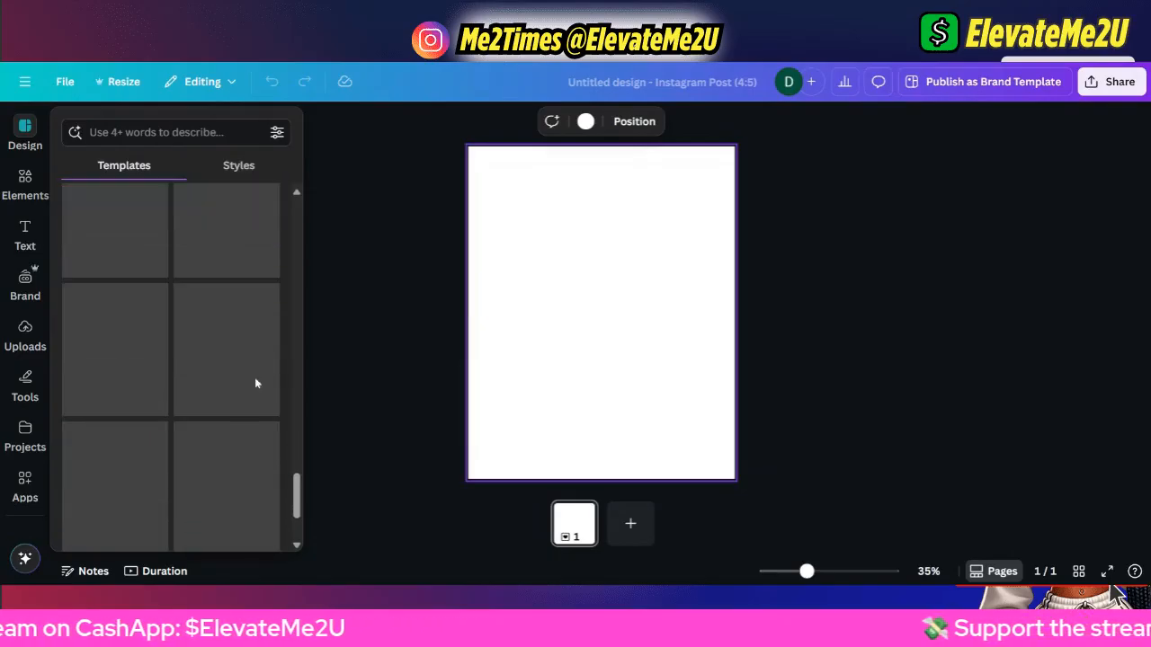
pyautogui.scroll(-5, 256, 385)
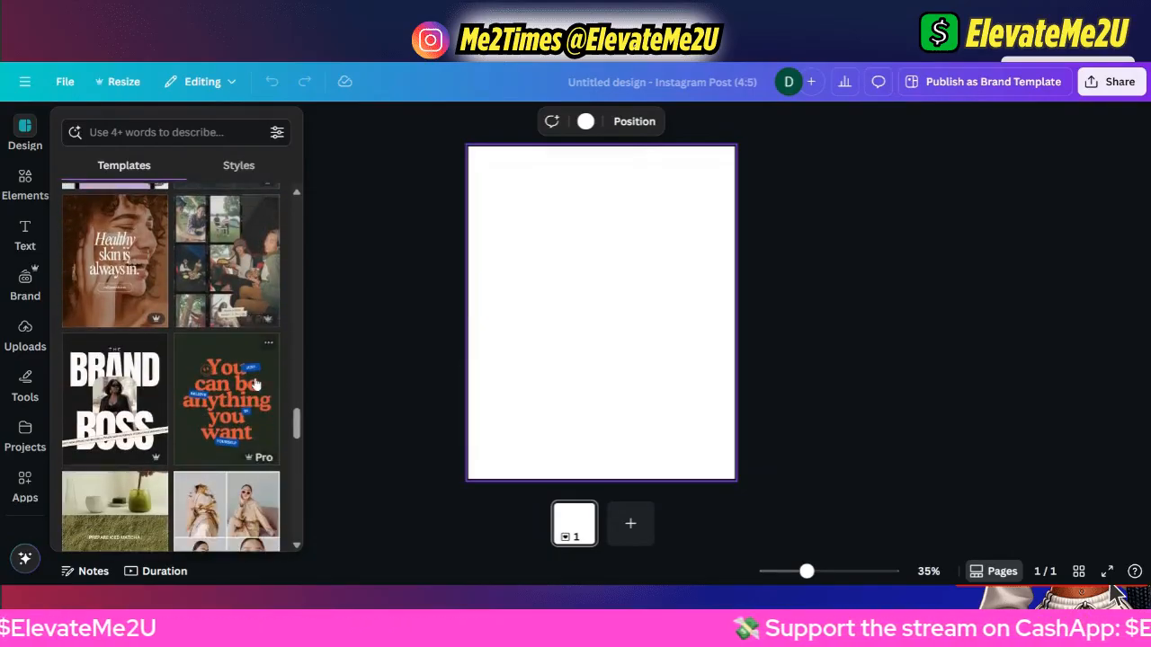
pyautogui.scroll(-3, 257, 385)
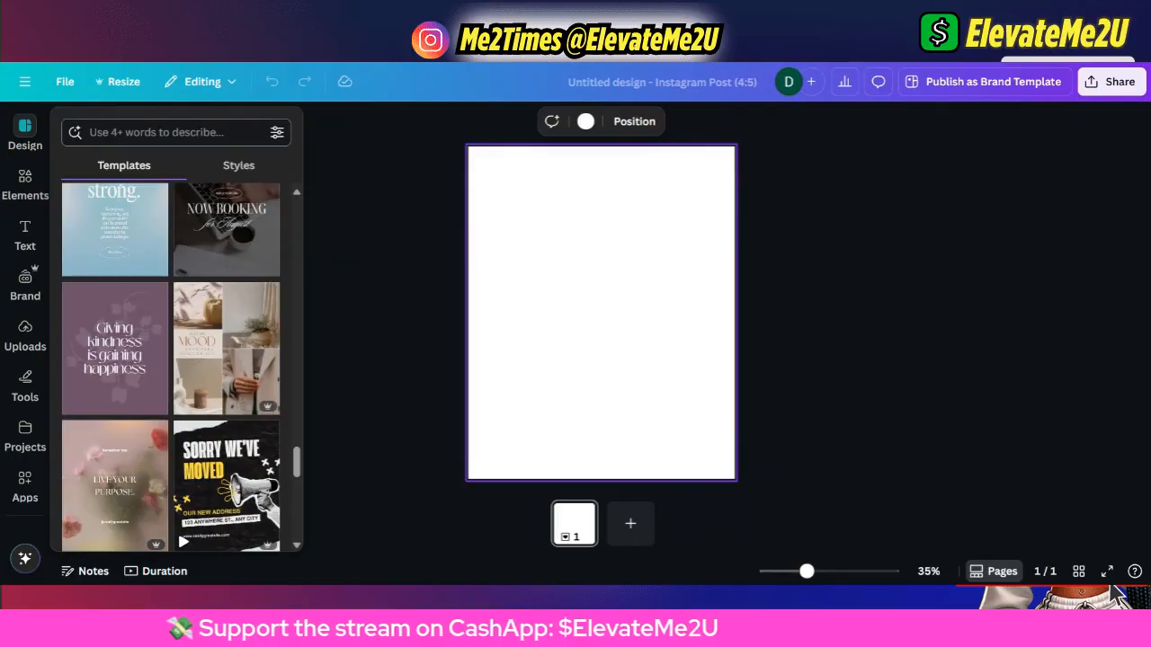
# Search the design templates for "tutorial".
pyautogui.click(171, 132)
pyautogui.write('utorial')
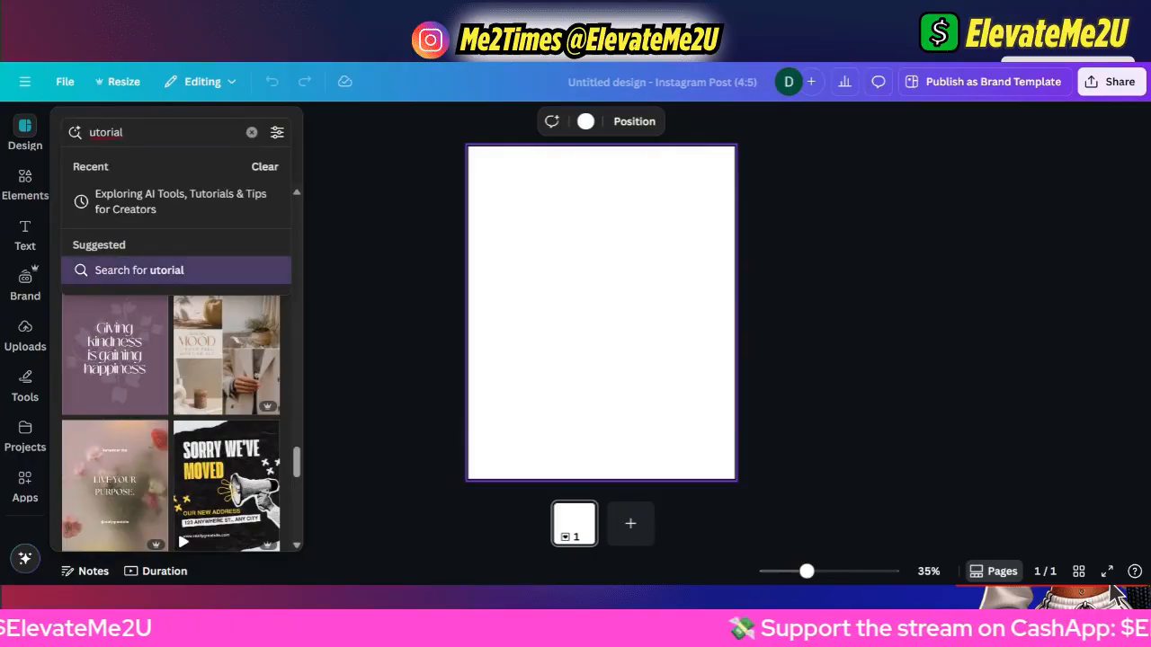
pyautogui.press('Return')
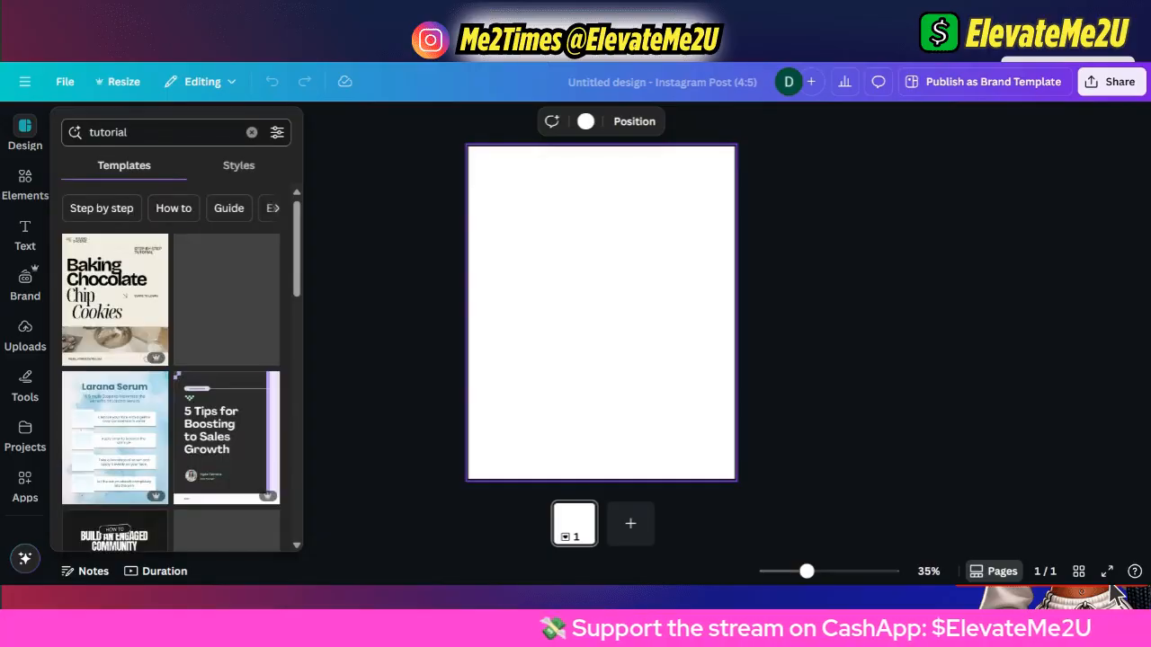
# Look through the tutorial template results for a suitable post layout.
pyautogui.click(297, 377)
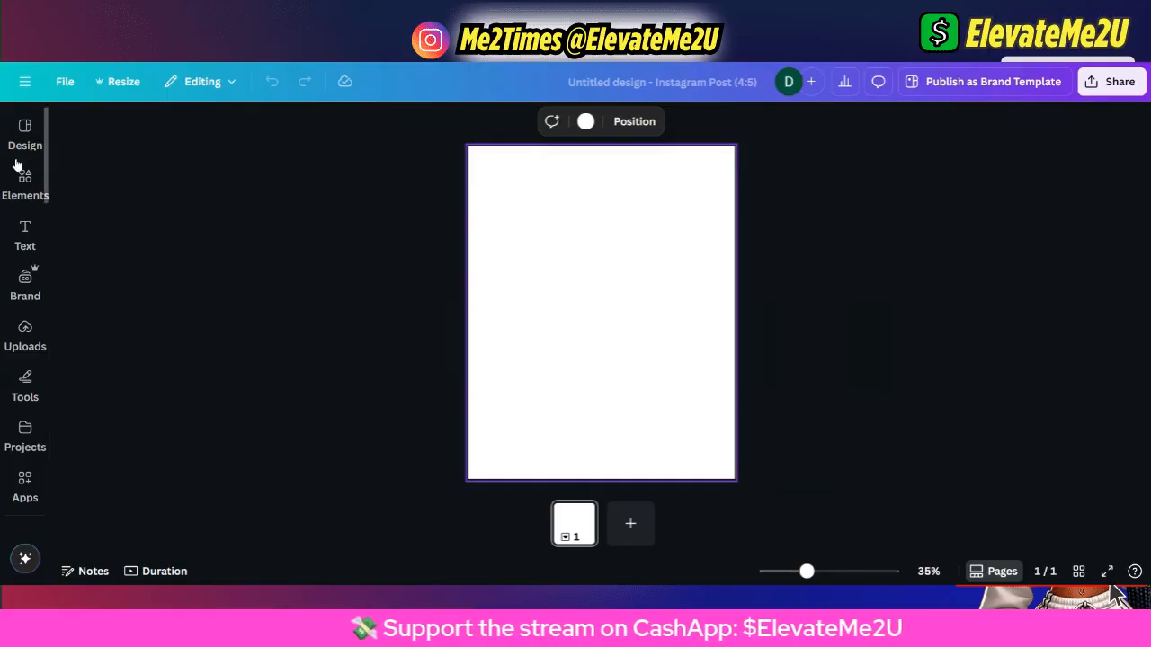
pyautogui.click(25, 130)
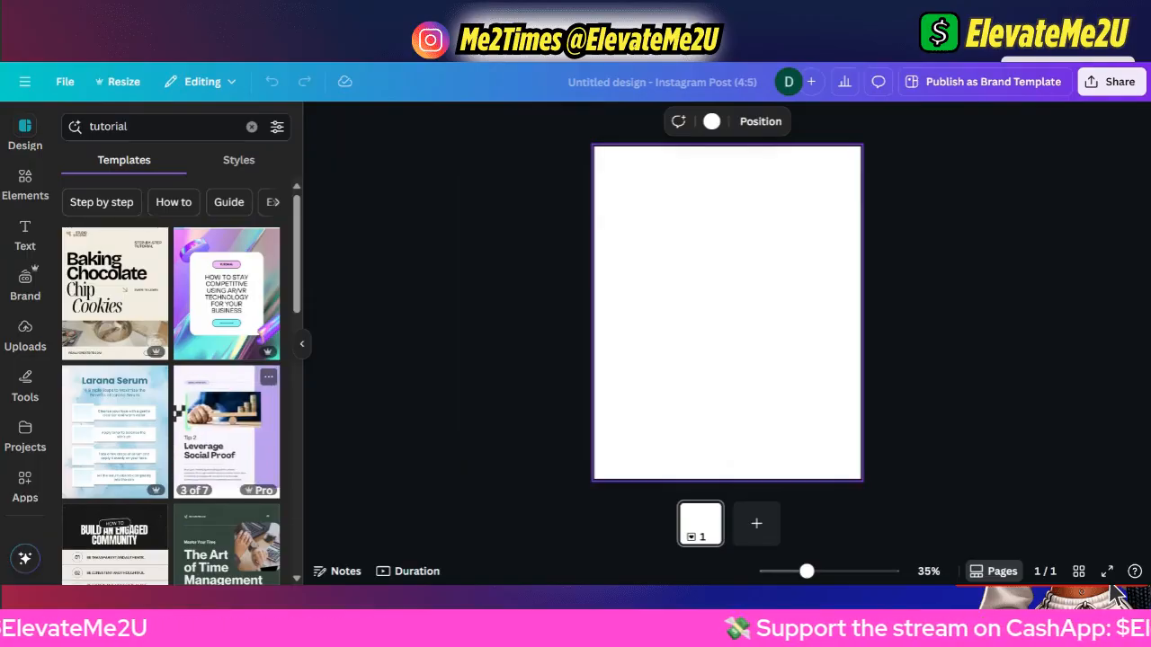
pyautogui.scroll(-2, 177, 358)
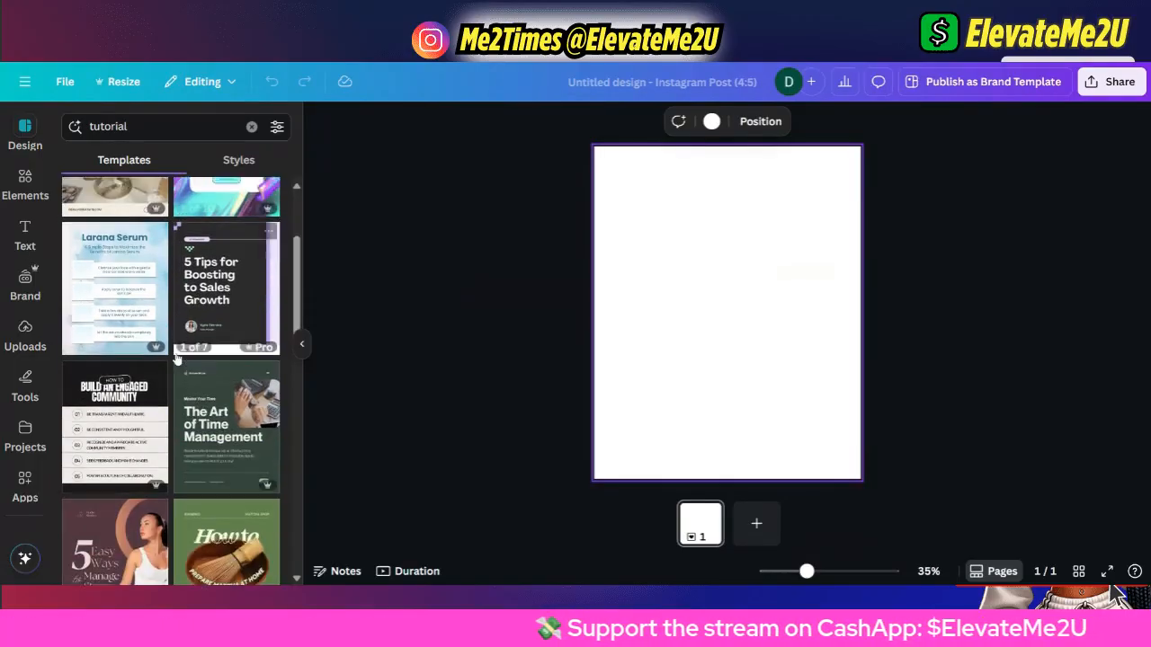
pyautogui.scroll(-3, 177, 358)
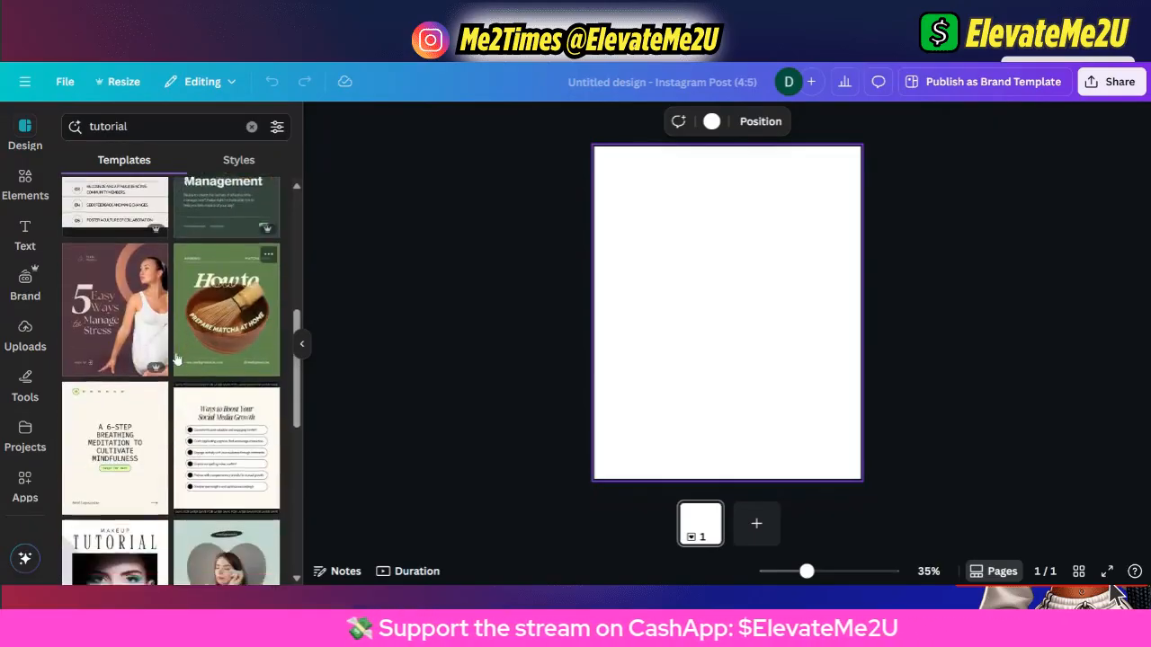
pyautogui.scroll(-3, 177, 357)
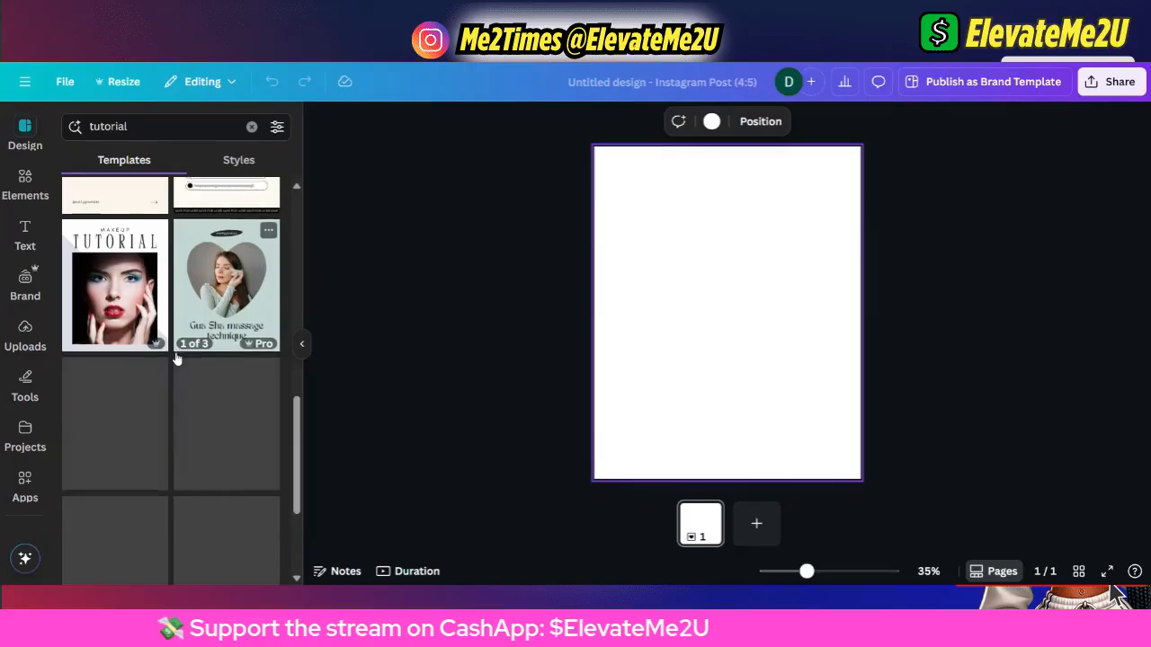
pyautogui.scroll(-5, 177, 358)
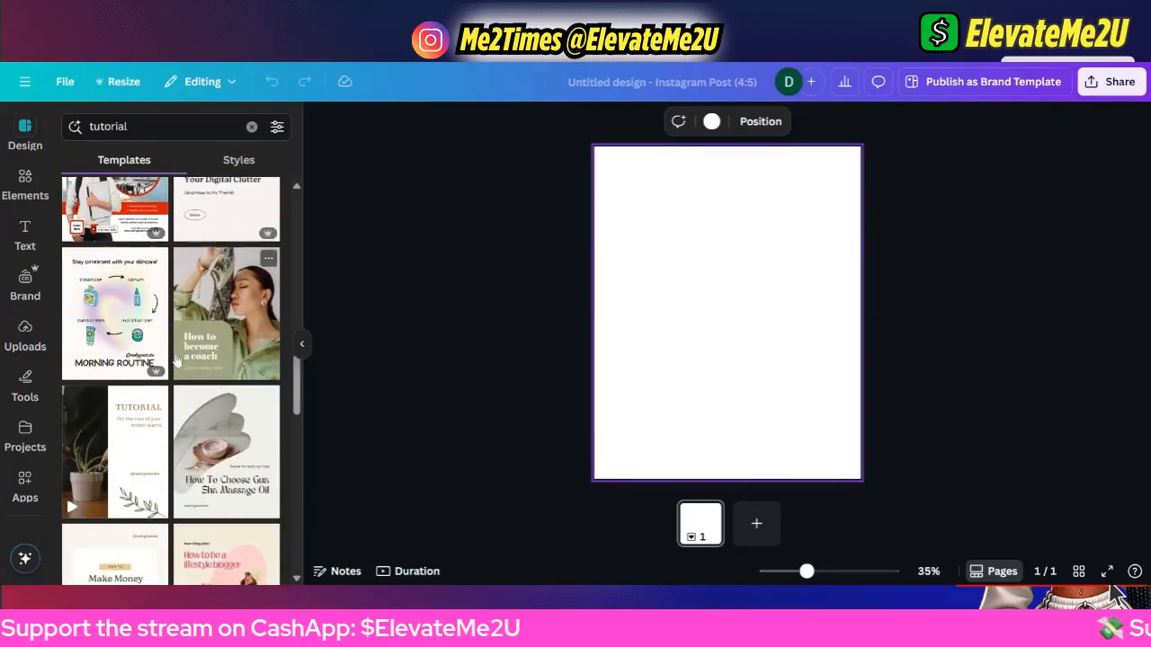
pyautogui.scroll(-8, 175, 360)
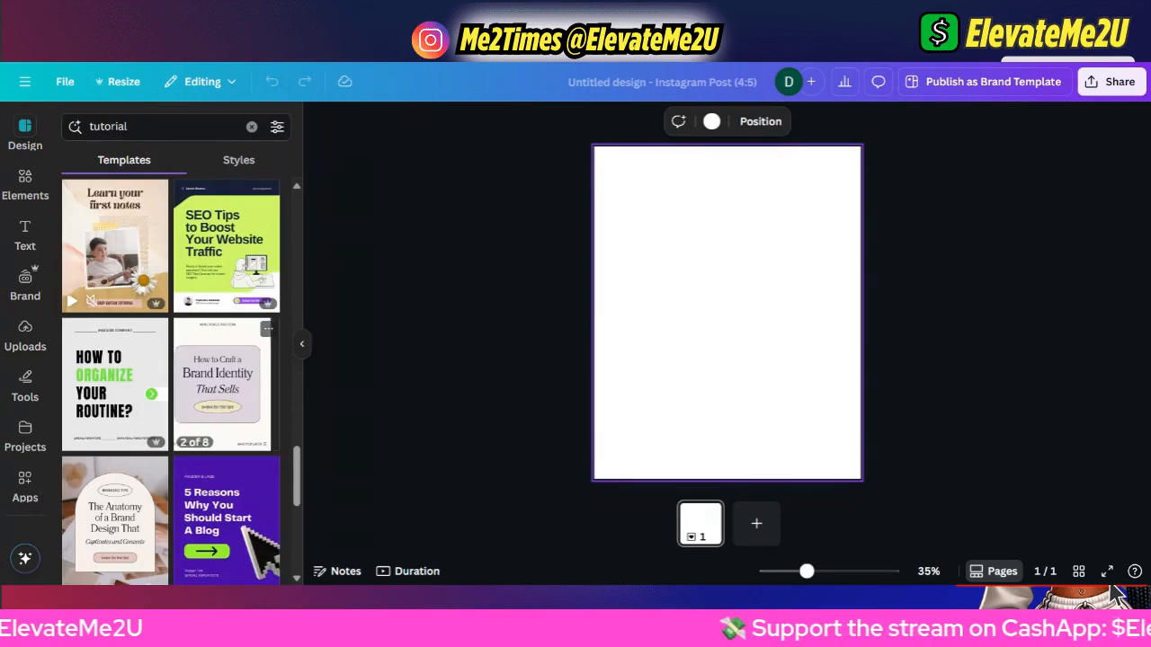
pyautogui.scroll(-3, 220, 468)
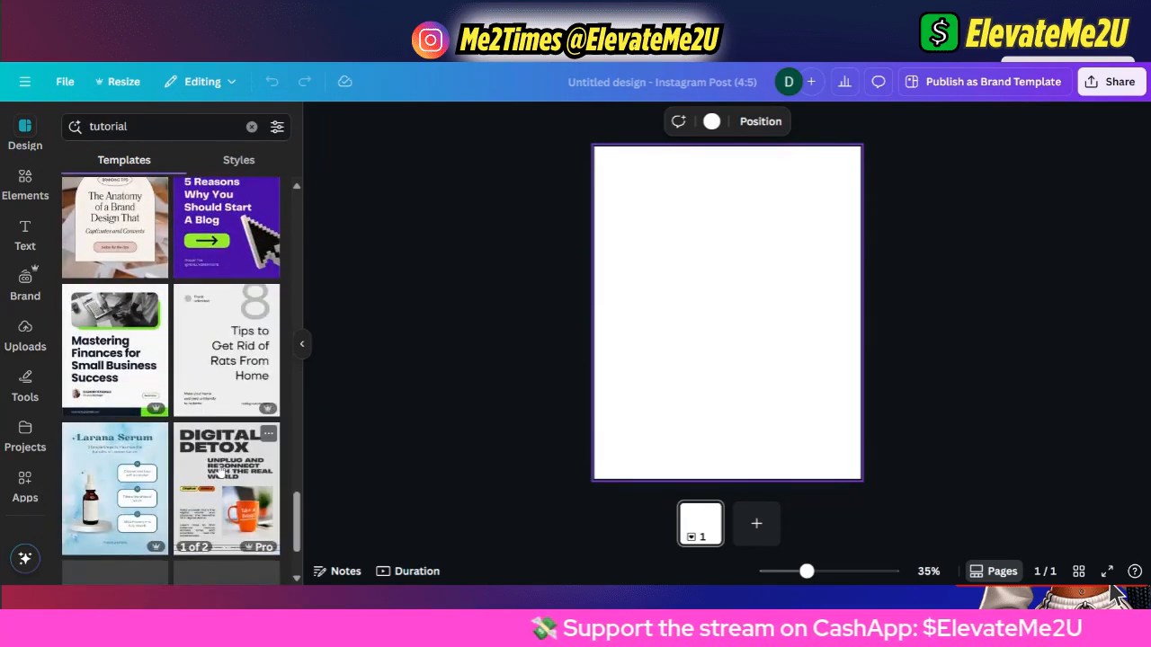
pyautogui.scroll(-2, 216, 460)
pyautogui.scroll(-2, 207, 449)
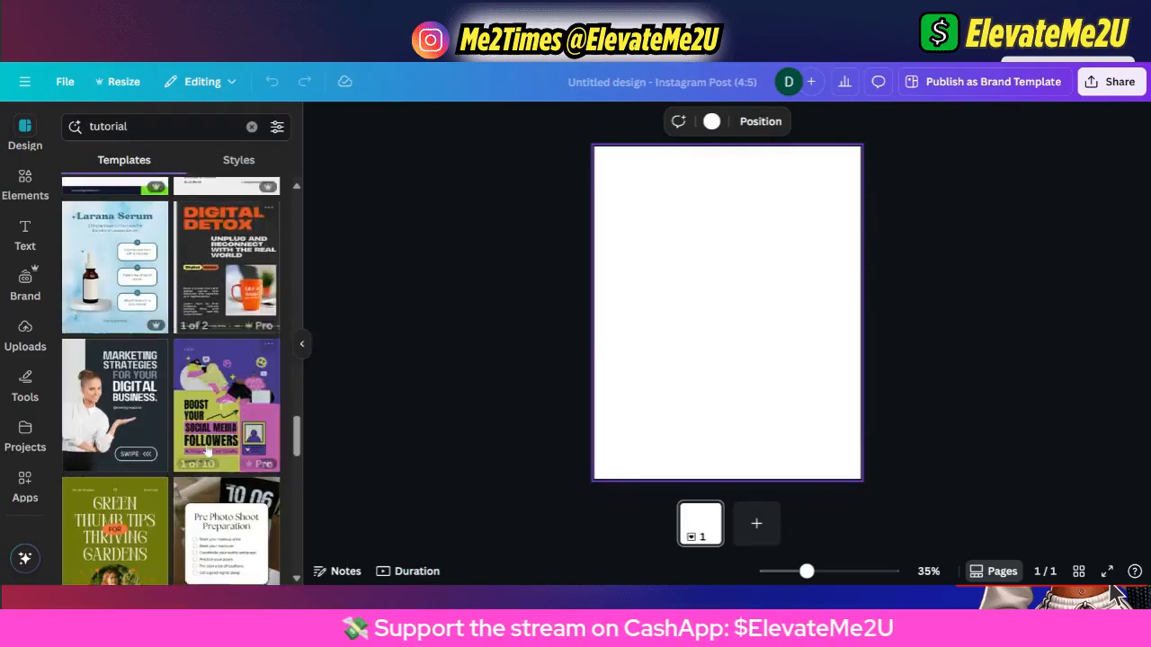
pyautogui.scroll(-3, 207, 452)
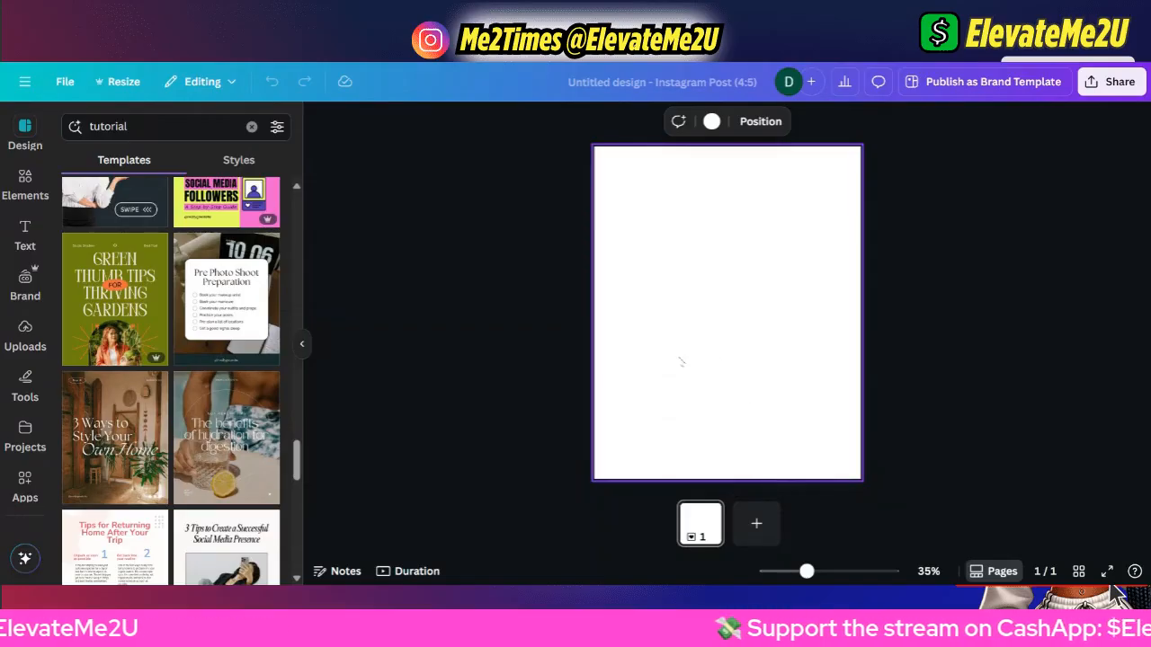
pyautogui.scroll(2, 137, 406)
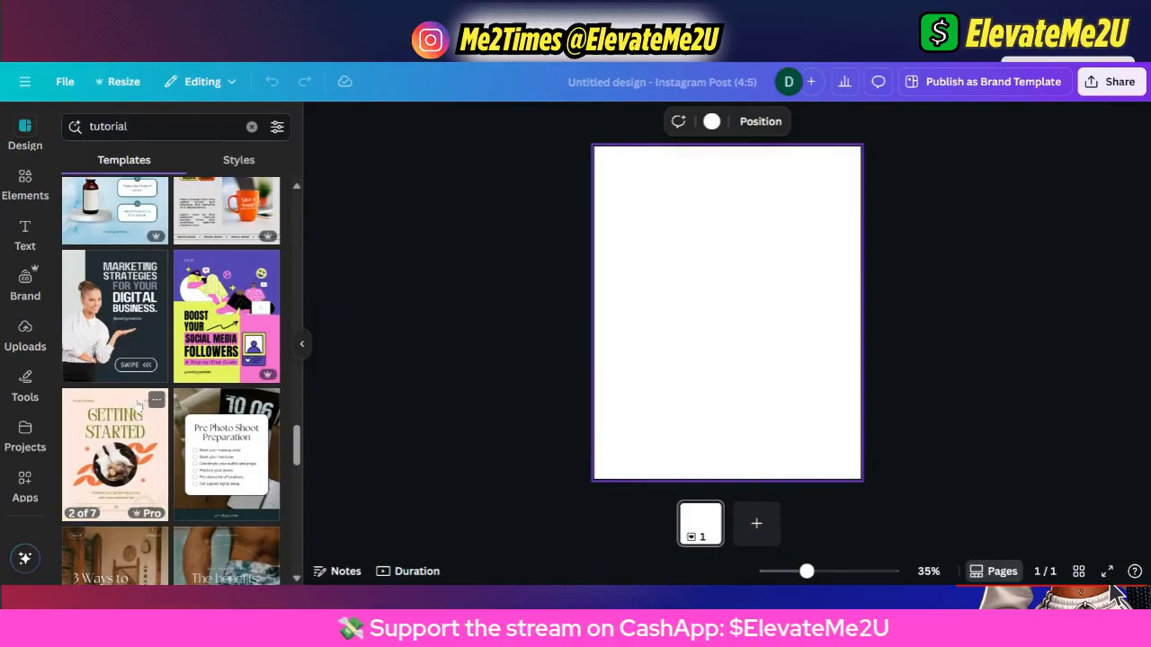
pyautogui.scroll(5, 163, 277)
pyautogui.scroll(5, 163, 270)
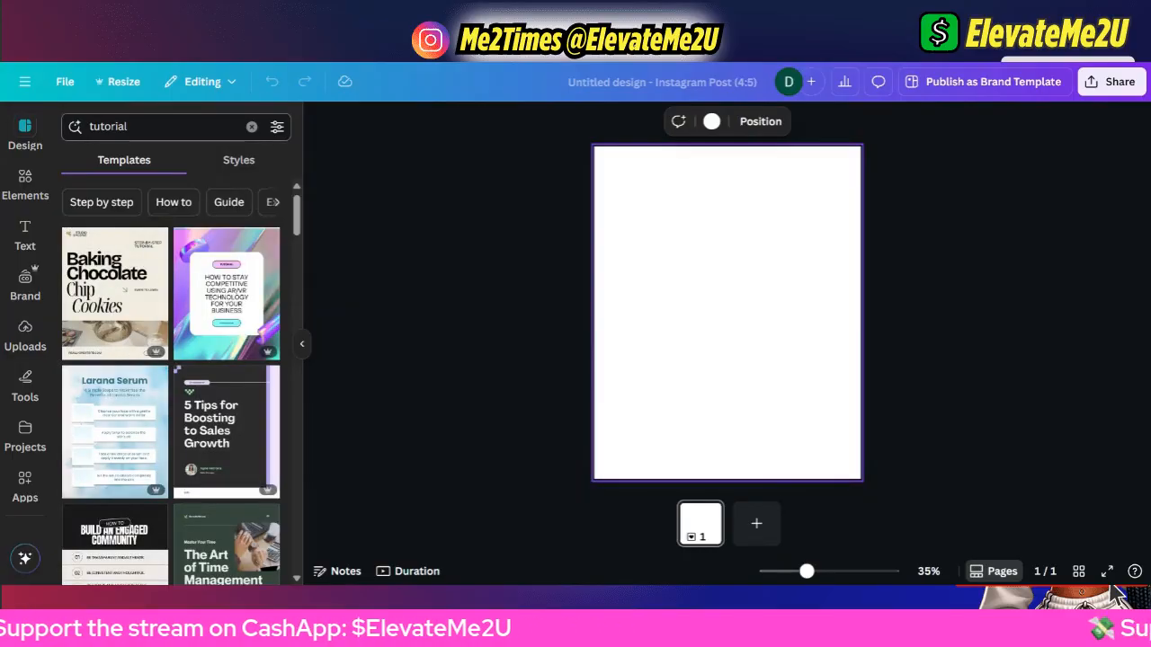
# Filter the tutorial templates by pink and switch the colour filter to blue to compare the matching designs.
pyautogui.click(277, 129)
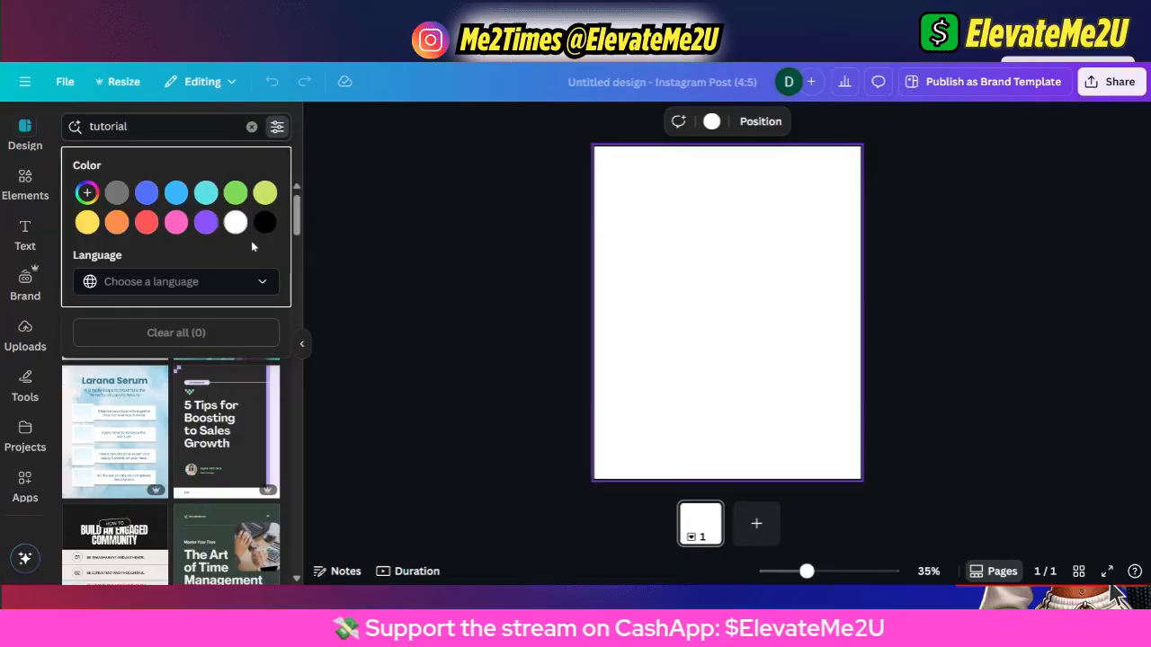
pyautogui.click(176, 224)
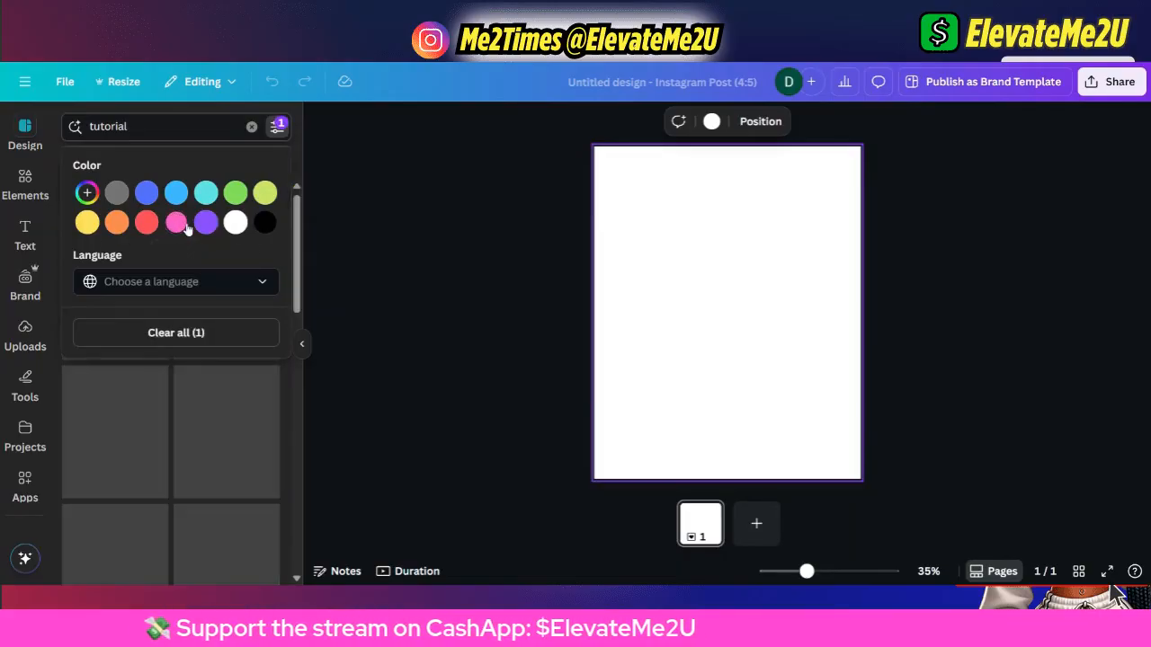
pyautogui.click(302, 343)
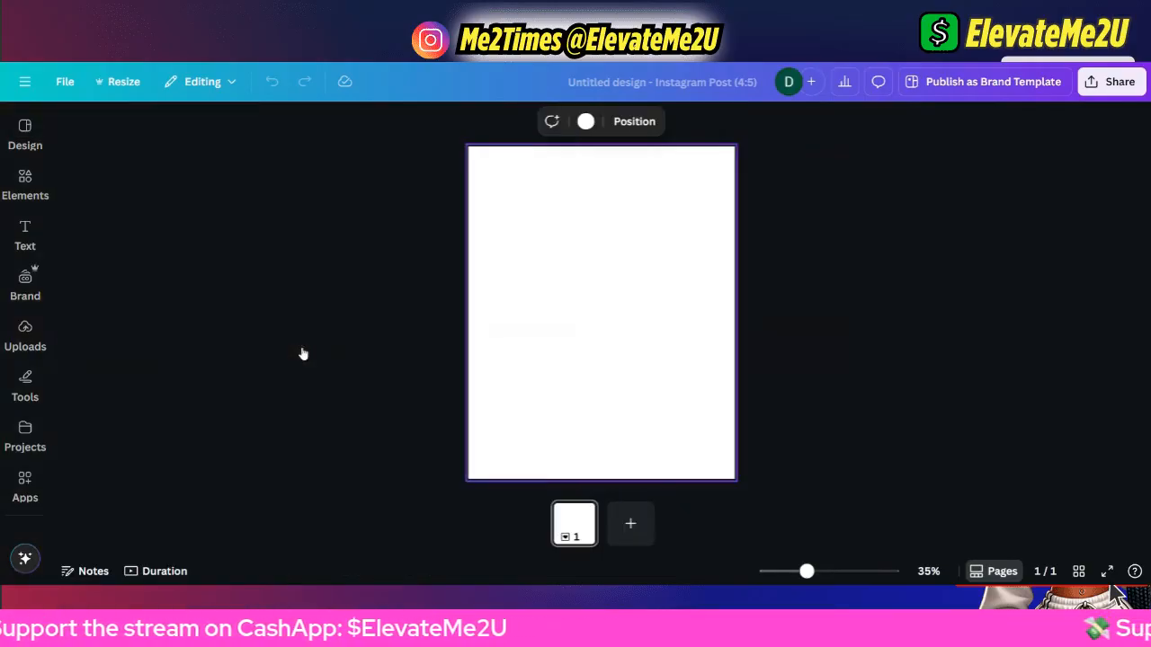
pyautogui.click(21, 140)
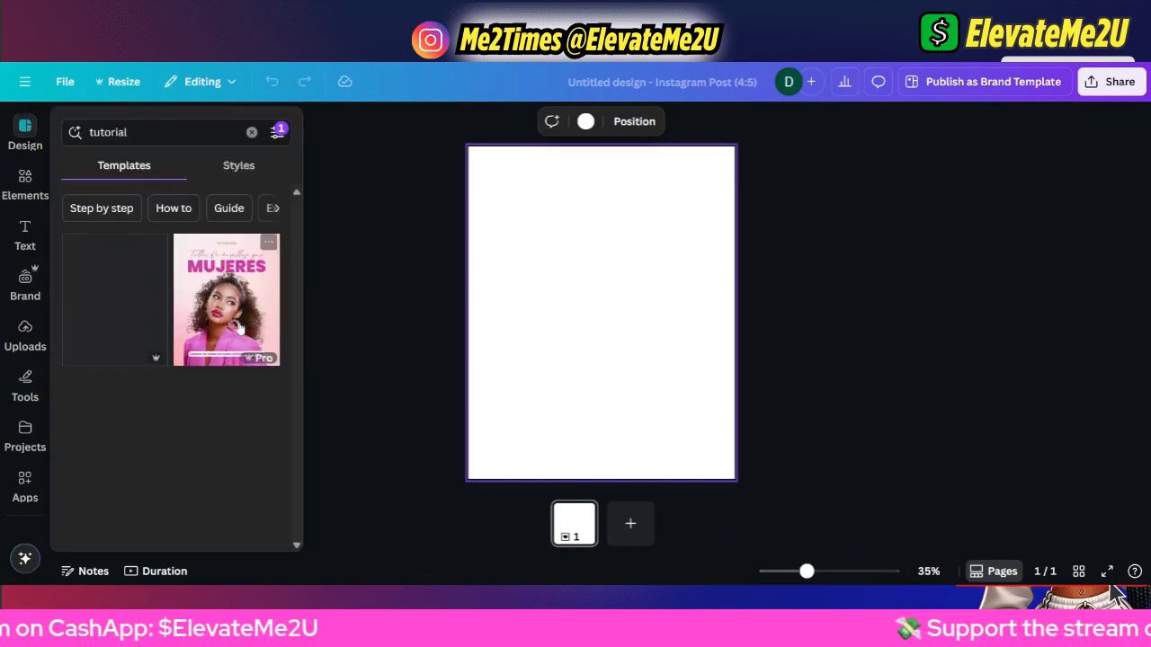
pyautogui.click(277, 133)
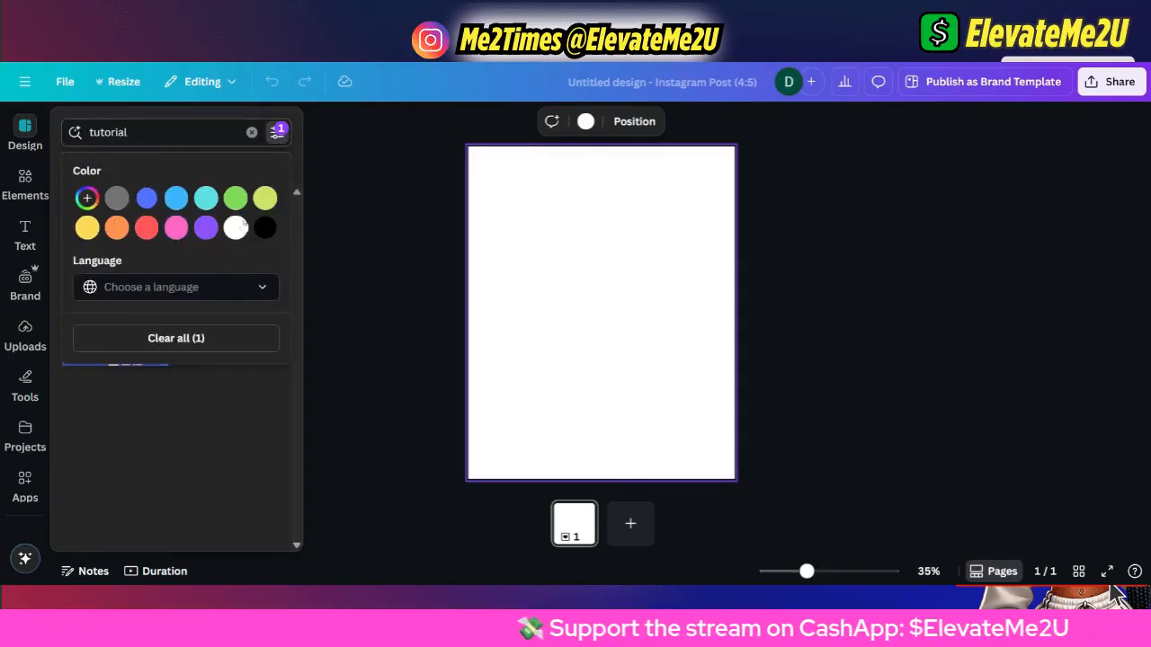
pyautogui.click(279, 137)
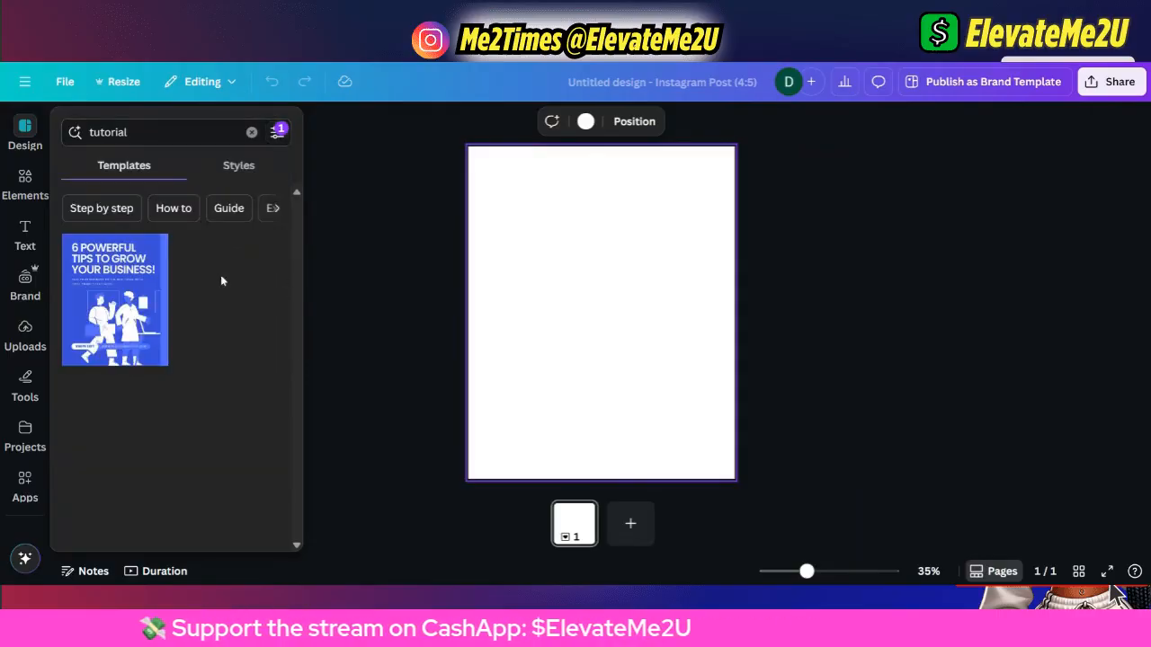
# Remove the "tutorial" term from the template search.
pyautogui.moveTo(171, 132); pyautogui.dragTo(1, 118)
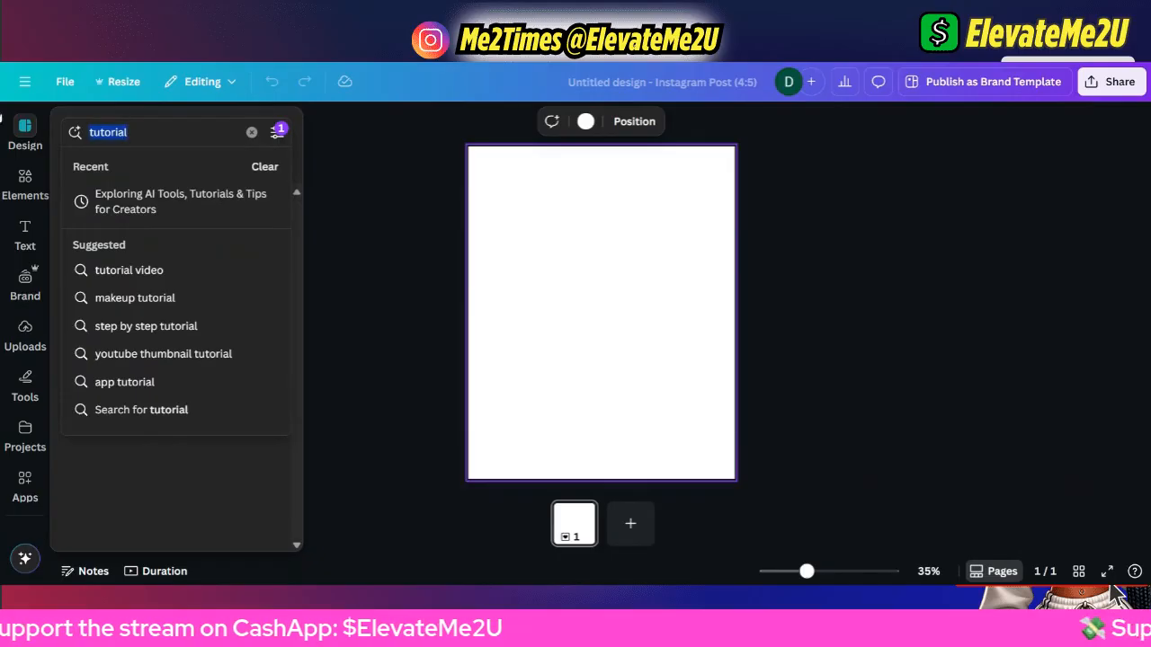
pyautogui.press('BackSpace')
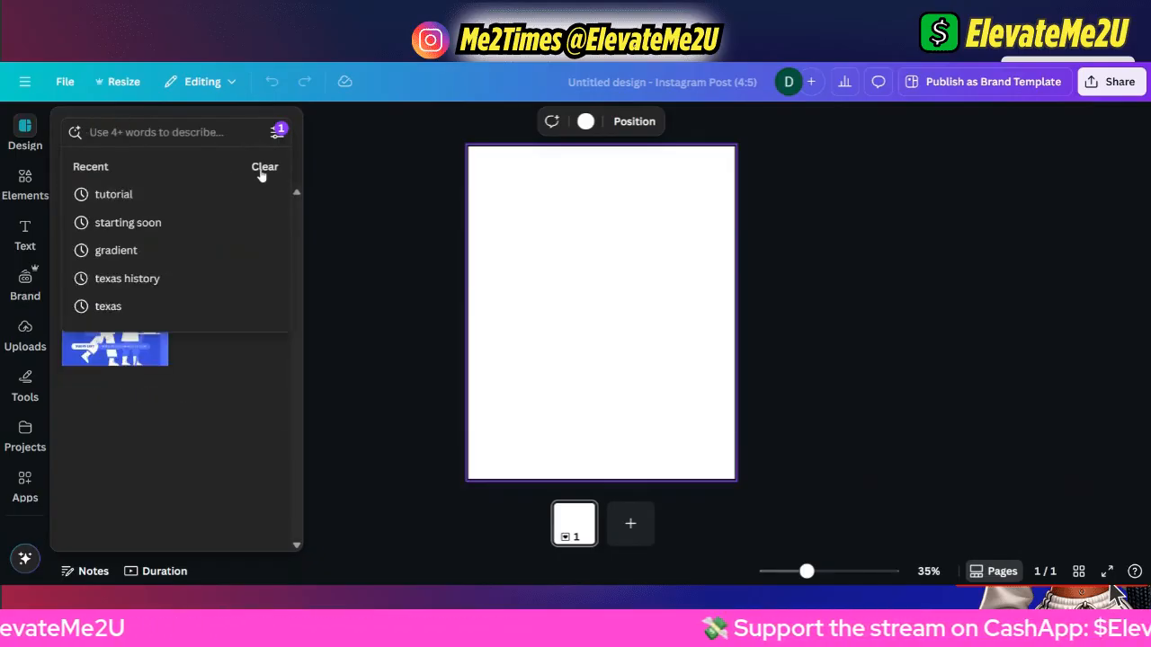
# Look through the blue-filtered template results for a suitable post layout.
pyautogui.click(262, 167)
pyautogui.scroll(-3, 249, 270)
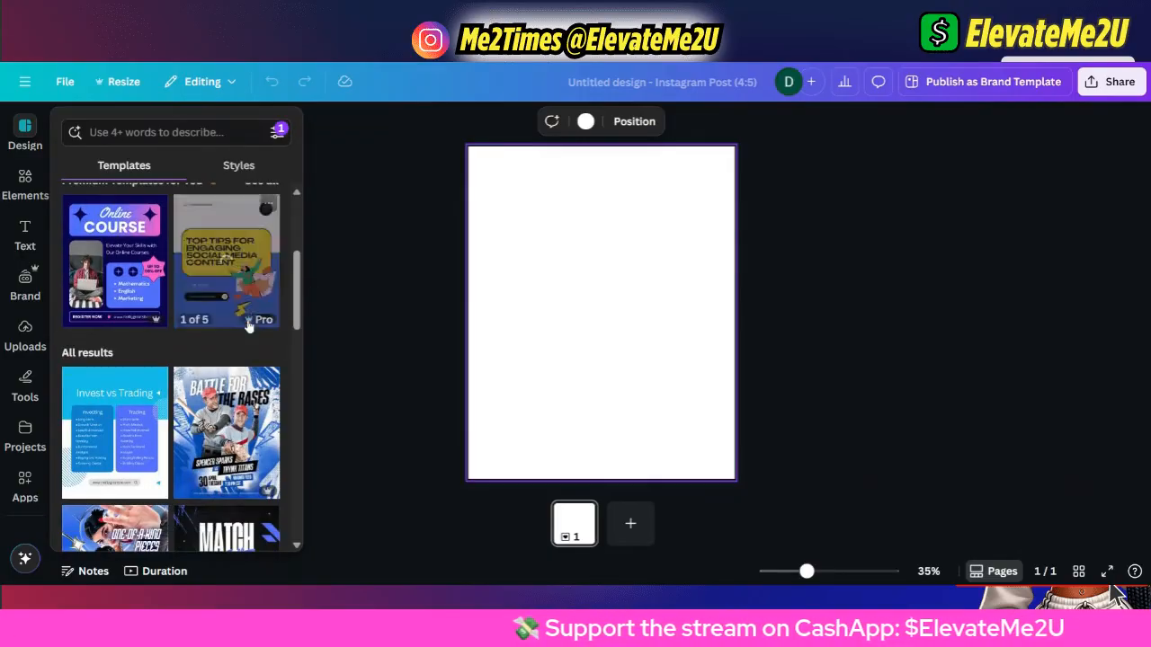
pyautogui.scroll(-5, 244, 339)
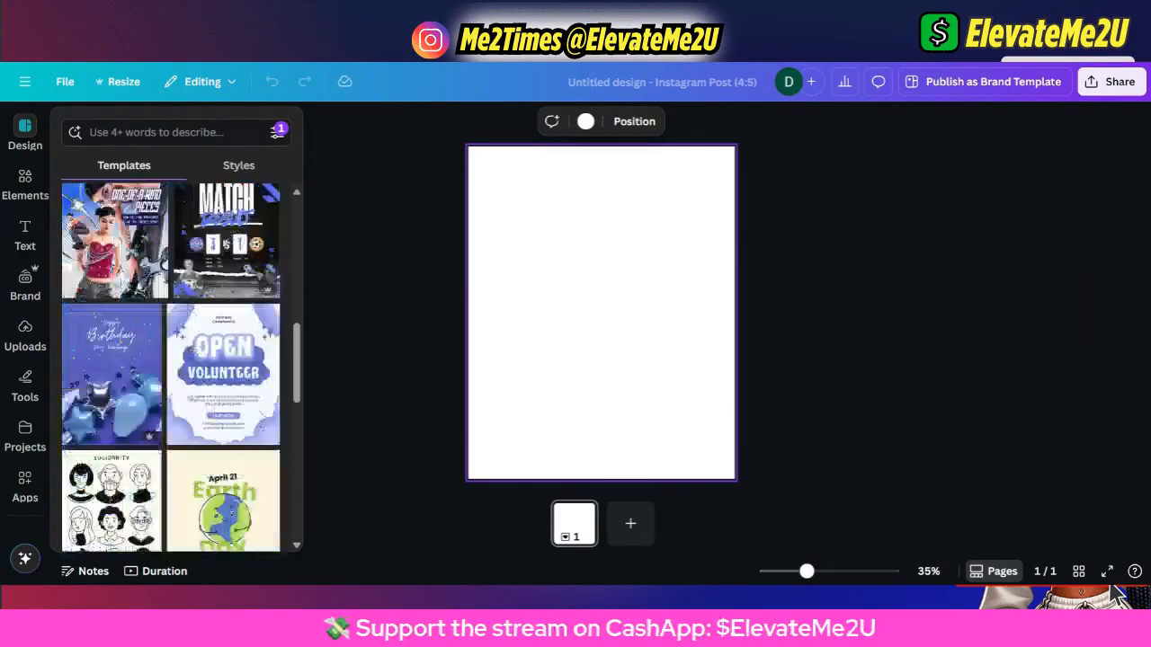
pyautogui.scroll(-1, 261, 416)
pyautogui.scroll(-3, 260, 415)
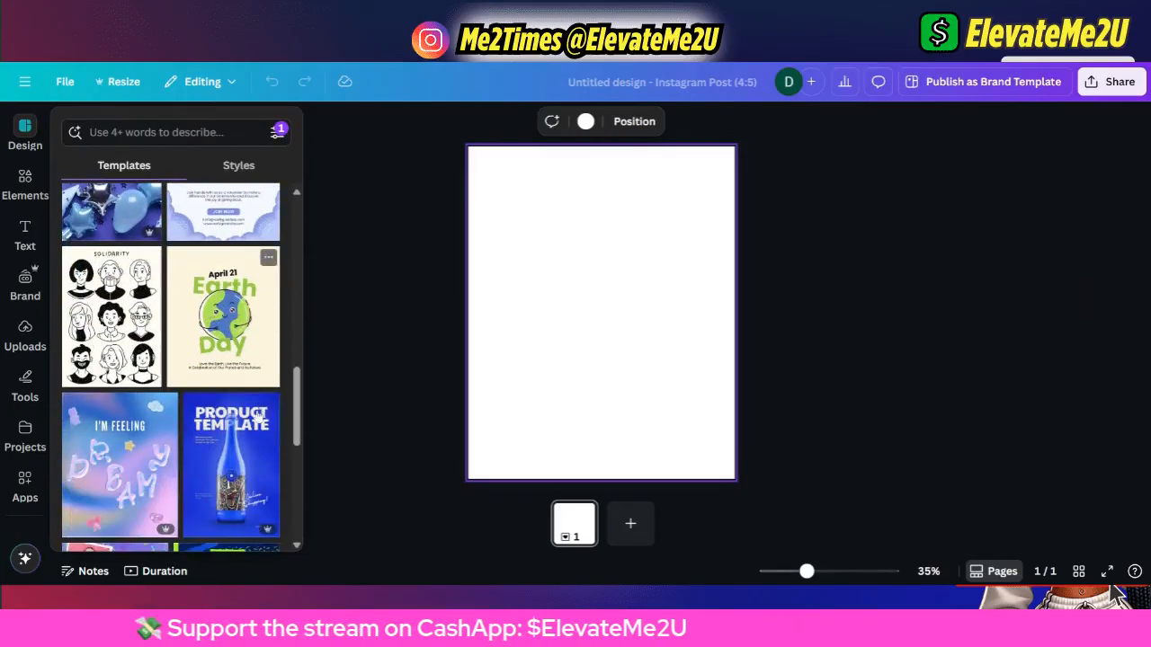
pyautogui.scroll(-8, 259, 416)
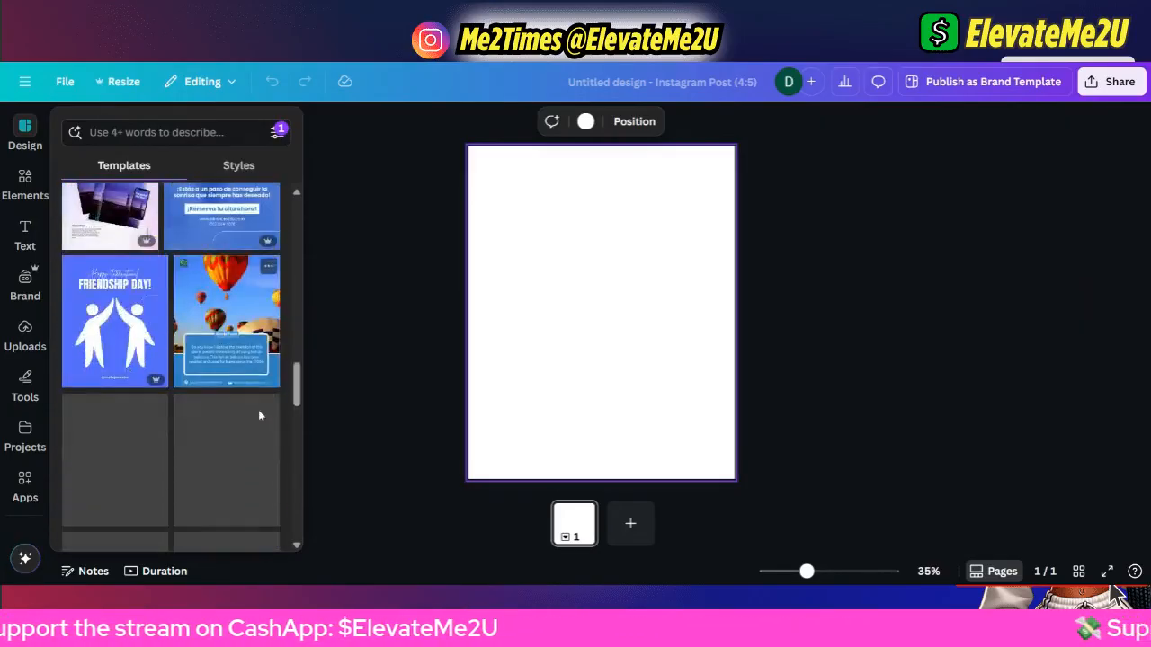
pyautogui.scroll(-5, 259, 415)
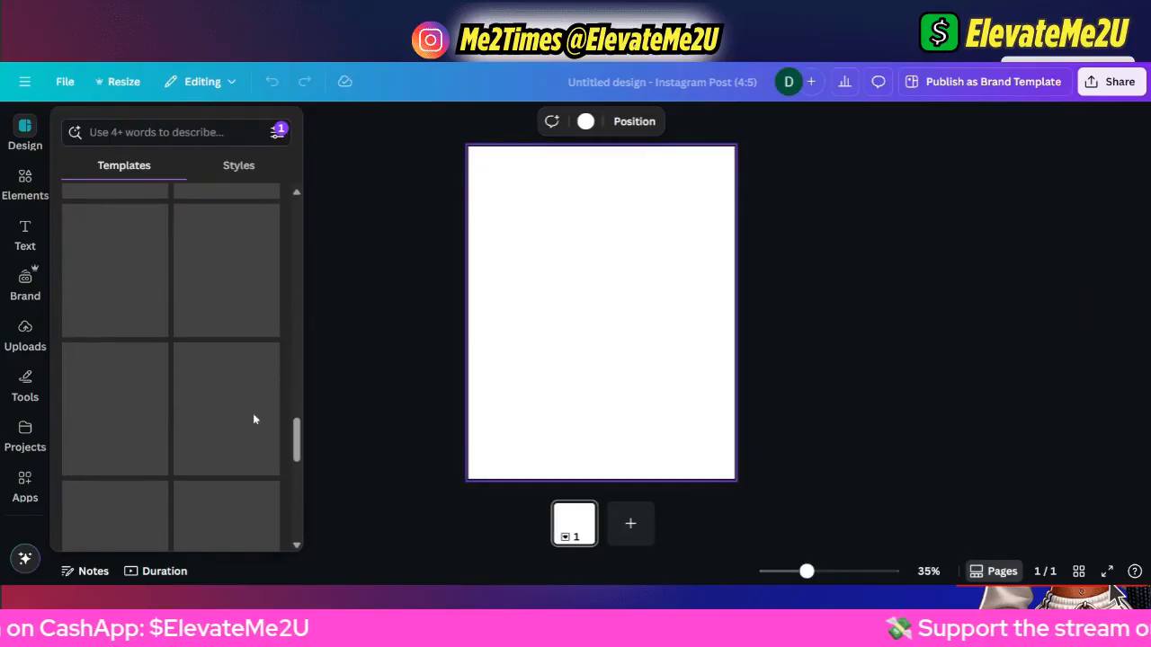
pyautogui.scroll(-5, 273, 405)
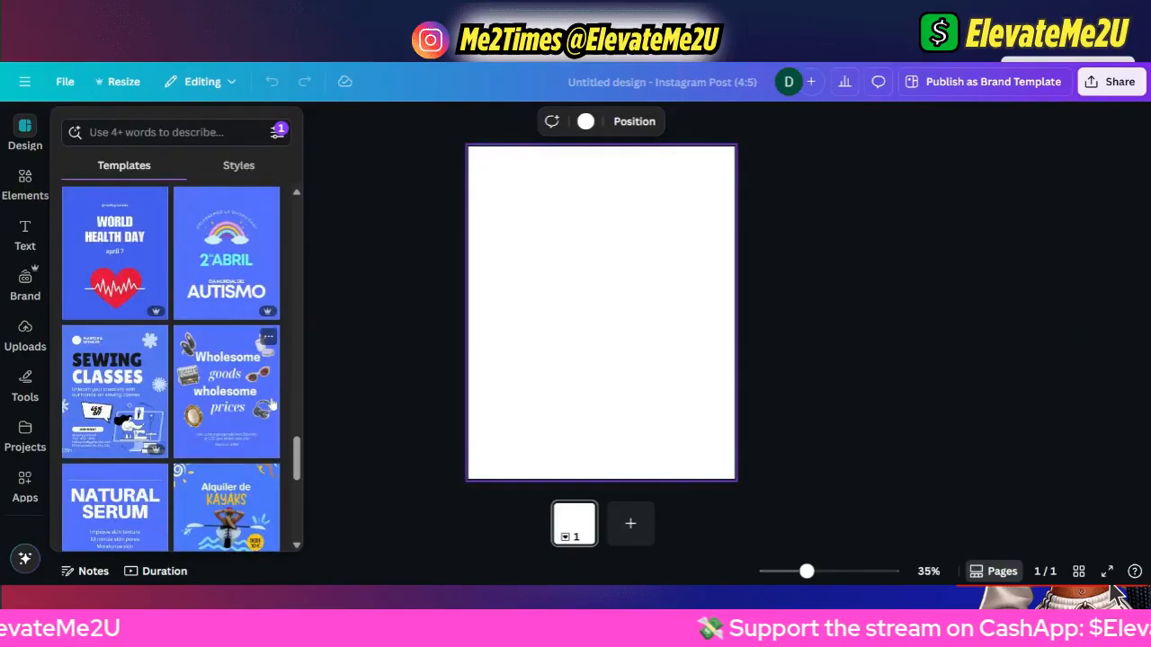
pyautogui.scroll(-2, 272, 405)
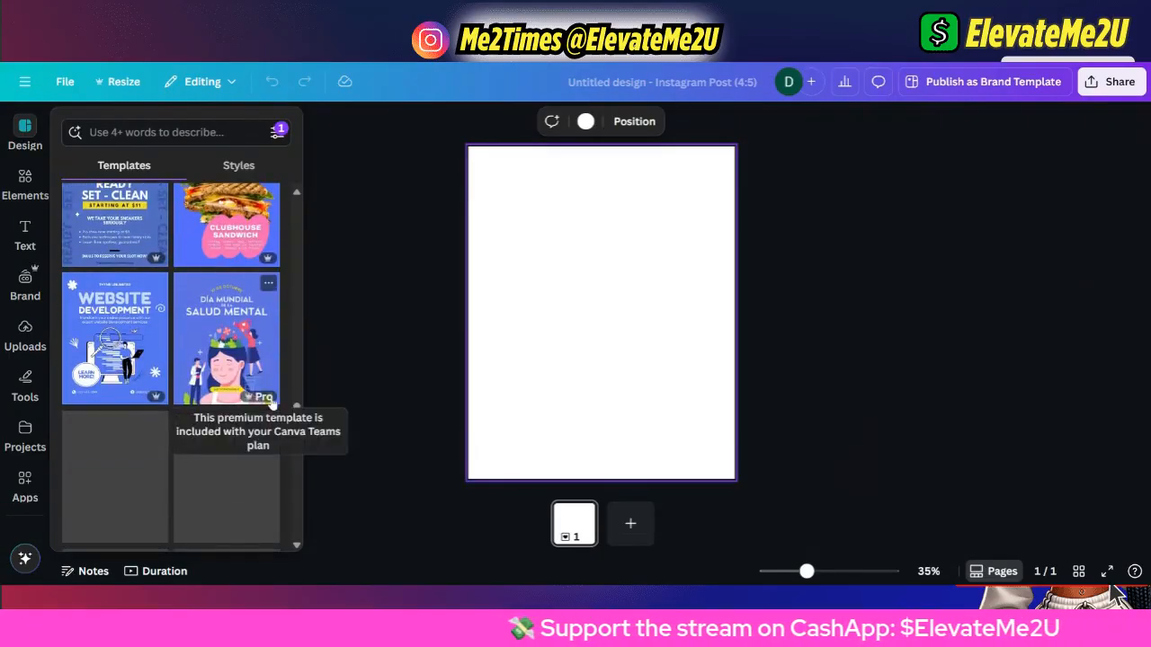
pyautogui.click(20, 144)
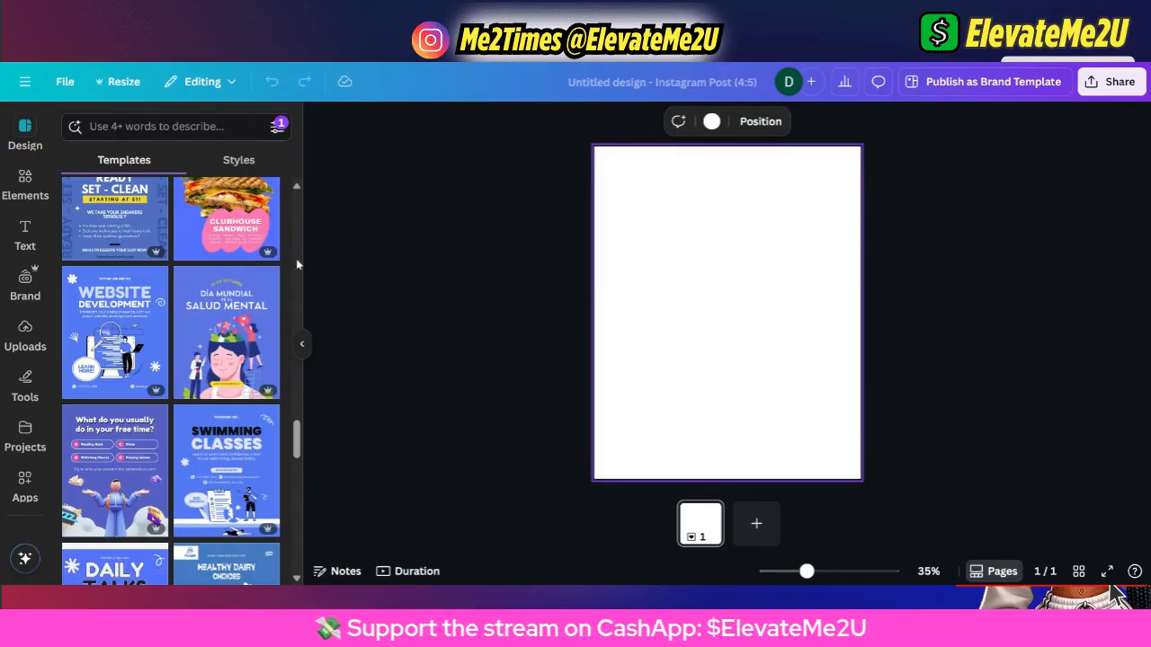
pyautogui.click(25, 135)
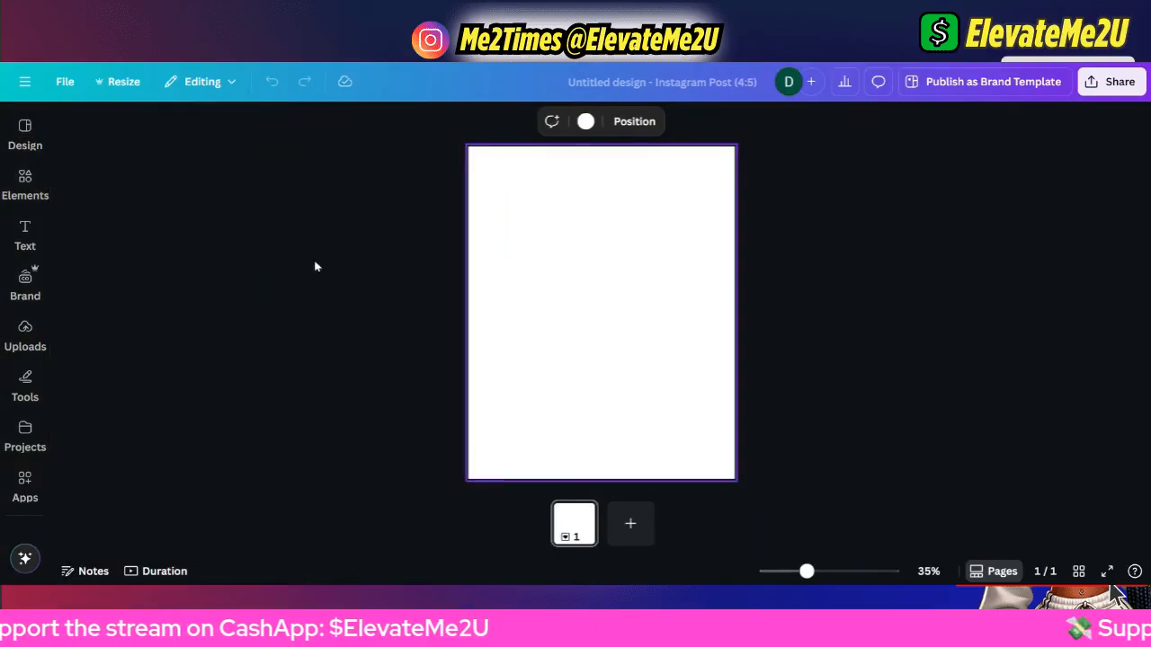
# Apply the blue "Post para instagram dentista moderno azul" template and nudge its tooth-and-hands graphic slightly left and down.
pyautogui.moveTo(29, 151)
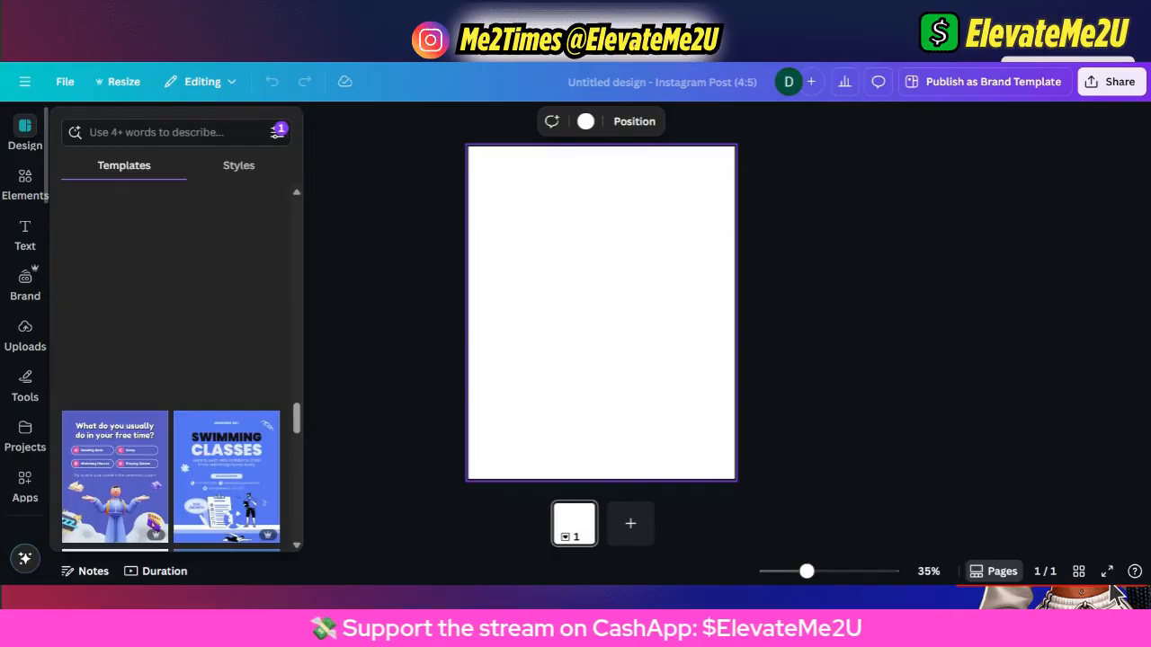
pyautogui.click(26, 134)
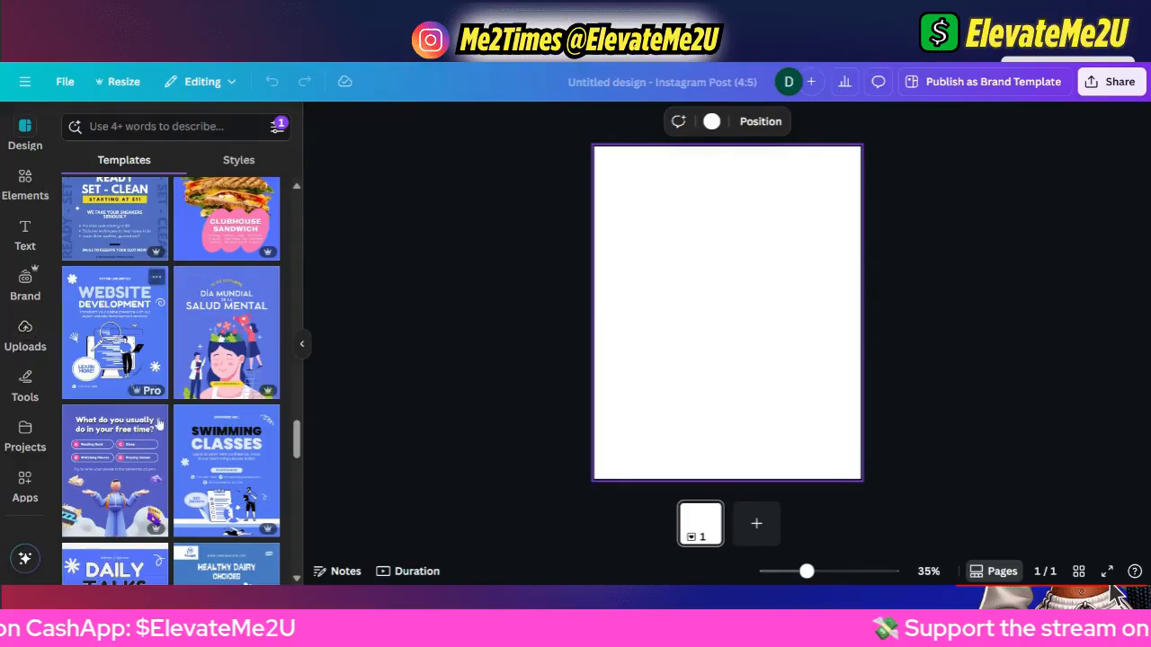
pyautogui.scroll(10, 240, 410)
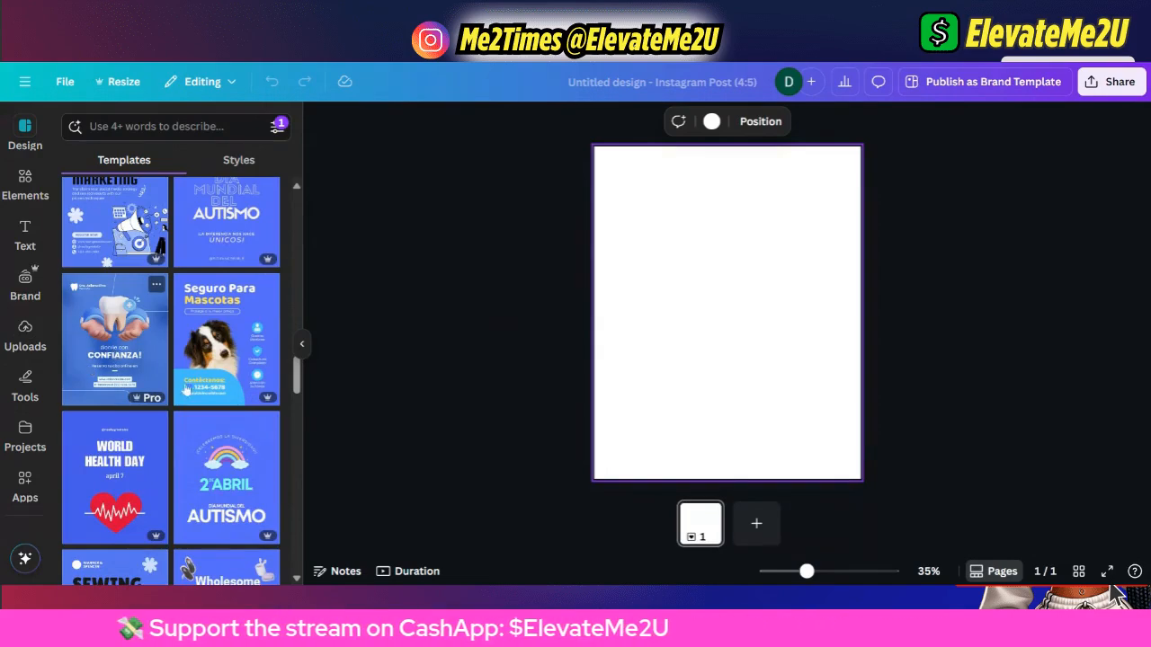
pyautogui.click(144, 377)
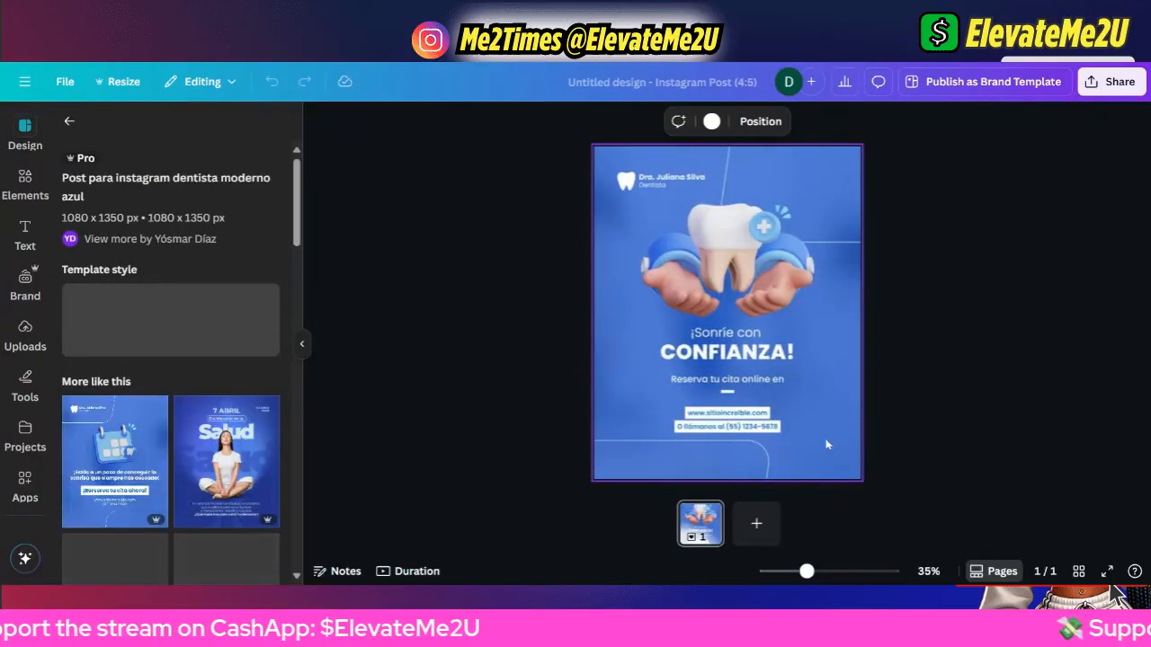
pyautogui.click(784, 443)
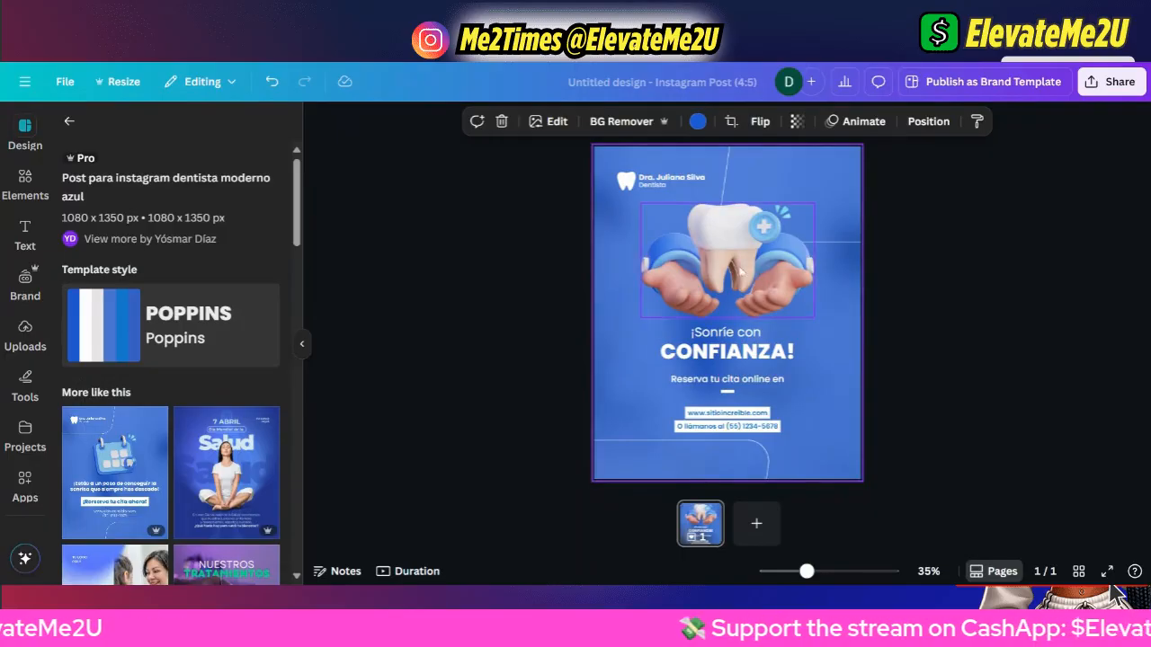
pyautogui.moveTo(741, 270)
pyautogui.mouseDown()
pyautogui.moveTo(564, 270)
pyautogui.moveTo(732, 268)
pyautogui.mouseUp()
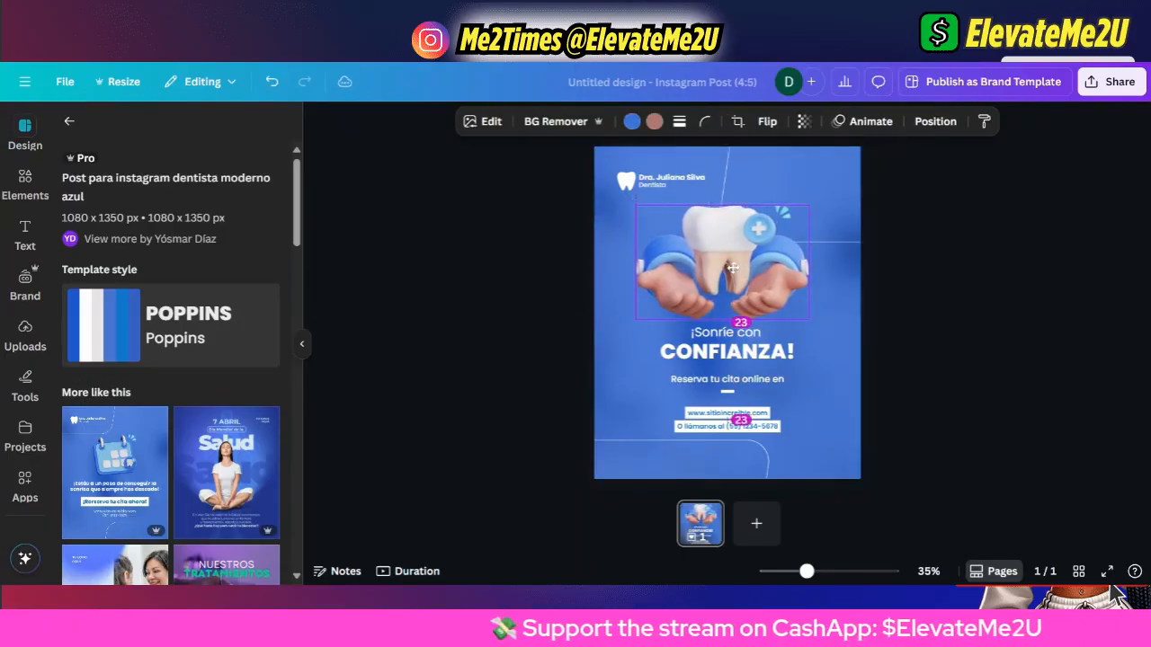
# Add a second page to the design and switch between pages 1 and 2 to compare them.
pyautogui.click(756, 523)
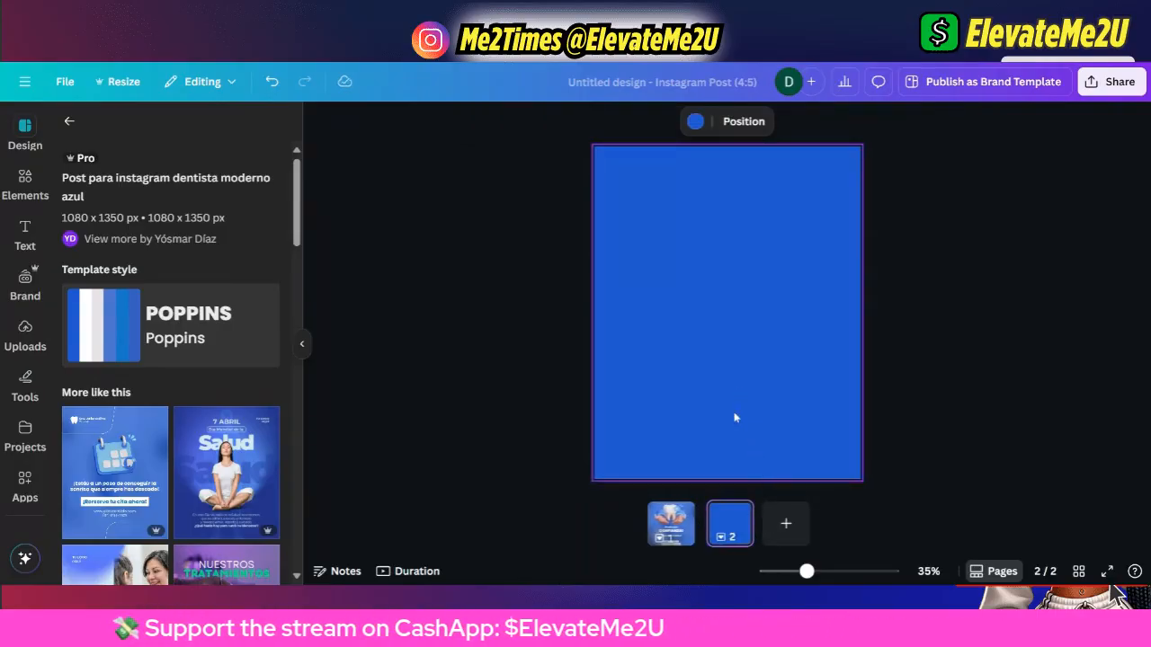
pyautogui.scroll(1, 735, 416)
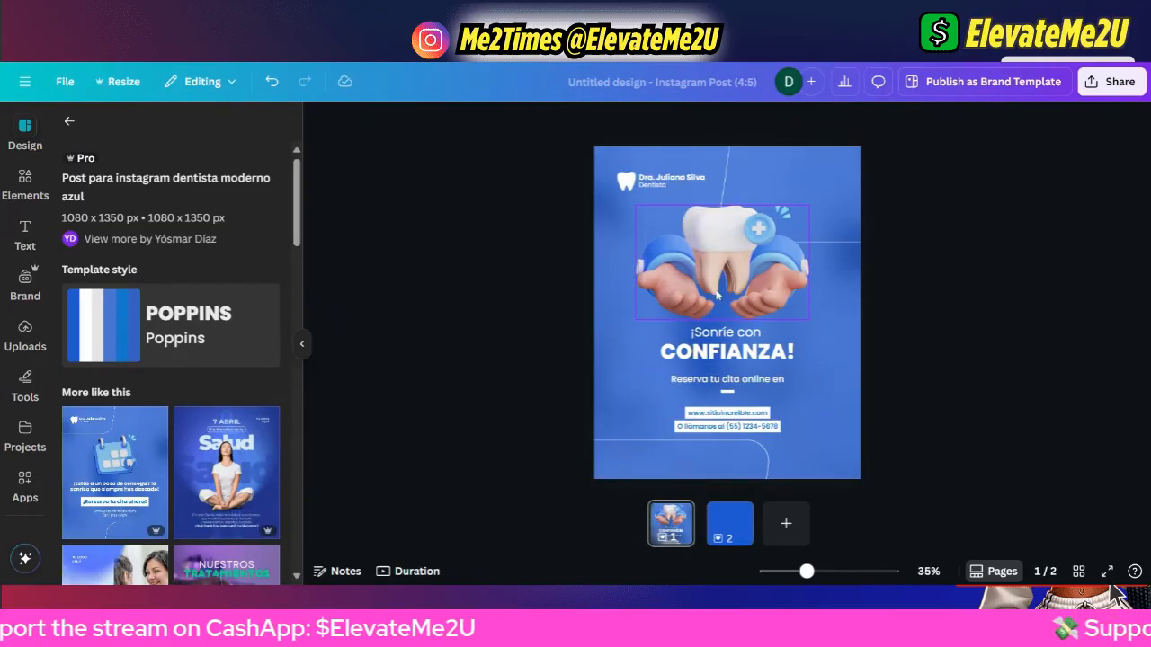
pyautogui.scroll(-2, 732, 356)
pyautogui.scroll(2, 733, 356)
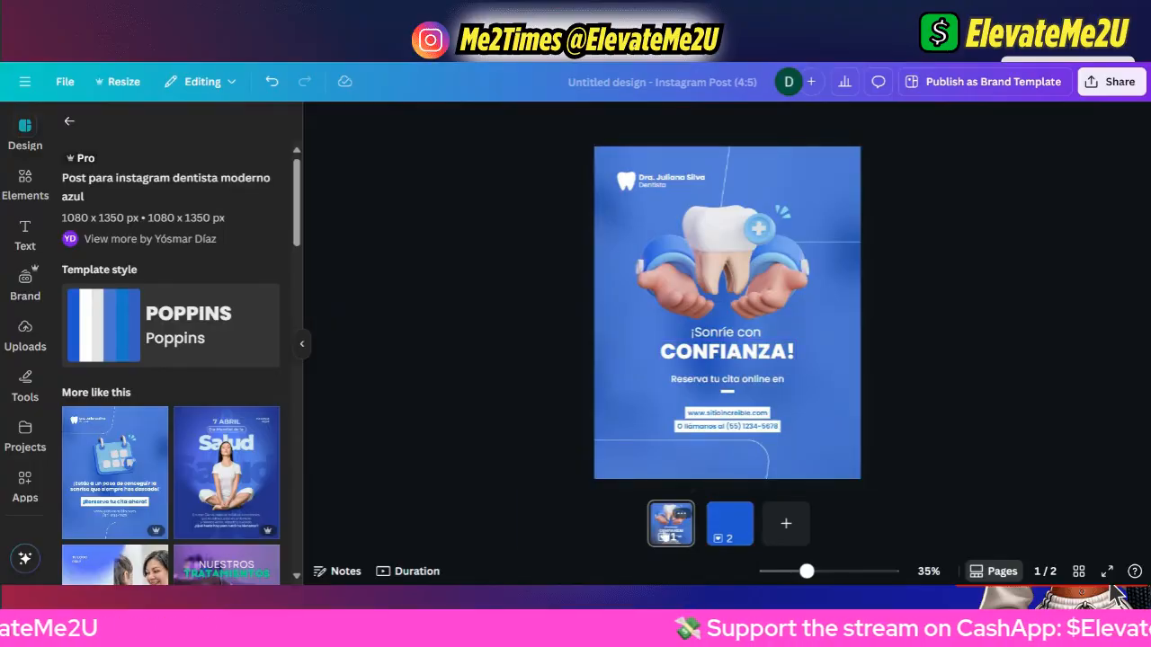
pyautogui.click(687, 536)
pyautogui.click(730, 523)
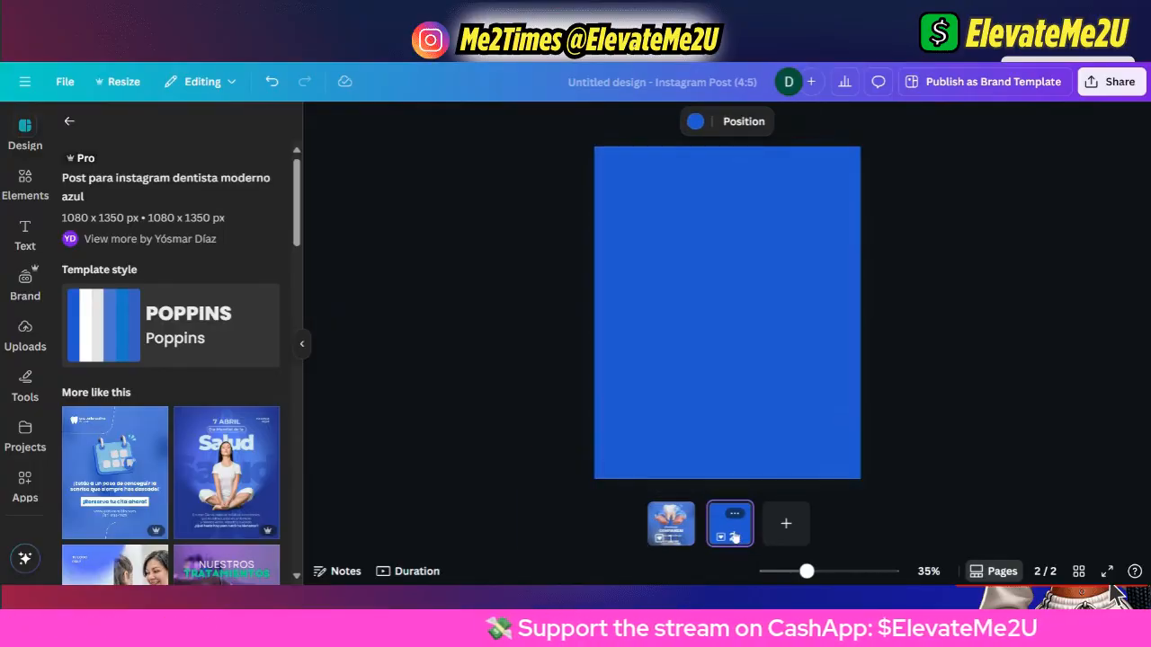
pyautogui.click(679, 536)
pyautogui.click(723, 534)
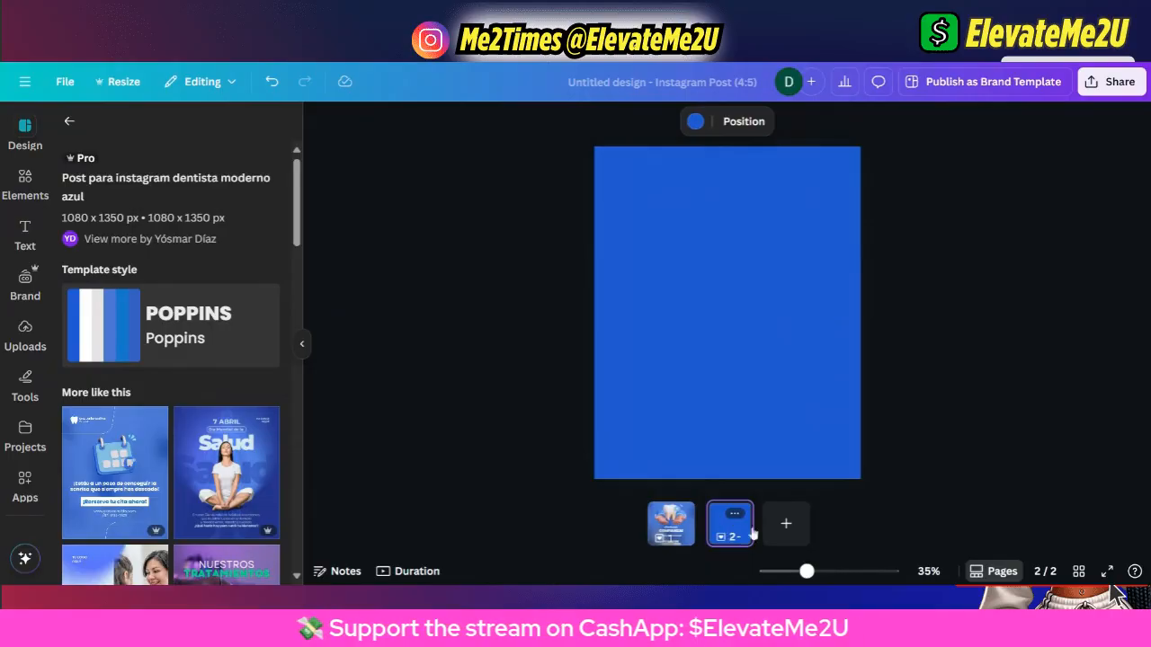
# Hide the page thumbnails to stack the pages vertically and review both pages.
pyautogui.click(989, 578)
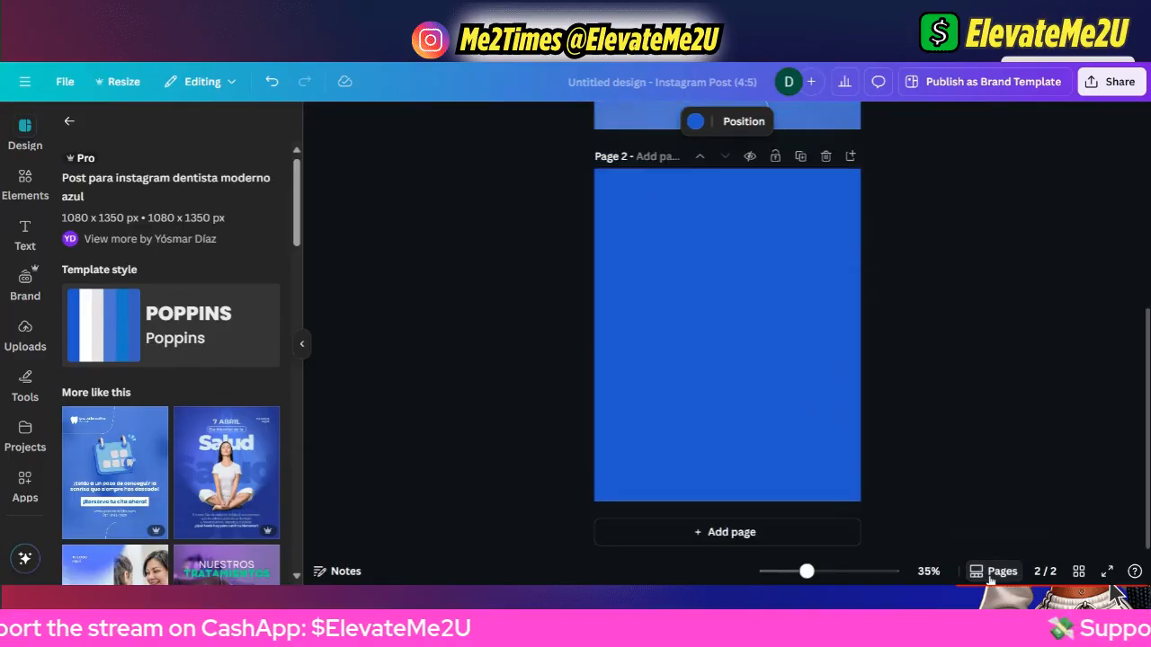
pyautogui.scroll(5, 834, 450)
pyautogui.scroll(-3, 834, 450)
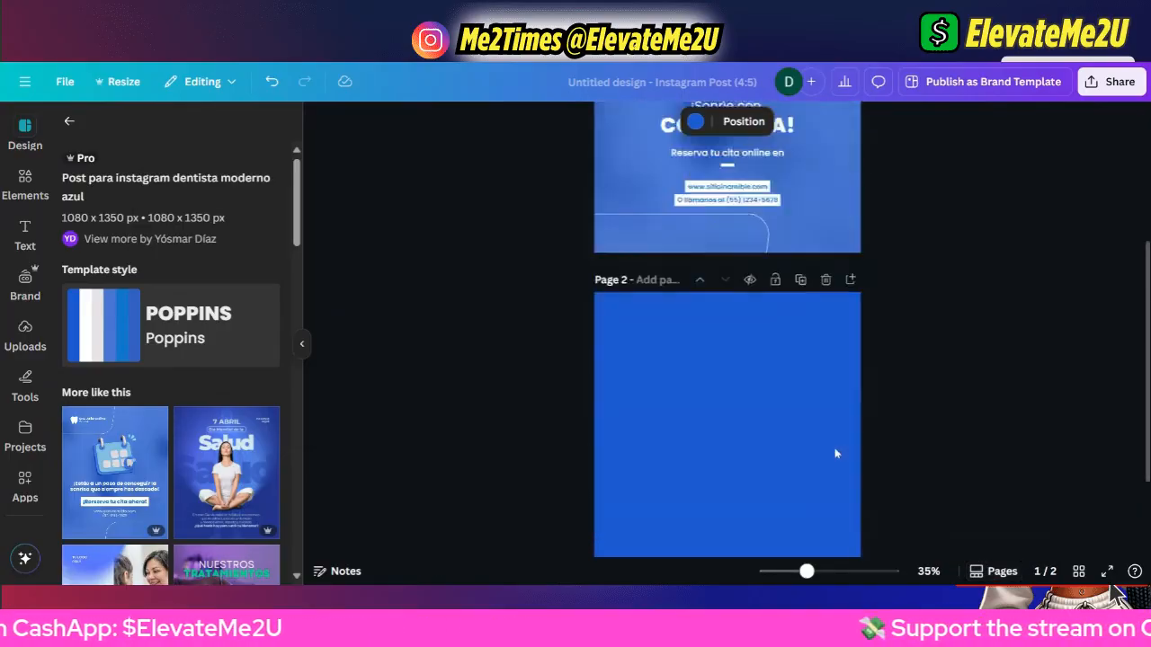
pyautogui.scroll(-2, 835, 454)
pyautogui.scroll(6, 827, 455)
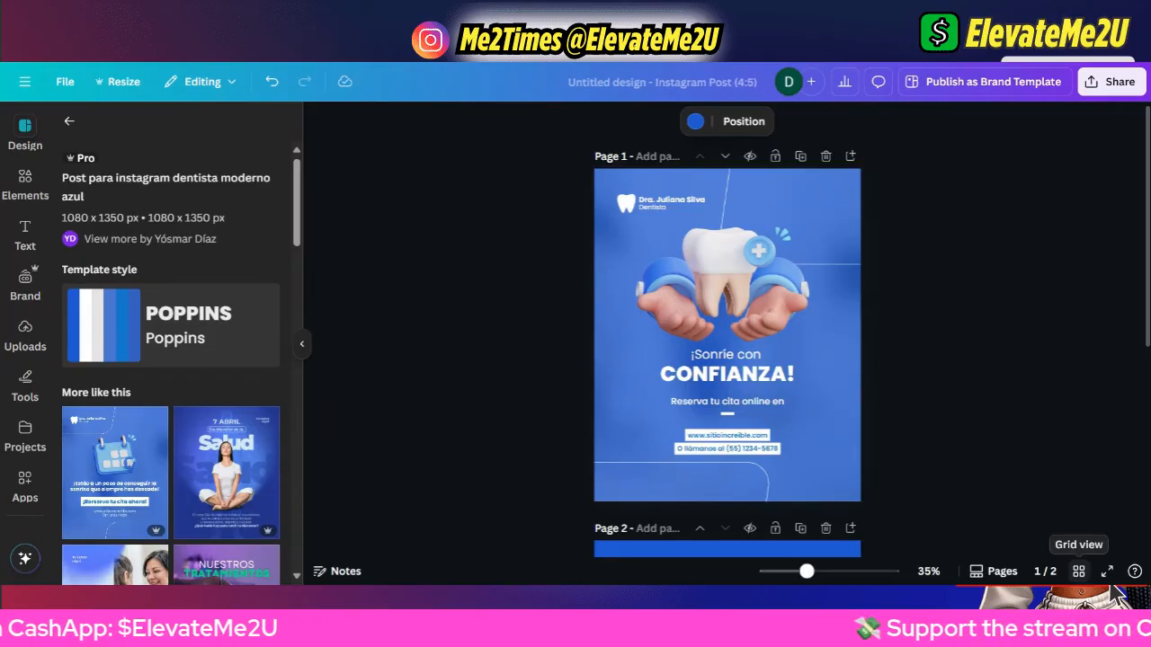
# Show all pages in grid view and open page 1 for editing.
pyautogui.click(1078, 571)
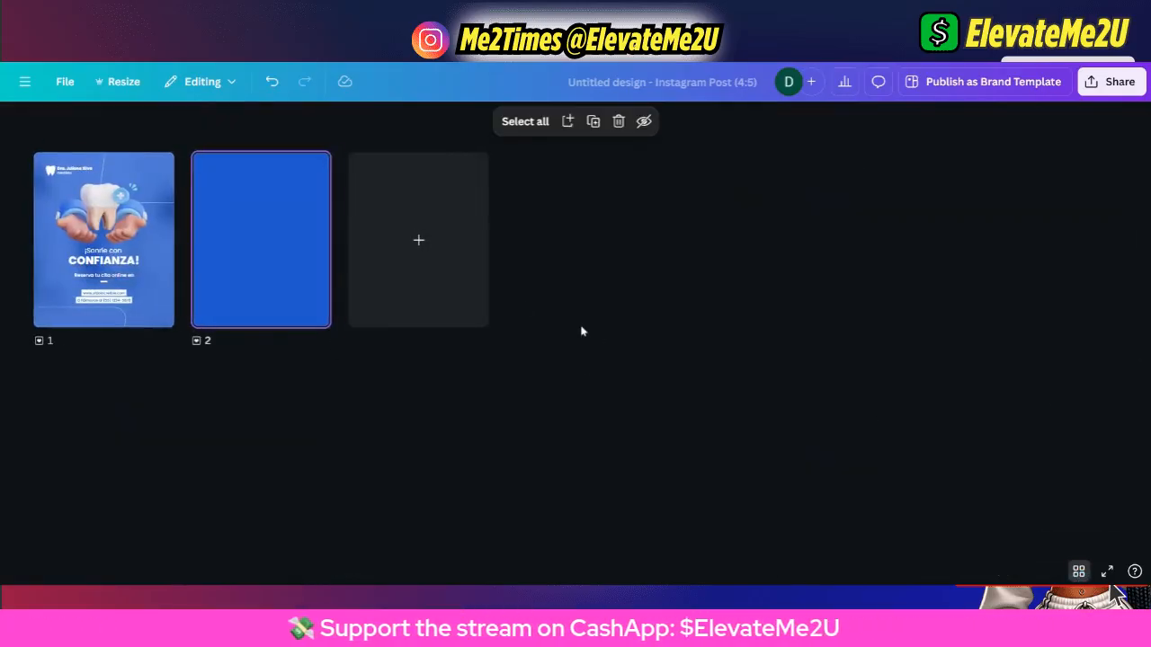
pyautogui.click(144, 274)
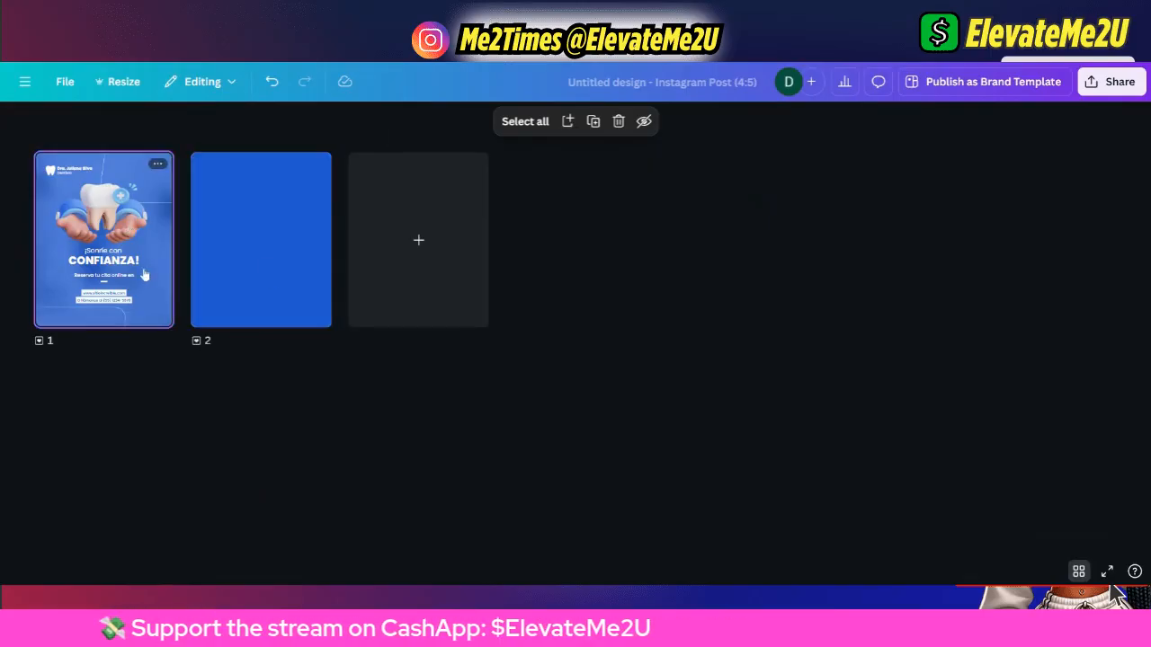
pyautogui.doubleClick(100, 256)
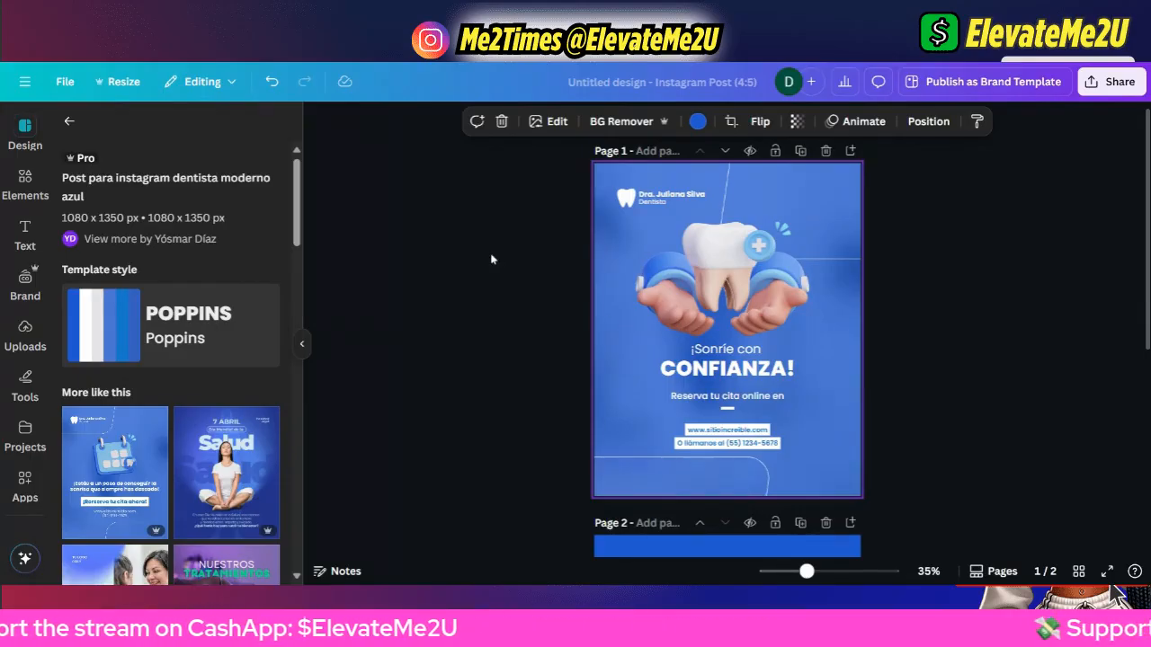
# Select all the elements on page 1 to examine them, clear the selection and select blank page 2.
pyautogui.click(504, 273)
pyautogui.moveTo(530, 168); pyautogui.dragTo(893, 516)
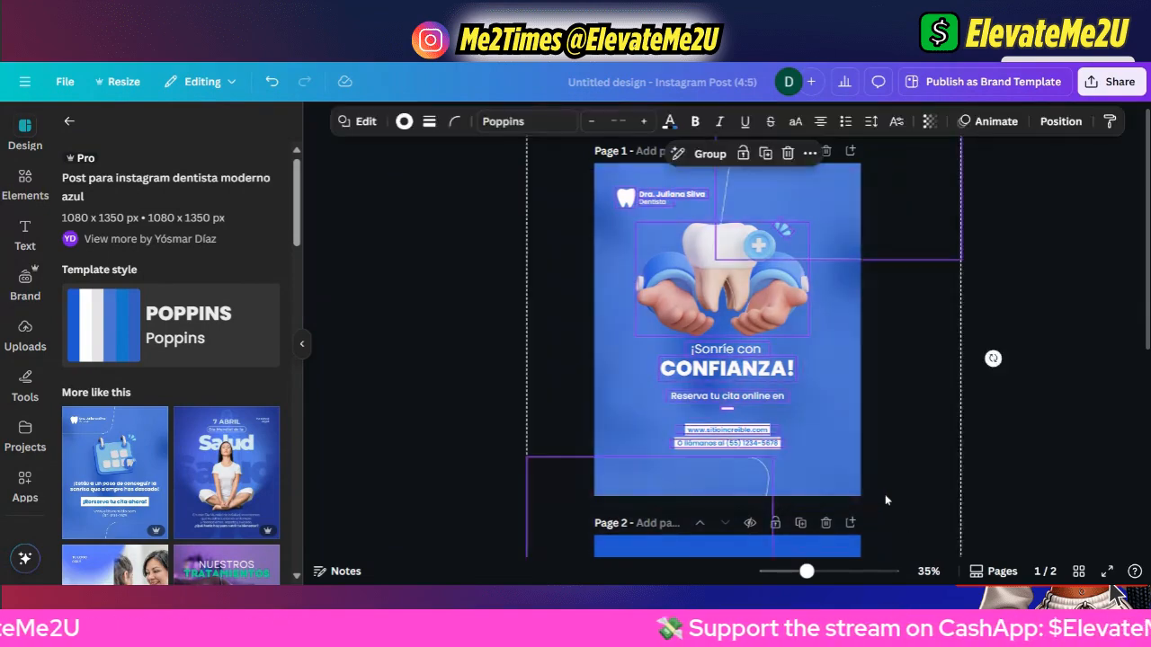
pyautogui.scroll(-3, 884, 500)
pyautogui.scroll(-2, 885, 500)
pyautogui.click(948, 431)
pyautogui.click(740, 401)
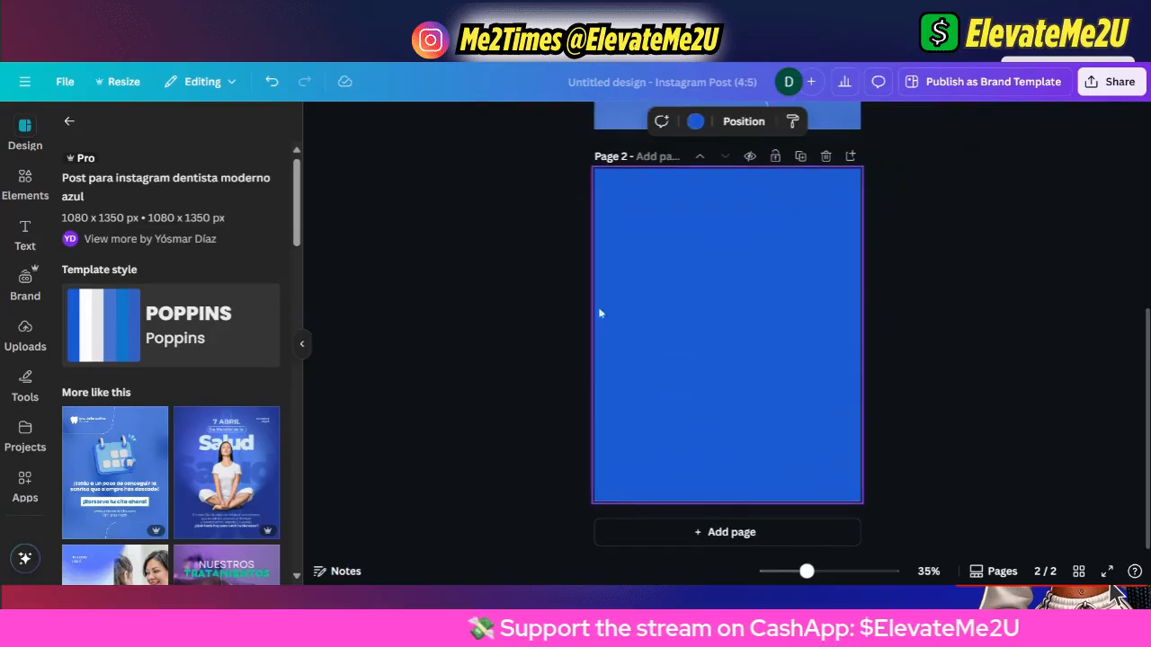
# Check the team's brand kit and browse the uploaded images.
pyautogui.click(35, 324)
pyautogui.click(26, 281)
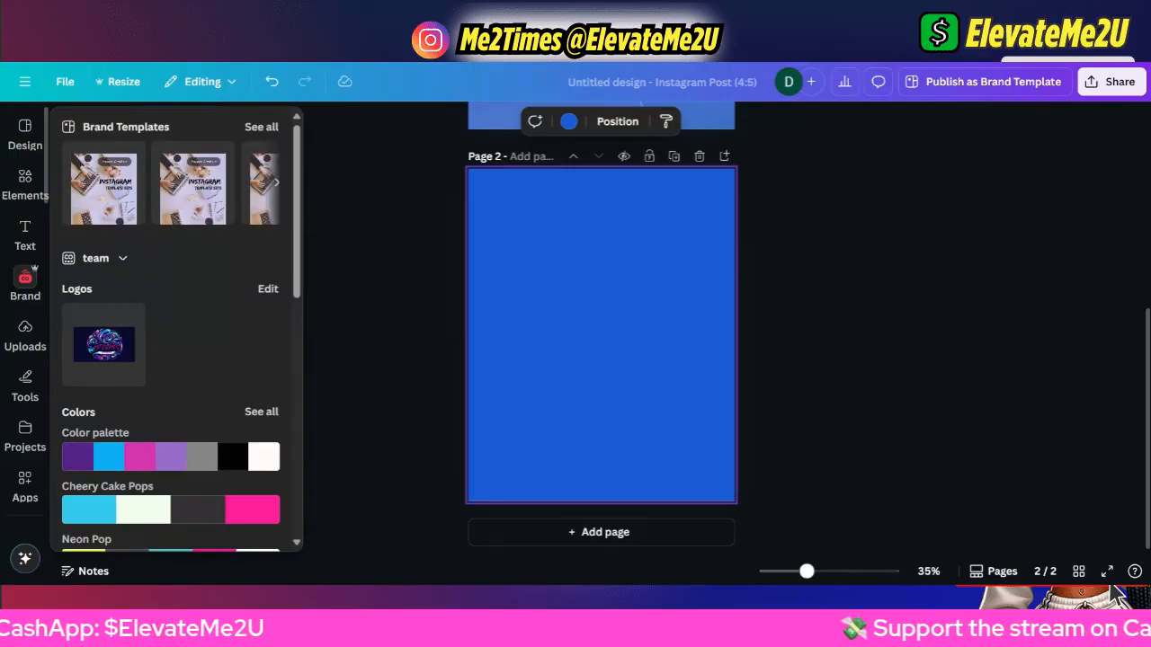
pyautogui.click(20, 344)
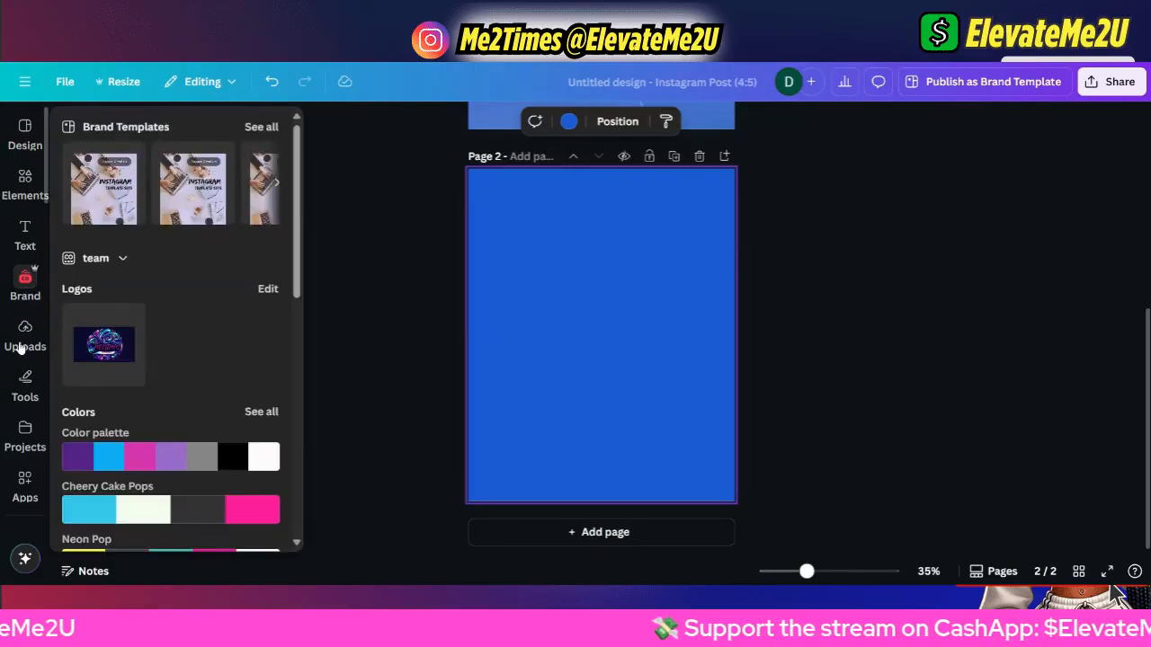
pyautogui.scroll(-5, 98, 357)
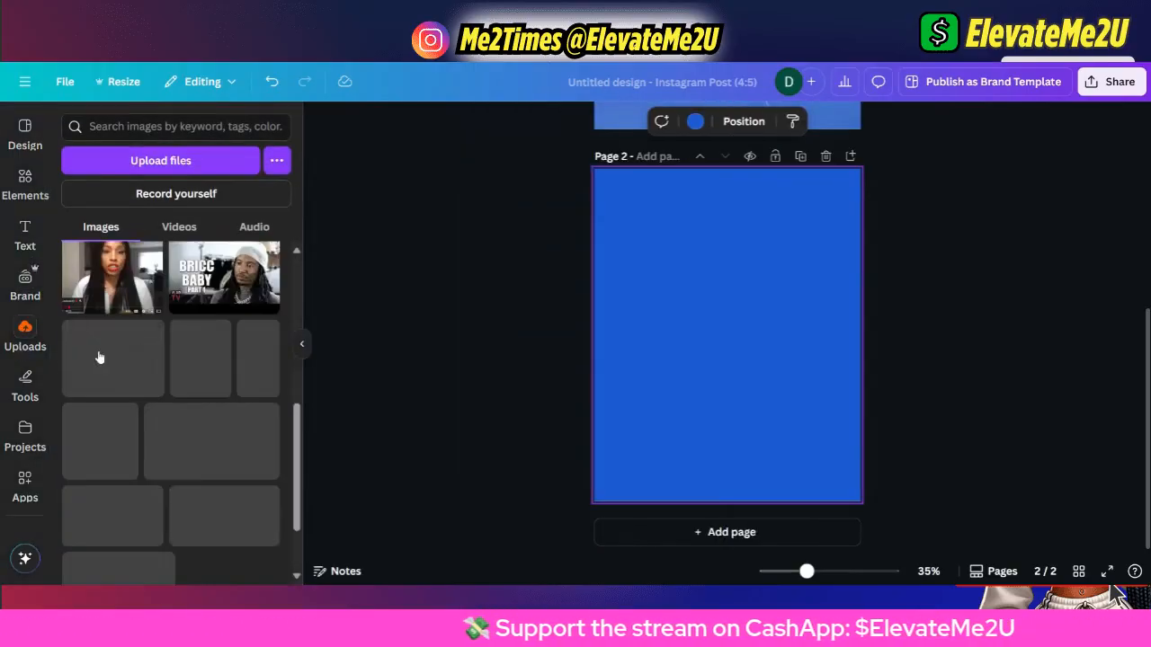
pyautogui.scroll(-5, 99, 357)
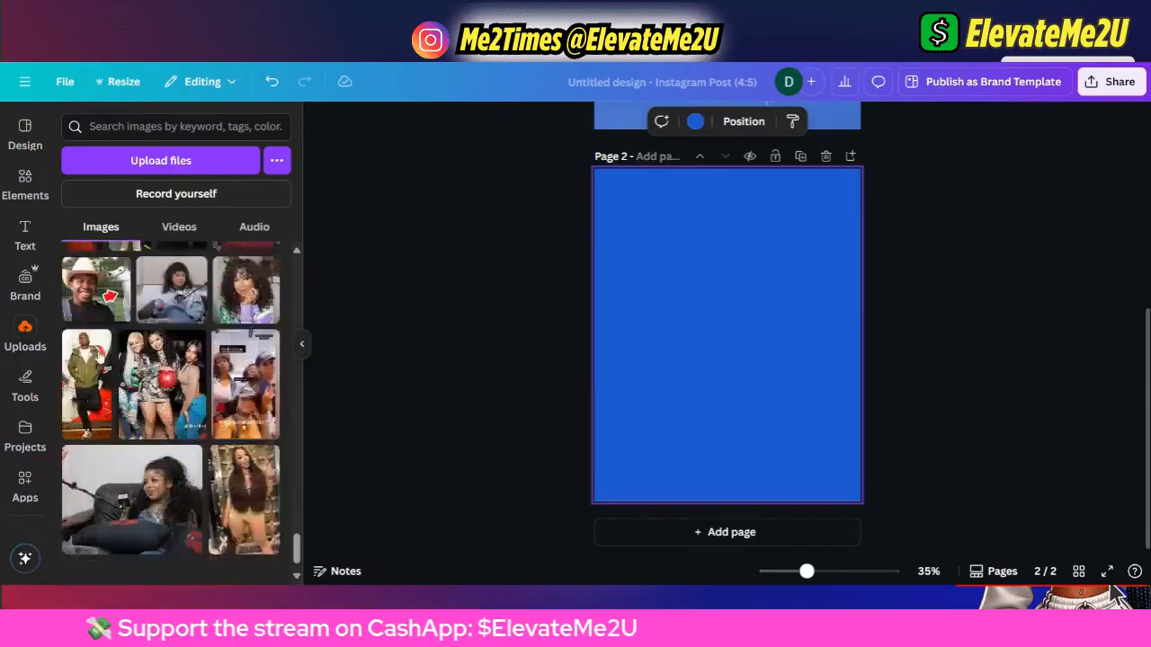
pyautogui.scroll(-10, 99, 357)
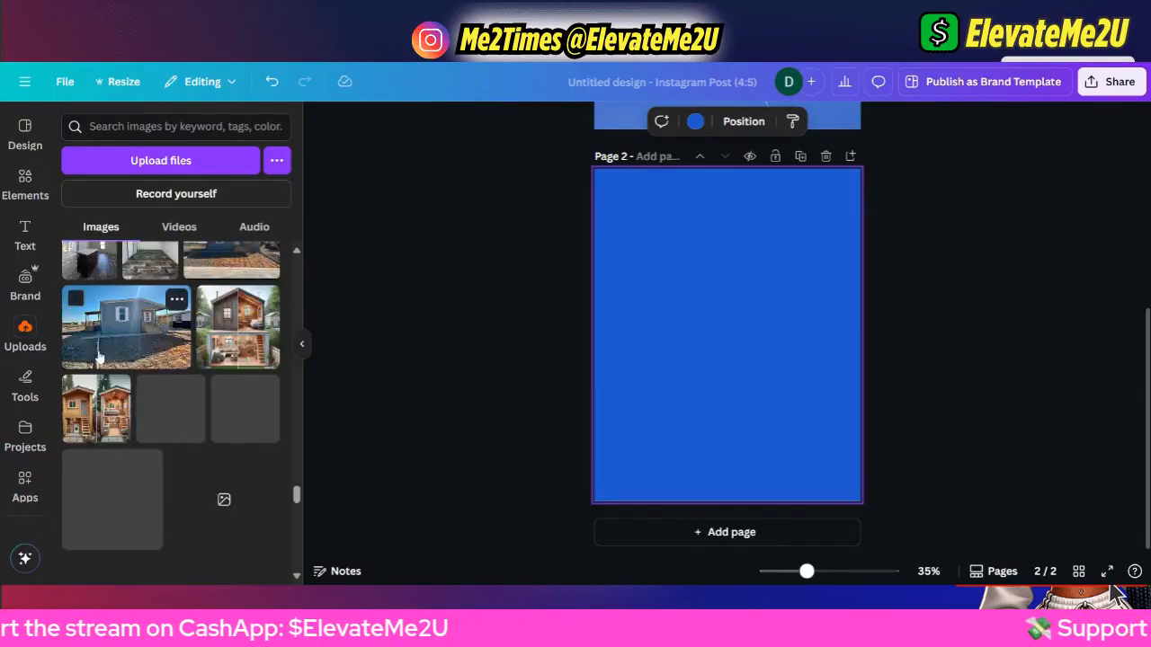
pyautogui.scroll(-10, 98, 357)
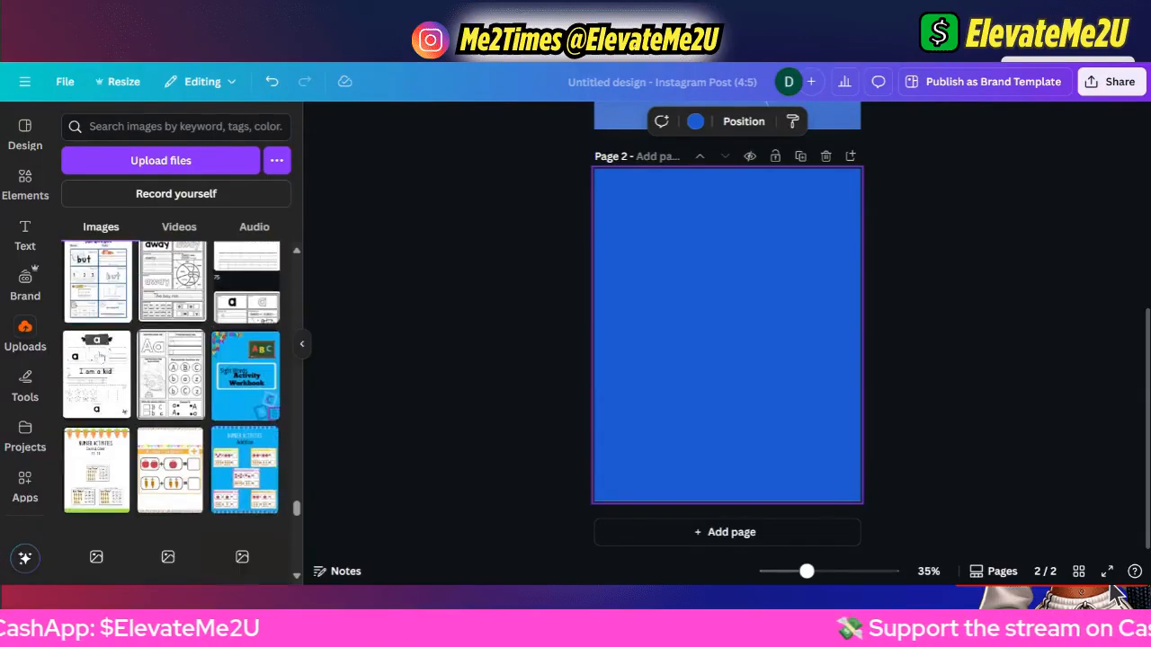
pyautogui.scroll(-10, 99, 357)
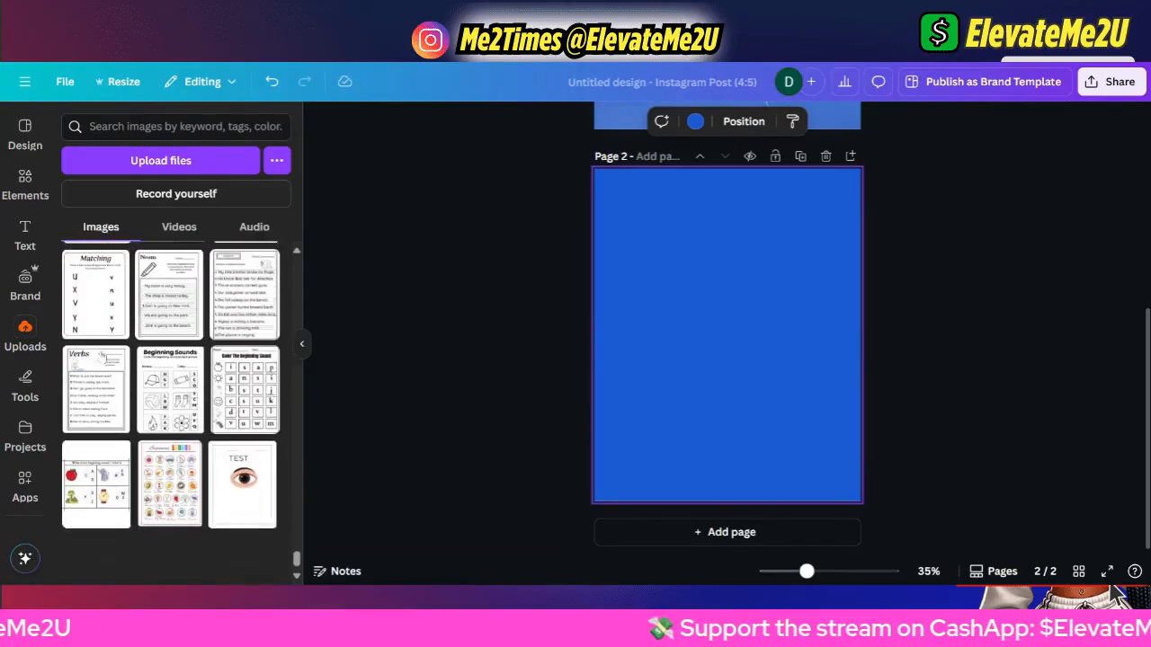
# Browse the uploaded images and place the picture of the woman in the striped scarf at a café table on page 2.
pyautogui.scroll(-10, 99, 357)
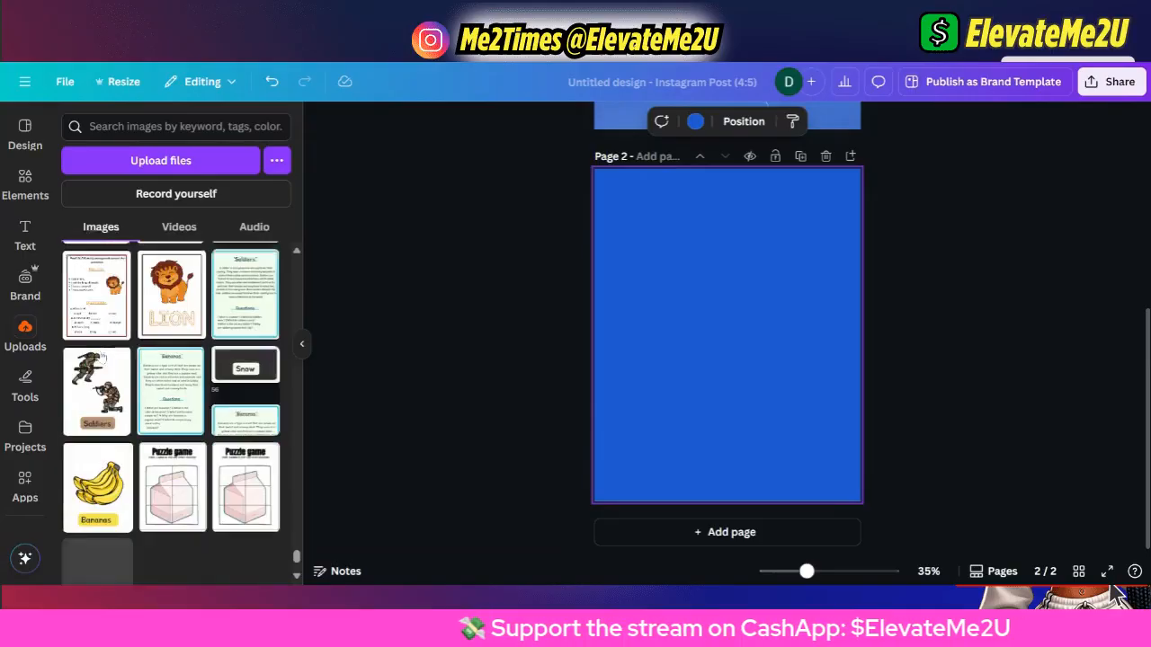
pyautogui.scroll(-10, 140, 387)
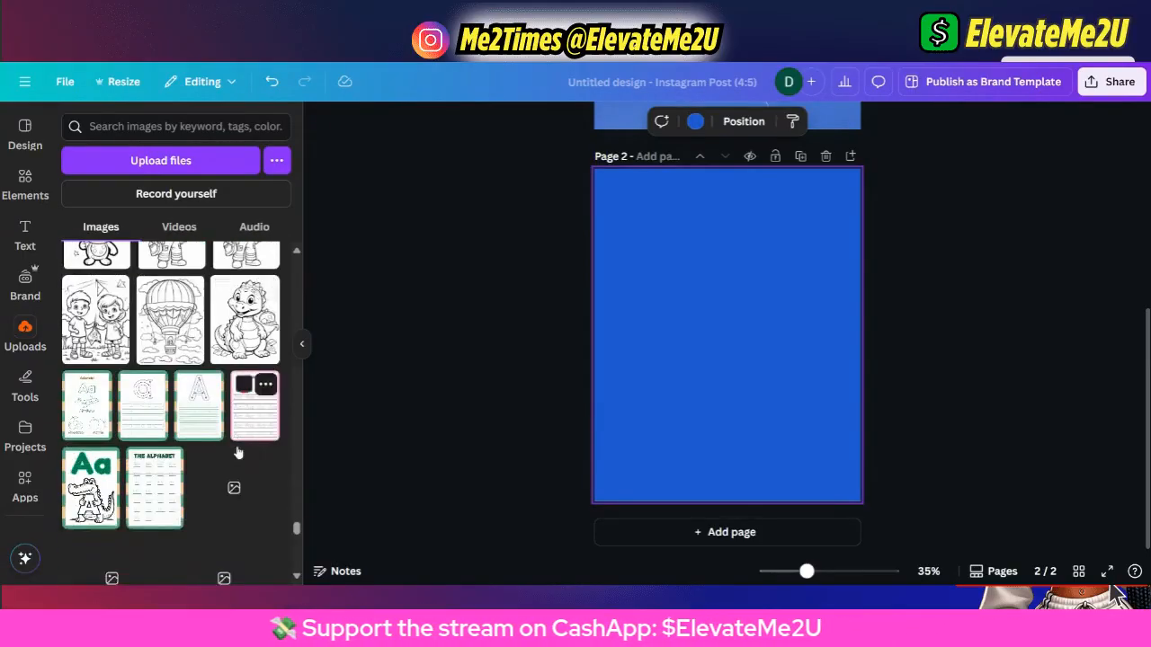
pyautogui.scroll(-10, 225, 442)
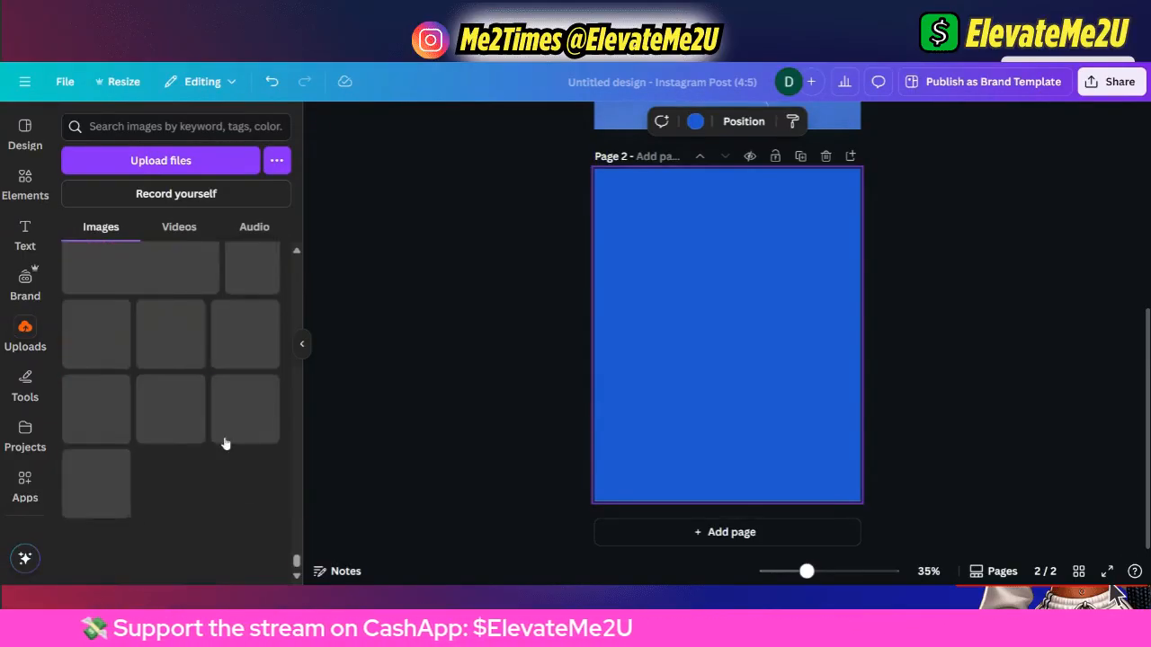
pyautogui.scroll(-10, 225, 443)
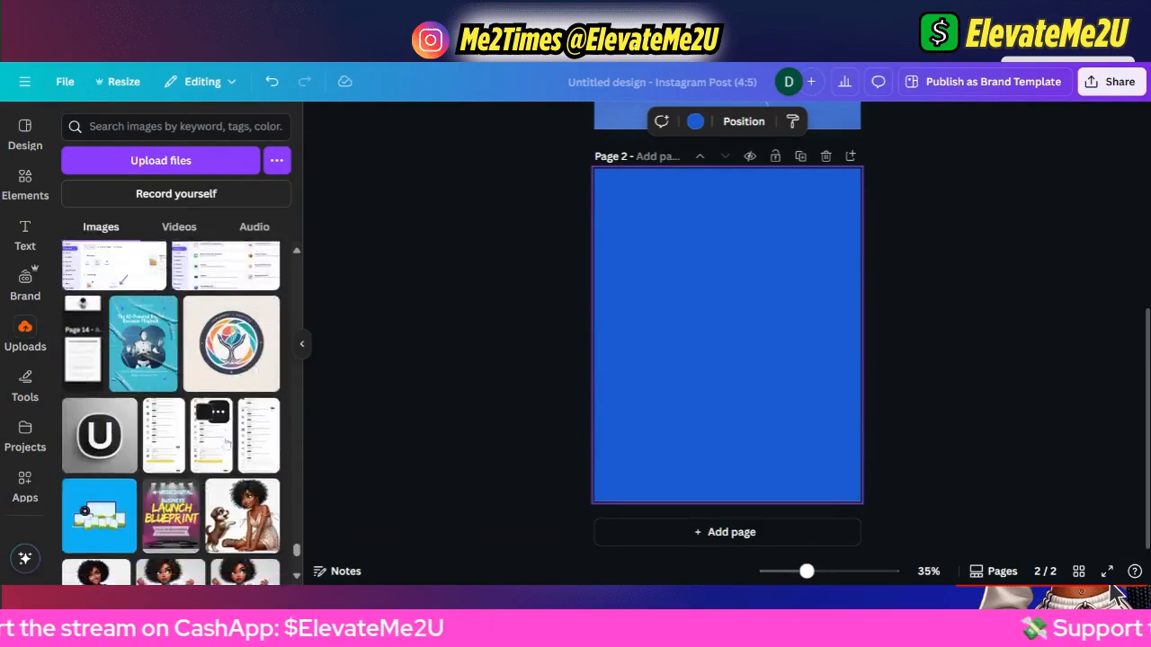
pyautogui.scroll(-10, 225, 442)
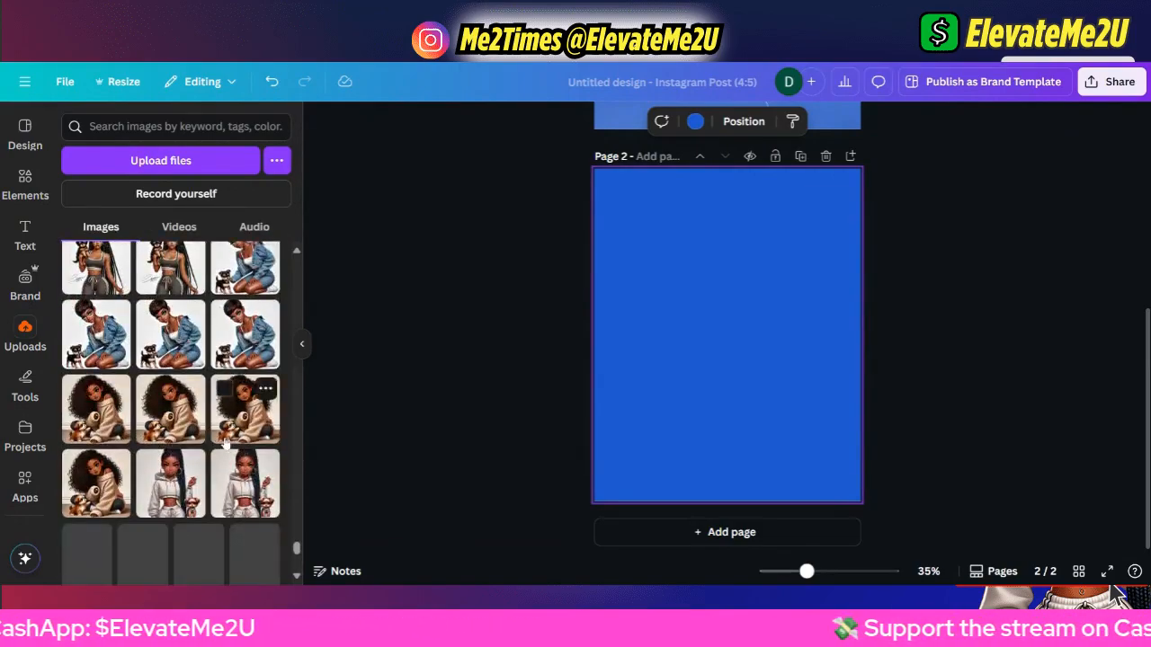
pyautogui.scroll(-10, 224, 442)
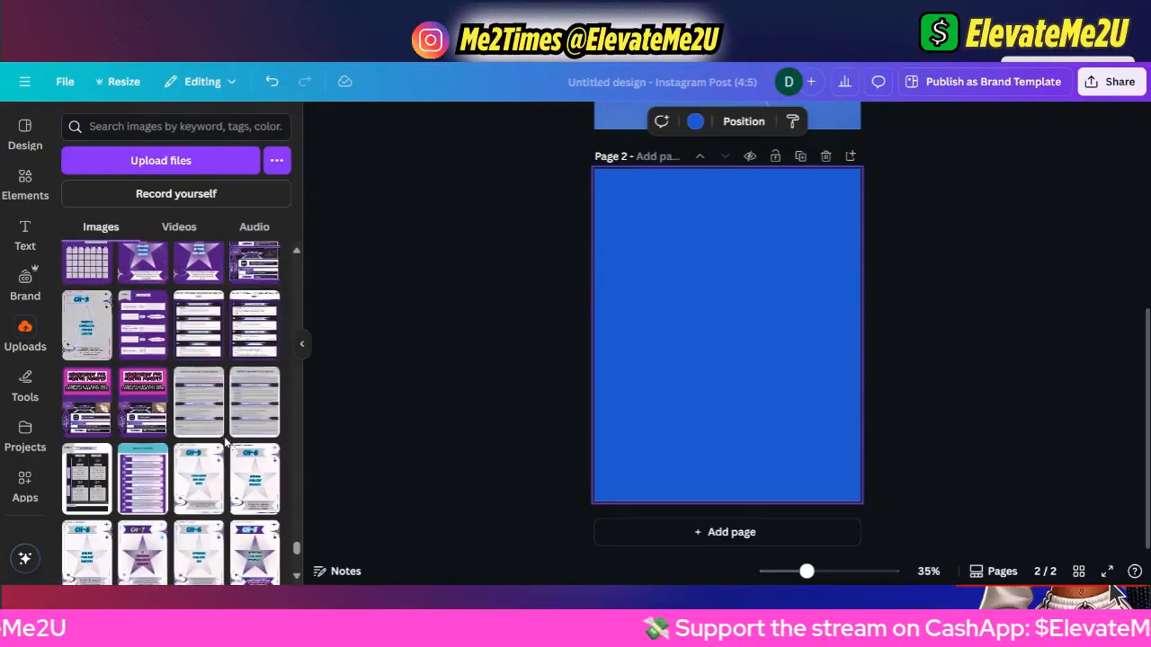
pyautogui.scroll(-10, 225, 442)
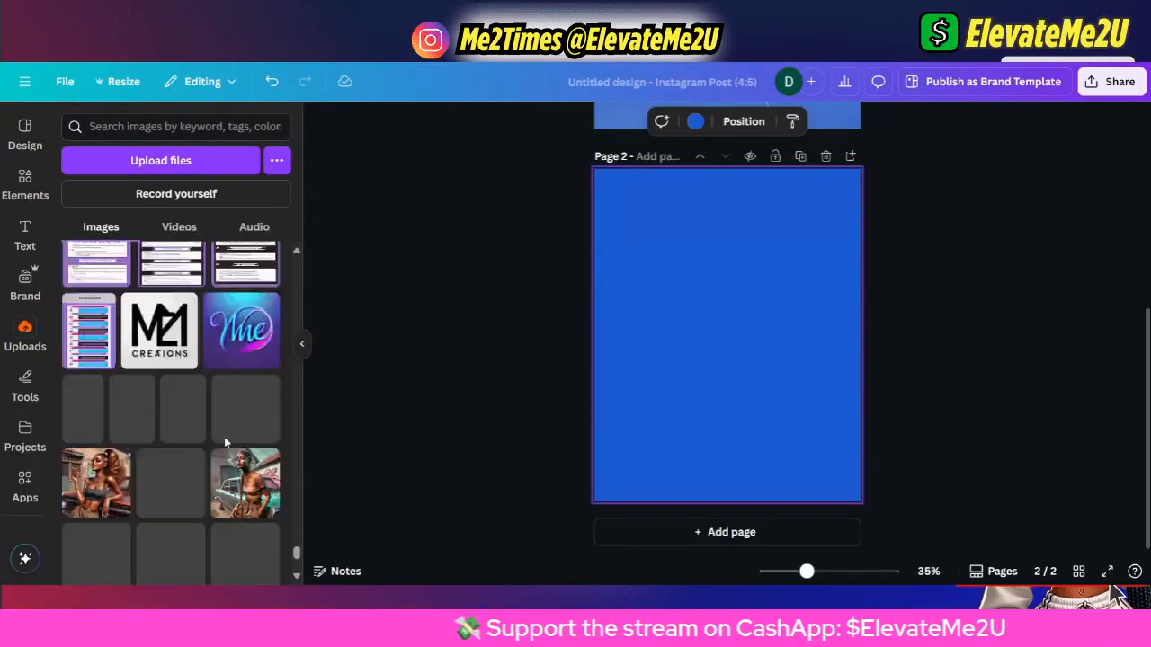
pyautogui.scroll(-10, 225, 442)
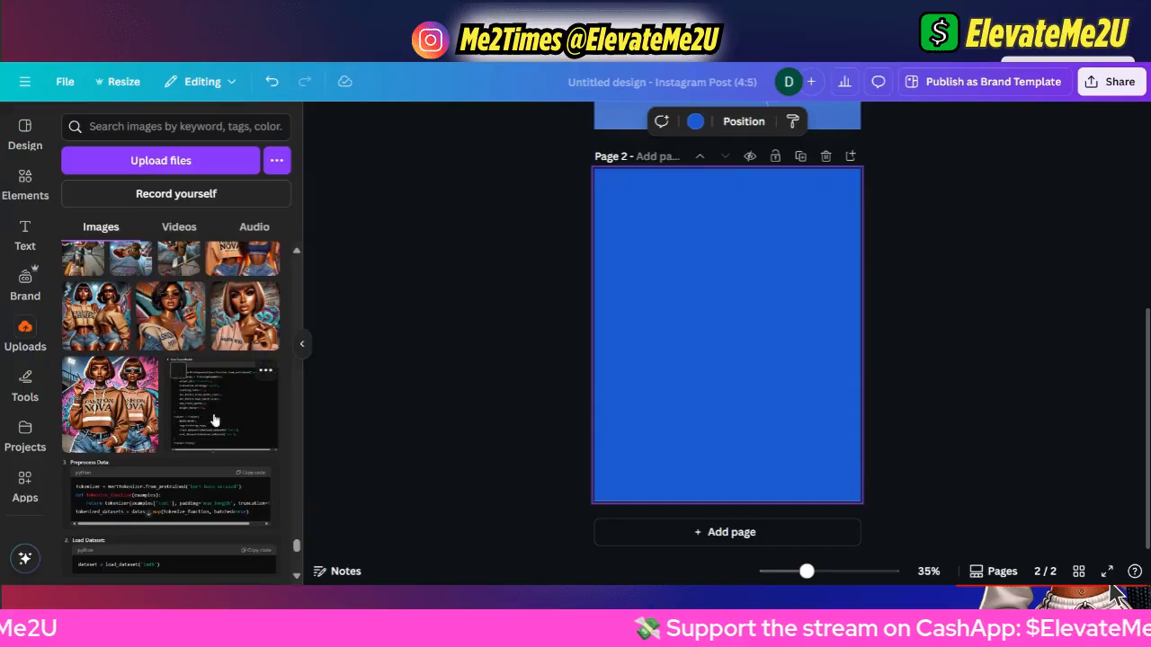
pyautogui.scroll(-10, 115, 351)
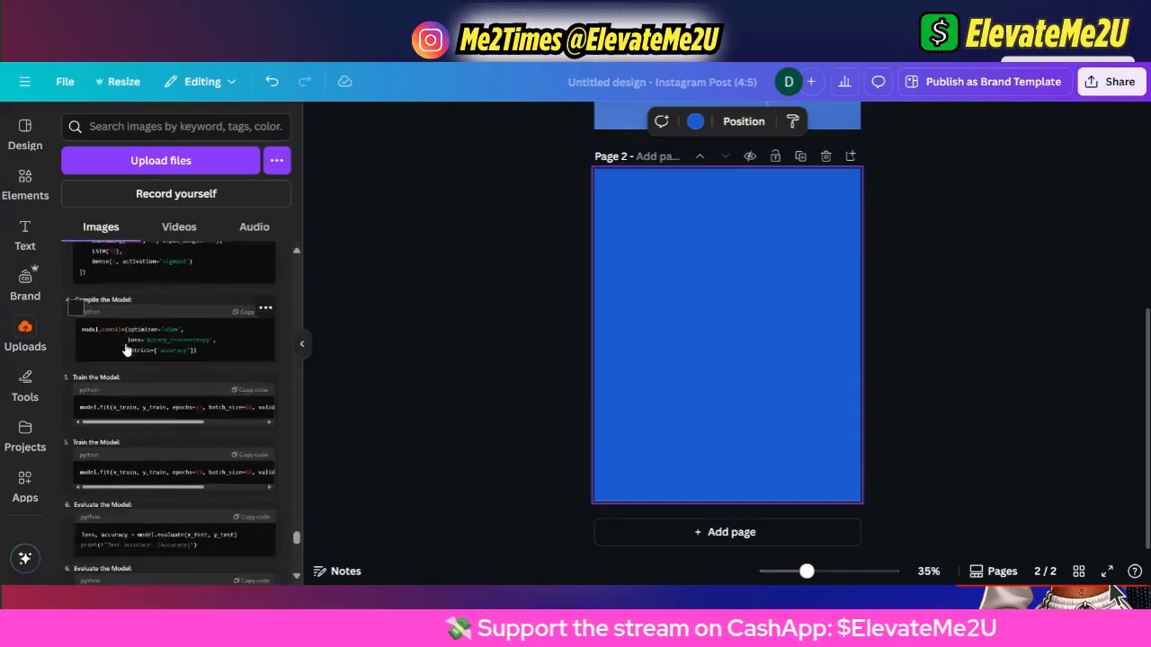
pyautogui.scroll(-5, 135, 355)
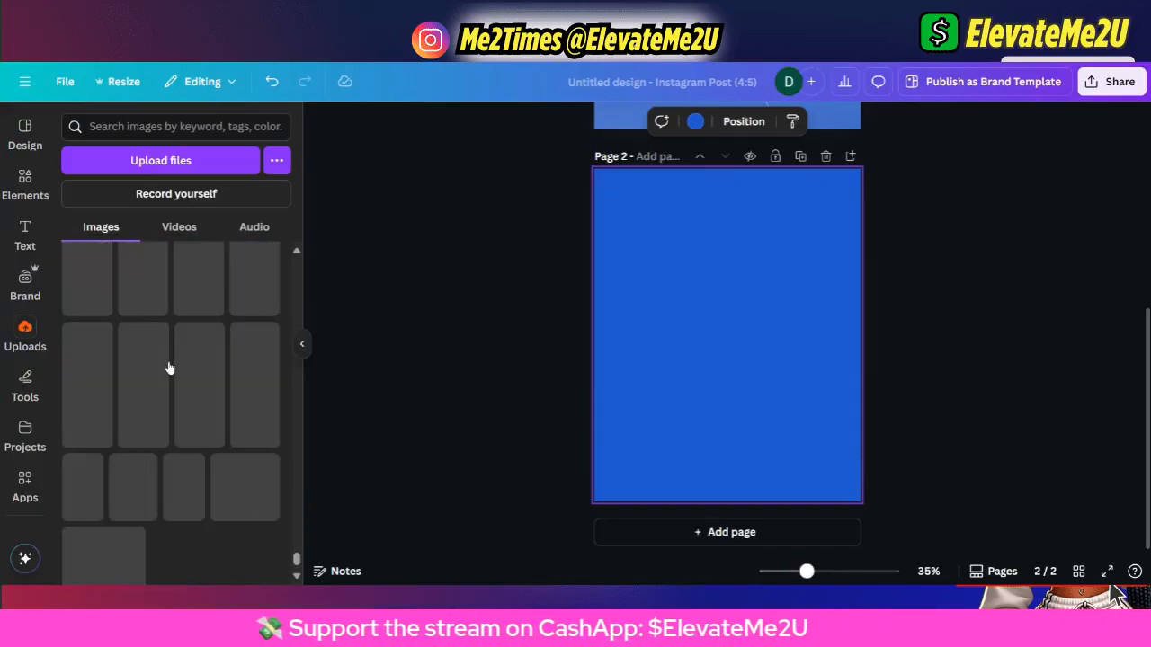
pyautogui.scroll(-10, 174, 367)
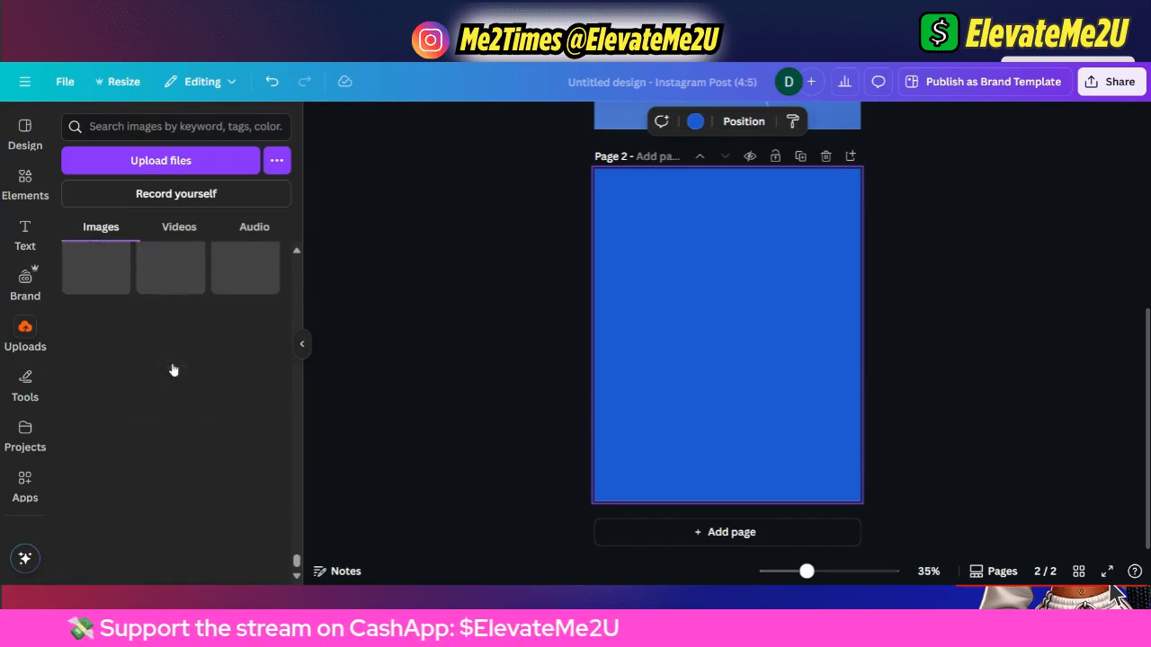
pyautogui.scroll(-5, 174, 369)
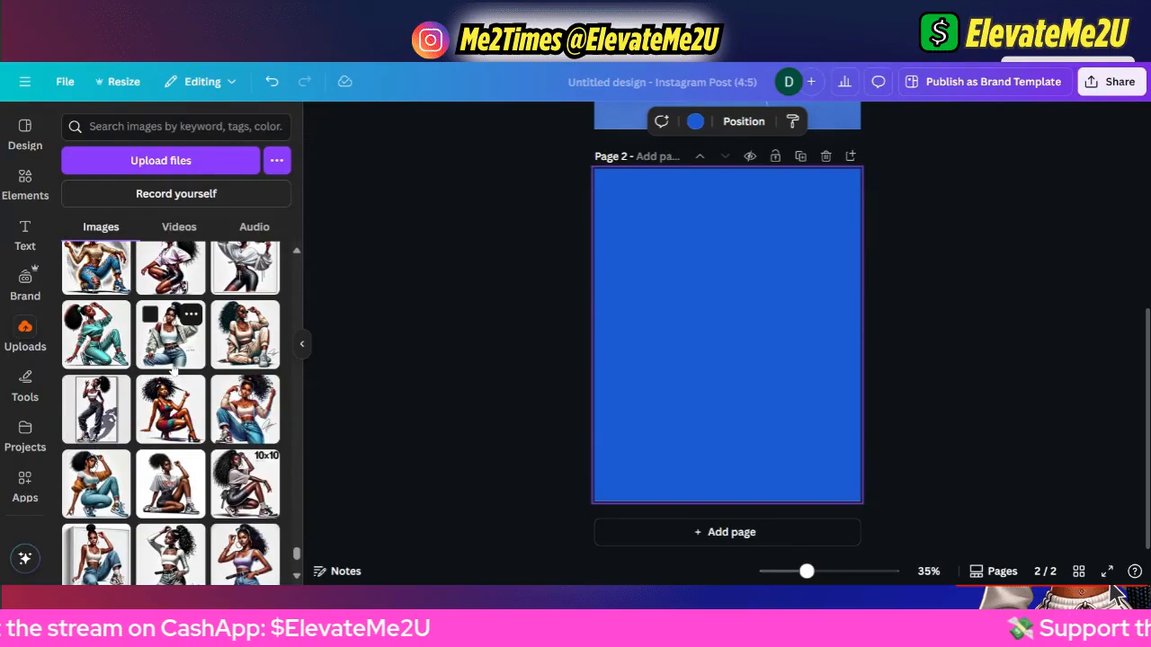
pyautogui.scroll(-3, 173, 368)
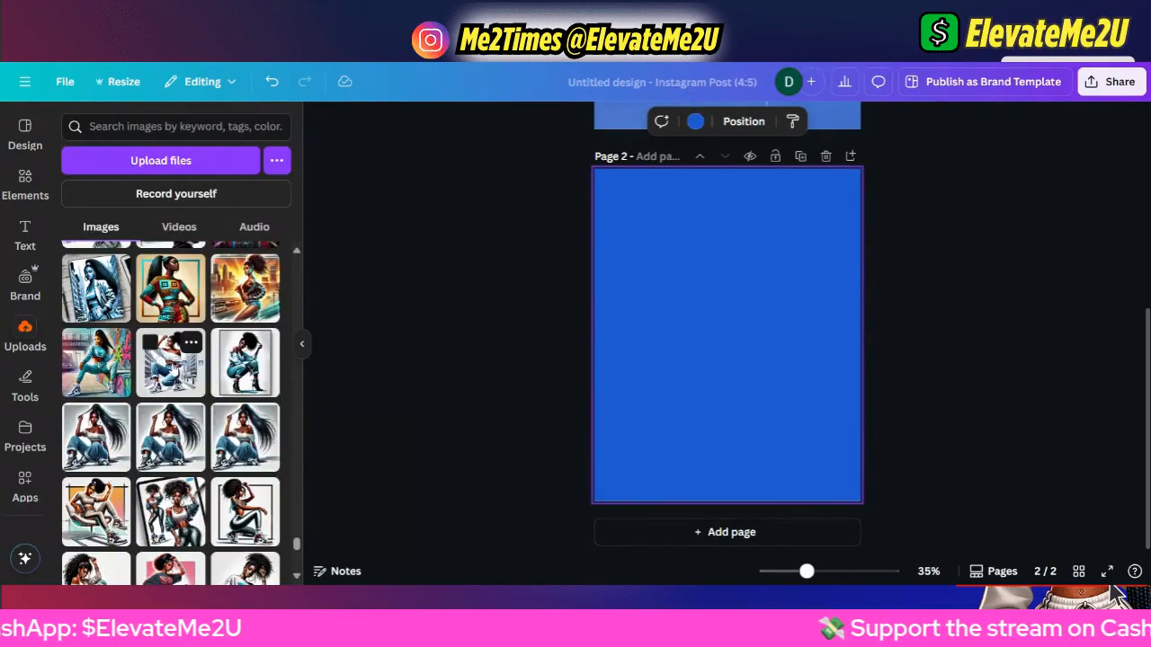
pyautogui.scroll(-5, 174, 365)
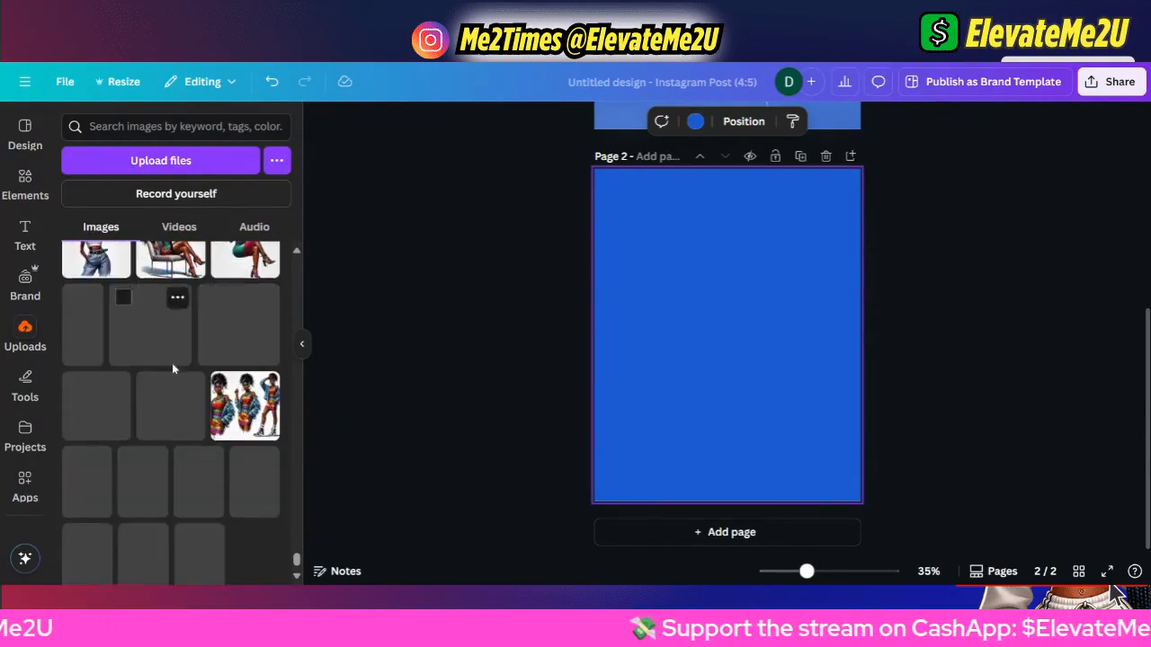
pyautogui.scroll(-6, 173, 367)
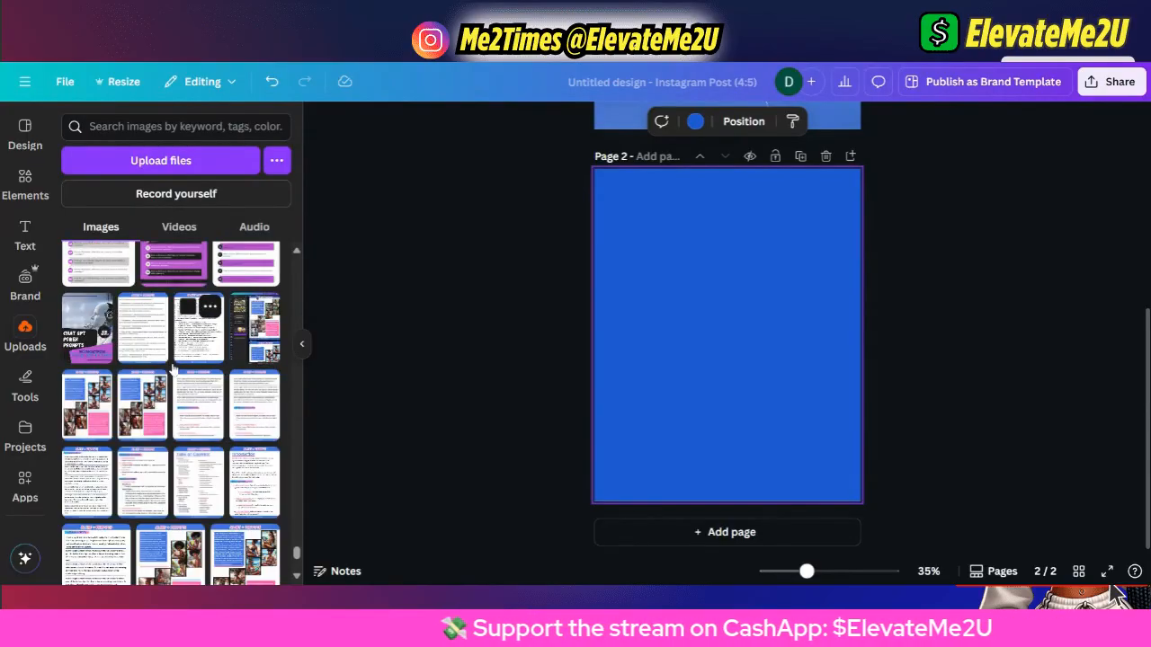
pyautogui.scroll(-6, 173, 367)
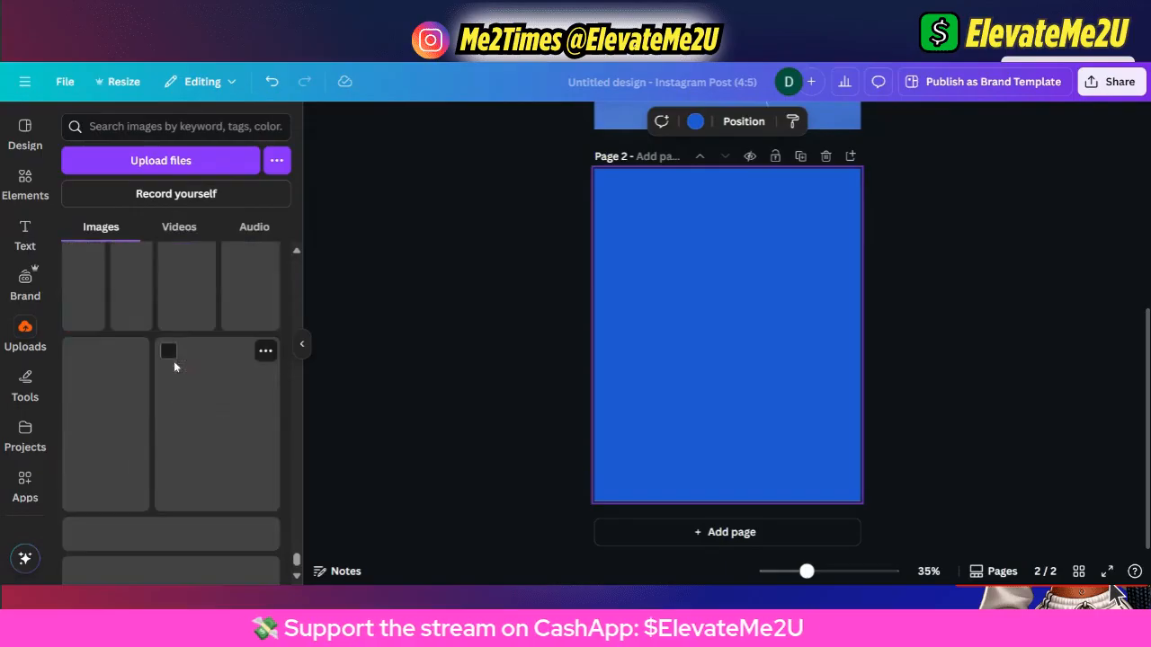
pyautogui.scroll(-6, 174, 367)
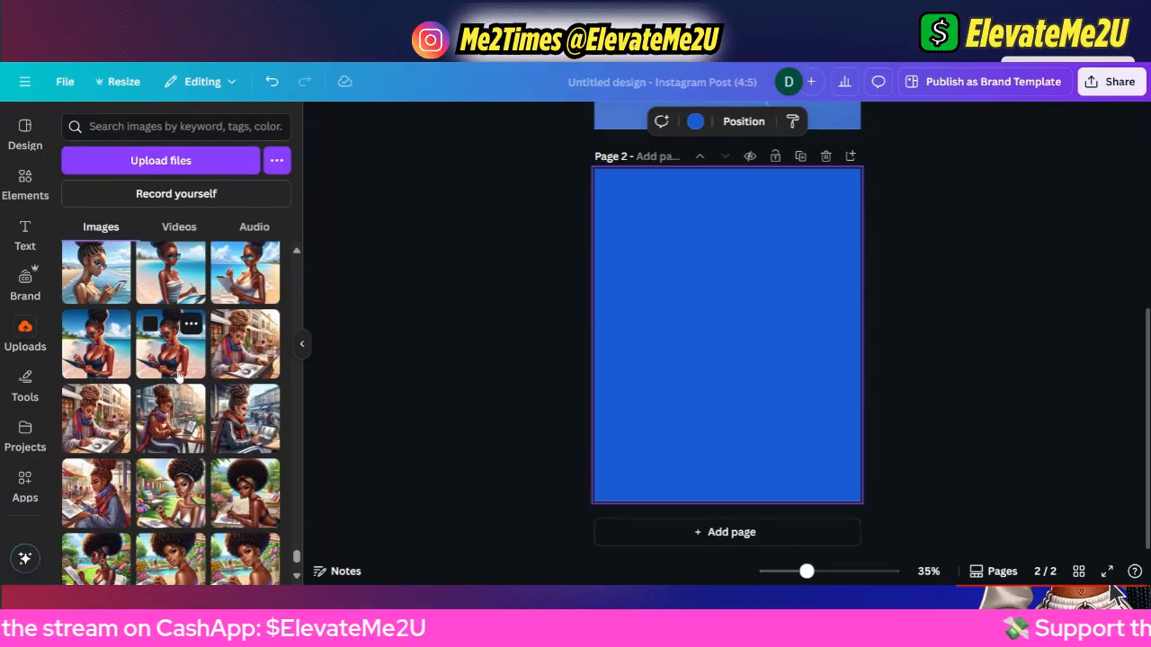
pyautogui.click(163, 419)
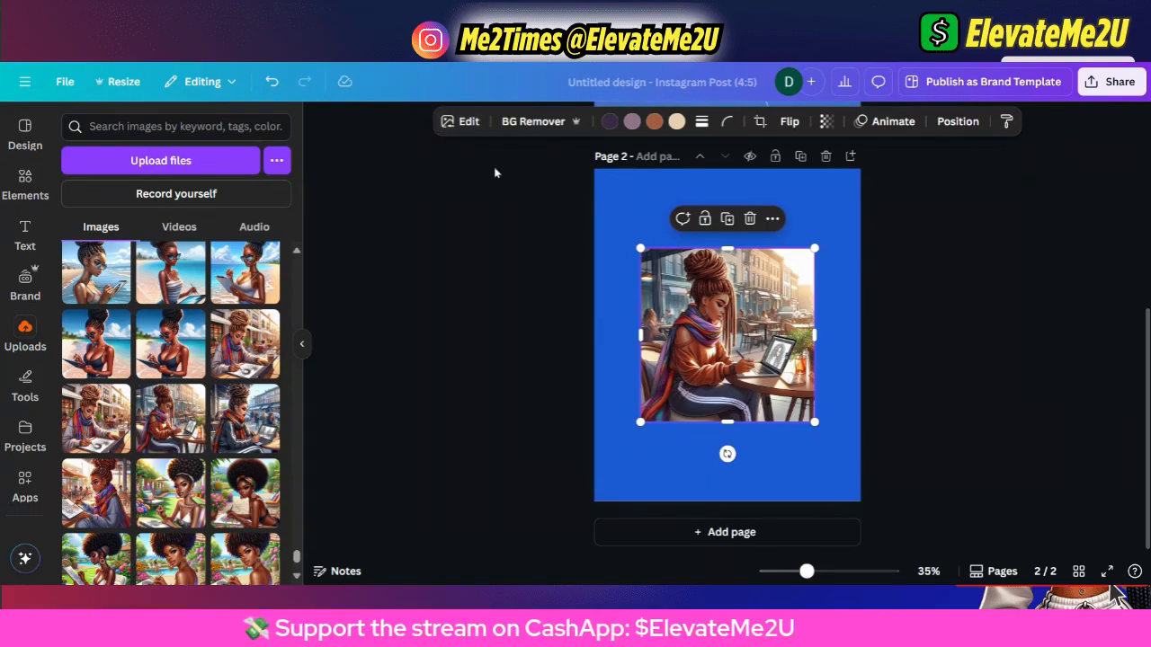
# Remove the café picture's background and enlarge the cutout to the full page width along the page's bottom edge.
pyautogui.click(464, 125)
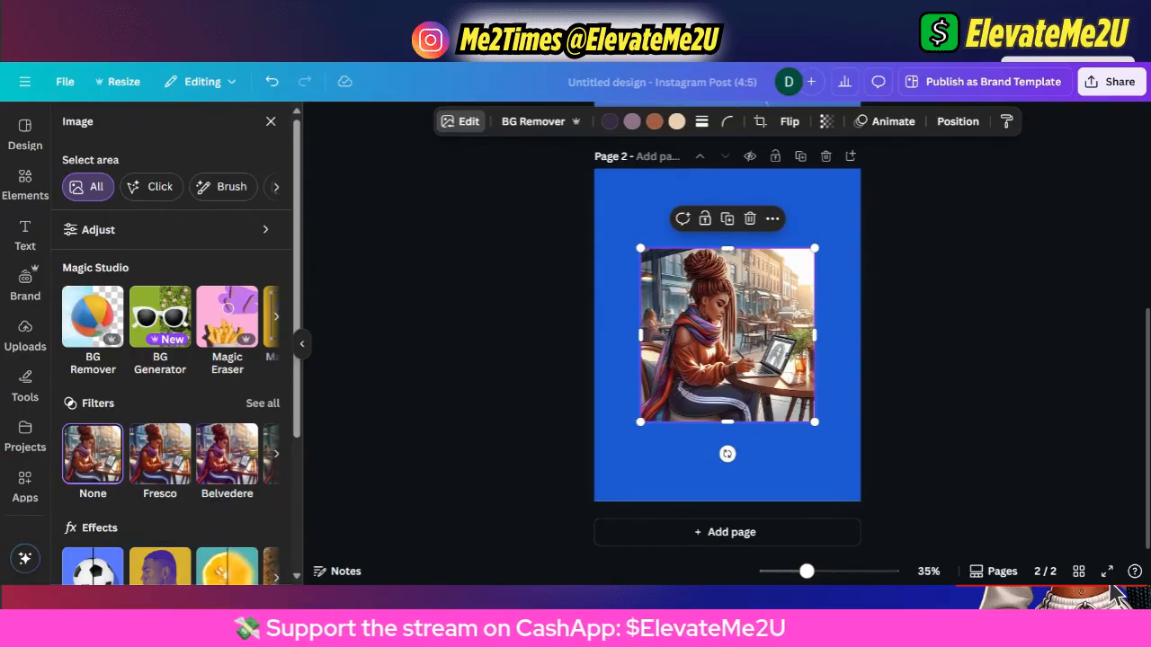
pyautogui.click(92, 342)
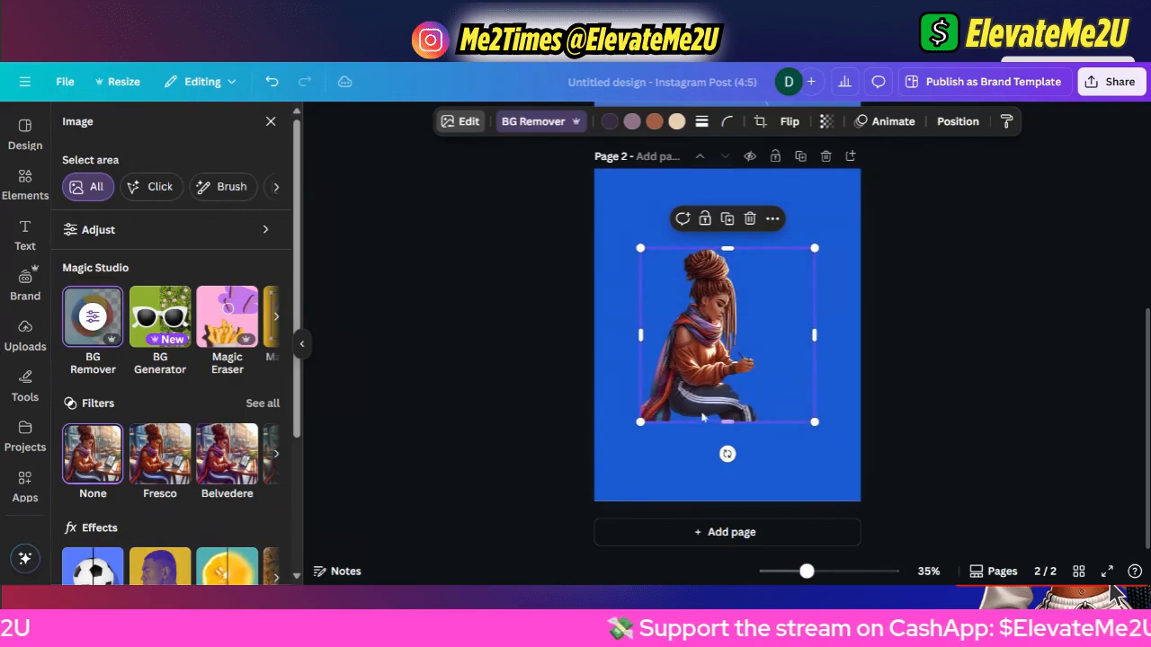
pyautogui.moveTo(699, 414); pyautogui.dragTo(650, 487)
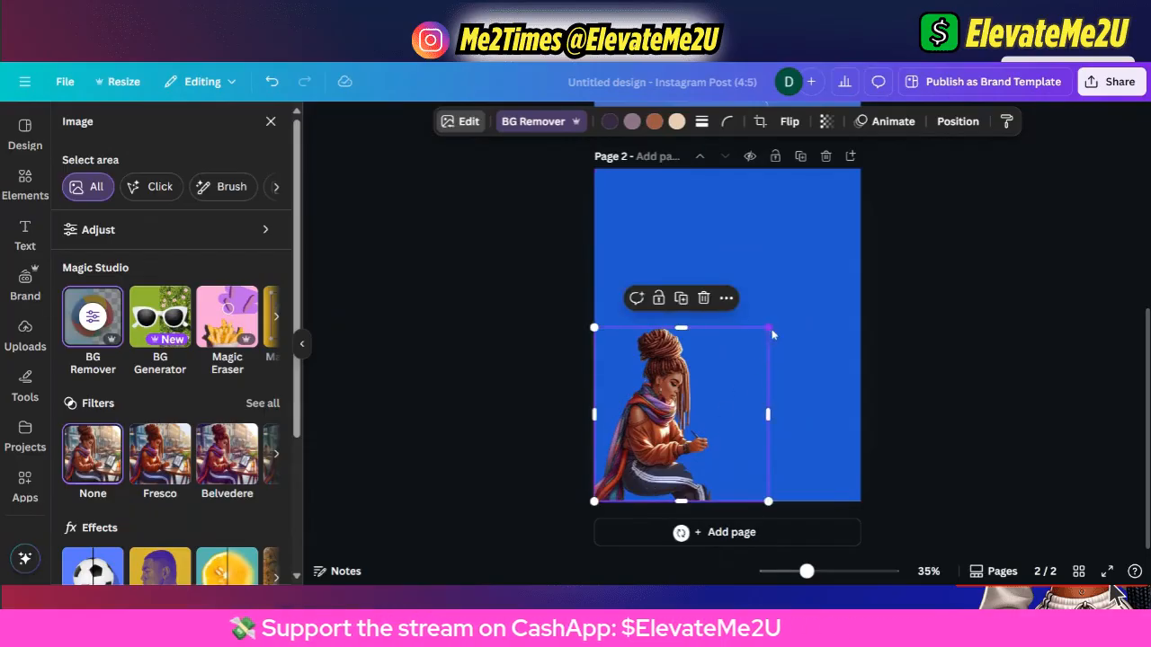
pyautogui.moveTo(771, 325); pyautogui.dragTo(886, 257)
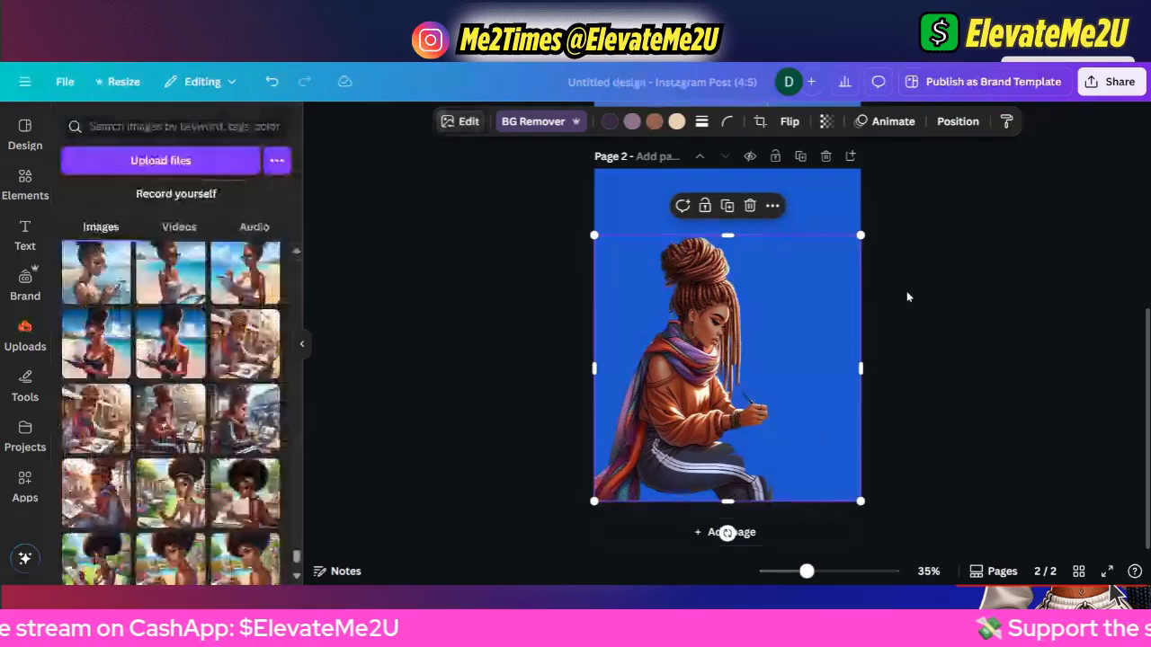
pyautogui.click(800, 215)
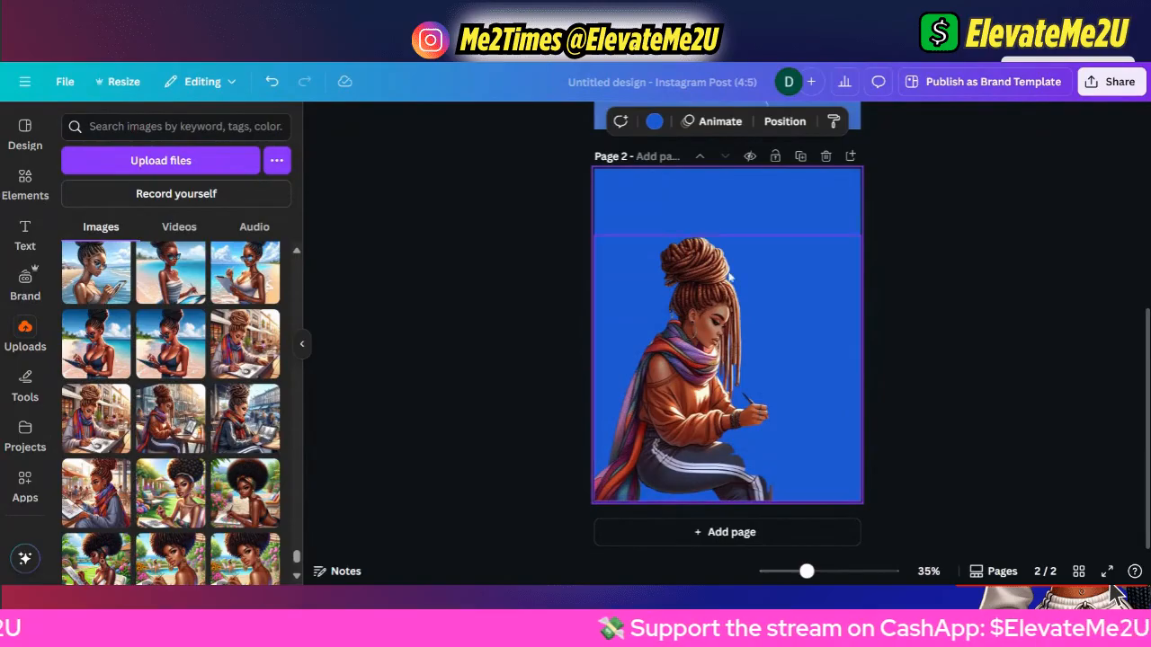
pyautogui.click(729, 384)
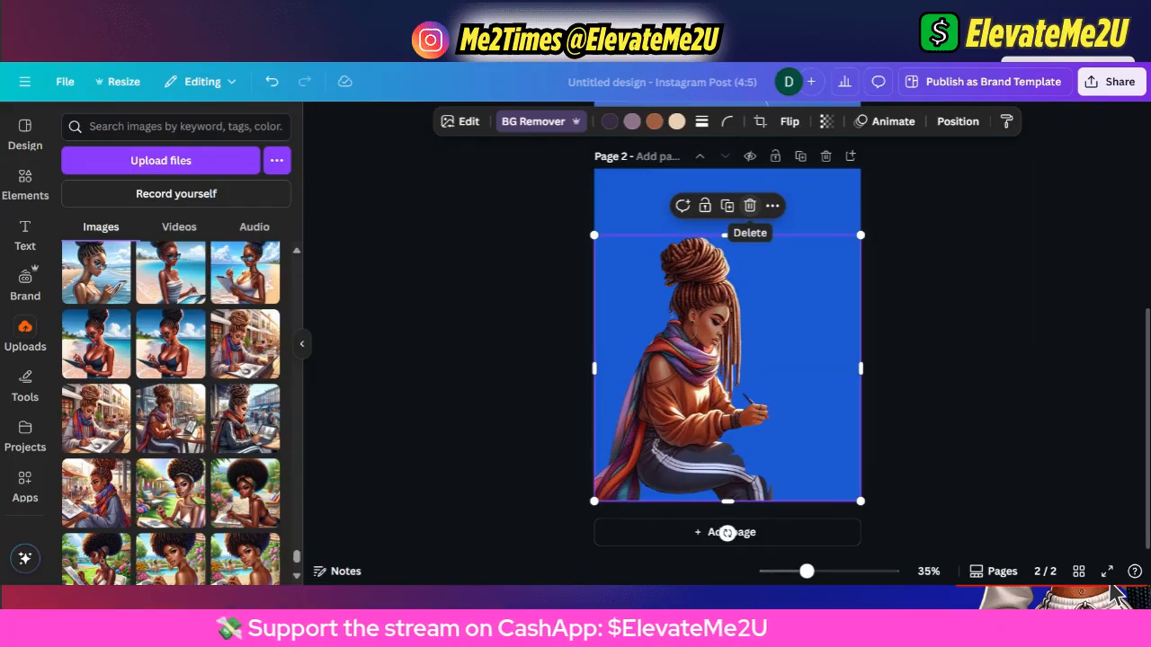
pyautogui.click(812, 210)
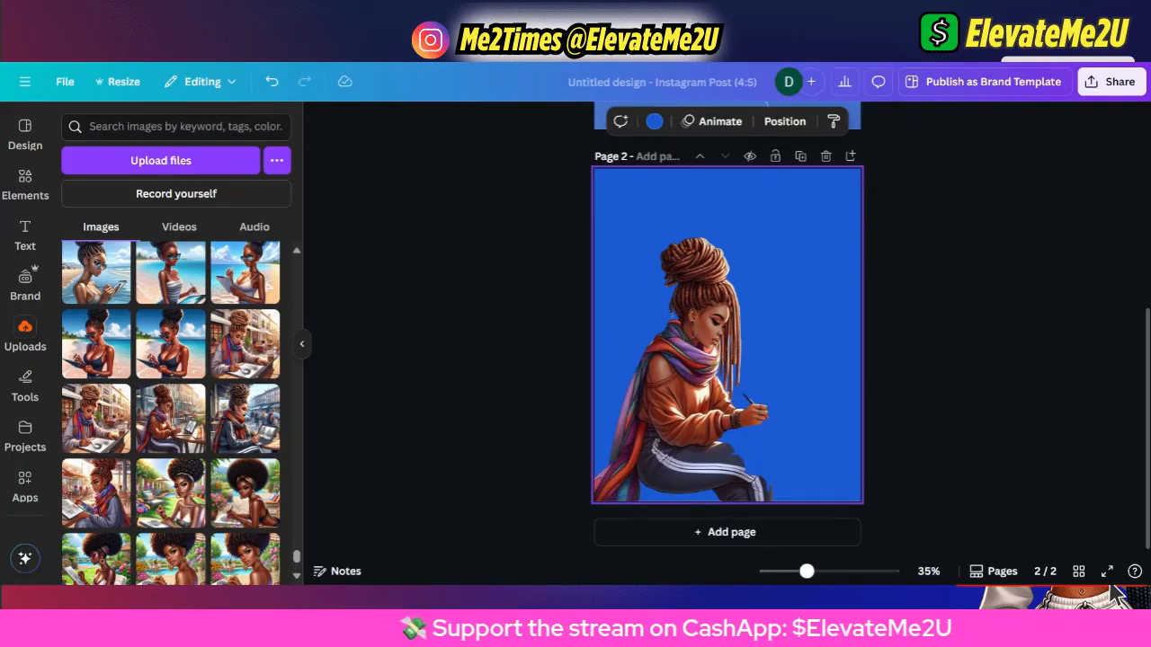
# Undo the café picture's enlargement, repositioning and background removal.
pyautogui.hotkey('ctrl', 'z')
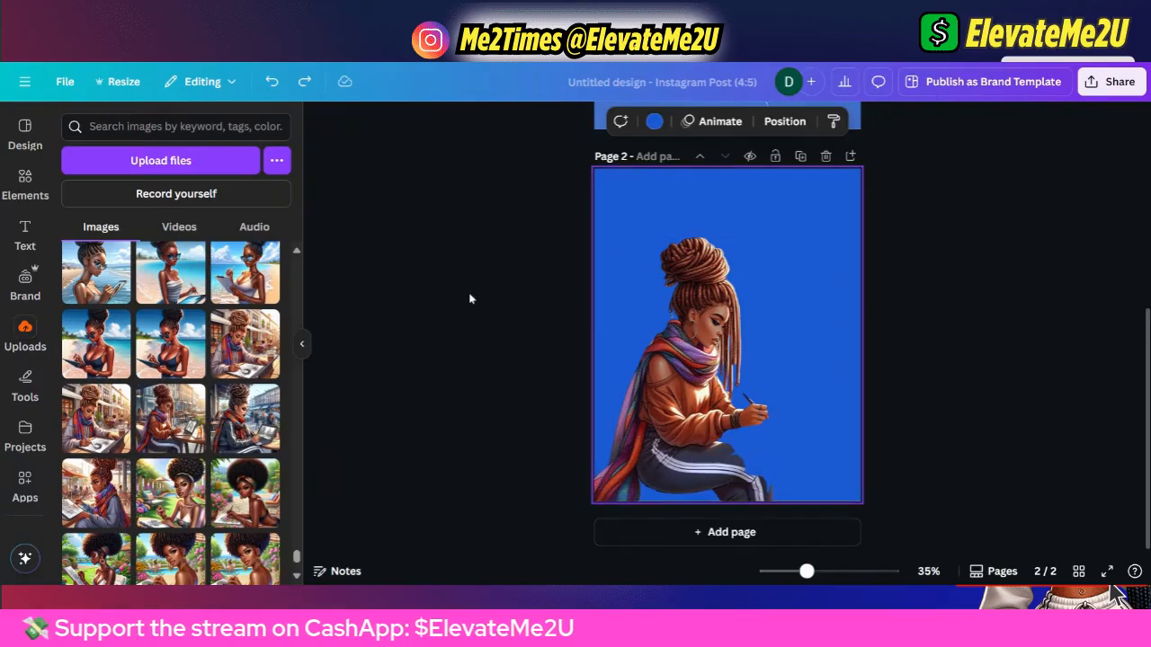
pyautogui.hotkey('ctrl', 'z')
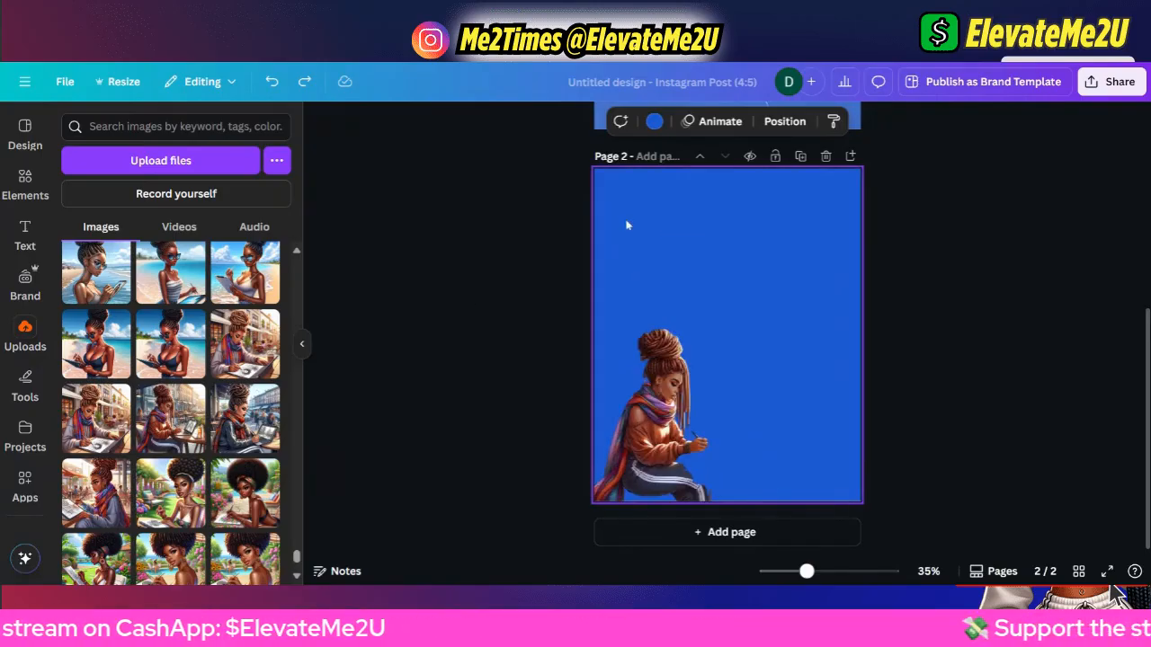
pyautogui.hotkey('ctrl', 'z')
pyautogui.hotkey('ctrl', 'z')
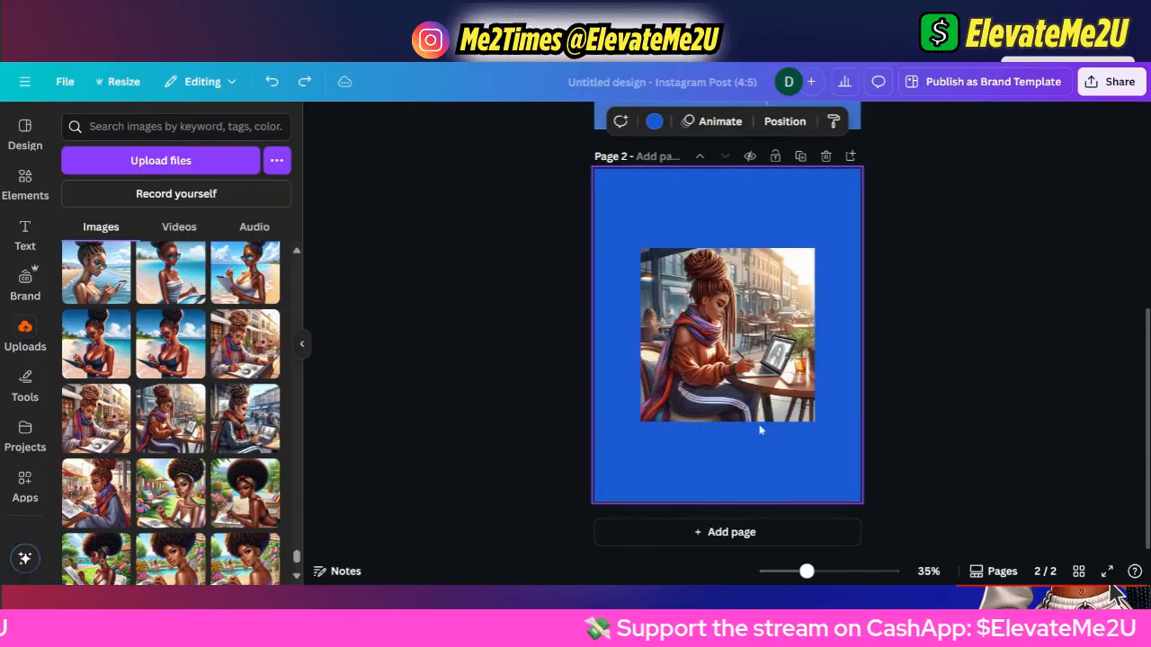
# Move the café picture into the lower-left corner of page 2, flush with the page edges.
pyautogui.click(795, 354)
pyautogui.moveTo(735, 330); pyautogui.dragTo(689, 415)
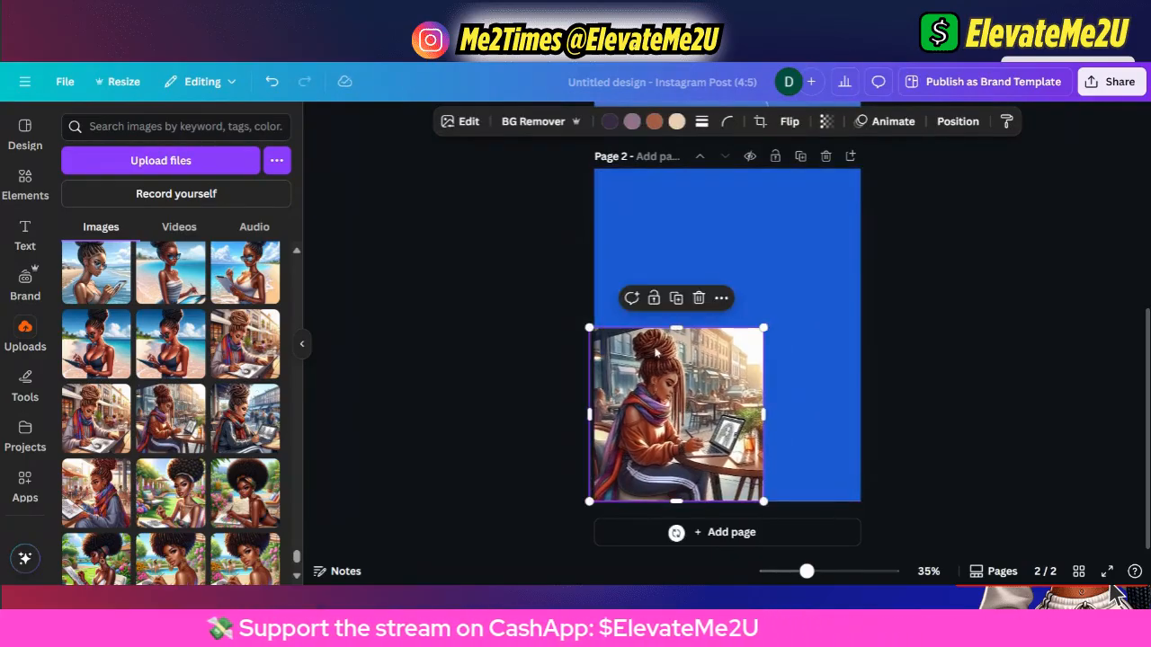
pyautogui.moveTo(661, 352); pyautogui.dragTo(668, 347)
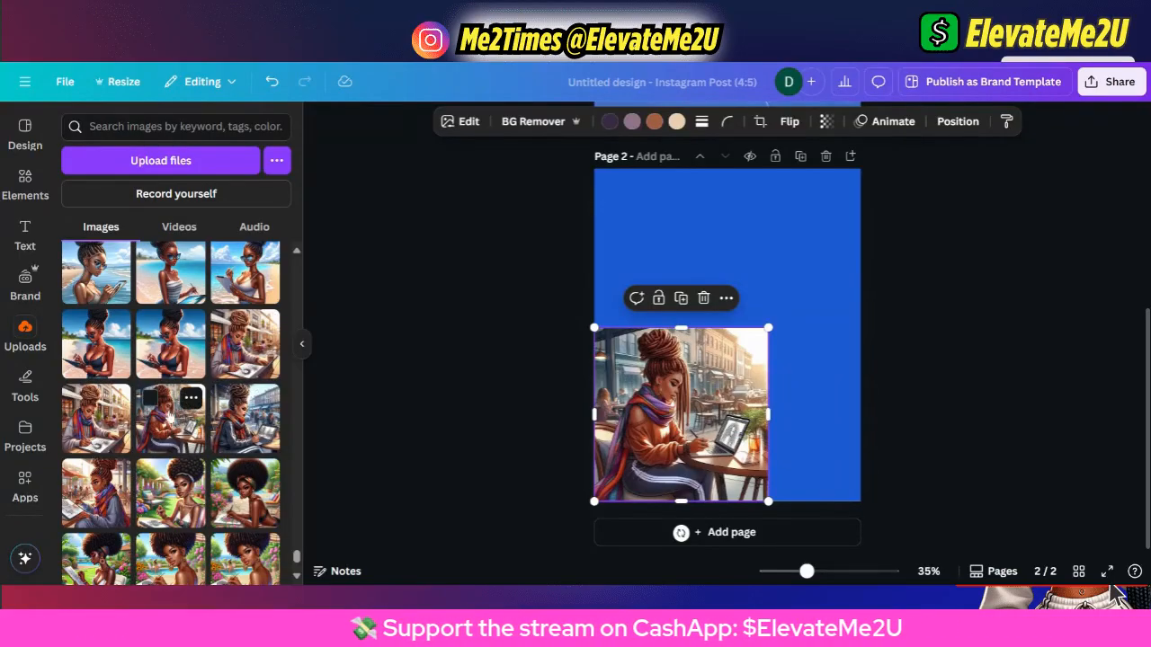
# Move the café picture slightly below the middle of page 2 and open its image editing options.
pyautogui.scroll(-2, 177, 415)
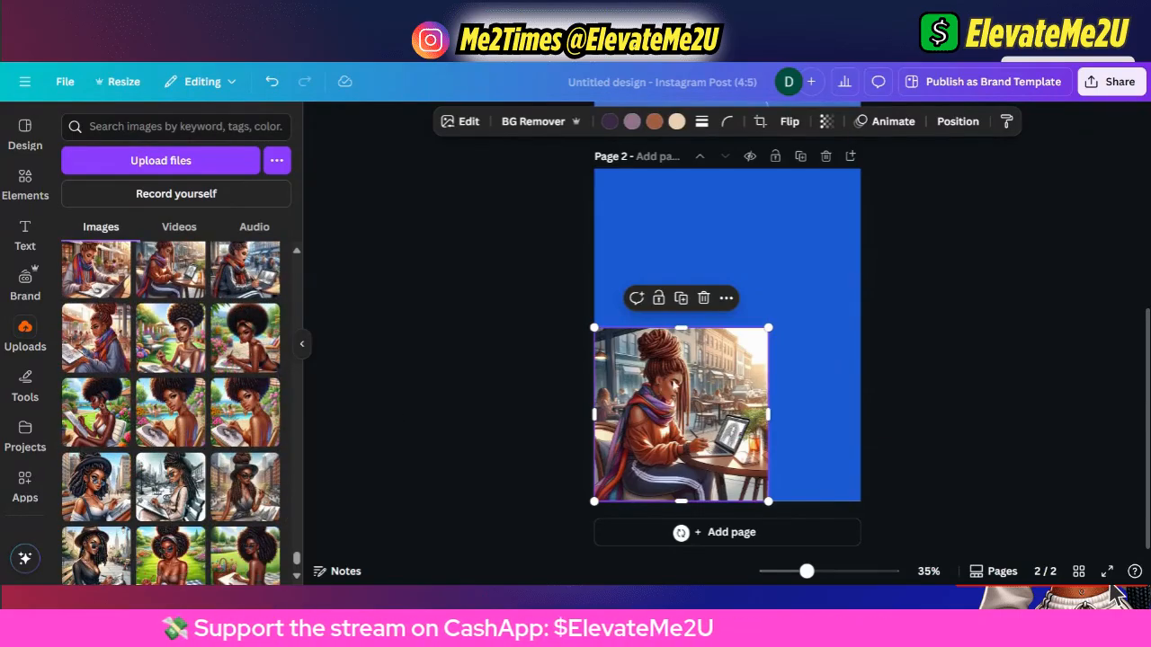
pyautogui.click(821, 355)
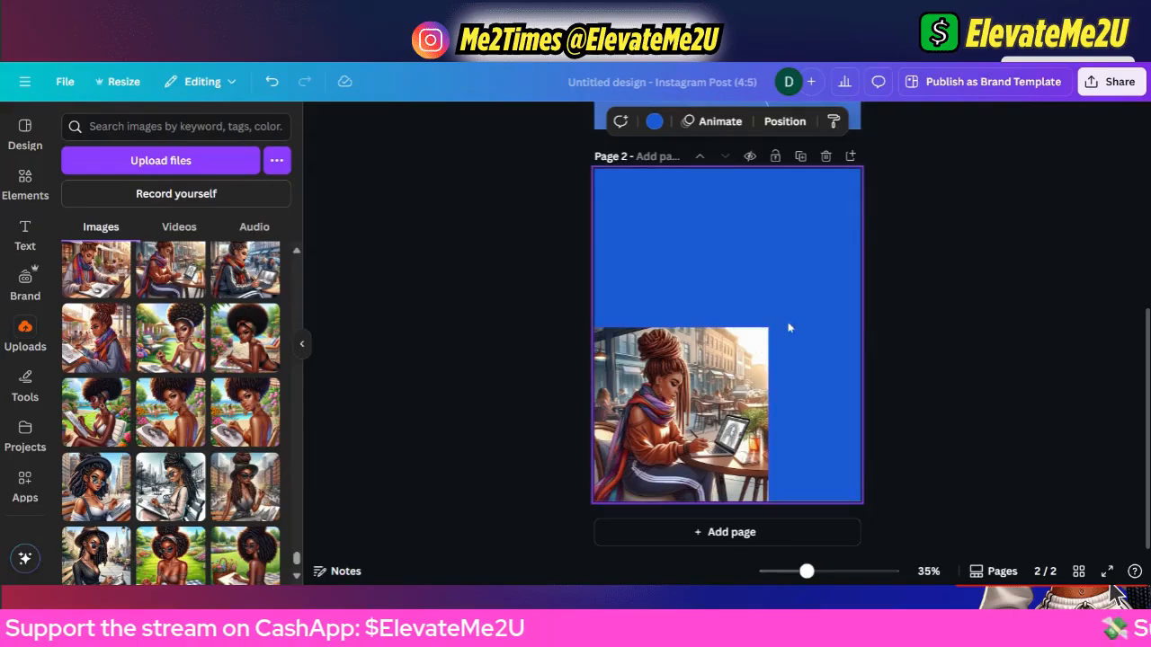
pyautogui.click(653, 374)
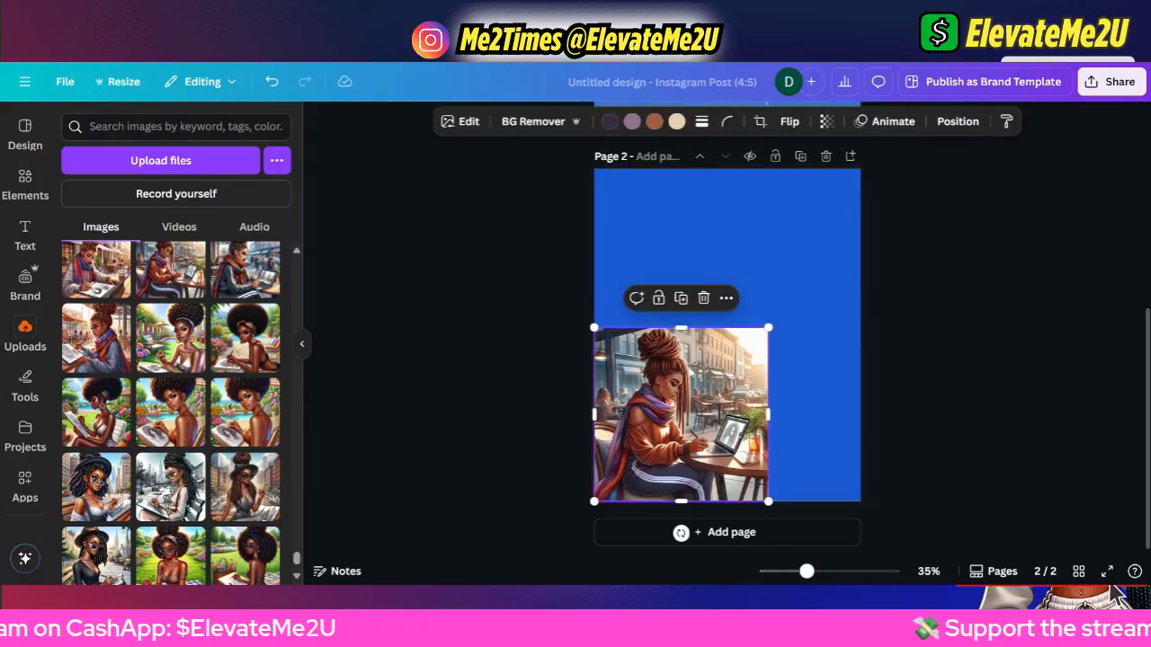
pyautogui.moveTo(693, 372); pyautogui.dragTo(727, 330)
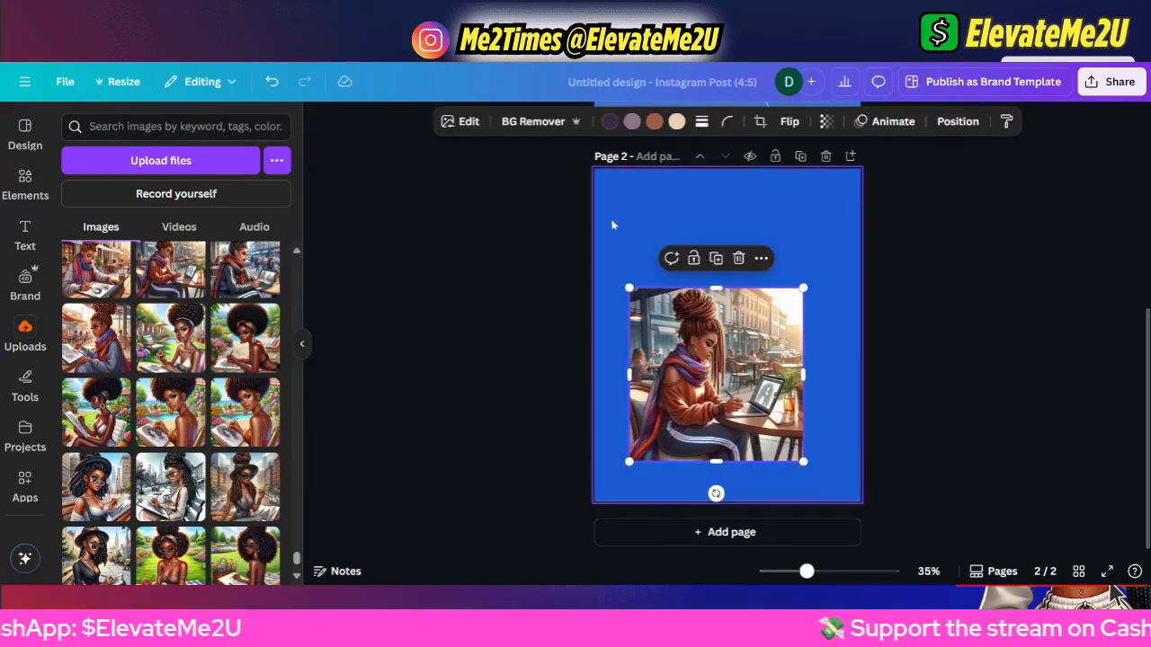
pyautogui.click(466, 123)
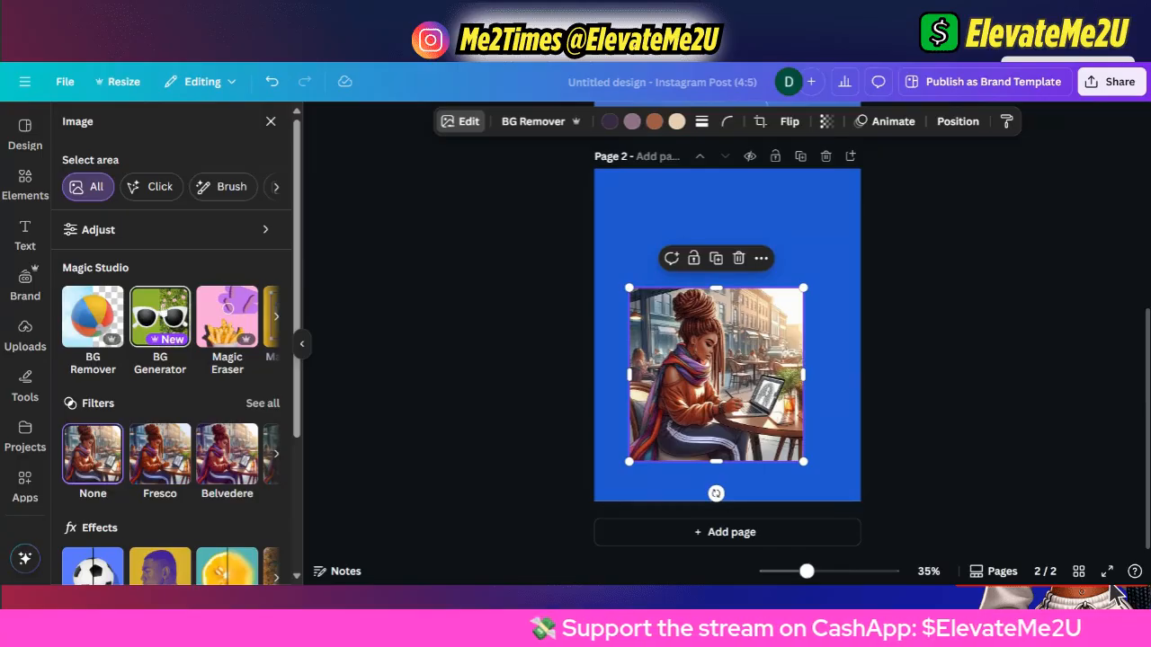
# Generate new backgrounds for the café picture with the prompt "change background to beach scene".
pyautogui.click(160, 314)
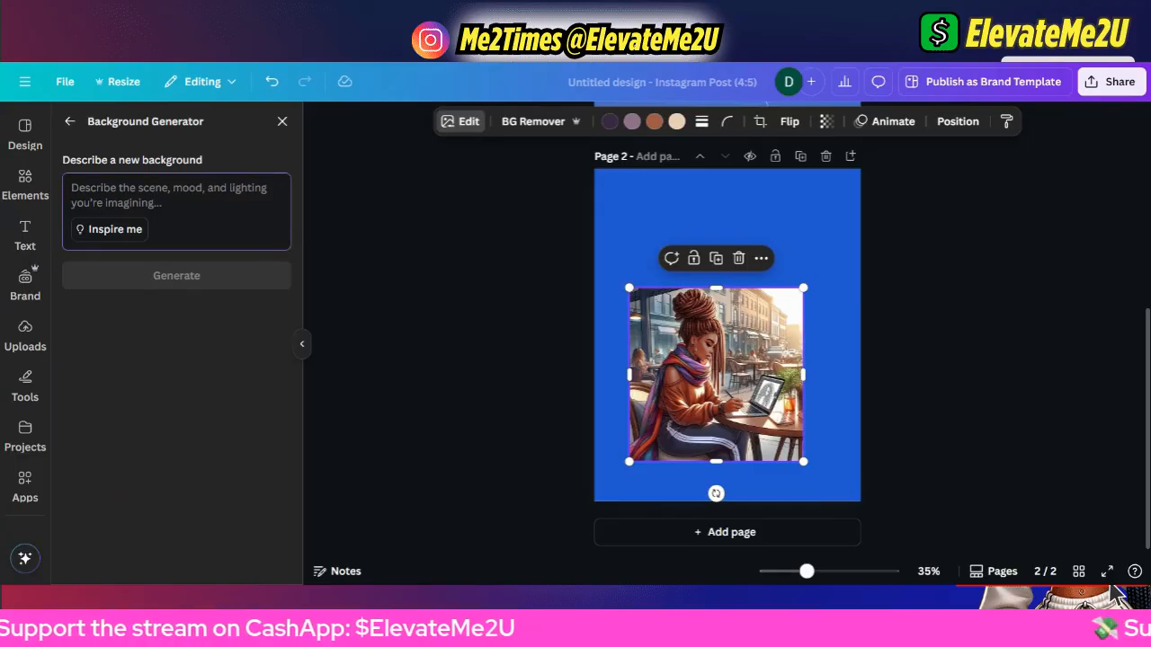
pyautogui.write('chang')
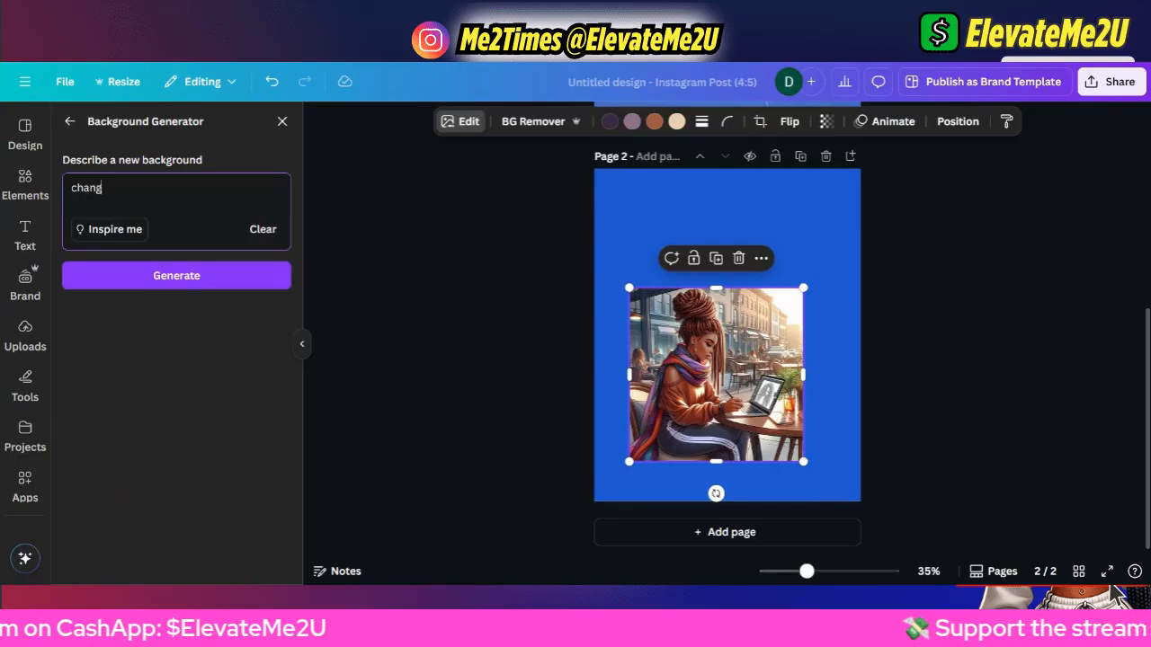
pyautogui.write('e ba')
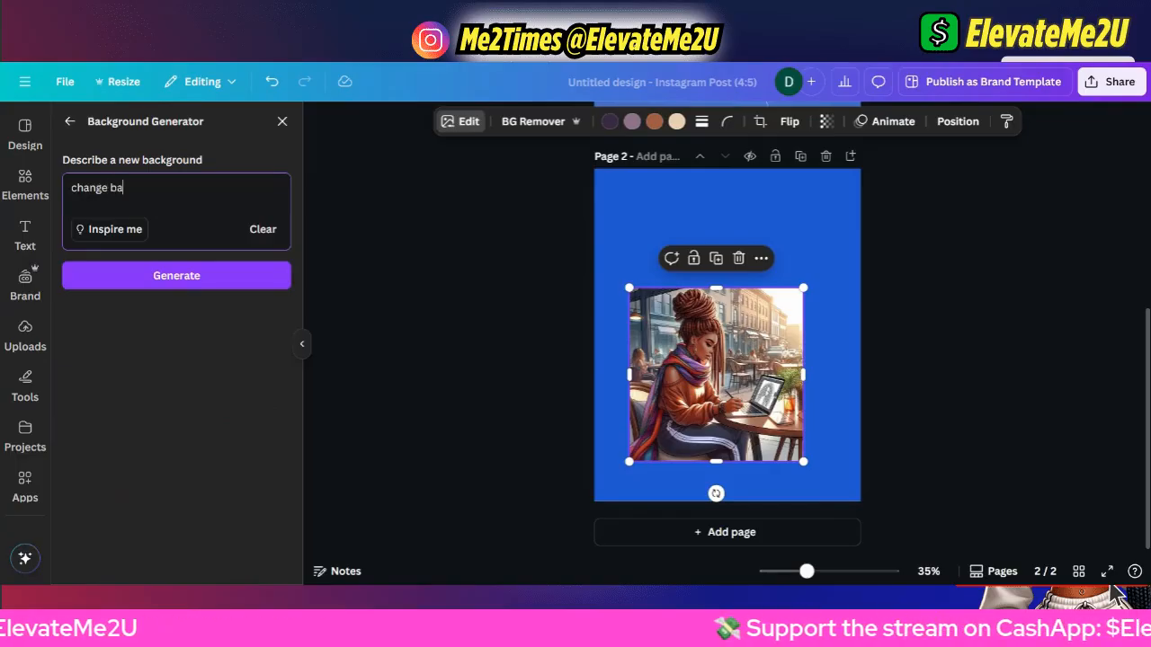
pyautogui.write('ckgrou')
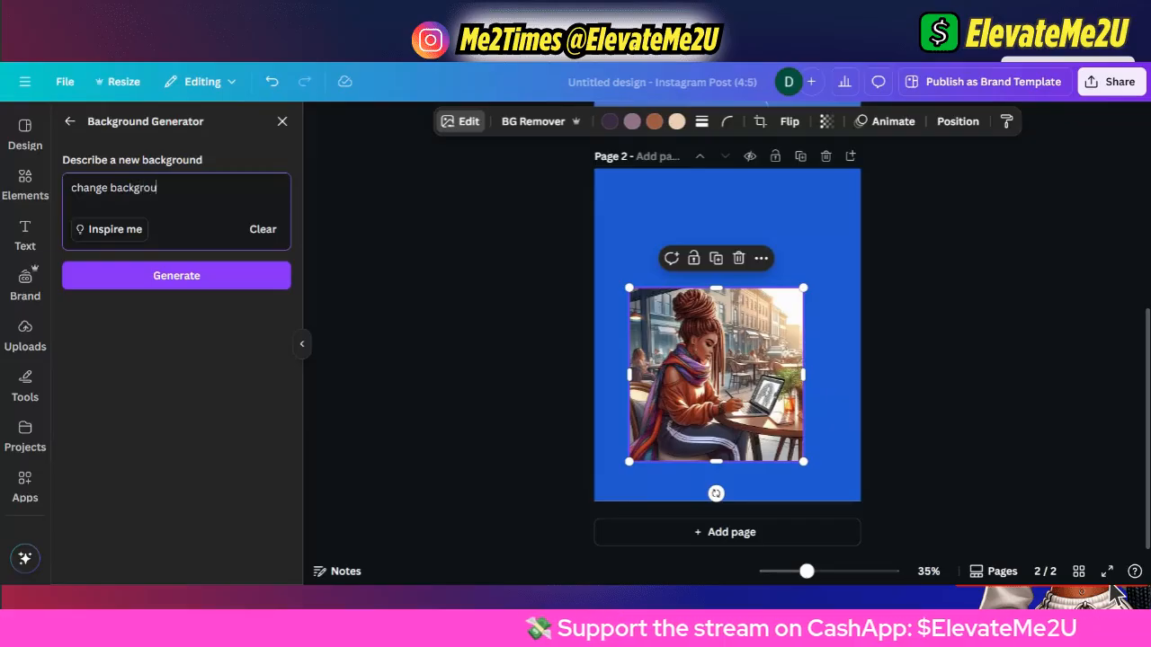
pyautogui.write('nd to')
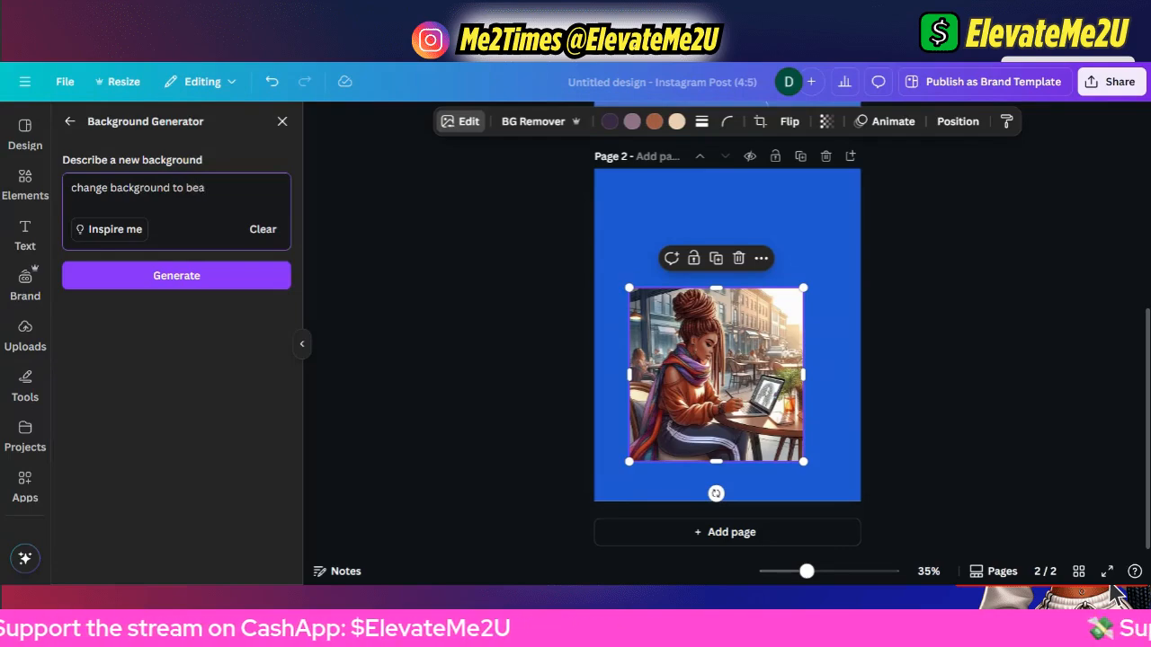
pyautogui.write('beach s')
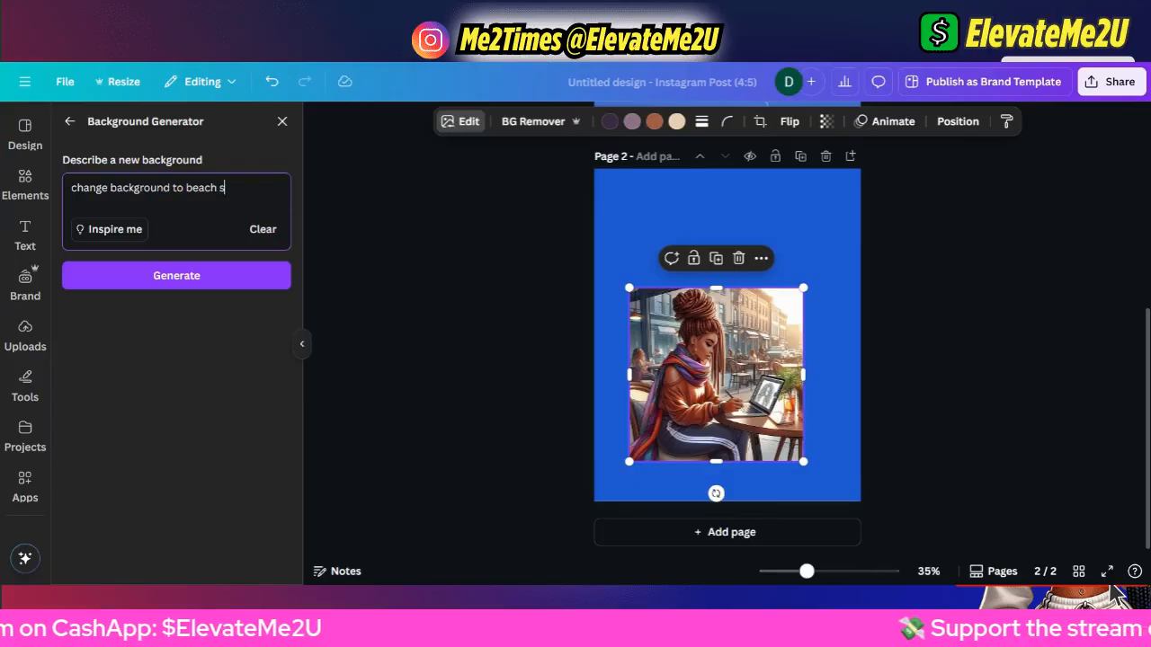
pyautogui.write('cene')
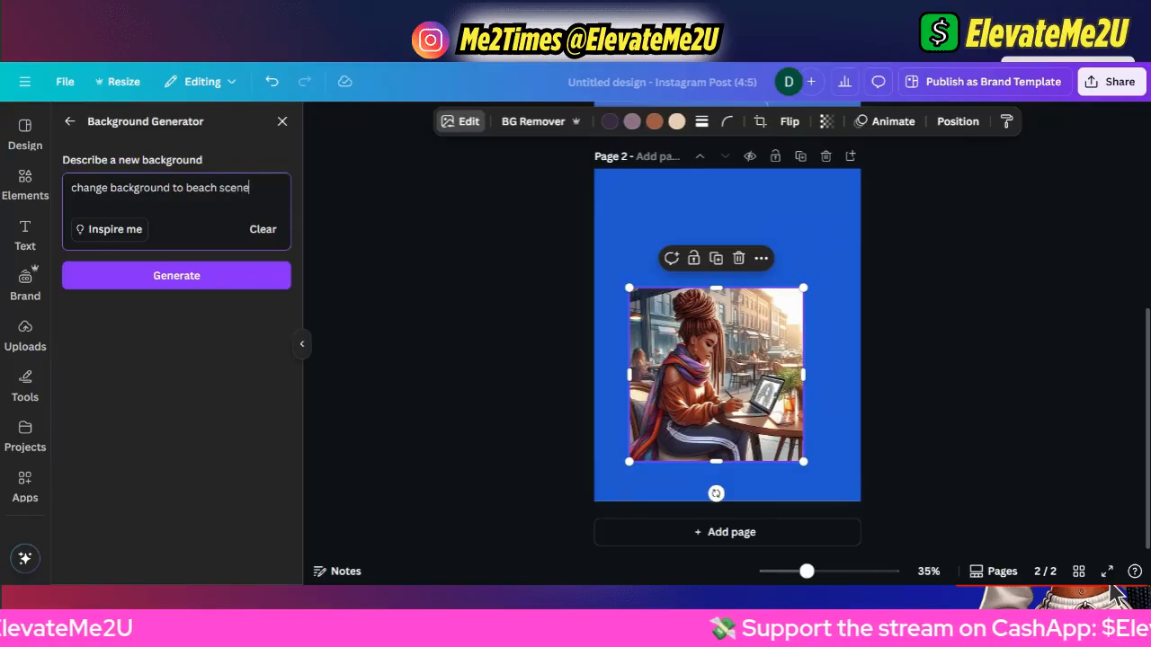
pyautogui.click(240, 277)
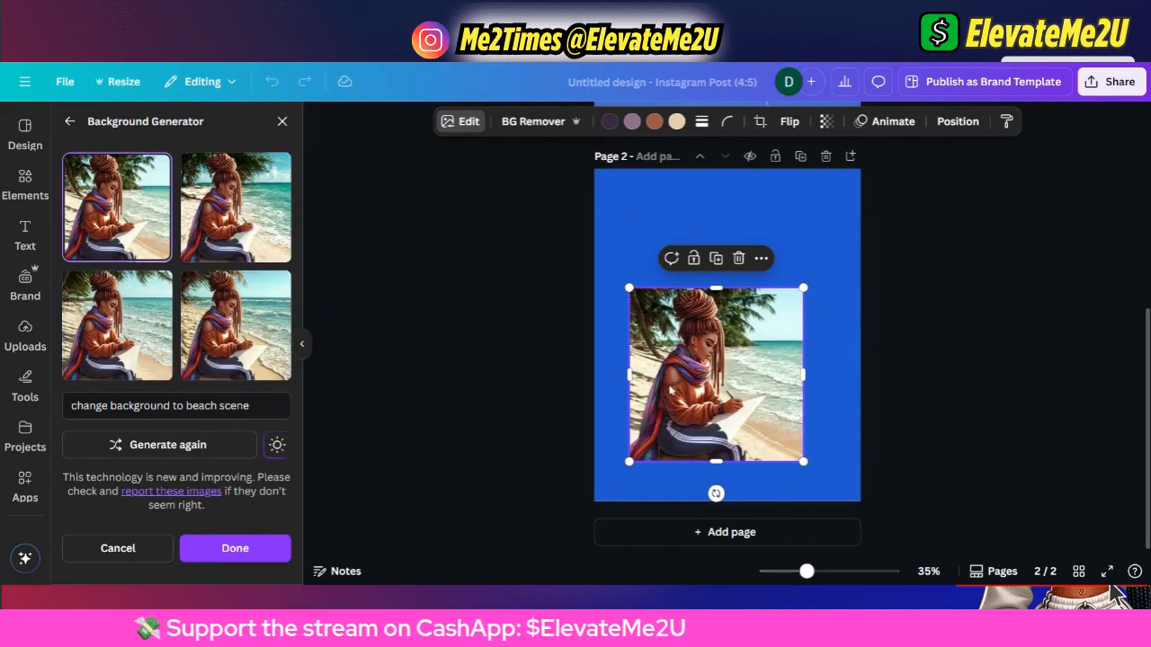
# Enlarge the beach picture to the full width of page 2 along the page's bottom edge.
pyautogui.moveTo(629, 461); pyautogui.dragTo(592, 499)
pyautogui.moveTo(803, 290); pyautogui.dragTo(861, 232)
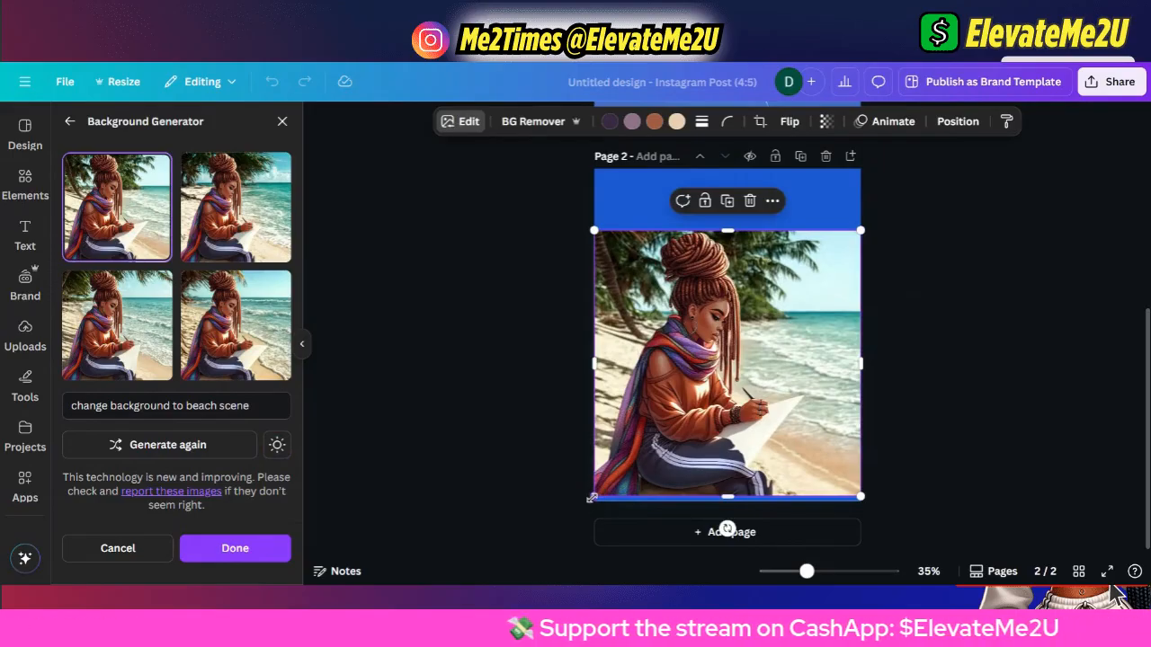
pyautogui.moveTo(592, 498); pyautogui.dragTo(589, 500)
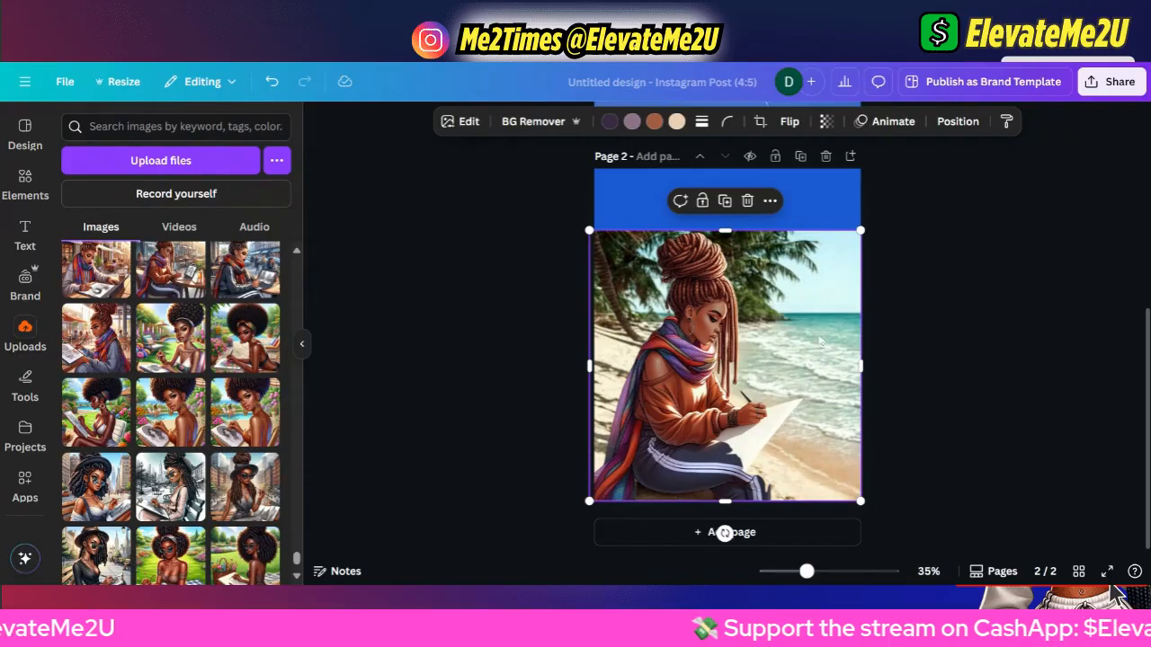
# Show the design elements and add a blank page after page 2.
pyautogui.click(25, 180)
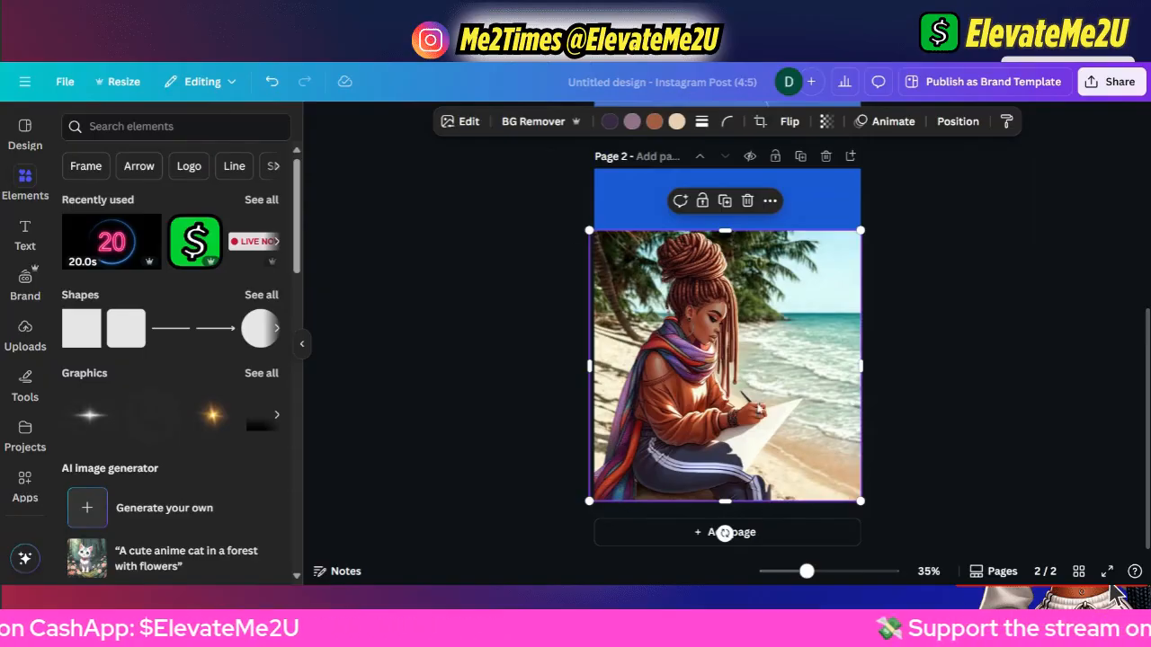
pyautogui.click(824, 534)
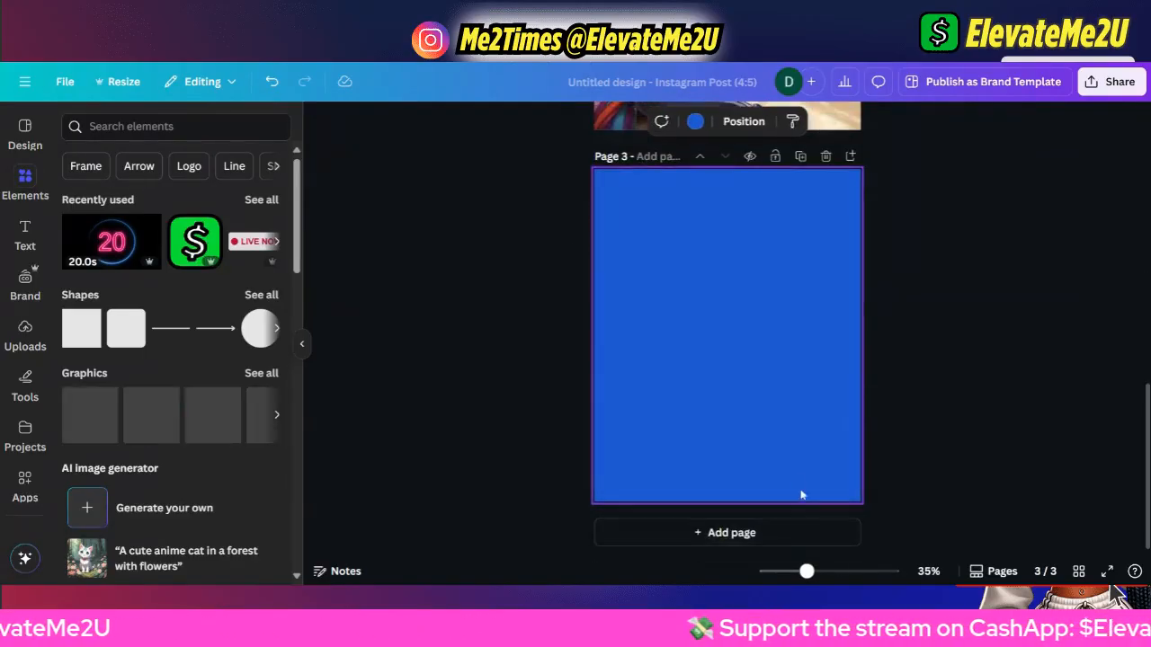
# Undo the added page, the picture's enlargement and its generated beach background.
pyautogui.scroll(4, 802, 494)
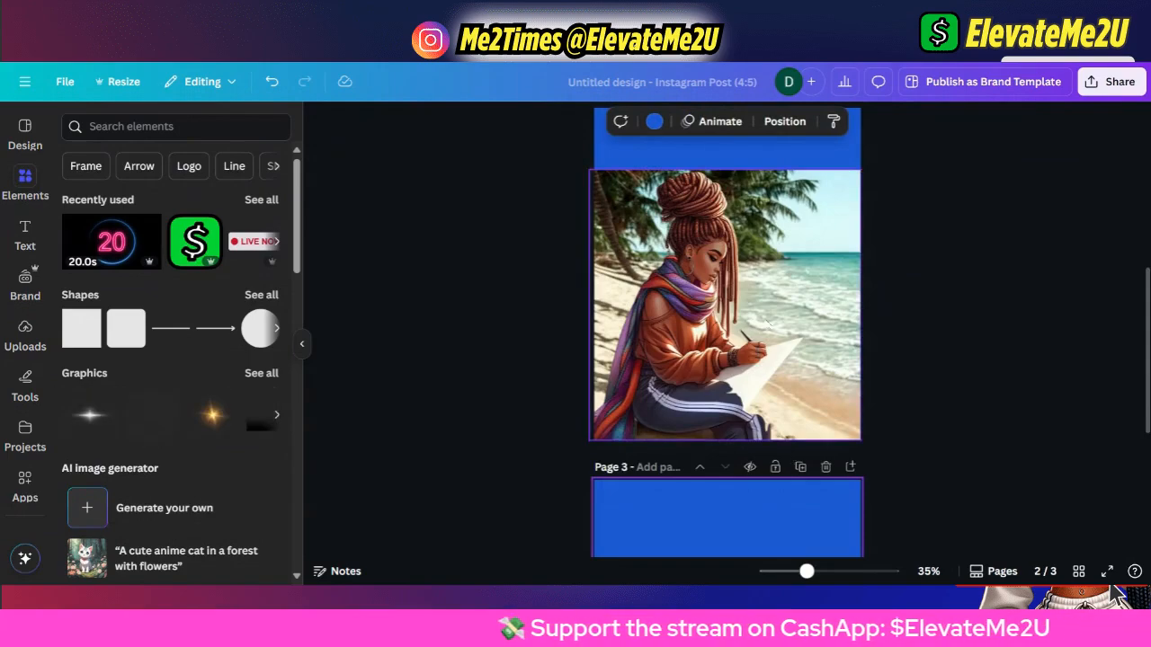
pyautogui.click(766, 321)
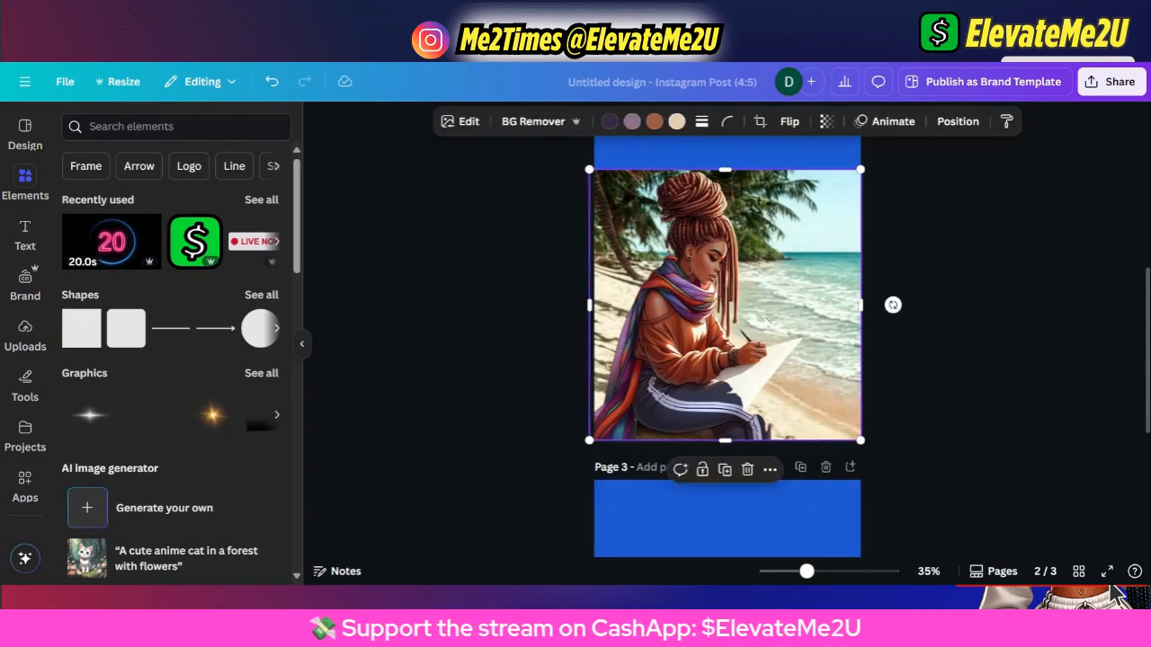
pyautogui.hotkey('ctrl', 'z')
pyautogui.hotkey('ctrl', 'z')
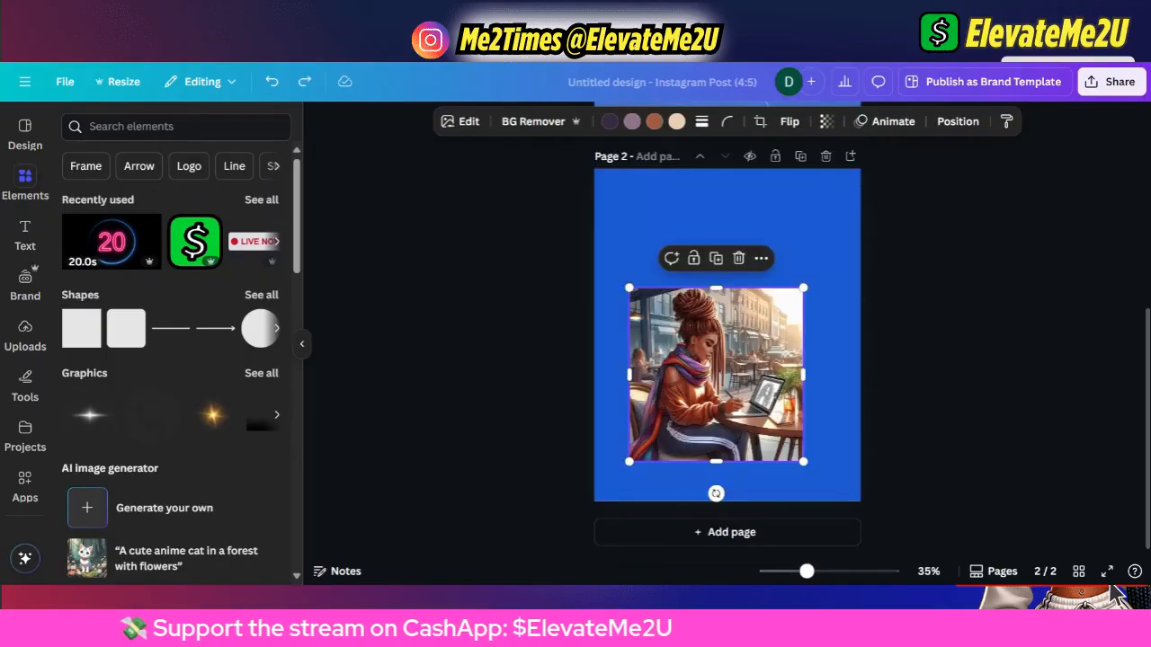
# Add a blank third page to the design.
pyautogui.click(797, 488)
pyautogui.click(794, 534)
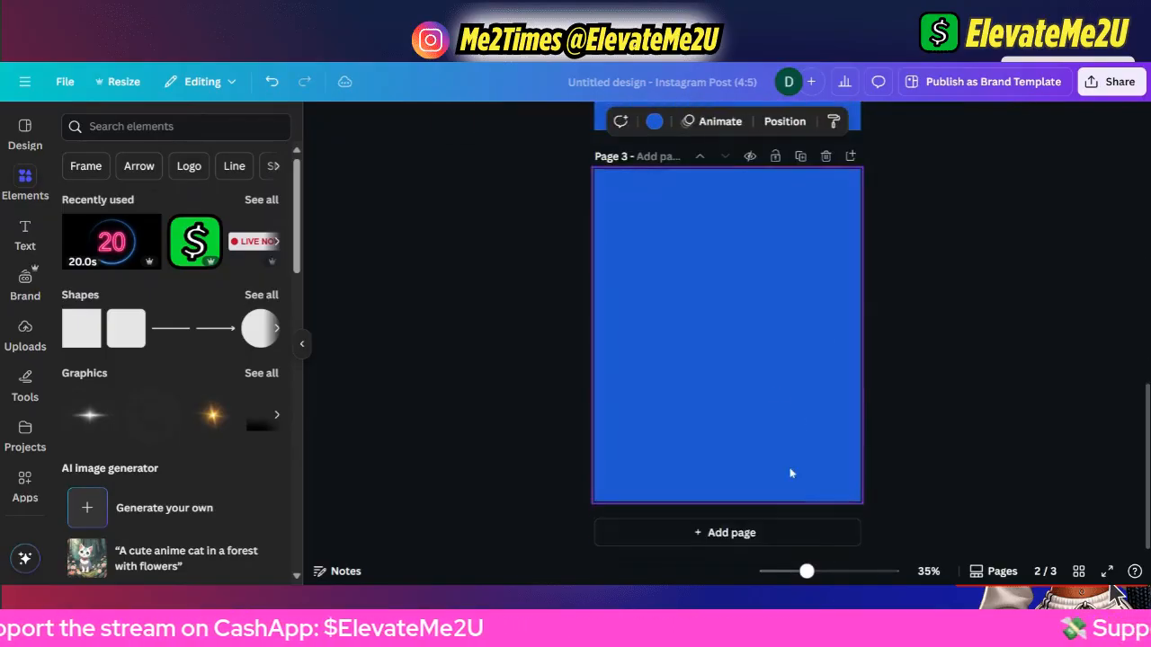
# Move the café picture up to the horizontal centre of page 2, at about mid-height.
pyautogui.scroll(2, 755, 332)
pyautogui.click(757, 236)
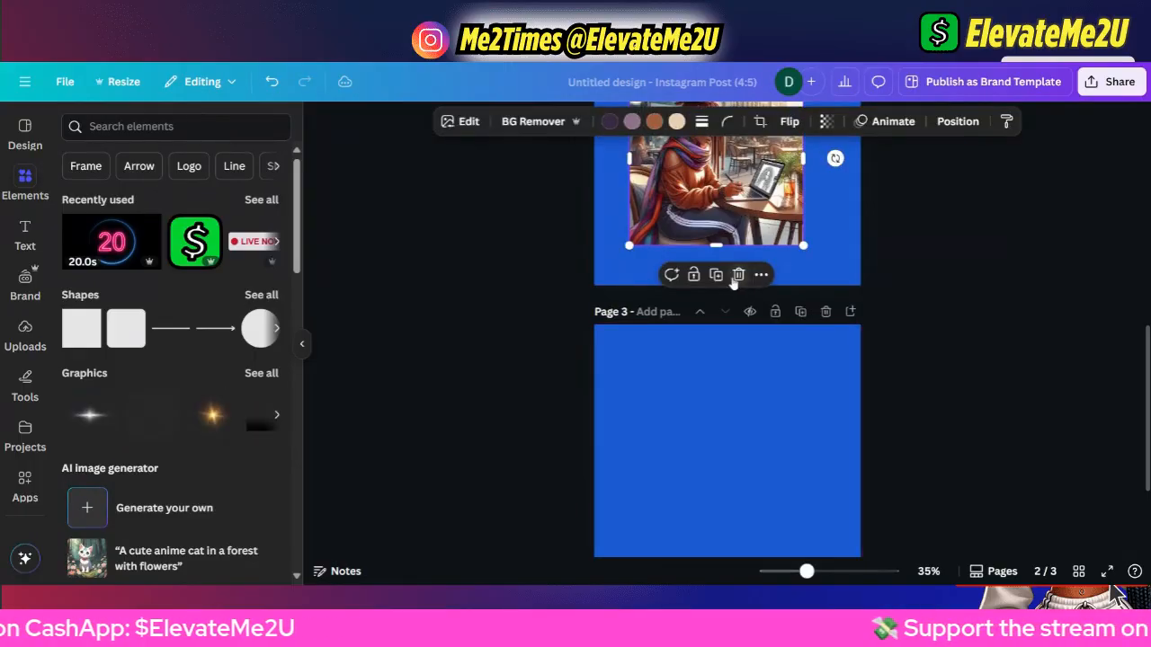
pyautogui.scroll(2, 716, 278)
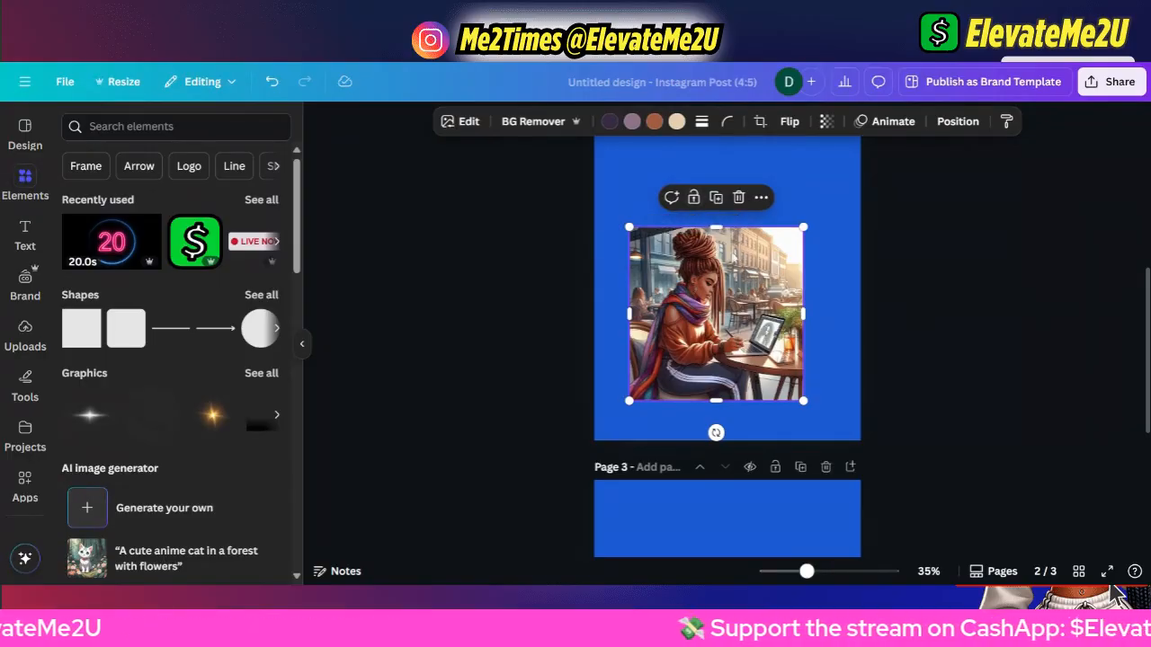
pyautogui.moveTo(730, 320); pyautogui.dragTo(740, 284)
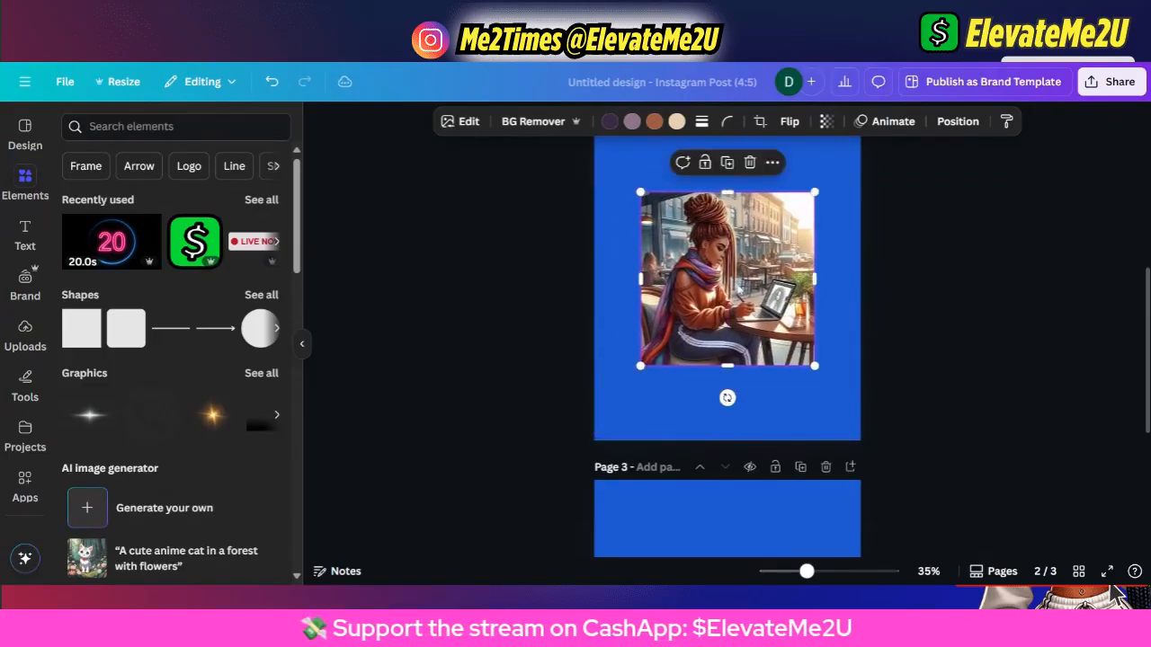
# Lock the café picture's position, switch it to a full lock, and unlock it again.
pyautogui.click(706, 162)
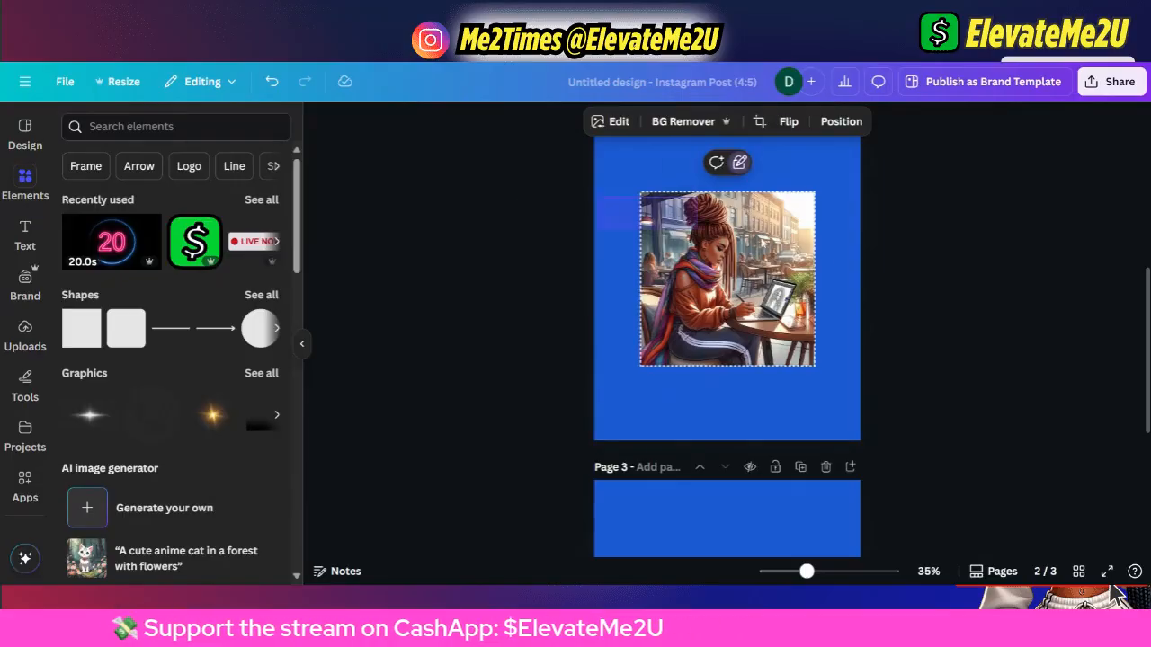
pyautogui.press('Escape')
pyautogui.click(719, 350)
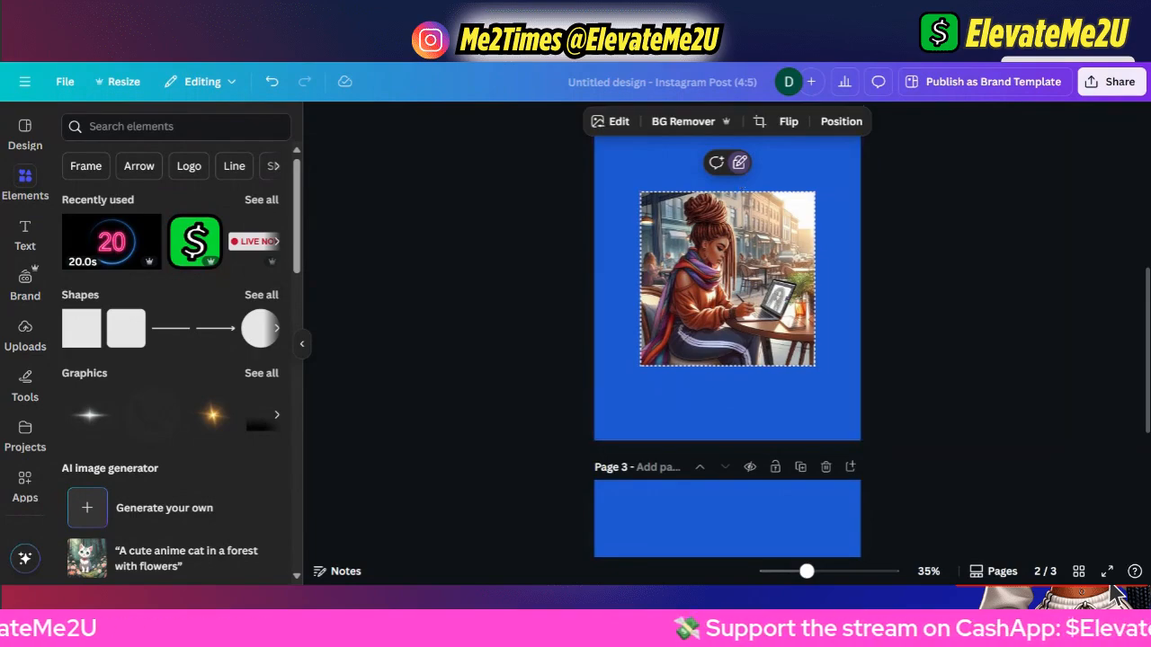
pyautogui.click(739, 167)
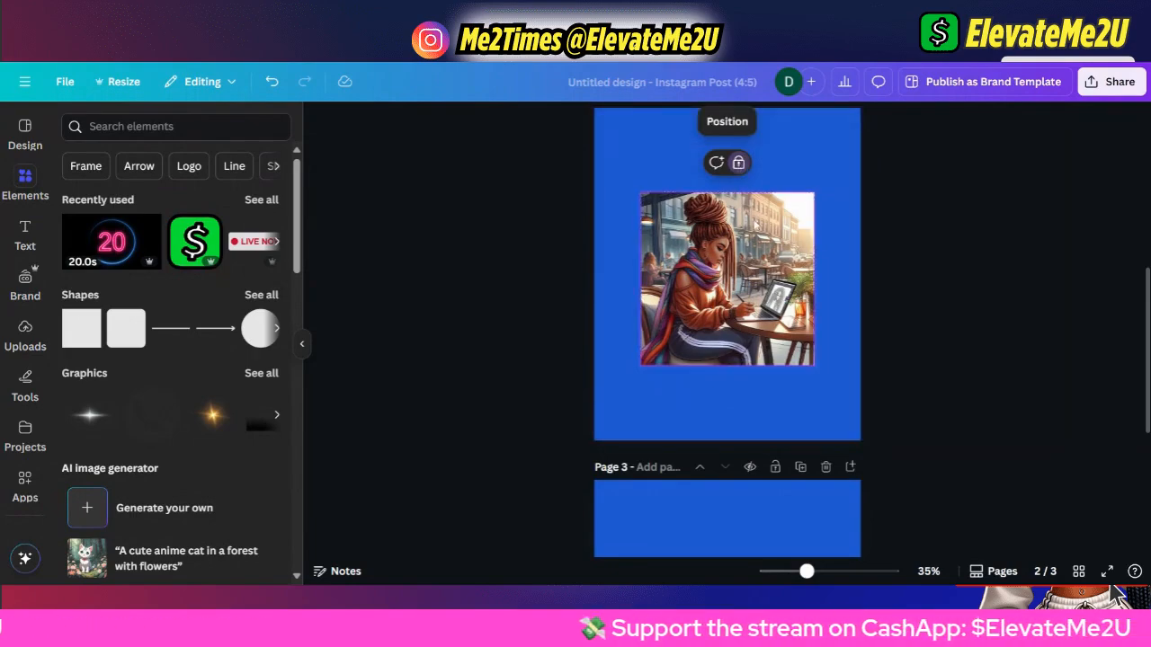
pyautogui.click(738, 163)
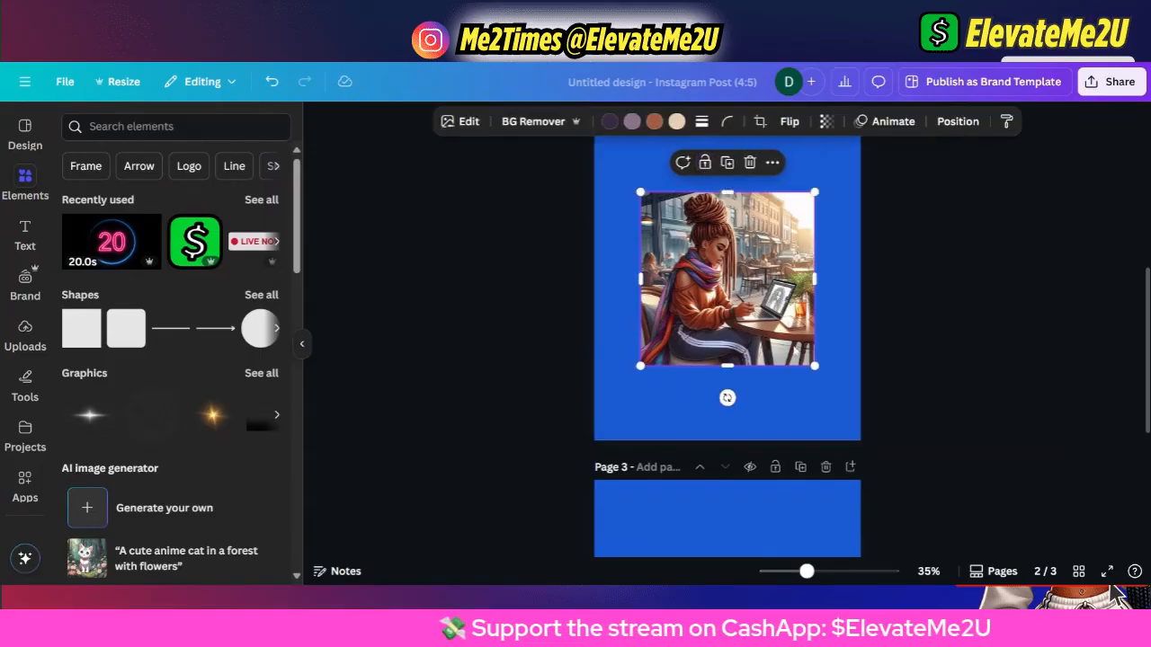
# Align the café picture to the left edge of page 2.
pyautogui.click(772, 162)
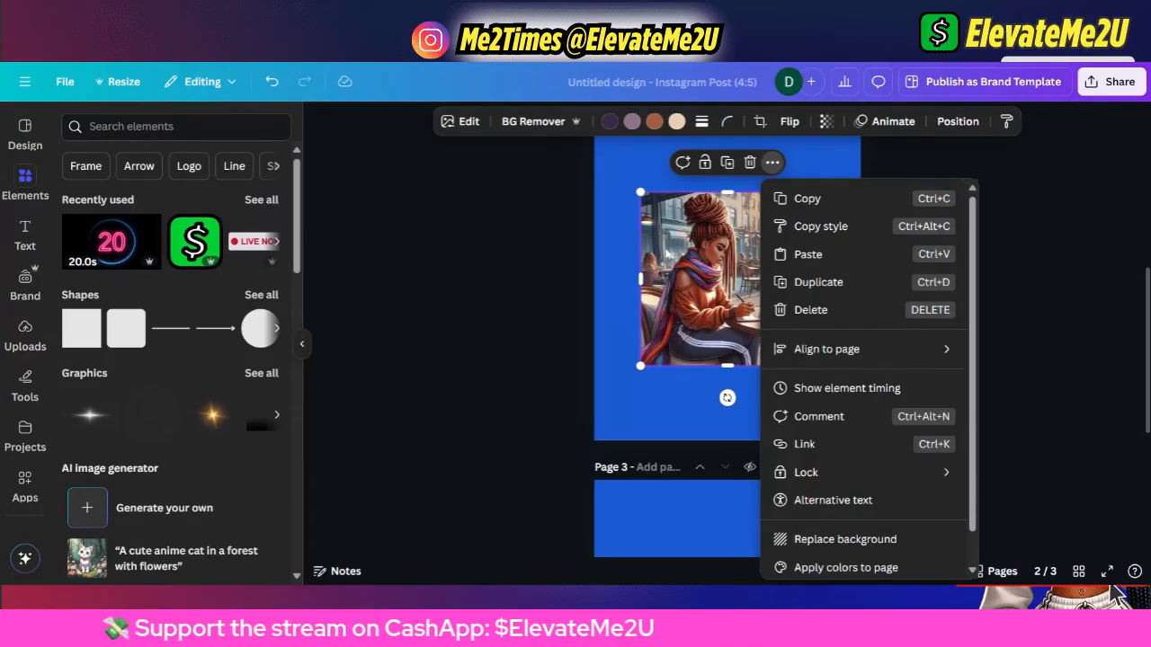
pyautogui.moveTo(838, 358)
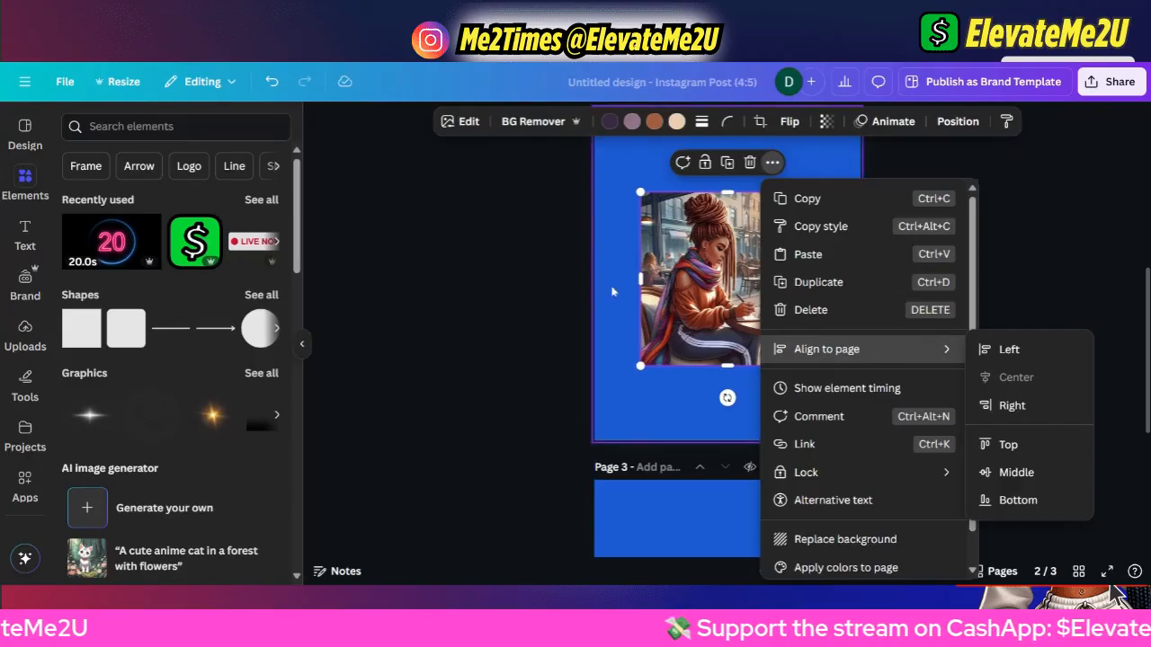
pyautogui.click(1003, 349)
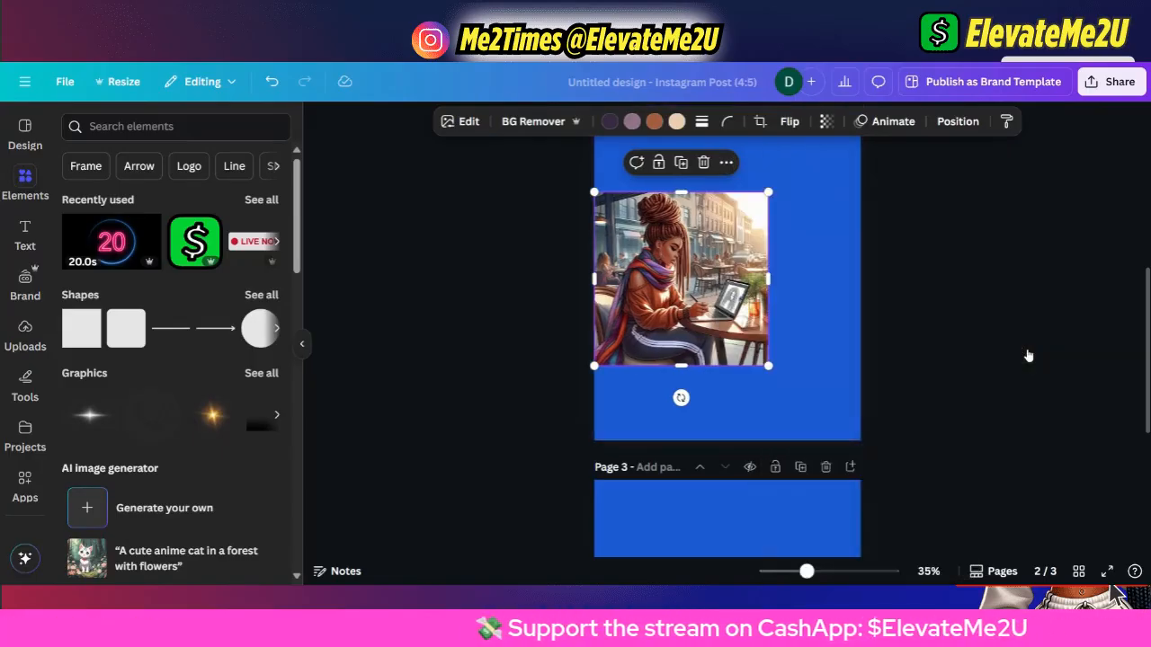
# Align the café picture to the right edge of page 2 and deselect it.
pyautogui.click(726, 163)
pyautogui.moveTo(904, 356)
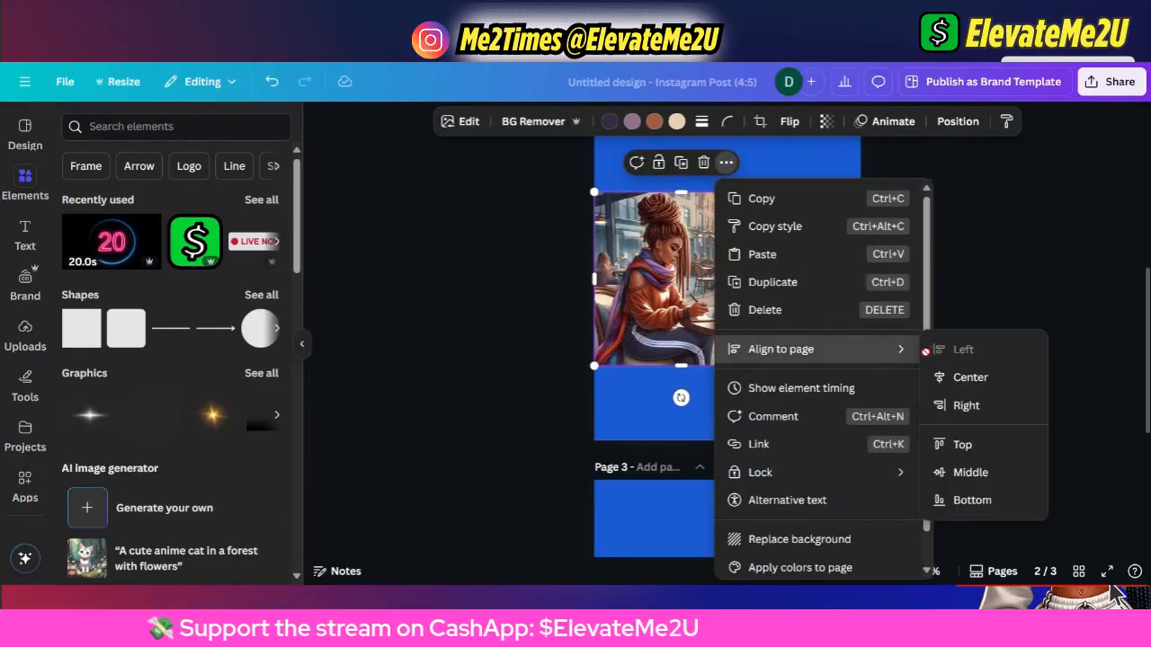
pyautogui.click(980, 405)
pyautogui.click(735, 382)
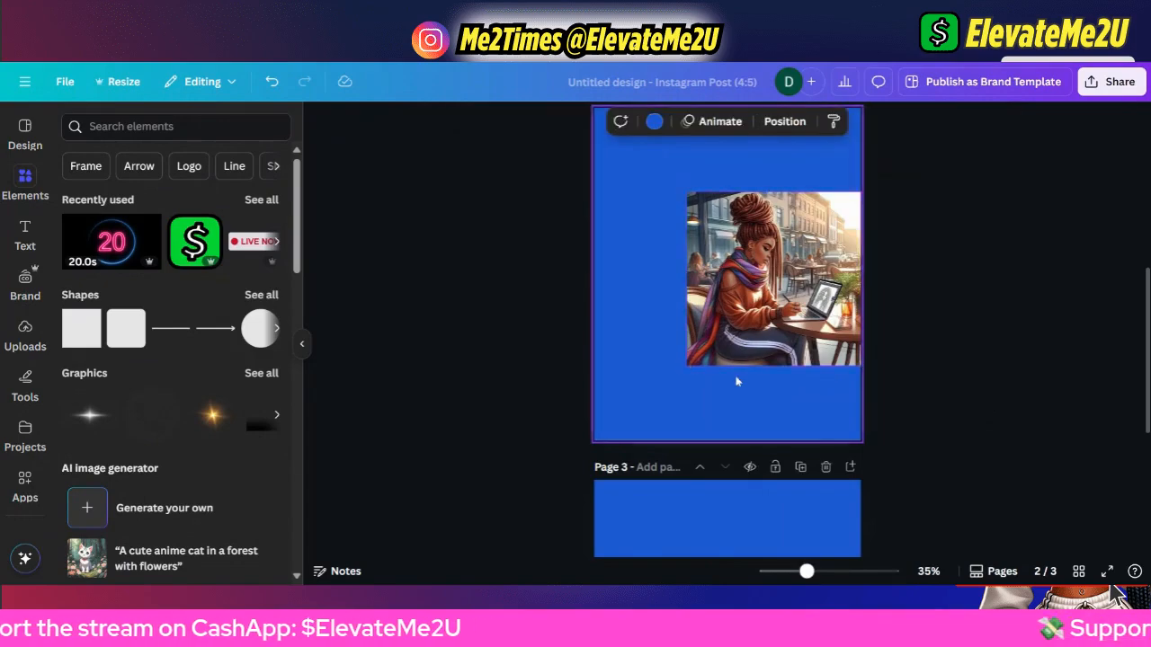
# Shrink the café picture to under half the page width, place a duplicate diagonally below it to the left, and select both pictures.
pyautogui.click(691, 361)
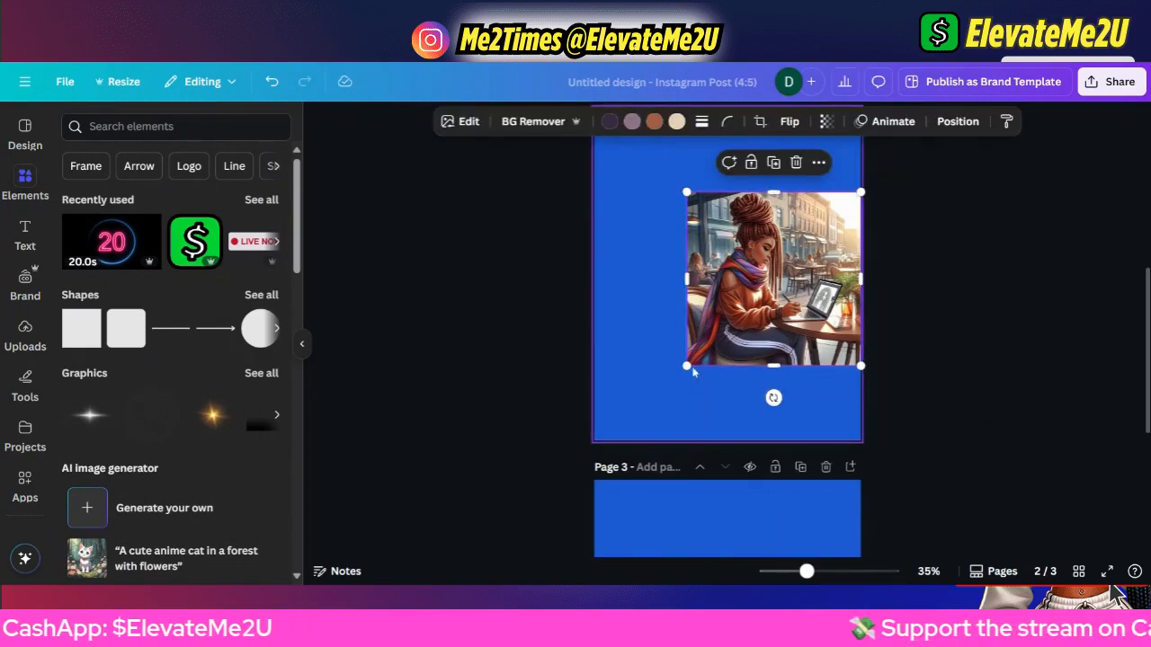
pyautogui.moveTo(689, 368); pyautogui.dragTo(670, 346)
pyautogui.moveTo(883, 220); pyautogui.dragTo(630, 415)
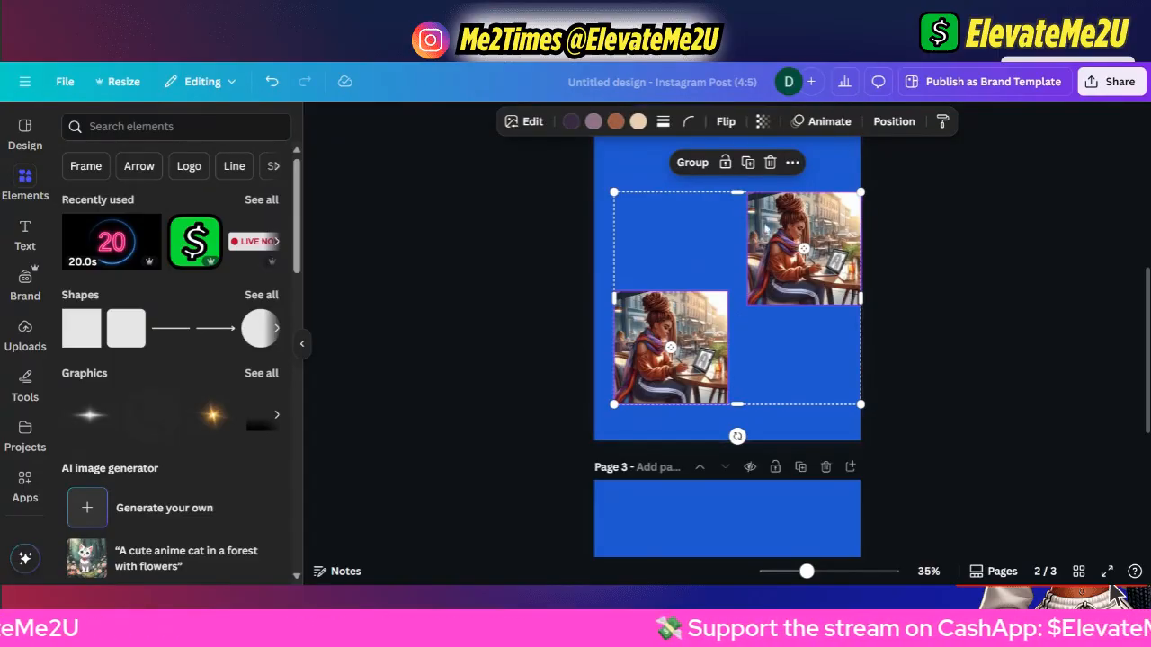
# Align the two café pictures with each other along their vertical middles and deselect them.
pyautogui.click(792, 161)
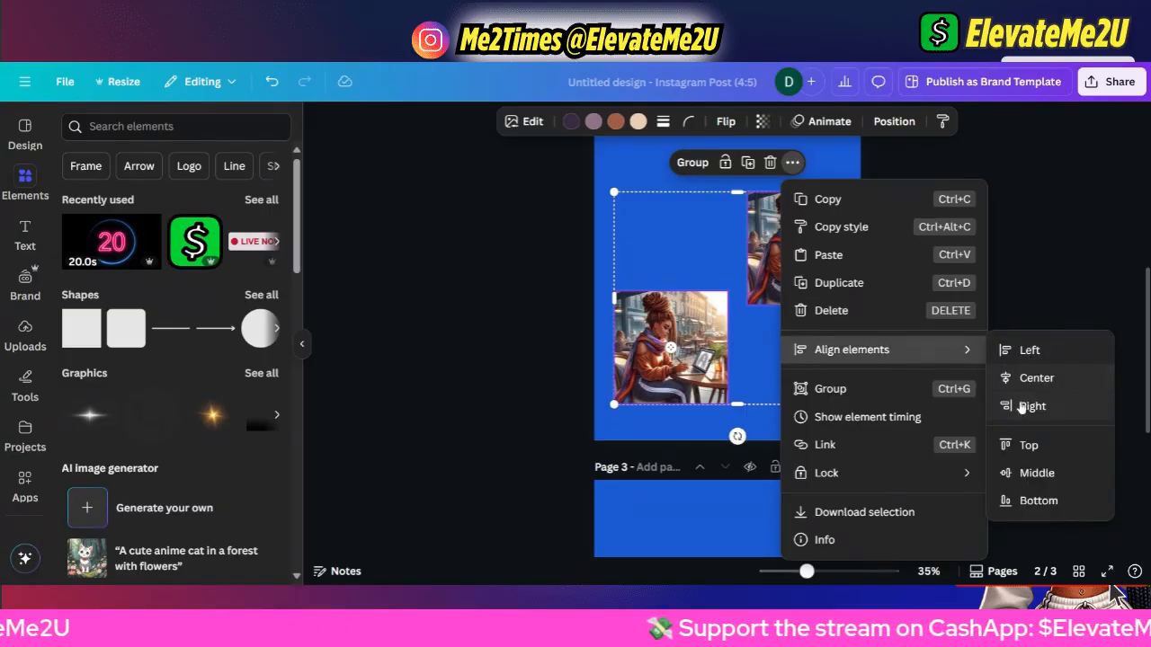
pyautogui.click(1030, 476)
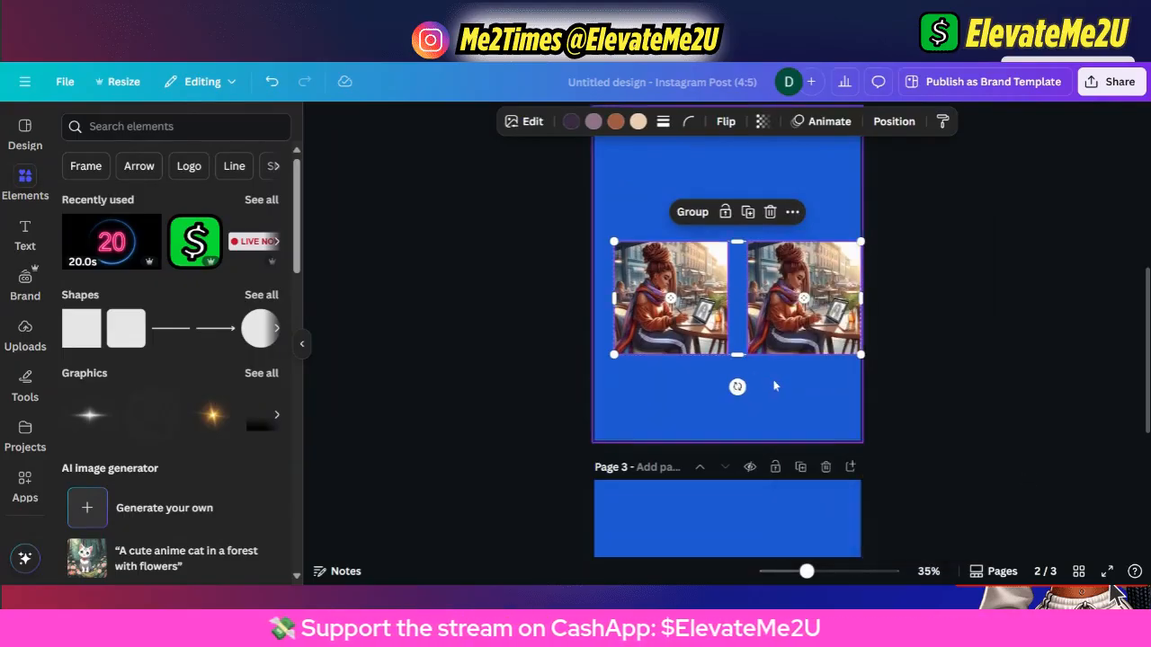
pyautogui.click(932, 303)
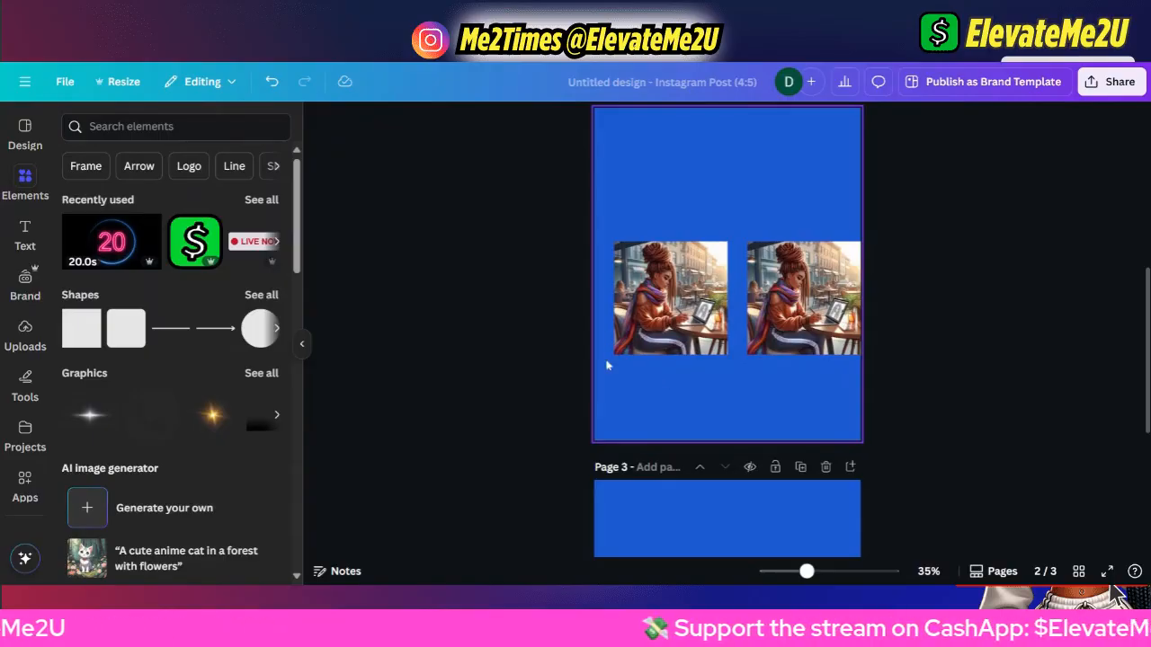
# Move both café pictures up together and centre the pair horizontally on page 2.
pyautogui.moveTo(606, 373); pyautogui.dragTo(792, 255)
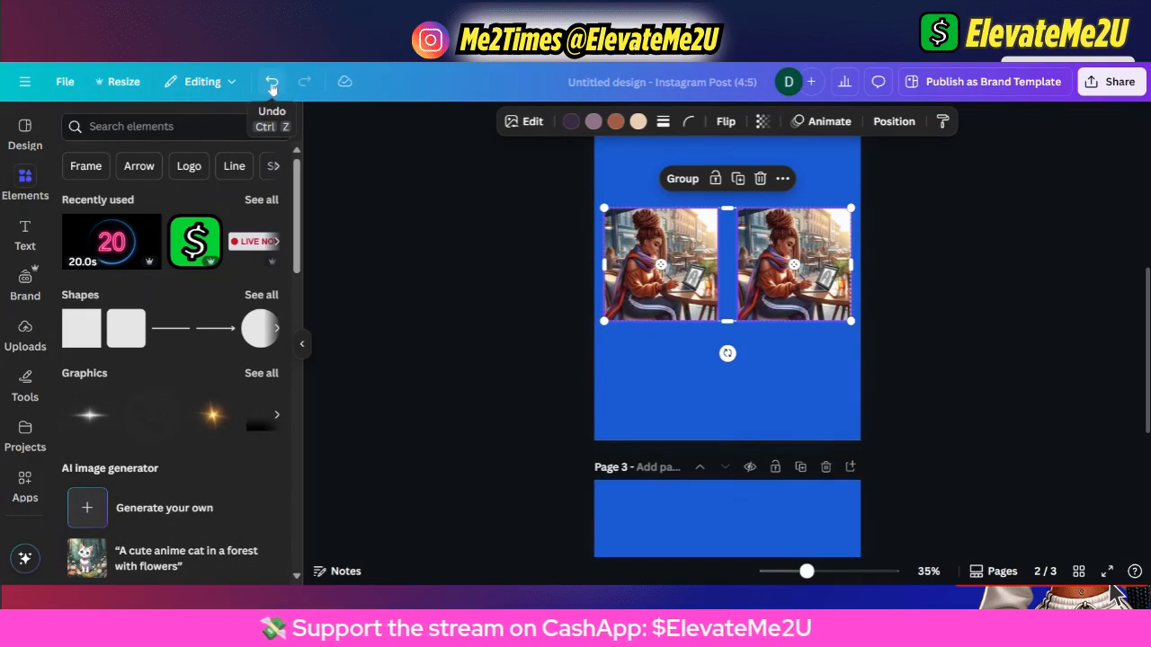
pyautogui.click(670, 367)
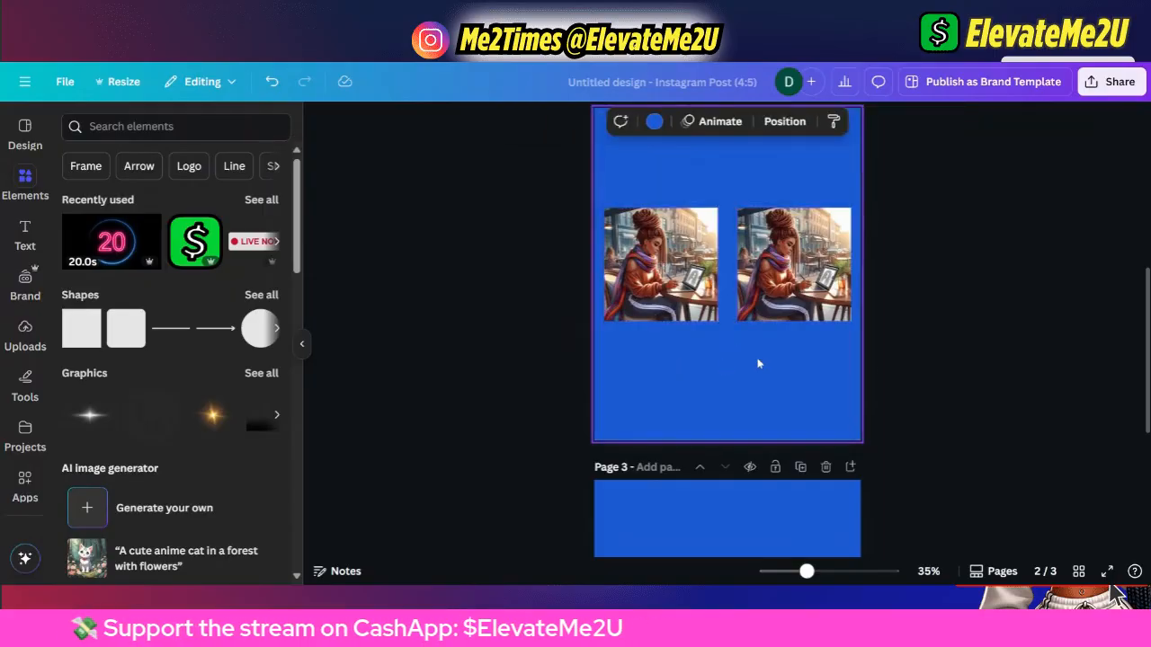
# Place one café picture in the upper part of page 3, centred horizontally, and open it in Magic Grab.
pyautogui.click(769, 266)
pyautogui.moveTo(769, 265); pyautogui.dragTo(745, 279)
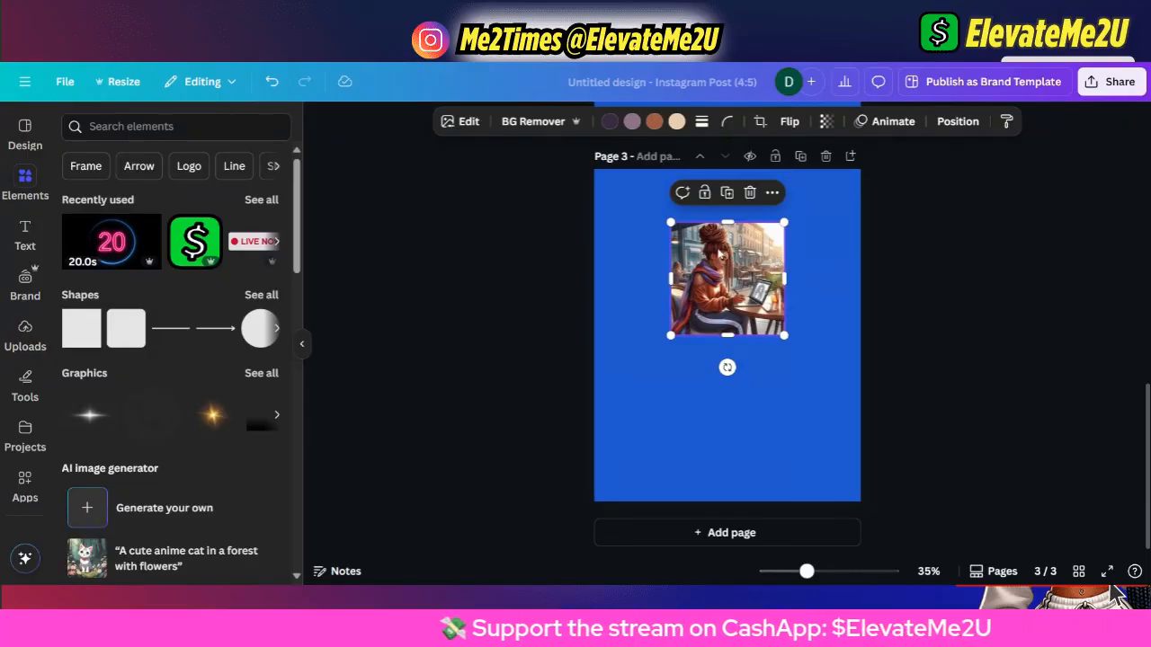
pyautogui.click(463, 123)
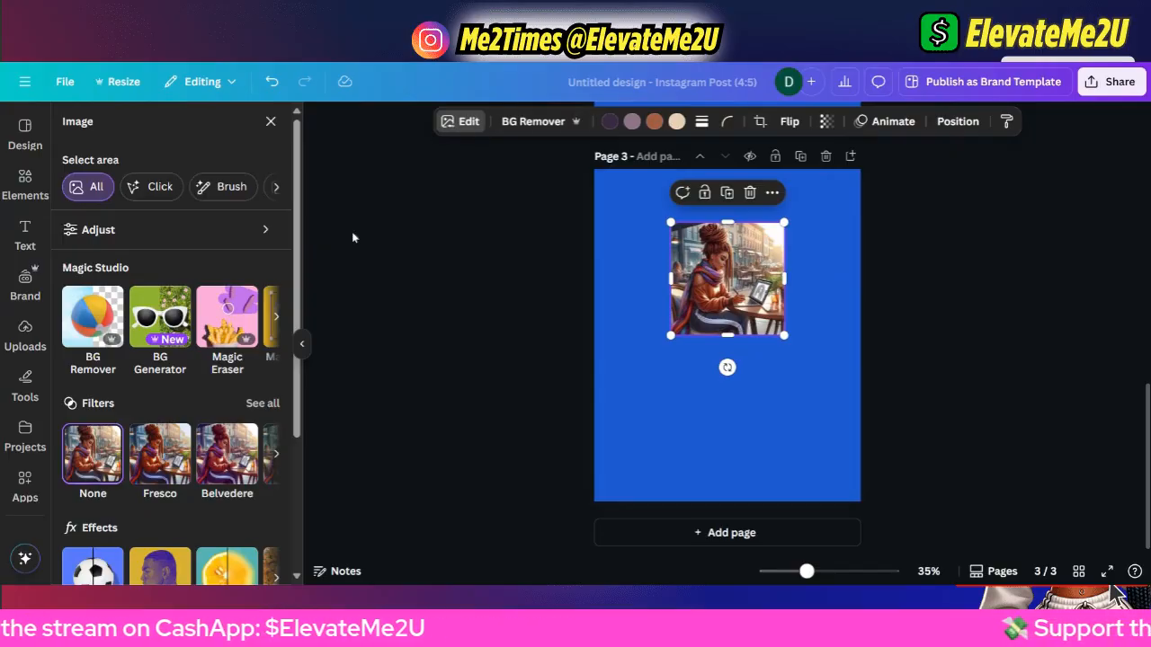
pyautogui.click(275, 319)
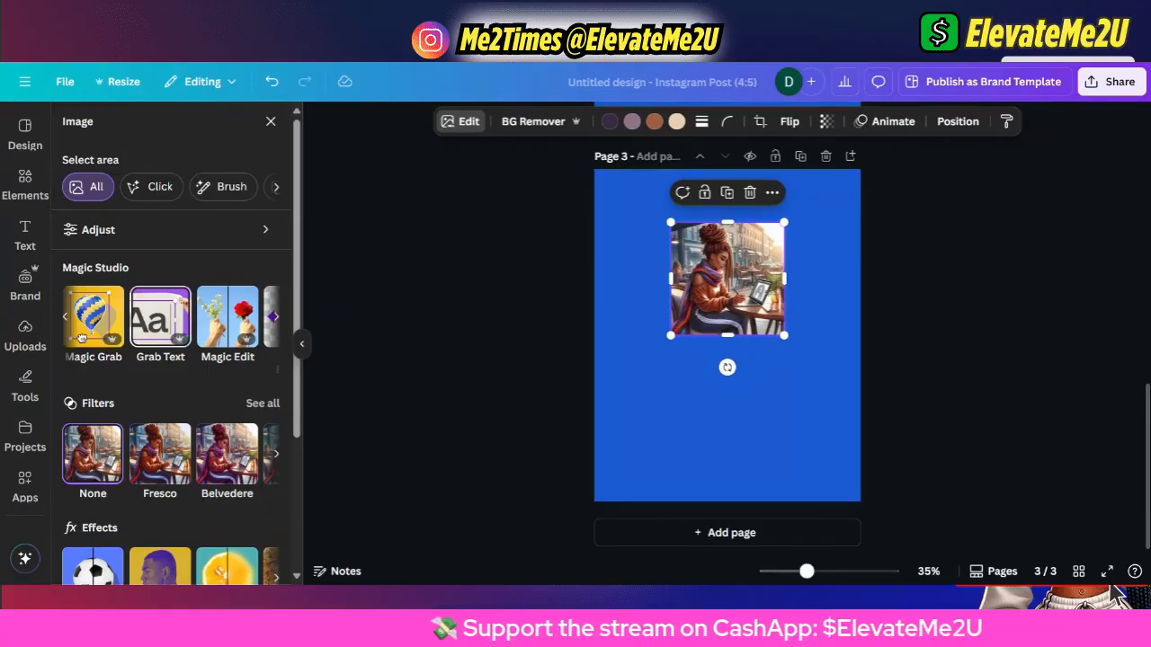
pyautogui.click(94, 317)
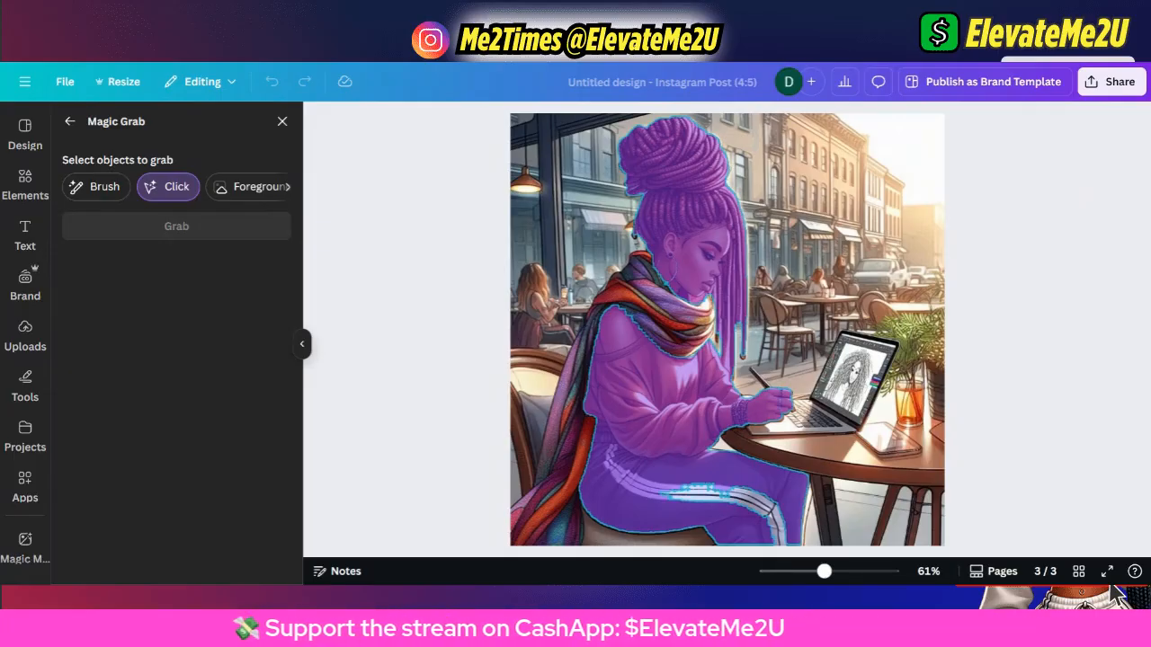
# Grab the woman with her scarf, trouser stripes and pen out of the café picture, and move the cutout straight down below it.
pyautogui.click(658, 444)
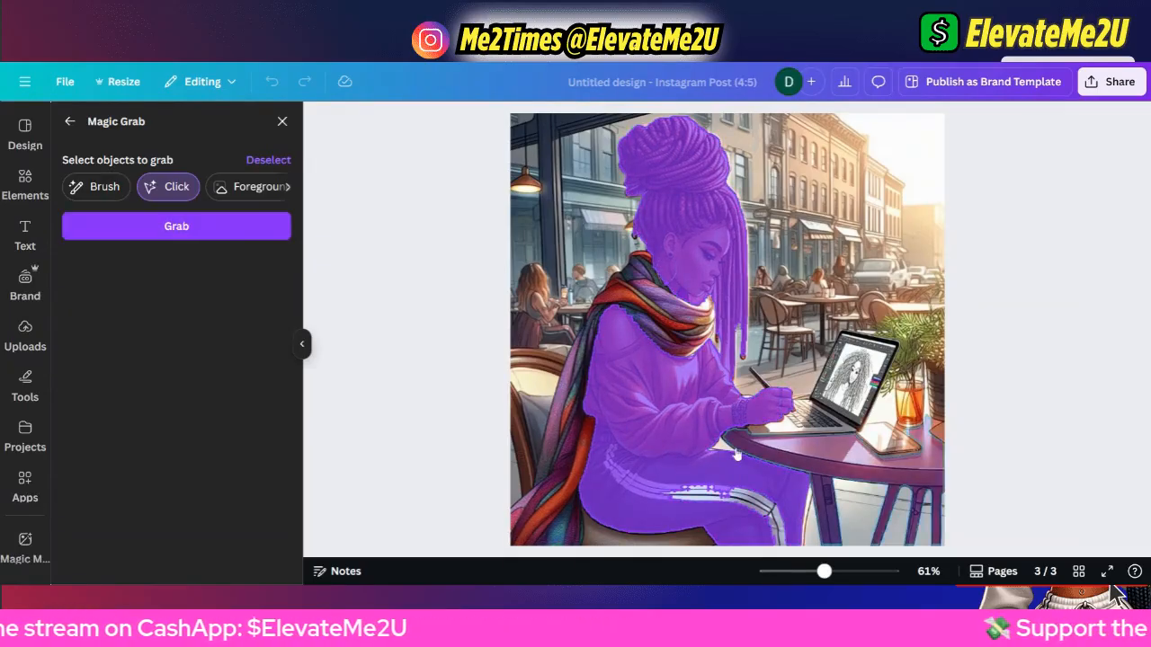
pyautogui.click(586, 503)
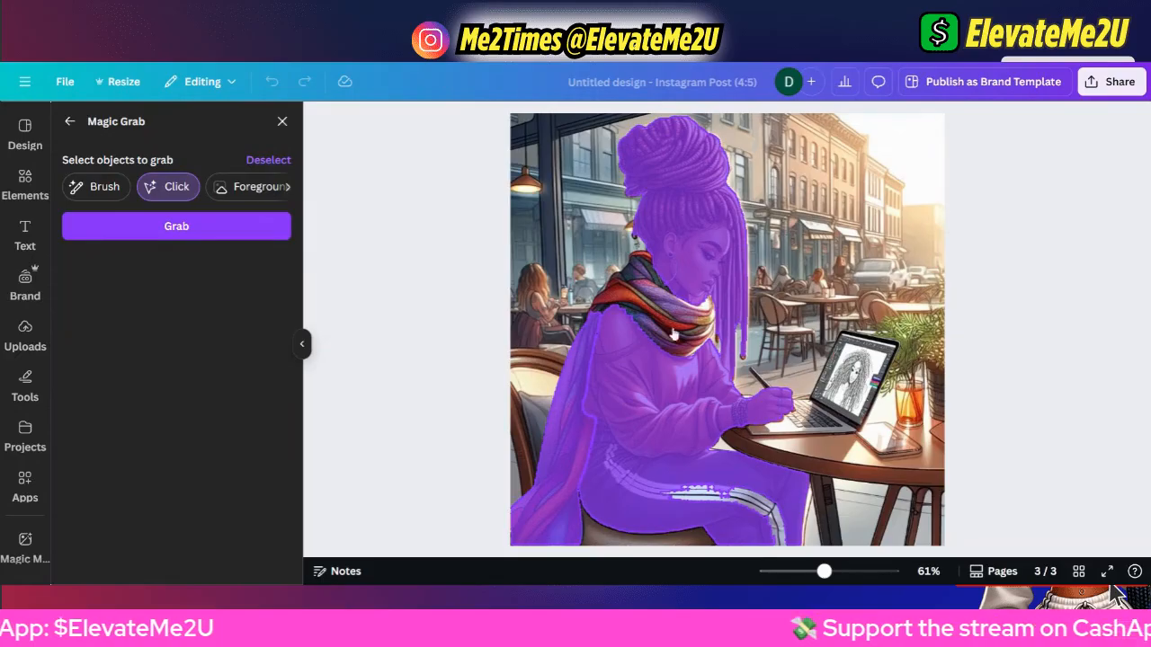
pyautogui.click(648, 307)
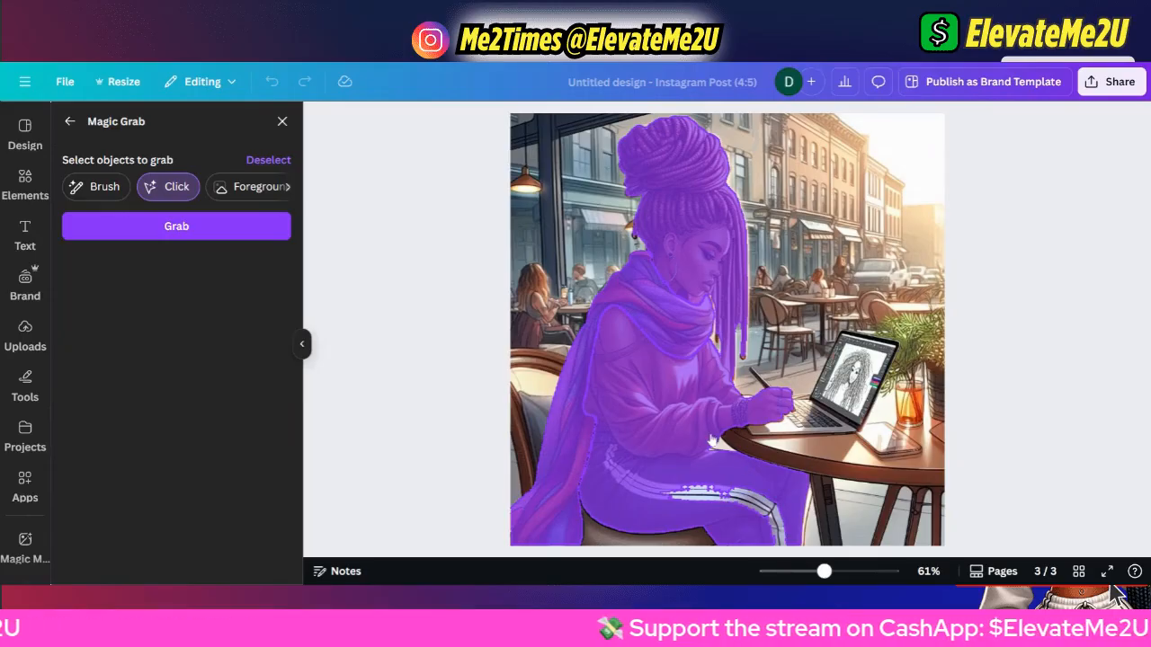
pyautogui.click(778, 456)
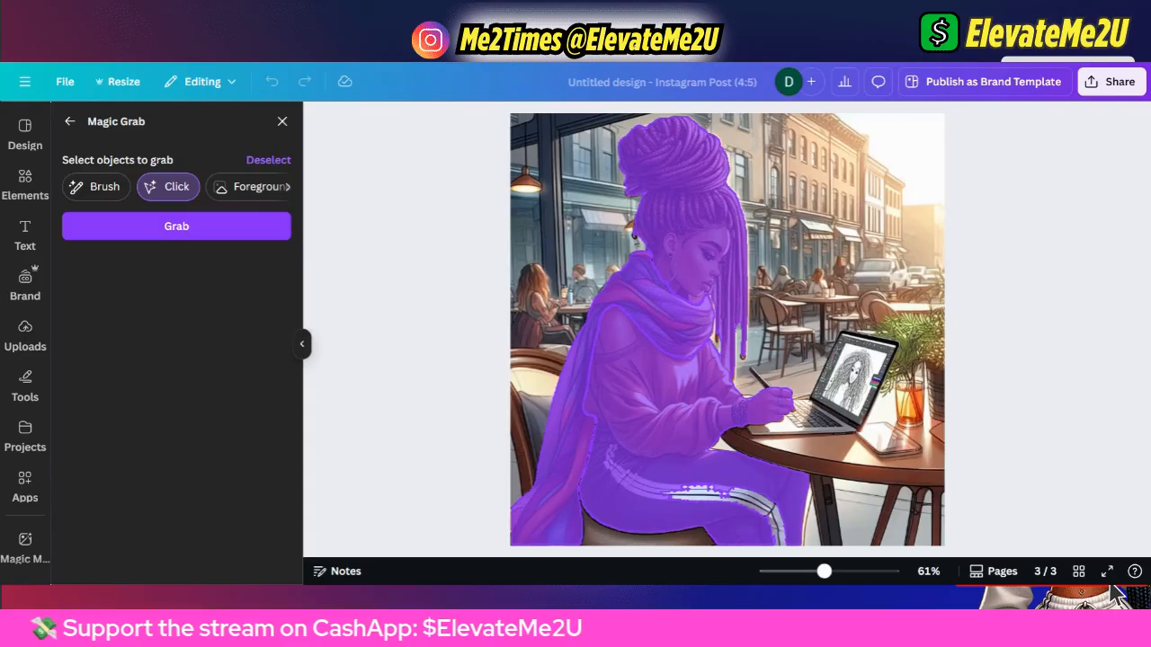
pyautogui.click(749, 508)
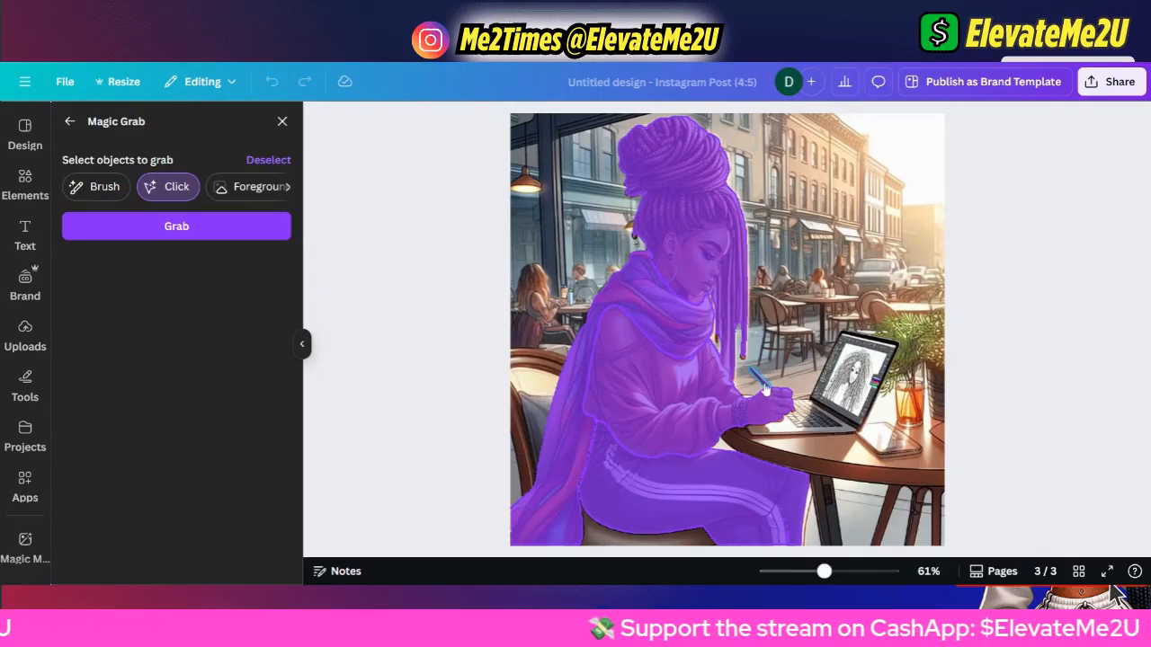
pyautogui.click(764, 384)
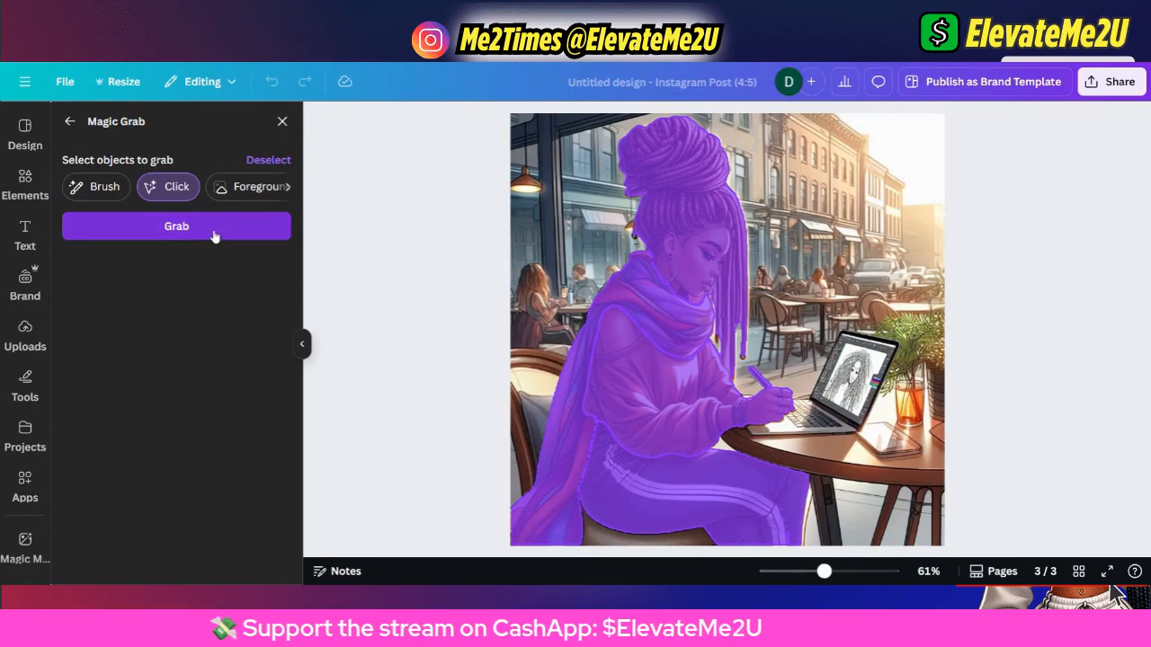
pyautogui.click(214, 236)
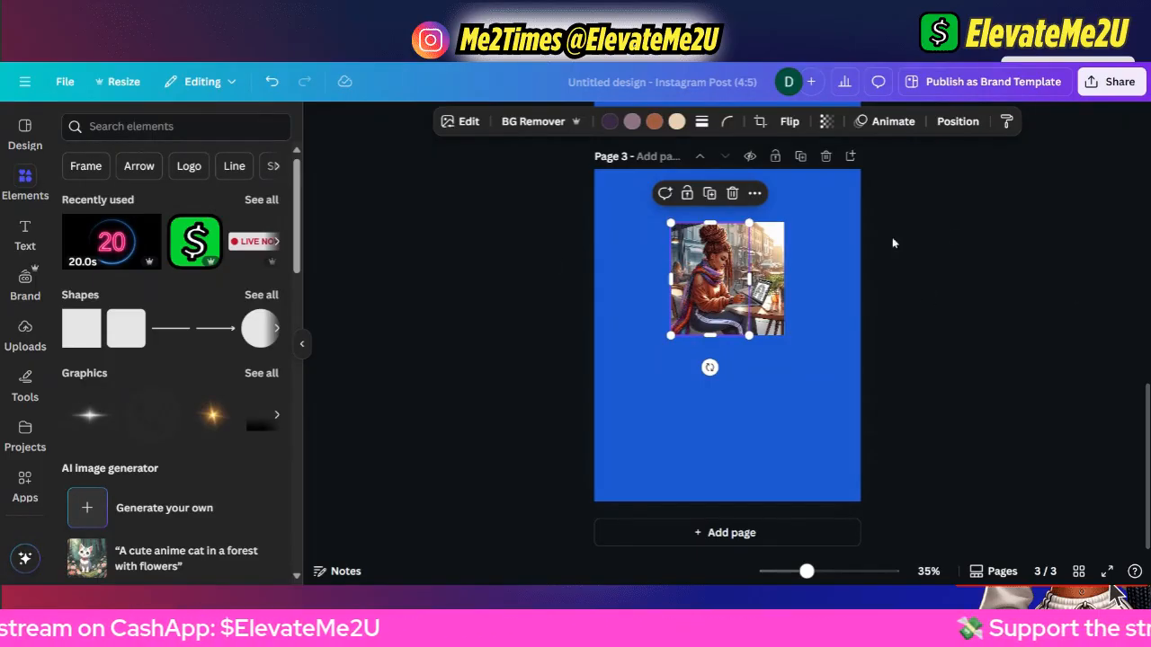
pyautogui.moveTo(712, 274); pyautogui.dragTo(711, 407)
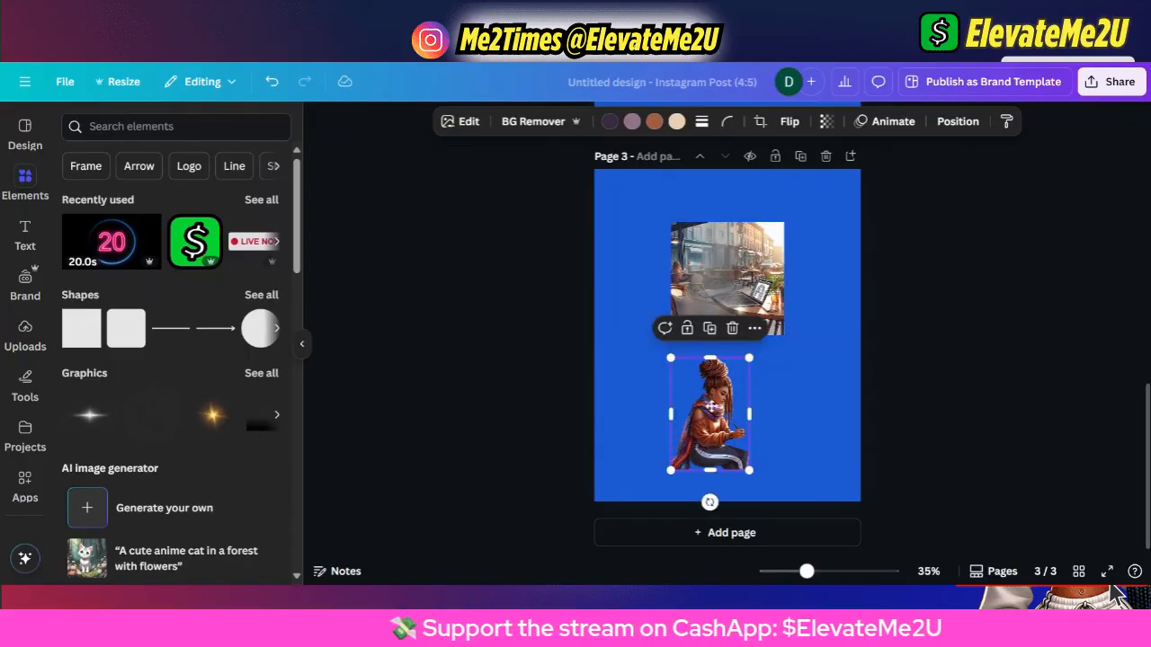
# Try removing the leftover café background by moving it off page 3 and by deleting it, undoing each removal.
pyautogui.moveTo(725, 280); pyautogui.dragTo(1083, 266)
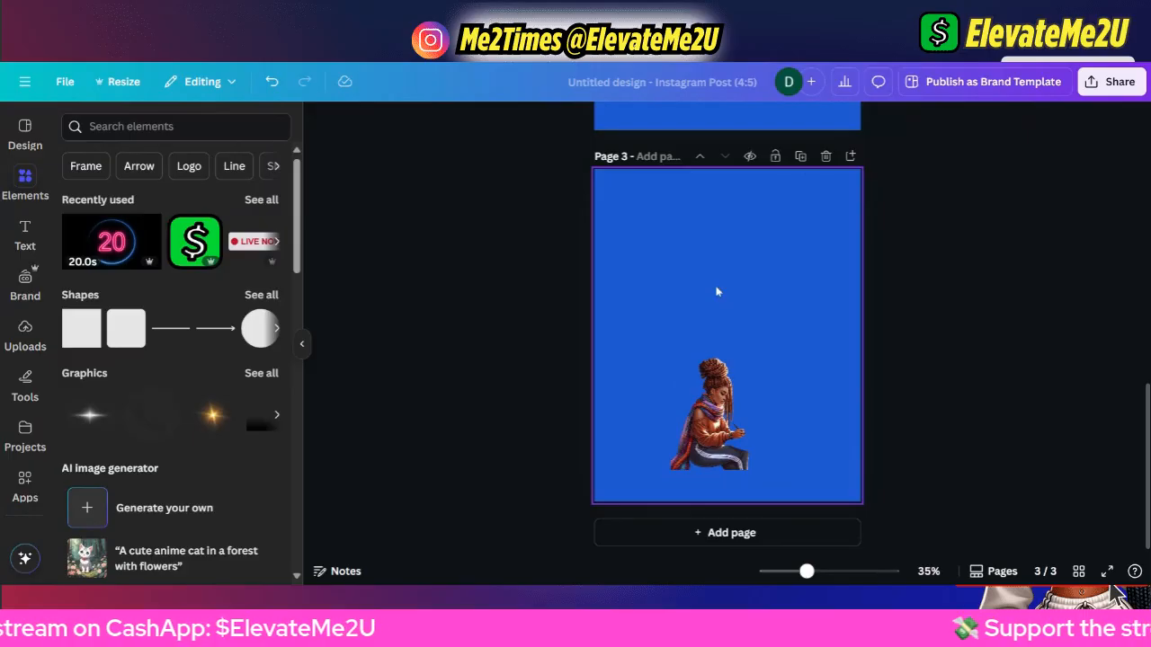
pyautogui.hotkey('ctrl', 'z')
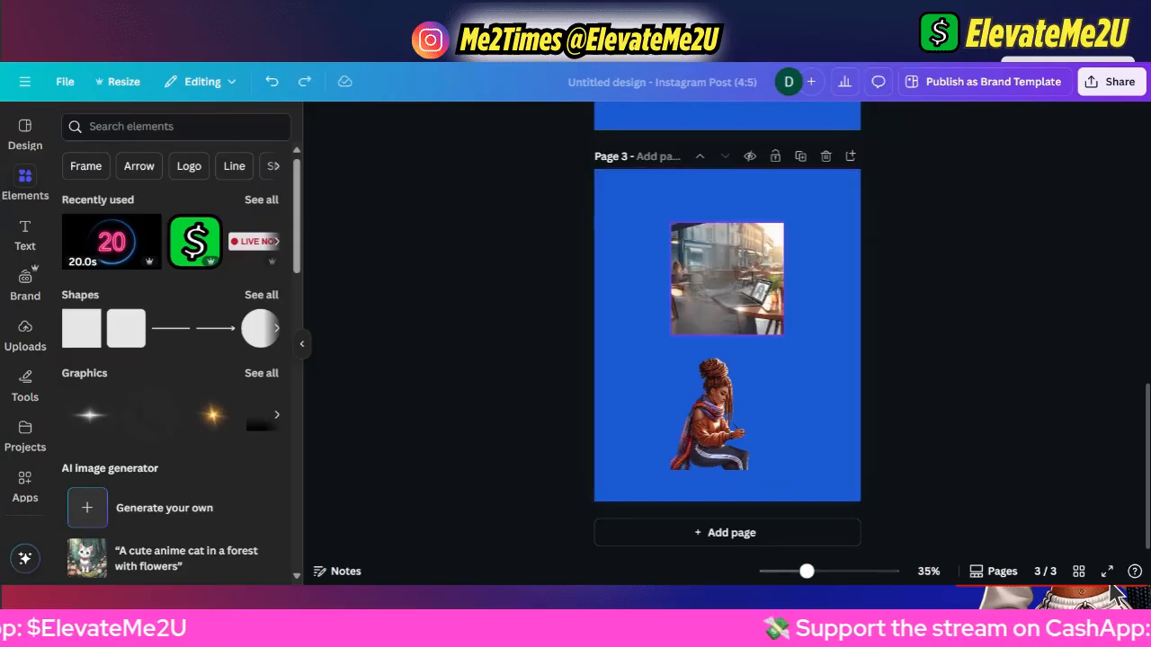
pyautogui.click(769, 250)
pyautogui.click(753, 194)
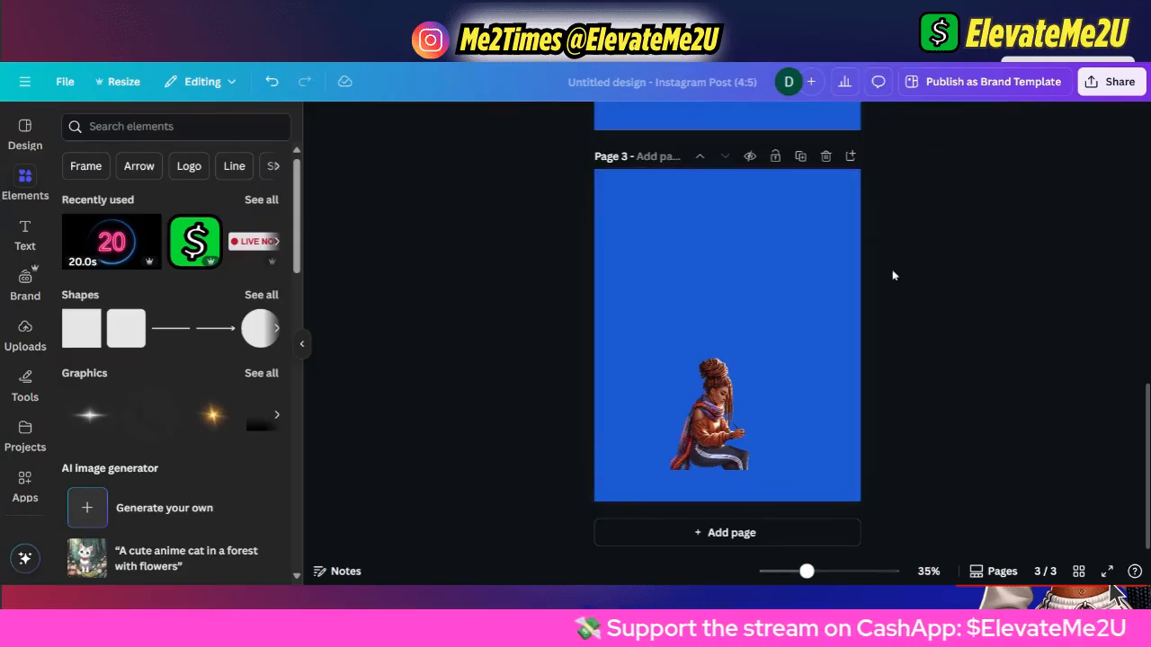
pyautogui.hotkey('ctrl', 'z')
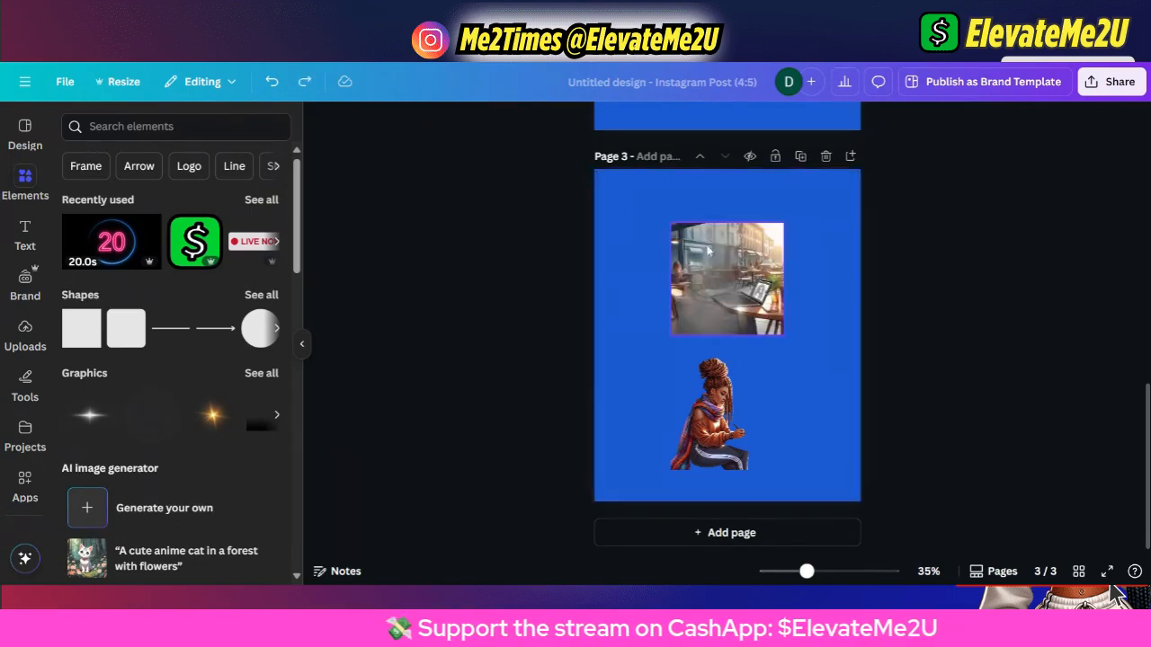
# Delete the leftover café background from page 3, keeping the woman cutout.
pyautogui.click(708, 250)
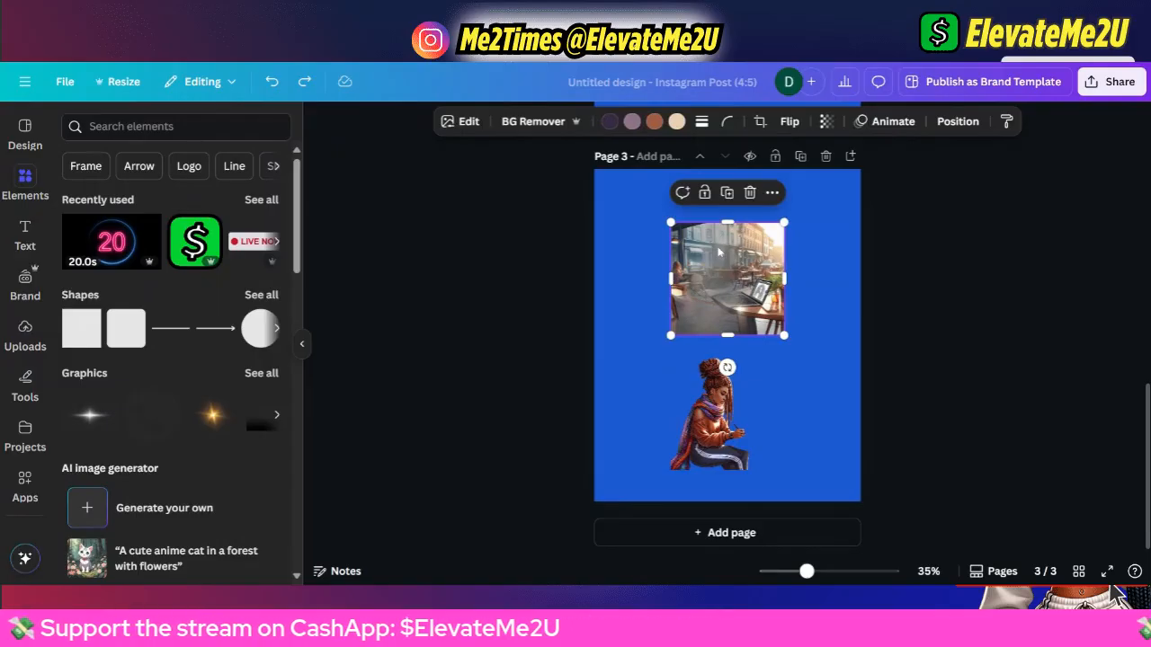
pyautogui.press('Delete')
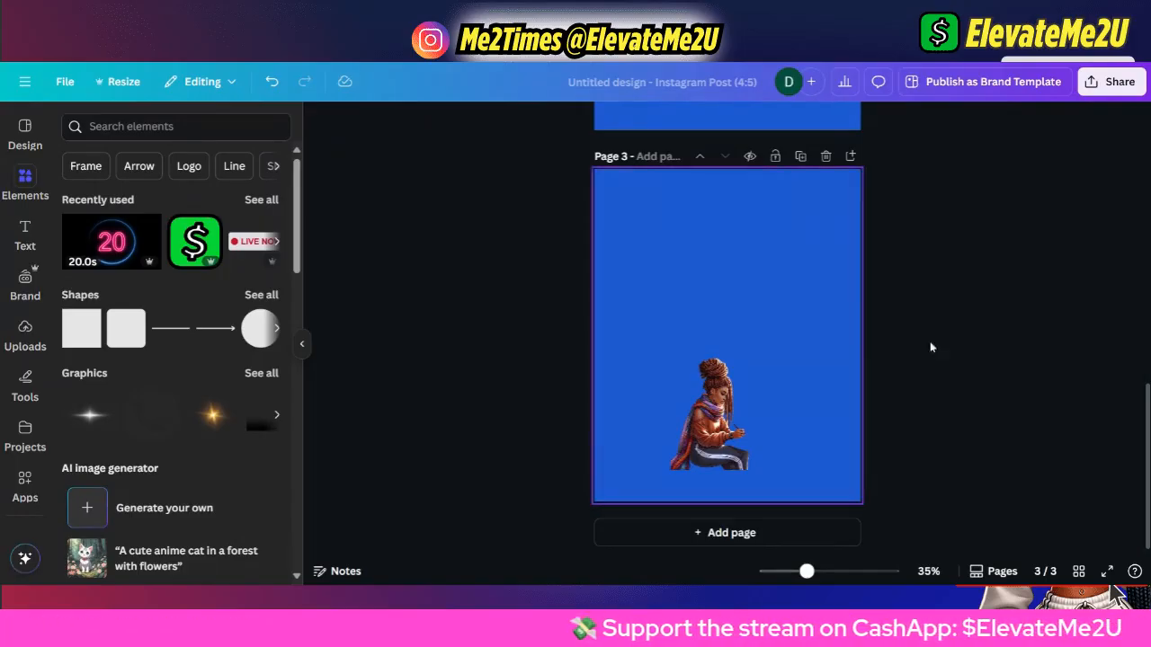
# Place the woman cutout in page 3's lower-left corner and enlarge it to about 70% of the page width.
pyautogui.moveTo(725, 440); pyautogui.dragTo(645, 464)
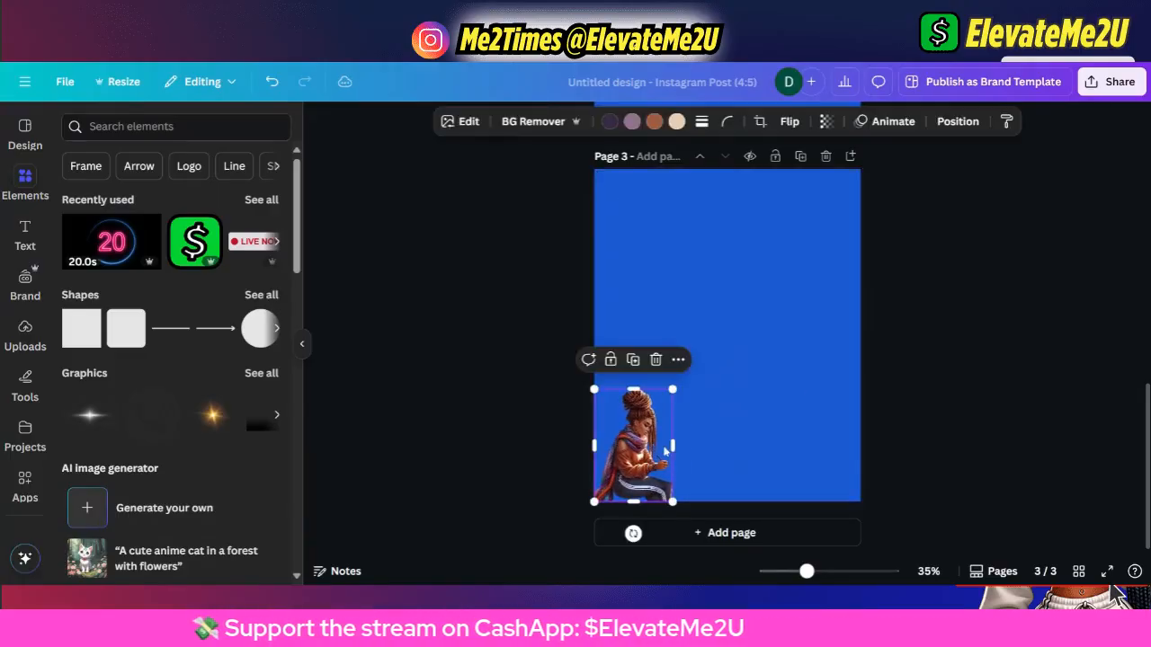
pyautogui.moveTo(674, 388); pyautogui.dragTo(791, 238)
pyautogui.click(808, 363)
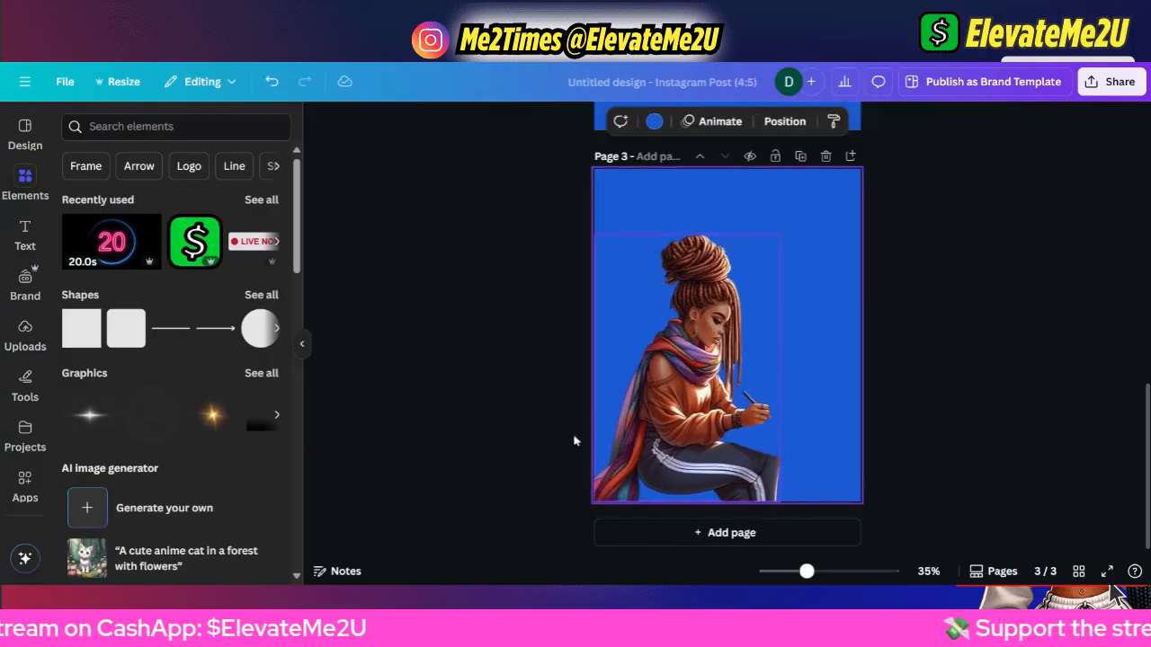
# Browse the recently used elements and the element categories, including photos, frames, grids, videos, audio, charts and mockups.
pyautogui.click(135, 125)
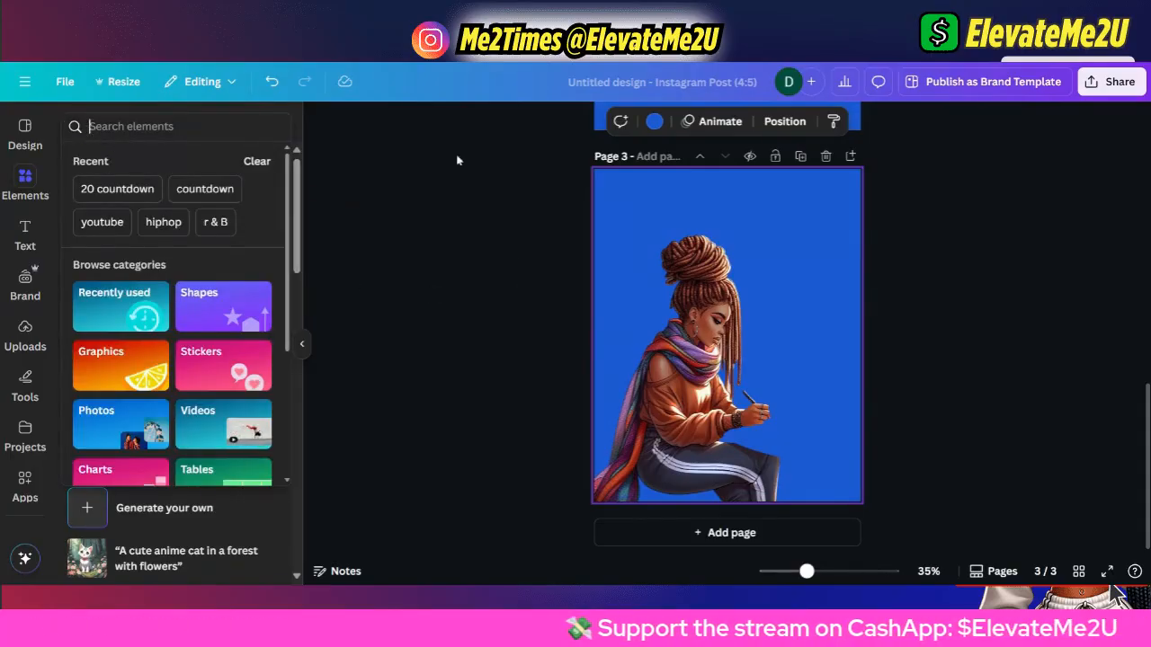
pyautogui.click(951, 368)
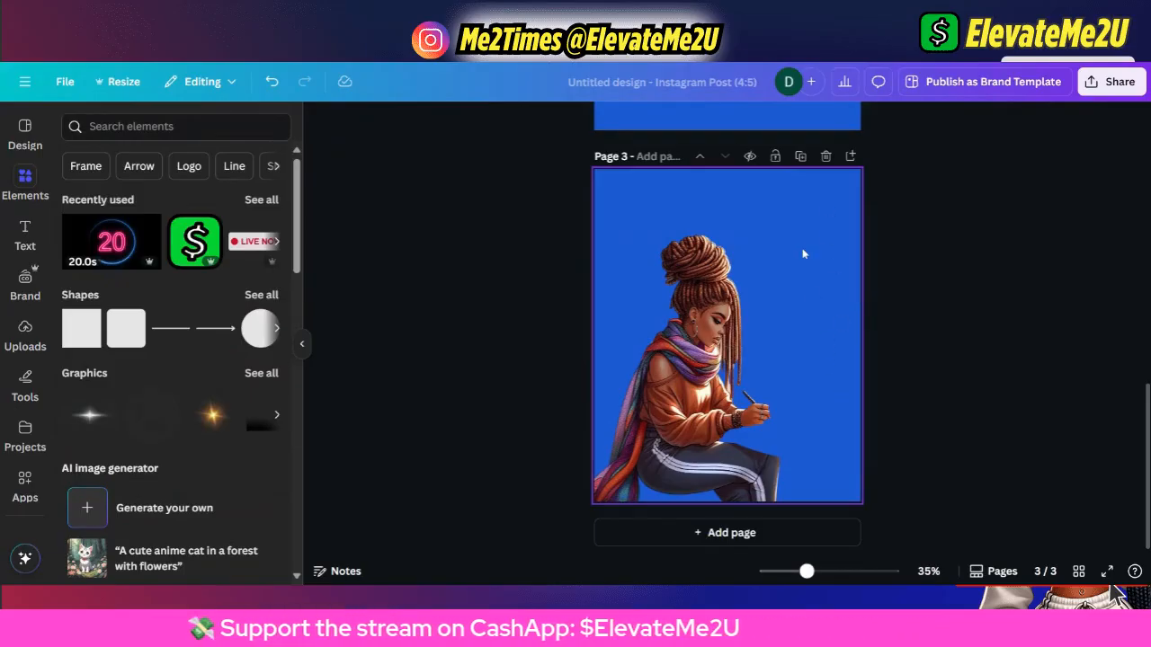
pyautogui.click(23, 182)
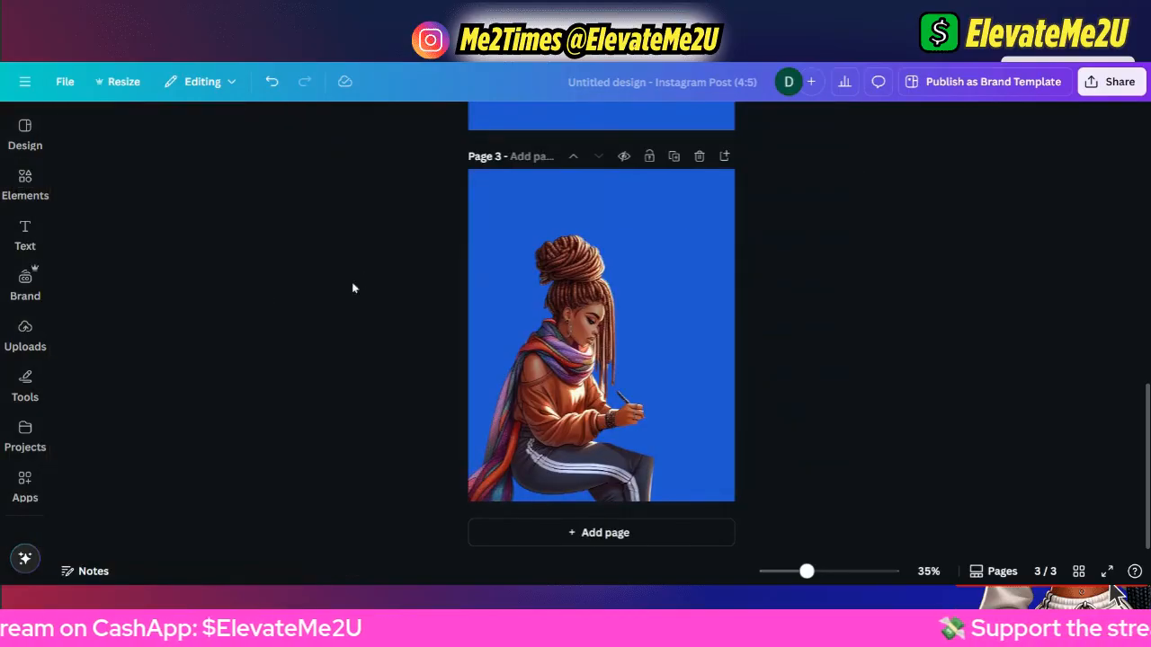
pyautogui.moveTo(23, 193)
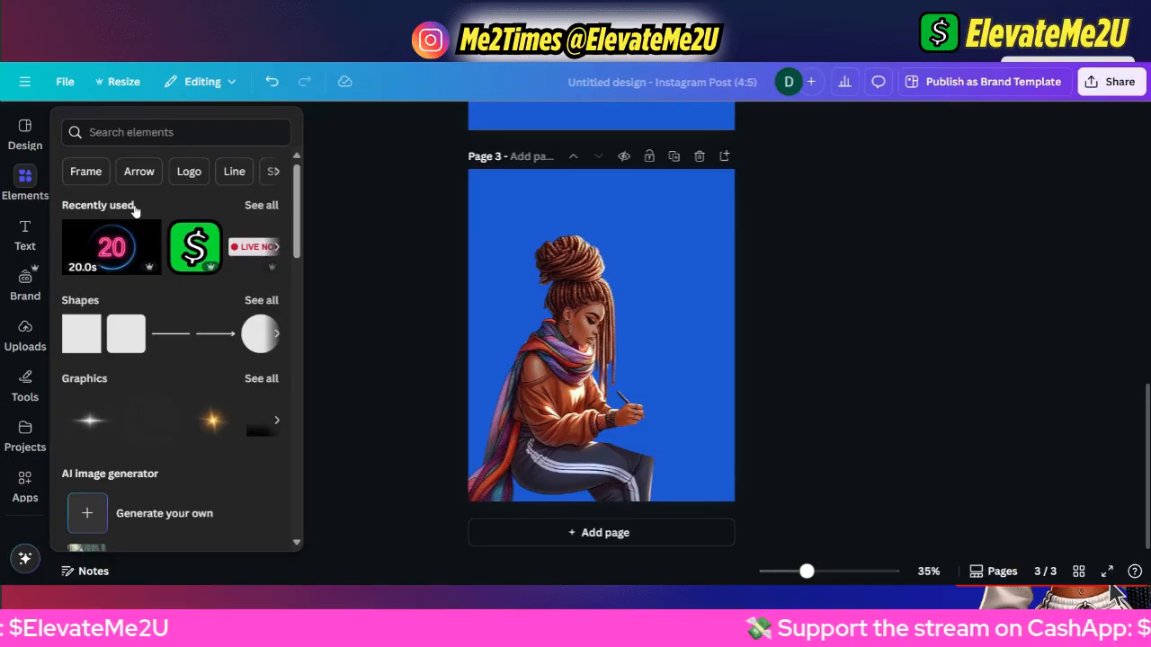
pyautogui.click(259, 208)
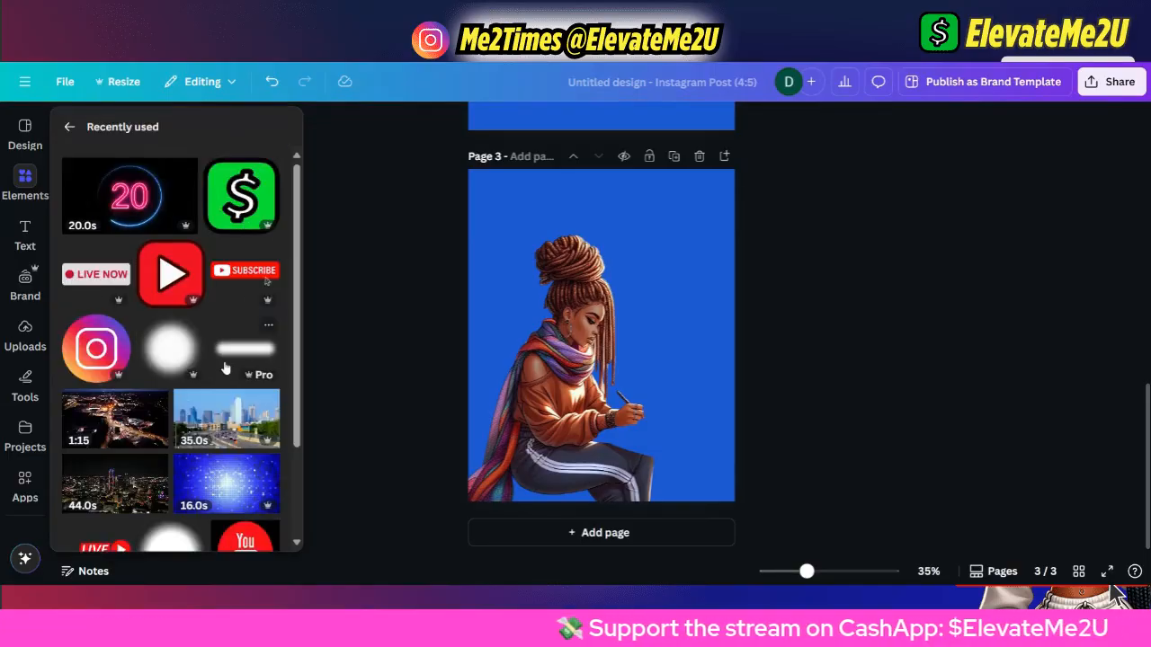
pyautogui.scroll(-5, 224, 369)
pyautogui.scroll(5, 203, 329)
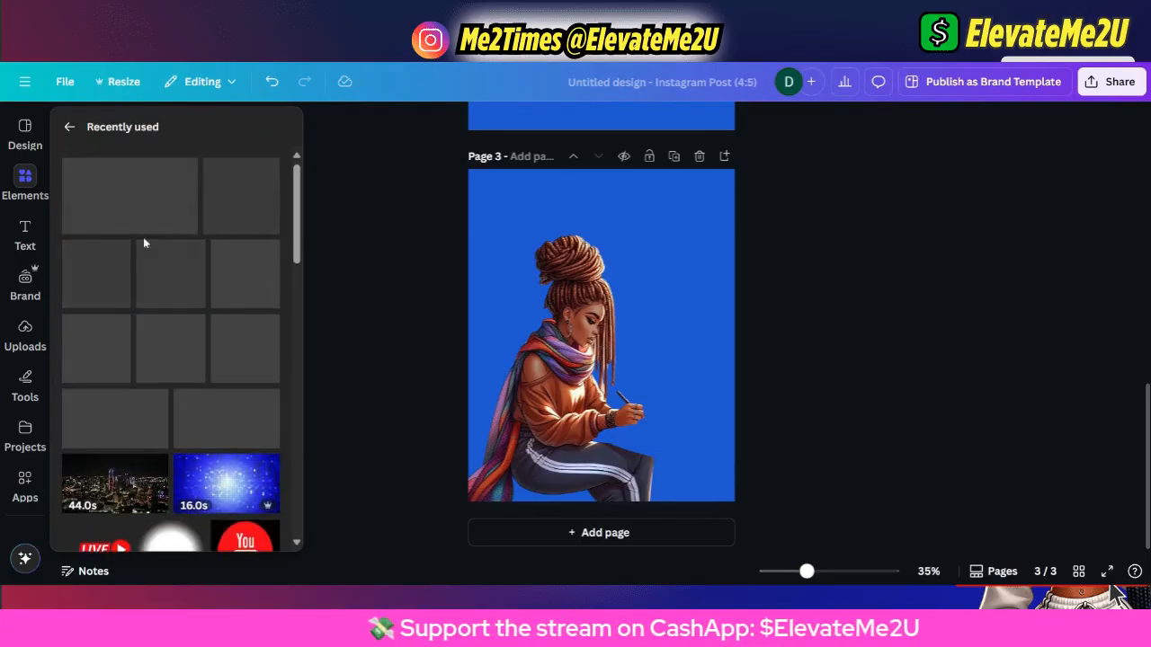
pyautogui.click(70, 128)
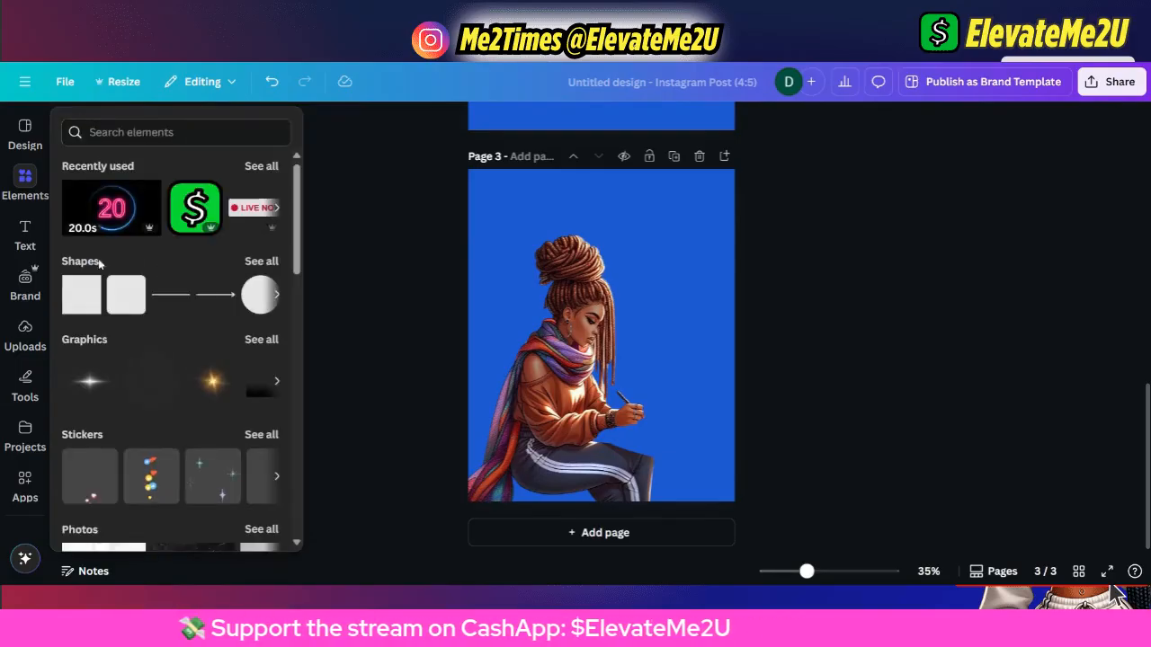
pyautogui.scroll(-4, 101, 262)
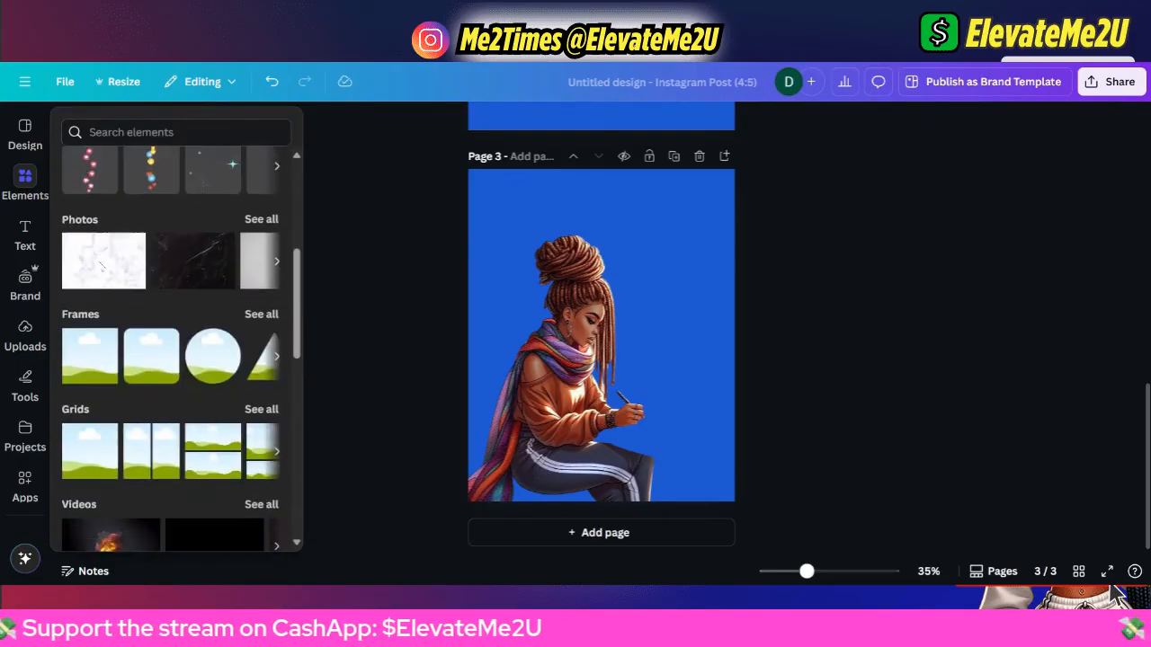
pyautogui.scroll(-3, 102, 263)
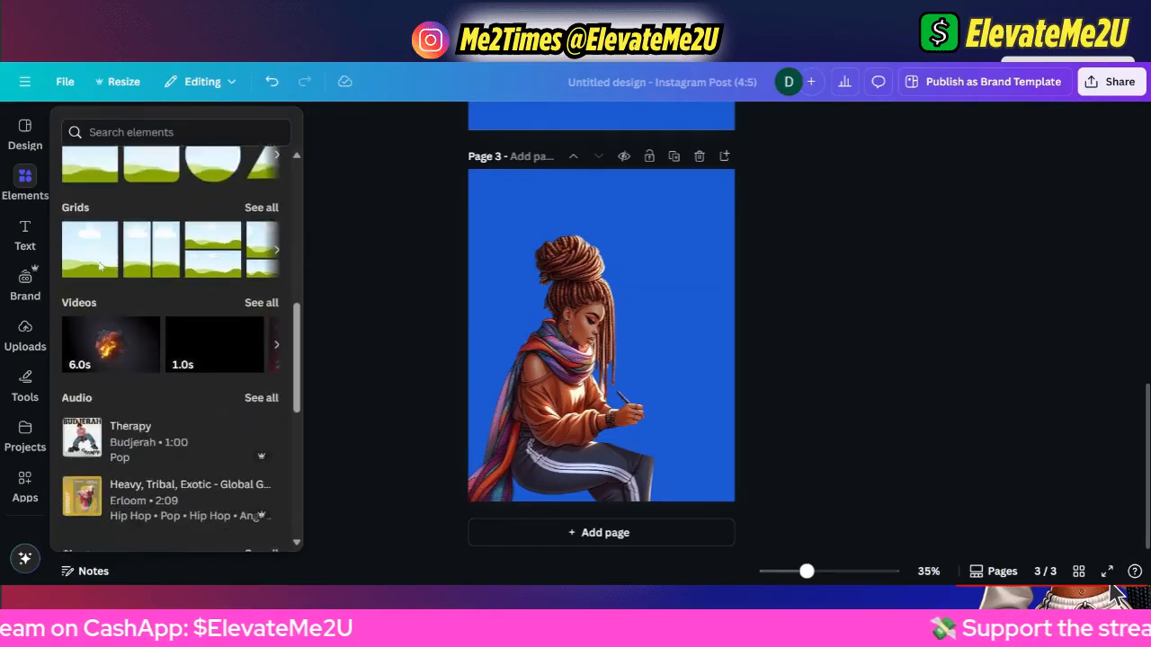
pyautogui.scroll(-5, 100, 265)
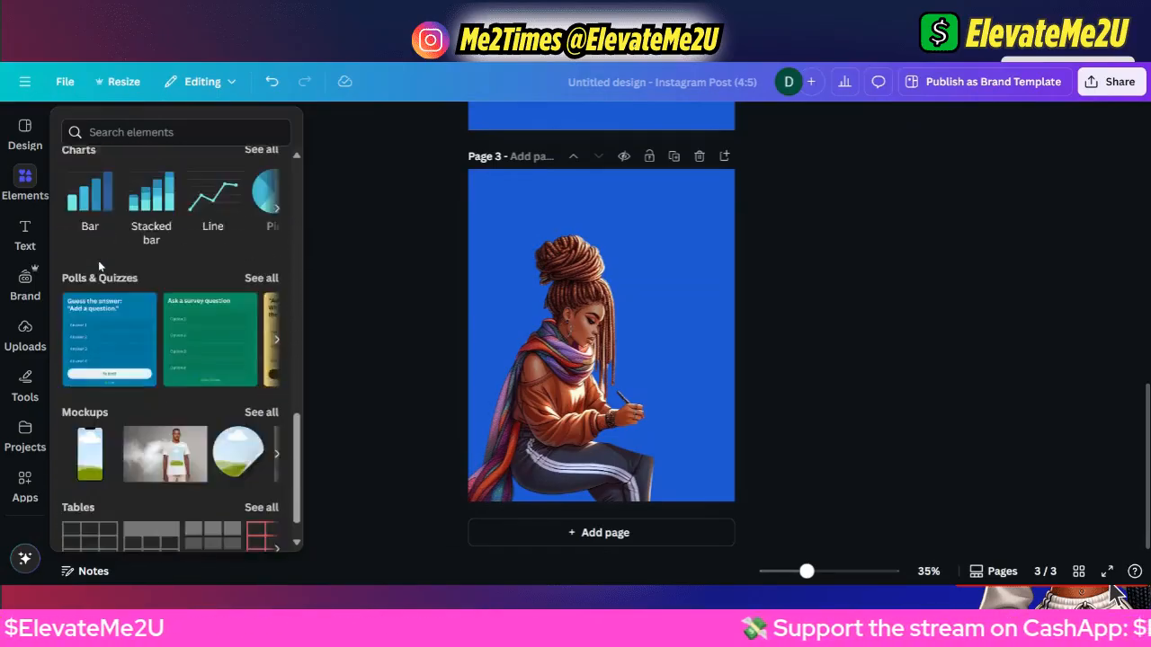
pyautogui.scroll(-4, 98, 260)
pyautogui.scroll(5, 99, 267)
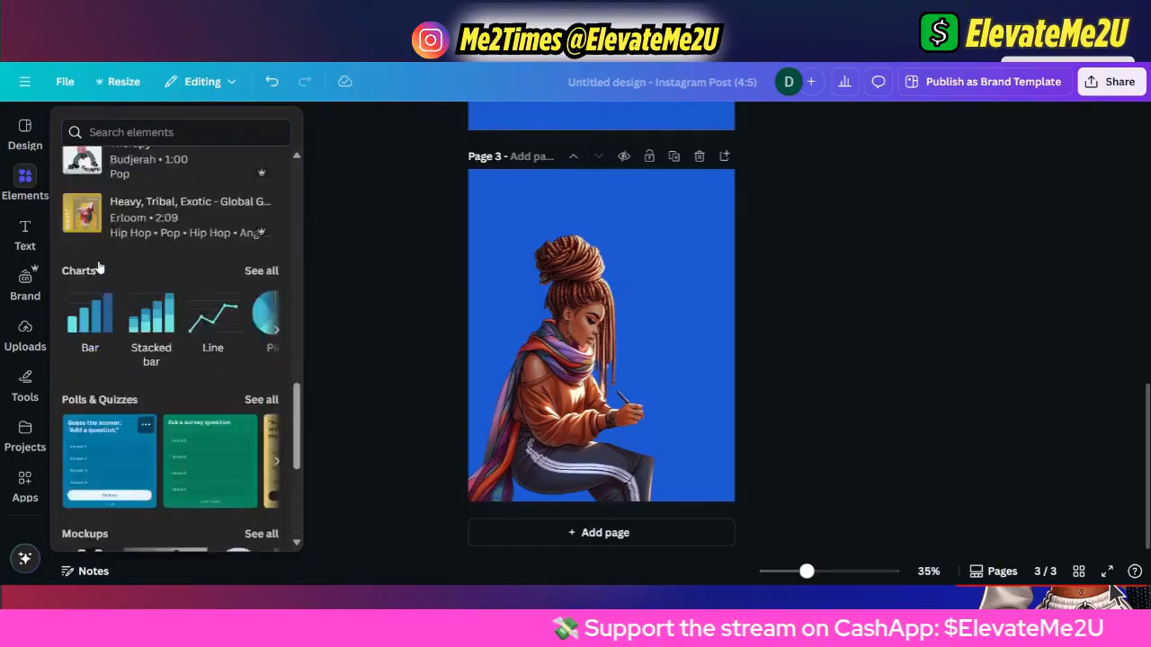
pyautogui.scroll(5, 99, 267)
pyautogui.scroll(3, 101, 267)
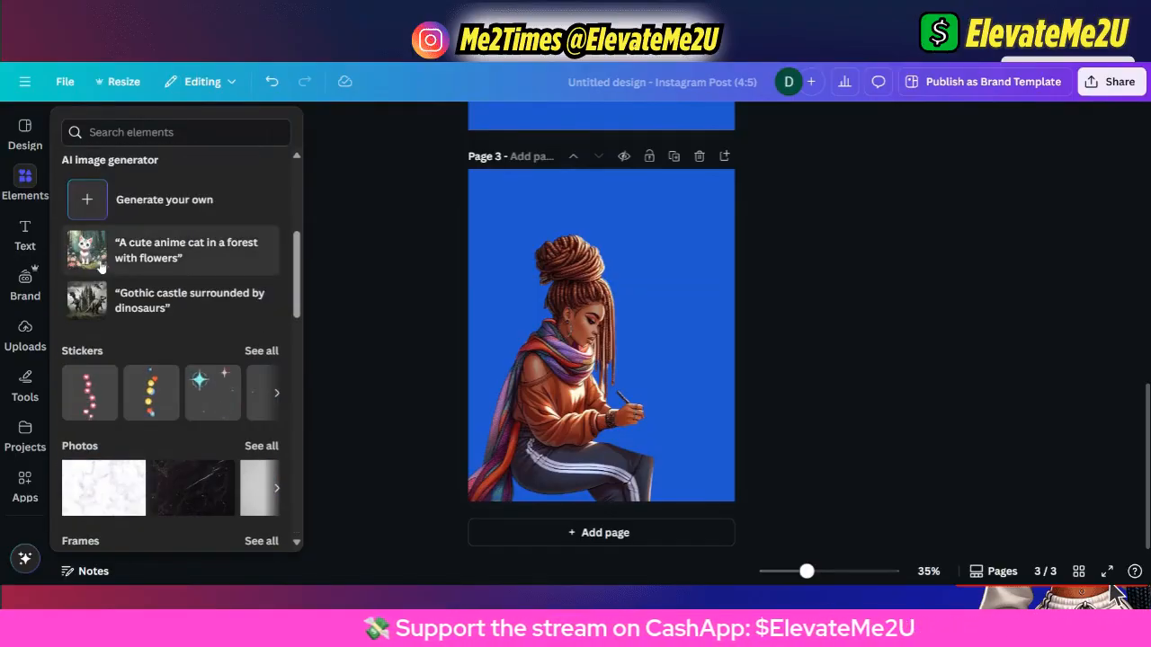
# Search the elements for "beach" and browse the matching graphics.
pyautogui.click(25, 436)
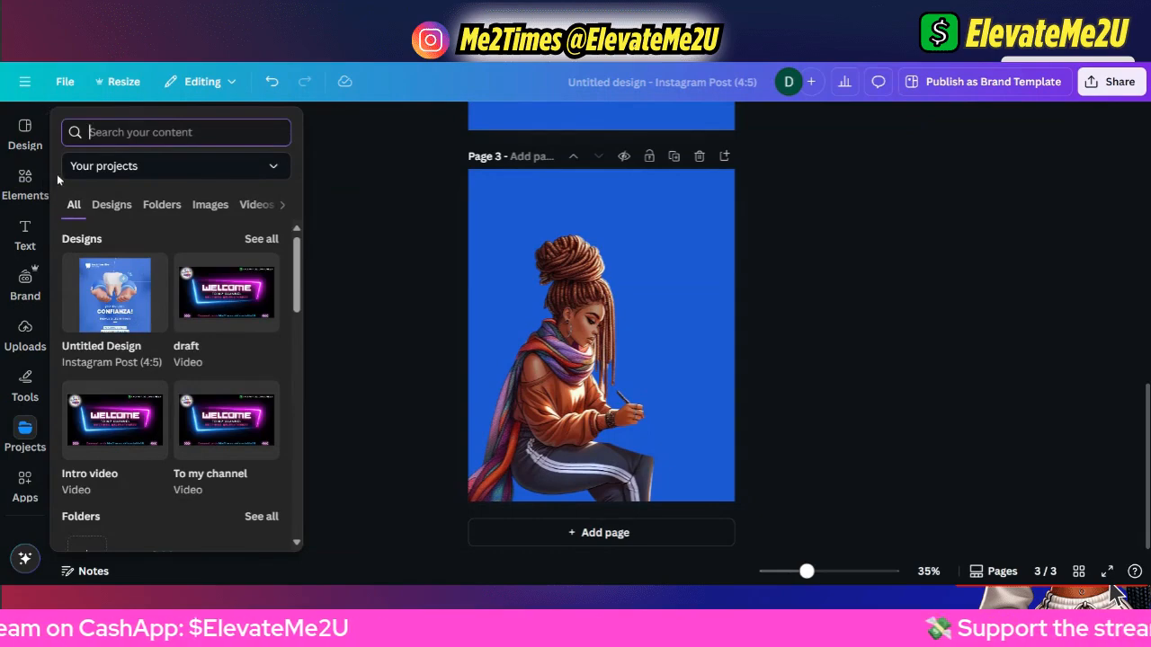
pyautogui.click(21, 182)
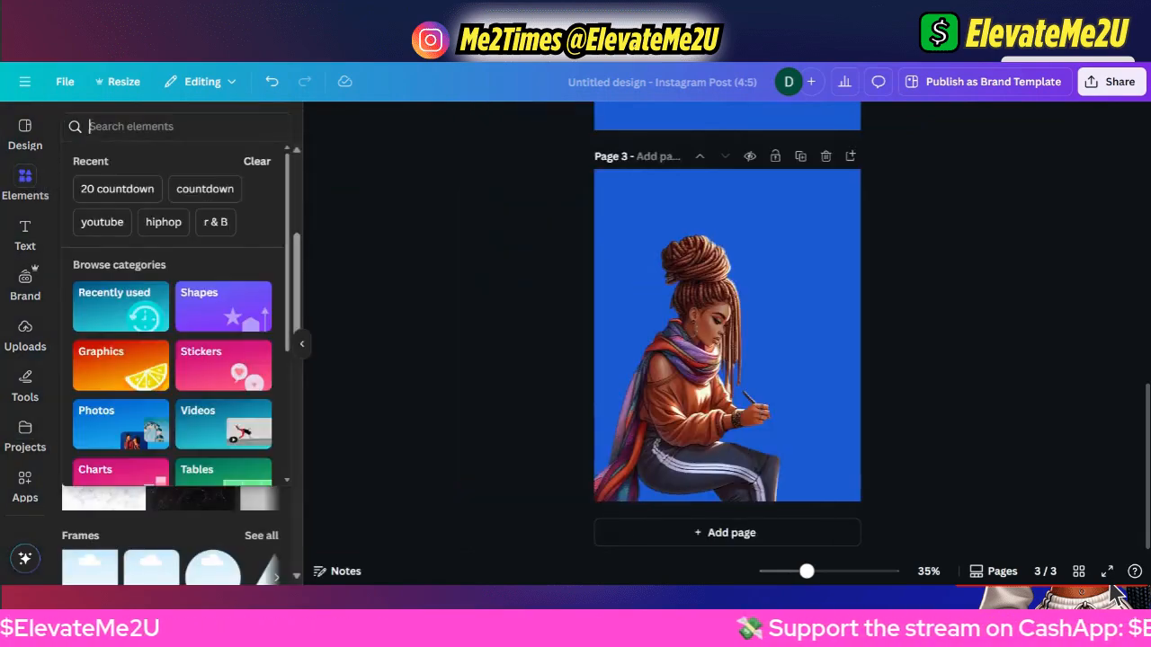
pyautogui.write('beach')
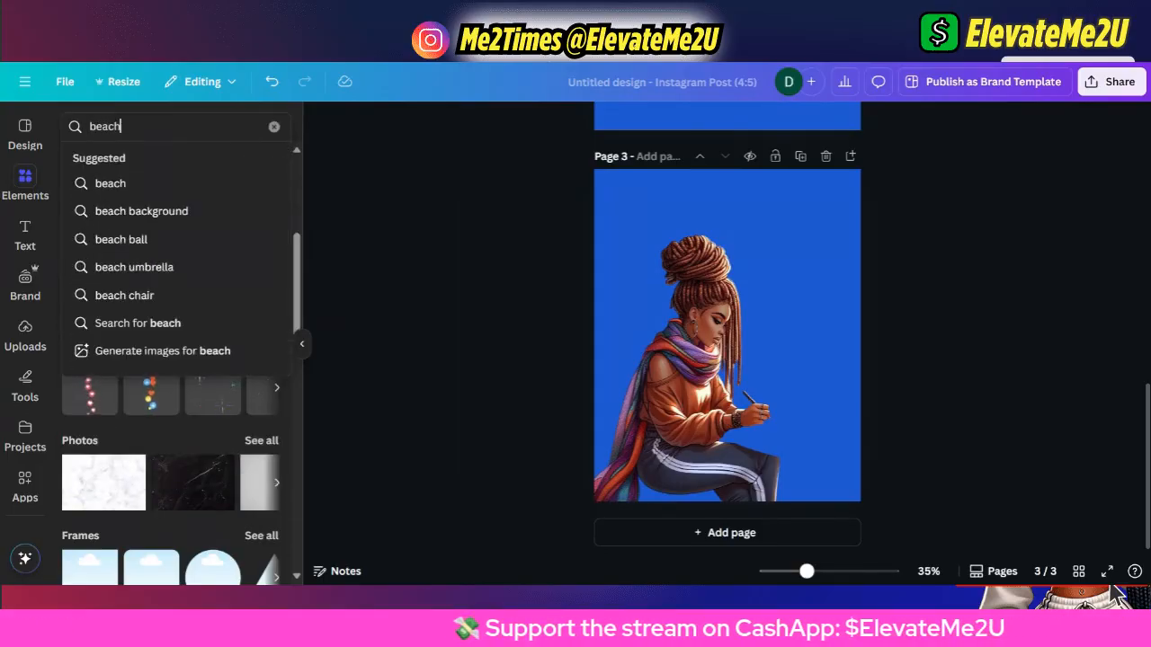
pyautogui.press('Return')
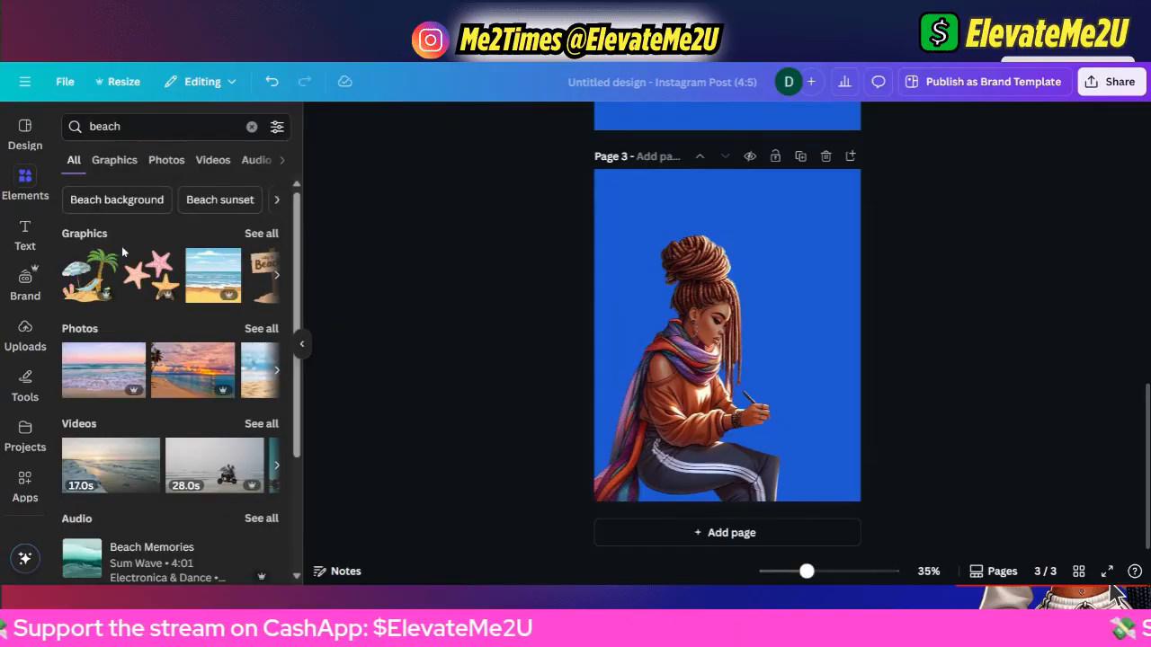
pyautogui.click(261, 234)
pyautogui.scroll(-1, 259, 370)
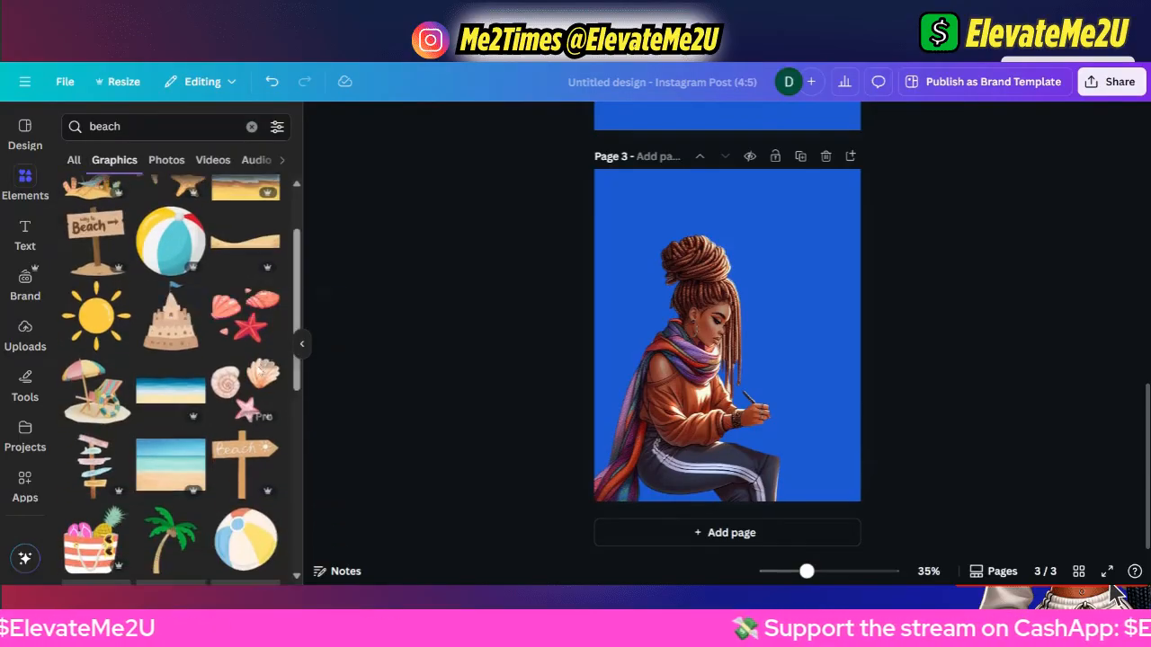
pyautogui.scroll(1, 223, 436)
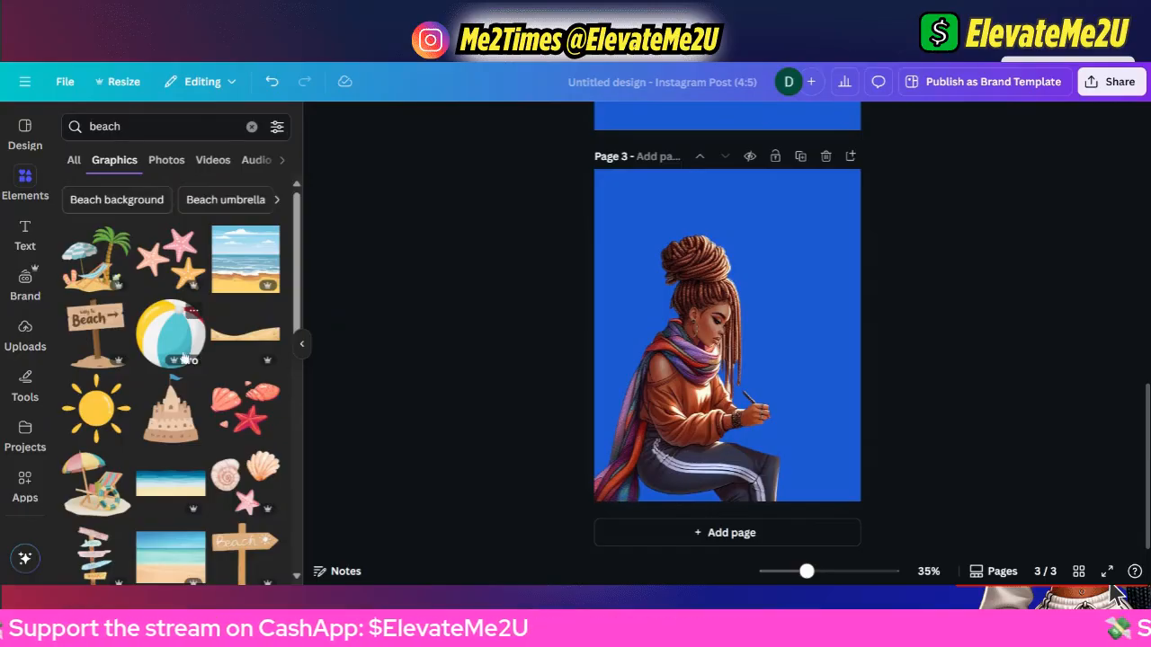
pyautogui.scroll(-3, 184, 358)
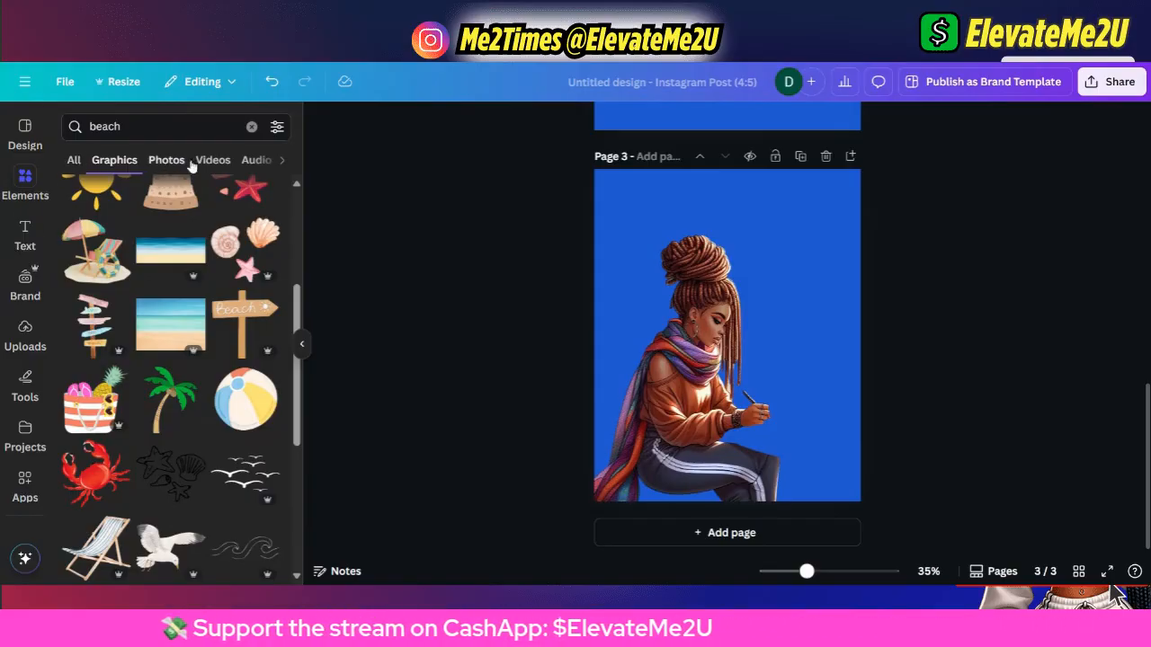
# Check the other result categories for "beach" and look through the photos for a suitable background.
pyautogui.click(101, 127)
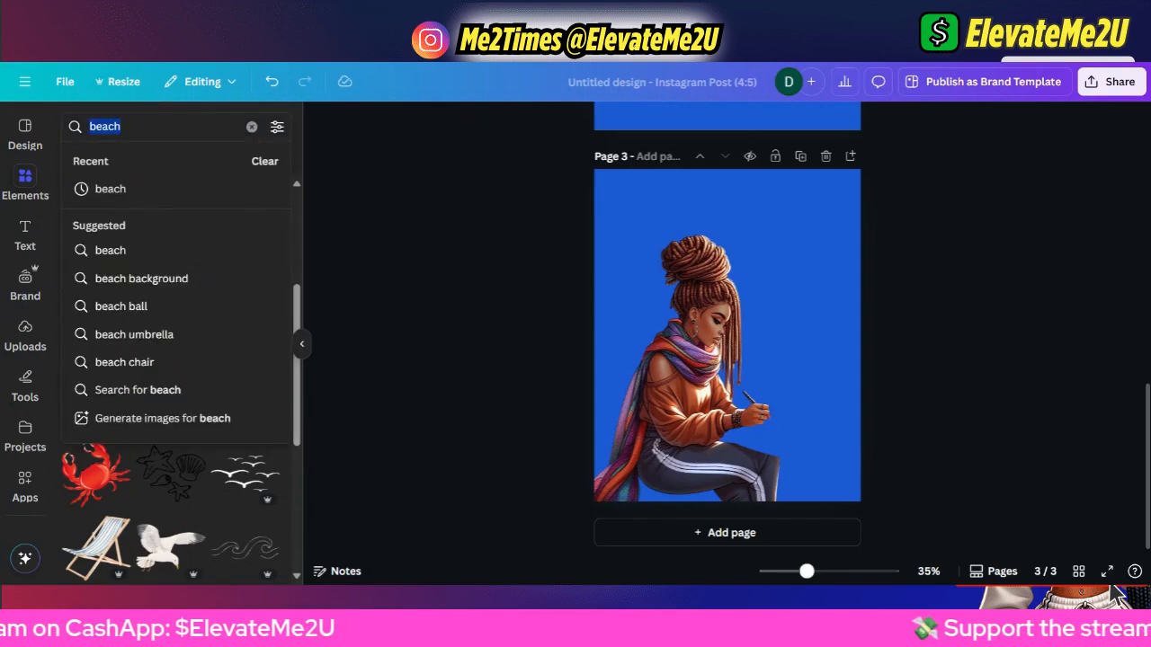
pyautogui.press('Escape')
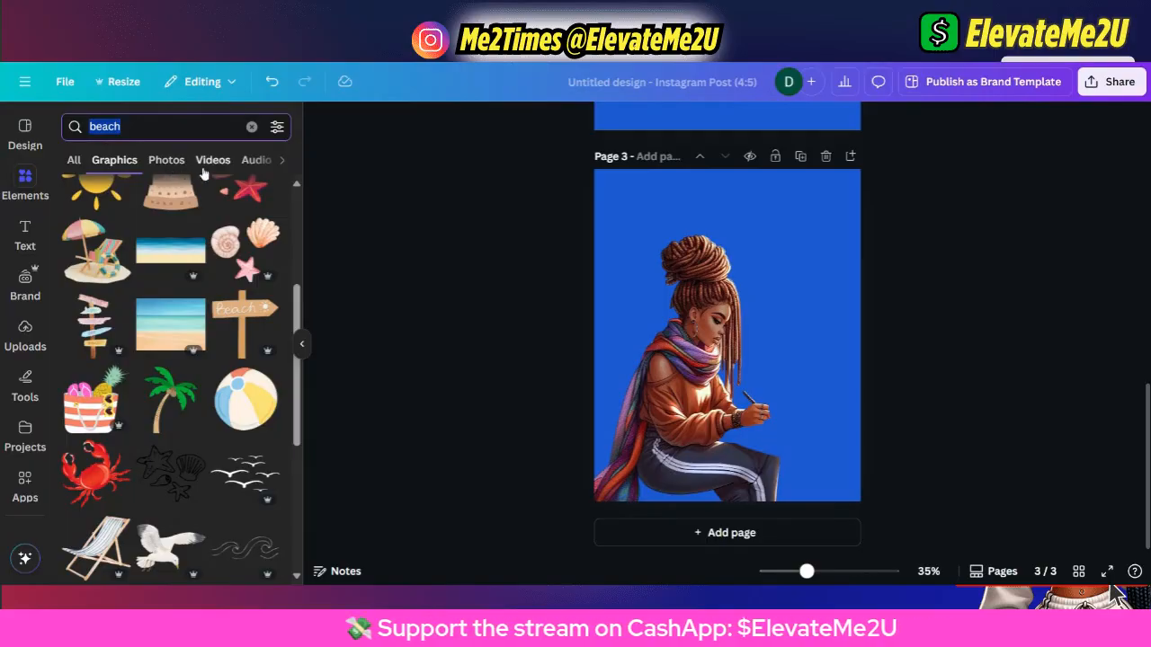
pyautogui.click(282, 168)
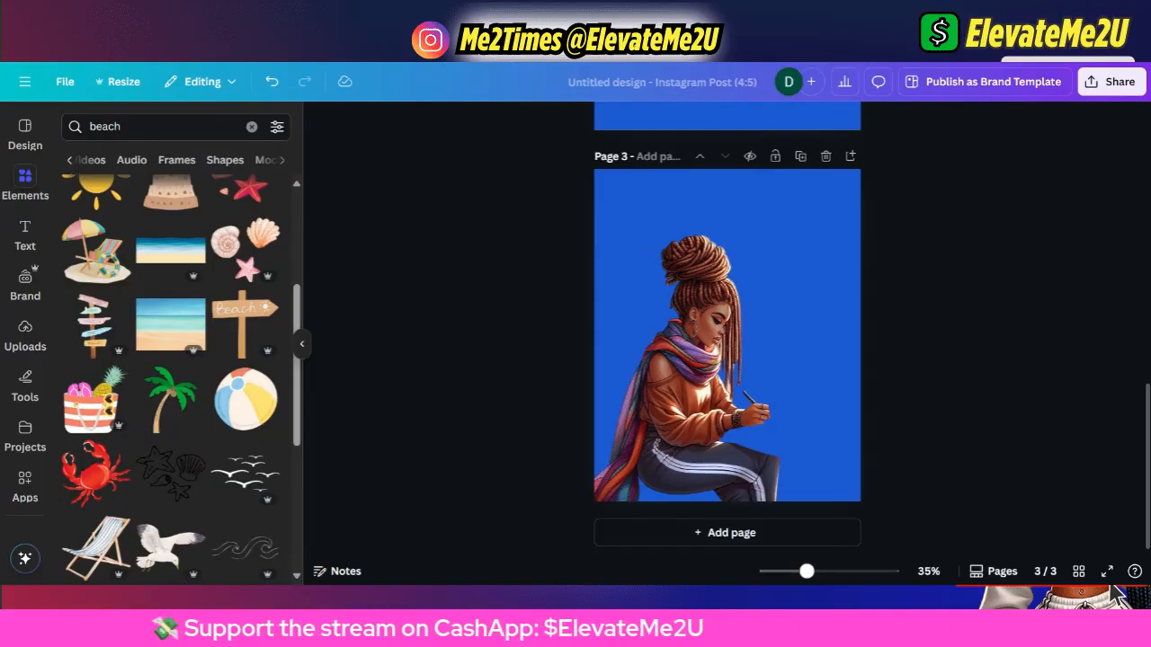
pyautogui.scroll(5, 119, 268)
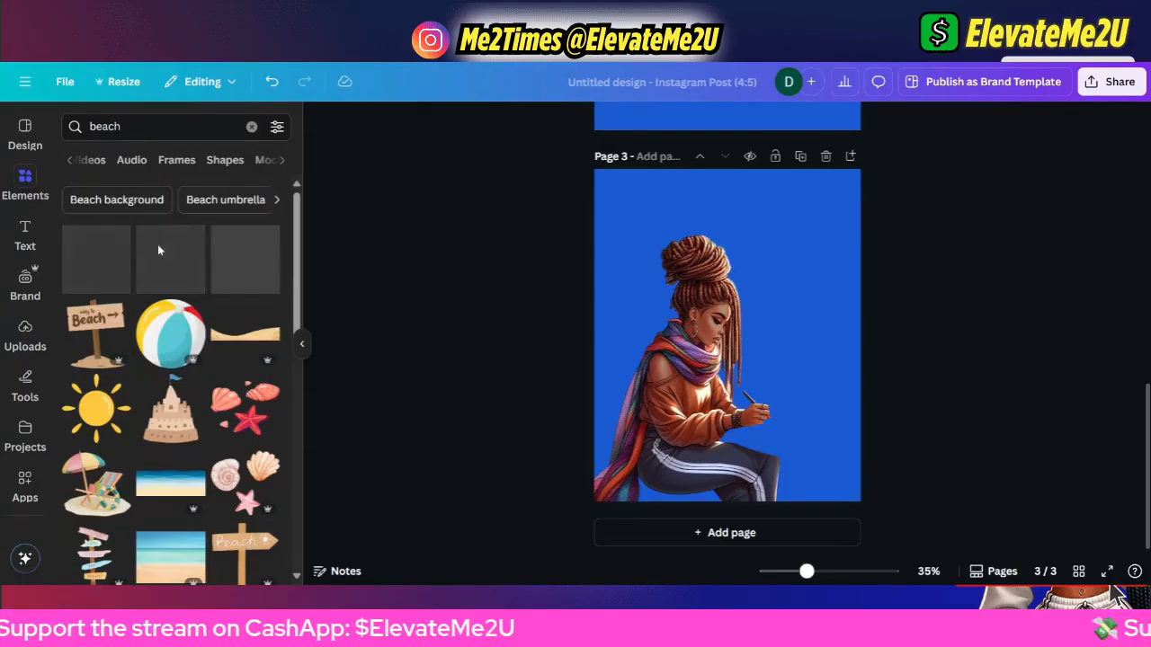
pyautogui.click(68, 160)
pyautogui.click(129, 160)
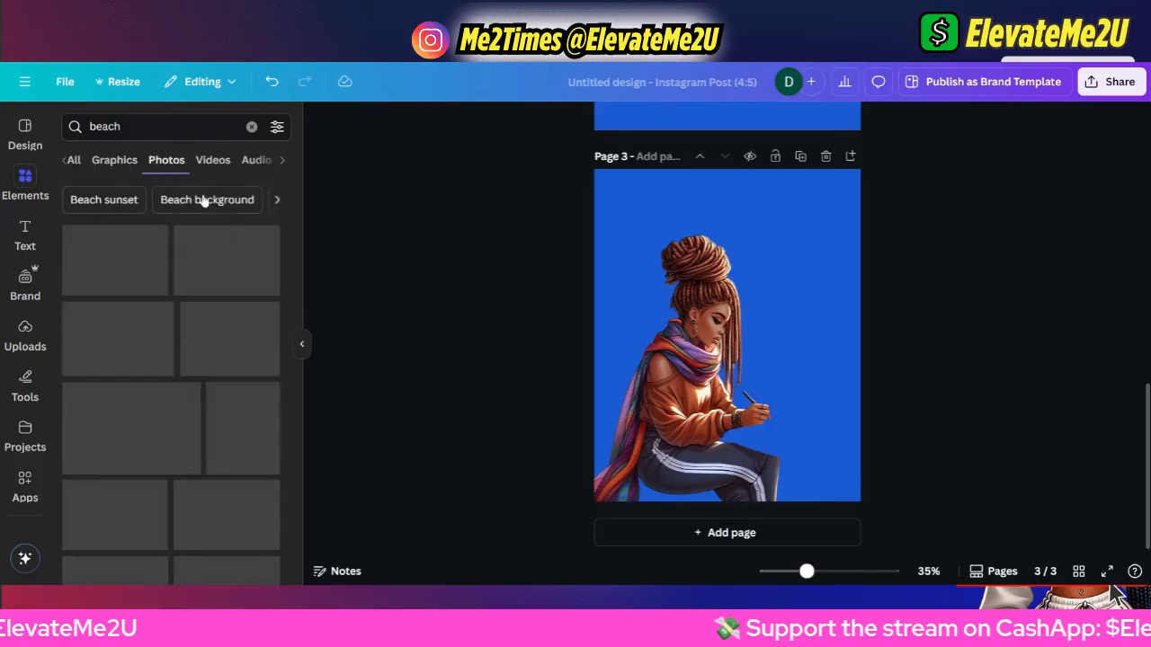
pyautogui.scroll(-2, 189, 353)
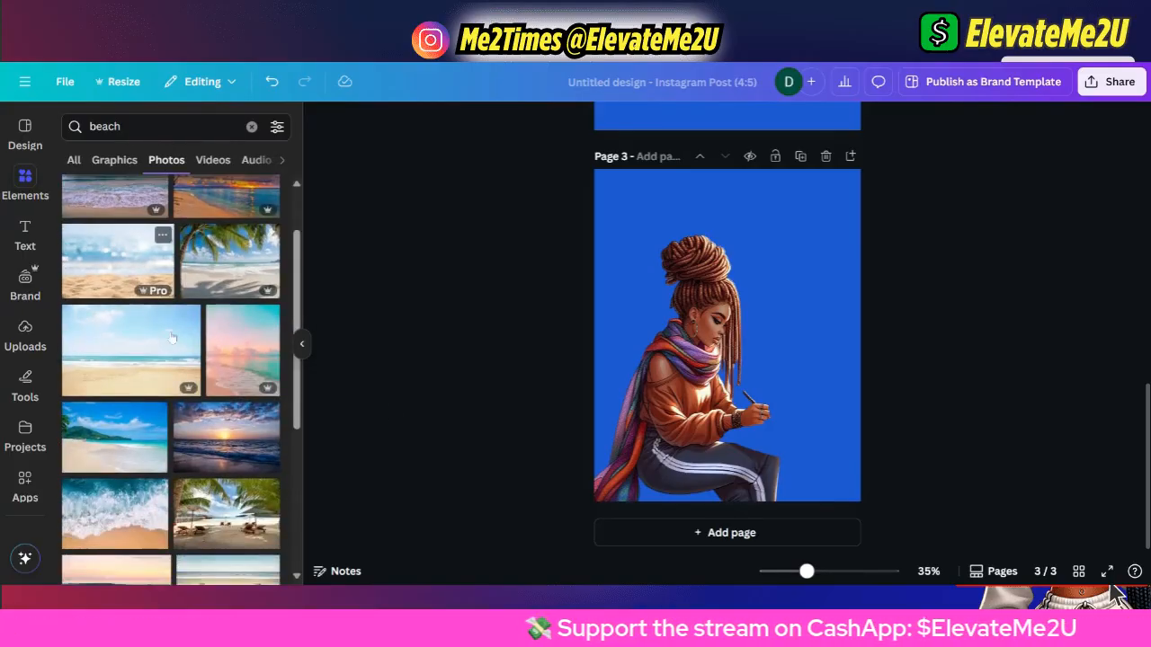
pyautogui.scroll(-5, 188, 352)
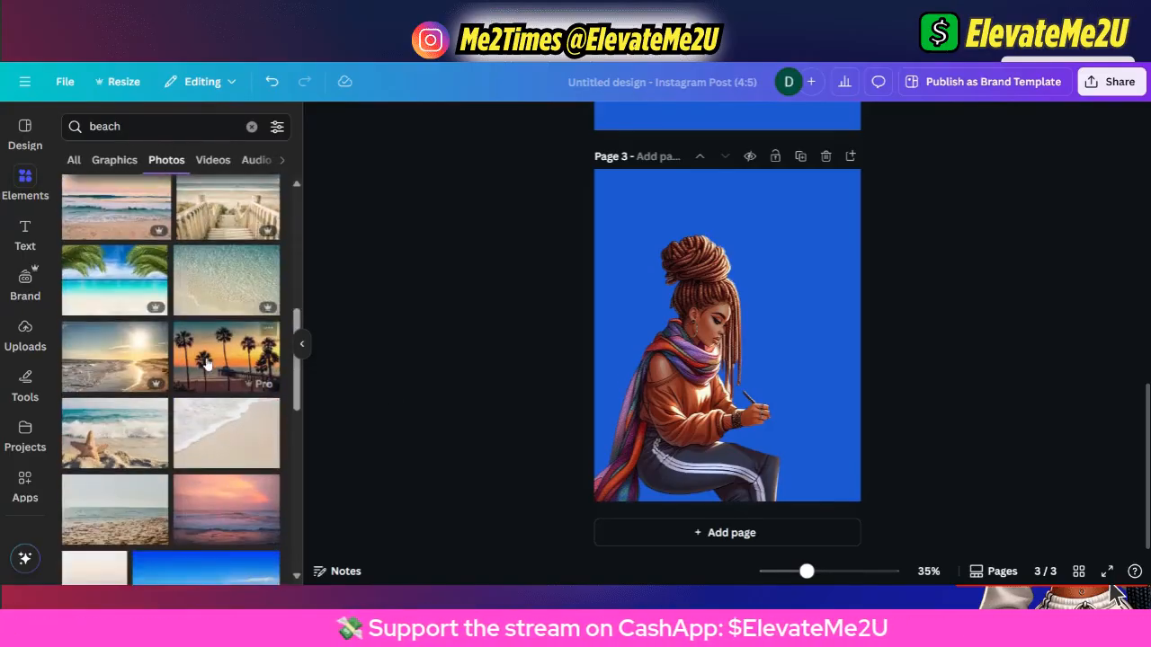
pyautogui.scroll(-5, 206, 360)
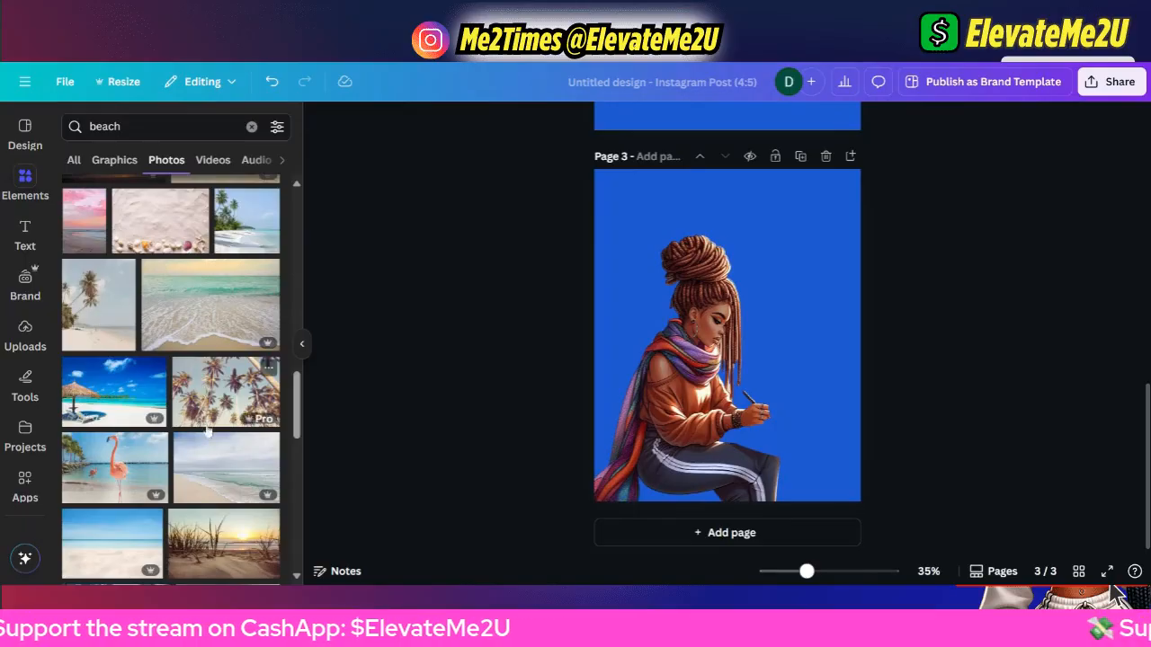
pyautogui.scroll(-1, 206, 434)
pyautogui.scroll(-5, 206, 434)
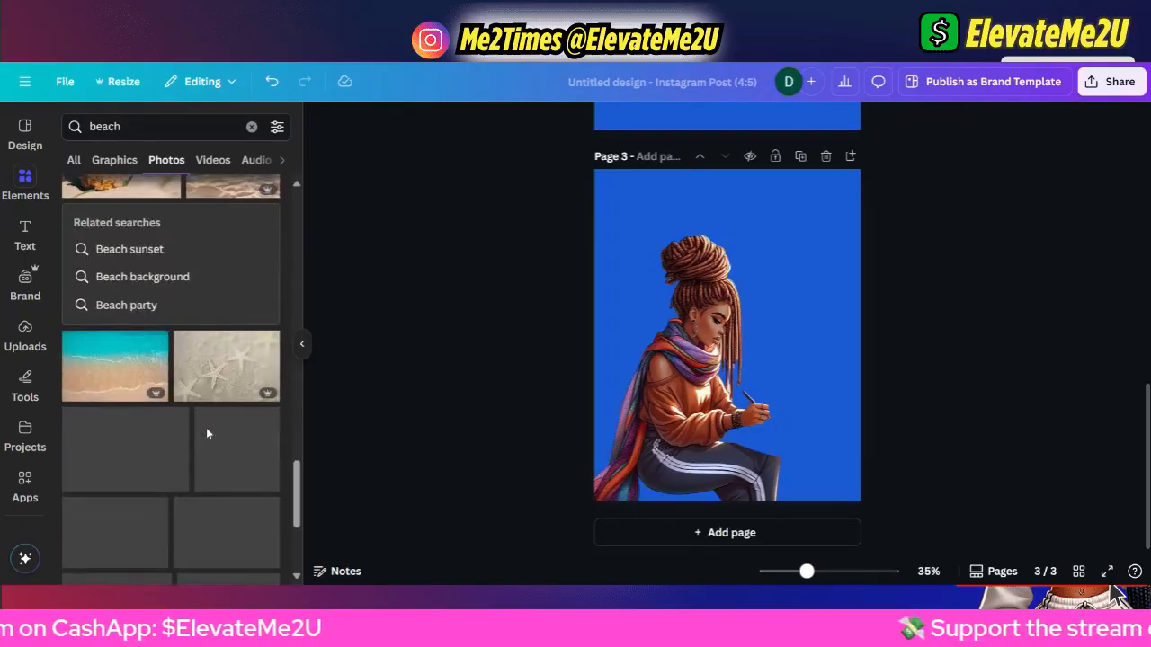
pyautogui.scroll(-4, 207, 434)
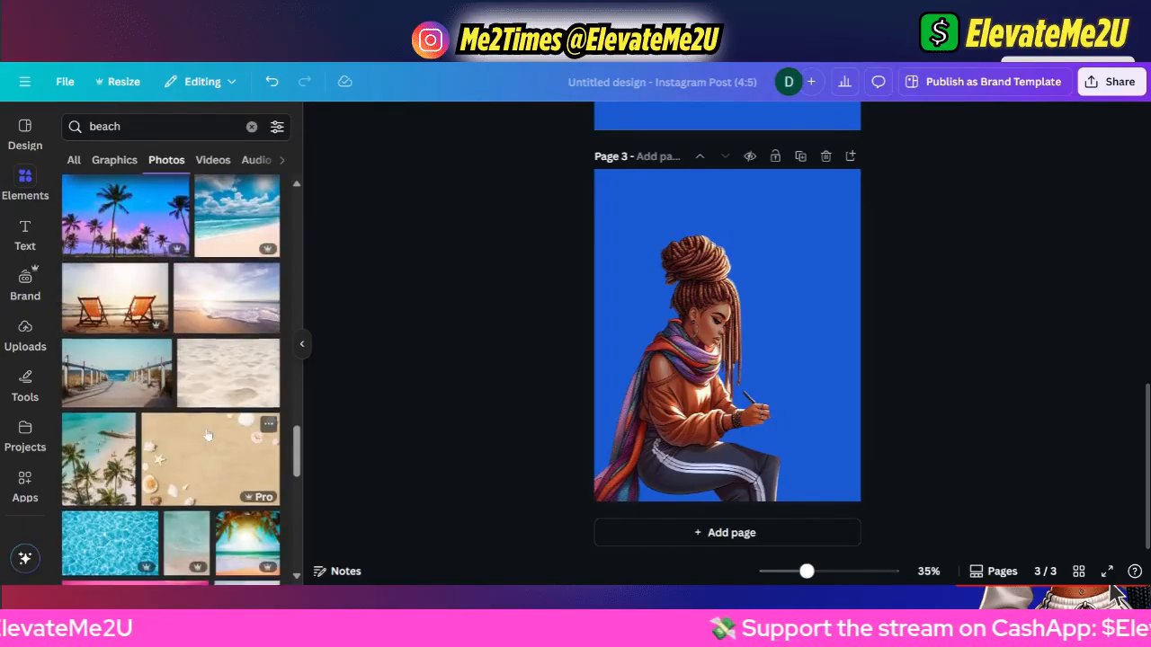
pyautogui.scroll(6, 206, 434)
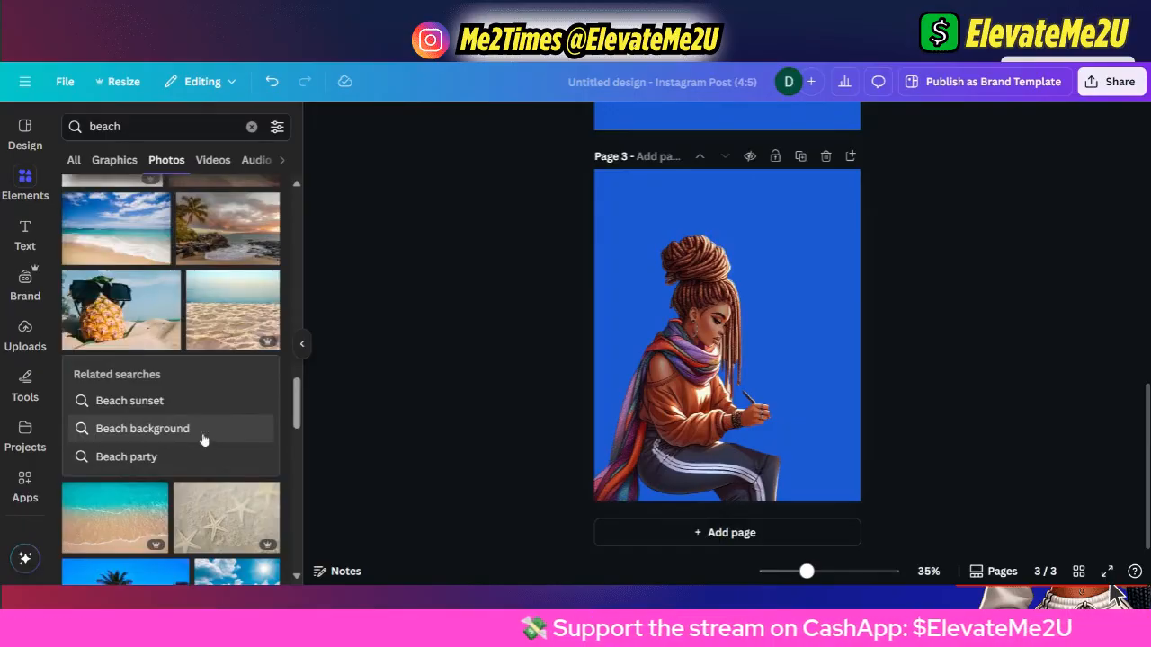
# Switch the photo search to the related term "Beach background" and browse the results.
pyautogui.click(118, 429)
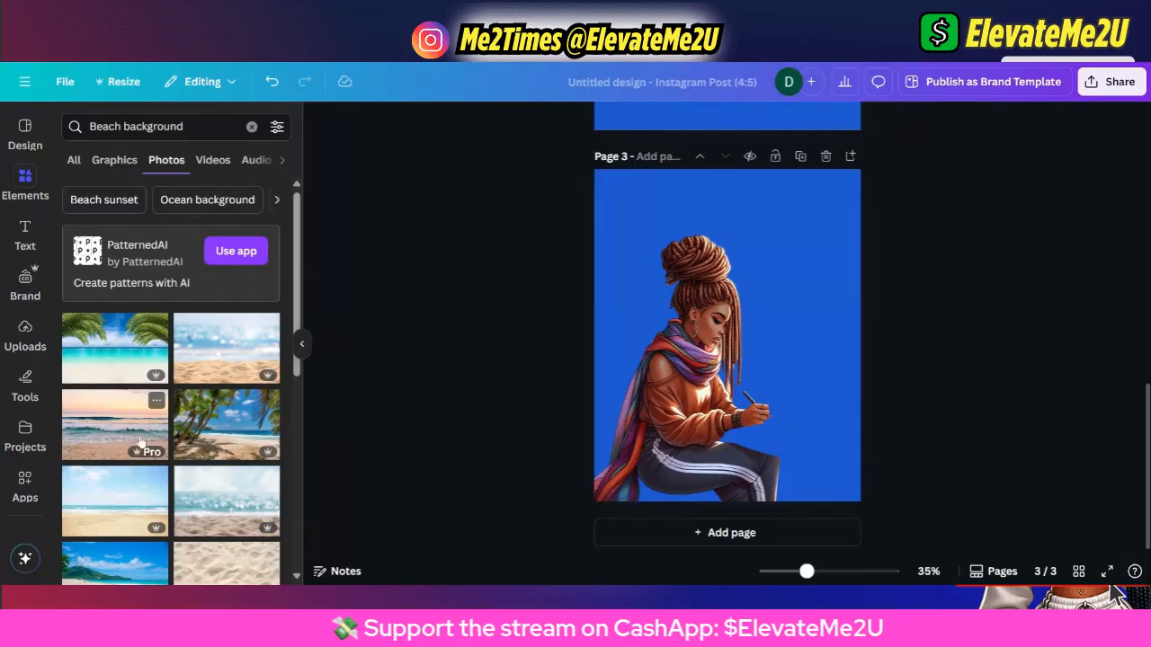
pyautogui.scroll(-3, 141, 442)
pyautogui.scroll(-6, 142, 442)
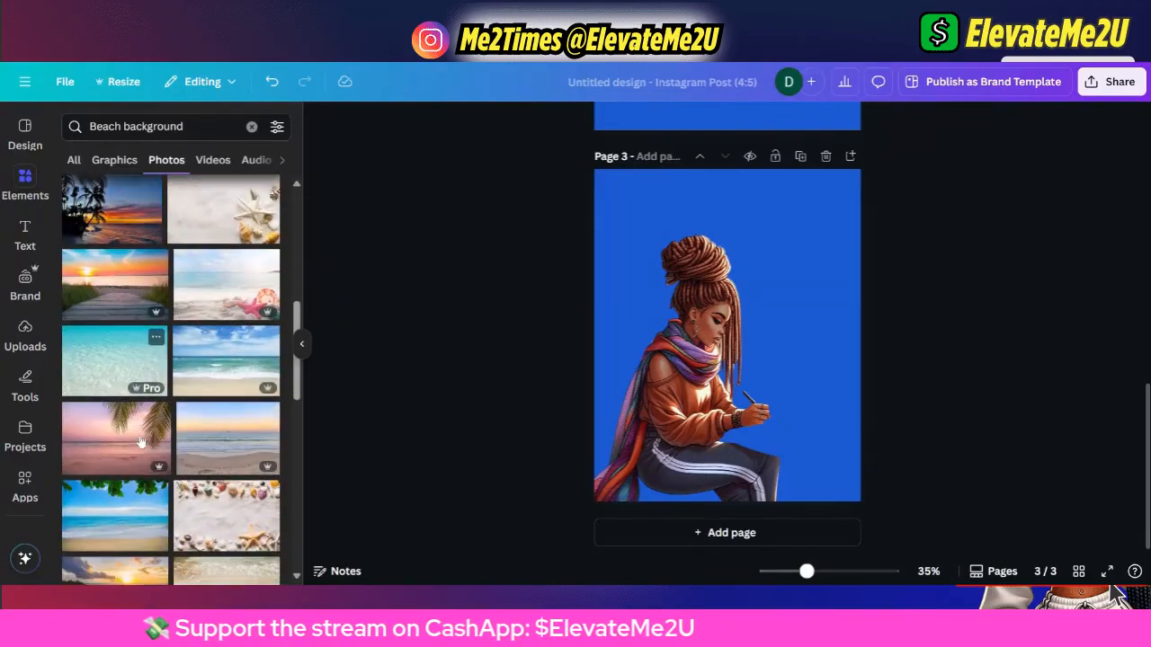
pyautogui.scroll(-5, 141, 442)
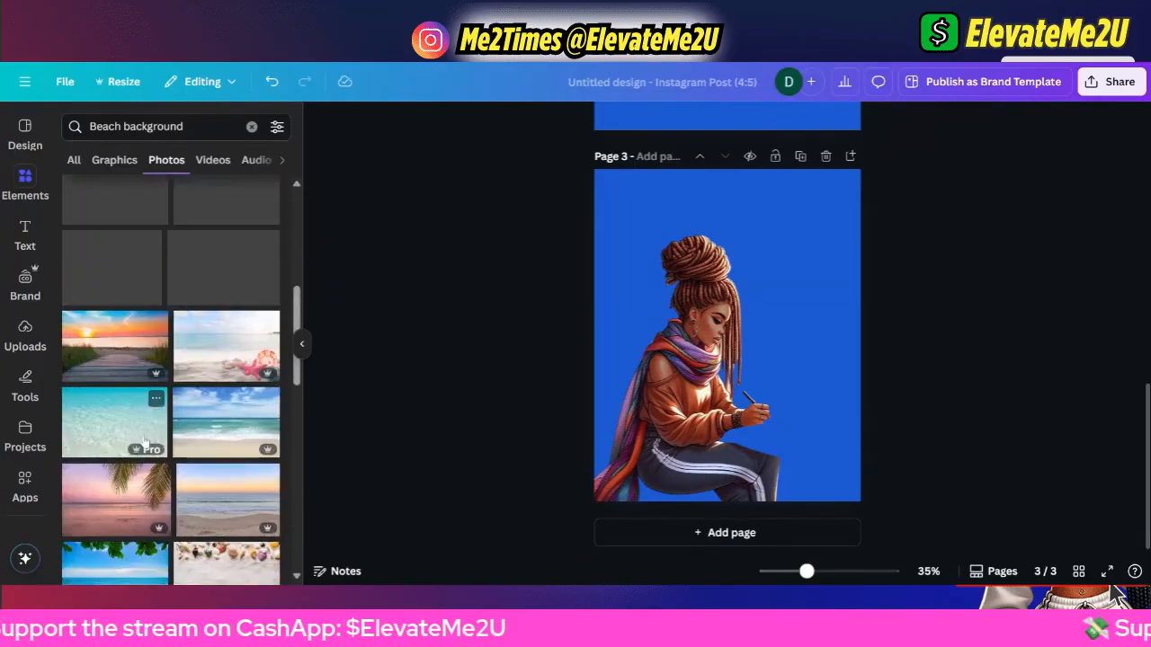
pyautogui.scroll(10, 141, 442)
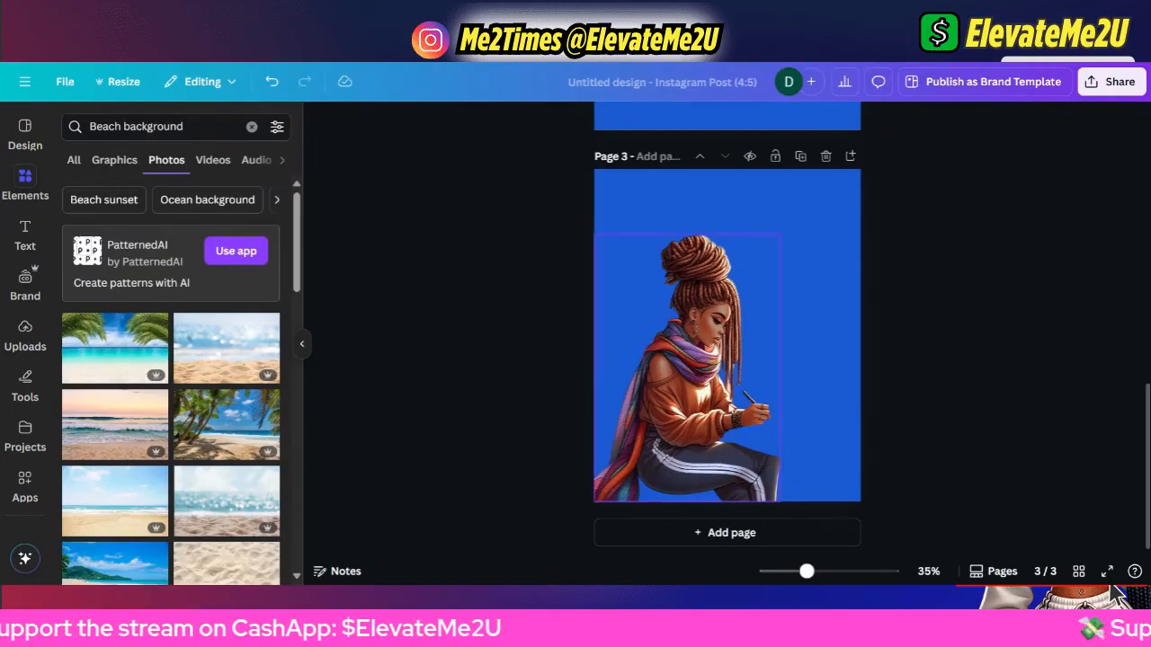
# Set the palm-framed turquoise beach photo as page 3's background and reposition the woman cutout slightly lower and further left, overlapping the page edges.
pyautogui.moveTo(728, 406); pyautogui.dragTo(730, 460)
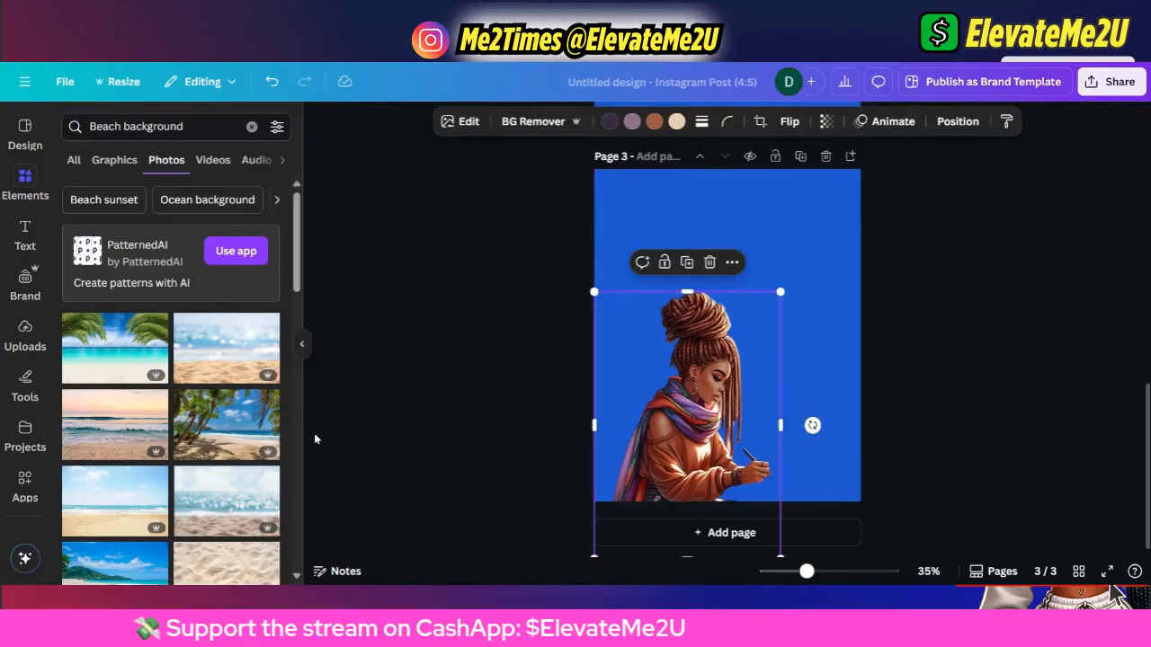
pyautogui.click(115, 348)
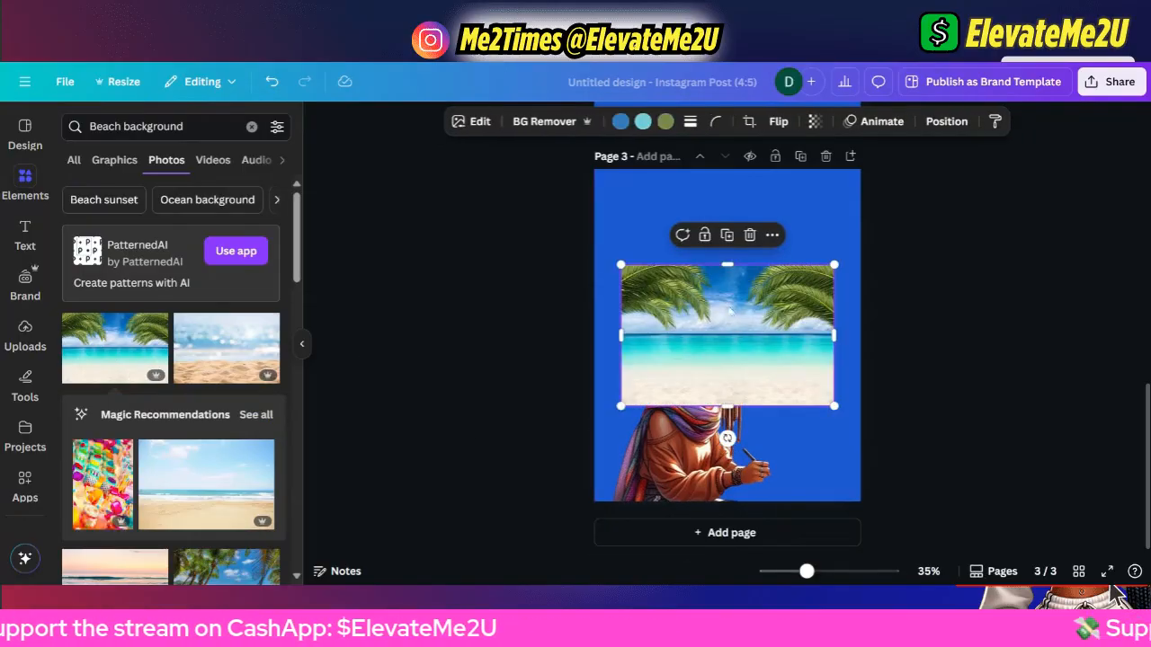
pyautogui.moveTo(745, 287); pyautogui.dragTo(707, 221)
pyautogui.rightClick(707, 240)
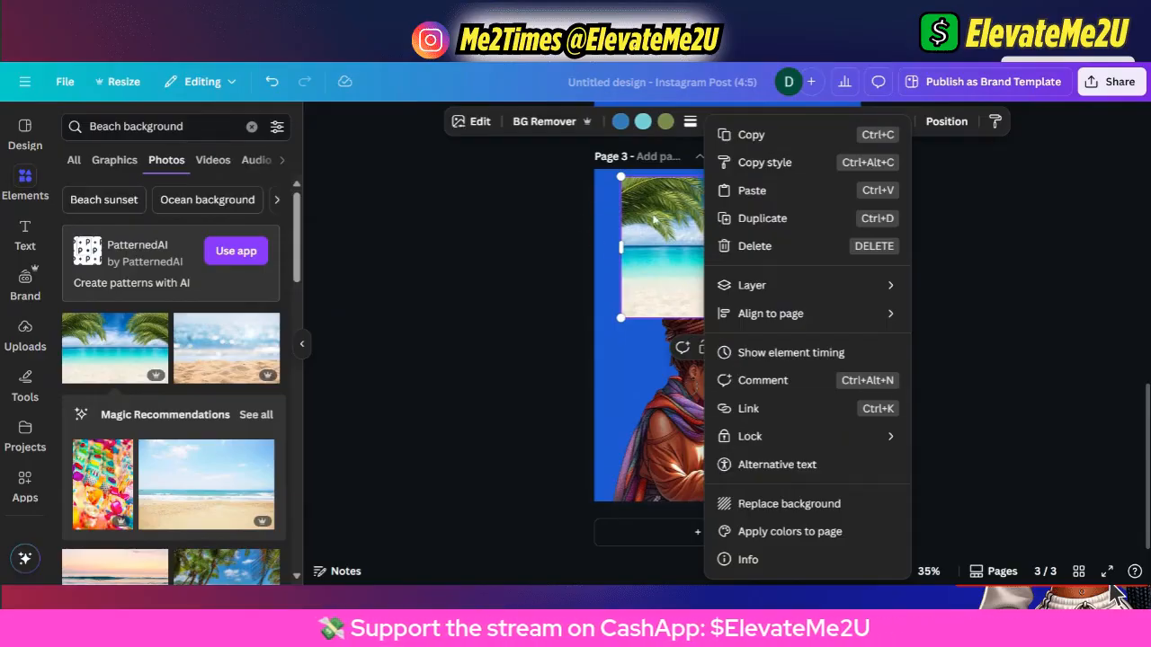
pyautogui.click(609, 236)
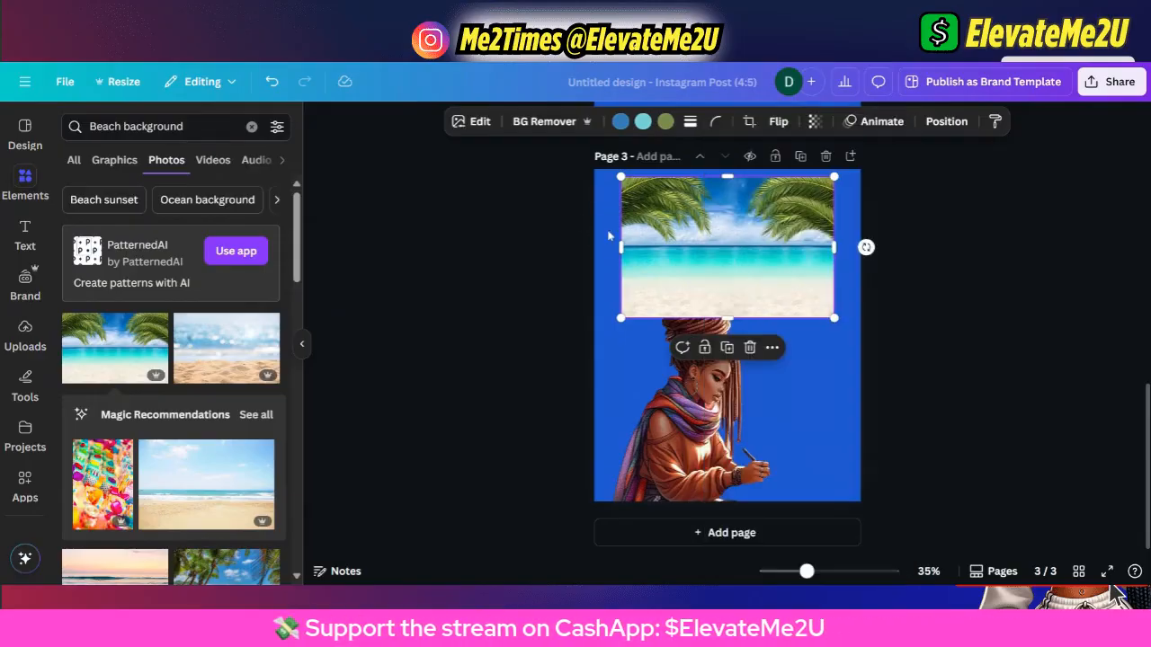
pyautogui.rightClick(678, 223)
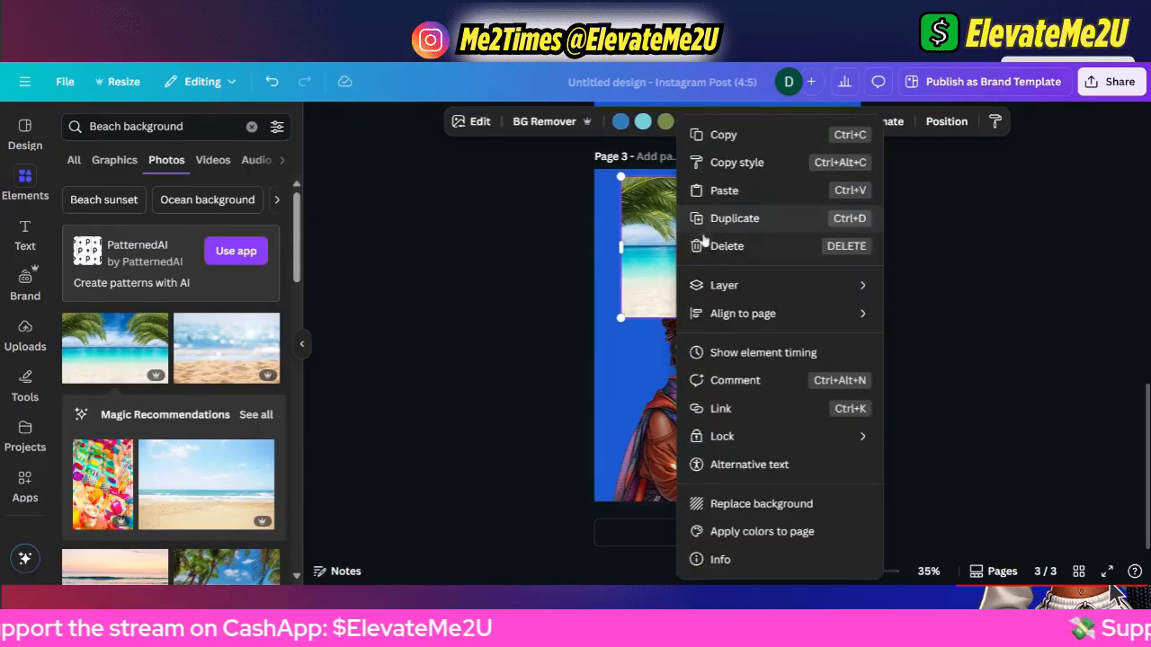
pyautogui.click(850, 517)
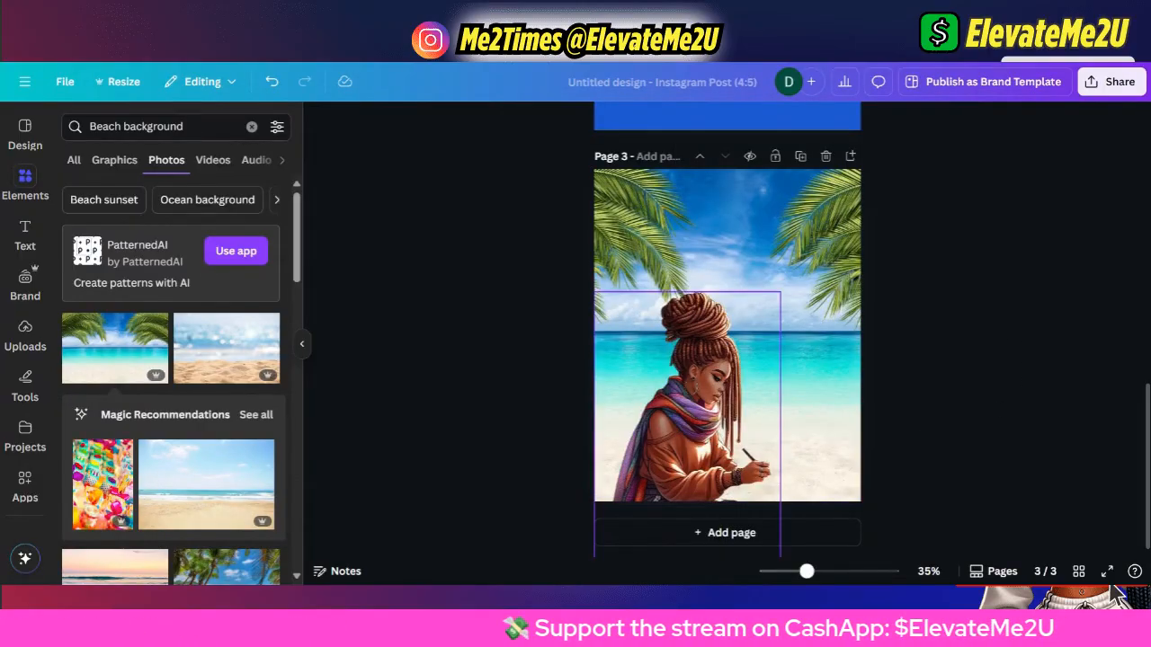
pyautogui.moveTo(720, 440); pyautogui.dragTo(706, 406)
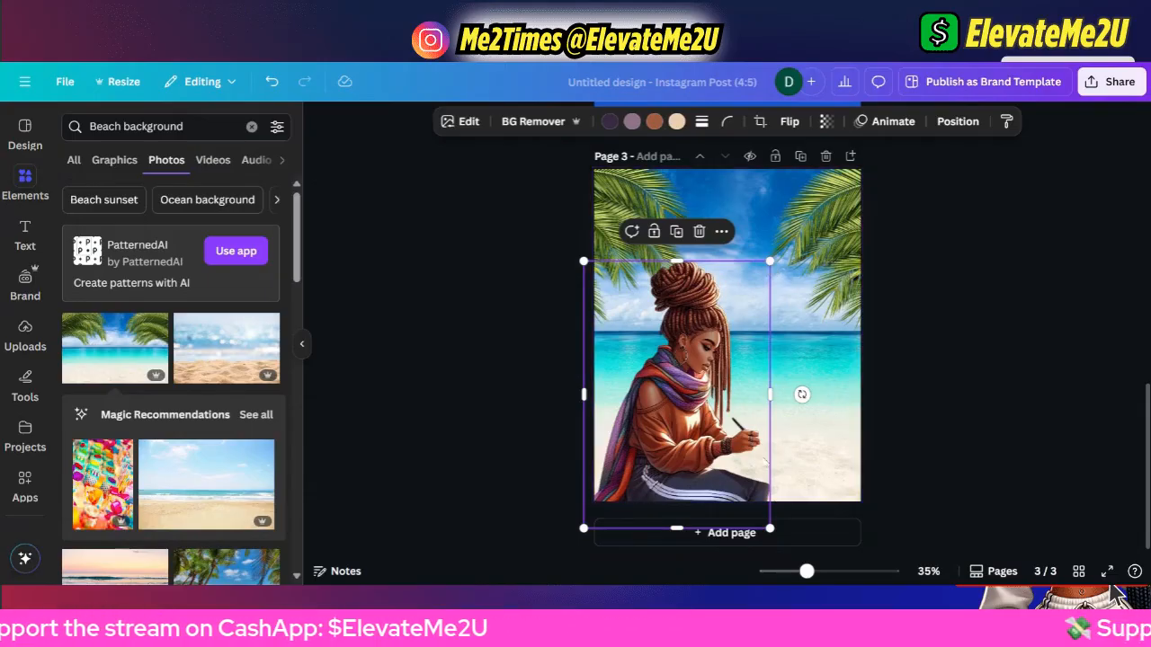
pyautogui.click(902, 421)
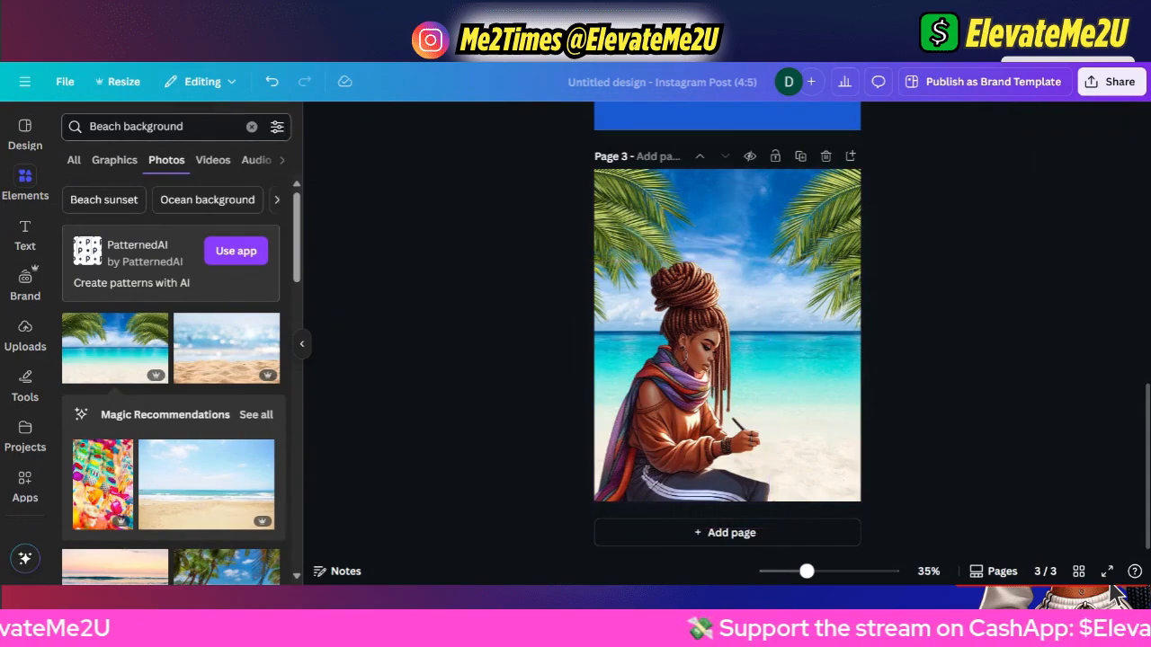
# Search the elements for "desk" and browse the matching graphics.
pyautogui.click(135, 126)
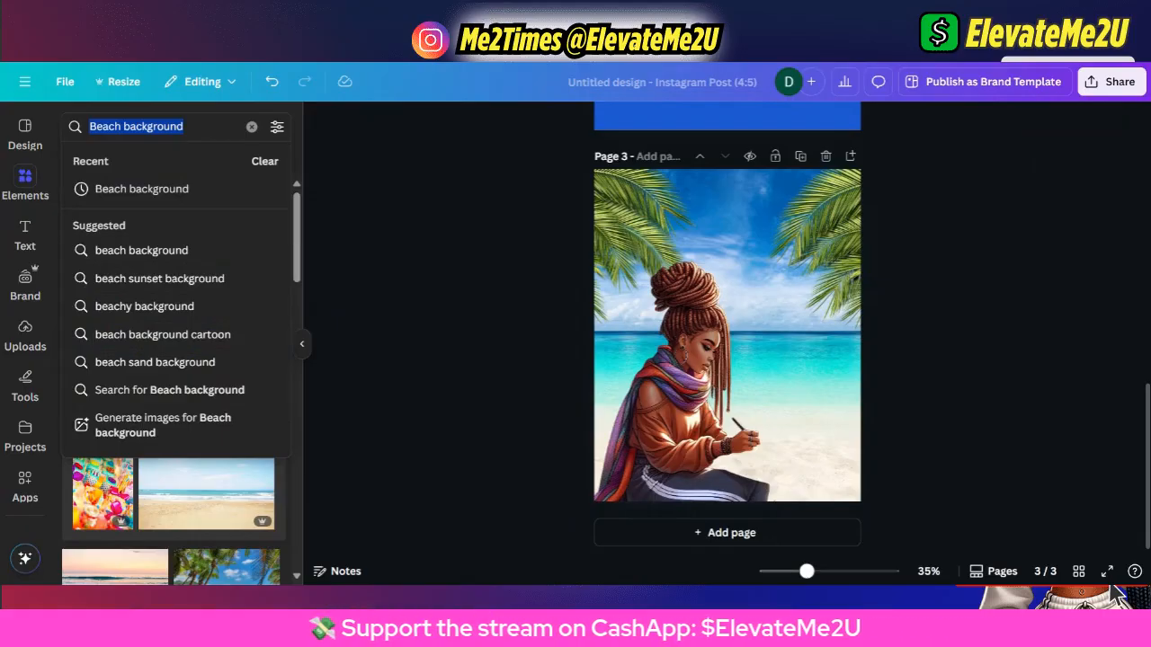
pyautogui.write('desk')
pyautogui.press('Return')
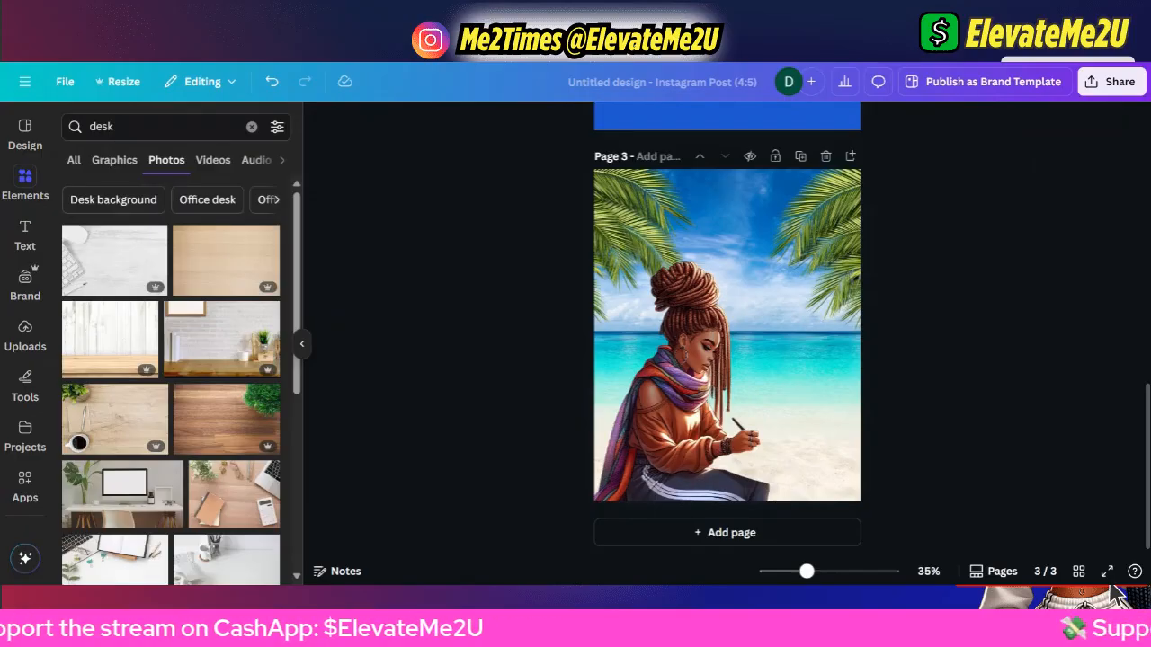
pyautogui.click(135, 160)
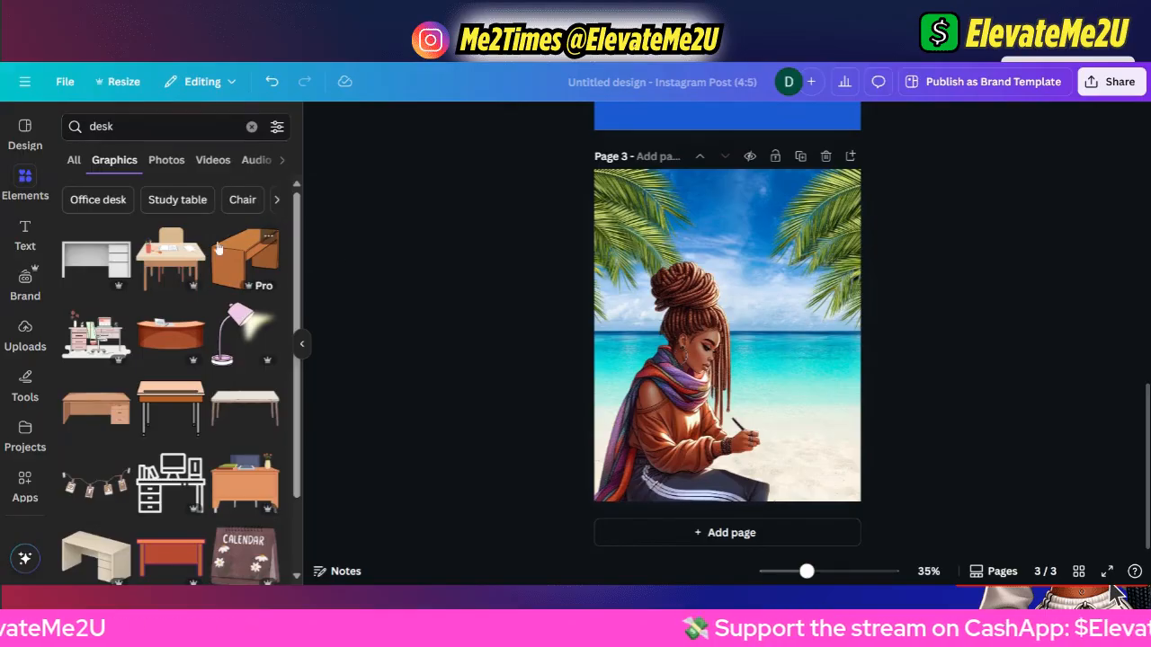
pyautogui.scroll(-2, 238, 285)
pyautogui.scroll(2, 238, 285)
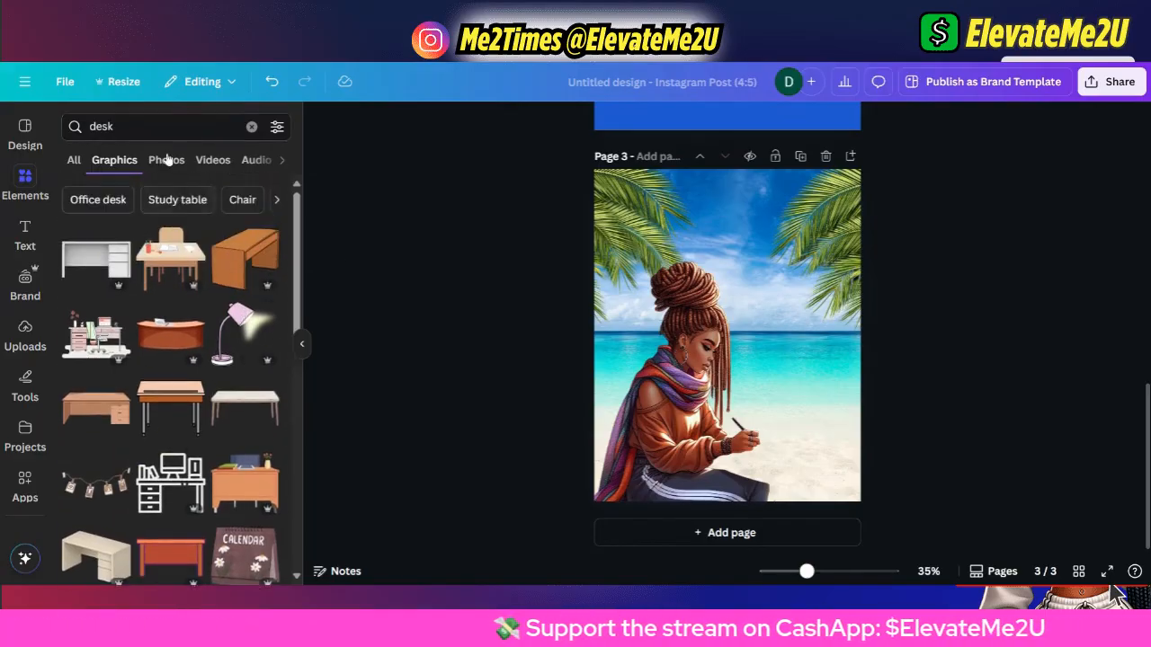
# Search the element graphics for "picnic" and browse the results for something to place in front of the woman.
pyautogui.click(162, 126)
pyautogui.hotkey('ctrl', 'a')
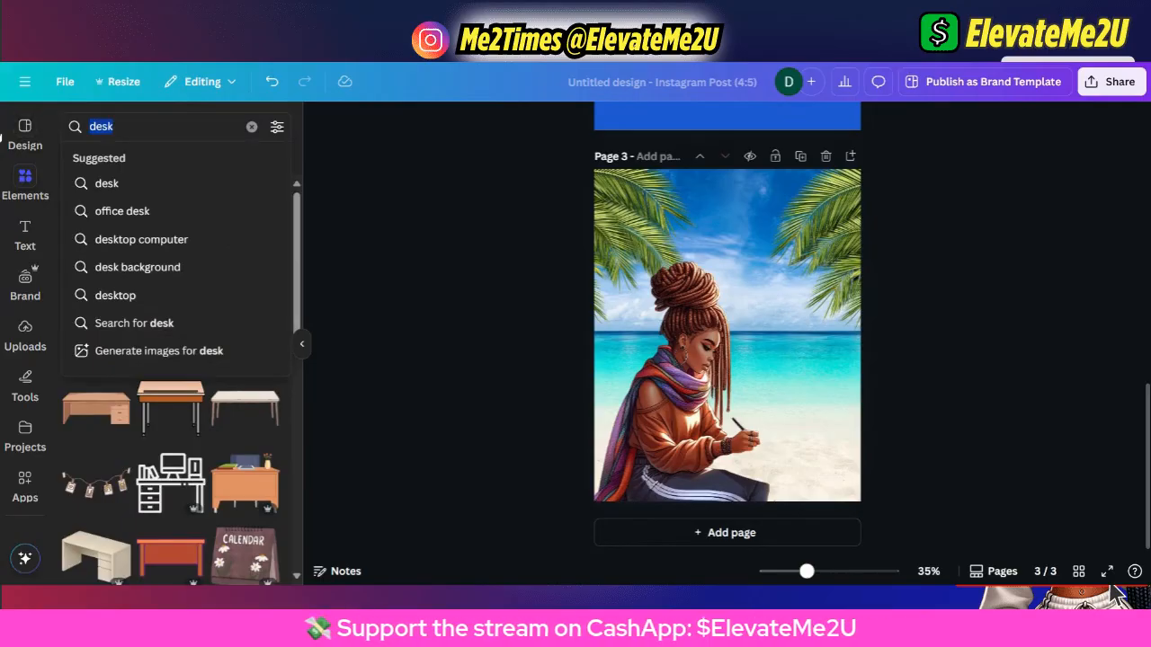
pyautogui.write('pininc')
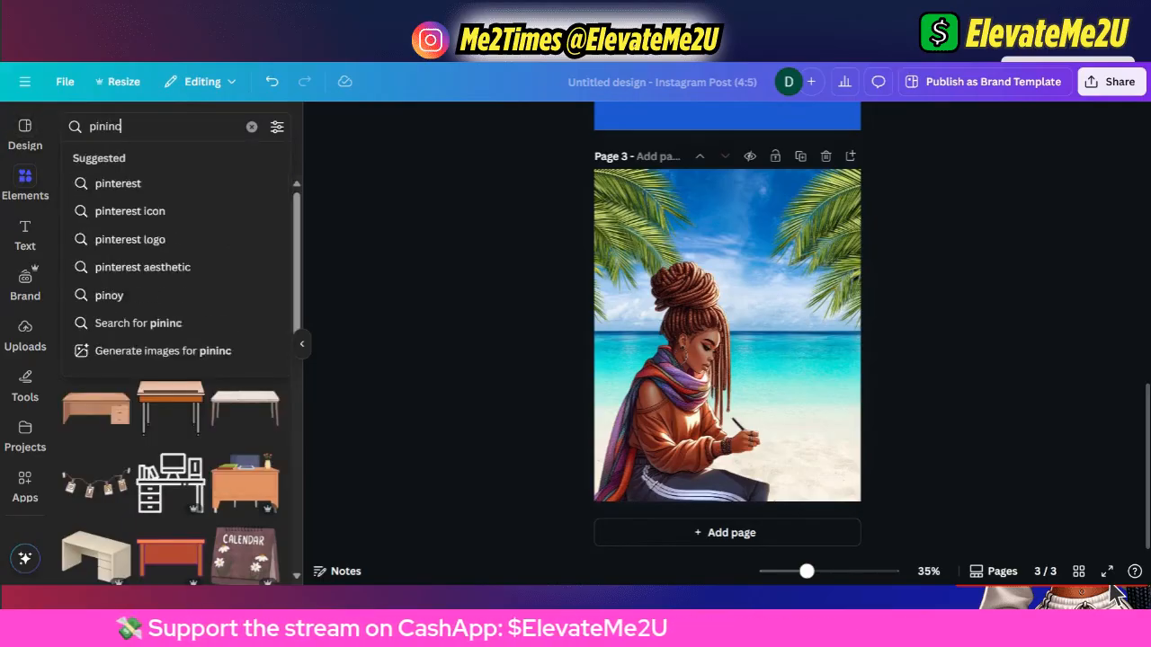
pyautogui.press('BackSpace')
pyautogui.press('BackSpace')
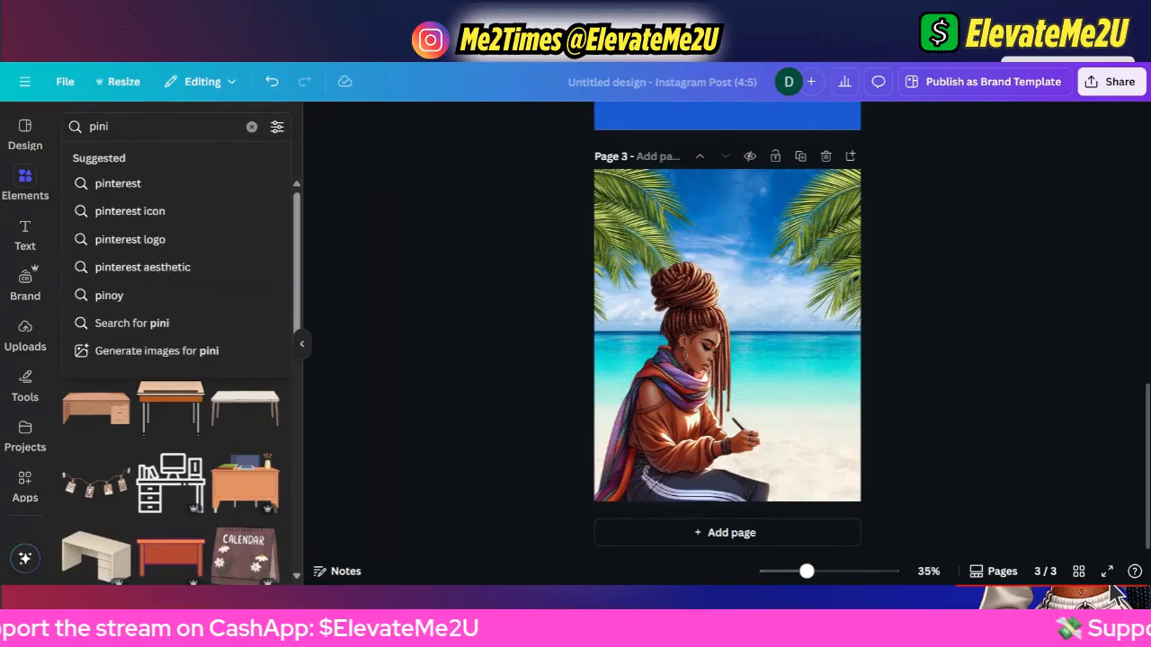
pyautogui.press('BackSpace')
pyautogui.press('BackSpace')
pyautogui.press('BackSpace')
pyautogui.press('BackSpace')
pyautogui.write('p')
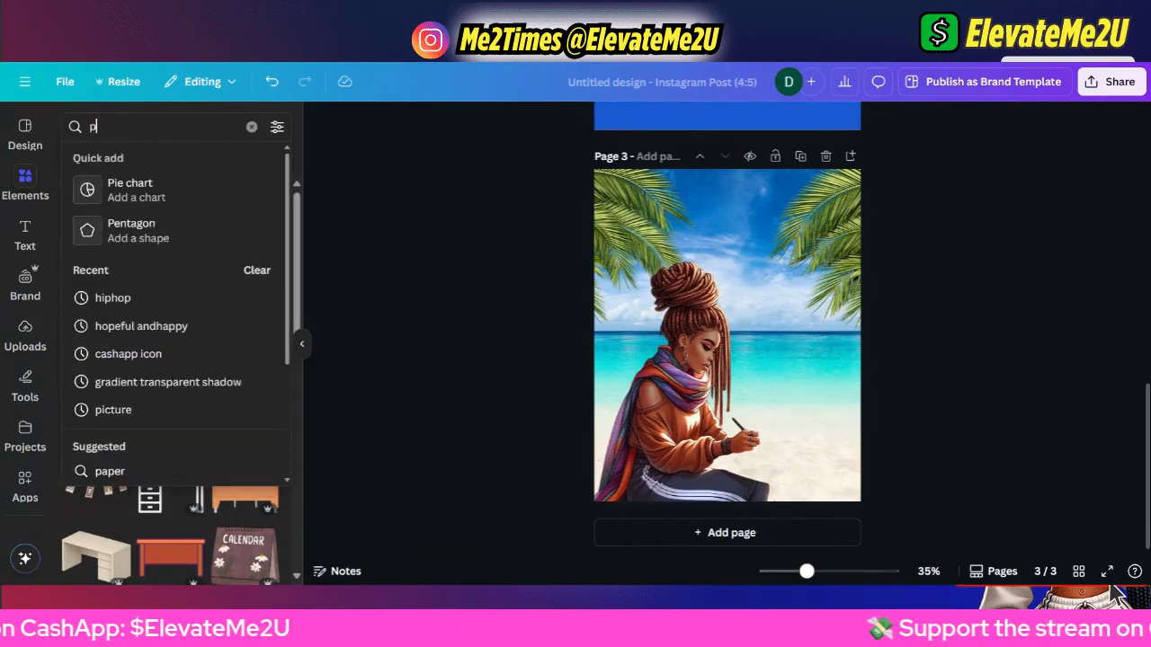
pyautogui.write('icnic')
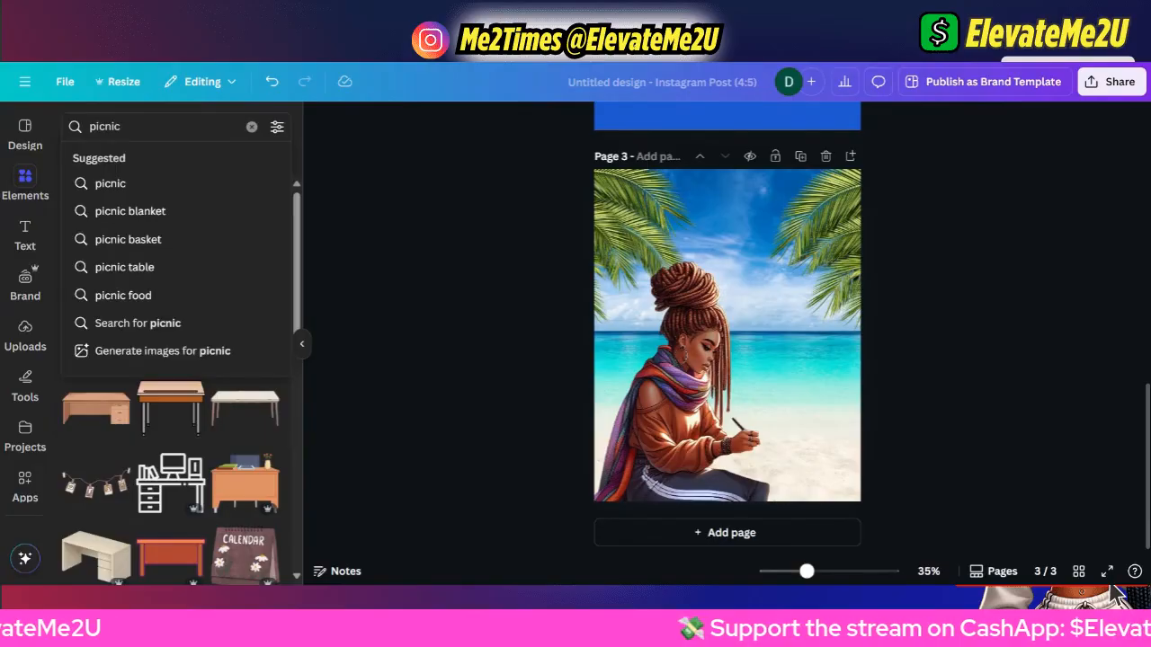
pyautogui.press('Return')
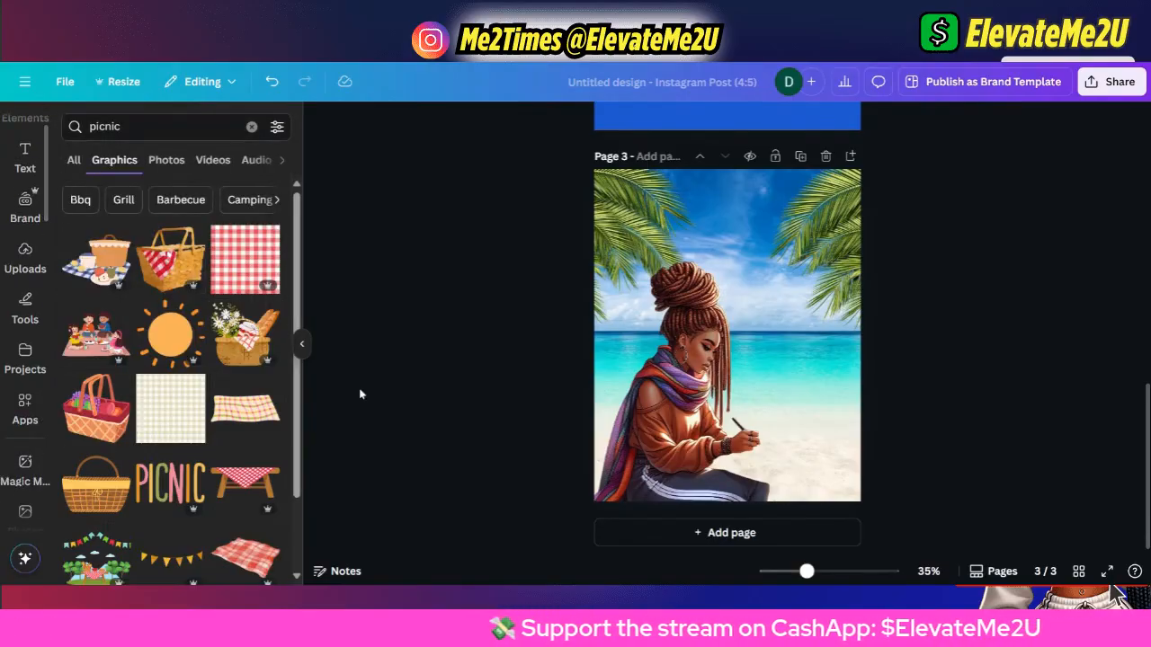
pyautogui.scroll(-5, 219, 445)
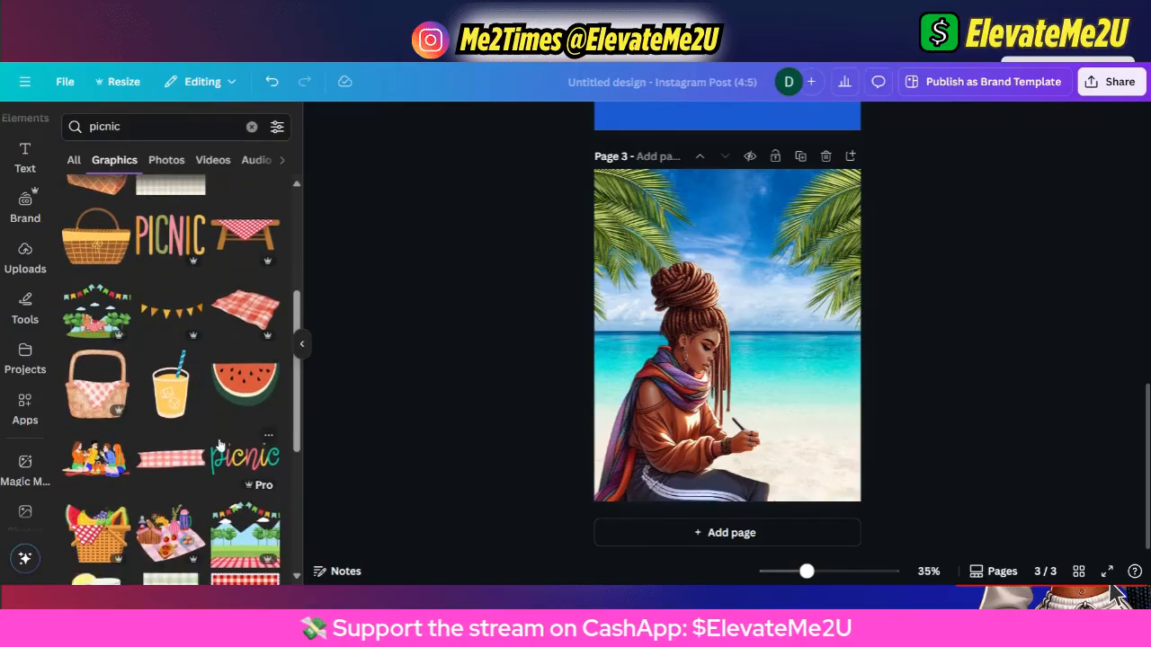
pyautogui.scroll(-10, 220, 445)
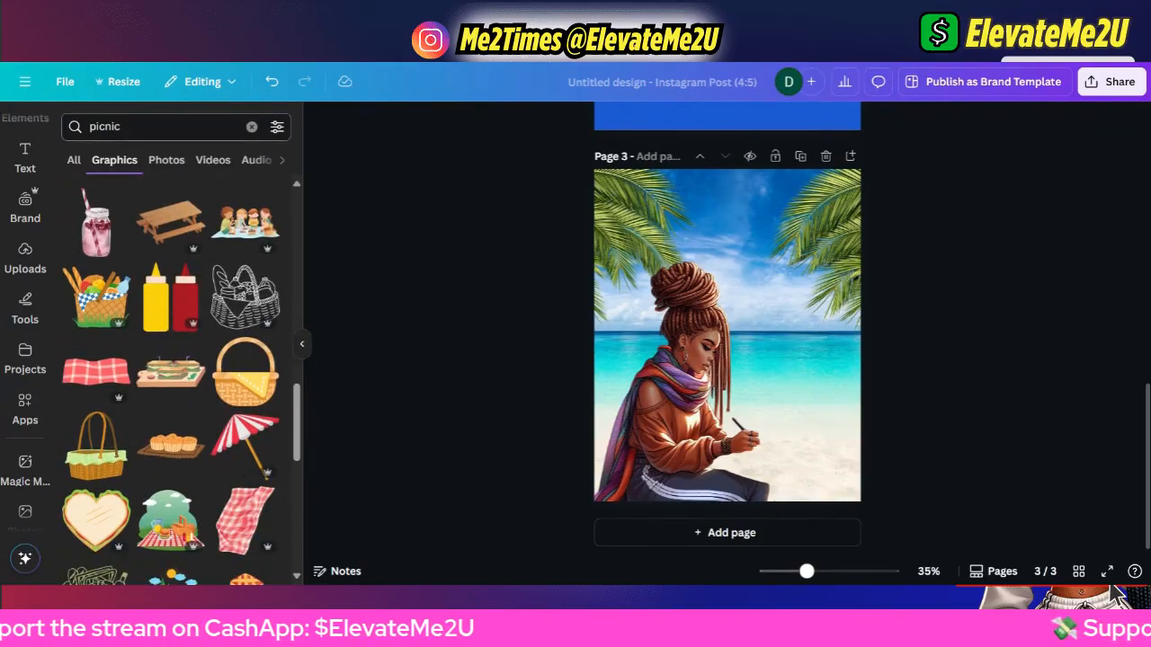
# Search the graphics for "desk" again and add the plain brown angled wooden table to page 3.
pyautogui.click(104, 126)
pyautogui.write('des')
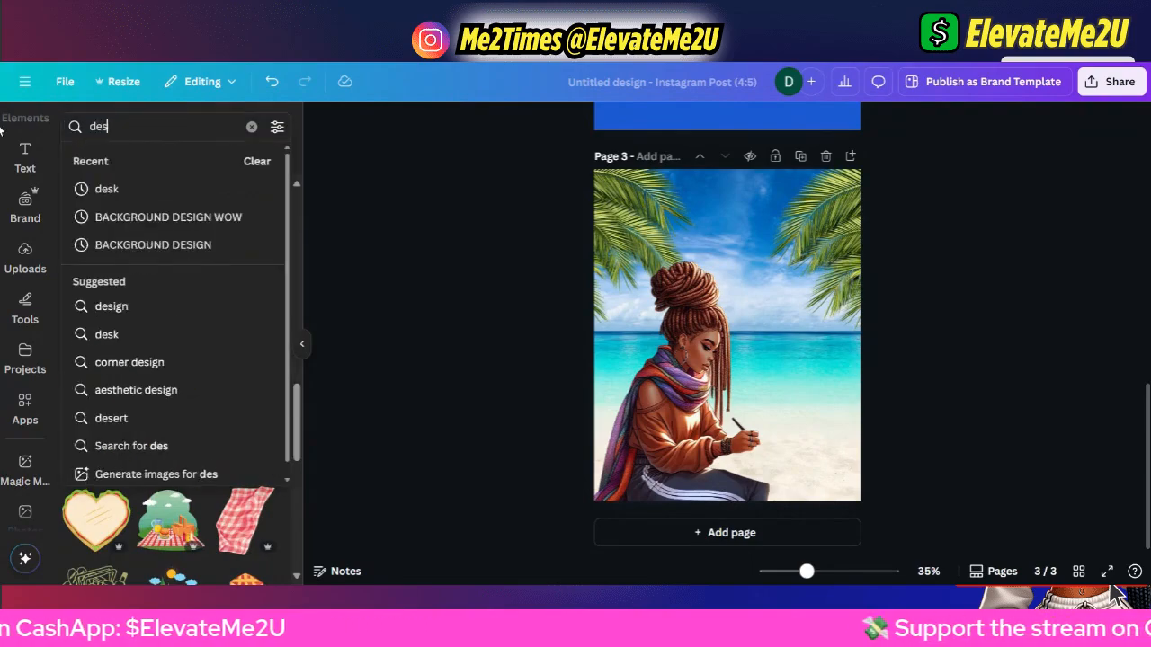
pyautogui.write('k')
pyautogui.press('Return')
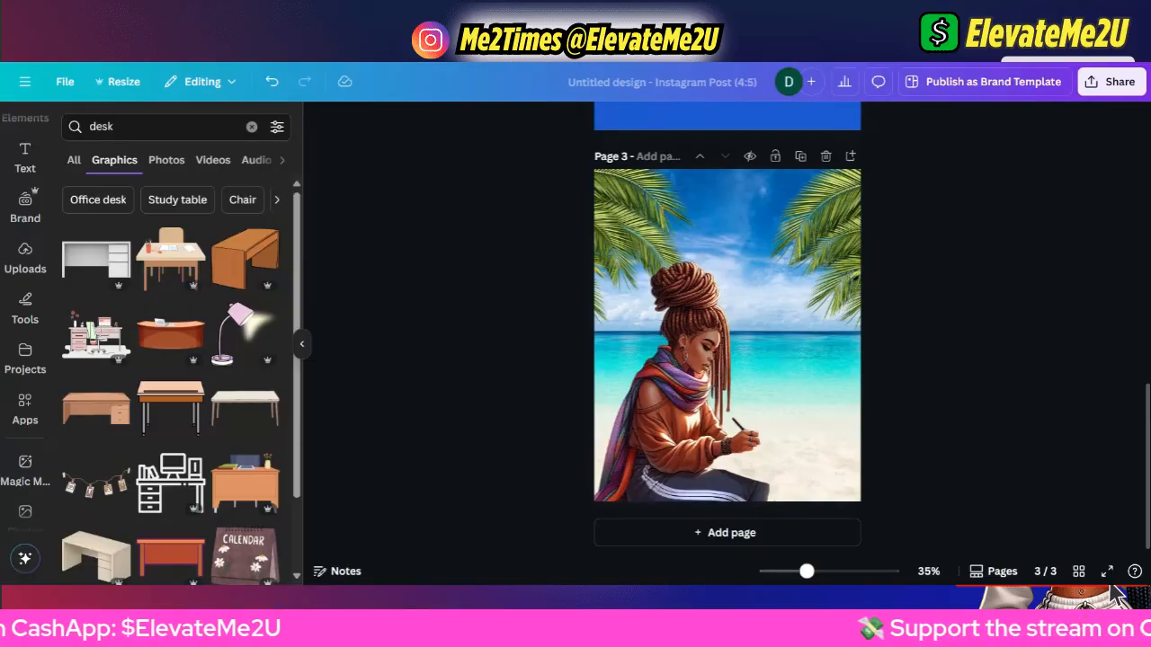
pyautogui.scroll(-10, 174, 443)
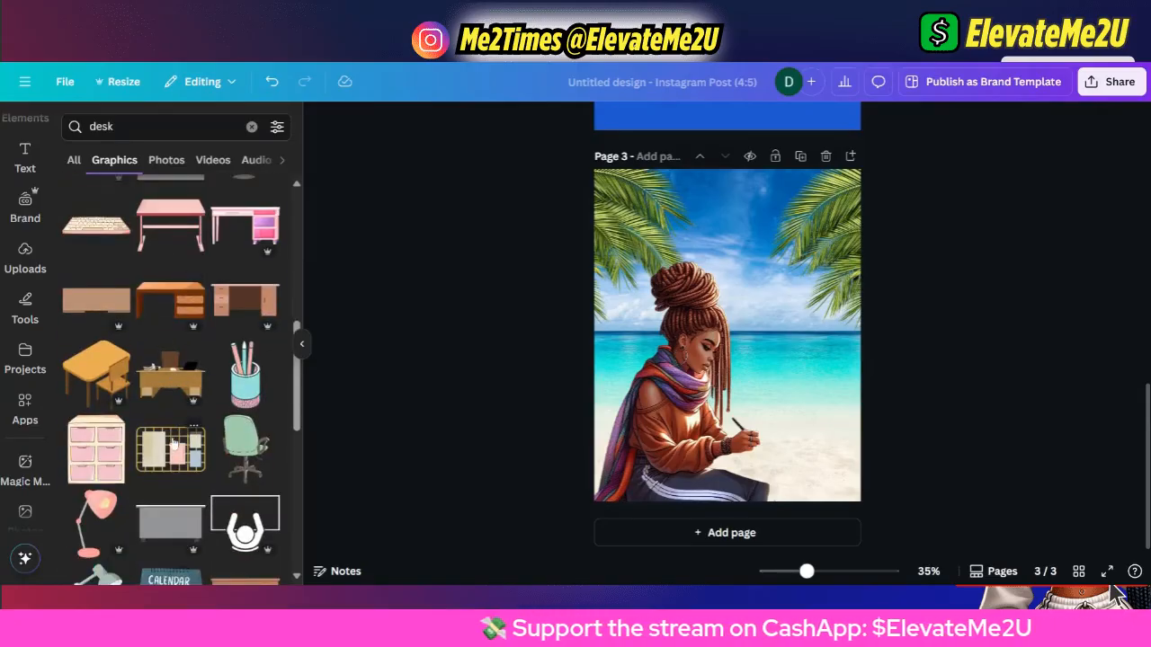
pyautogui.scroll(3, 173, 443)
pyautogui.scroll(-10, 177, 443)
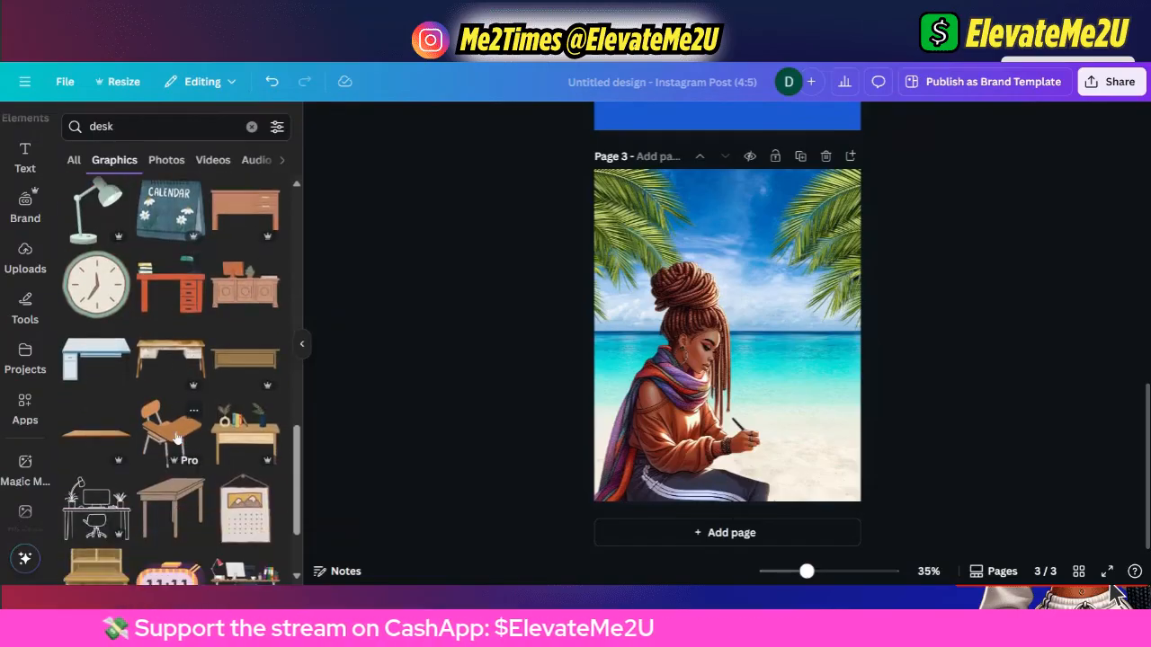
pyautogui.scroll(-2, 177, 438)
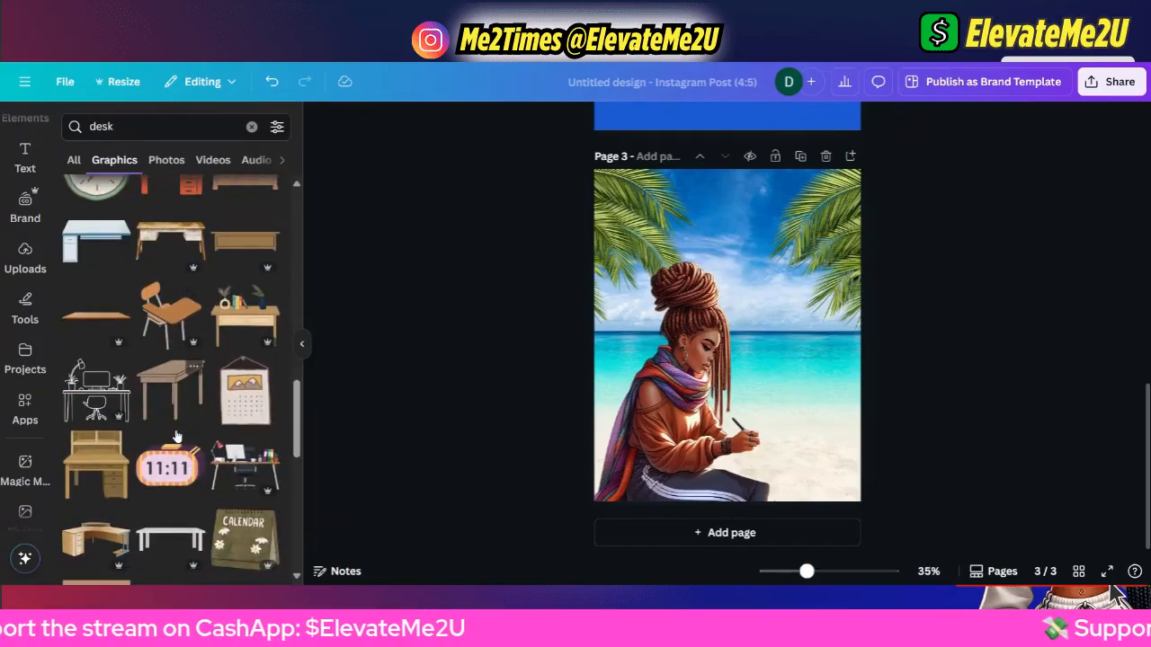
pyautogui.click(171, 385)
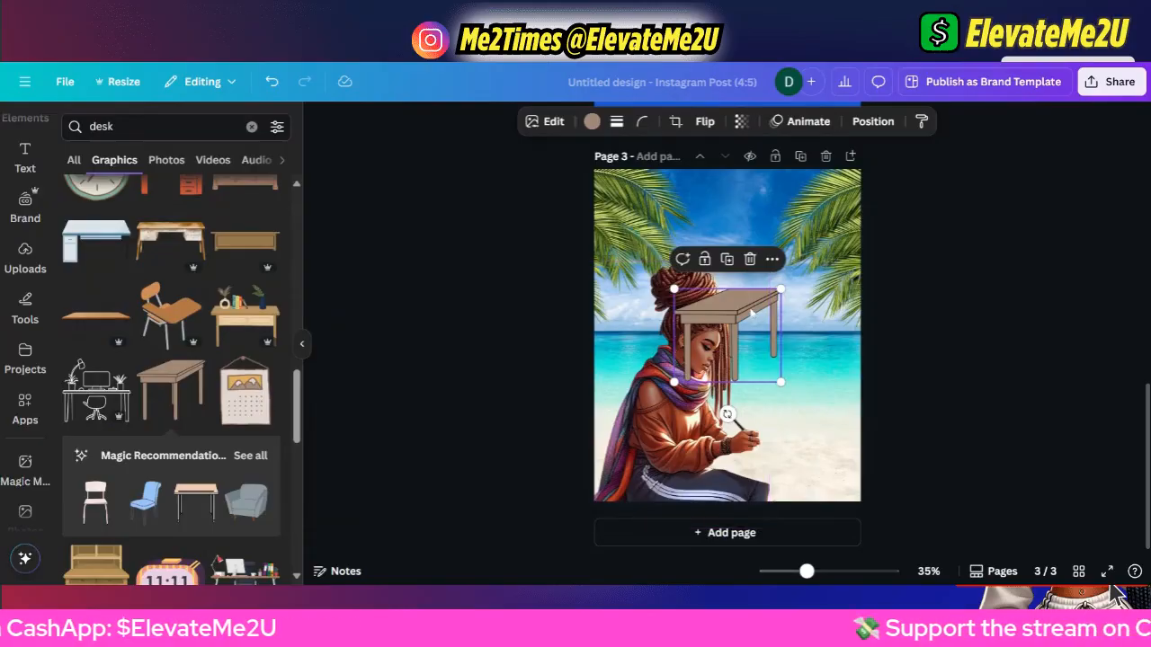
# Enlarge the table and place it at page 3's lower right in front of the woman, raising the woman cutout slightly.
pyautogui.moveTo(751, 312); pyautogui.dragTo(861, 440)
pyautogui.moveTo(772, 484); pyautogui.dragTo(815, 393)
pyautogui.click(917, 359)
pyautogui.click(683, 358)
pyautogui.moveTo(684, 358)
pyautogui.mouseDown()
pyautogui.moveTo(688, 324)
pyautogui.moveTo(694, 347)
pyautogui.mouseUp()
pyautogui.moveTo(798, 404); pyautogui.dragTo(753, 414)
pyautogui.click(903, 393)
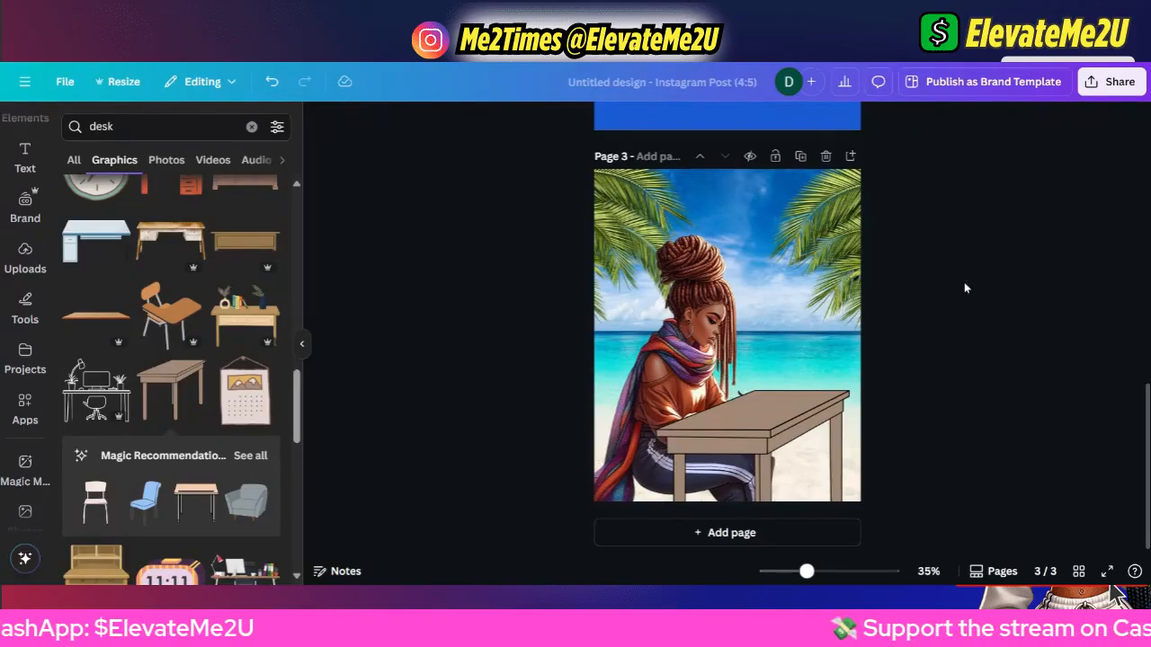
pyautogui.click(798, 435)
pyautogui.moveTo(710, 416); pyautogui.dragTo(775, 415)
# Flip the woman cutout horizontally and swap sides, with her at the page's right edge and the table at the left.
pyautogui.click(663, 381)
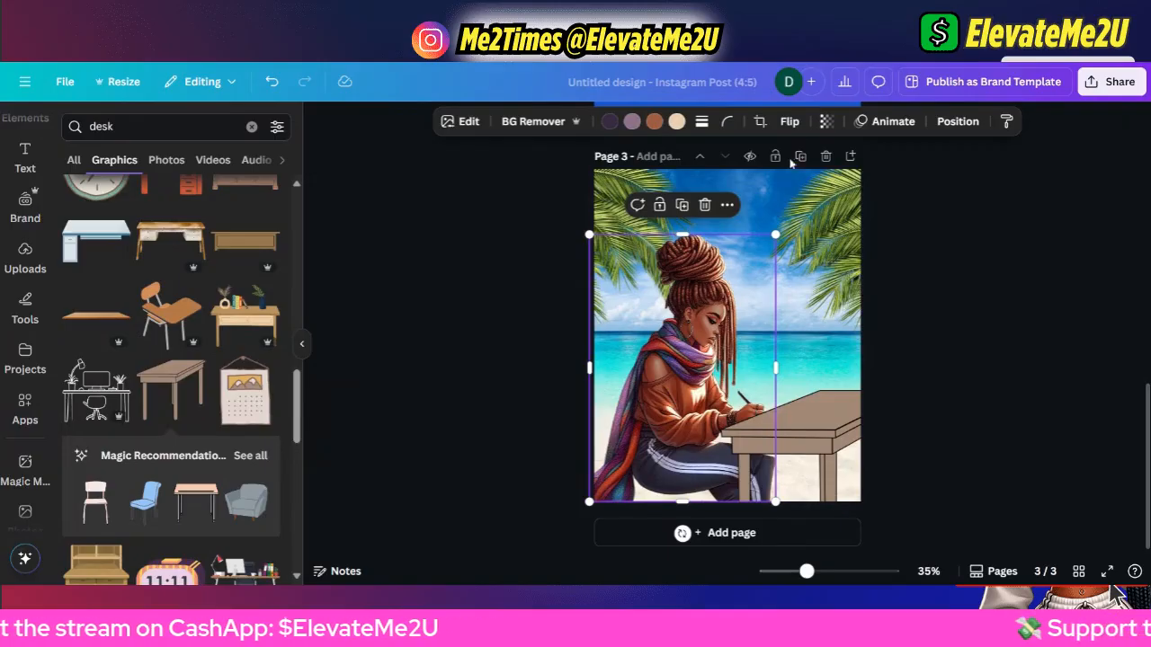
pyautogui.click(789, 123)
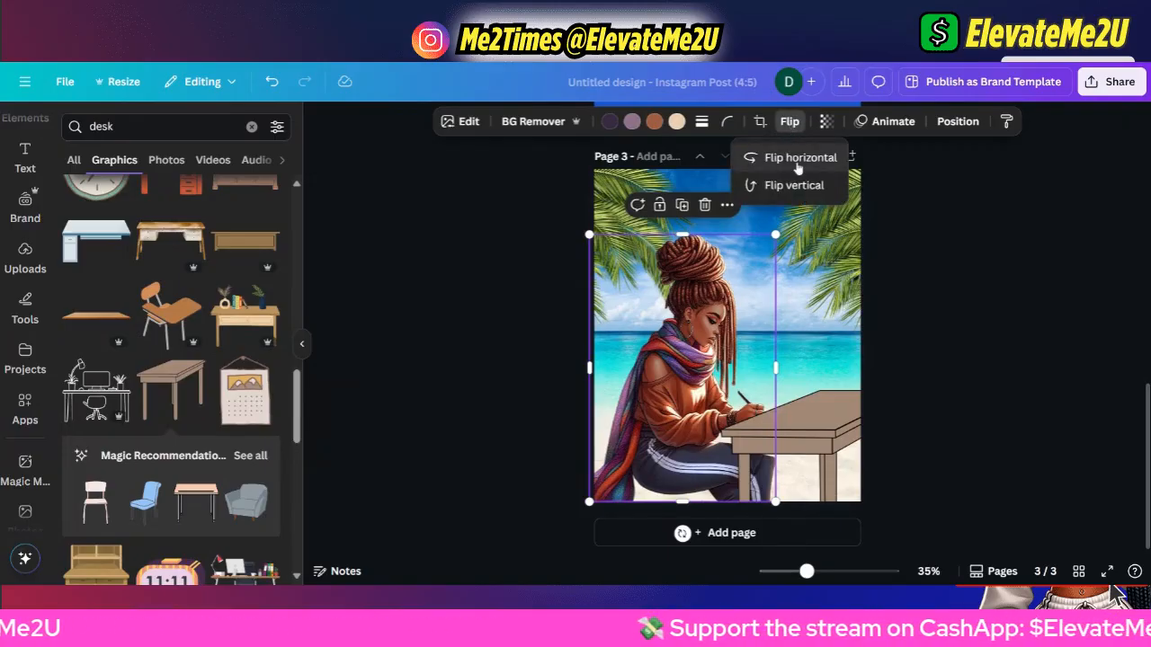
pyautogui.click(797, 163)
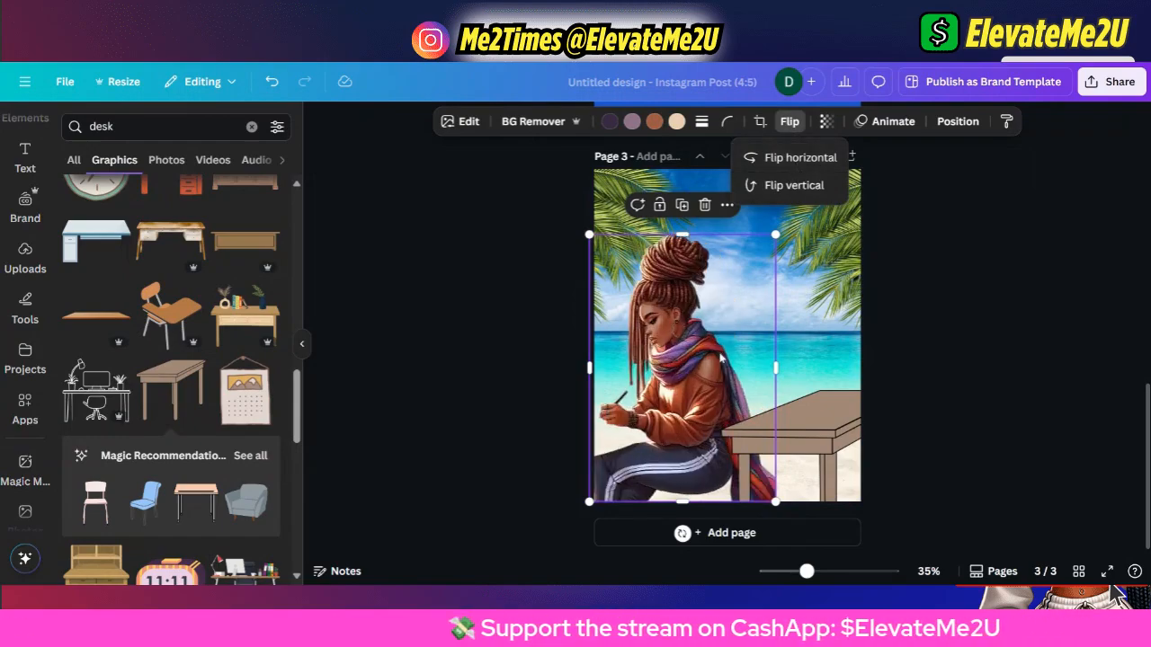
pyautogui.moveTo(720, 357); pyautogui.dragTo(777, 357)
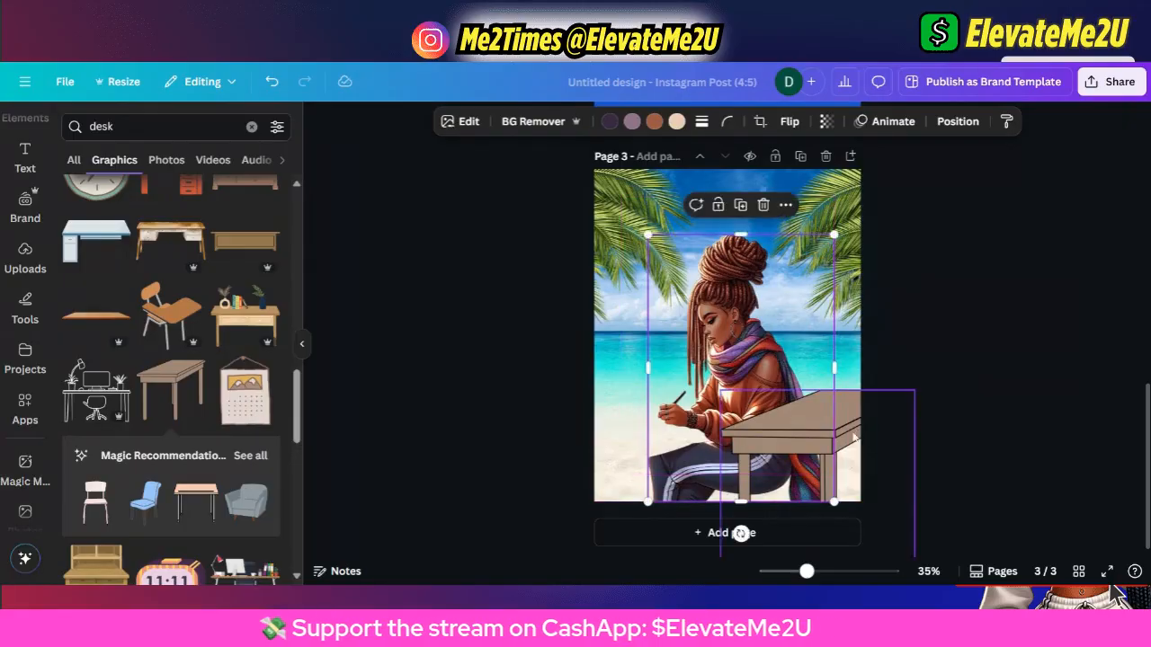
pyautogui.moveTo(853, 437); pyautogui.dragTo(678, 413)
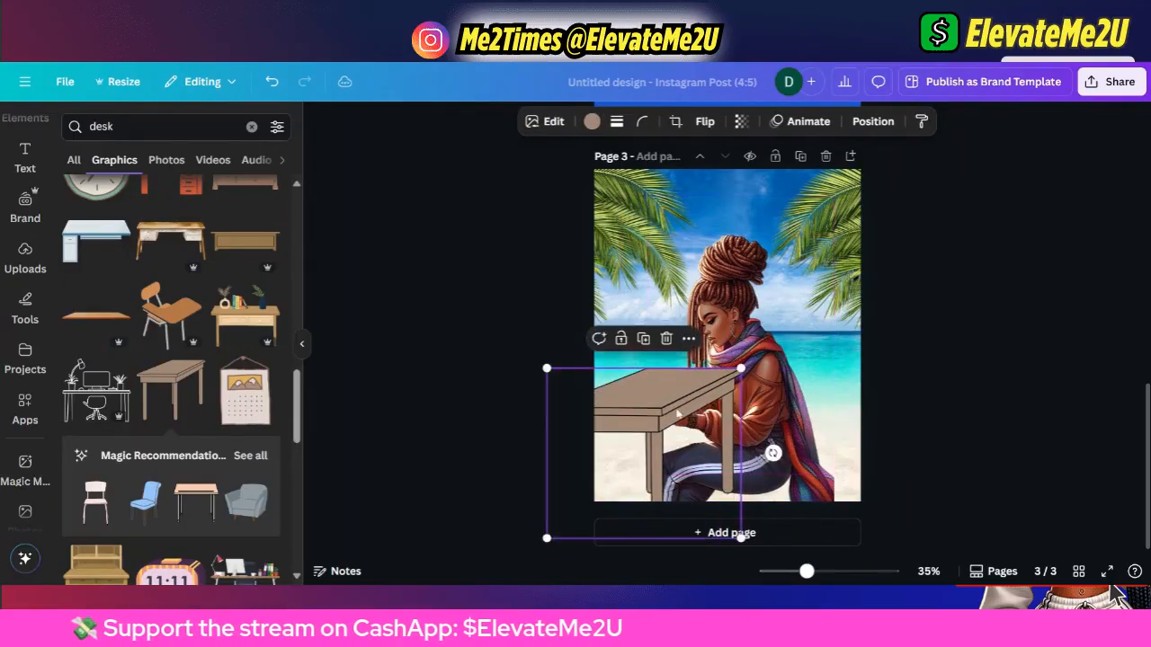
pyautogui.moveTo(779, 422); pyautogui.dragTo(803, 423)
# Flip the table horizontally and place it at the page's lower left, overlapping the woman's lap and hands.
pyautogui.click(634, 427)
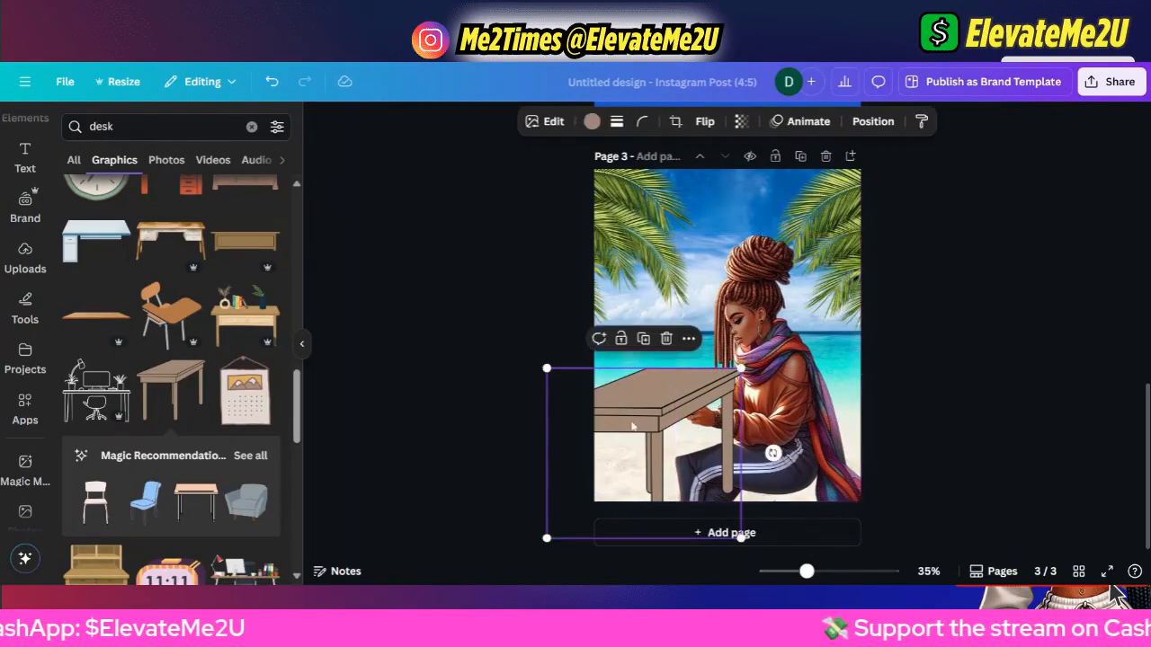
pyautogui.click(705, 122)
pyautogui.click(728, 161)
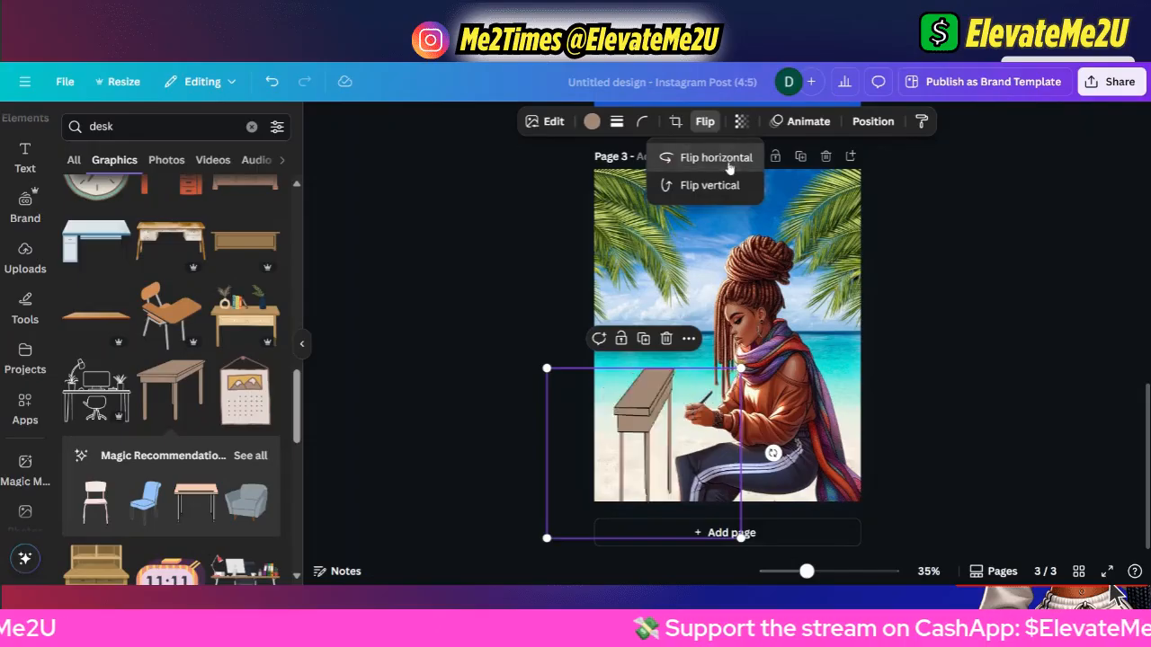
pyautogui.moveTo(639, 426); pyautogui.dragTo(675, 451)
pyautogui.moveTo(675, 451); pyautogui.dragTo(686, 460)
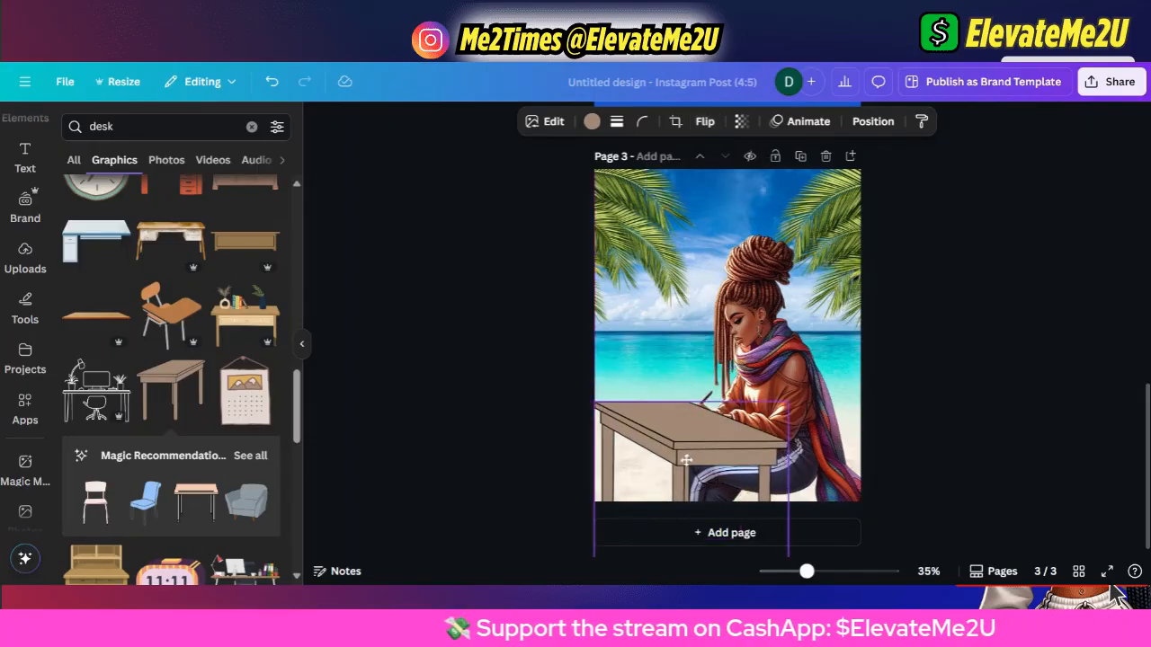
# Extend the woman cutout's frame downward and reposition her and the table so her writing hand rests above the tabletop.
pyautogui.moveTo(824, 395); pyautogui.dragTo(822, 358)
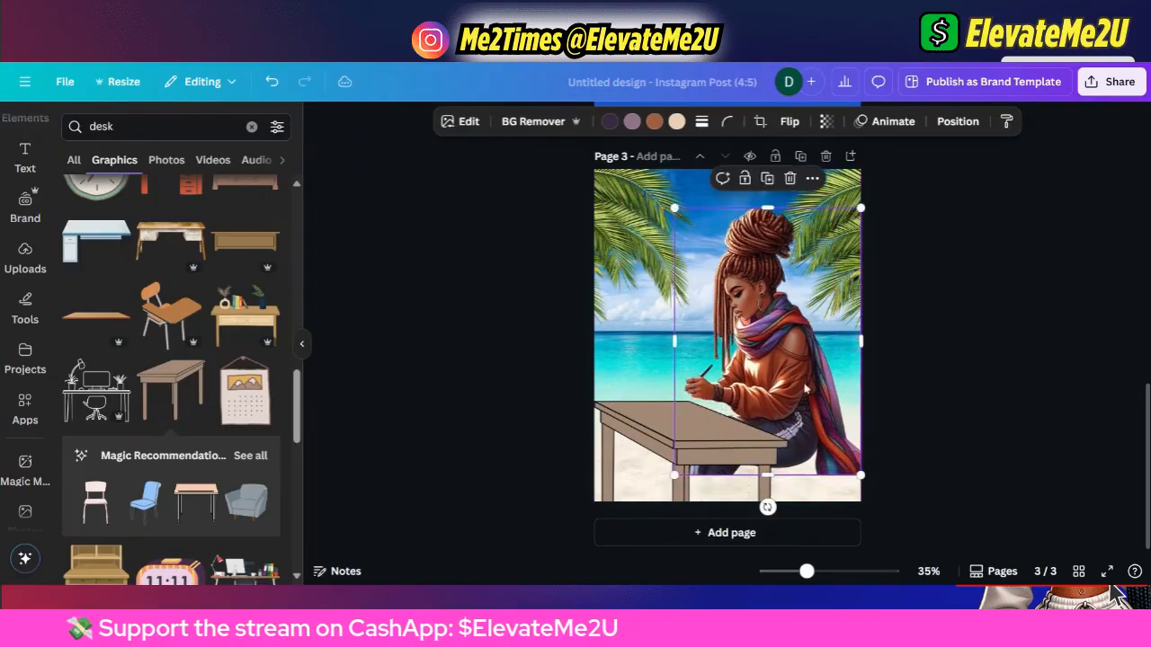
pyautogui.click(711, 438)
pyautogui.moveTo(676, 450)
pyautogui.mouseDown()
pyautogui.moveTo(659, 428)
pyautogui.moveTo(662, 441)
pyautogui.mouseUp()
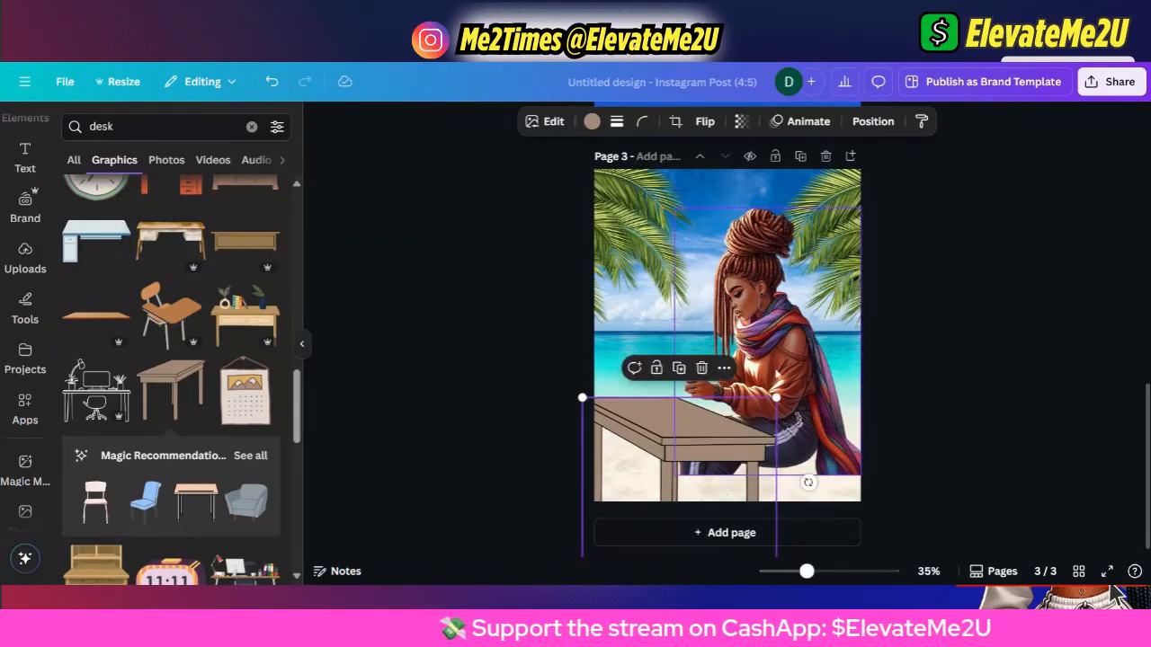
pyautogui.moveTo(780, 374); pyautogui.dragTo(778, 372)
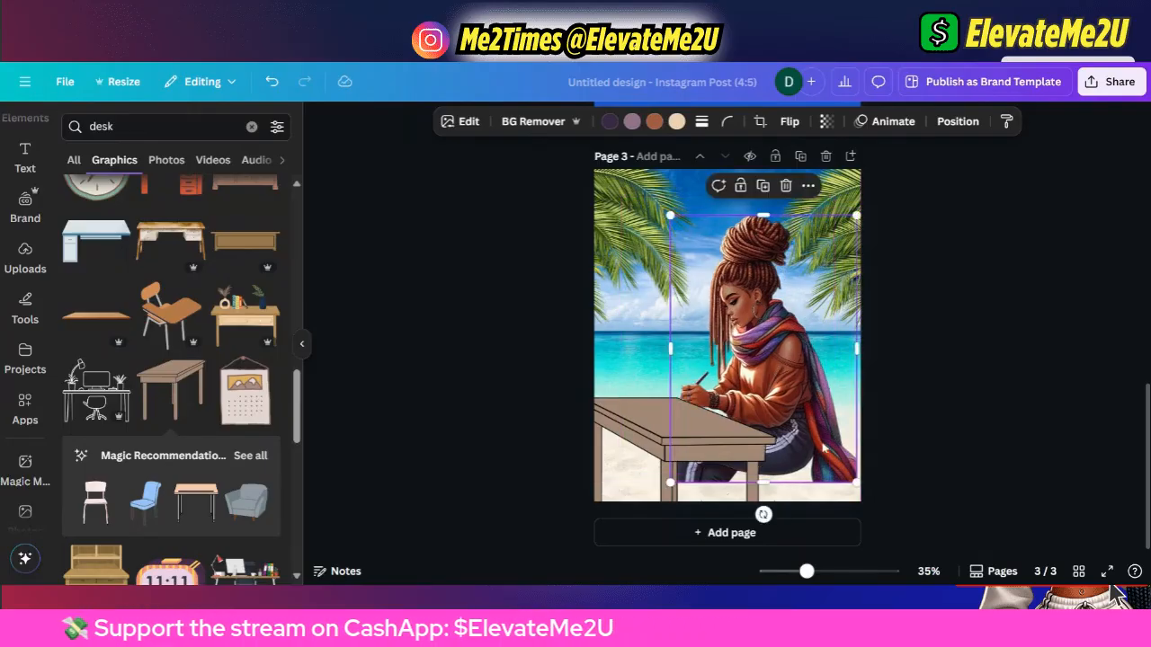
pyautogui.moveTo(795, 488); pyautogui.dragTo(798, 512)
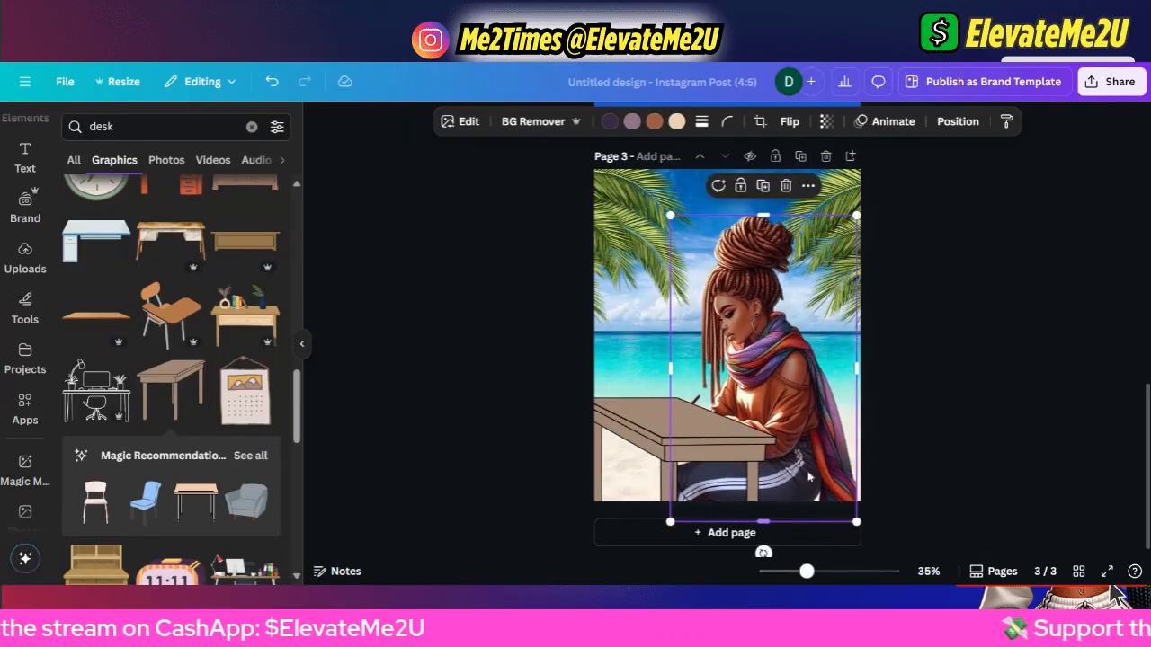
pyautogui.moveTo(809, 439); pyautogui.dragTo(729, 393)
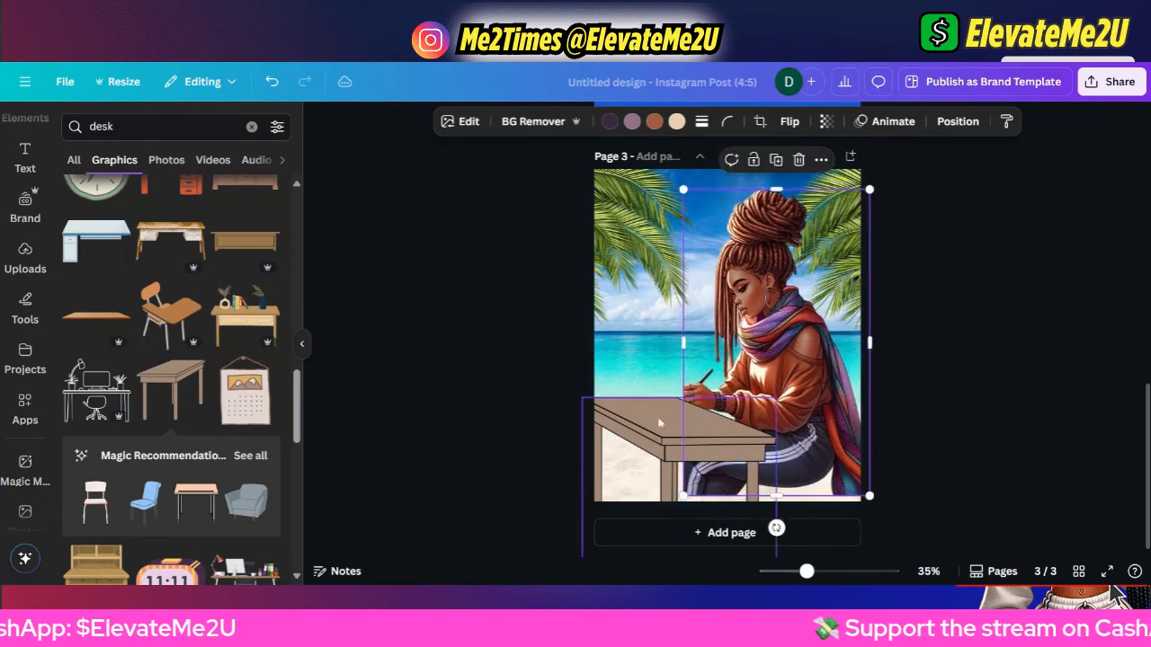
# Enlarge the table past the page's left edge and align the woman cutout with the page's bottom right corner.
pyautogui.click(638, 423)
pyautogui.moveTo(581, 398); pyautogui.dragTo(538, 361)
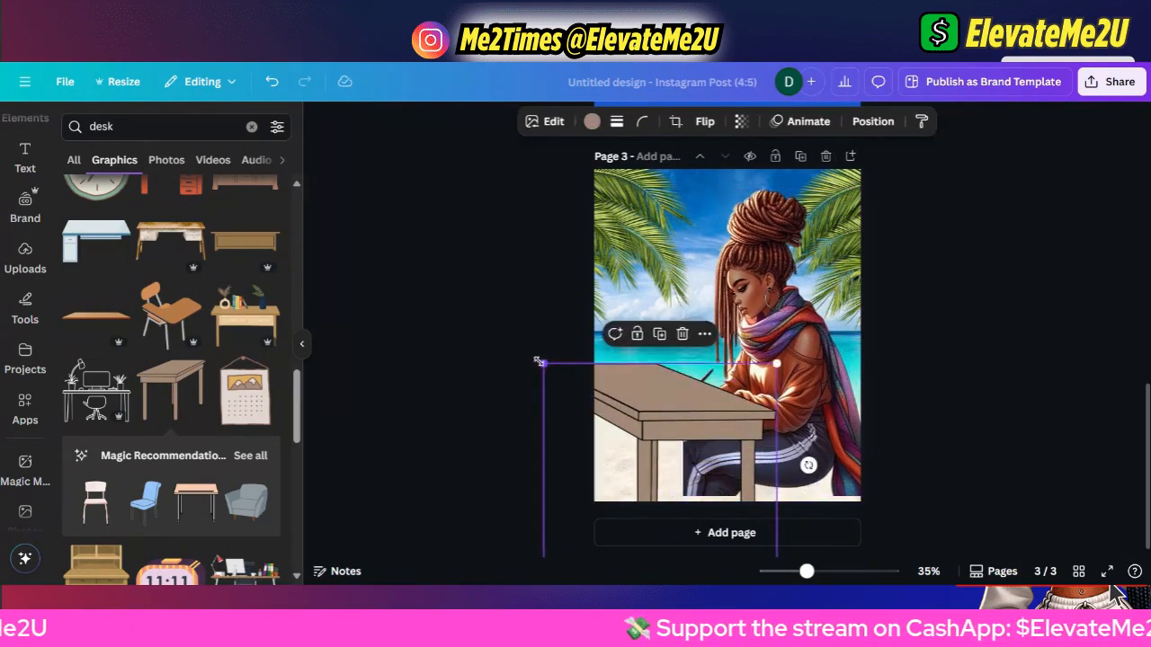
pyautogui.moveTo(683, 431); pyautogui.dragTo(673, 457)
pyautogui.moveTo(823, 416)
pyautogui.mouseDown()
pyautogui.moveTo(823, 431)
pyautogui.moveTo(783, 430)
pyautogui.moveTo(801, 411)
pyautogui.moveTo(814, 426)
pyautogui.mouseUp()
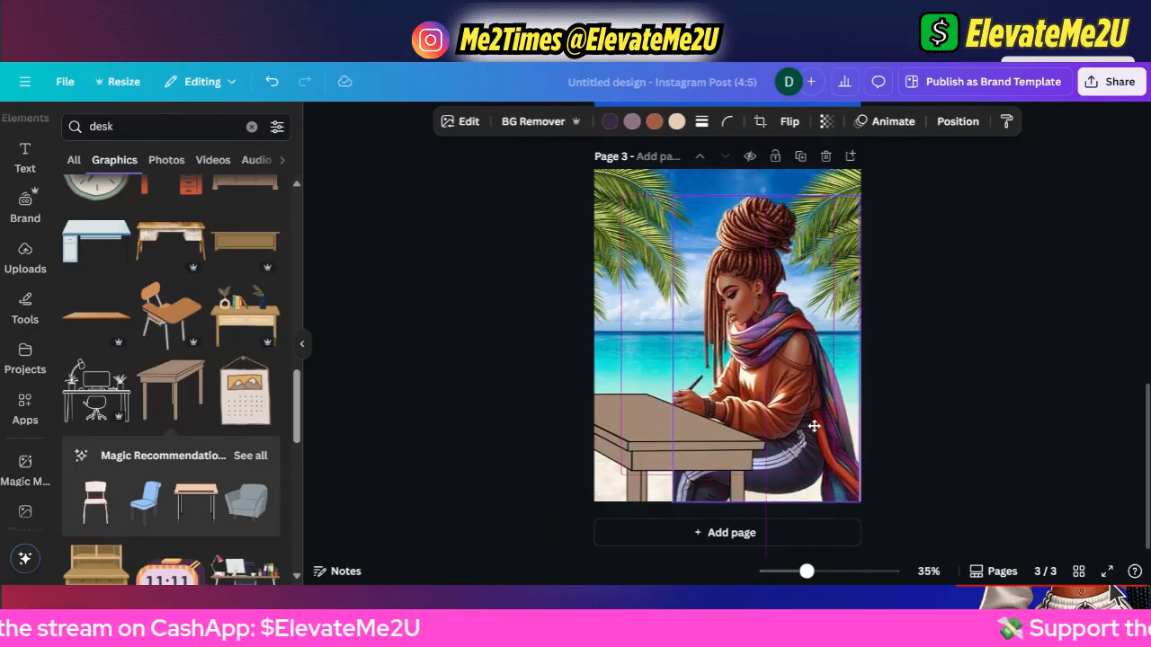
# Lower the woman behind the table, trim her cutout's left side slightly, and adjust the table to cover her hands.
pyautogui.click(938, 423)
pyautogui.moveTo(698, 454); pyautogui.dragTo(699, 430)
pyautogui.moveTo(826, 438); pyautogui.dragTo(832, 467)
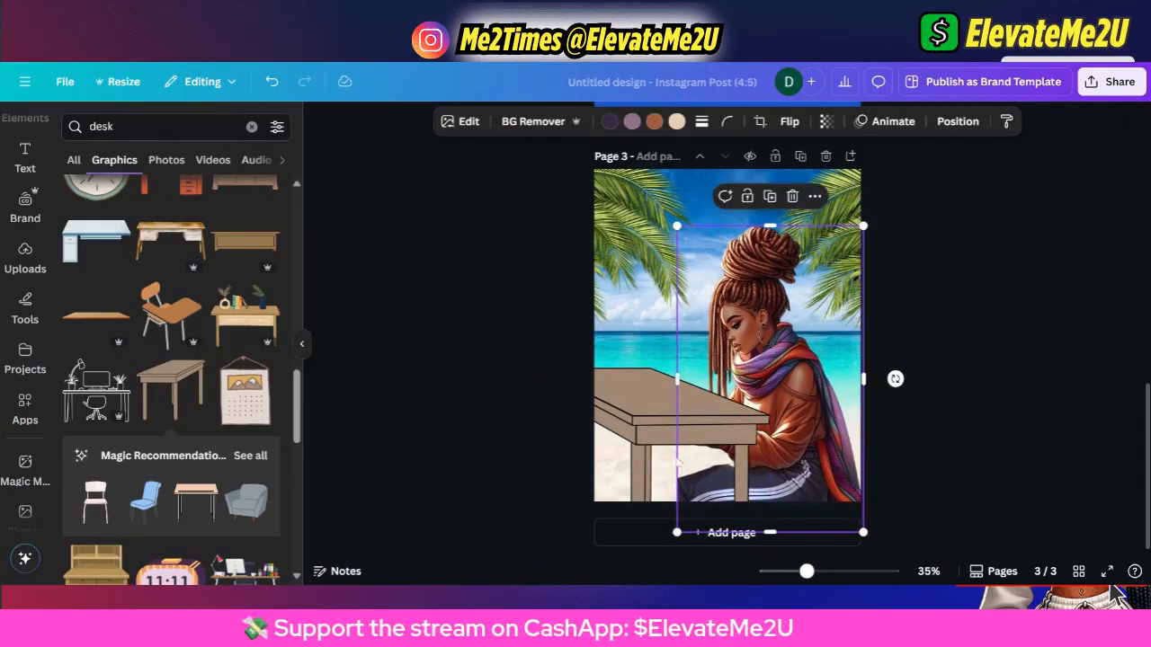
pyautogui.moveTo(678, 480)
pyautogui.mouseDown()
pyautogui.moveTo(703, 484)
pyautogui.moveTo(683, 485)
pyautogui.mouseUp()
pyautogui.click(651, 447)
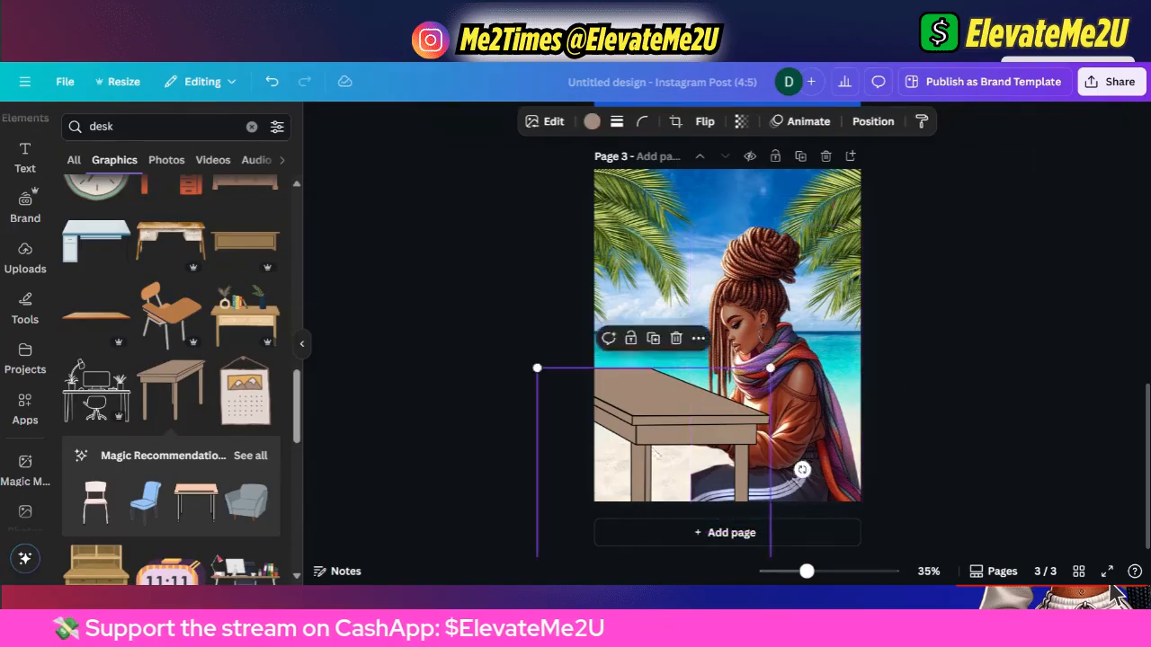
pyautogui.moveTo(652, 447); pyautogui.dragTo(663, 463)
pyautogui.click(984, 380)
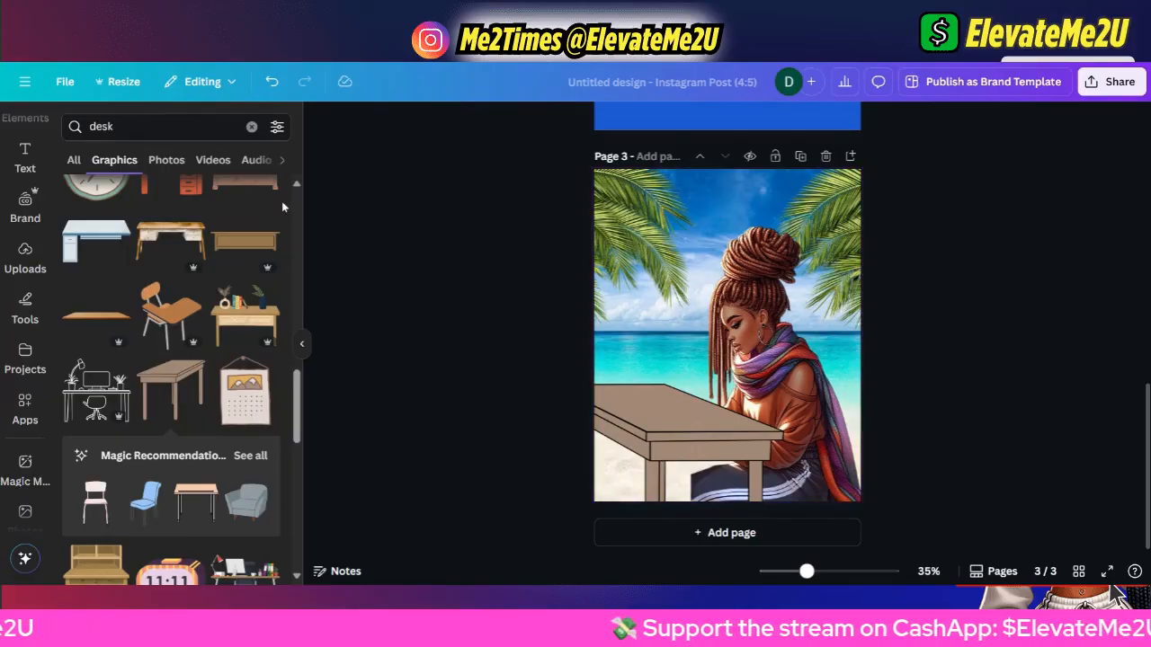
# Browse the text options, from the brand text styles and text apps down through the font combinations.
pyautogui.scroll(1, 26, 216)
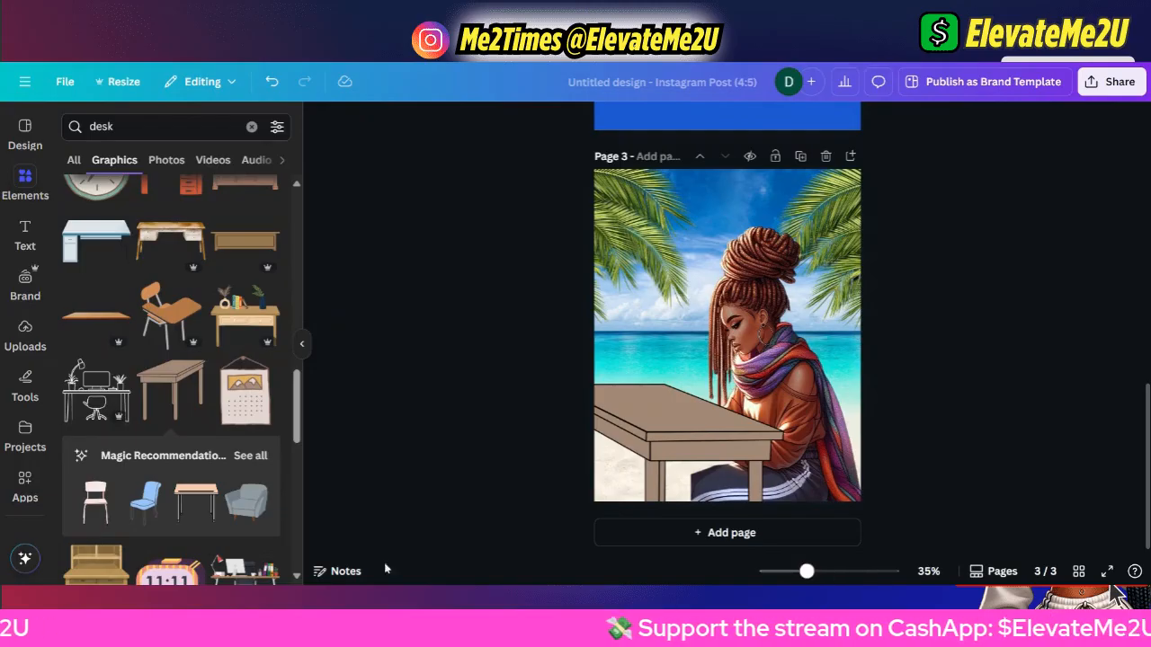
pyautogui.click(13, 243)
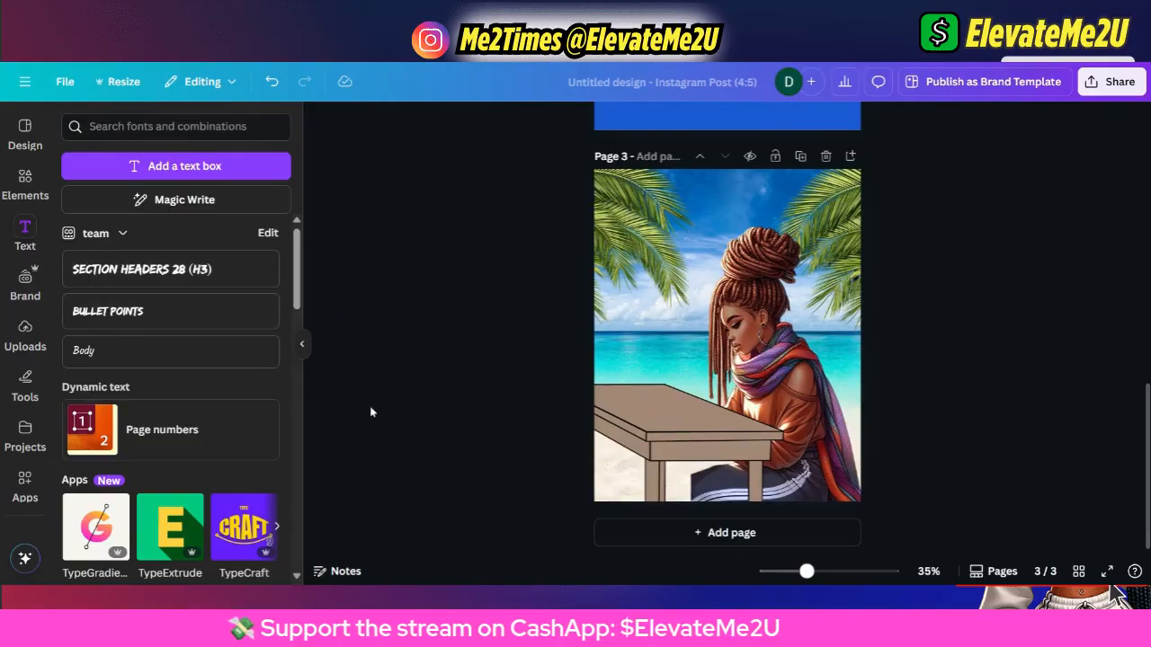
pyautogui.scroll(-5, 244, 358)
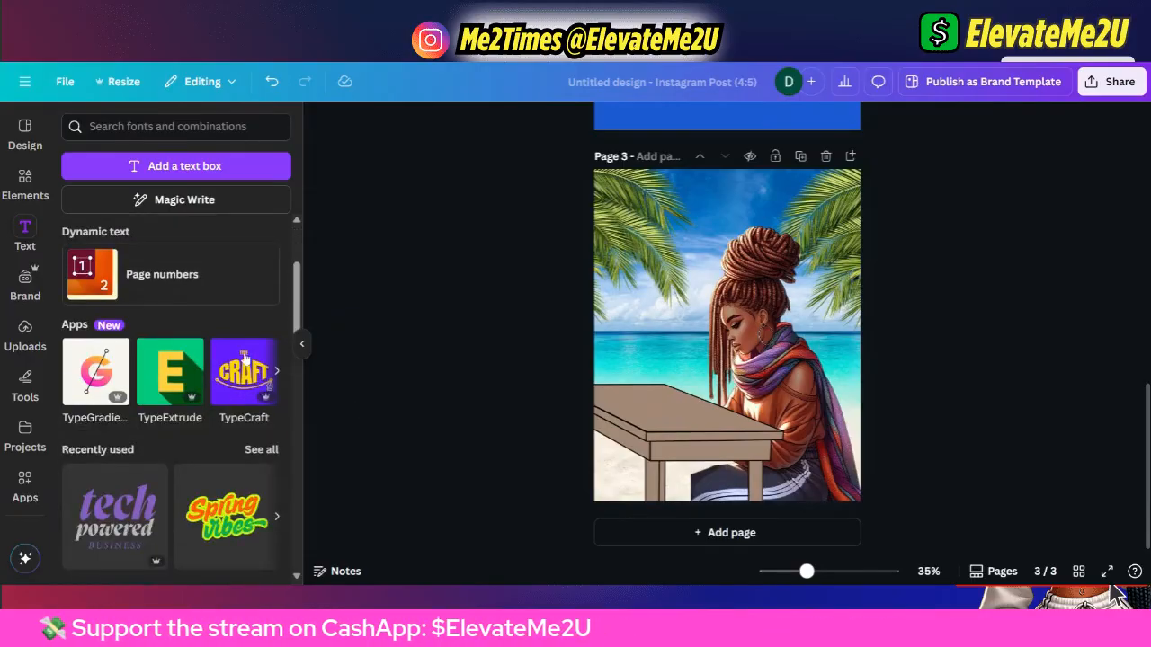
pyautogui.scroll(-5, 244, 358)
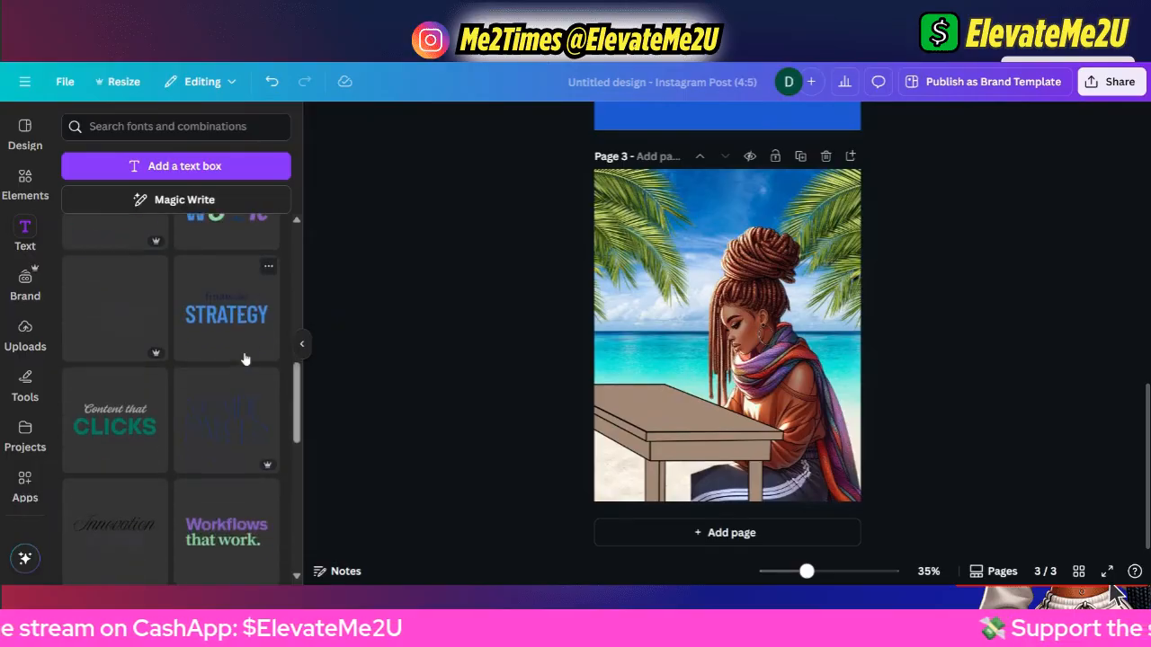
pyautogui.scroll(-5, 244, 358)
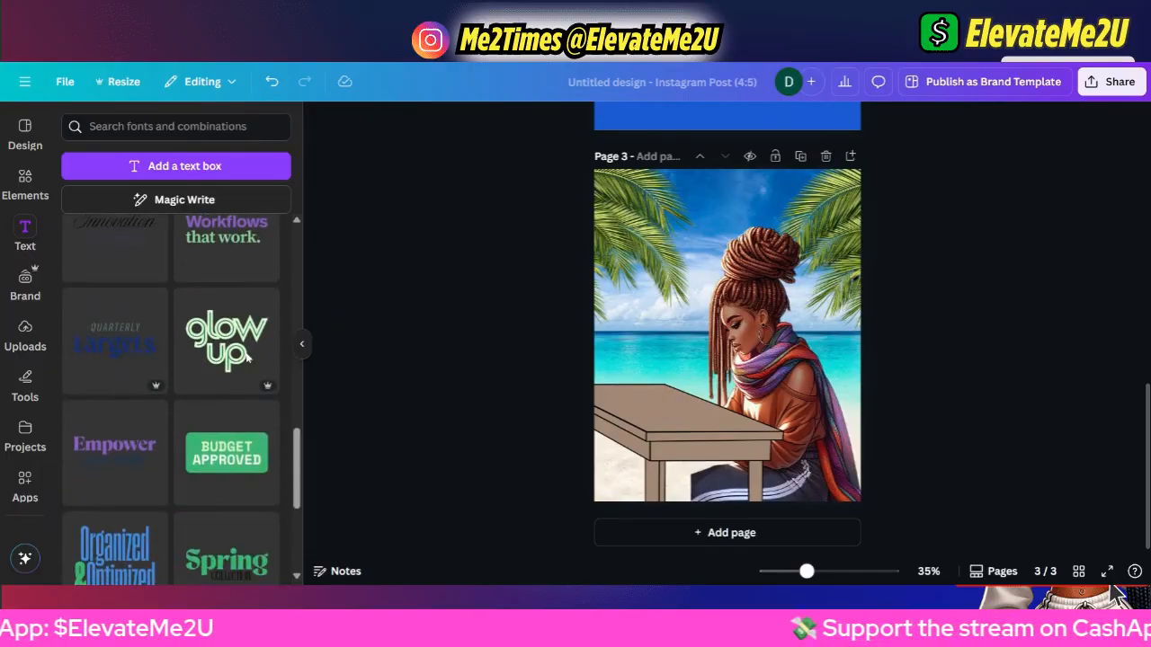
pyautogui.scroll(-5, 245, 357)
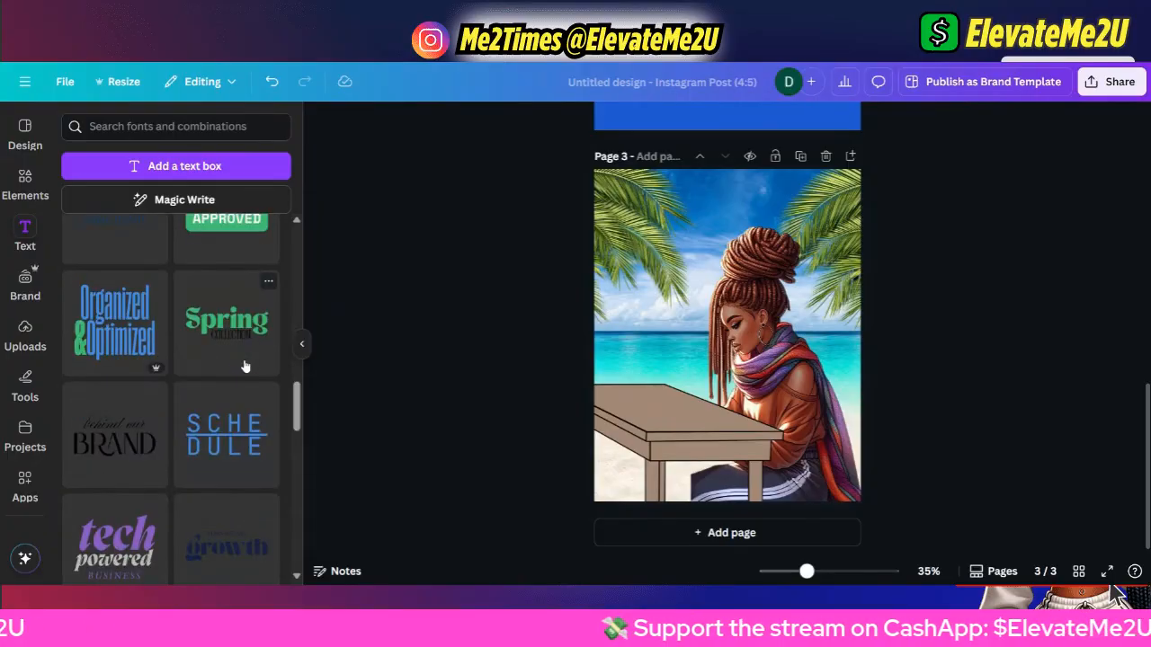
pyautogui.scroll(-1, 245, 367)
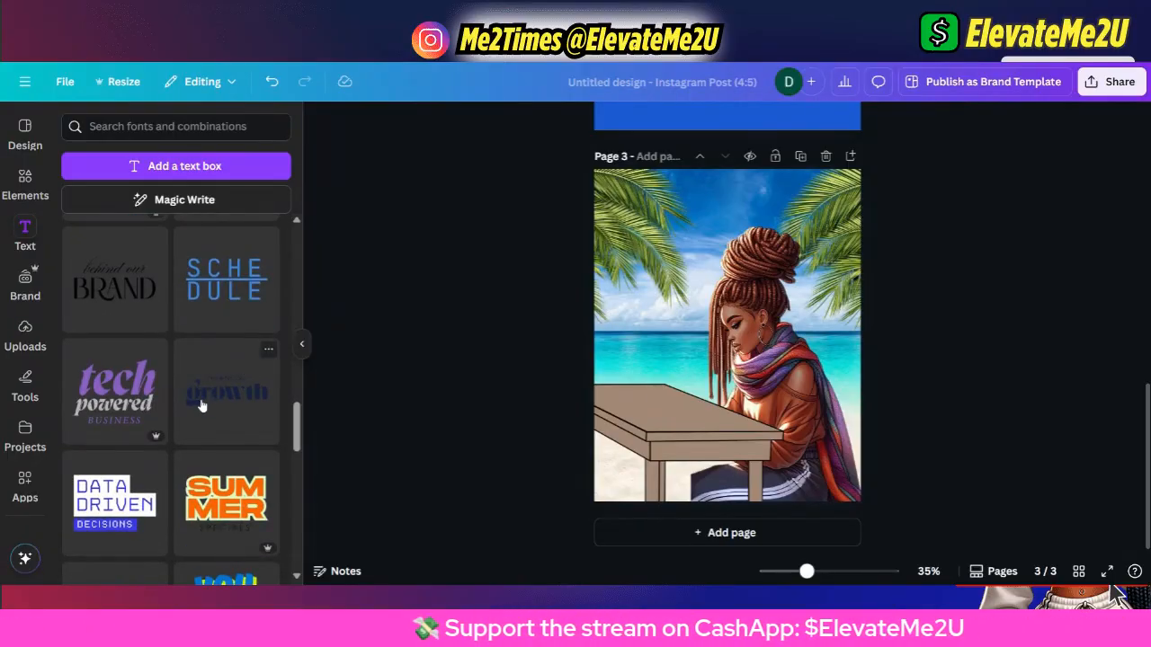
pyautogui.scroll(15, 202, 406)
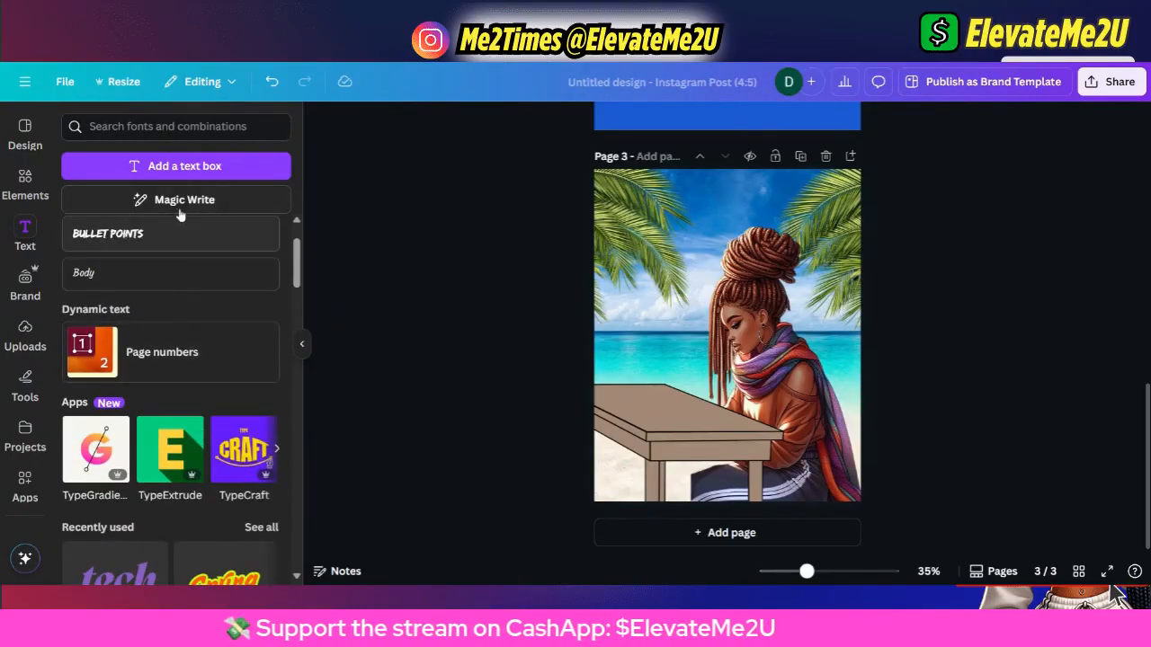
# Add a text box, enlarge its placeholder text to about size 77.5, and place it across the page's top above the woman's head.
pyautogui.click(177, 167)
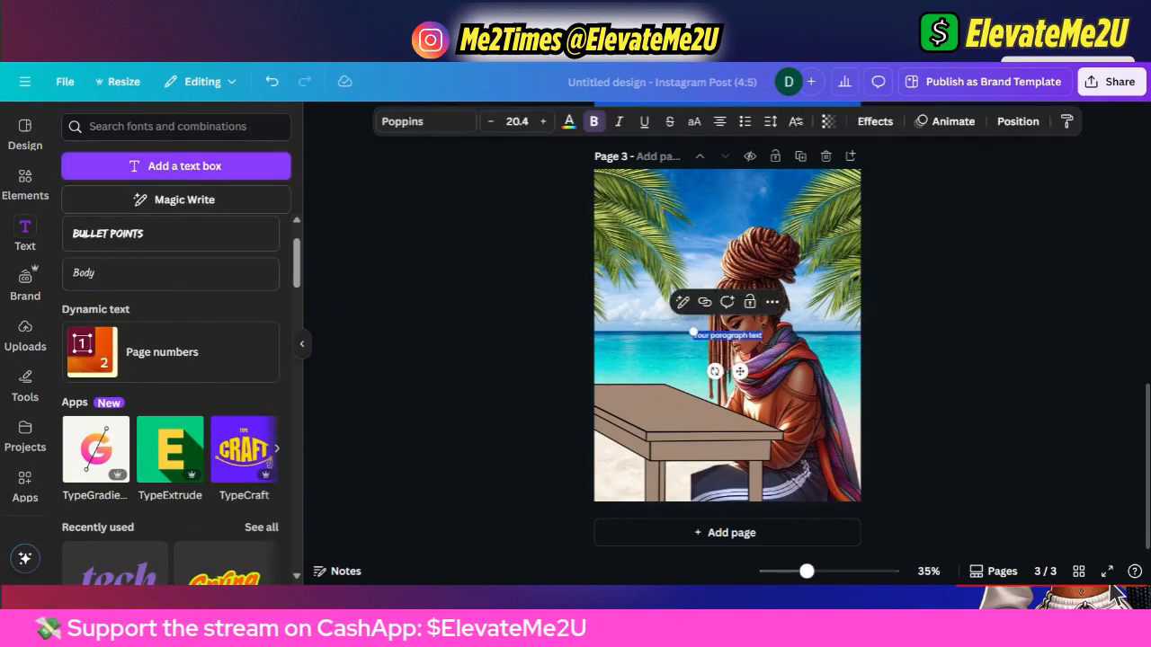
pyautogui.moveTo(740, 370); pyautogui.dragTo(698, 329)
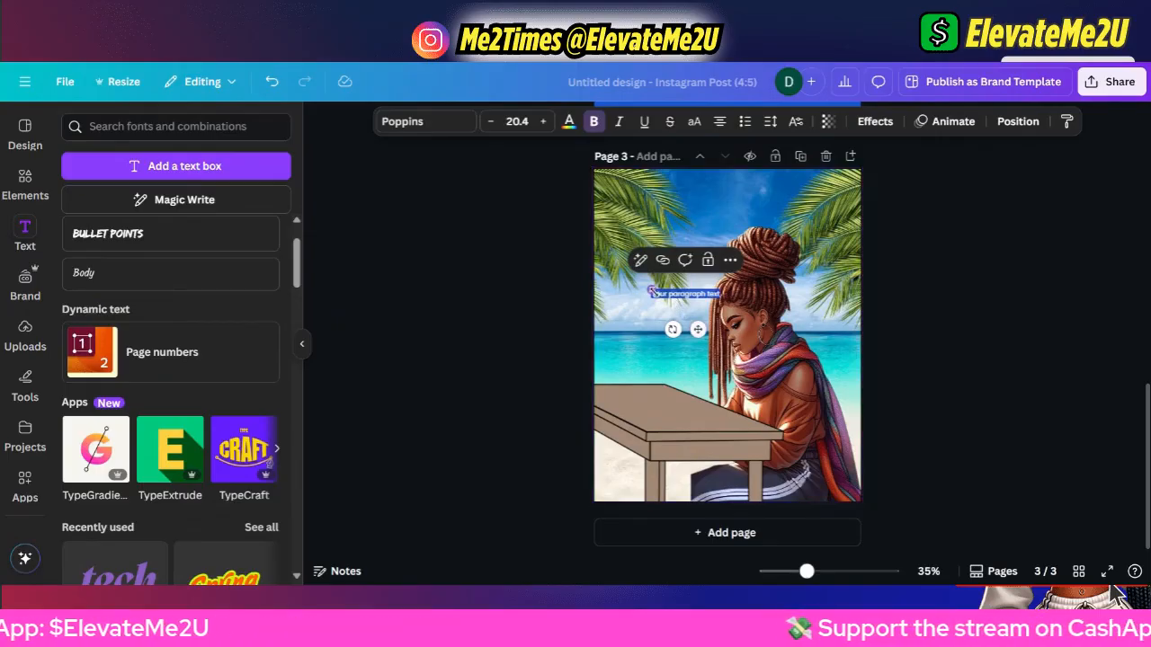
pyautogui.moveTo(651, 289); pyautogui.dragTo(415, 263)
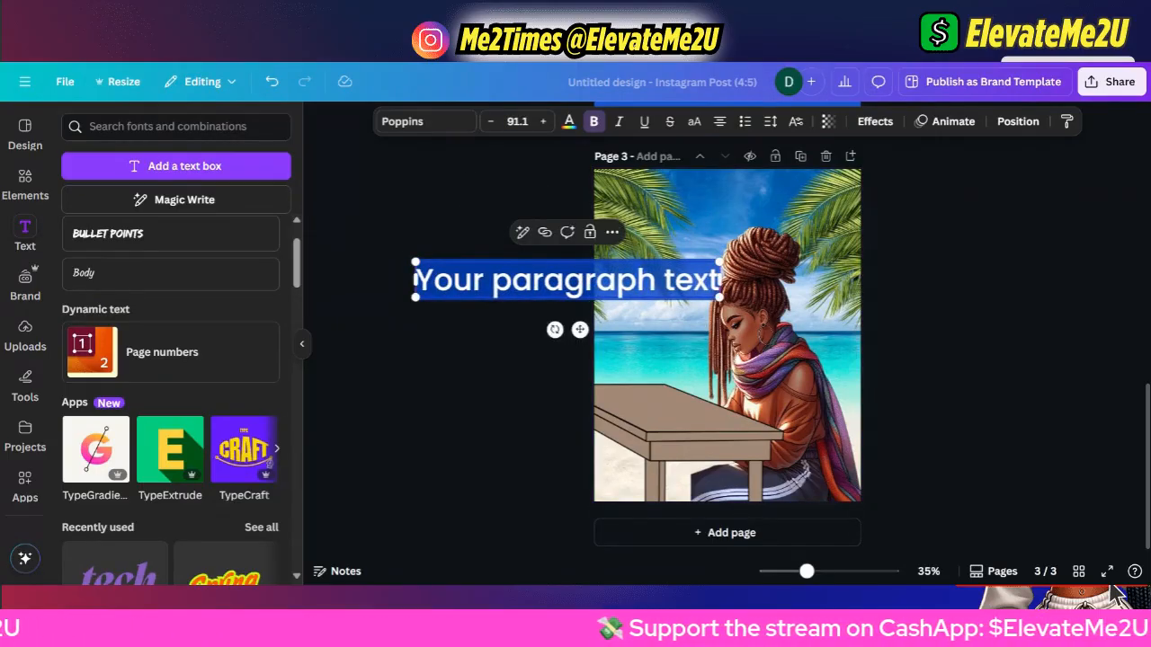
pyautogui.moveTo(580, 329); pyautogui.dragTo(724, 252)
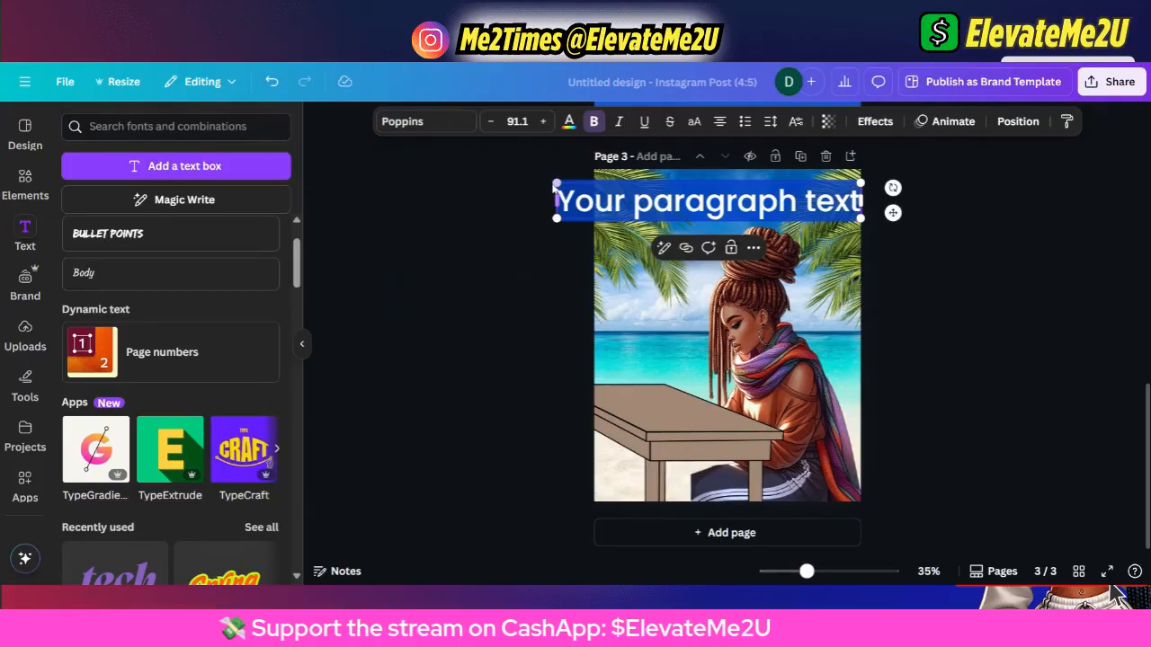
pyautogui.moveTo(557, 184); pyautogui.dragTo(600, 187)
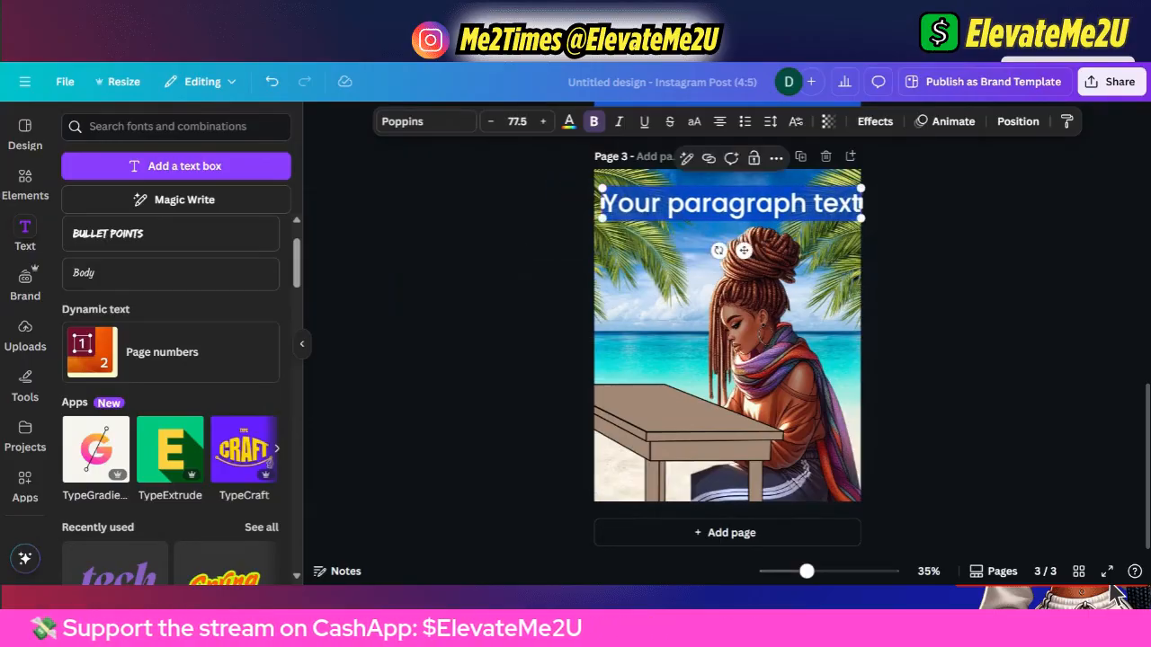
pyautogui.moveTo(744, 252); pyautogui.dragTo(743, 257)
pyautogui.click(942, 269)
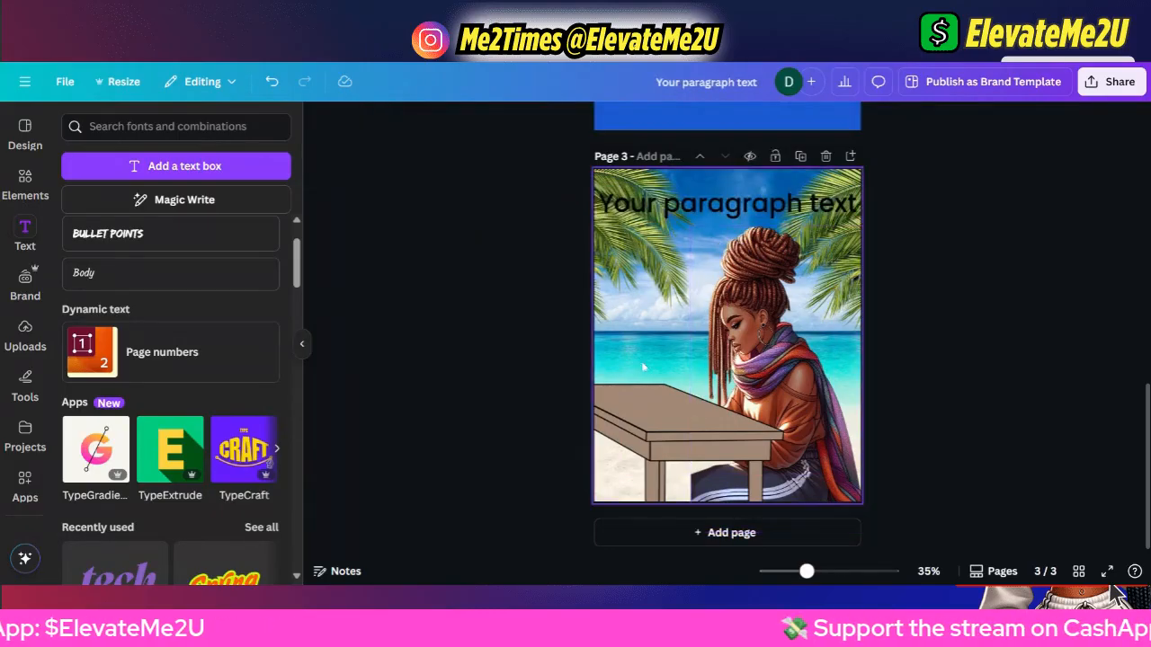
# Apply the Lift effect to the placeholder text and raise its intensity to 100.
pyautogui.click(748, 221)
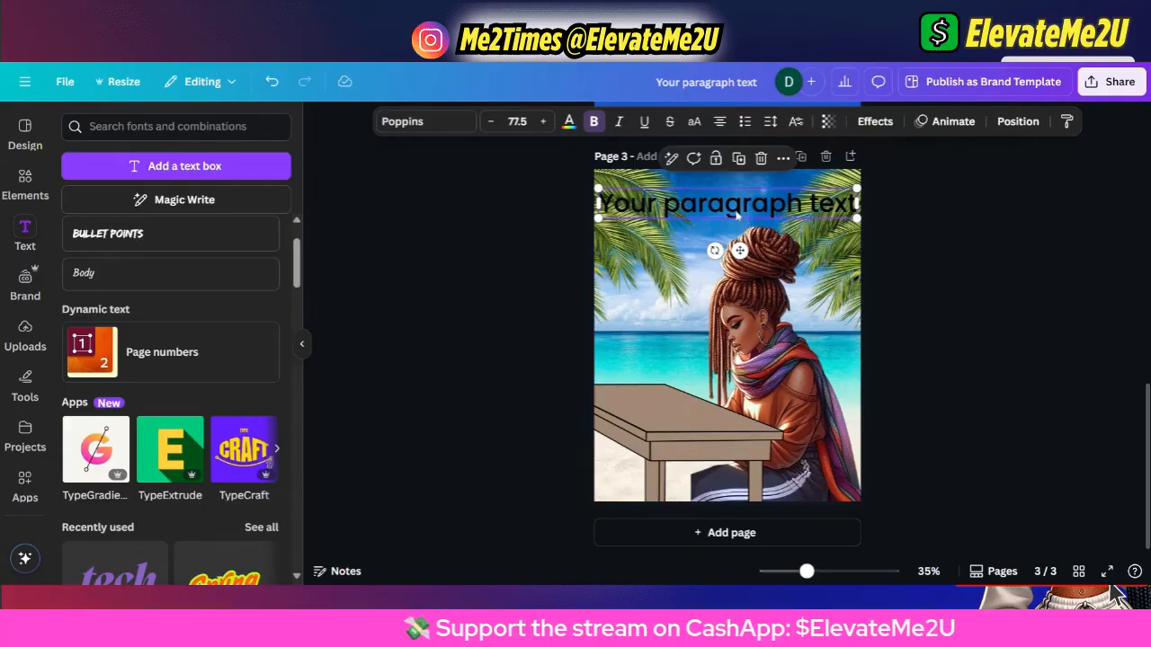
pyautogui.doubleClick(736, 214)
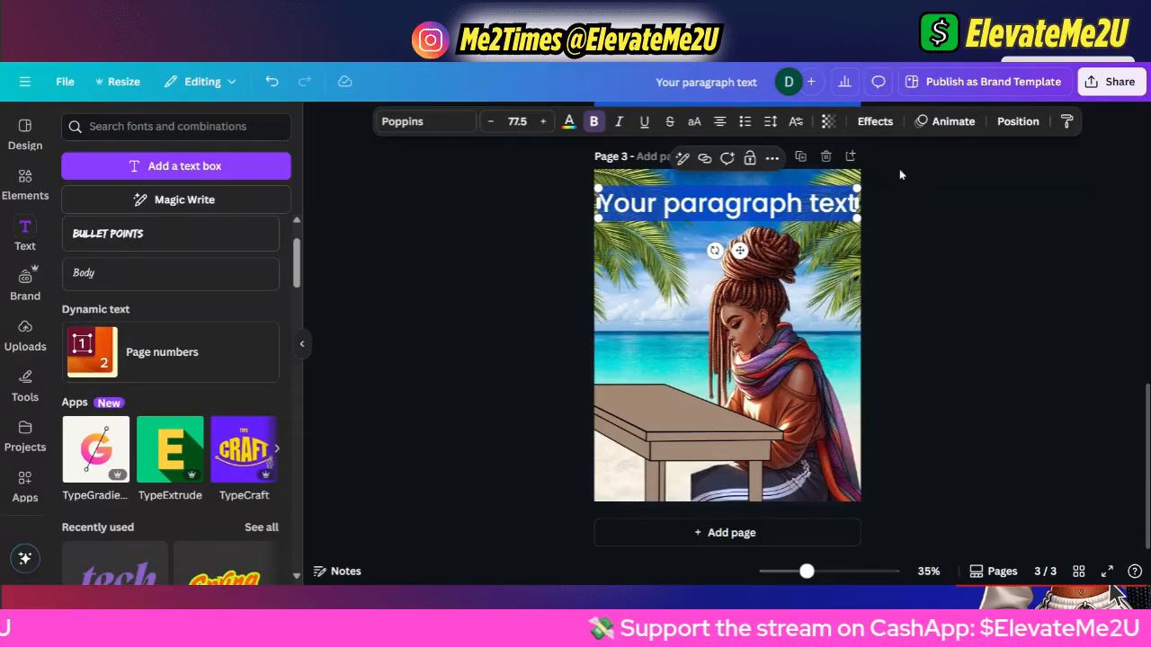
pyautogui.click(873, 123)
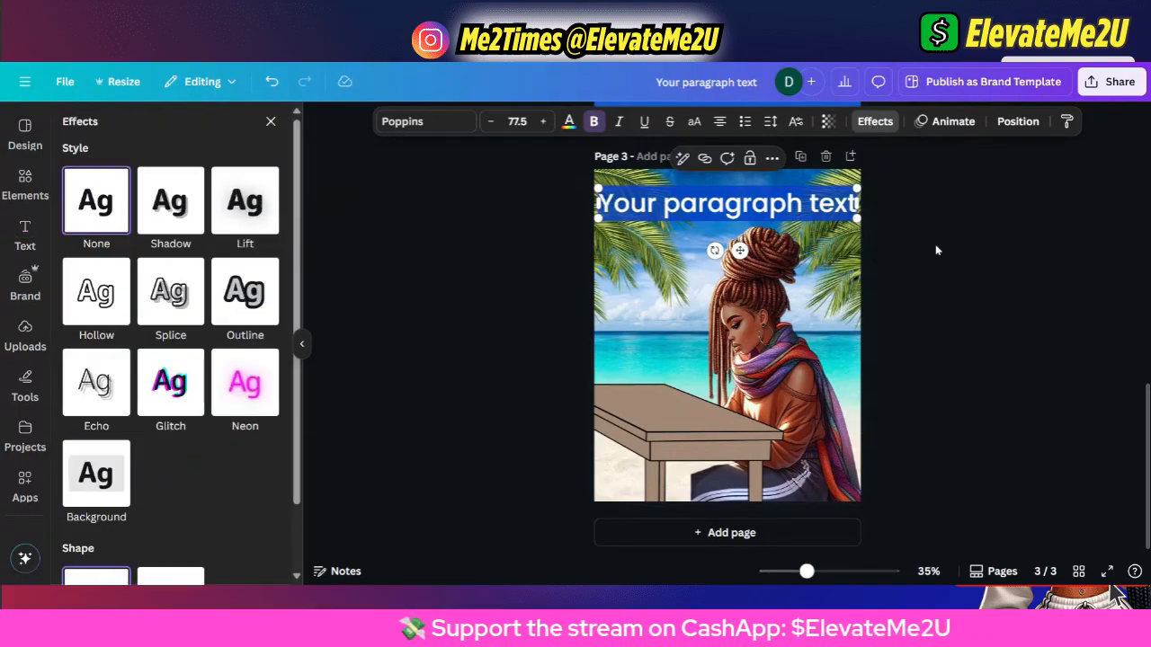
pyautogui.click(256, 211)
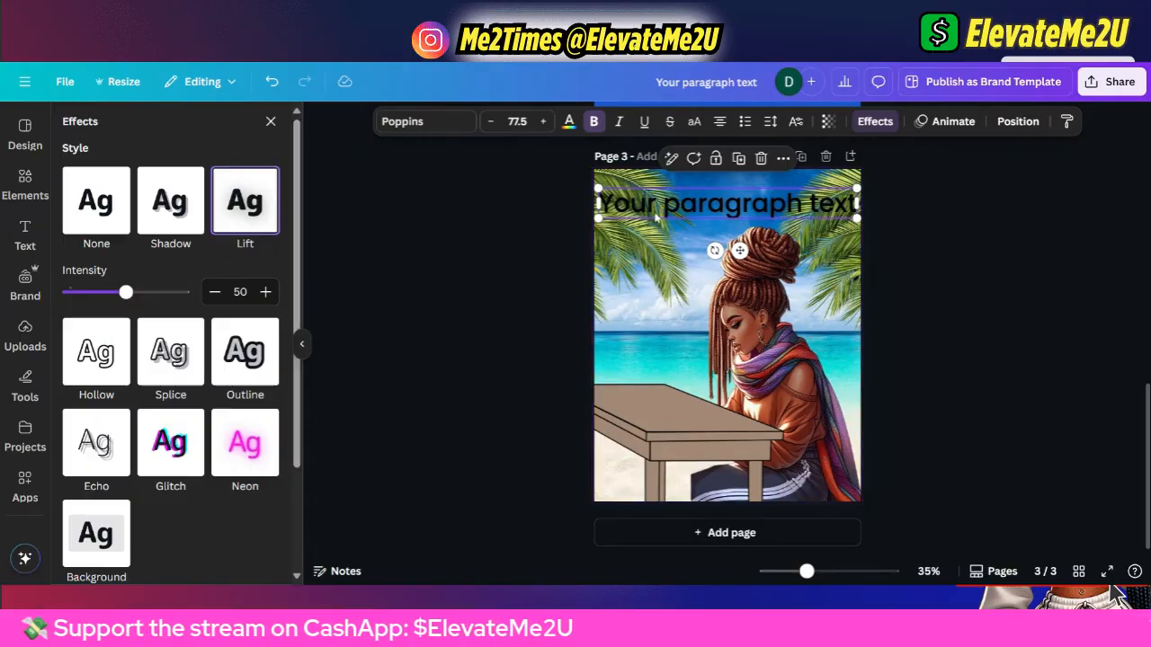
pyautogui.moveTo(148, 297); pyautogui.dragTo(239, 306)
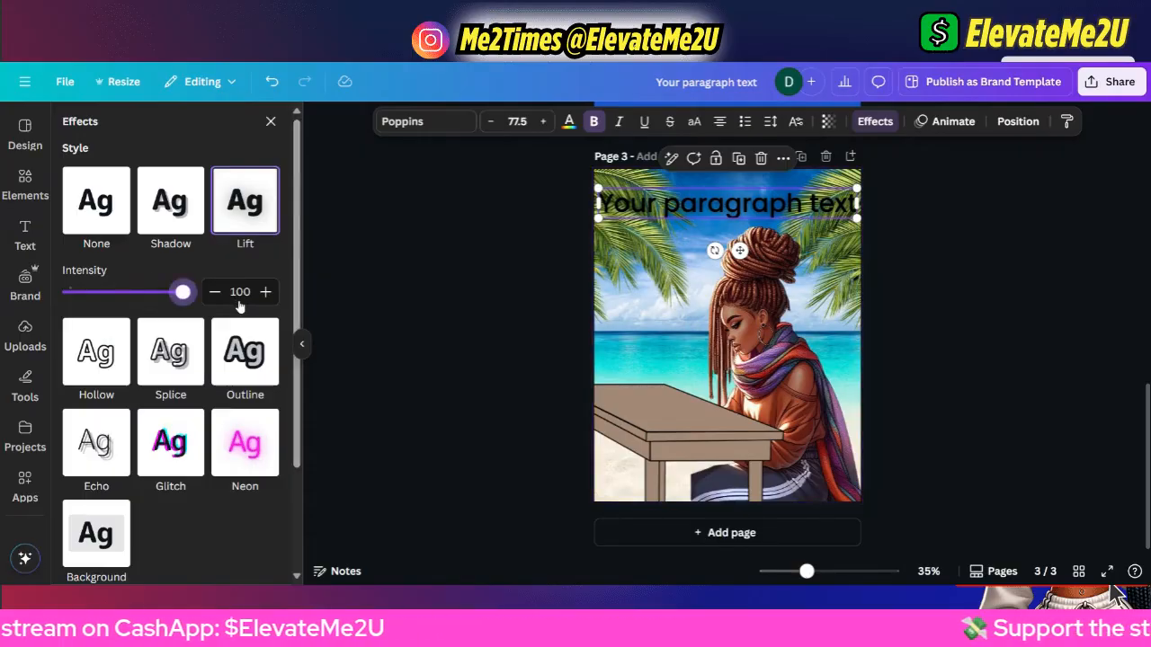
# Change the placeholder text's effect to Outline and set the outline thickness to 200.
pyautogui.doubleClick(705, 214)
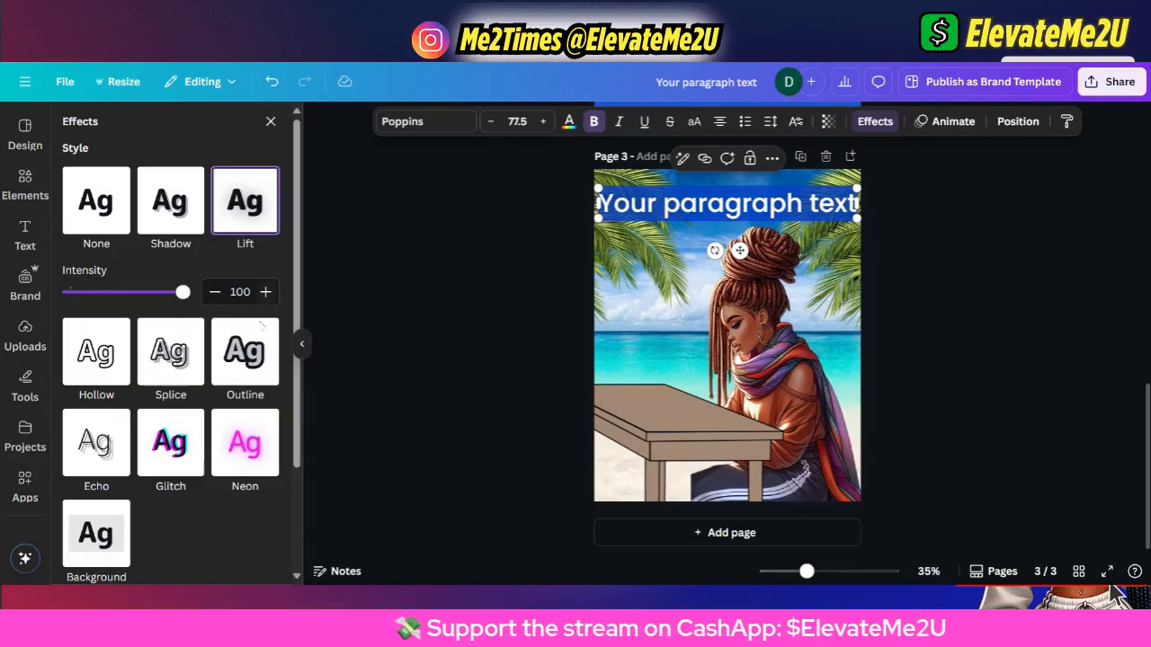
pyautogui.click(250, 360)
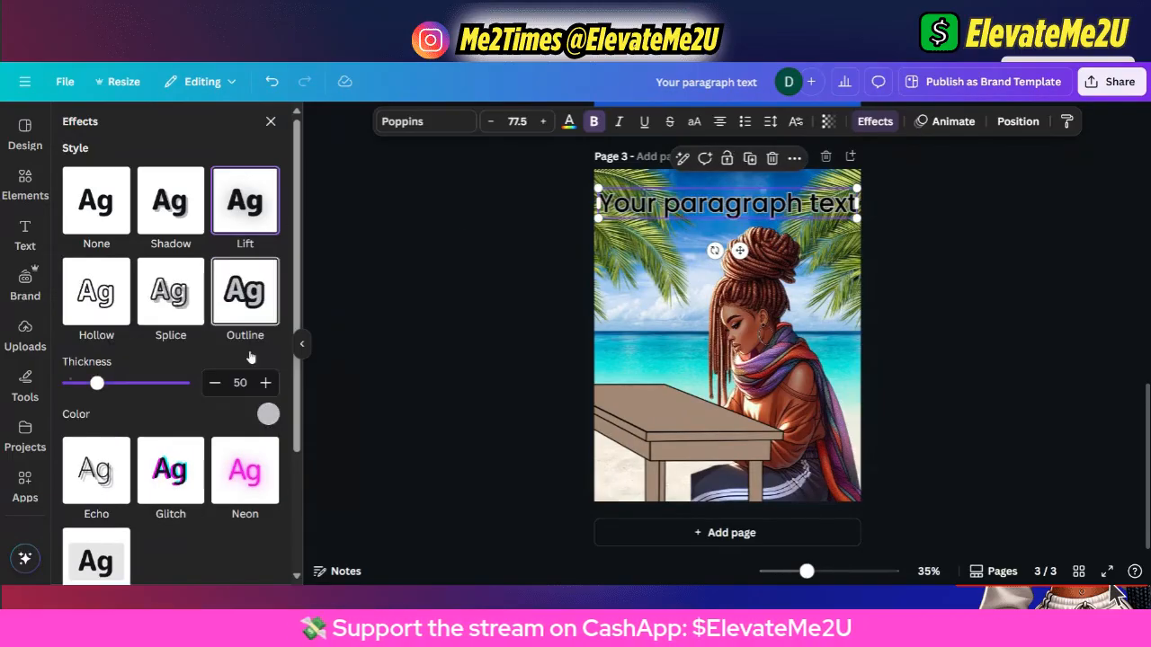
pyautogui.doubleClick(669, 220)
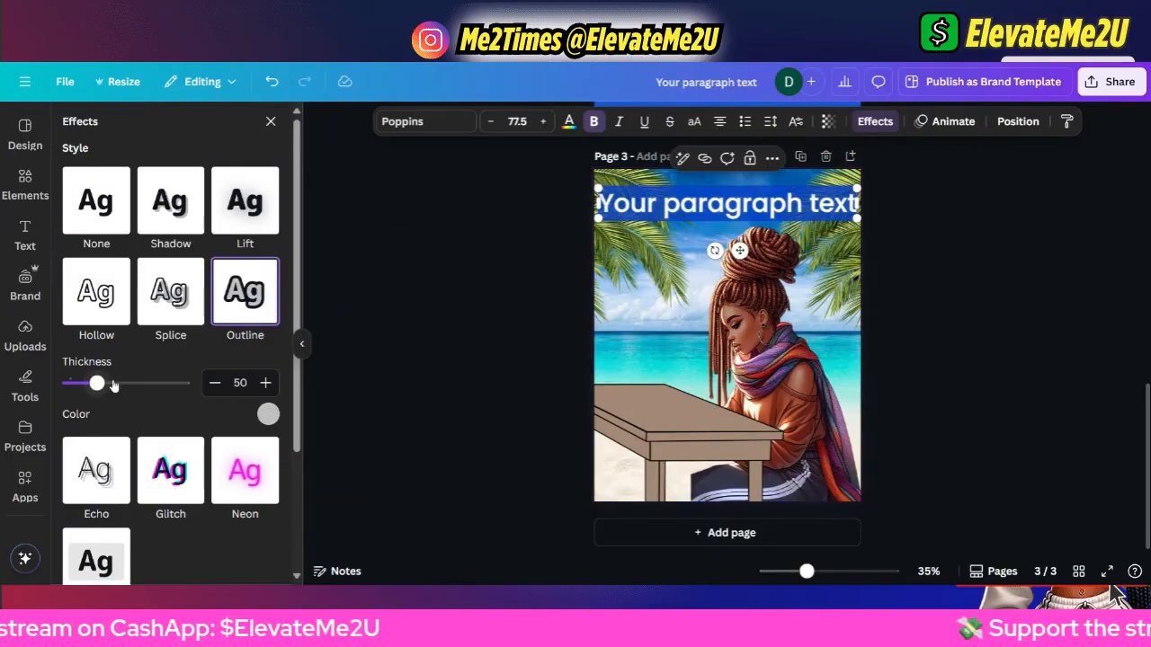
pyautogui.click(617, 336)
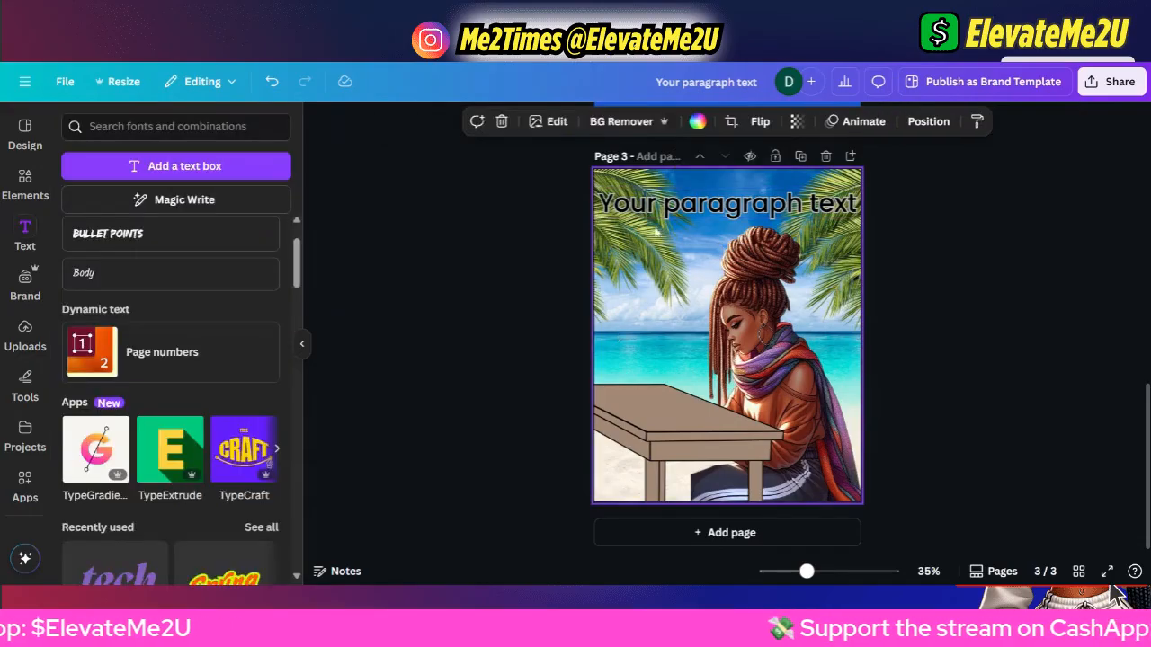
pyautogui.click(632, 212)
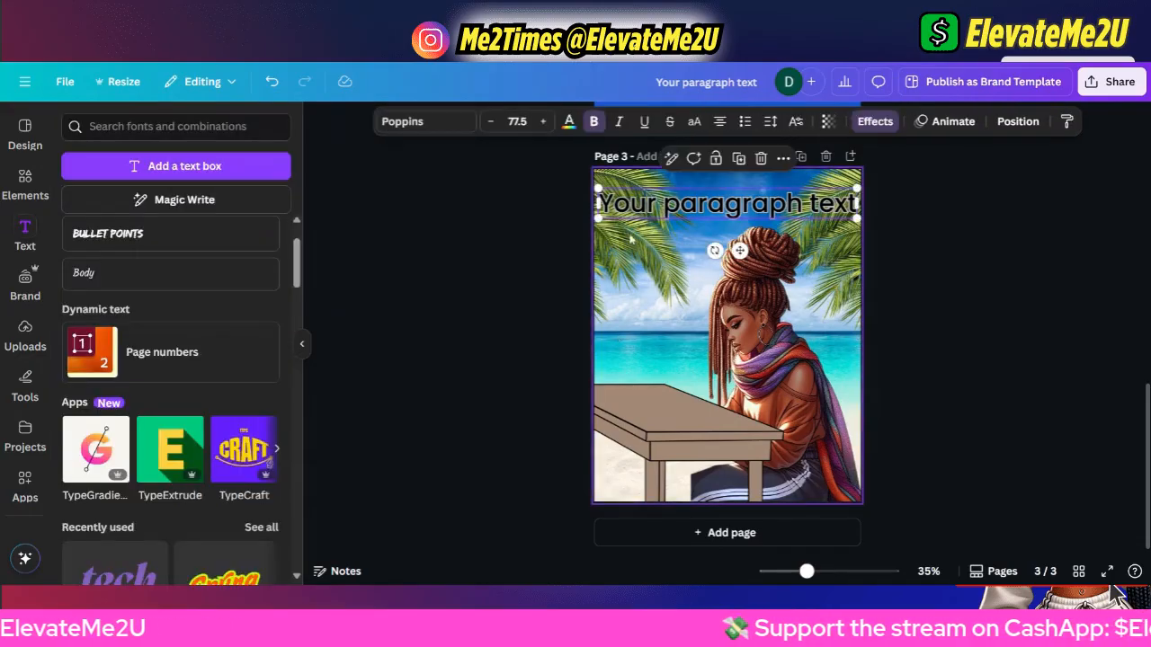
pyautogui.click(875, 123)
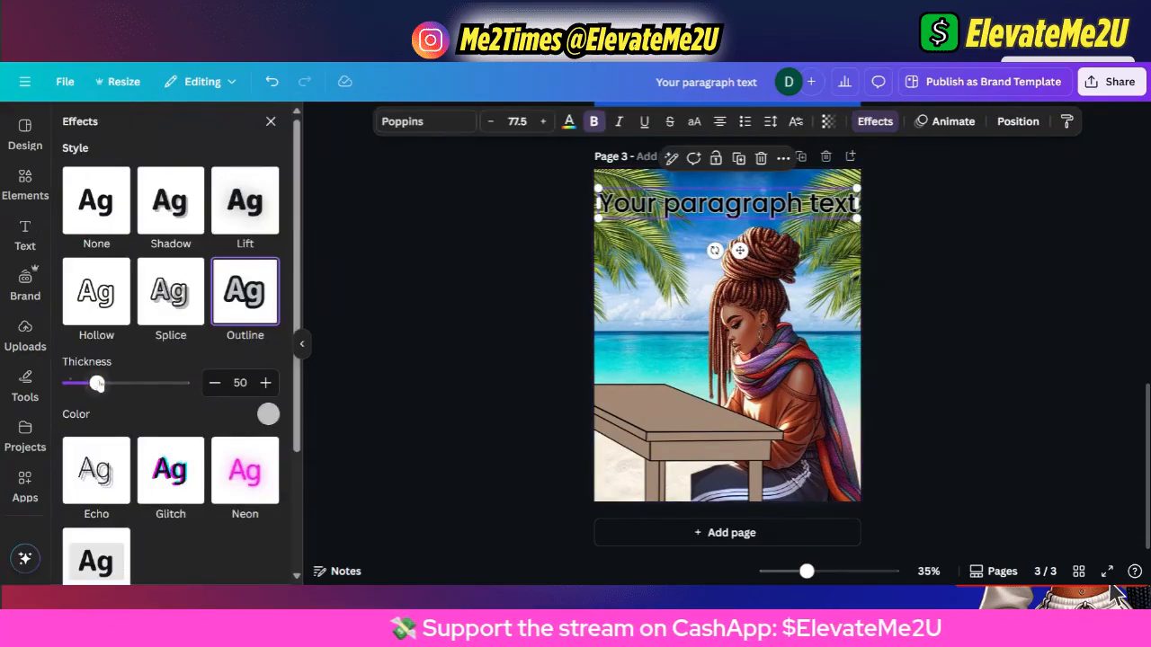
pyautogui.moveTo(96, 383); pyautogui.dragTo(206, 386)
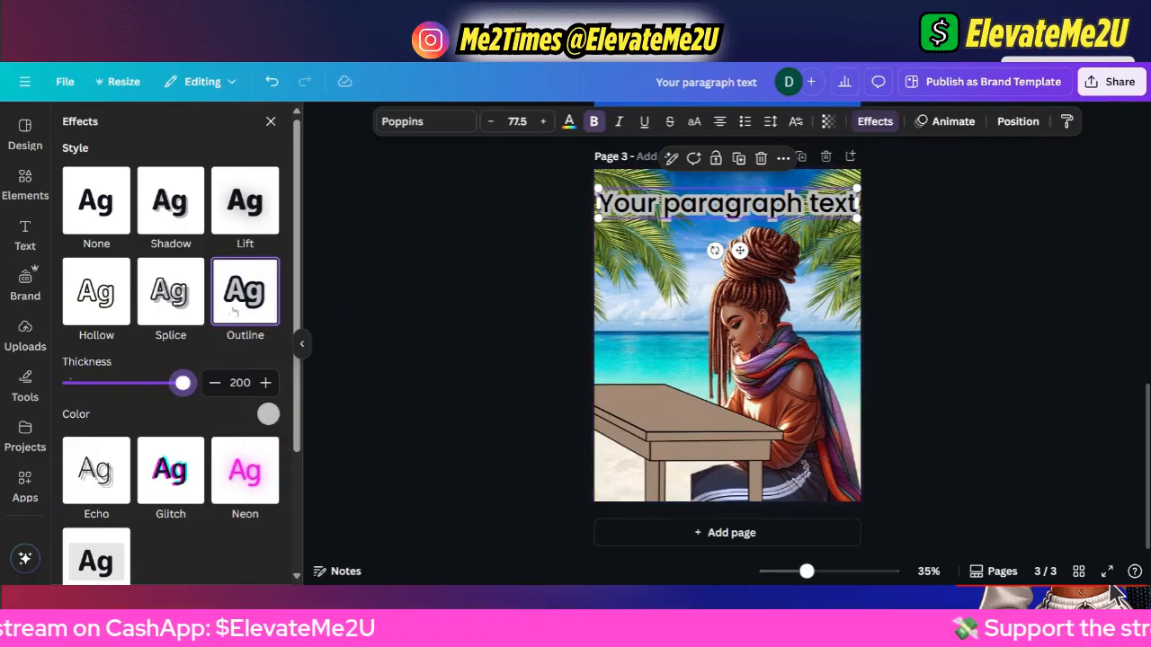
# Try the Splice, Hollow and Outline effects in turn on the placeholder text to compare them.
pyautogui.click(171, 297)
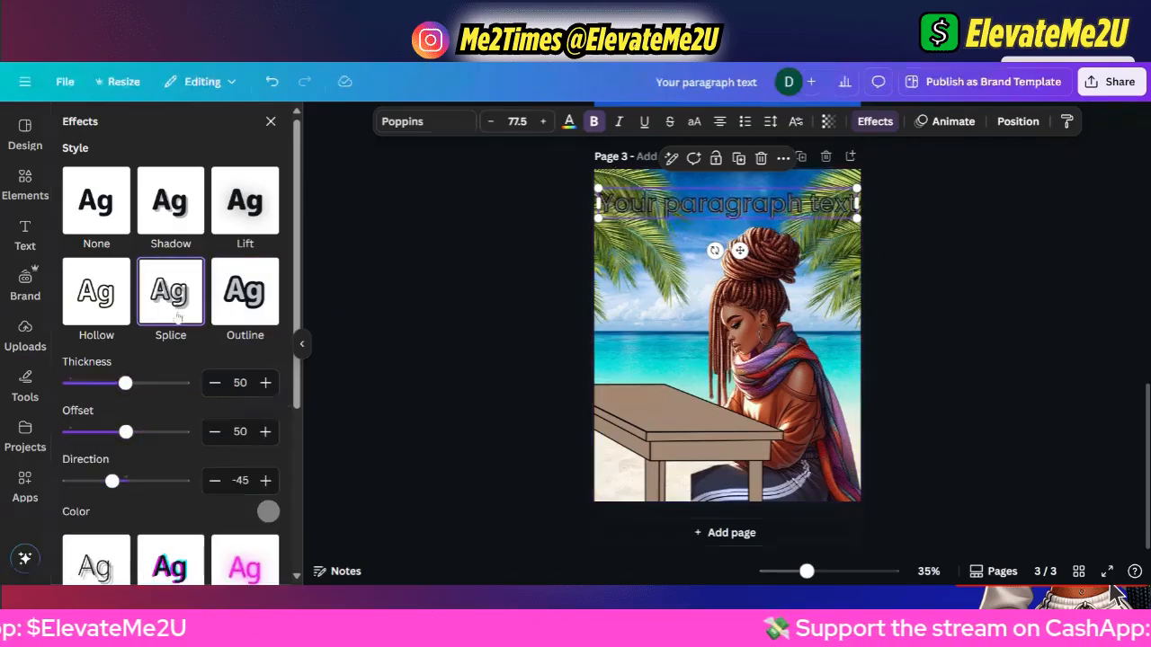
pyautogui.scroll(-1, 96, 305)
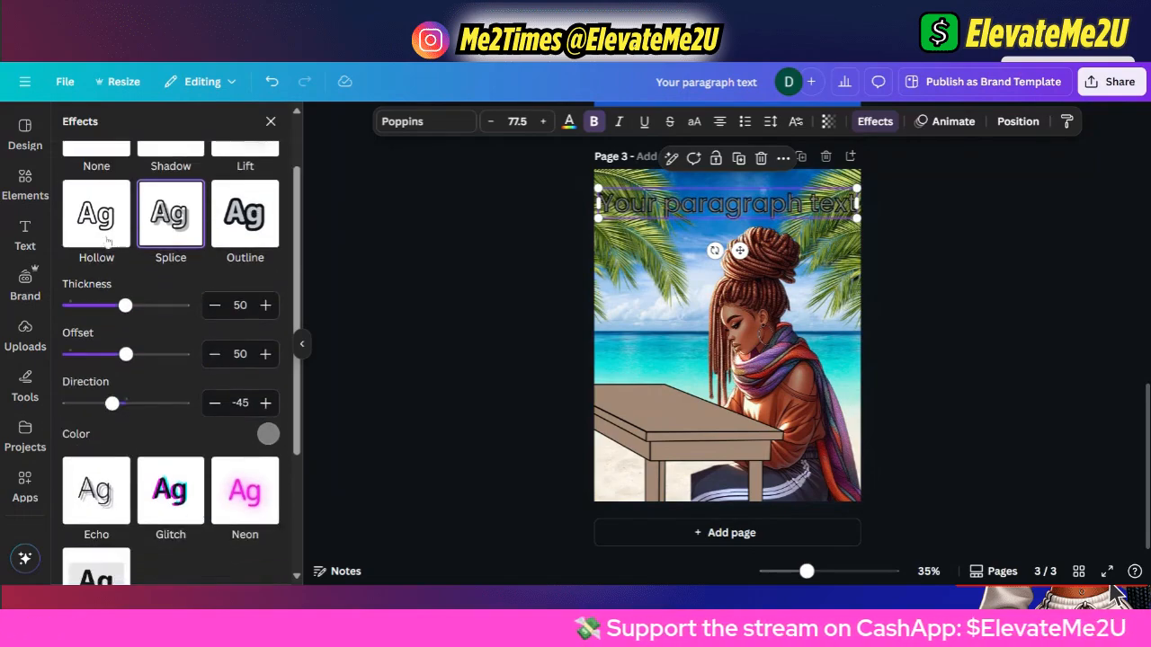
pyautogui.click(101, 233)
pyautogui.click(248, 241)
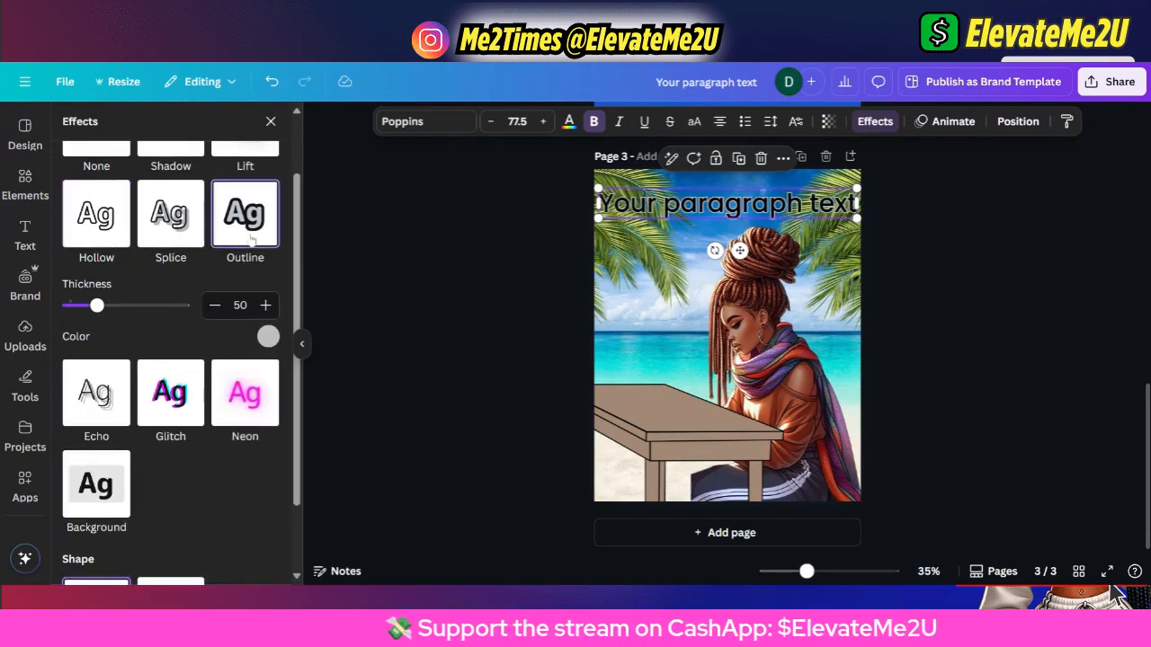
pyautogui.click(156, 236)
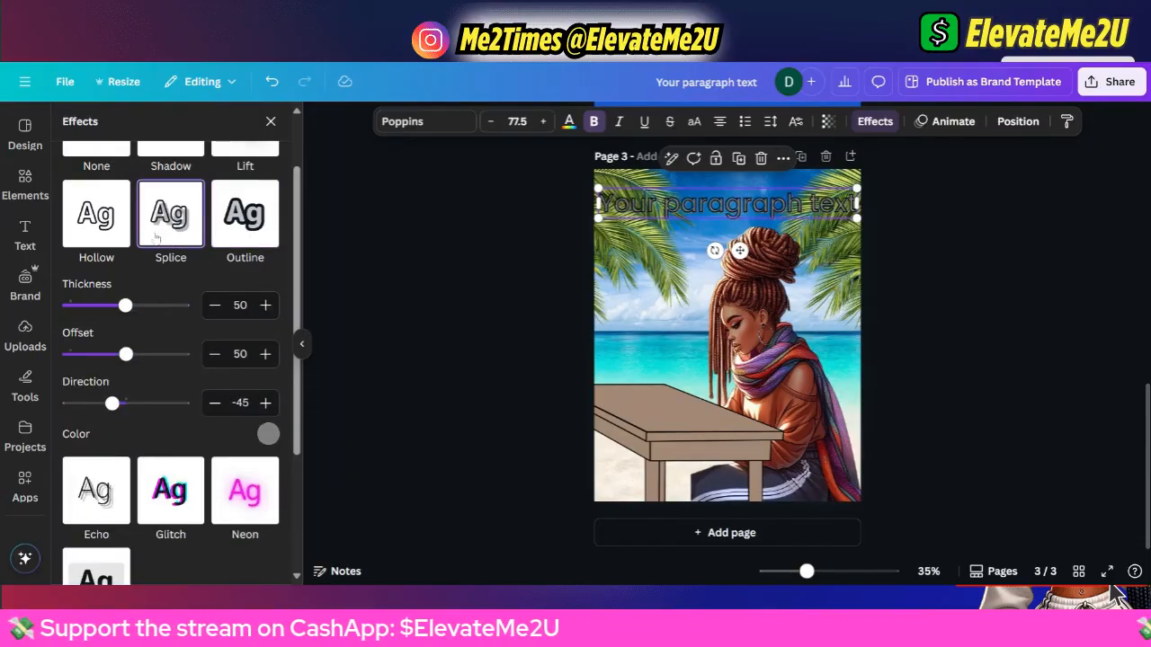
pyautogui.click(77, 229)
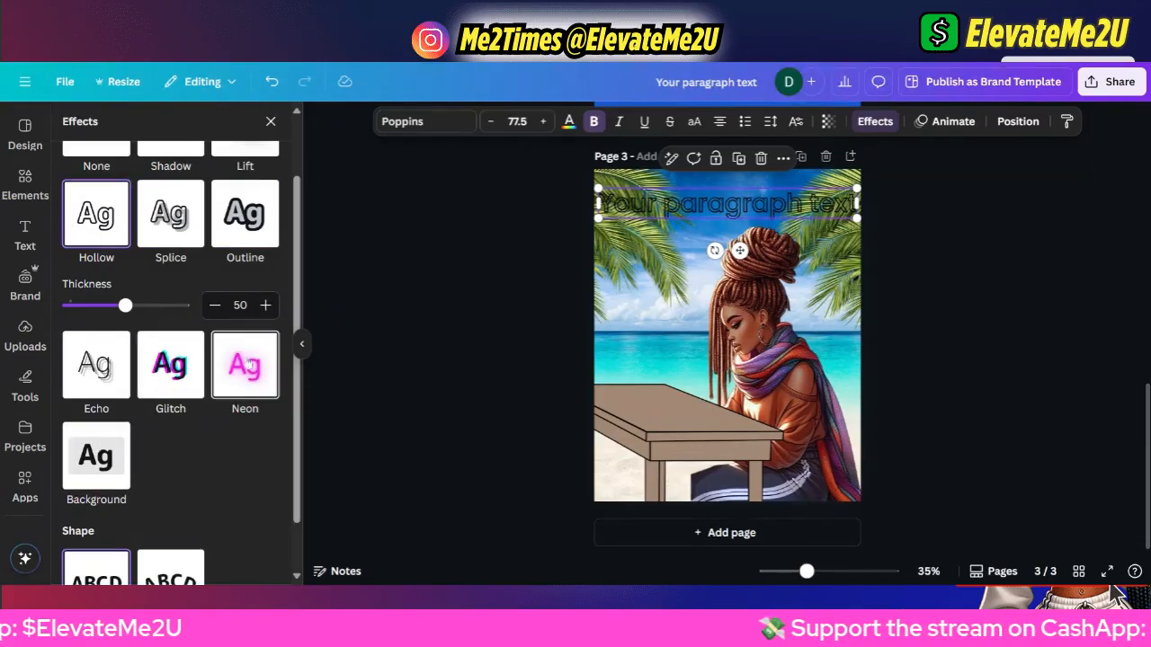
# Apply the Outline effect to the placeholder text and set the outline colour to the magenta #d636ae.
pyautogui.click(246, 220)
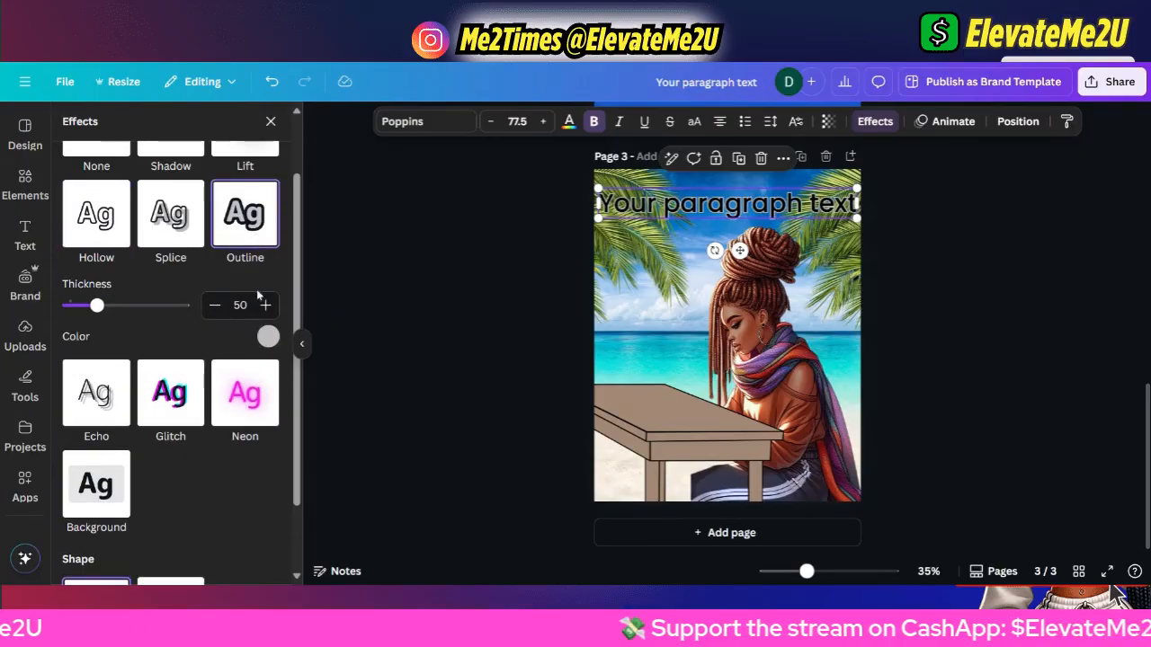
pyautogui.click(266, 338)
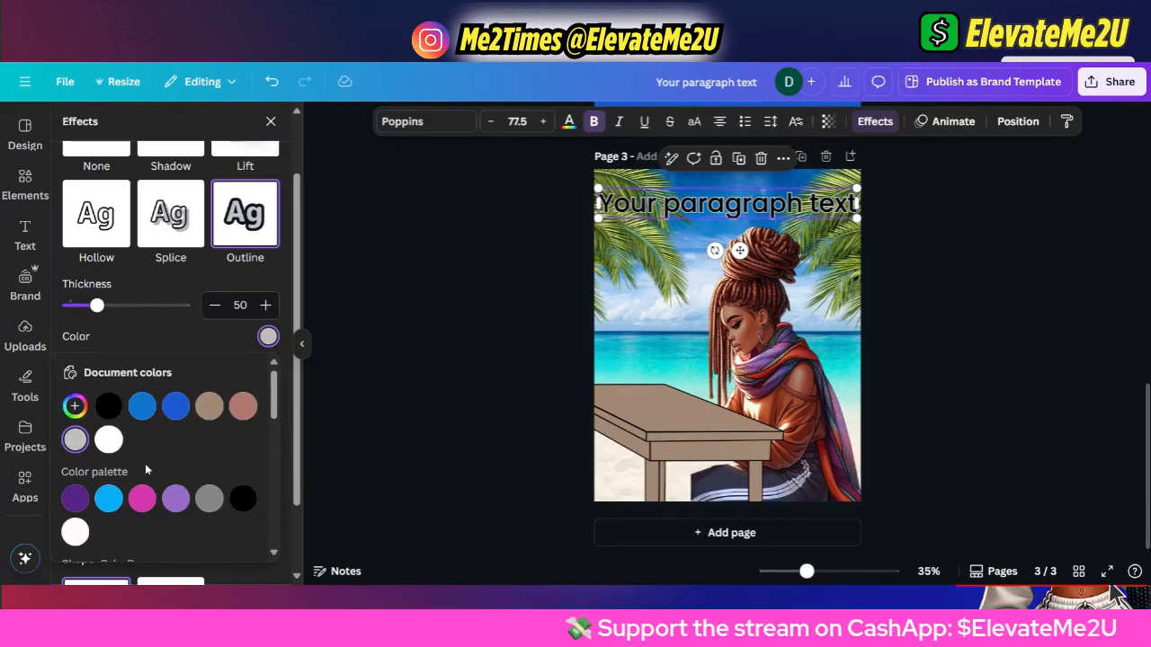
pyautogui.scroll(-1, 146, 469)
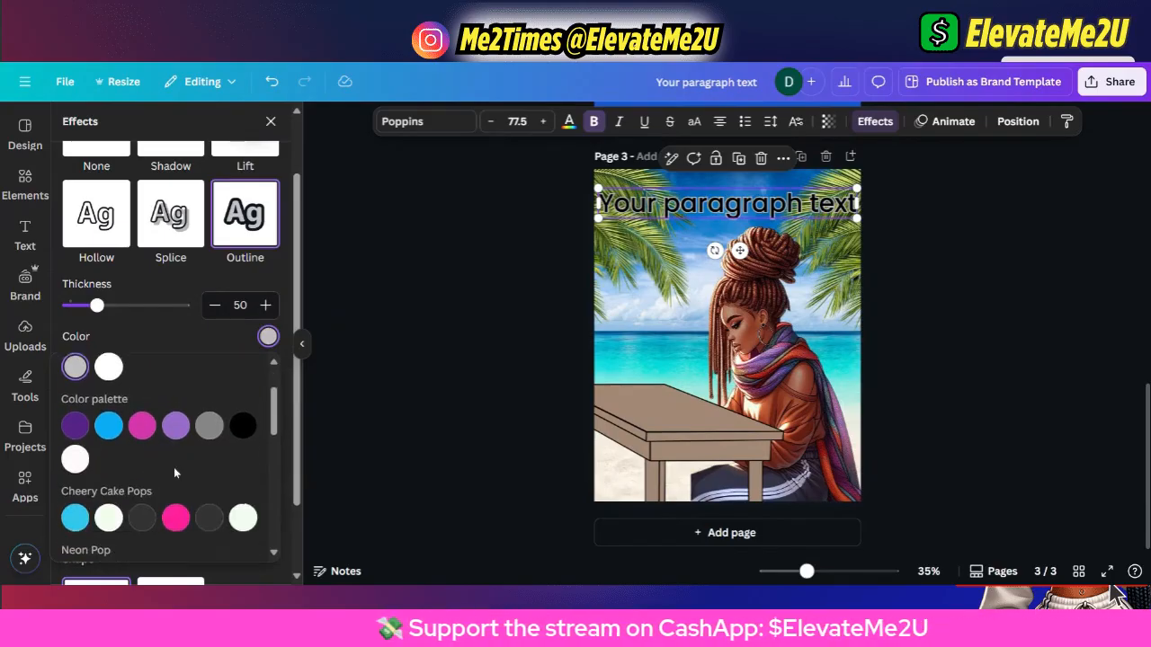
pyautogui.scroll(1, 174, 467)
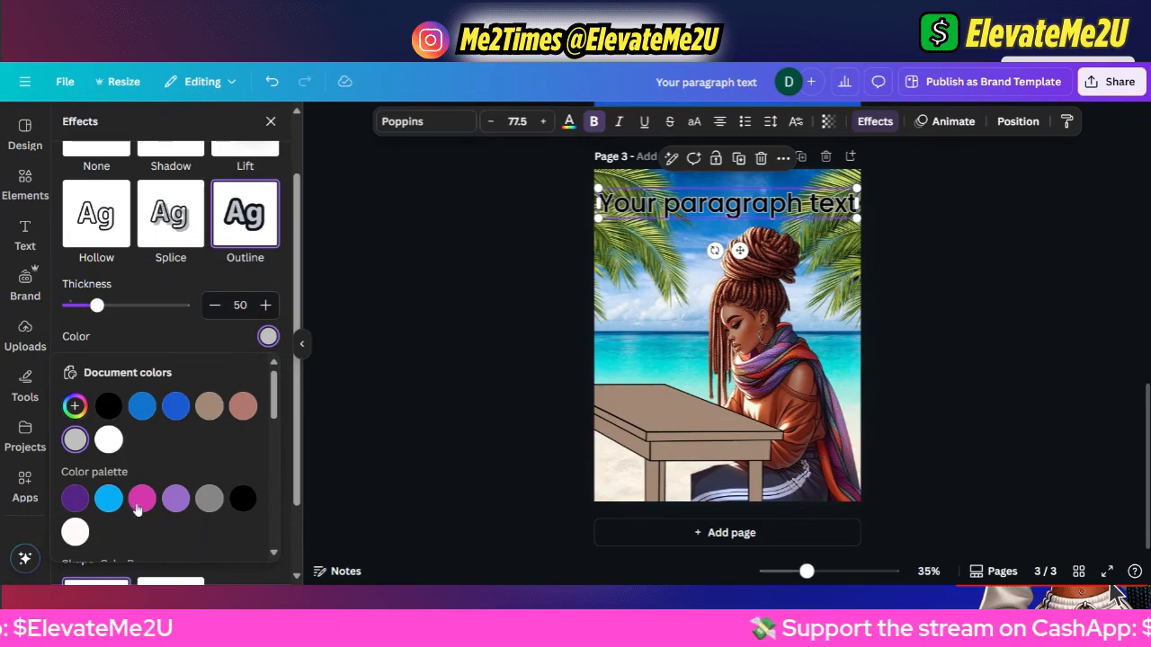
pyautogui.scroll(-5, 143, 505)
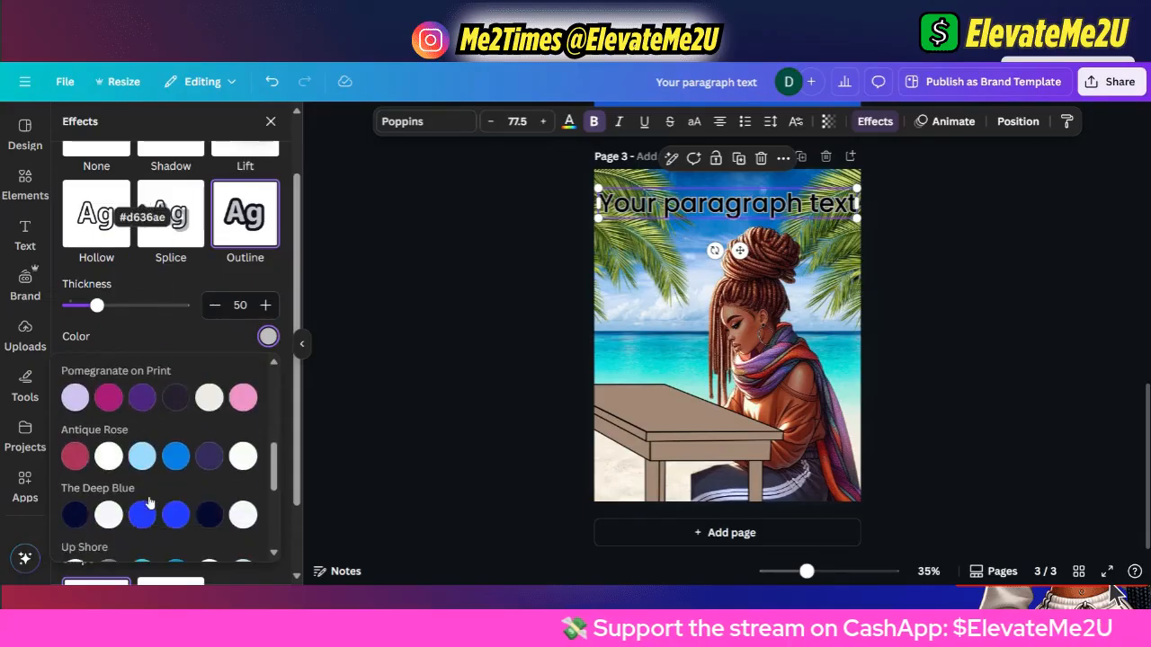
pyautogui.scroll(3, 149, 503)
pyautogui.click(143, 423)
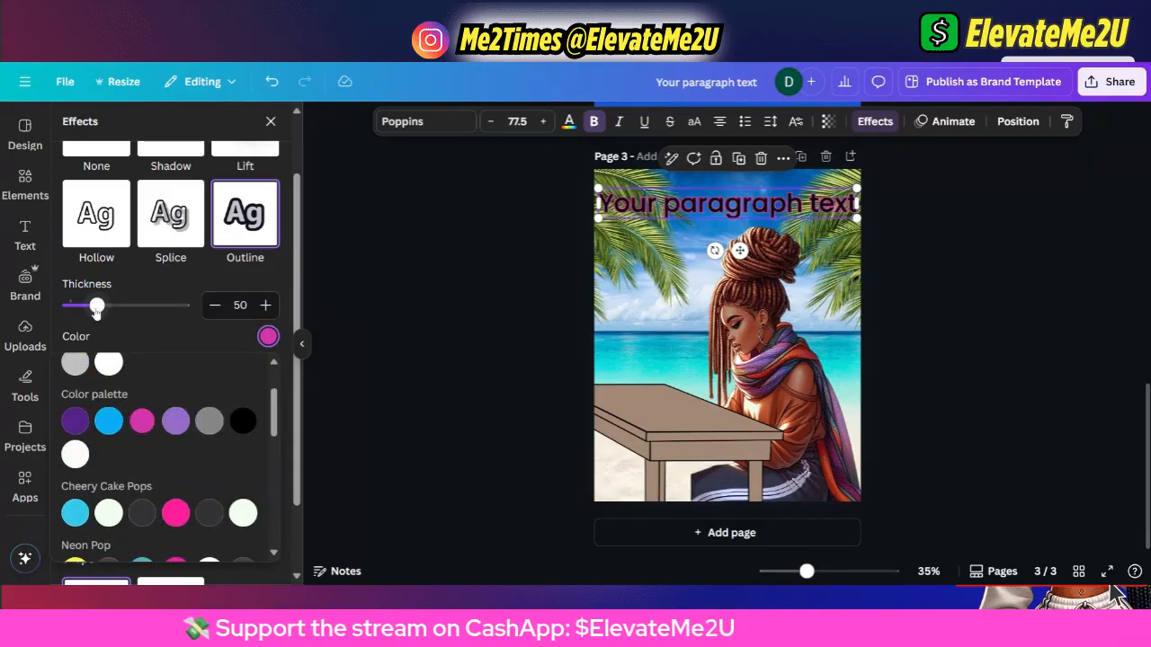
# Raise the text's magenta outline thickness to 200 and deselect the text.
pyautogui.moveTo(111, 312); pyautogui.dragTo(301, 316)
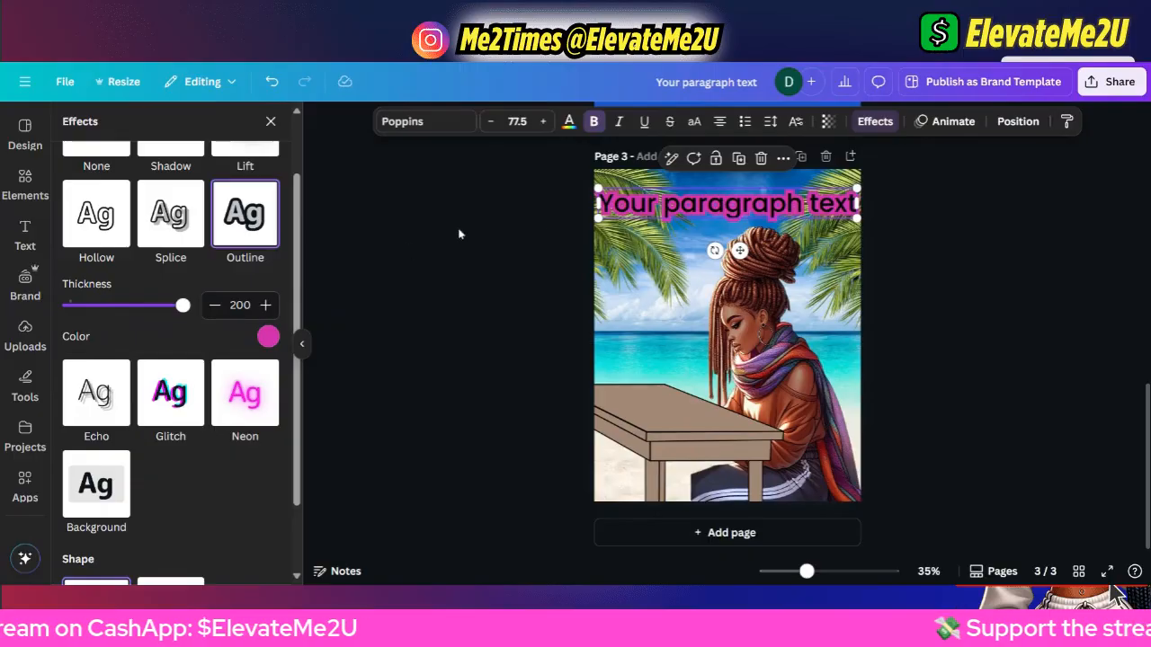
pyautogui.doubleClick(820, 225)
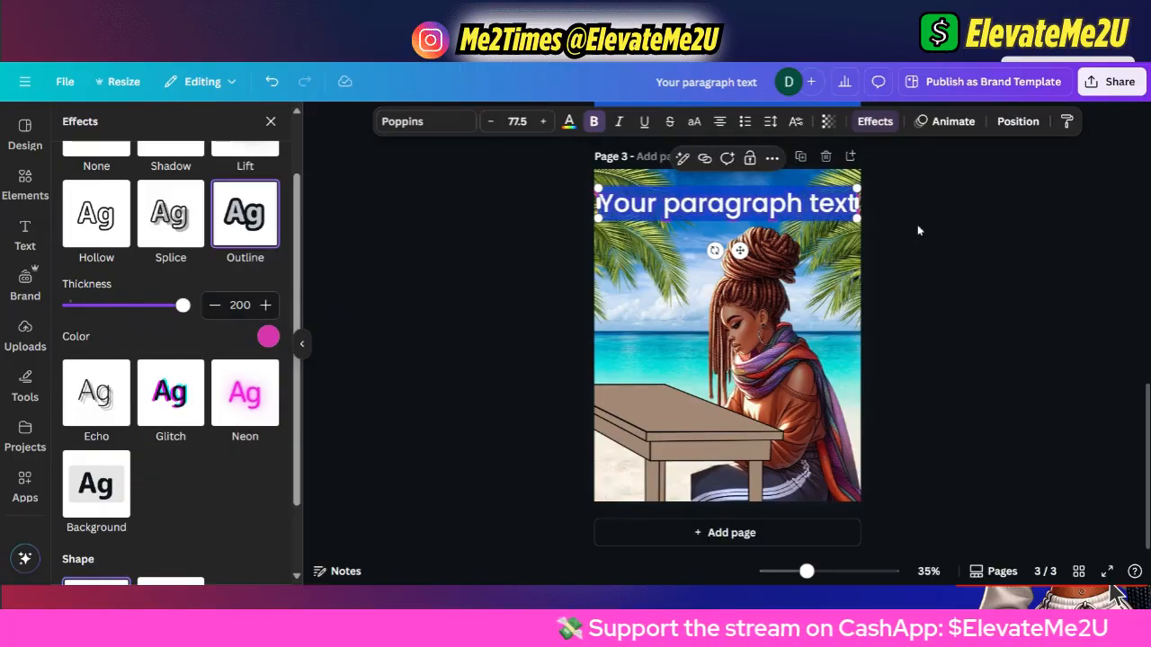
pyautogui.press('Escape')
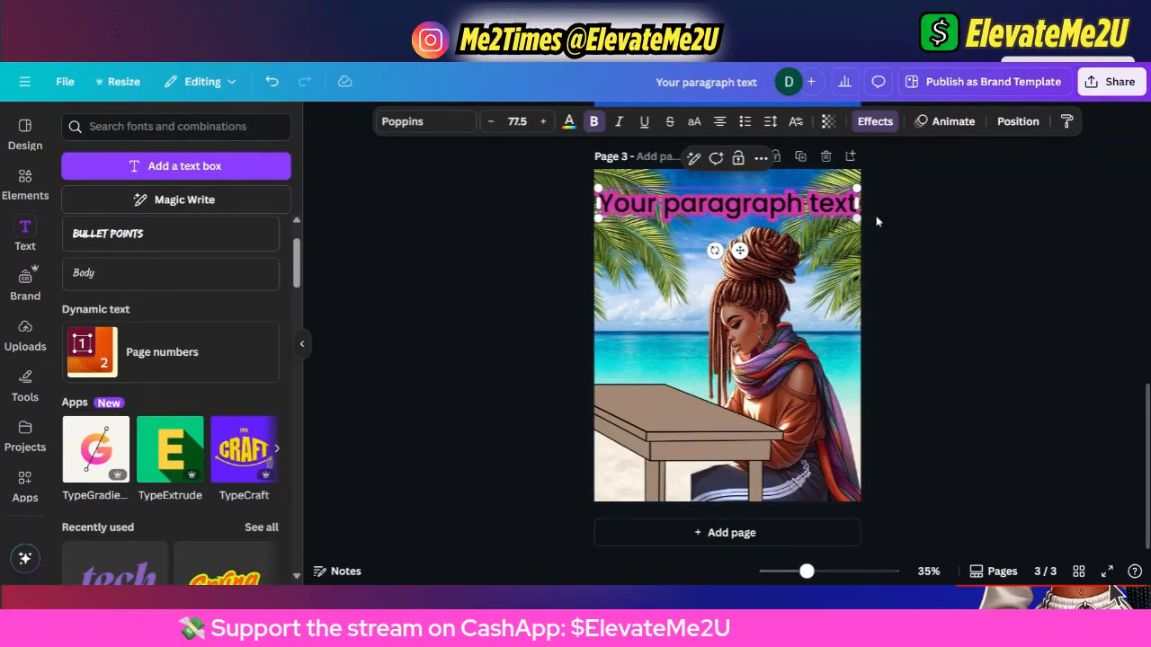
pyautogui.click(942, 217)
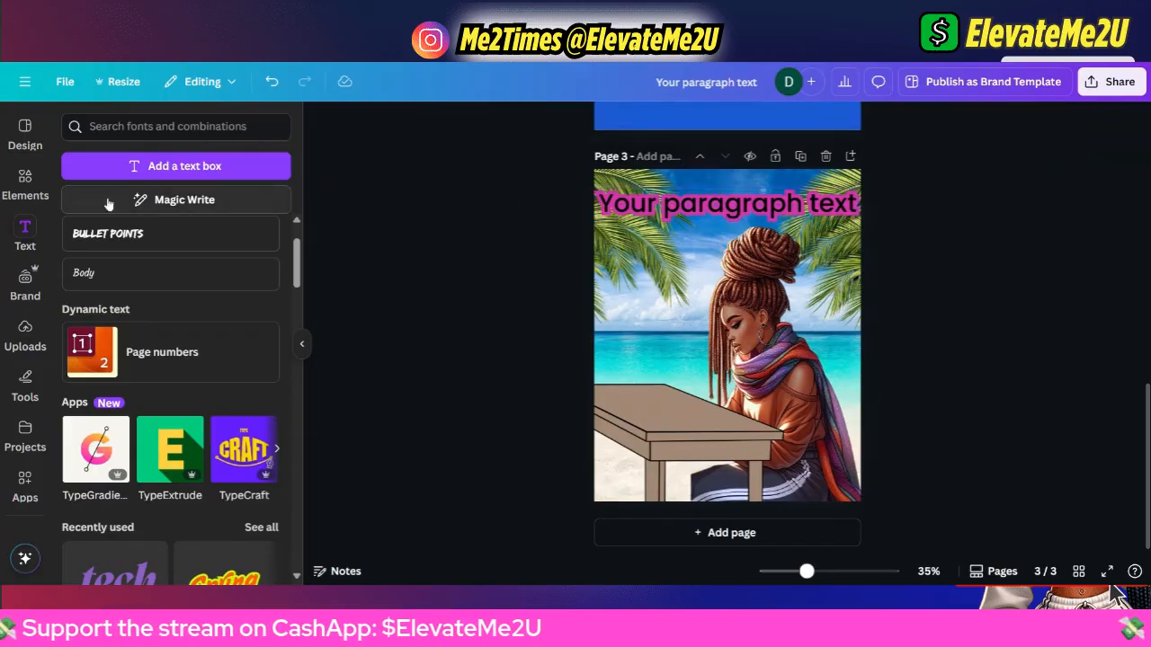
# Replace the old desk search by browsing all graphics and filtering them to Shadow.
pyautogui.click(25, 192)
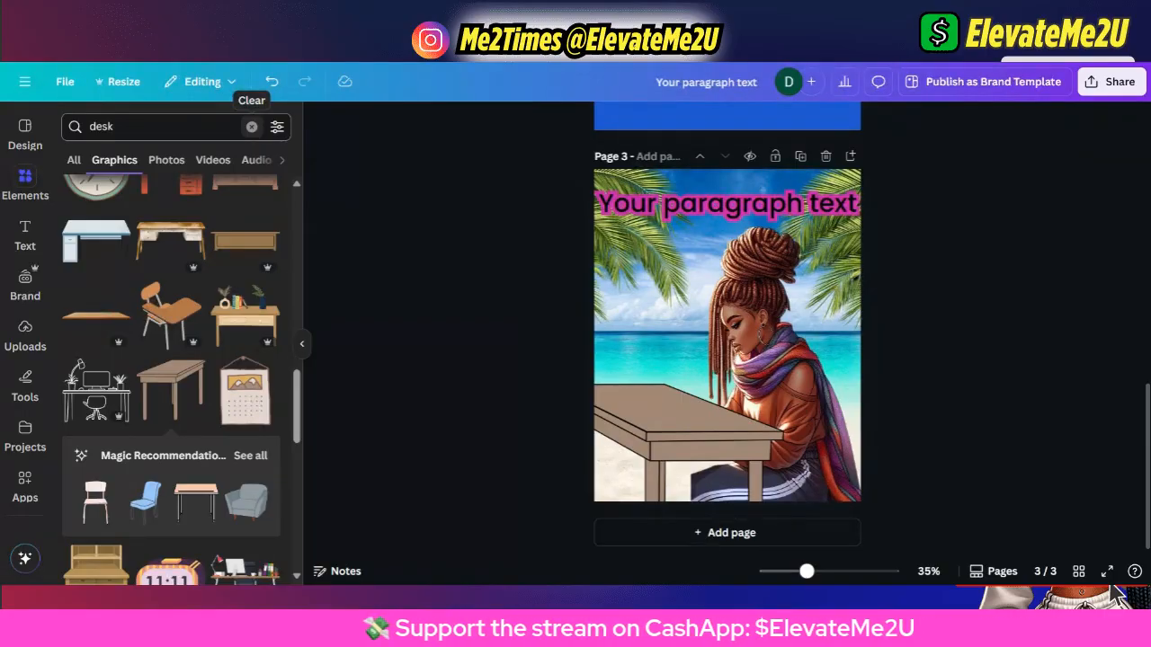
pyautogui.click(251, 126)
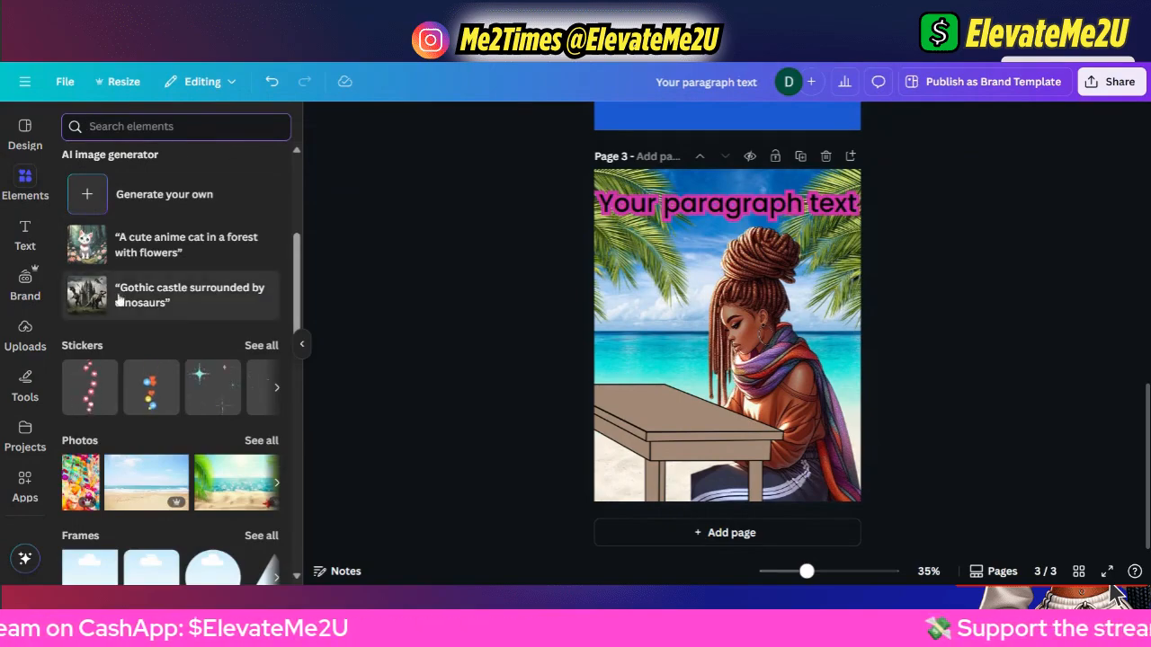
pyautogui.scroll(4, 127, 294)
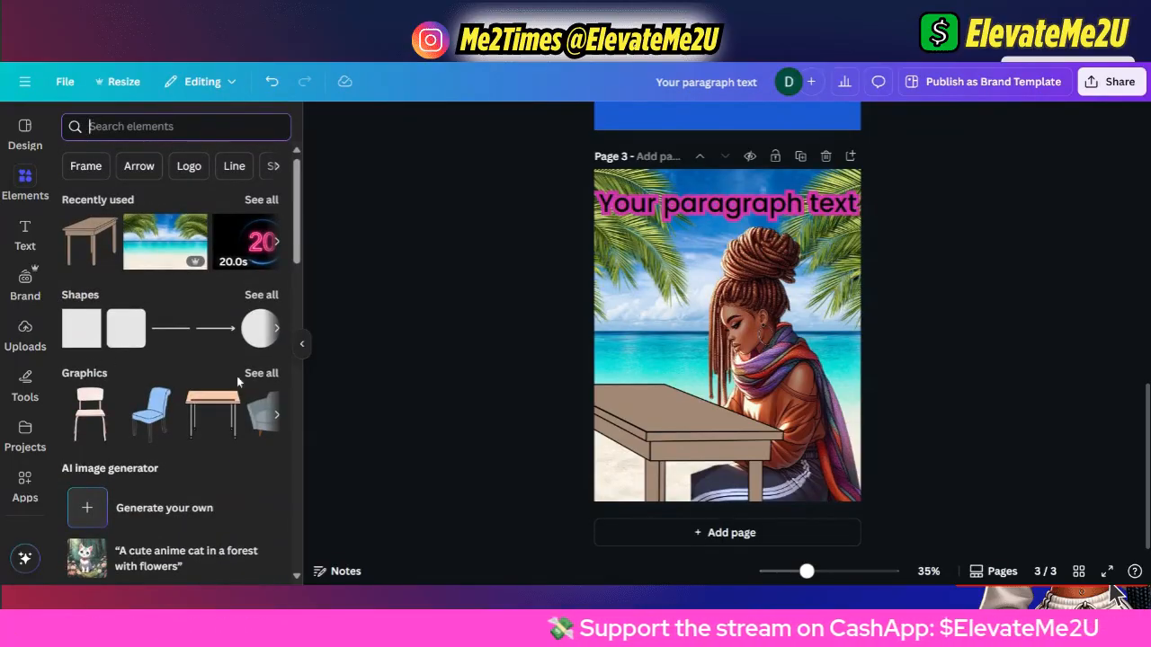
pyautogui.click(263, 378)
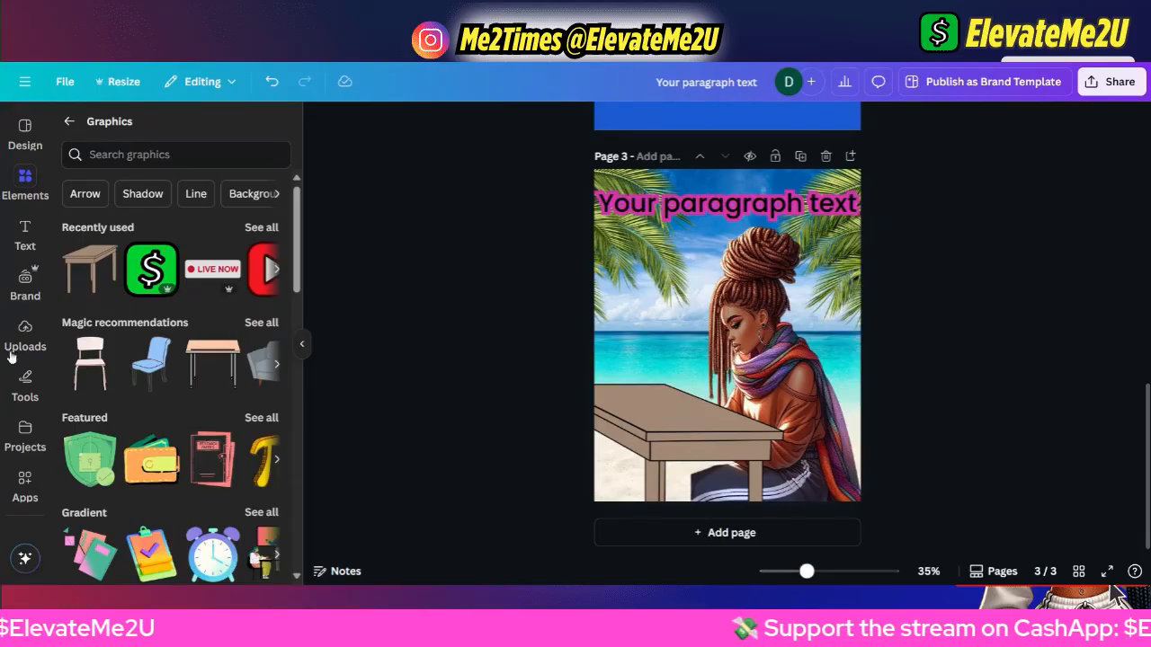
pyautogui.click(150, 200)
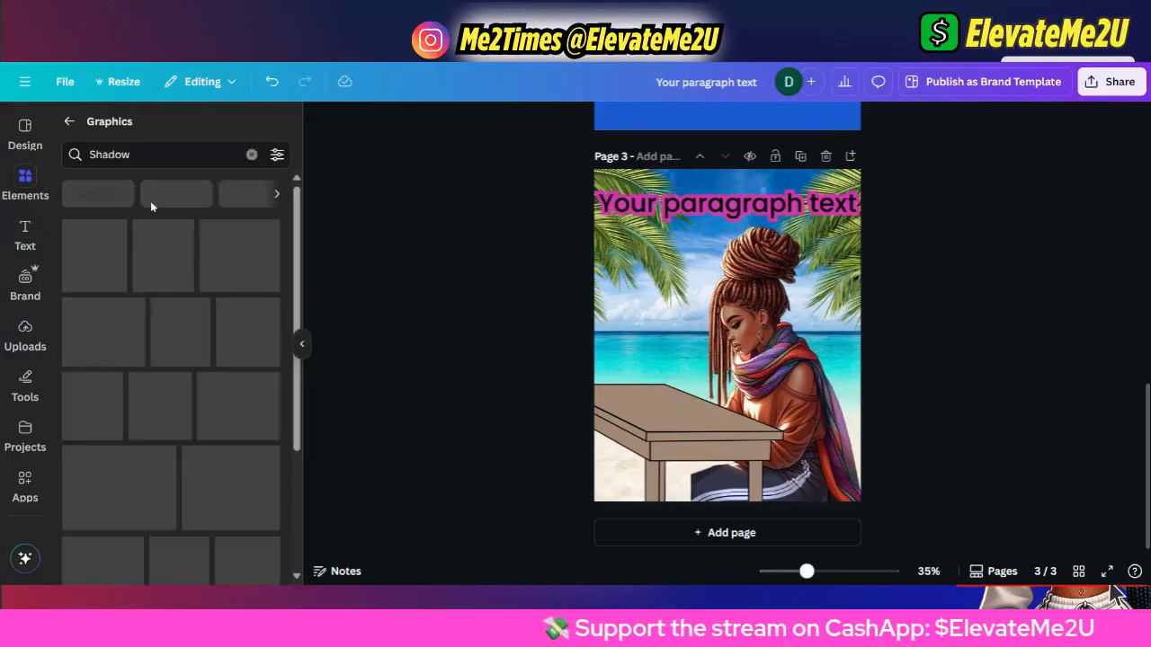
pyautogui.scroll(-2, 297, 420)
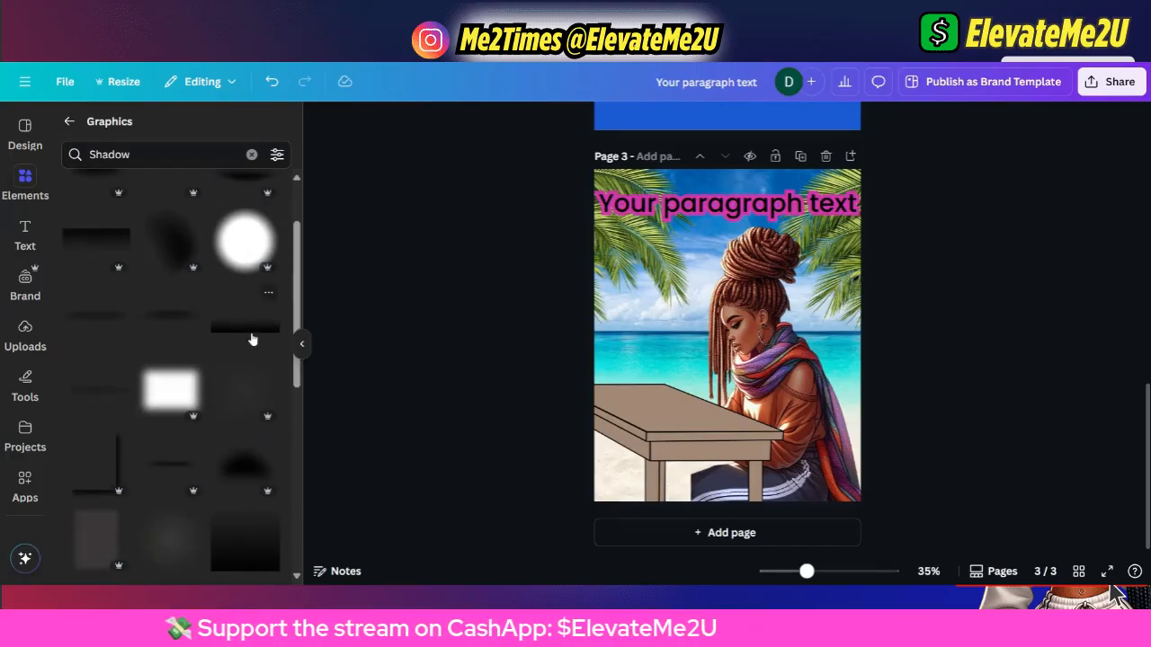
# Add the black gradient shadow graphic, align it with the page's upper edge and stretch it to cover the whole page.
pyautogui.click(79, 251)
pyautogui.moveTo(675, 332); pyautogui.dragTo(639, 198)
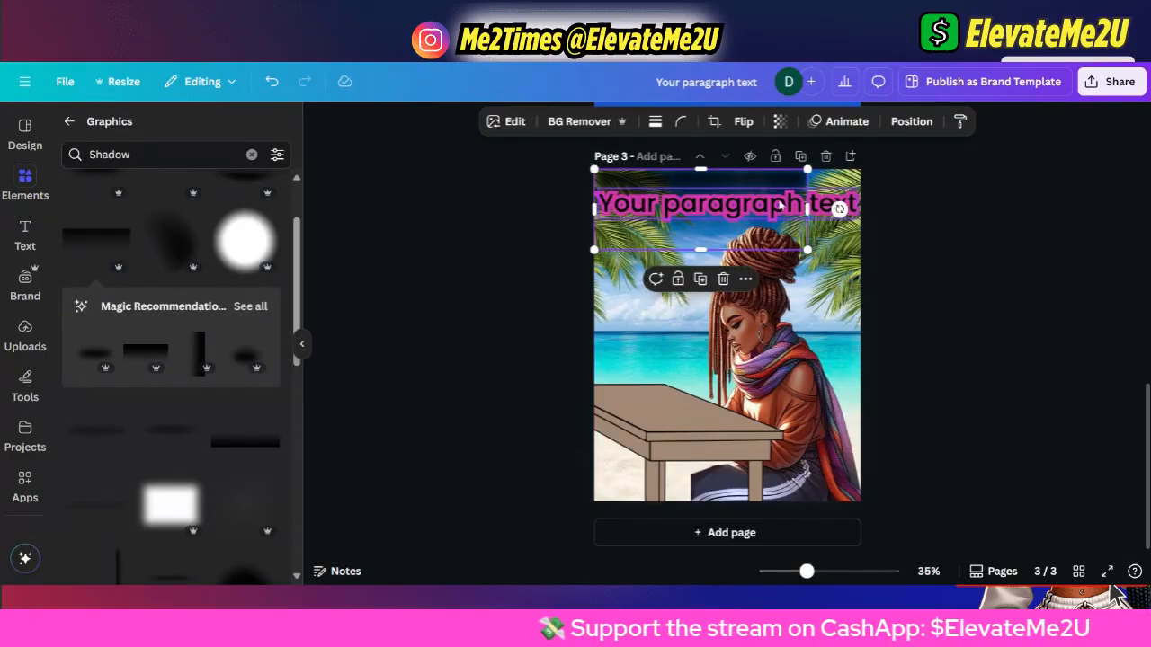
pyautogui.moveTo(807, 209); pyautogui.dragTo(861, 207)
pyautogui.click(962, 224)
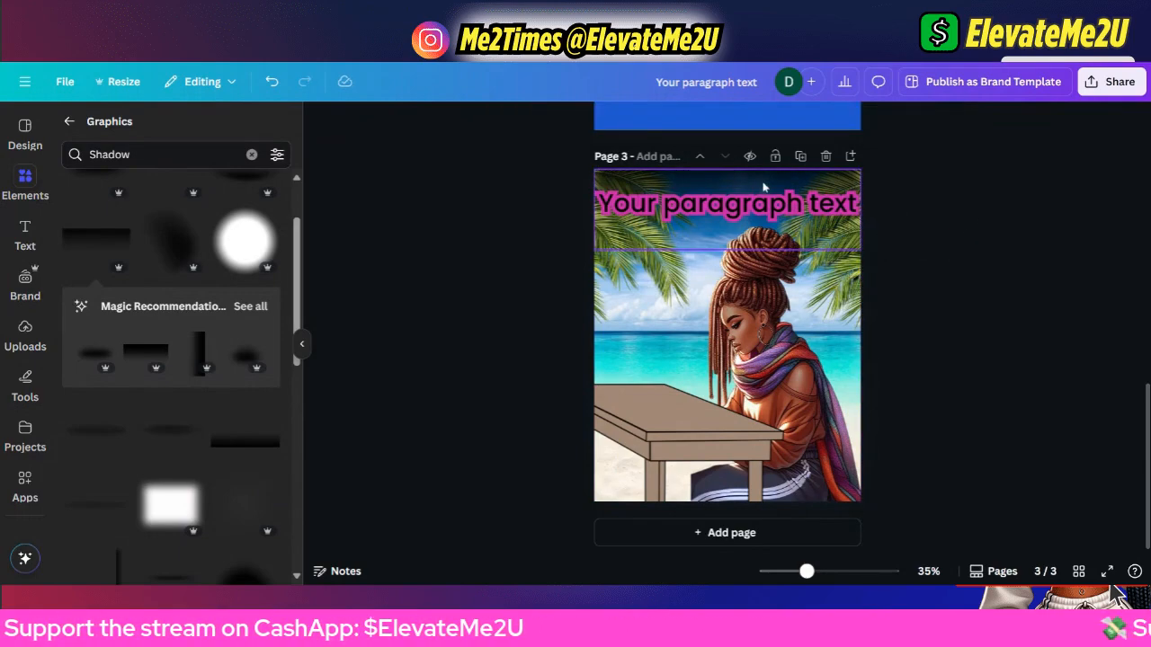
pyautogui.click(755, 241)
pyautogui.moveTo(752, 252); pyautogui.dragTo(755, 511)
pyautogui.click(953, 324)
pyautogui.click(777, 219)
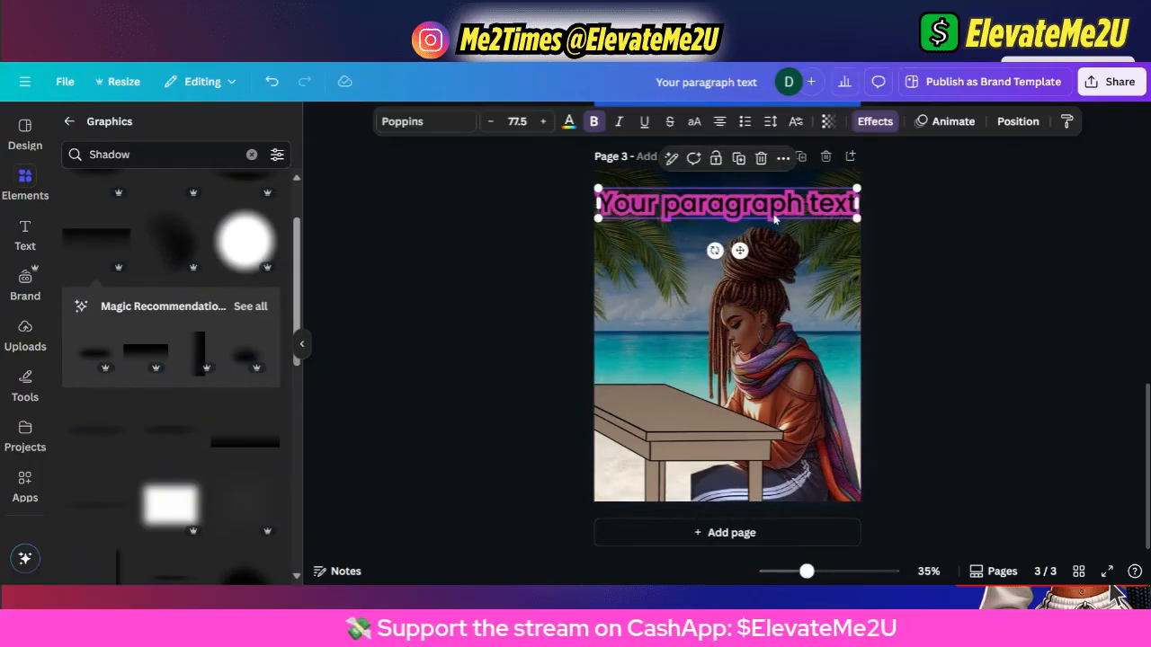
pyautogui.click(932, 182)
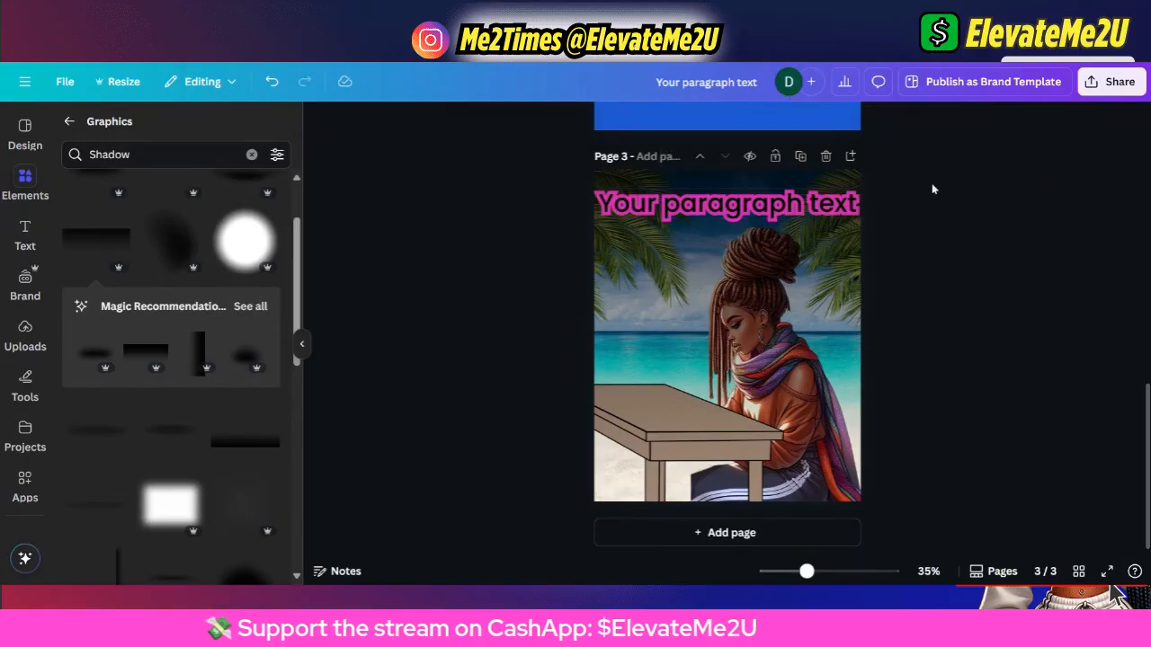
pyautogui.click(835, 253)
pyautogui.click(787, 210)
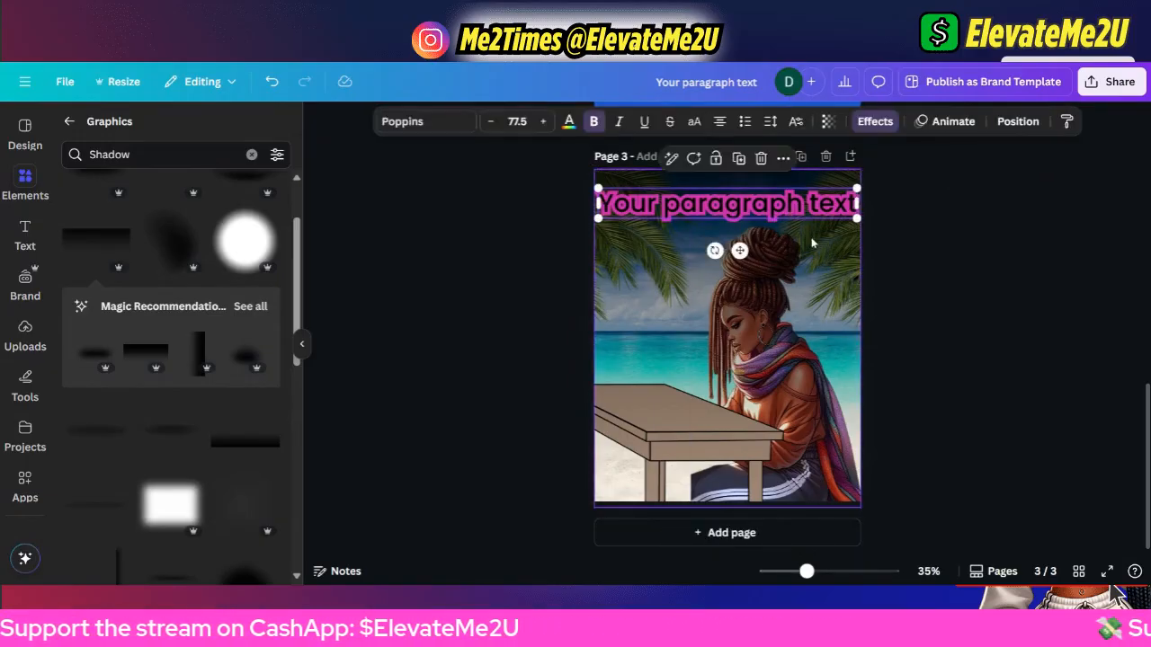
pyautogui.click(813, 240)
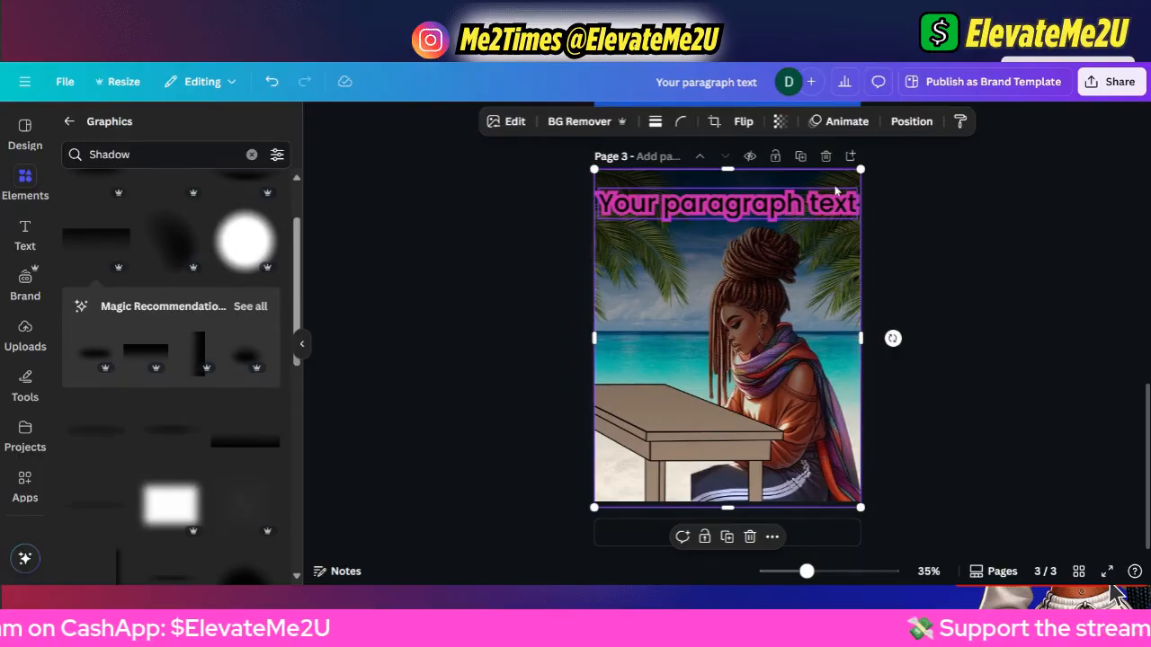
pyautogui.click(835, 217)
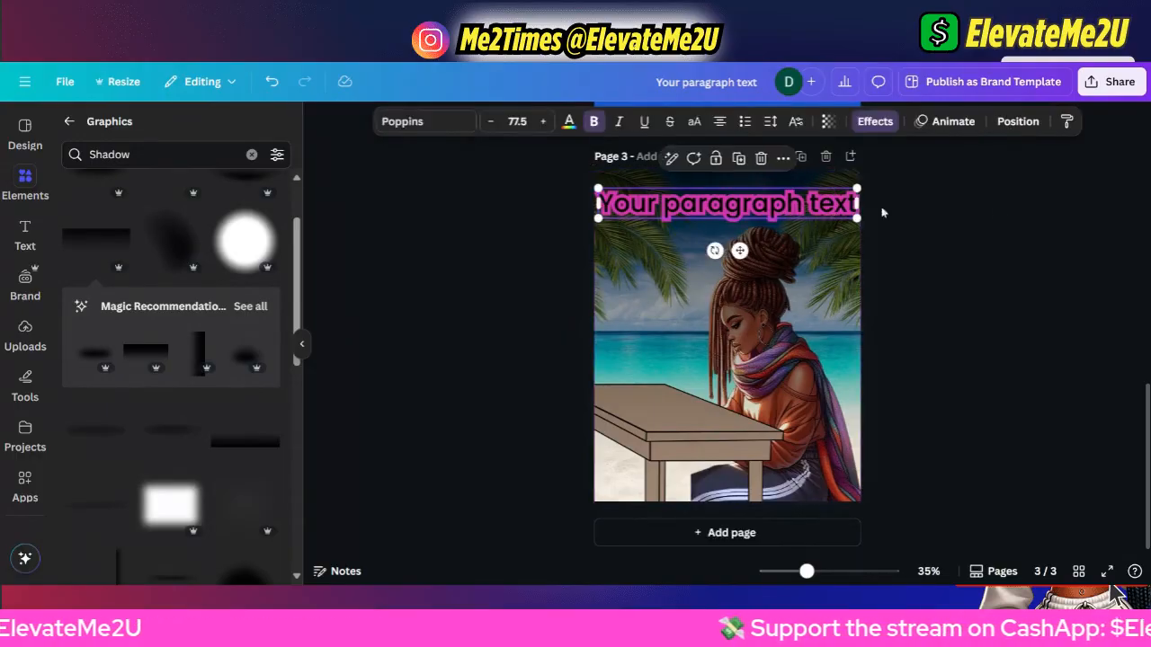
pyautogui.click(906, 223)
# Send the magenta-outlined placeholder text to the back of the layer order, behind the shadow and the woman.
pyautogui.click(844, 212)
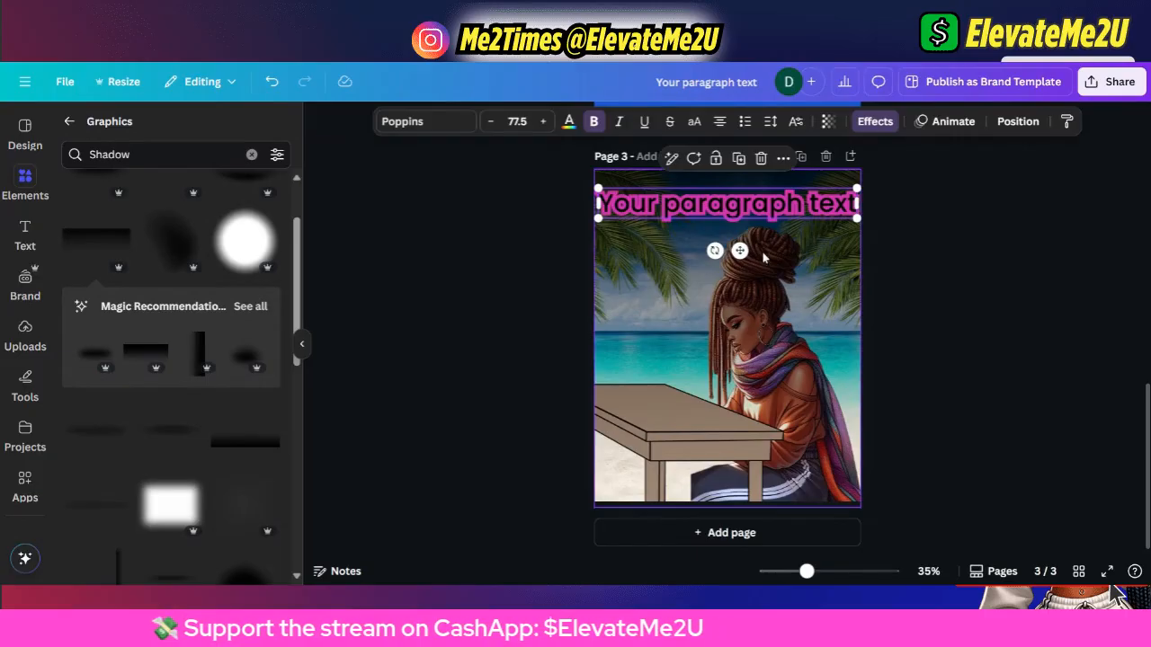
pyautogui.click(783, 159)
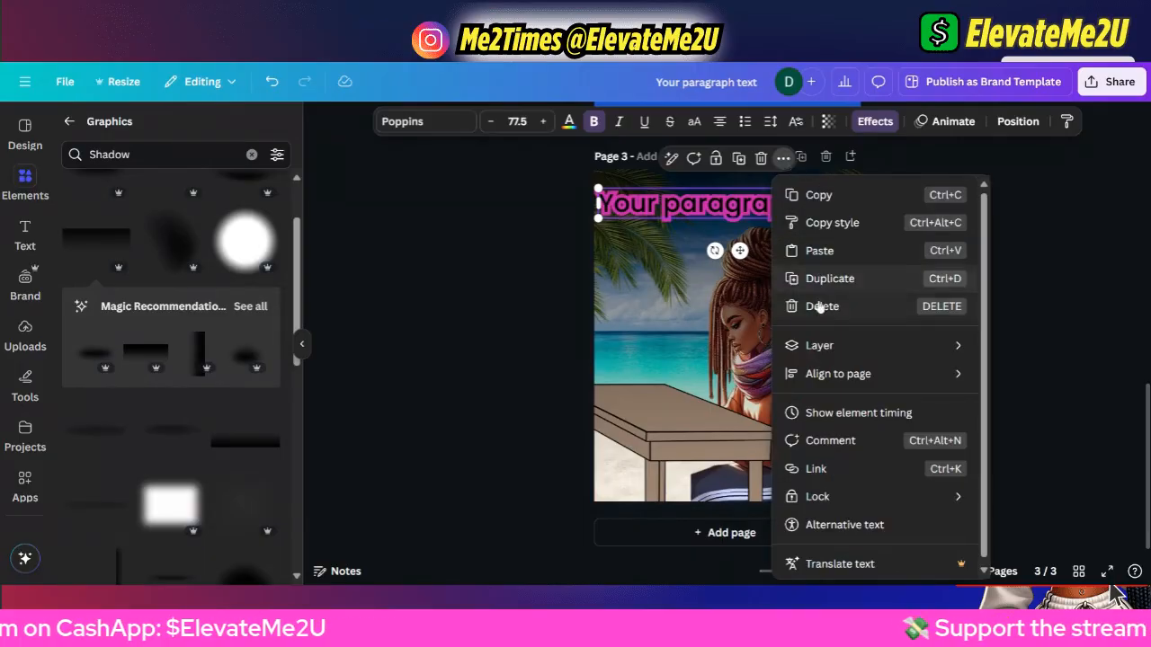
pyautogui.moveTo(829, 356)
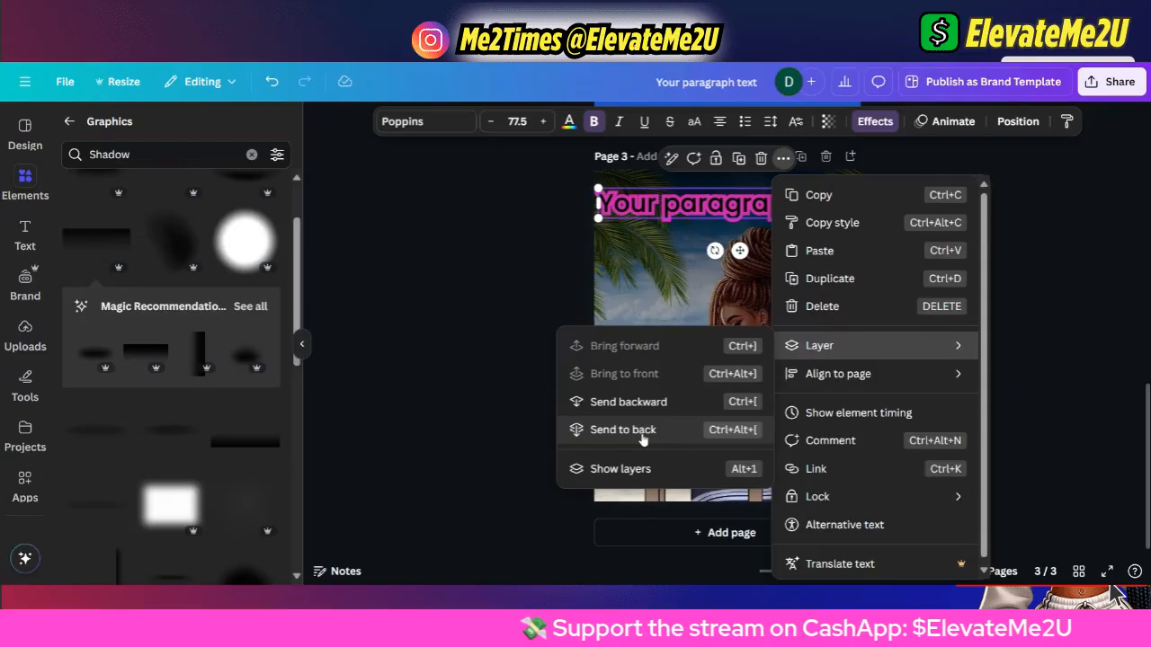
pyautogui.click(641, 435)
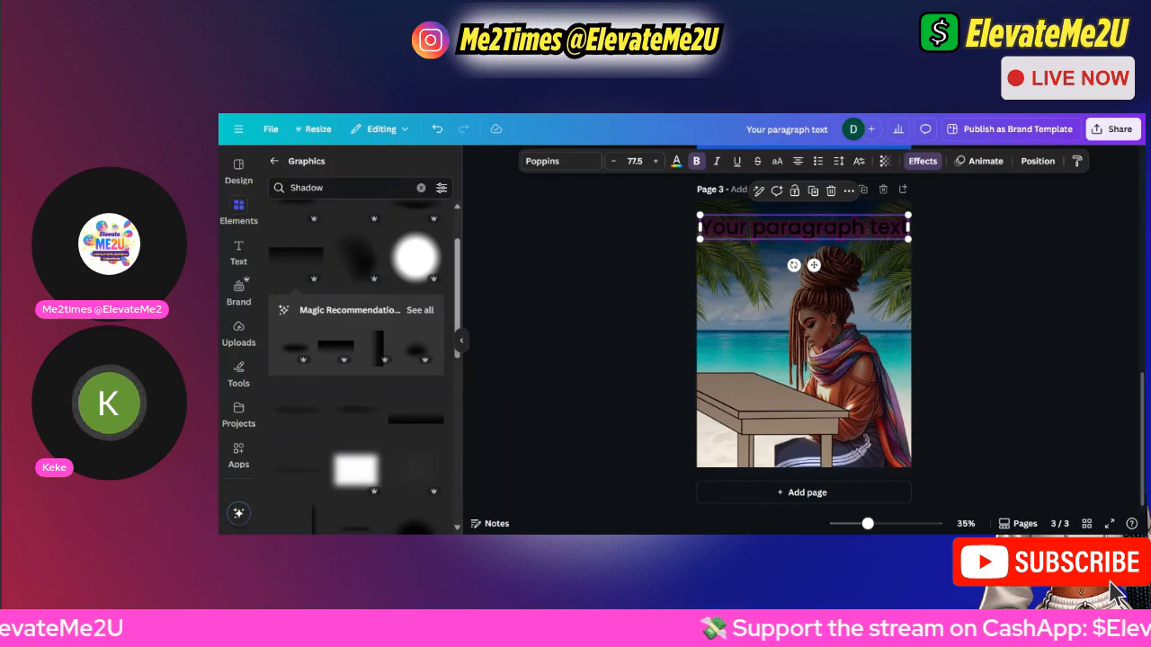
# Send the page-wide shadow graphic to the back so that it lies beneath the placeholder text.
pyautogui.click(868, 281)
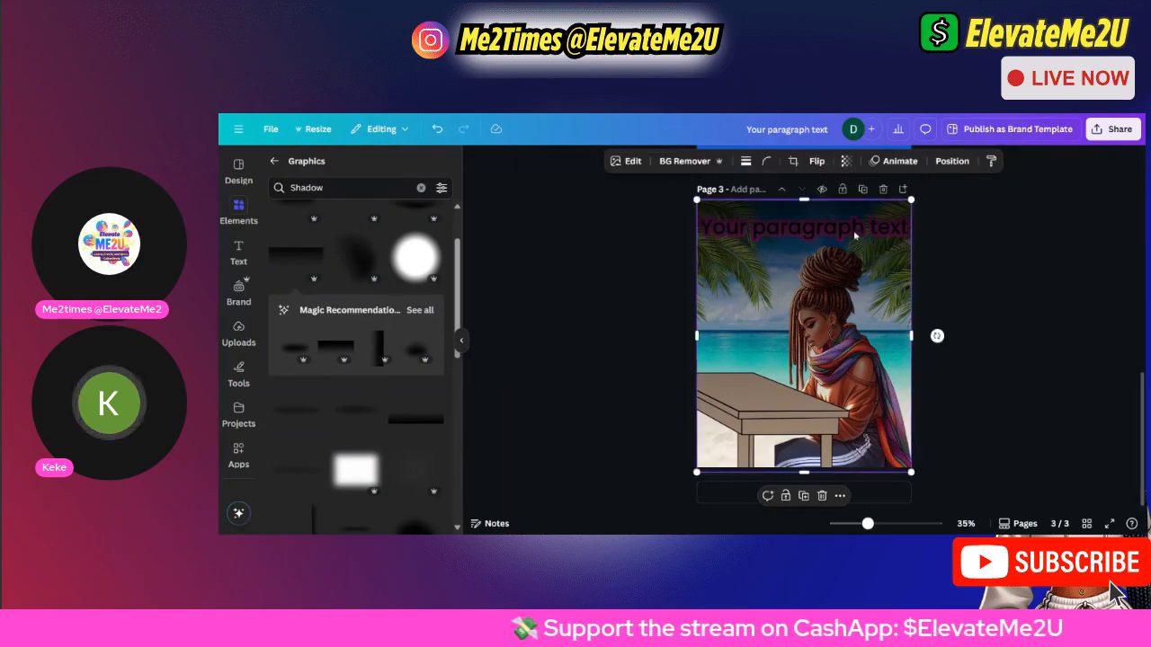
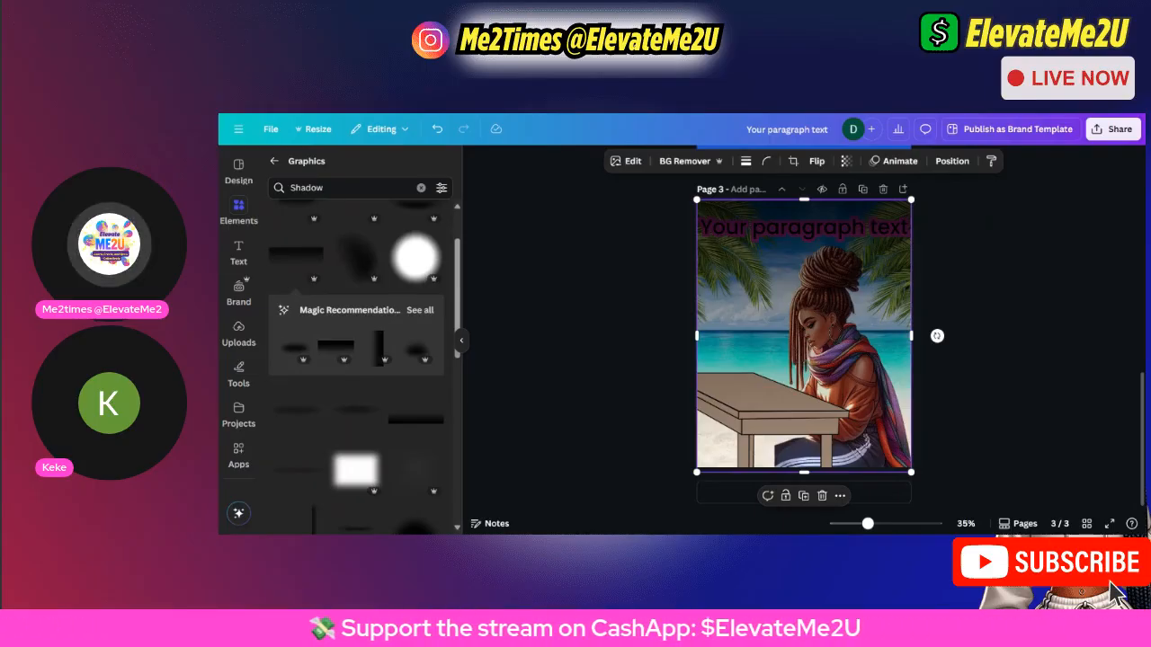
pyautogui.rightClick(839, 216)
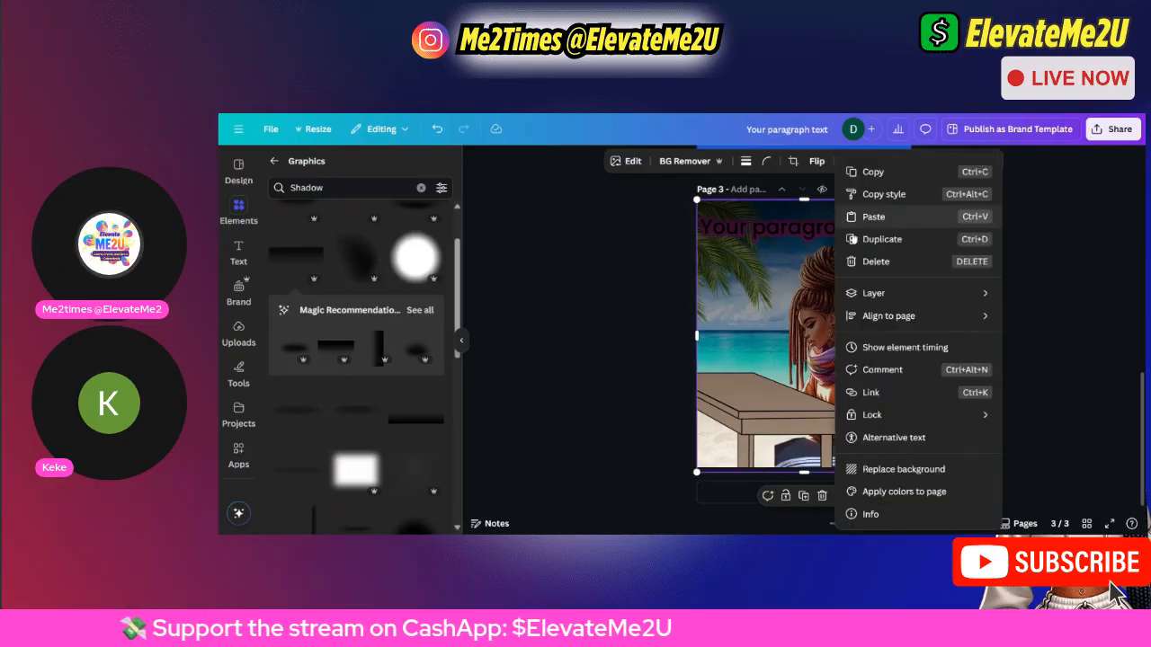
pyautogui.moveTo(937, 295)
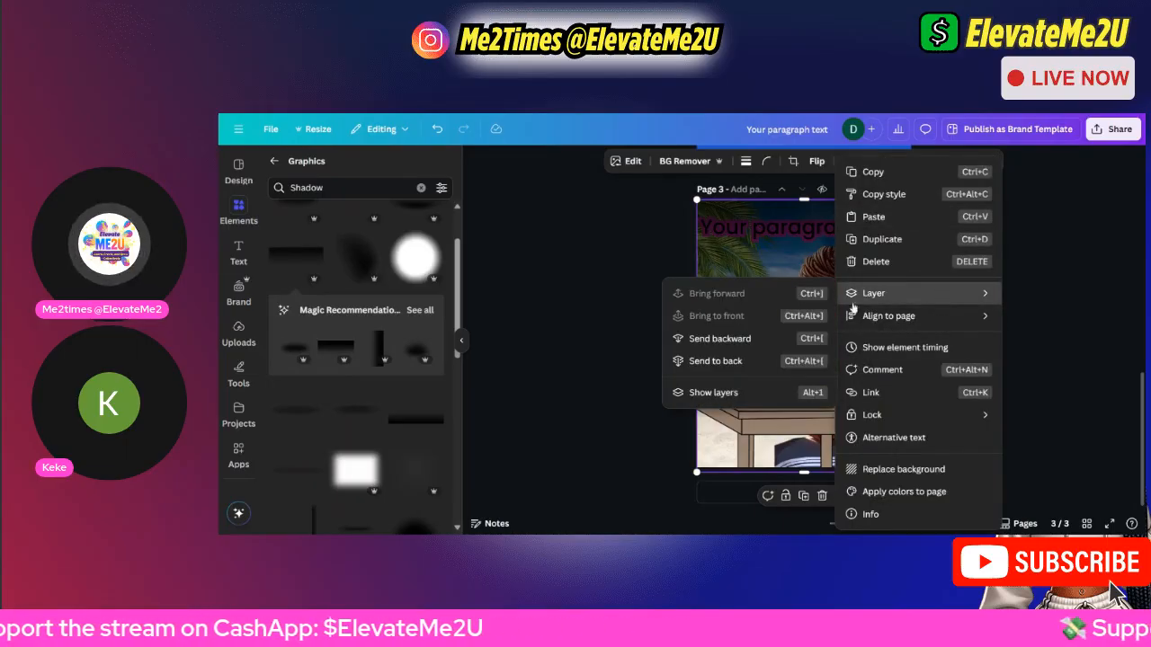
pyautogui.click(727, 361)
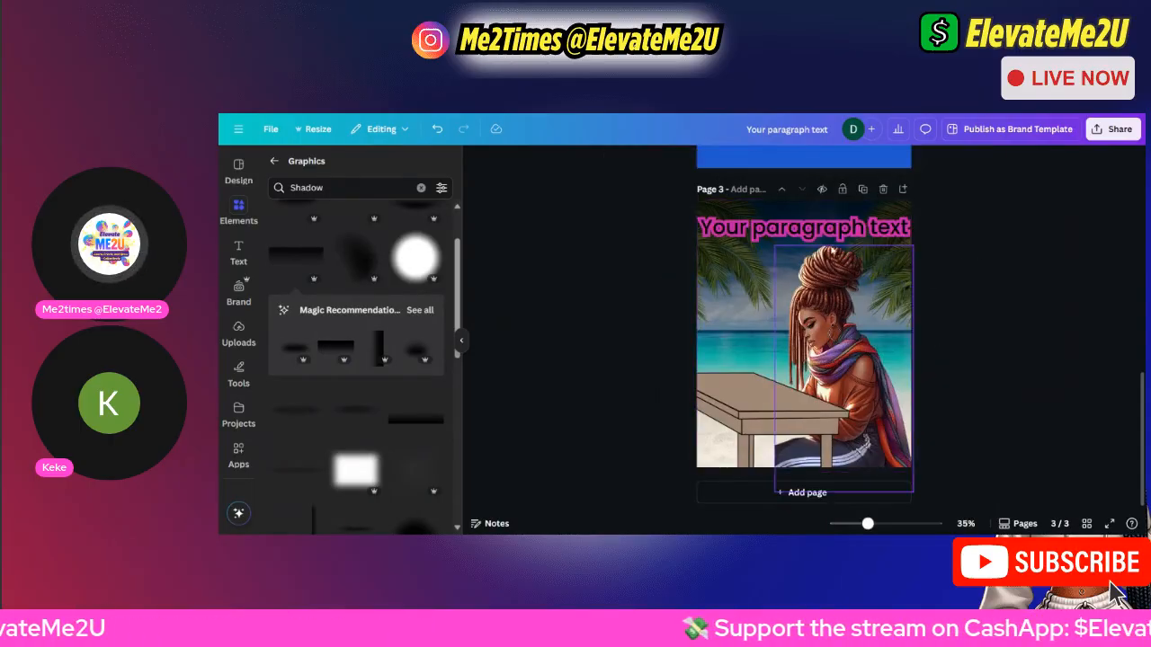
# Change the placeholder text's fill colour to white.
pyautogui.click(818, 232)
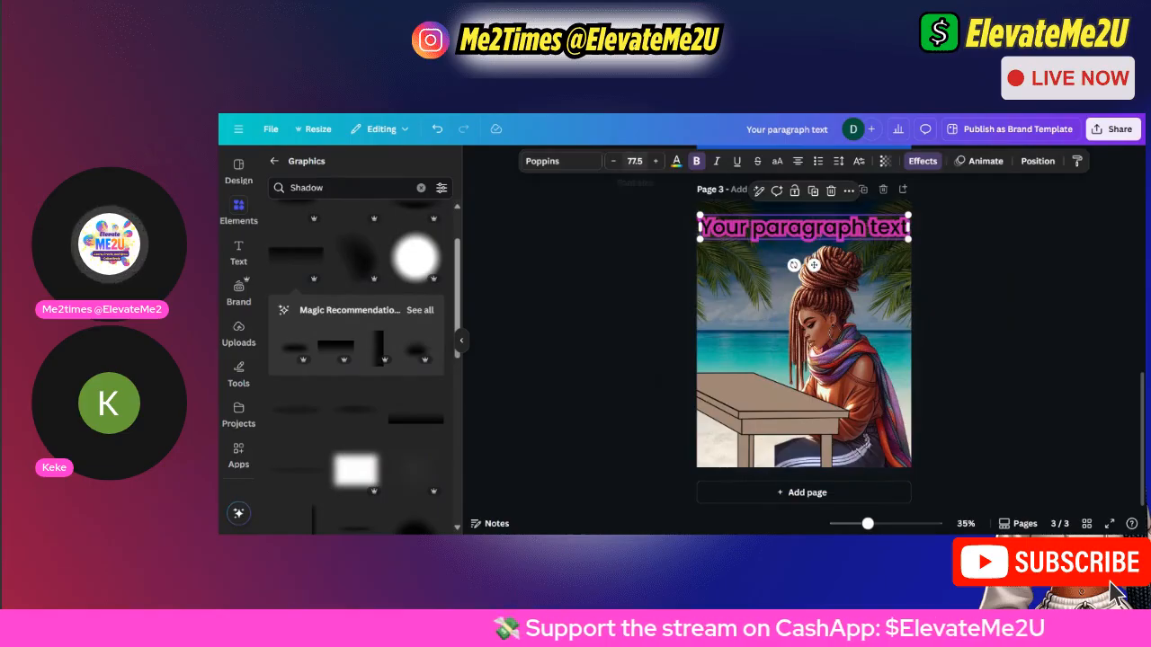
pyautogui.click(676, 161)
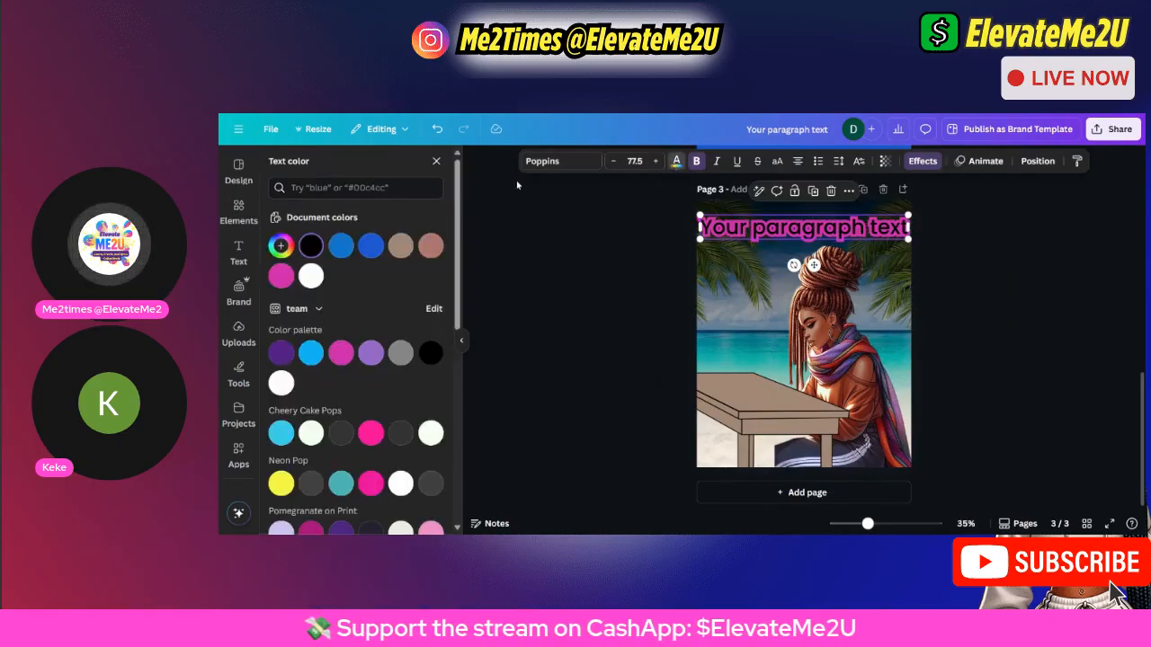
pyautogui.click(310, 276)
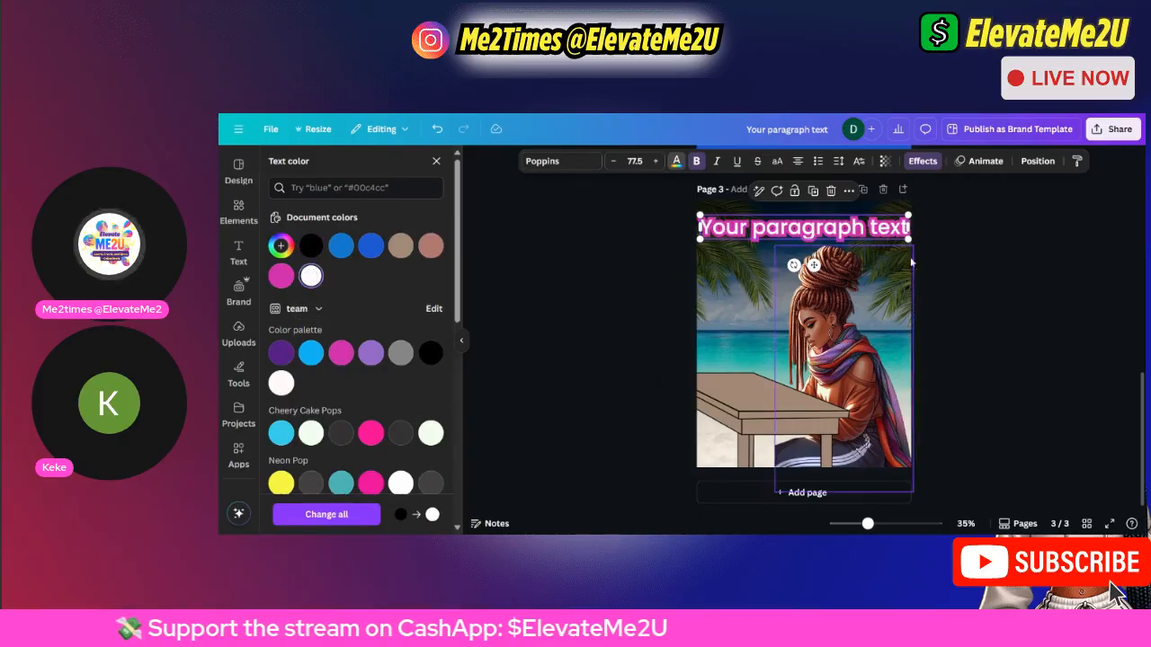
pyautogui.click(740, 271)
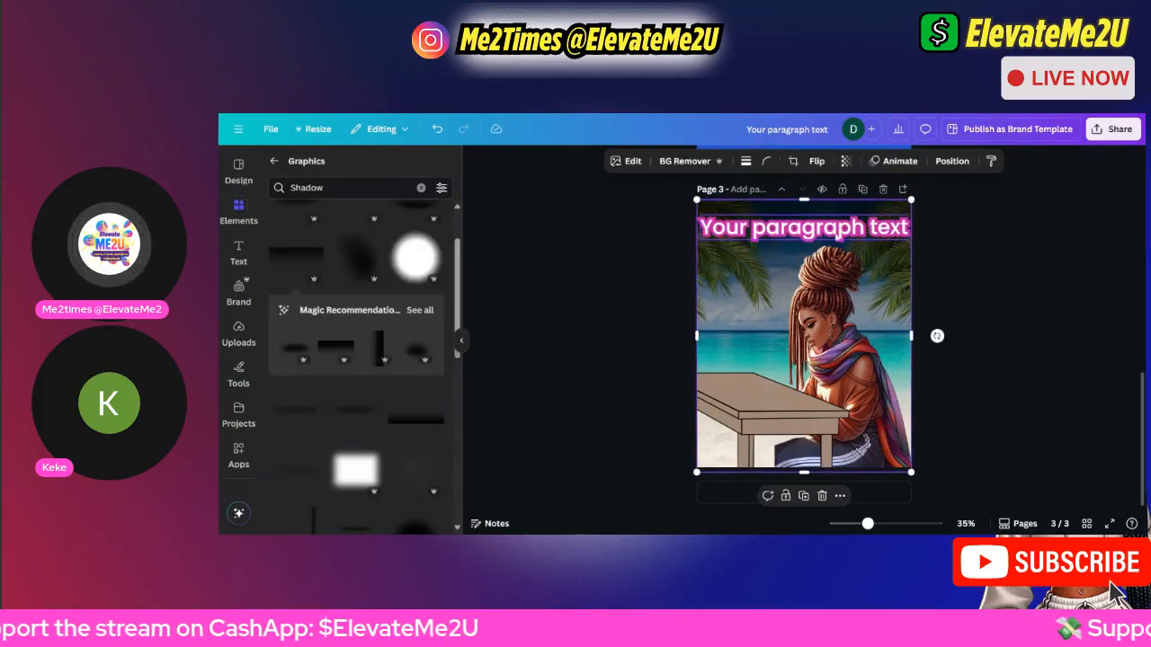
pyautogui.click(1001, 233)
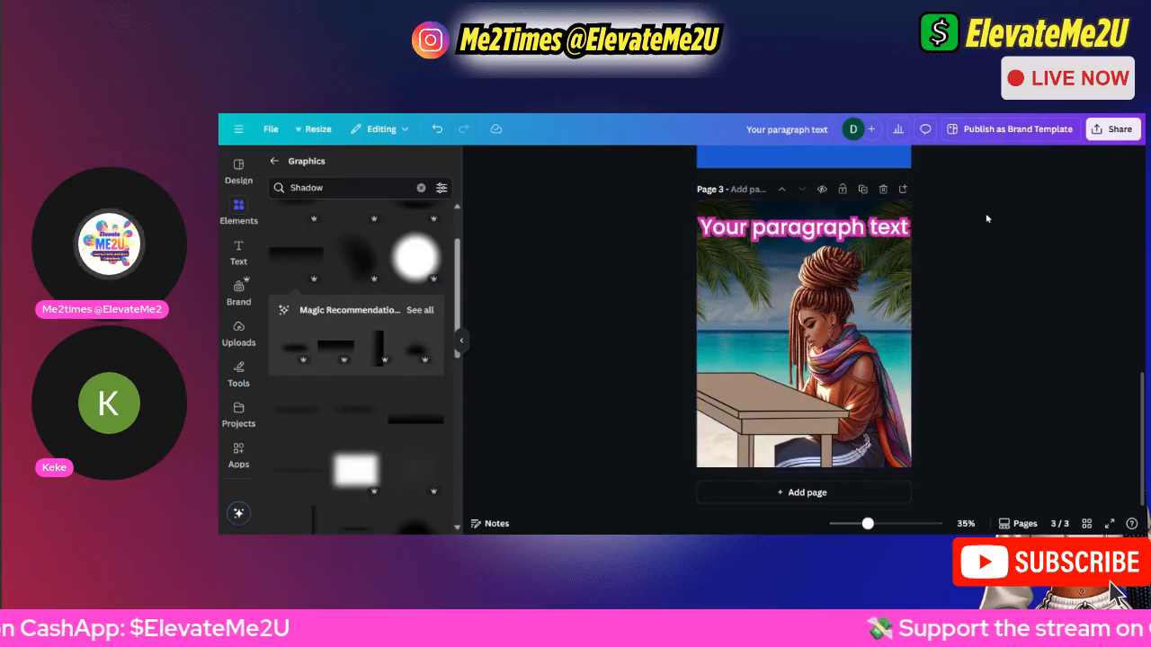
pyautogui.click(866, 212)
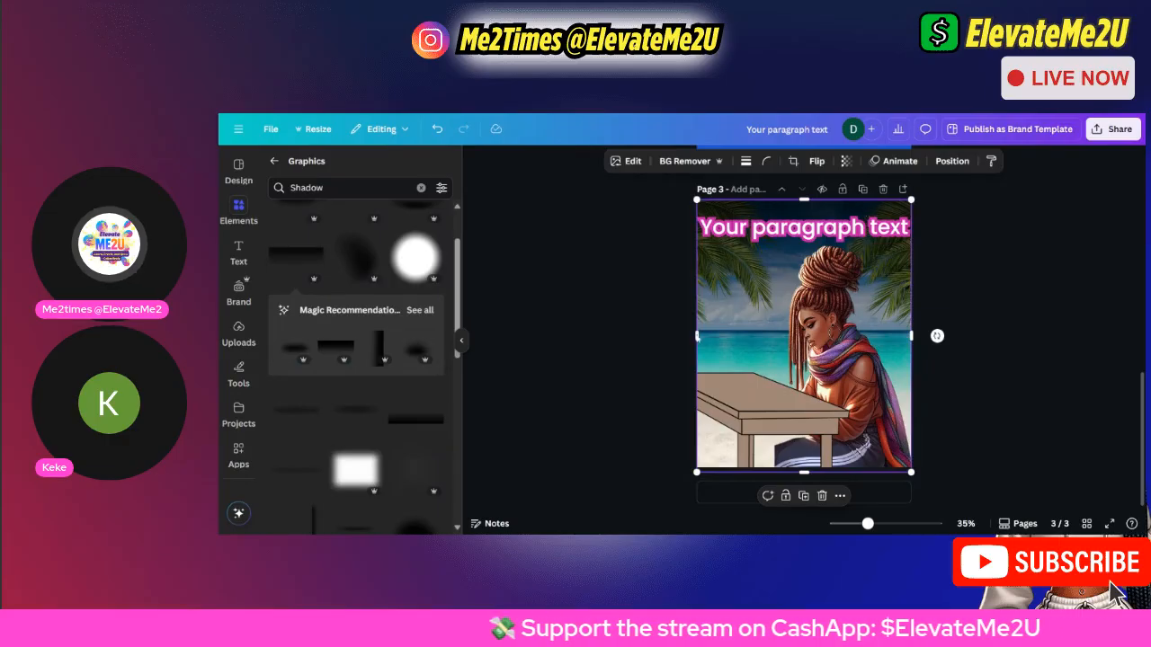
pyautogui.rightClick(723, 297)
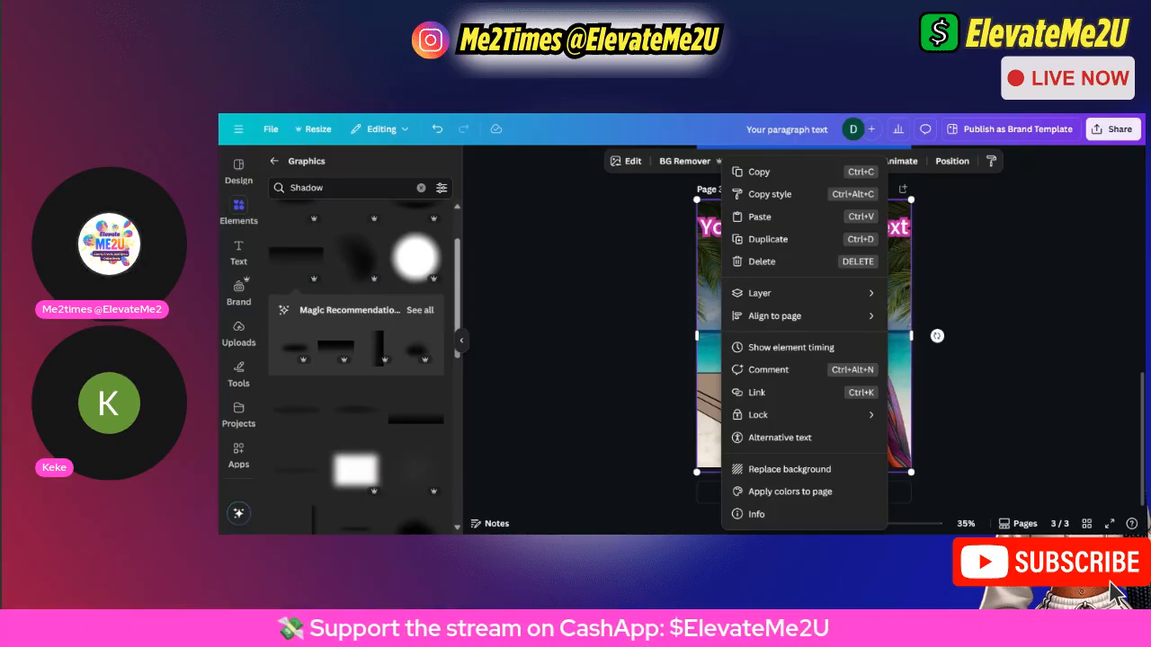
pyautogui.click(920, 336)
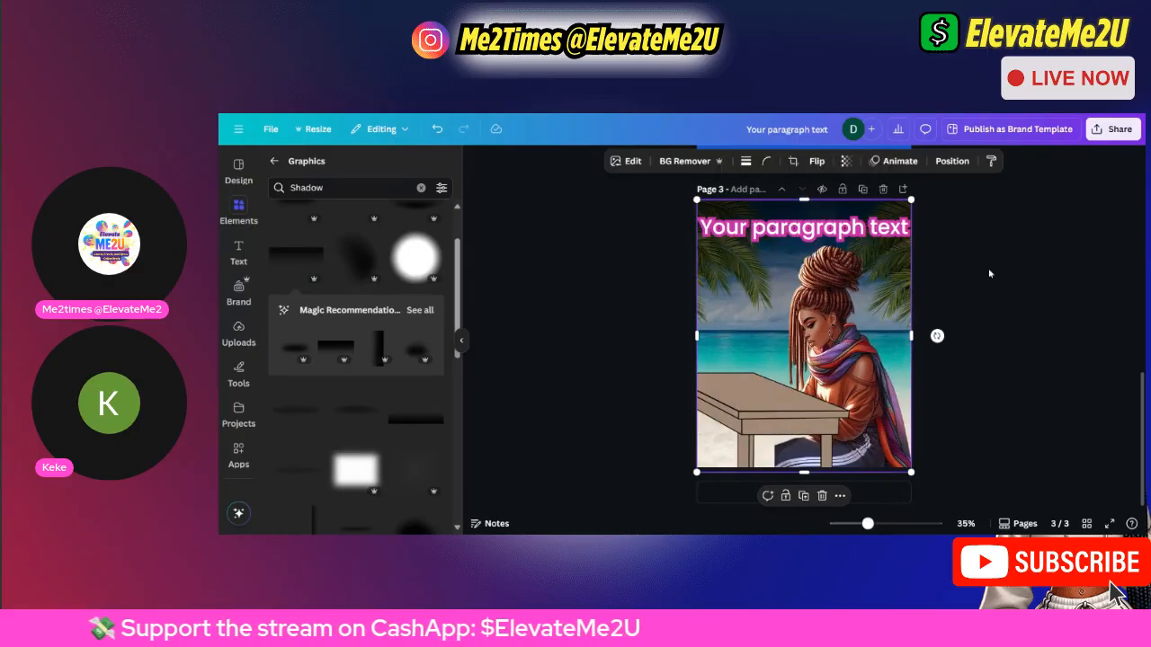
pyautogui.click(990, 260)
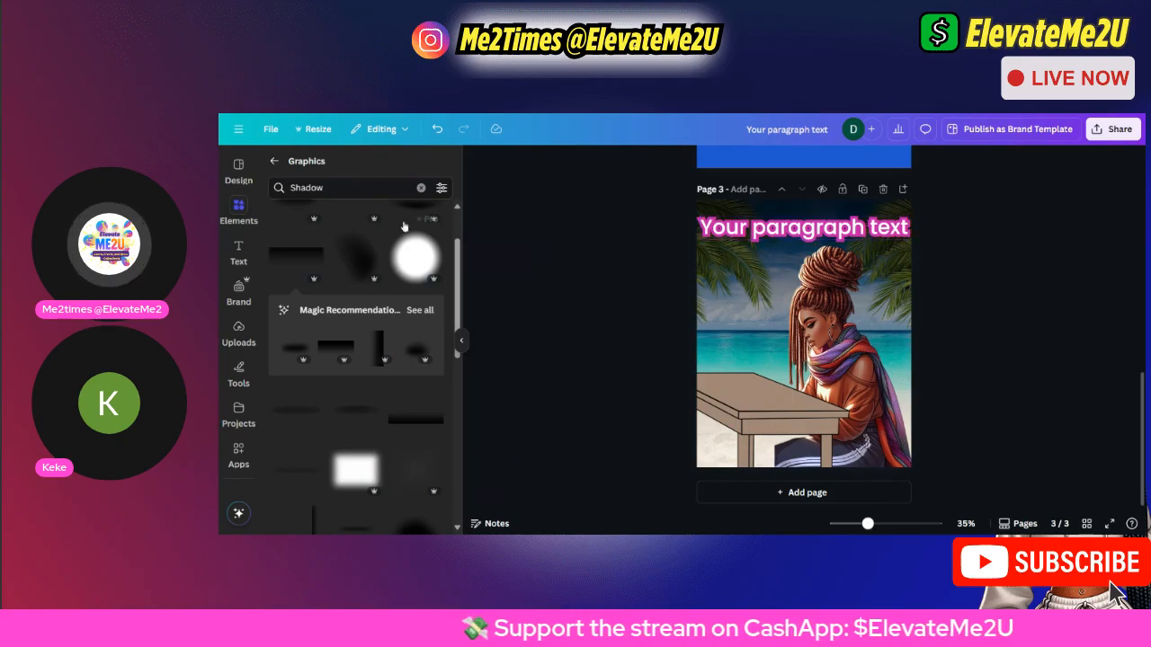
# Add a plain solid line from the shapes library directly beneath the placeholder text and stretch it to about 978 long.
pyautogui.click(274, 161)
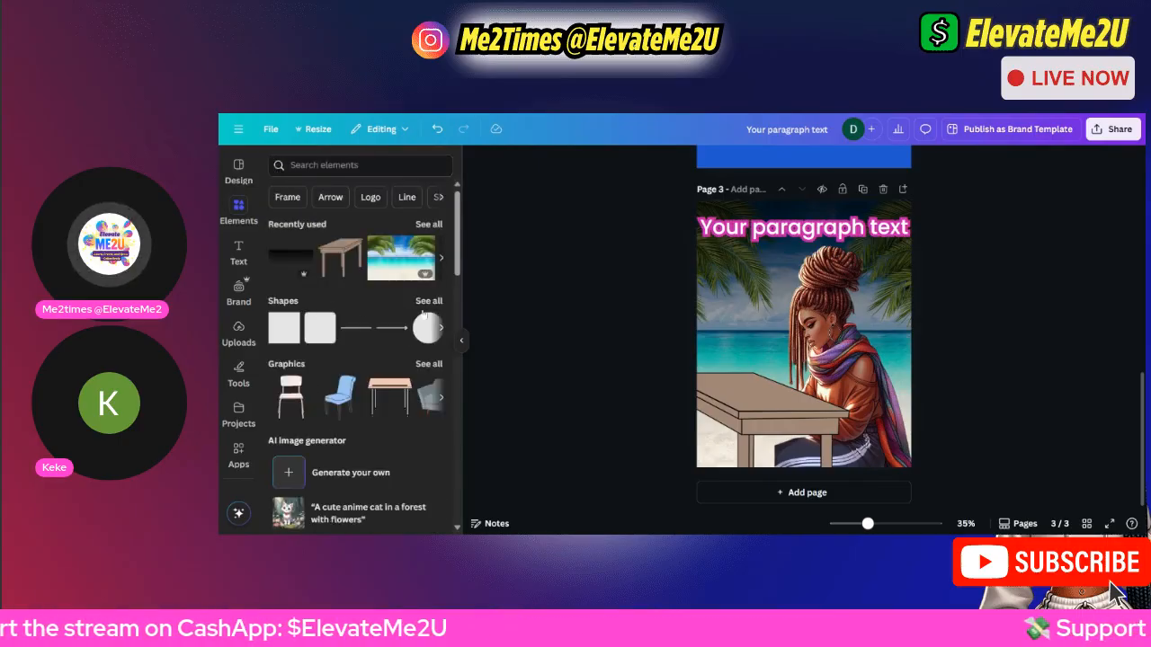
pyautogui.click(428, 305)
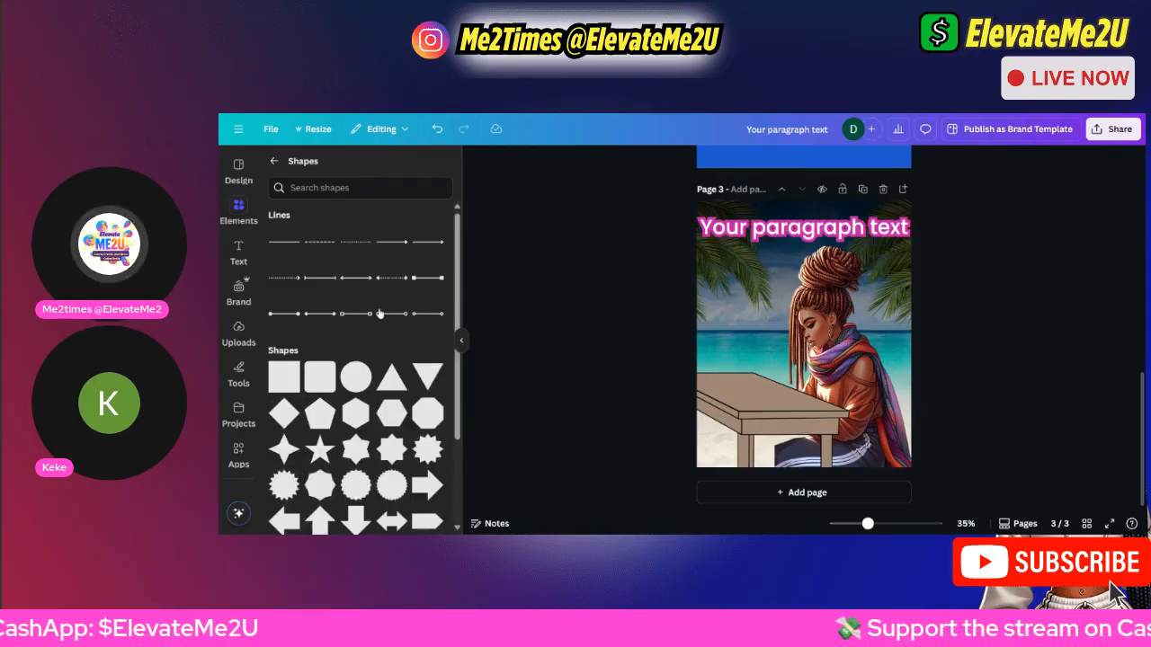
pyautogui.click(285, 251)
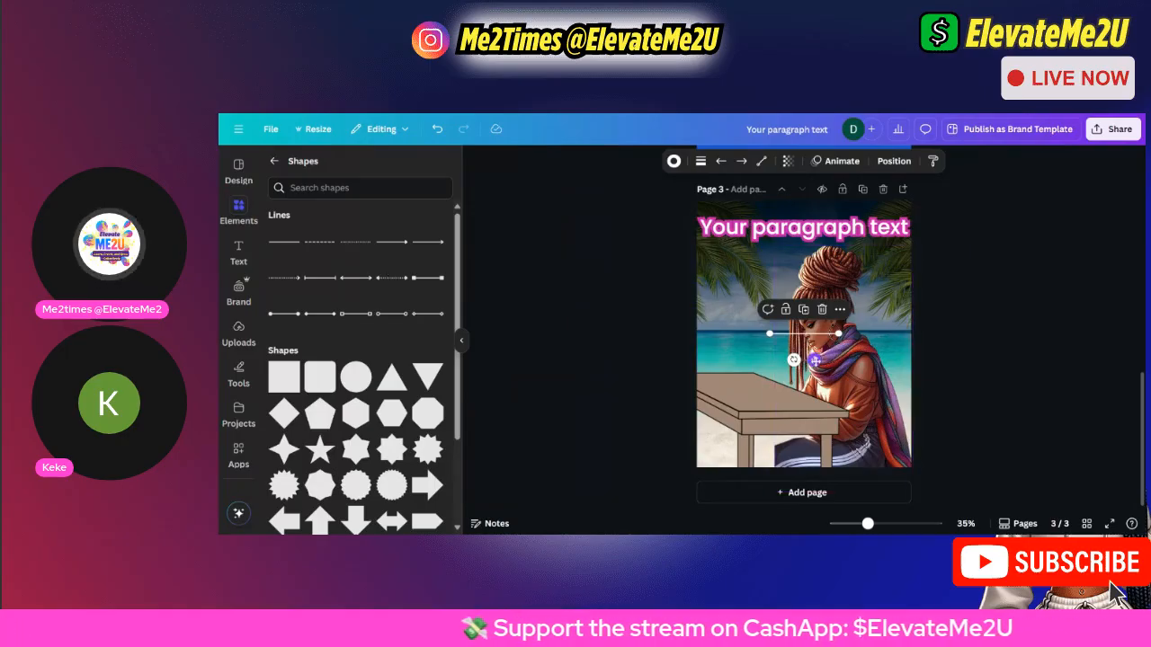
pyautogui.moveTo(804, 334); pyautogui.dragTo(791, 246)
pyautogui.moveTo(753, 243); pyautogui.dragTo(703, 245)
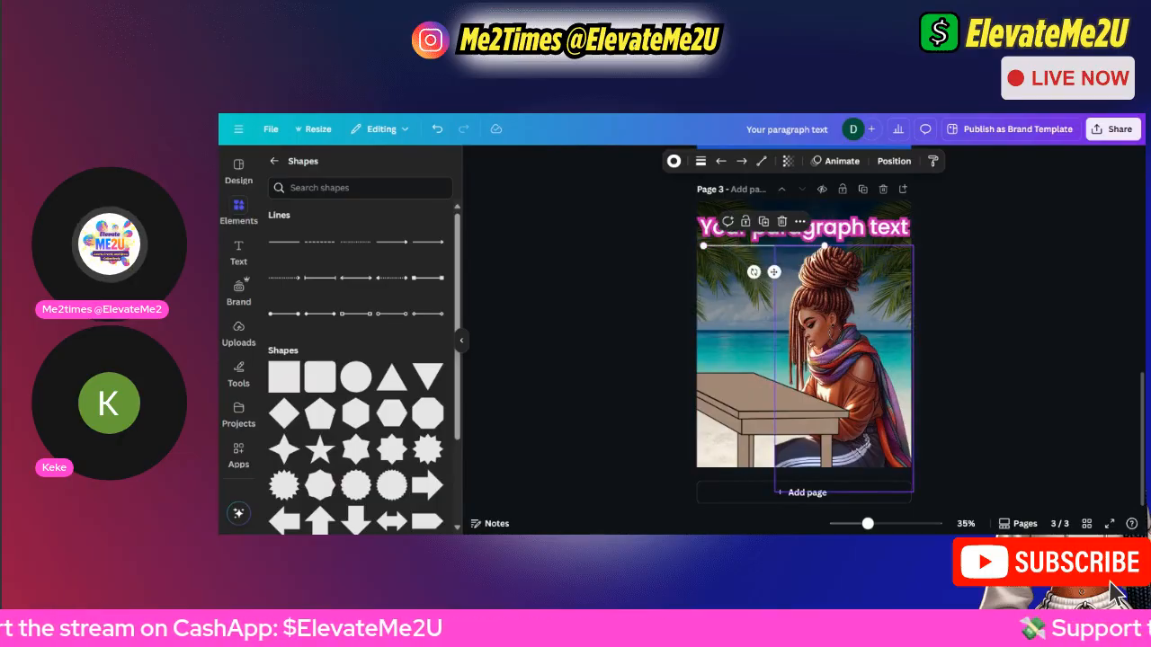
pyautogui.moveTo(824, 244); pyautogui.dragTo(897, 244)
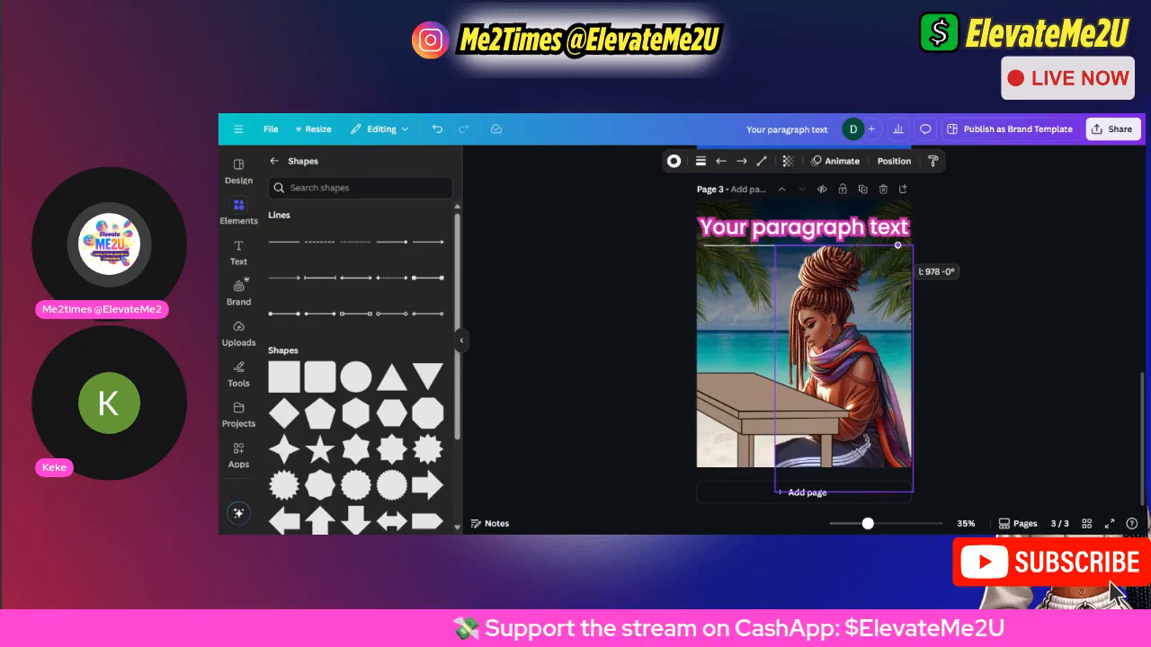
pyautogui.moveTo(897, 245); pyautogui.dragTo(897, 244)
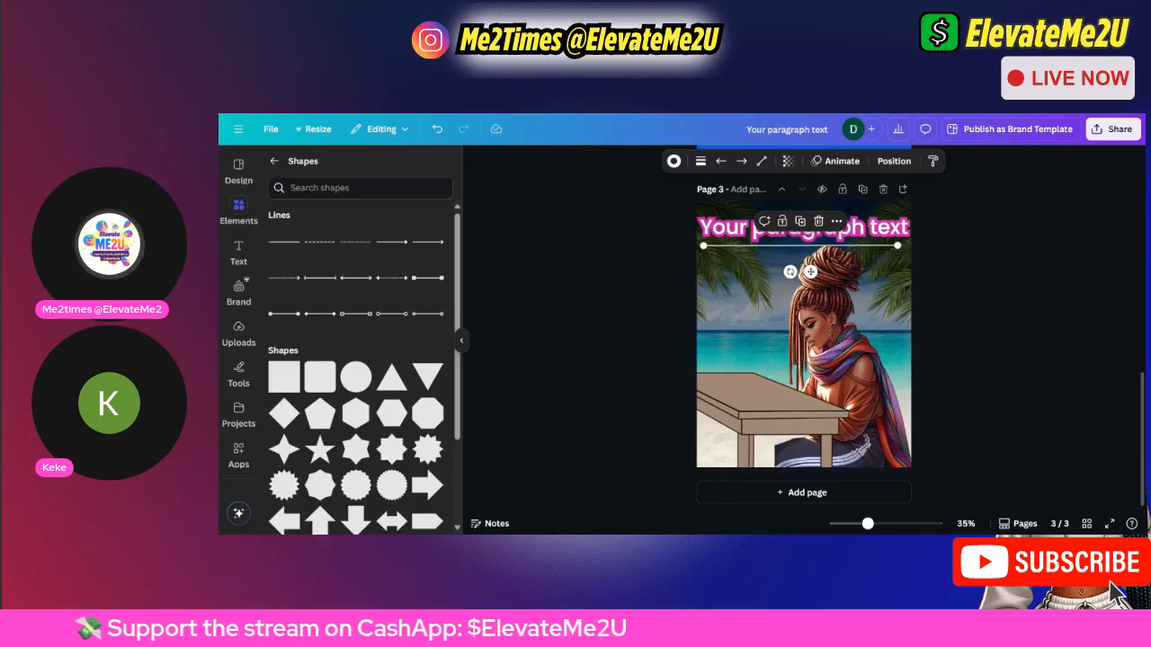
# Set the rotation of the line beneath the placeholder text to 0°.
pyautogui.click(894, 161)
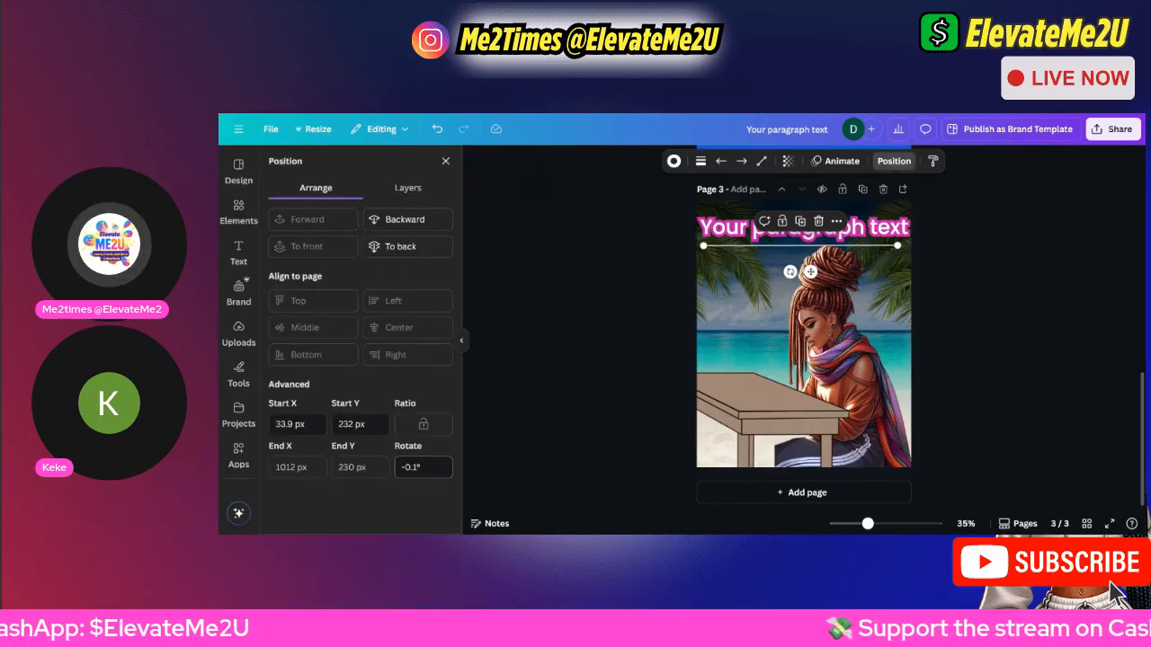
pyautogui.hotkey('ctrl', 'a')
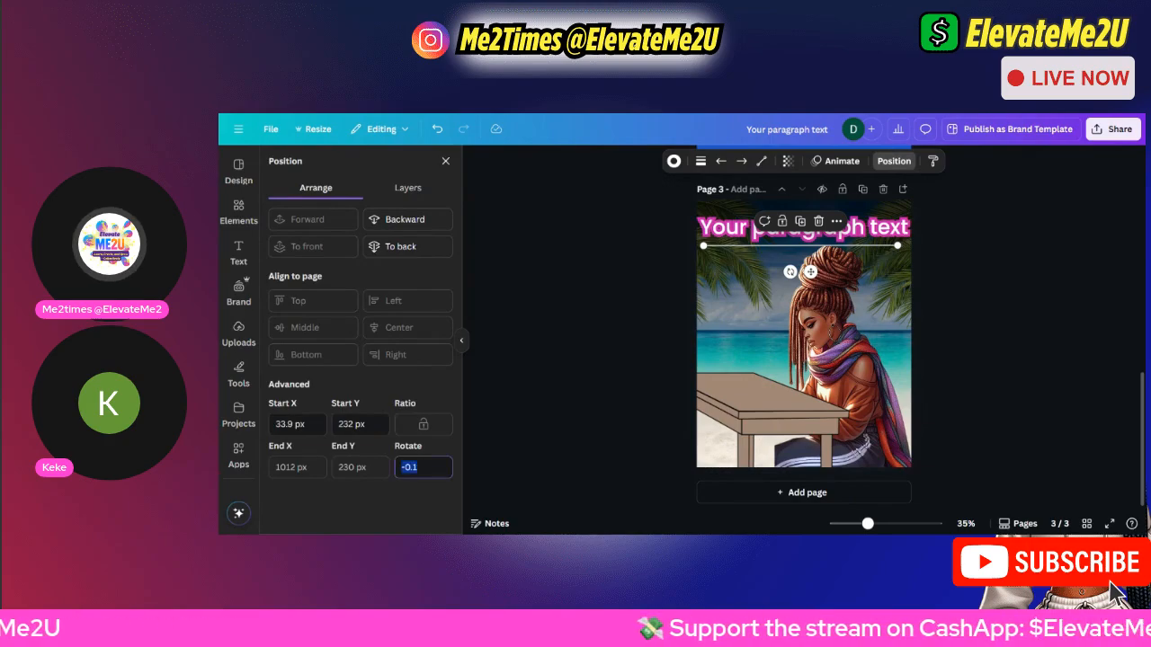
pyautogui.write('0')
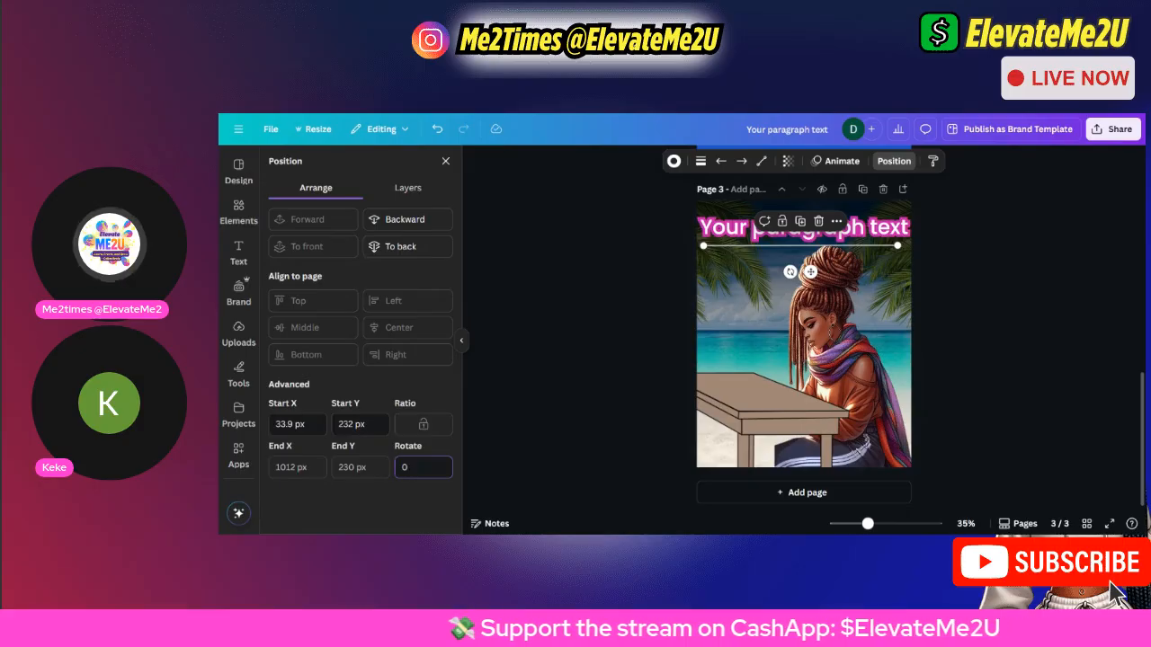
pyautogui.press('Return')
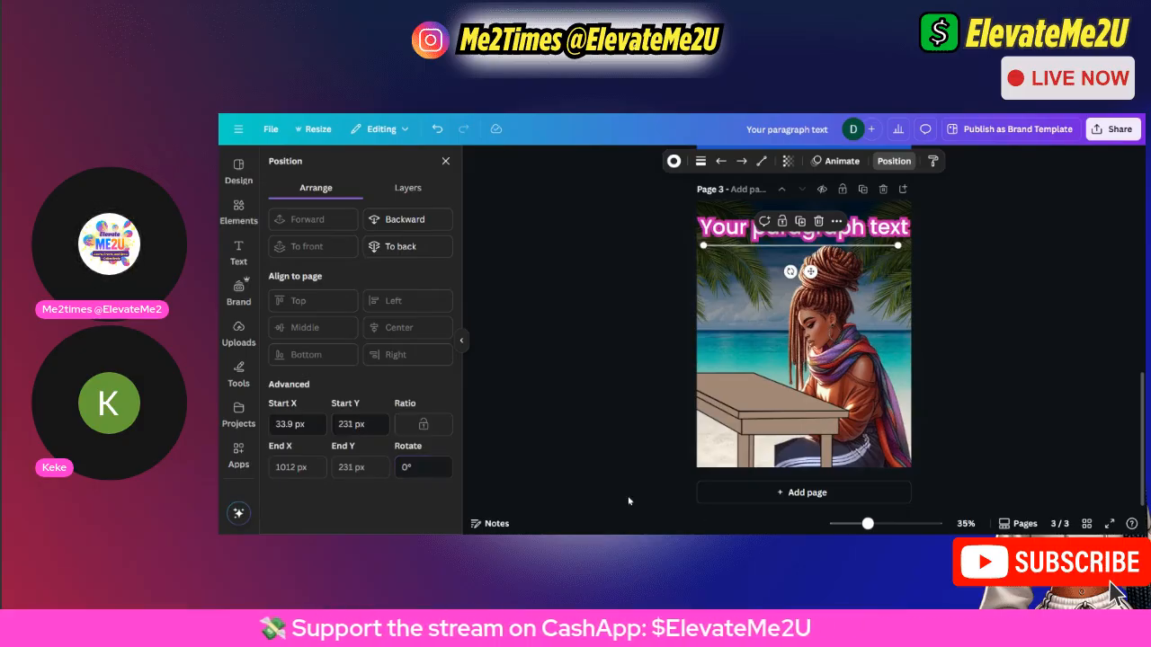
pyautogui.click(445, 162)
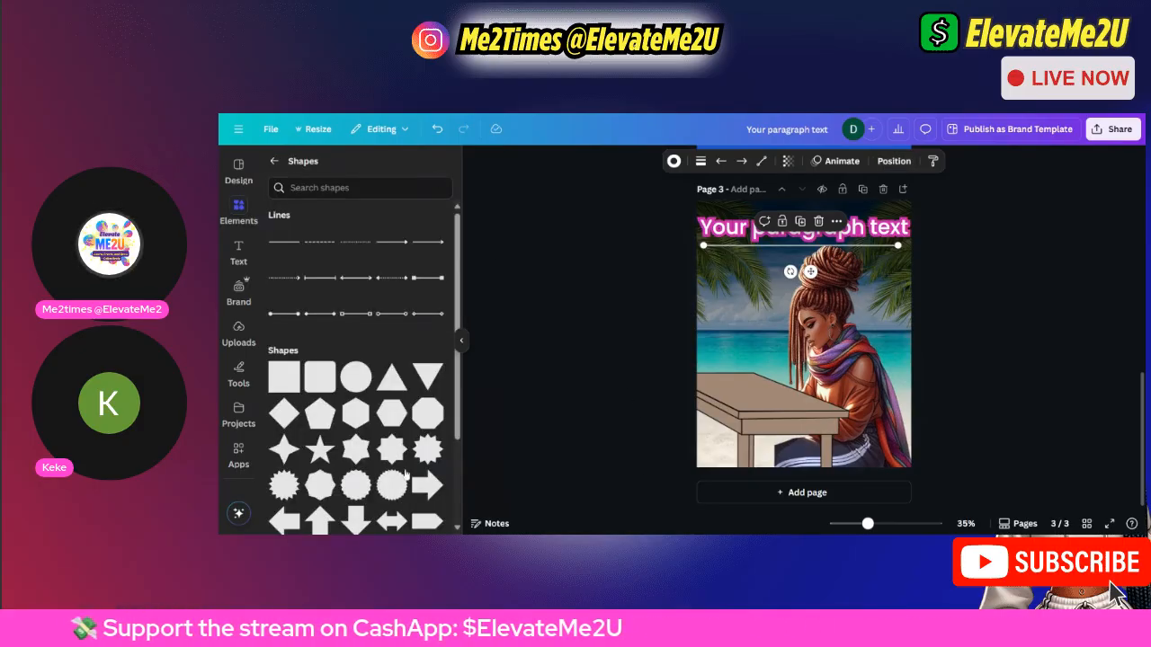
pyautogui.scroll(-2, 358, 437)
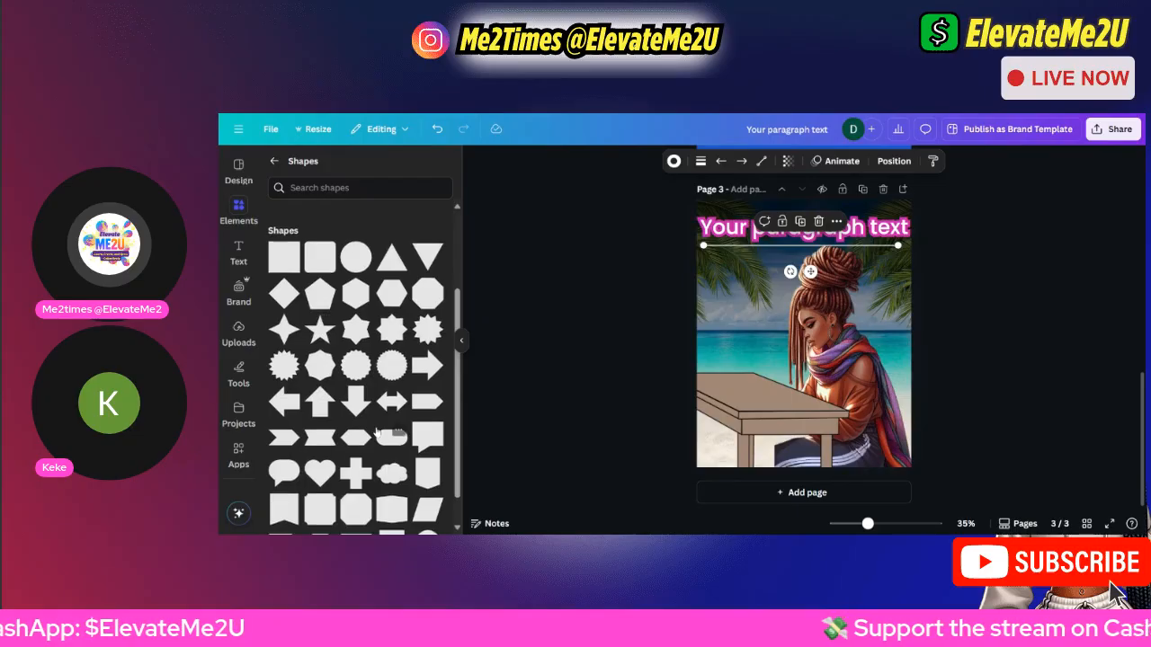
pyautogui.scroll(-1, 377, 435)
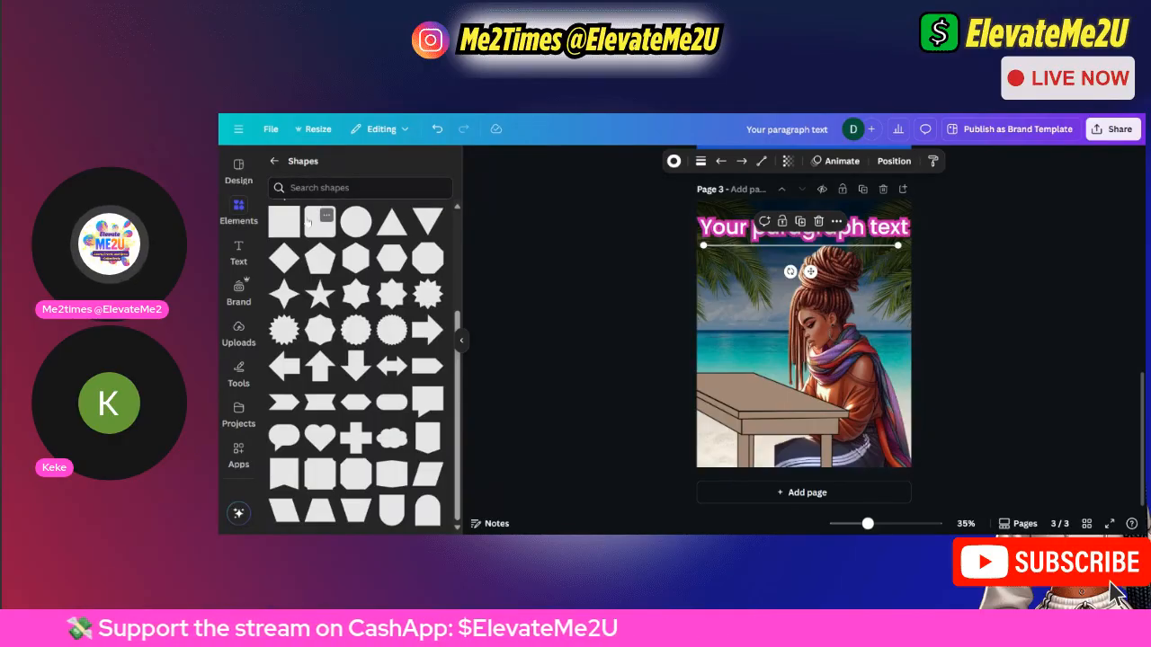
pyautogui.doubleClick(726, 237)
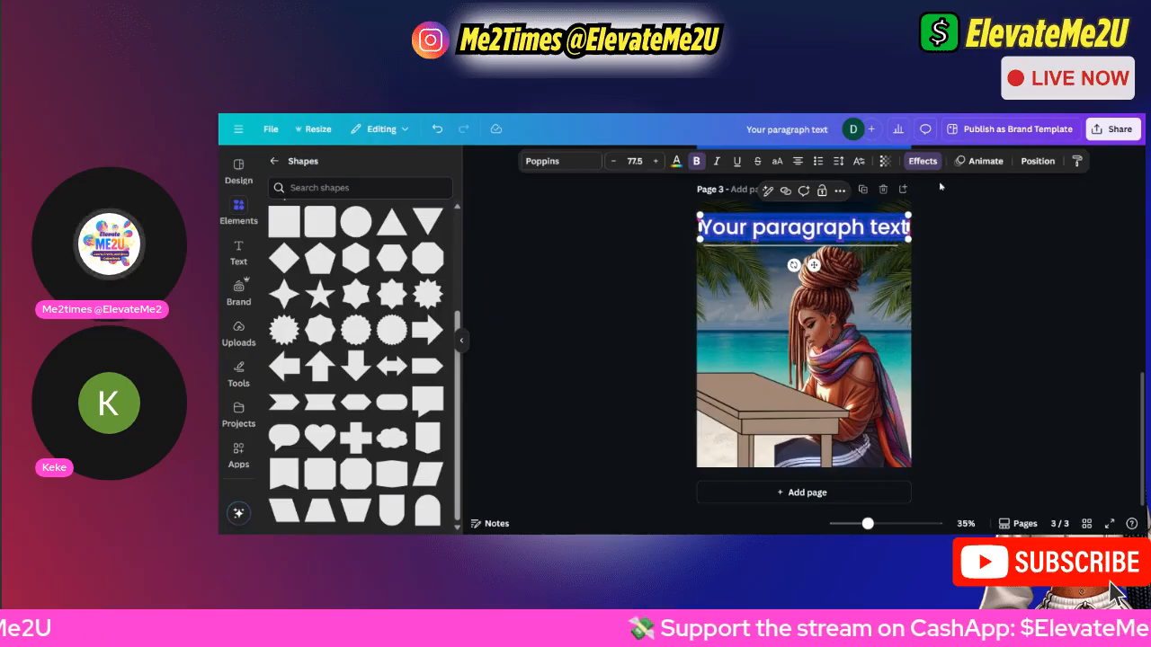
pyautogui.click(853, 253)
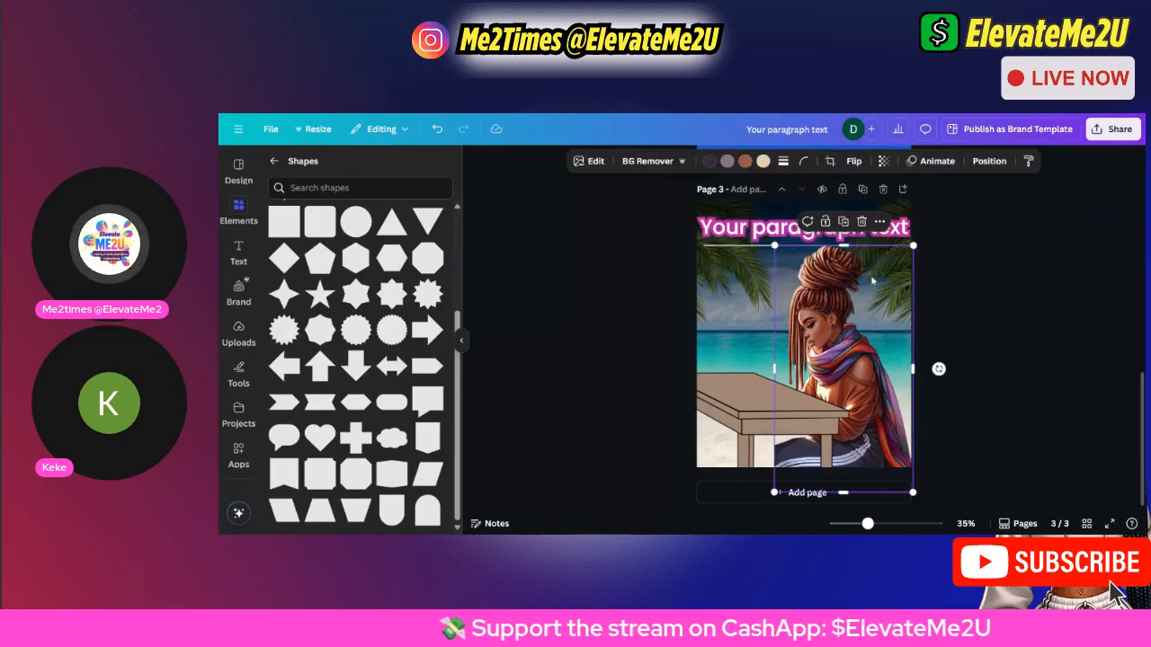
pyautogui.click(761, 237)
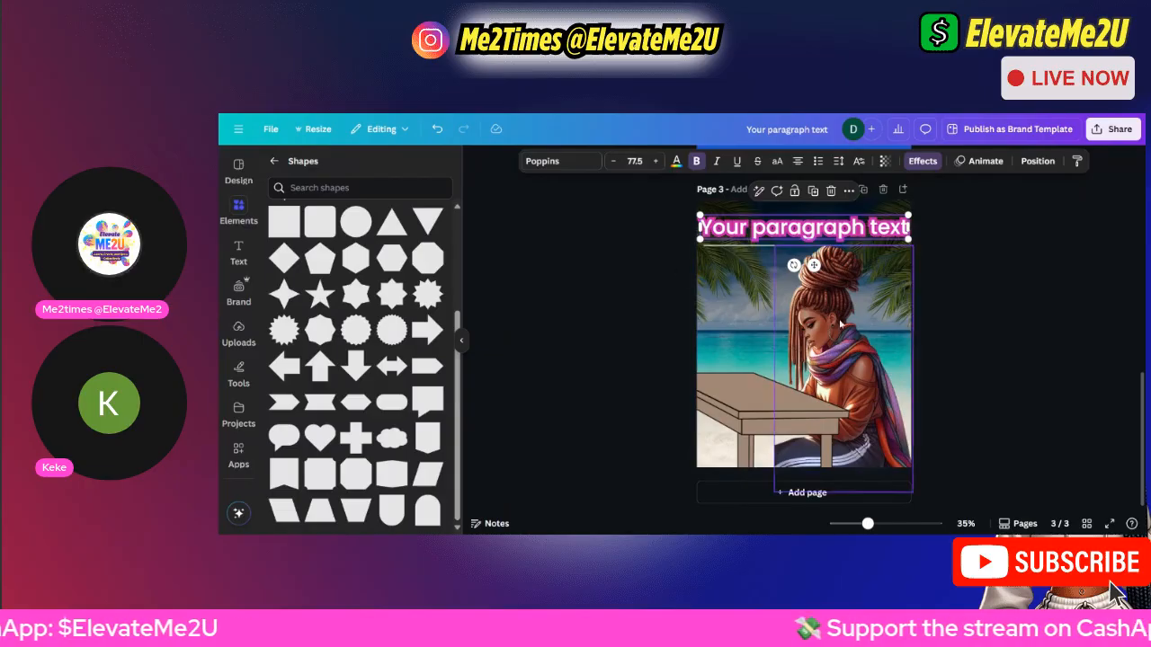
pyautogui.click(895, 293)
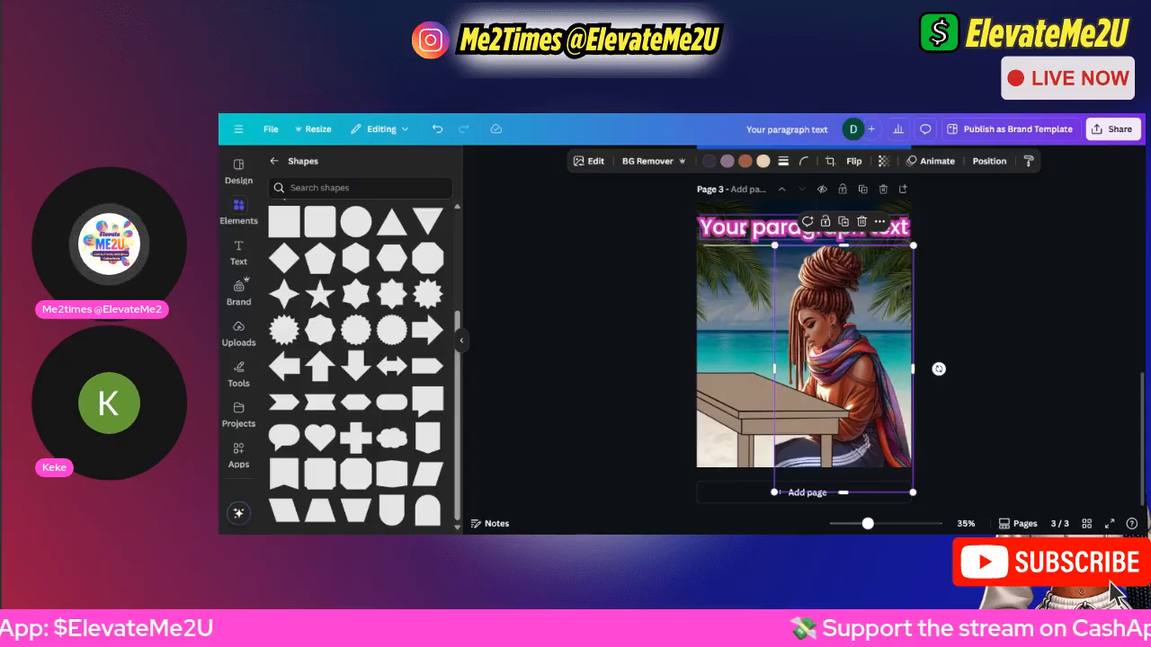
# Add a purple square shape and stretch it into a full-width banner along the page's upper edge, behind the placeholder text.
pyautogui.moveTo(693, 230); pyautogui.dragTo(841, 346)
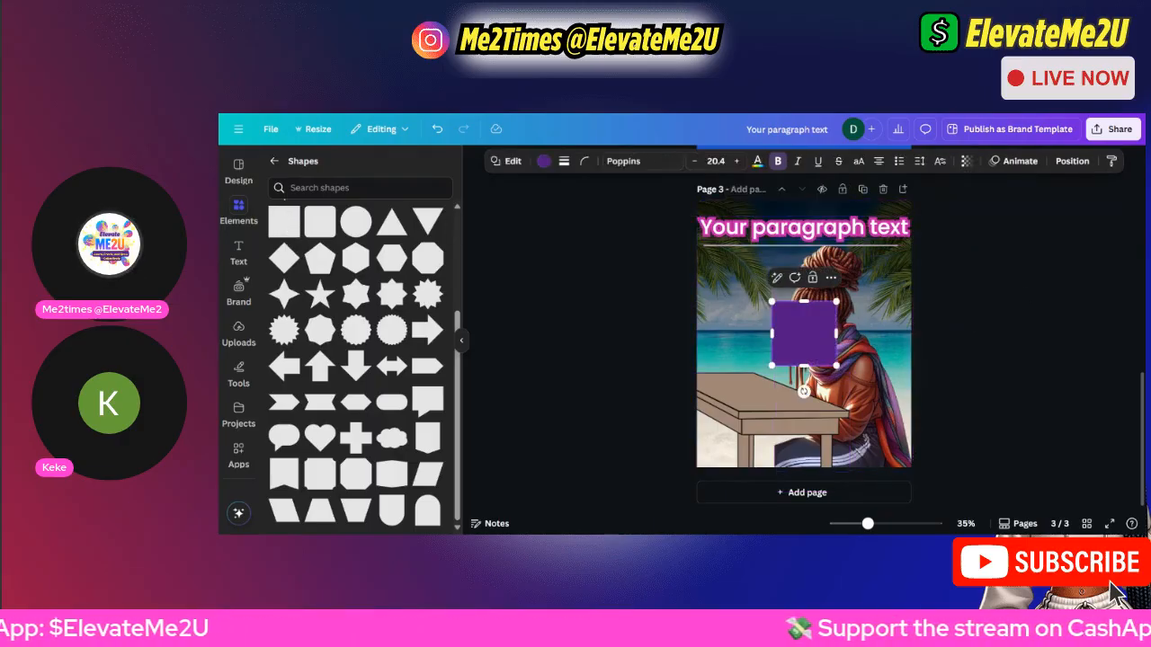
pyautogui.moveTo(798, 327); pyautogui.dragTo(910, 228)
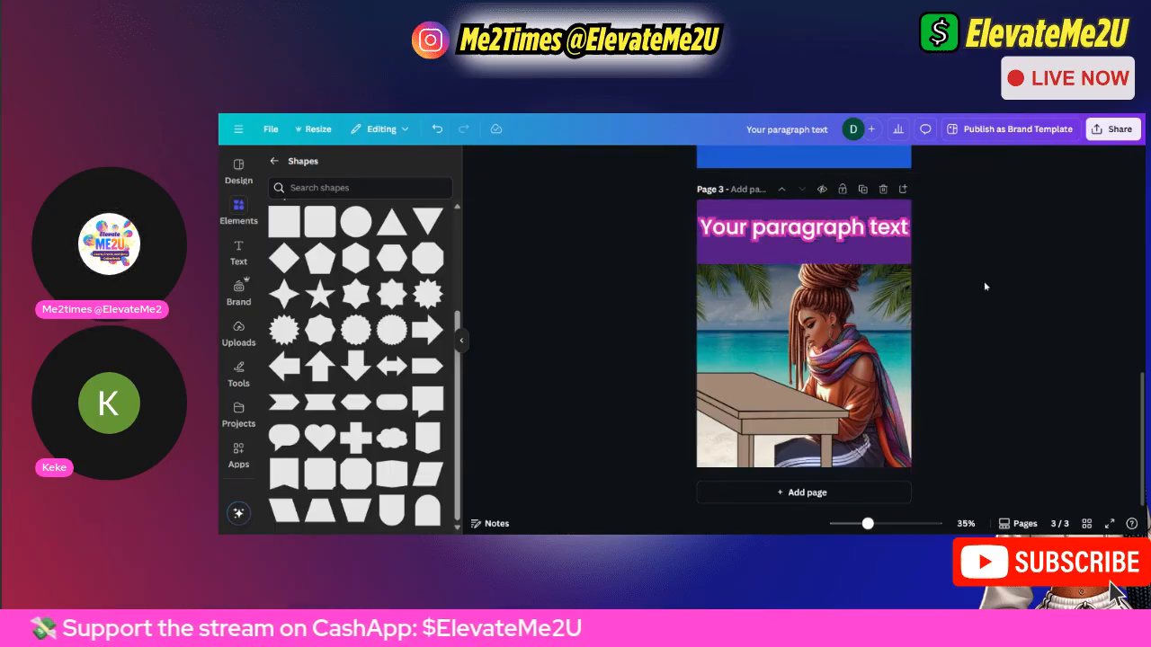
pyautogui.click(872, 231)
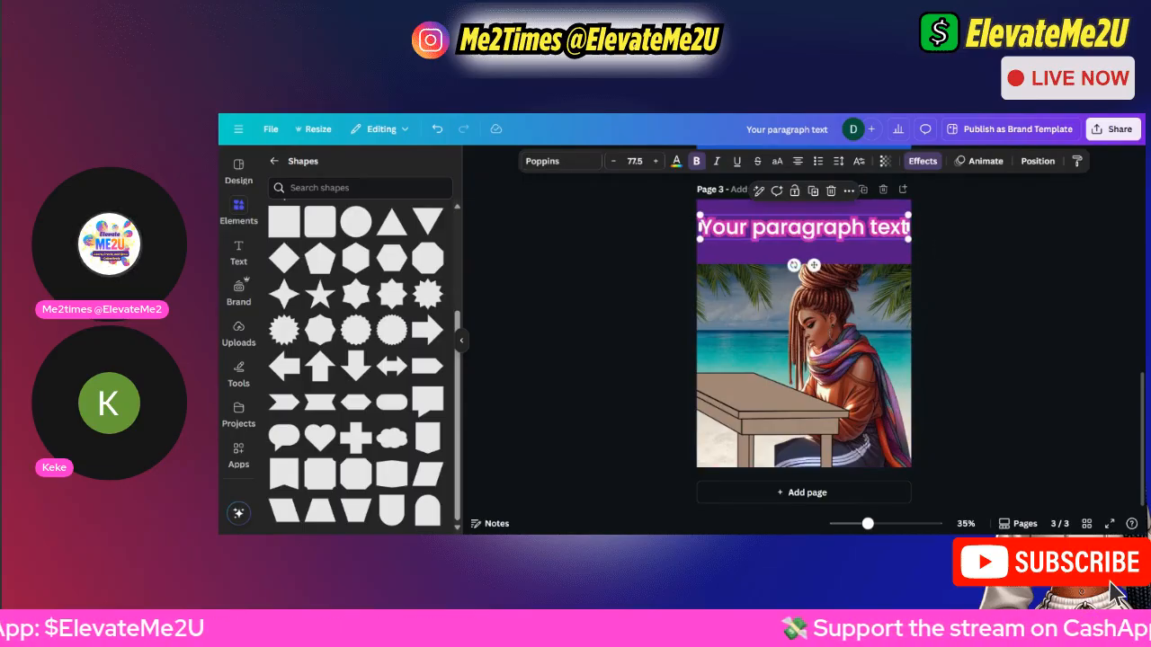
pyautogui.click(989, 266)
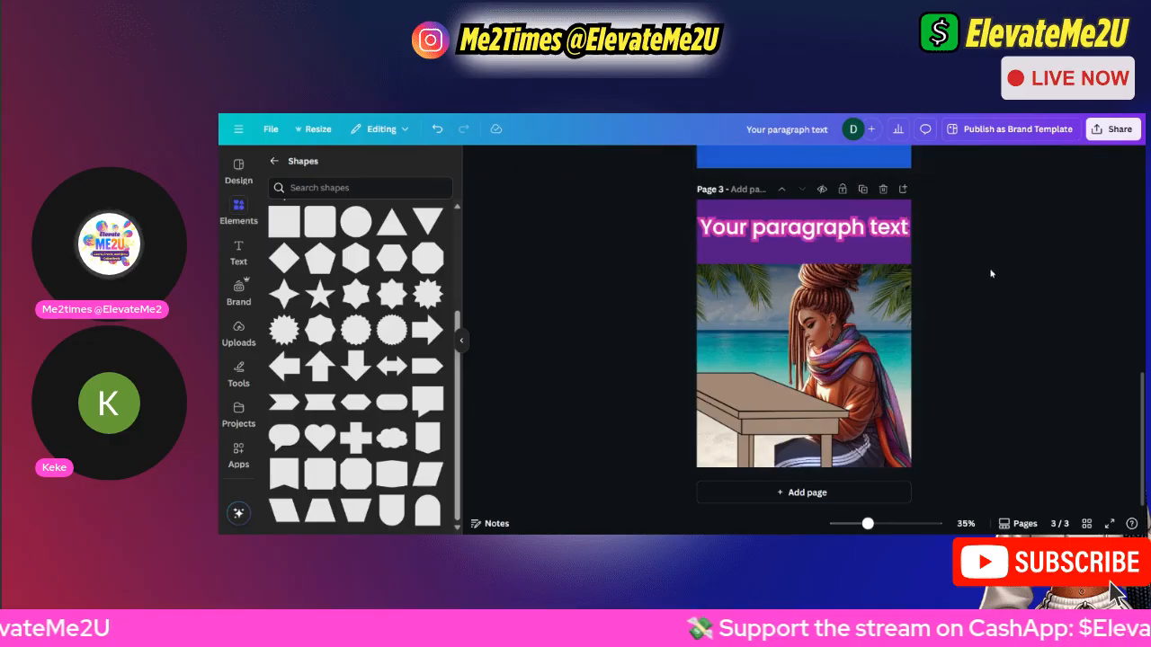
# Scale down the woman cutout and the table so that the woman's head fits below the purple banner.
pyautogui.click(886, 273)
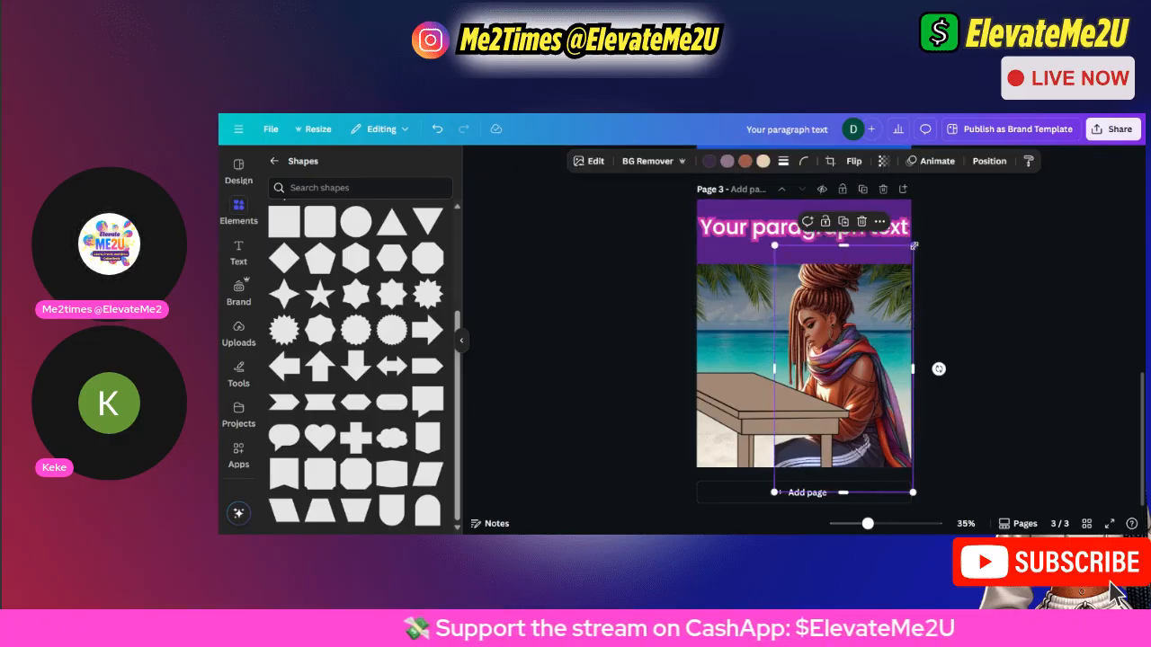
pyautogui.moveTo(914, 245); pyautogui.dragTo(900, 260)
pyautogui.click(726, 385)
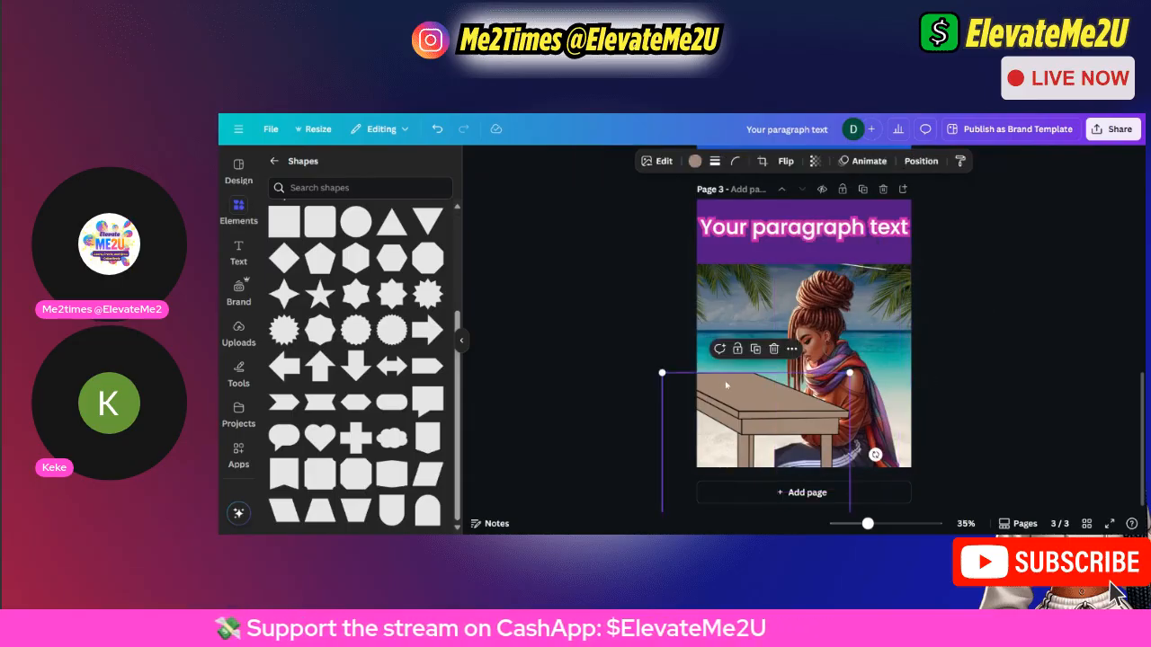
pyautogui.moveTo(850, 372); pyautogui.dragTo(840, 382)
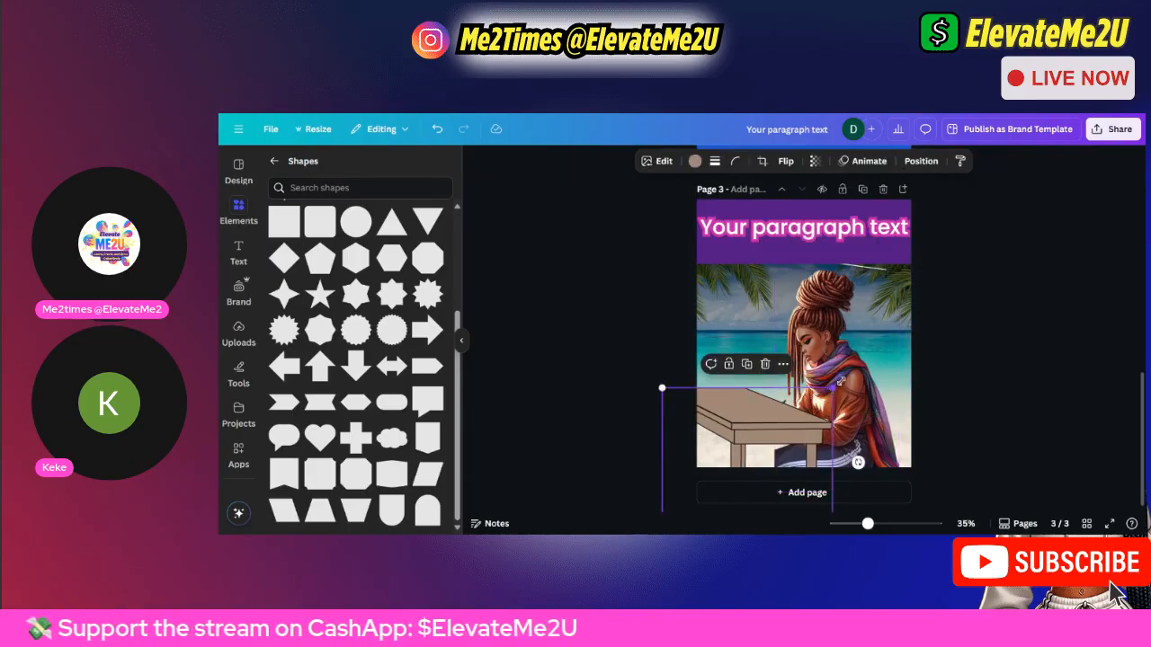
pyautogui.click(867, 355)
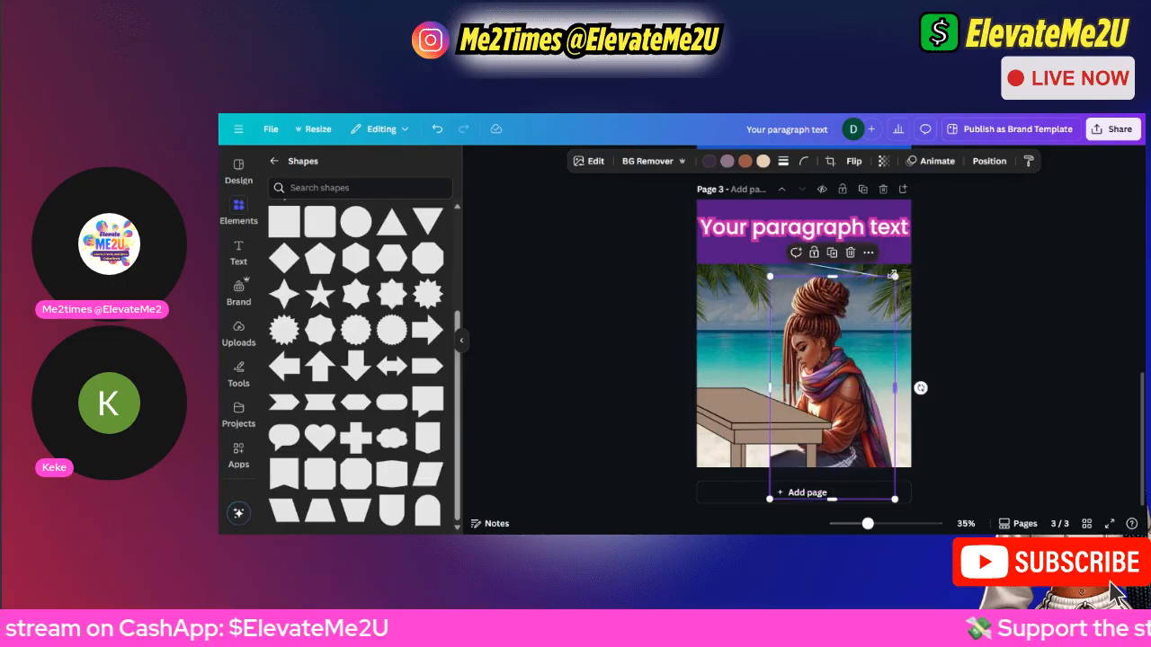
# Reposition the placeholder text vertically within the purple banner.
pyautogui.click(883, 231)
pyautogui.moveTo(882, 231); pyautogui.dragTo(883, 233)
pyautogui.click(1036, 234)
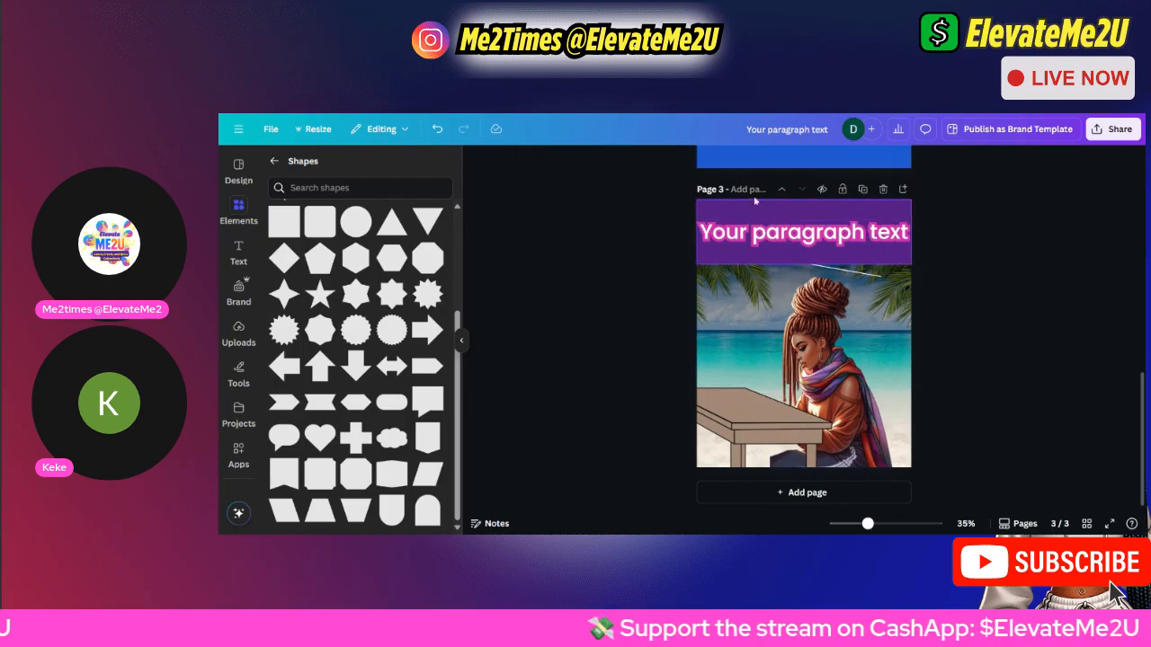
pyautogui.moveTo(867, 249); pyautogui.dragTo(866, 242)
pyautogui.click(958, 226)
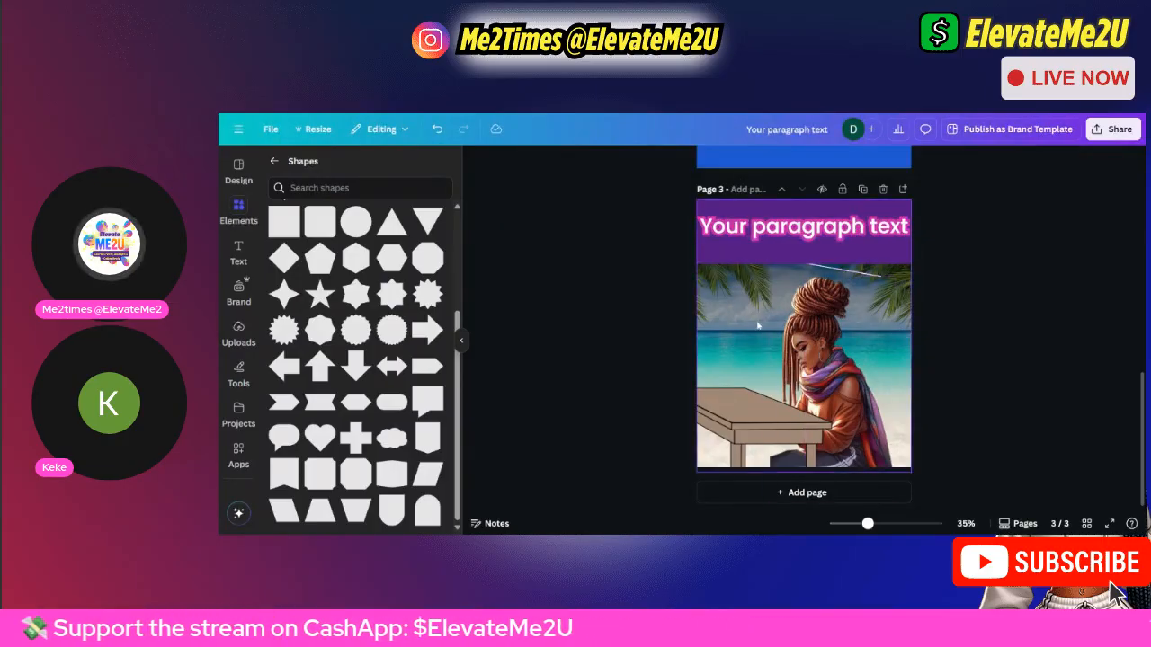
# Move the placeholder text out of the purple banner to just below it, above the woman's head.
pyautogui.click(785, 236)
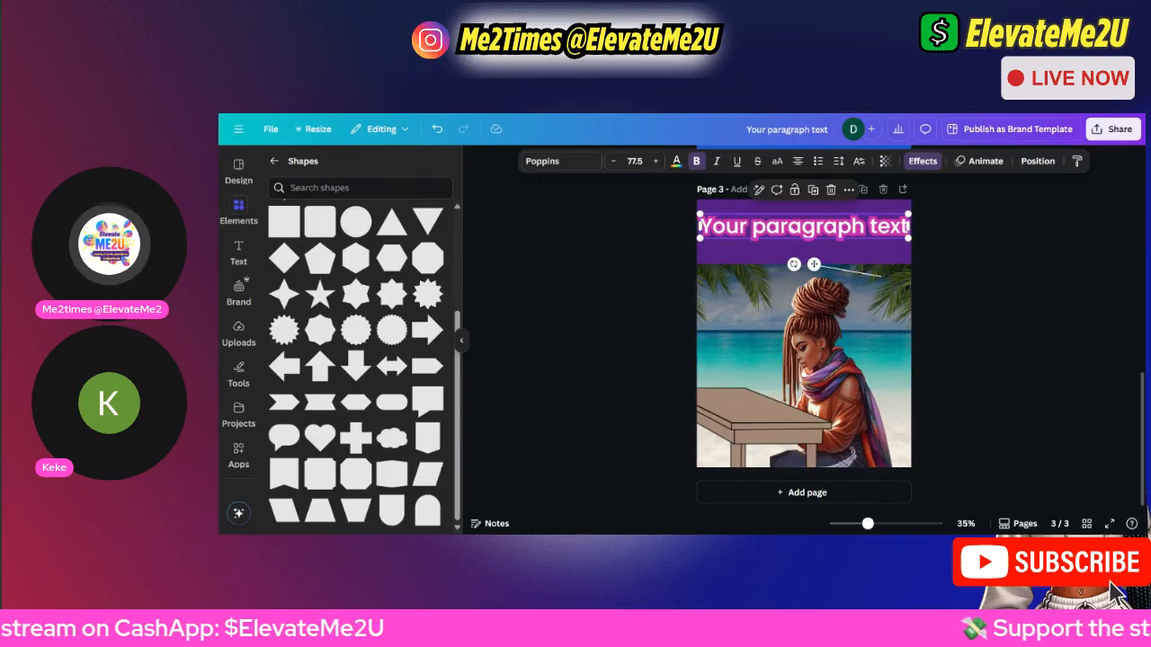
pyautogui.click(798, 238)
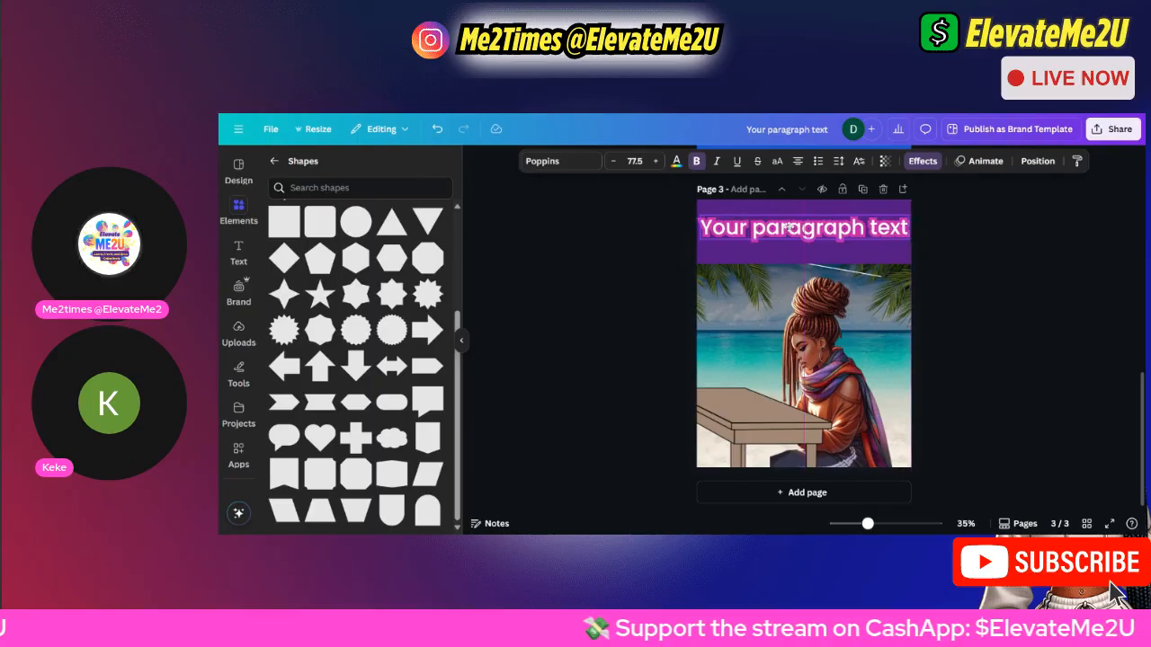
pyautogui.moveTo(790, 227); pyautogui.dragTo(790, 276)
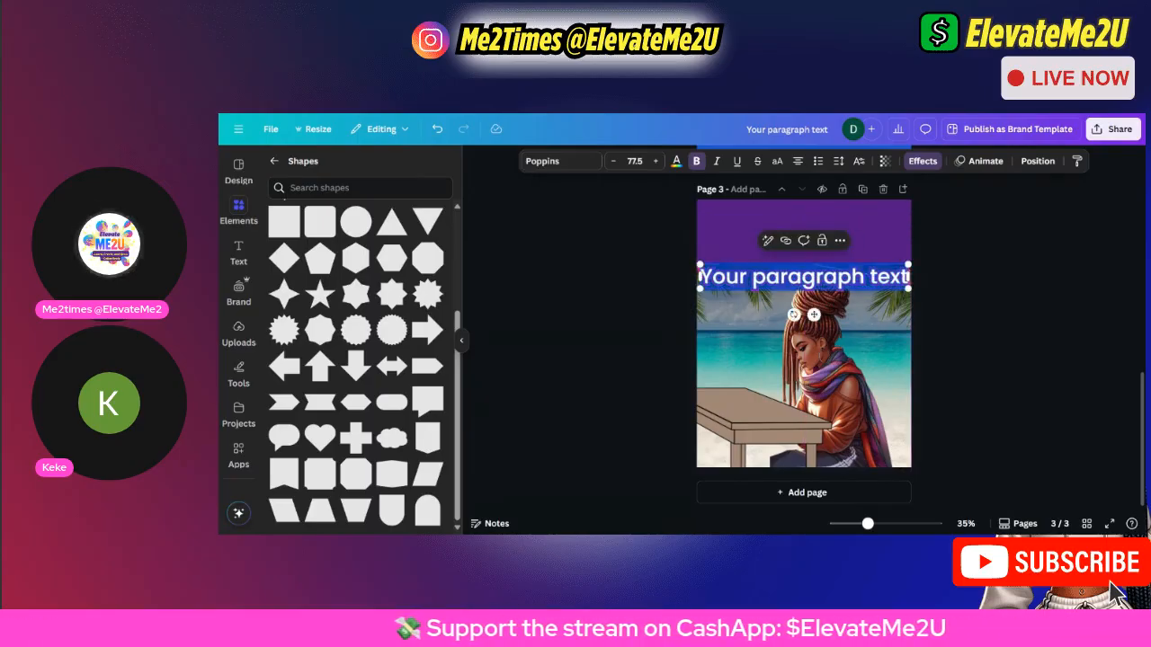
# Enter "Your paragraph text" inside the purple banner shape and shrink the banner's height to a thin strip.
pyautogui.click(766, 214)
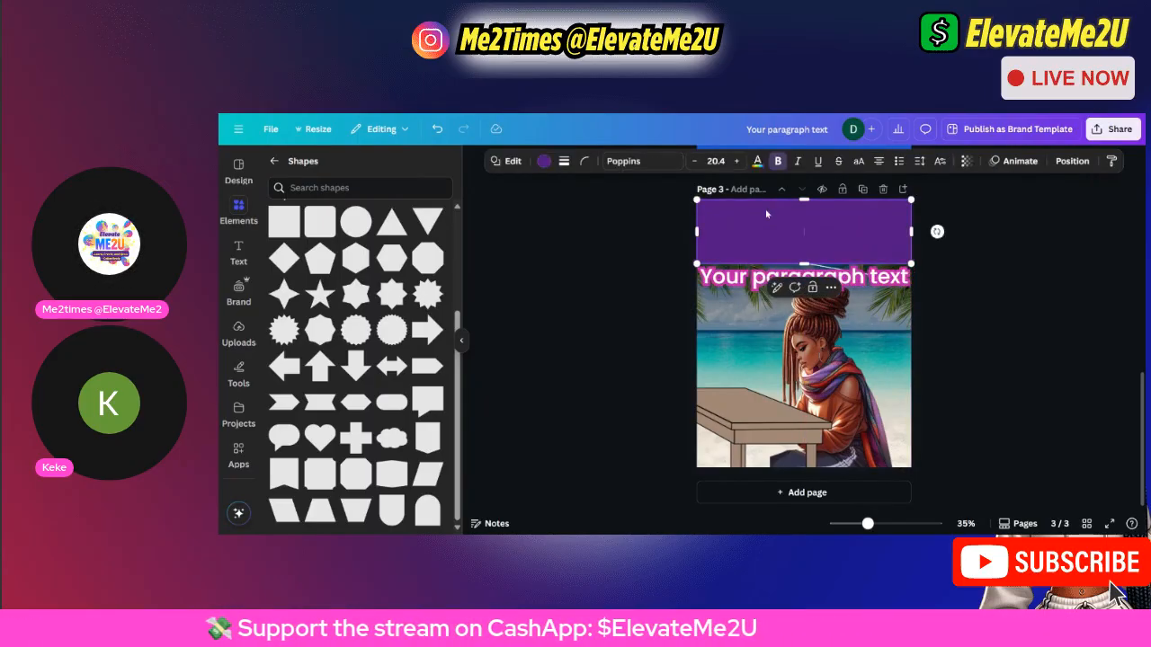
pyautogui.write('Your paragraph text')
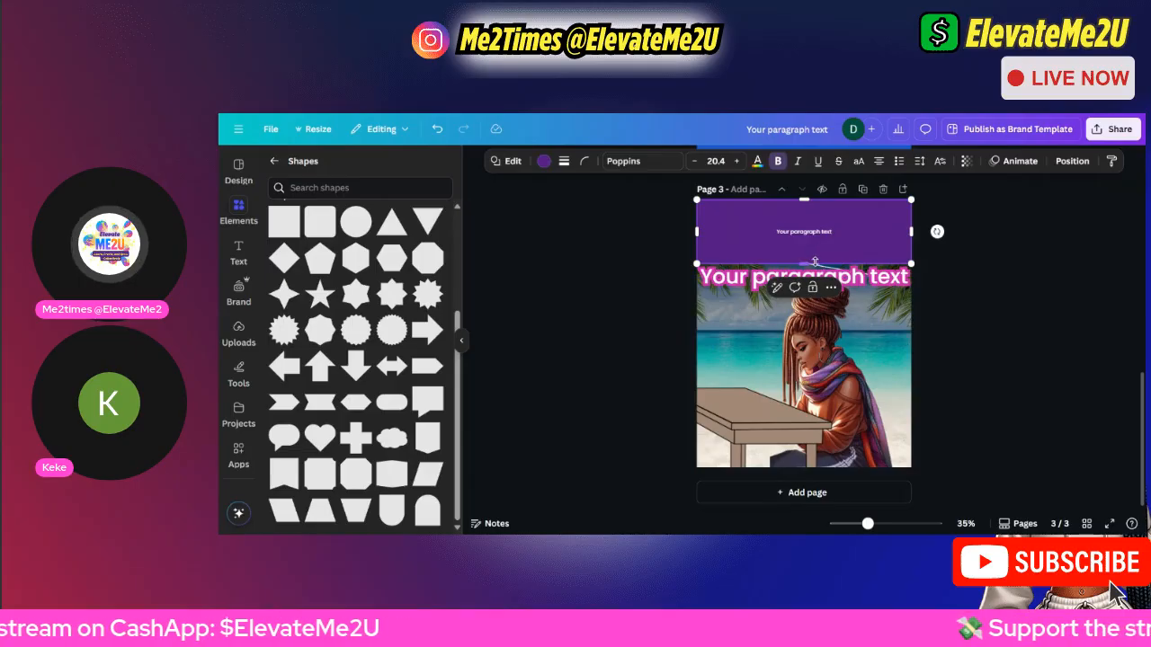
pyautogui.moveTo(813, 264); pyautogui.dragTo(814, 221)
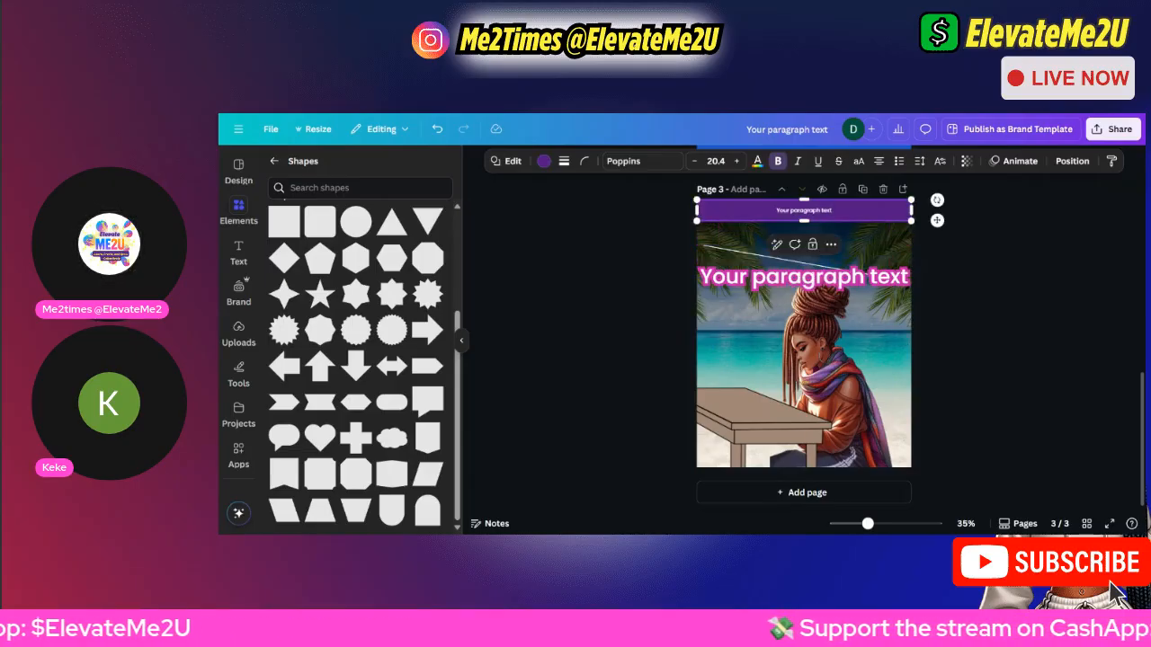
# Set the font size of the text inside the purple banner to 64.
pyautogui.click(716, 161)
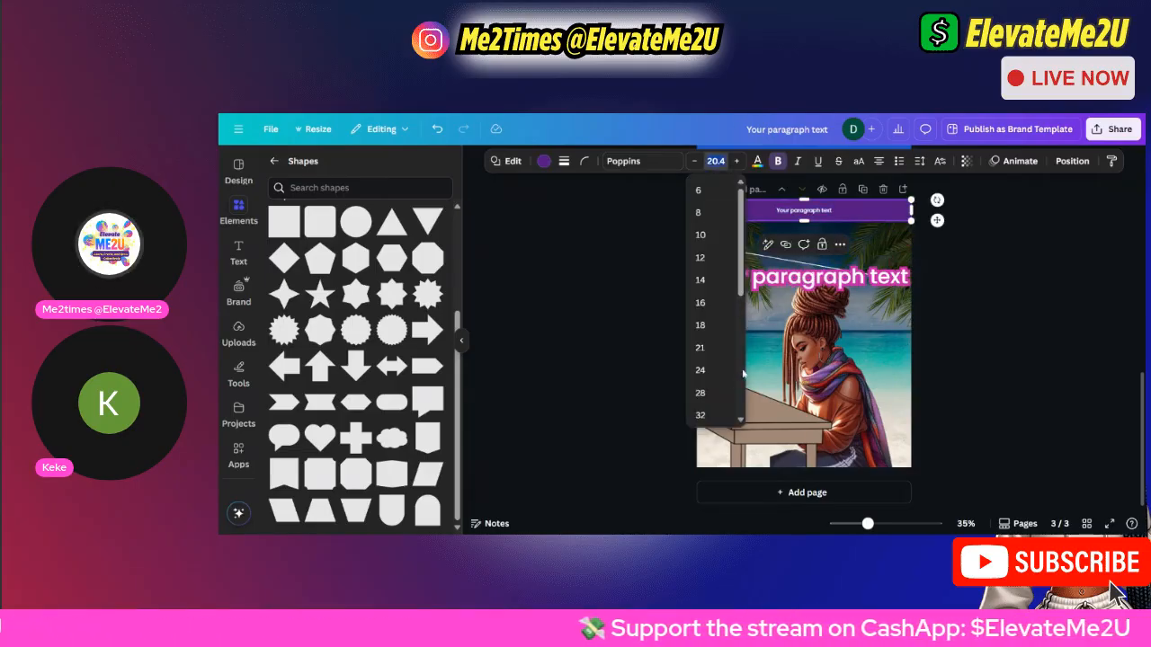
pyautogui.scroll(-2, 711, 335)
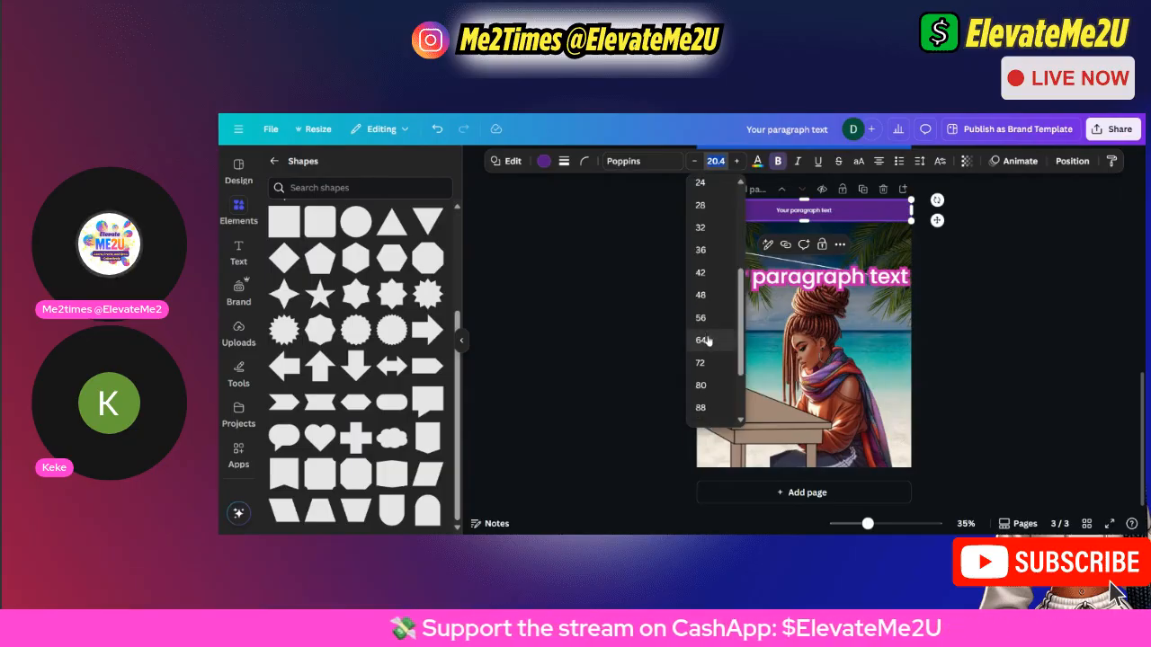
pyautogui.click(708, 340)
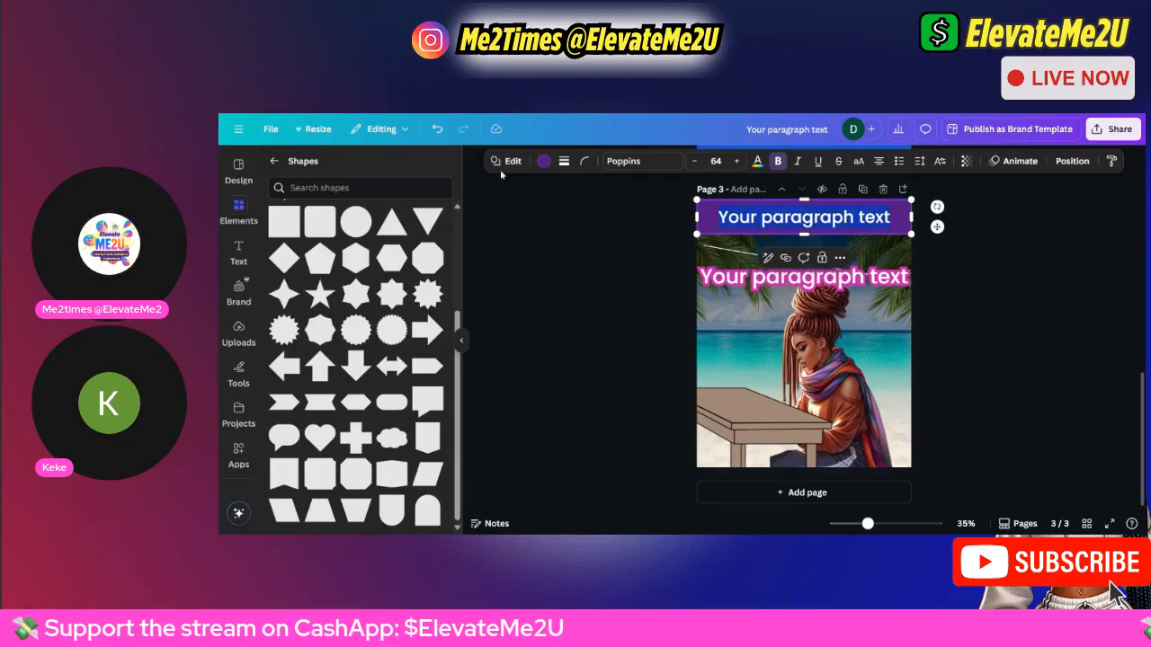
# Fill the banner shape with white and give it a solid border with a weight of 27.
pyautogui.click(543, 161)
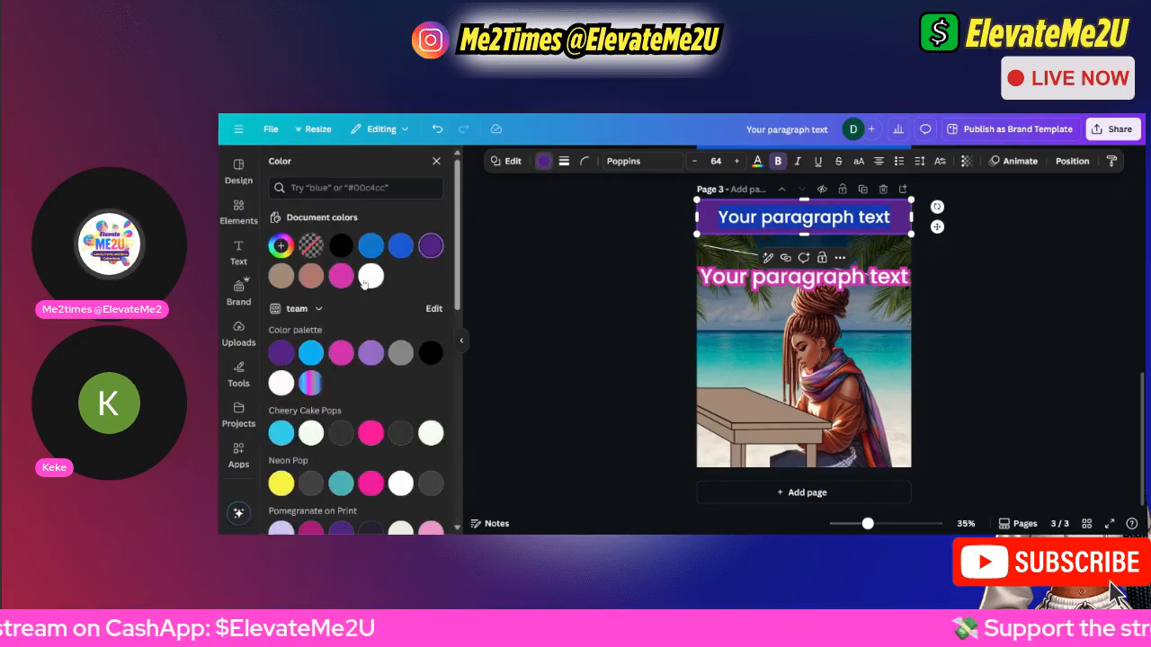
pyautogui.click(370, 276)
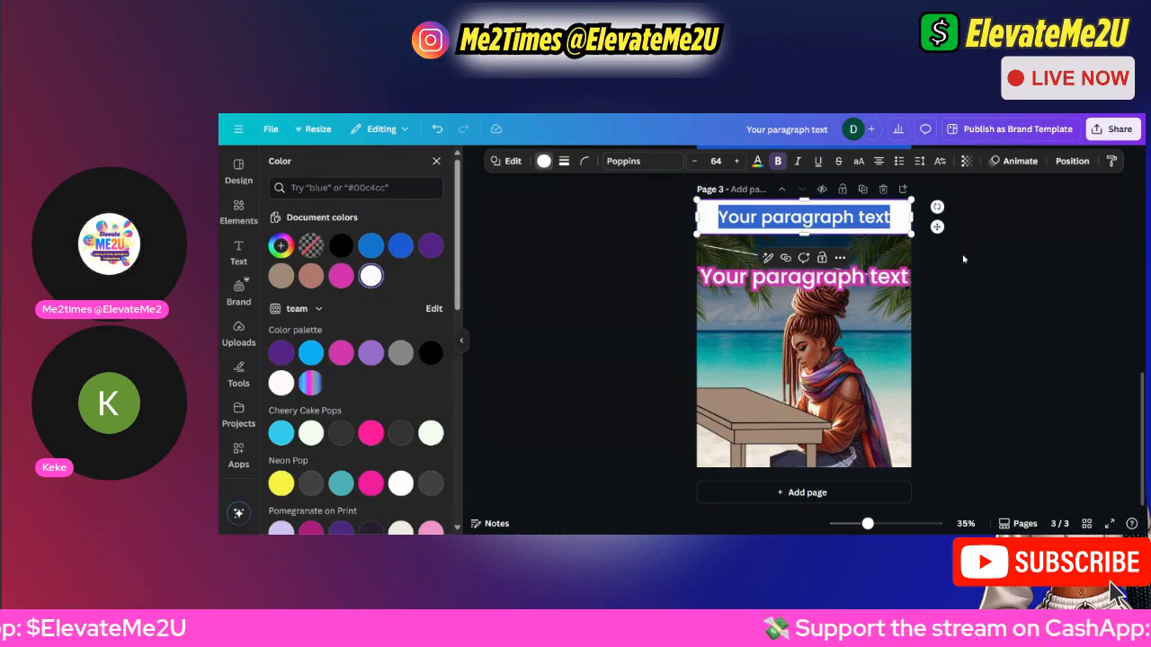
pyautogui.click(436, 160)
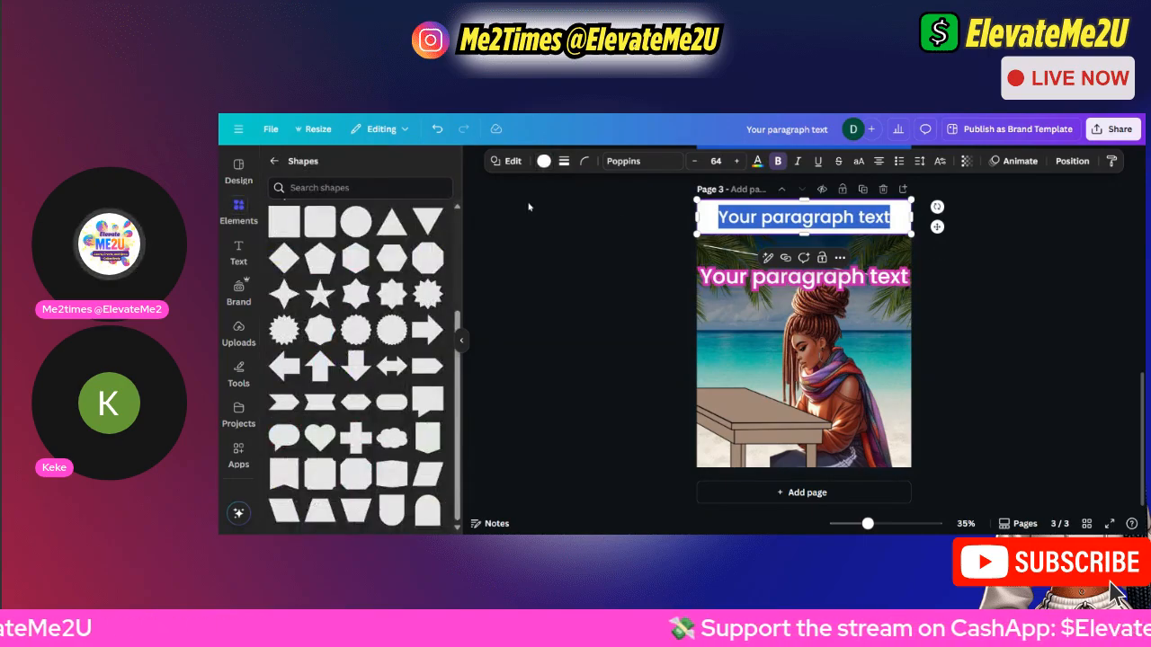
pyautogui.click(564, 163)
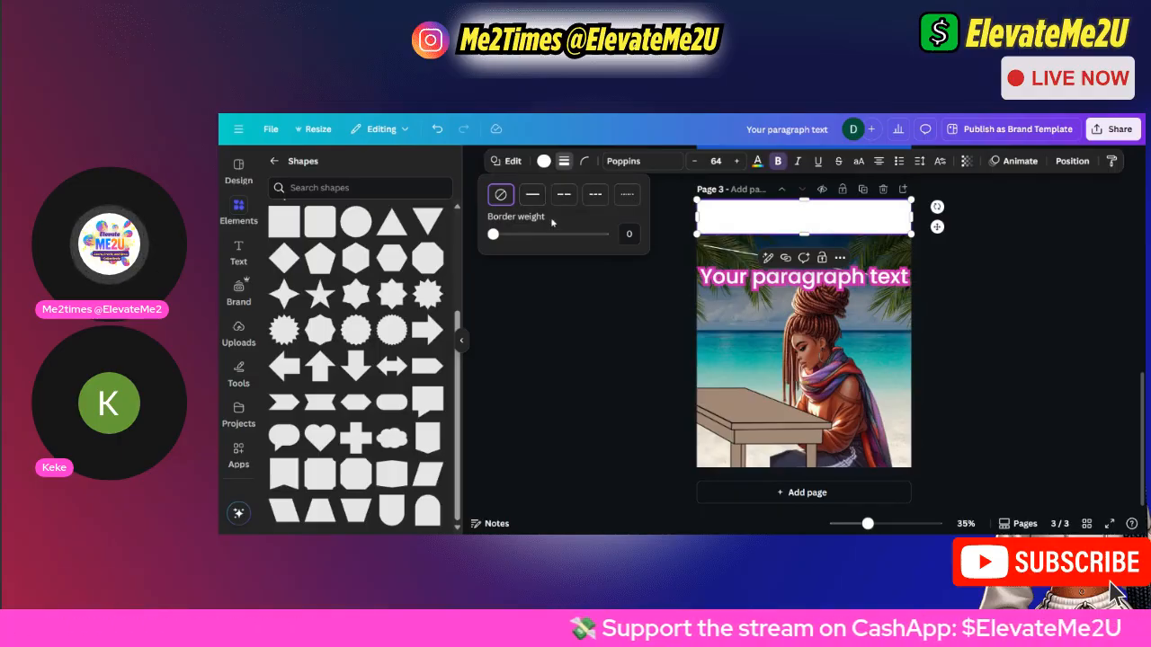
pyautogui.click(527, 194)
pyautogui.moveTo(506, 237)
pyautogui.mouseDown()
pyautogui.moveTo(532, 235)
pyautogui.moveTo(522, 237)
pyautogui.mouseUp()
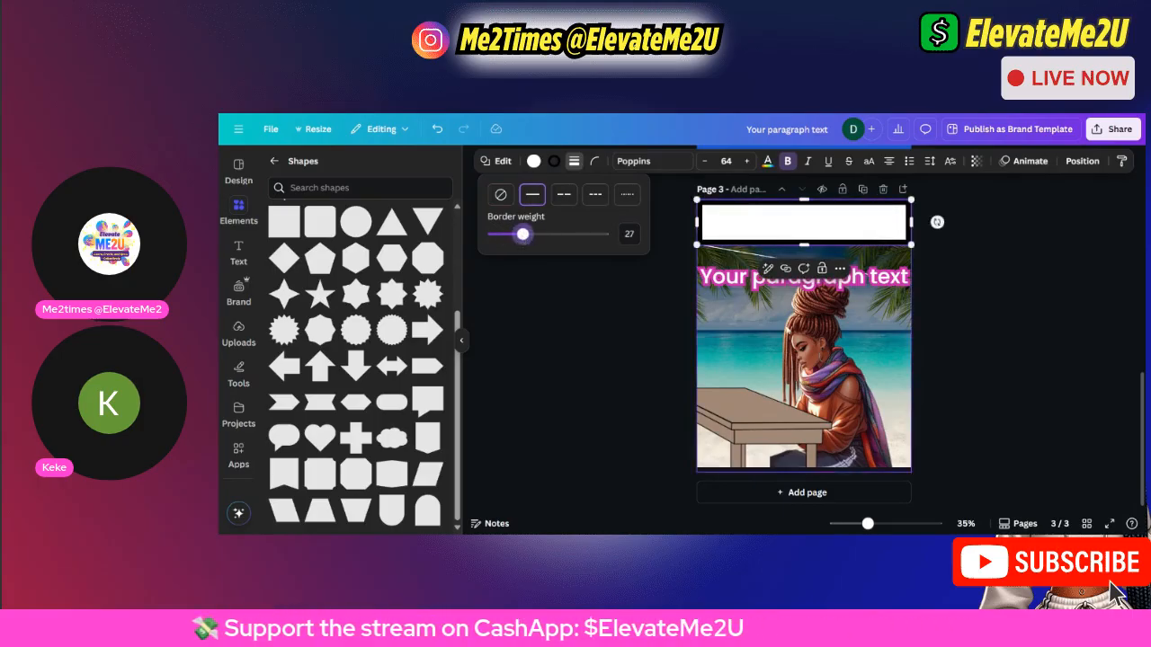
# Replace the background of page 3 using the full-page beach image.
pyautogui.click(724, 314)
pyautogui.rightClick(725, 314)
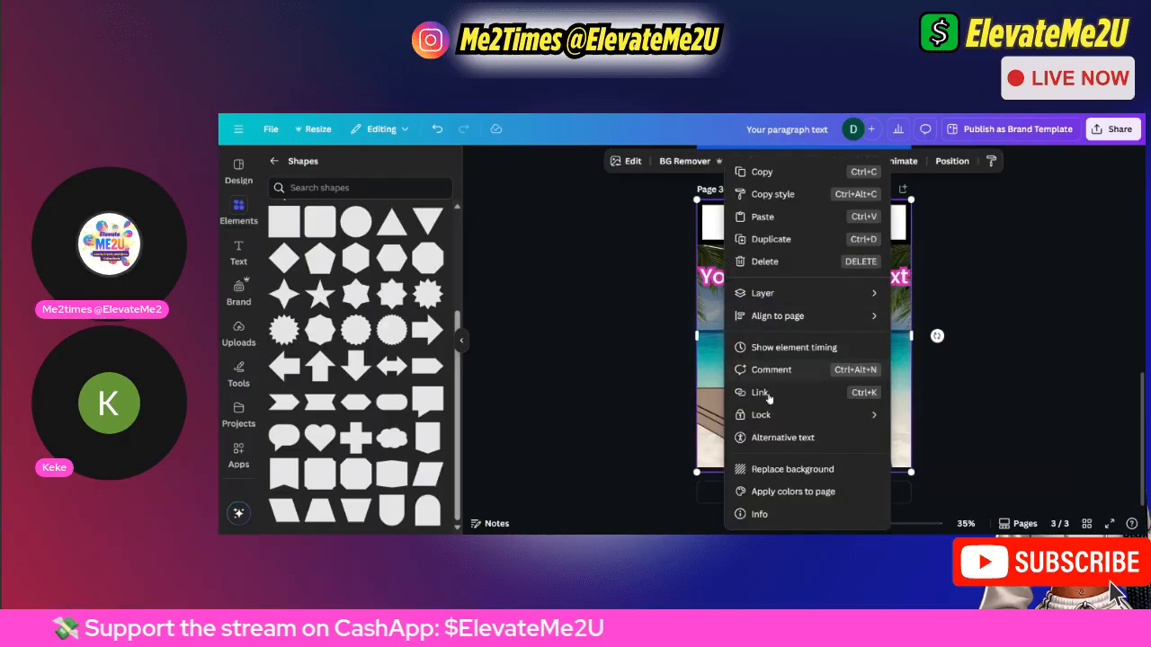
pyautogui.click(774, 470)
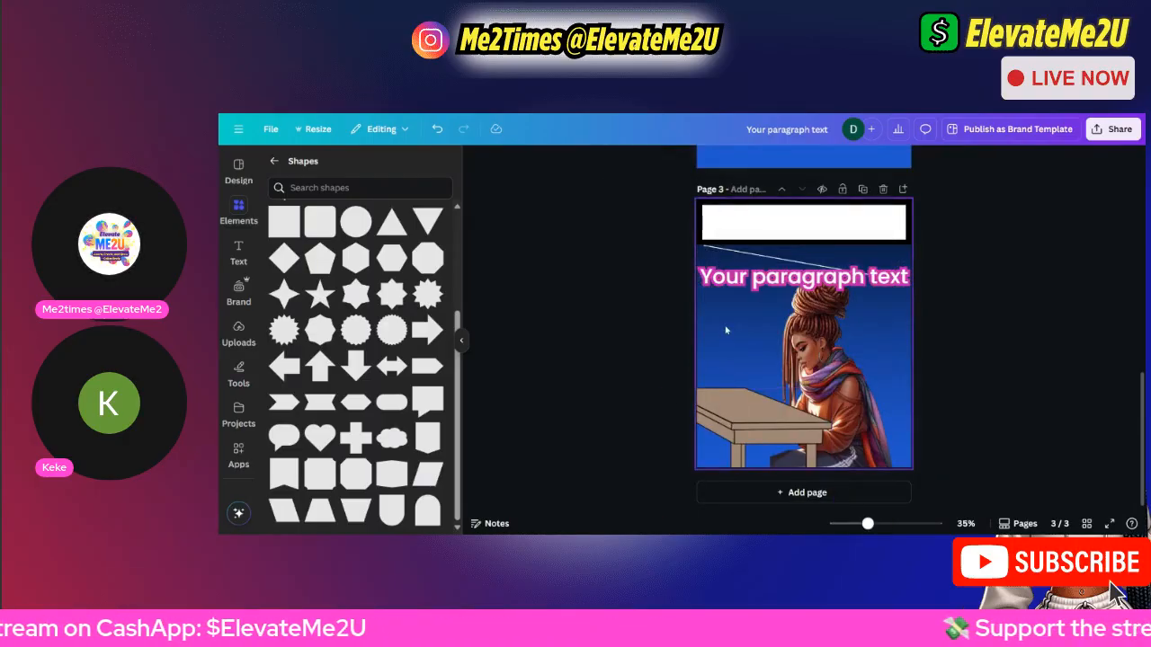
pyautogui.click(721, 352)
pyautogui.rightClick(721, 351)
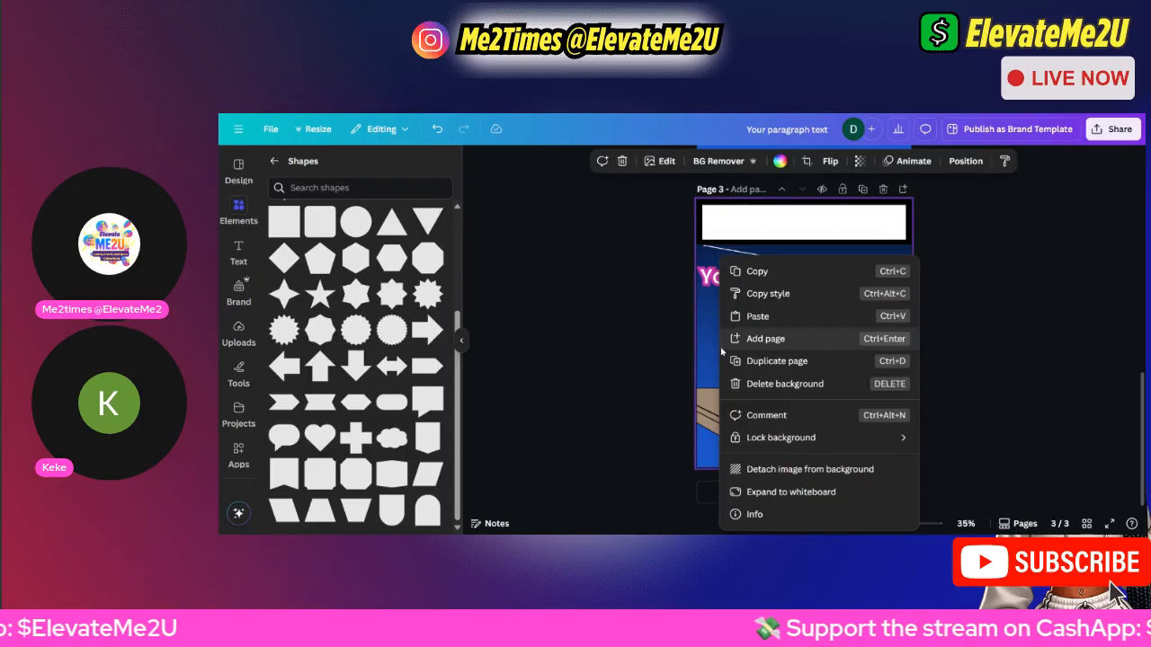
pyautogui.click(712, 360)
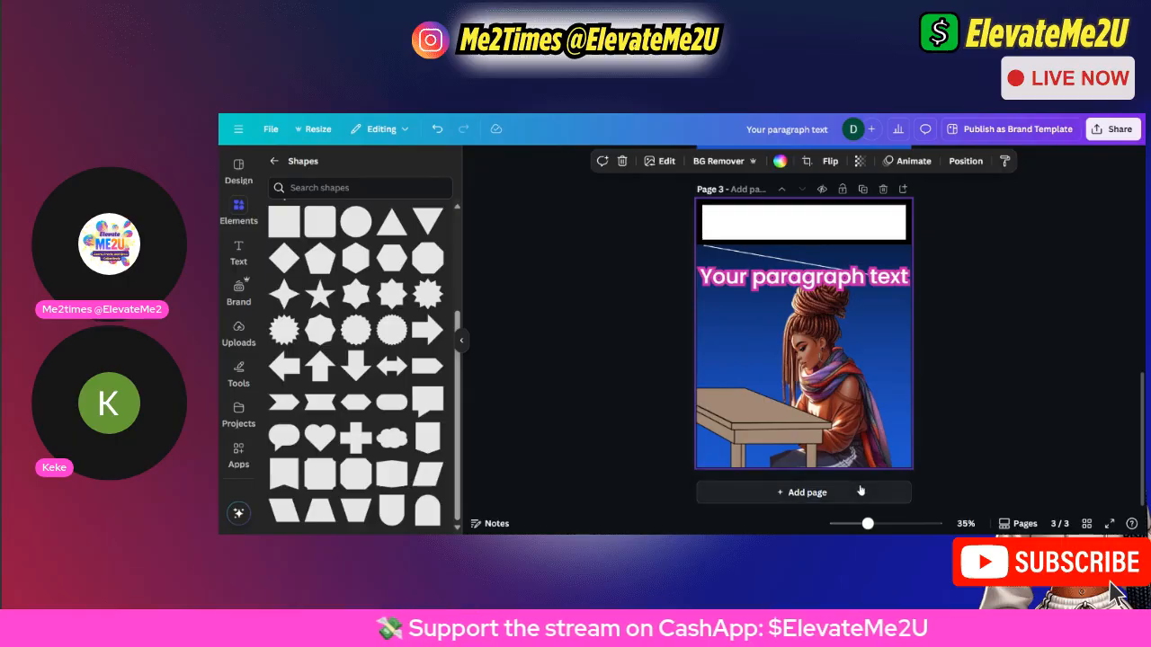
# Add a new page after page 3.
pyautogui.click(807, 492)
pyautogui.scroll(3, 816, 337)
pyautogui.scroll(-3, 815, 342)
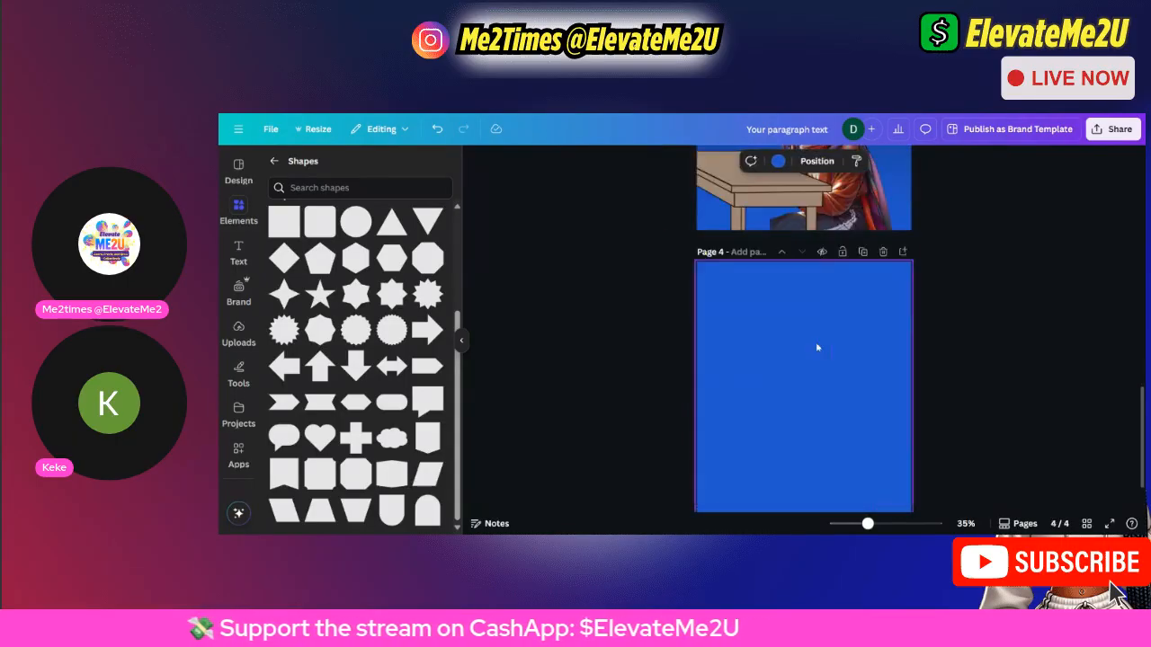
# Copy the style of the white banner on page 3 and apply it to the background of page 4.
pyautogui.scroll(2, 809, 342)
pyautogui.rightClick(769, 187)
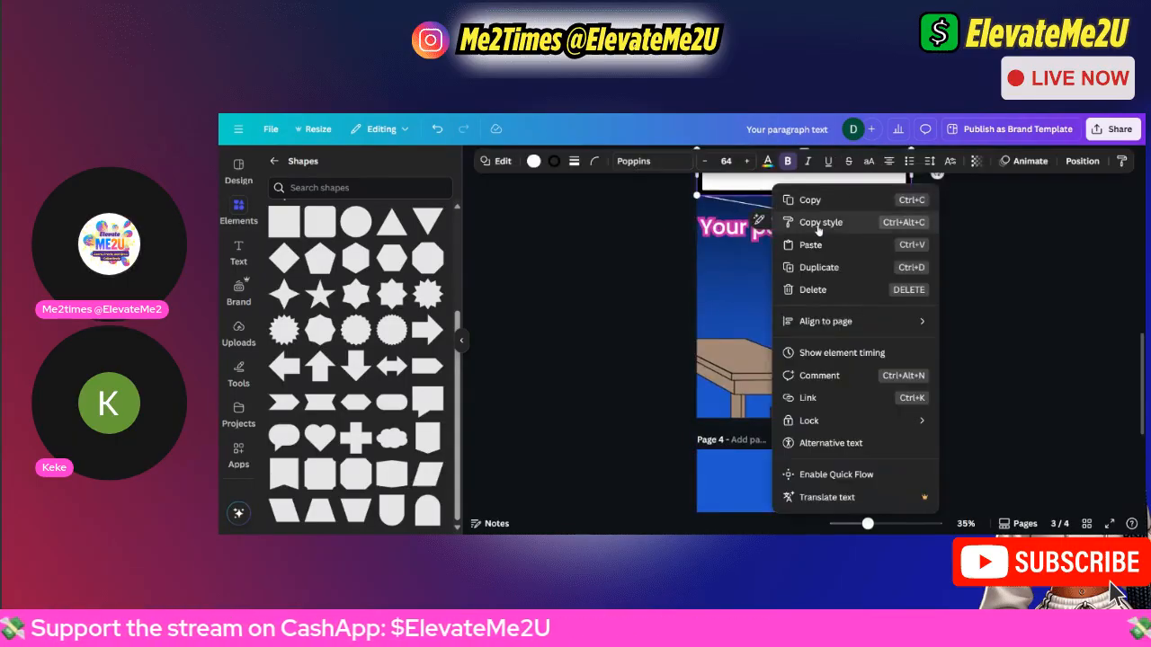
pyautogui.click(767, 224)
pyautogui.click(833, 467)
pyautogui.scroll(-3, 871, 466)
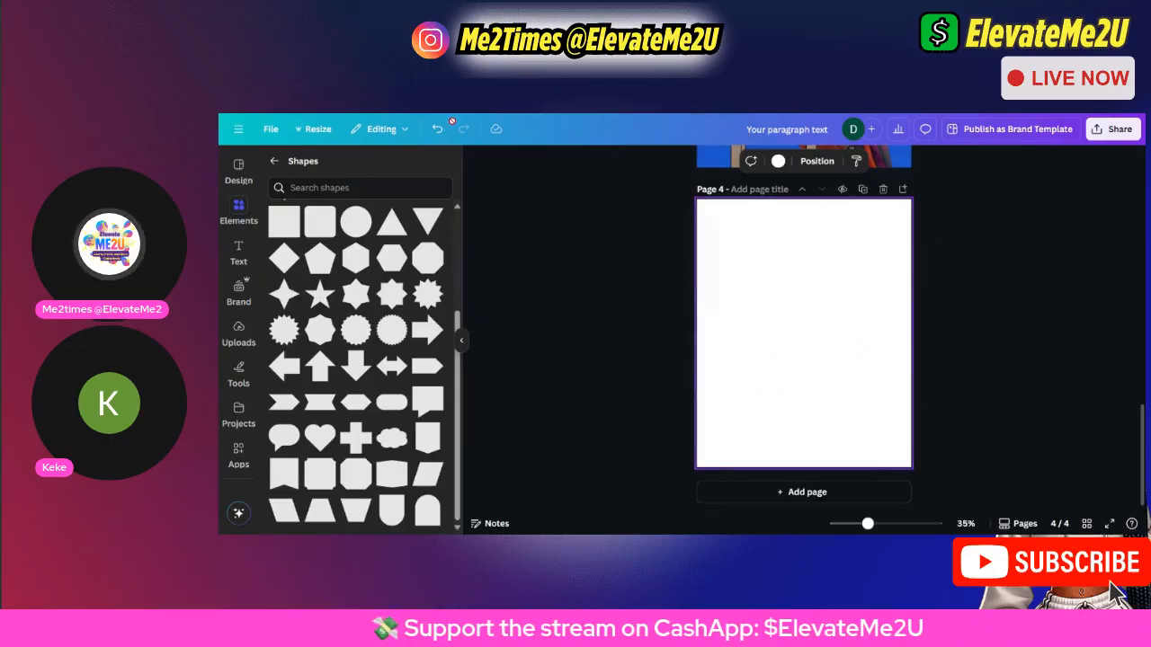
# Leave the design for the home page and search for "thumbnails".
pyautogui.click(239, 130)
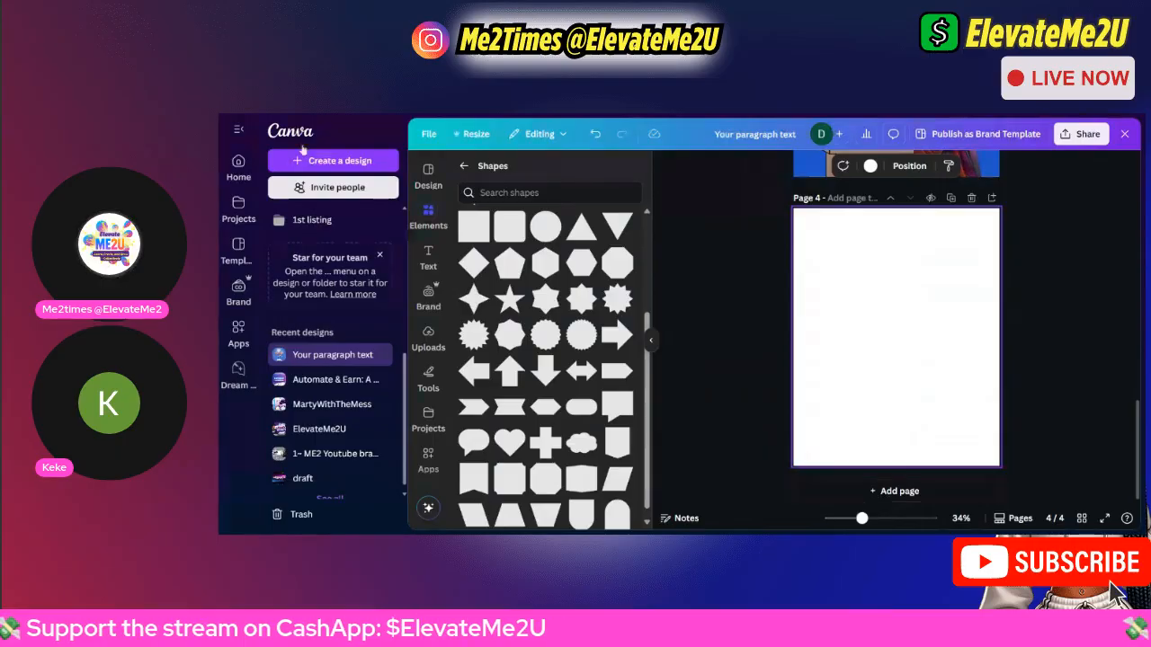
pyautogui.click(297, 133)
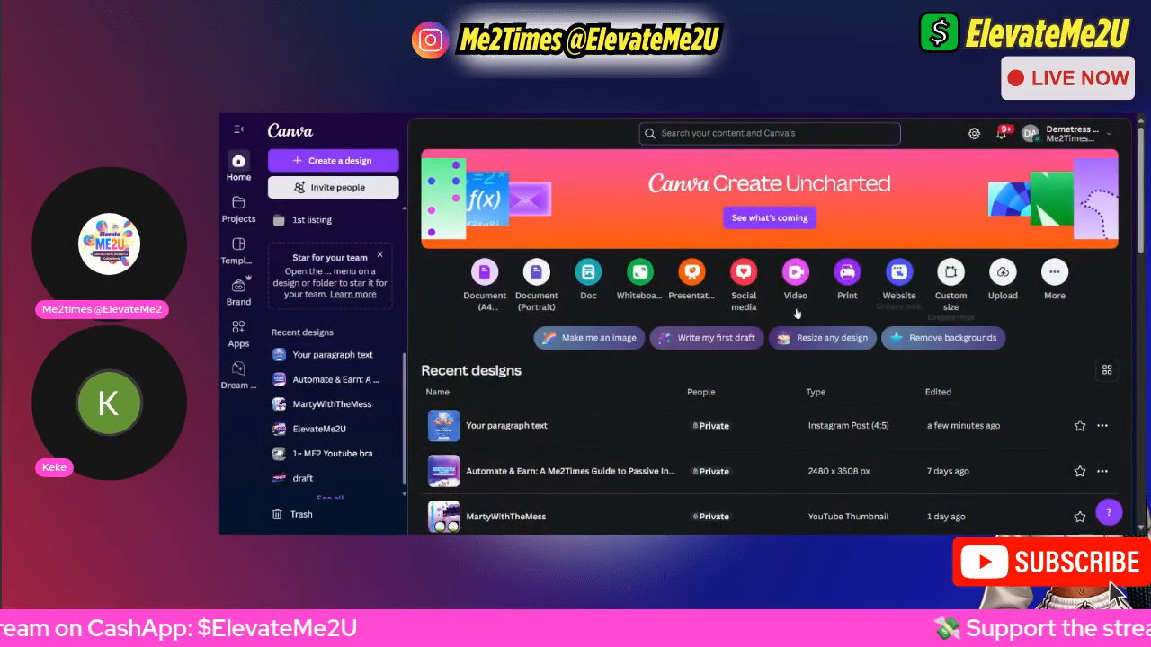
pyautogui.click(662, 133)
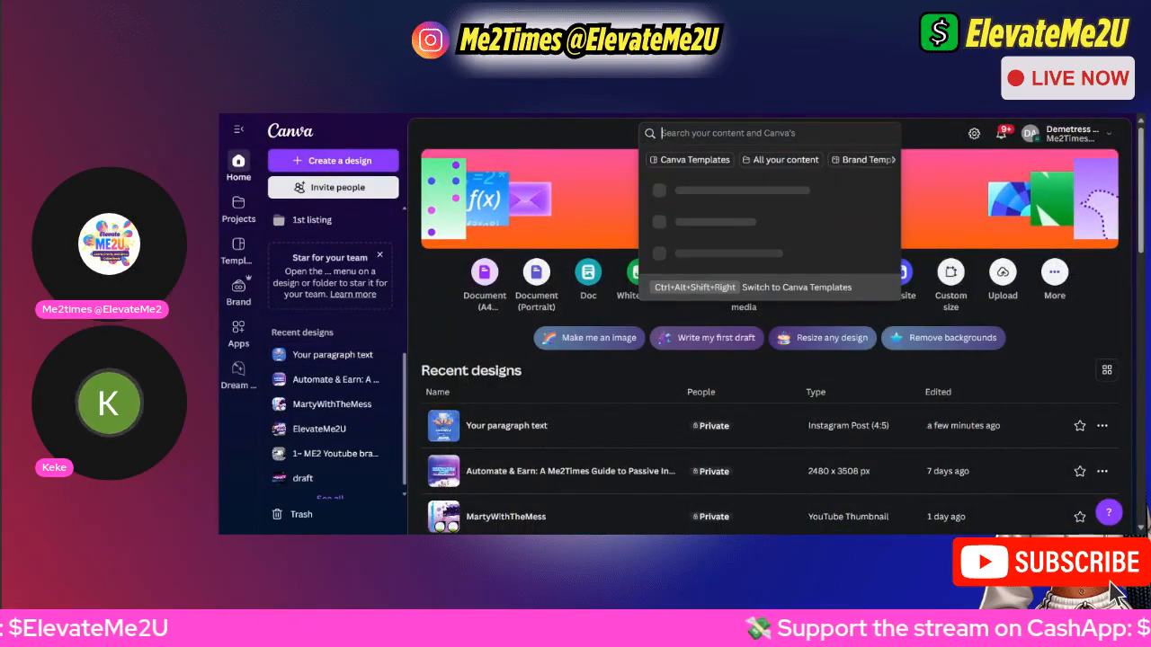
pyautogui.write('thumbnail')
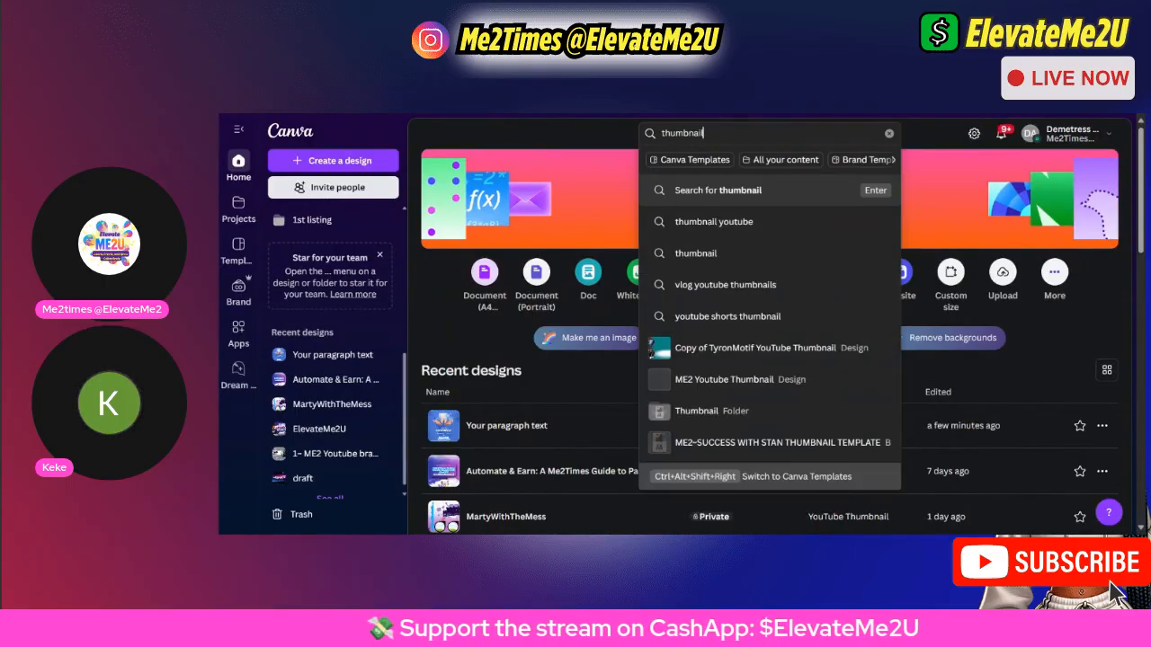
pyautogui.write('s')
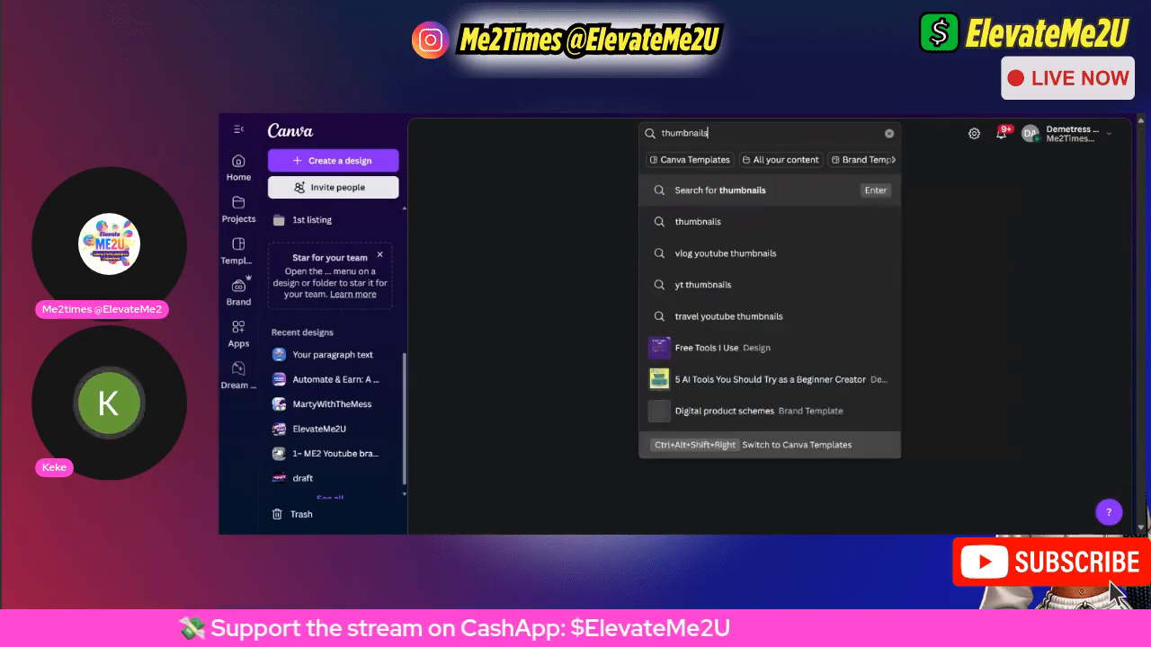
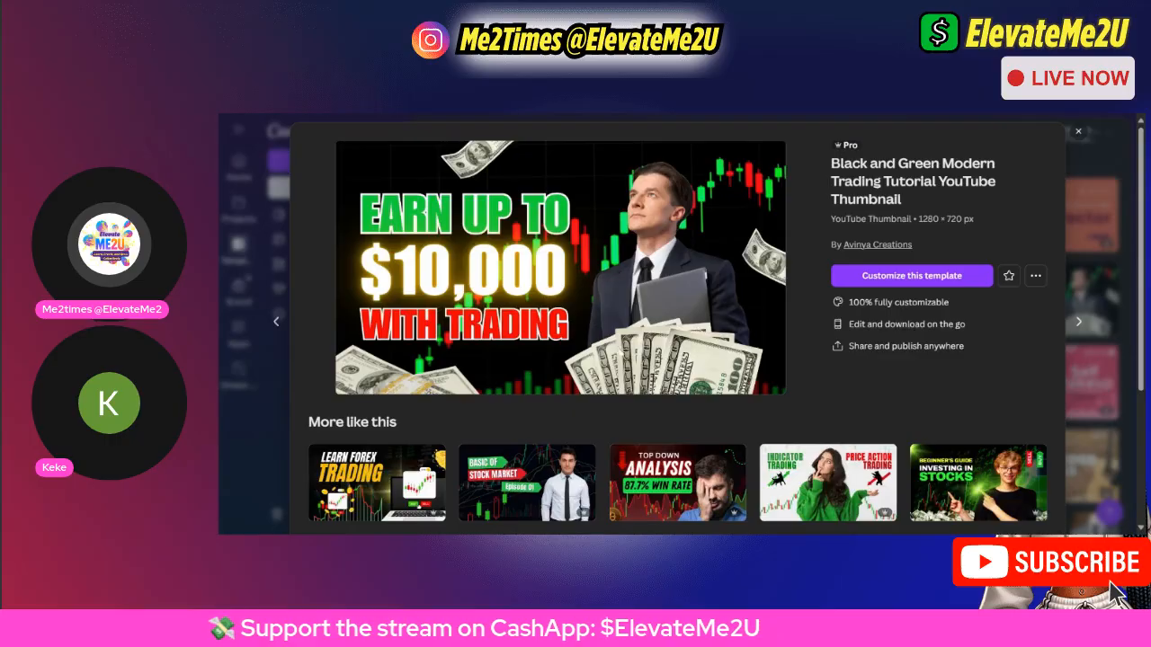
# Examine the Black and Green Modern Trading Tutorial YouTube Thumbnail template and the similar designs listed beneath it.
pyautogui.scroll(-3, 767, 426)
pyautogui.scroll(-5, 446, 395)
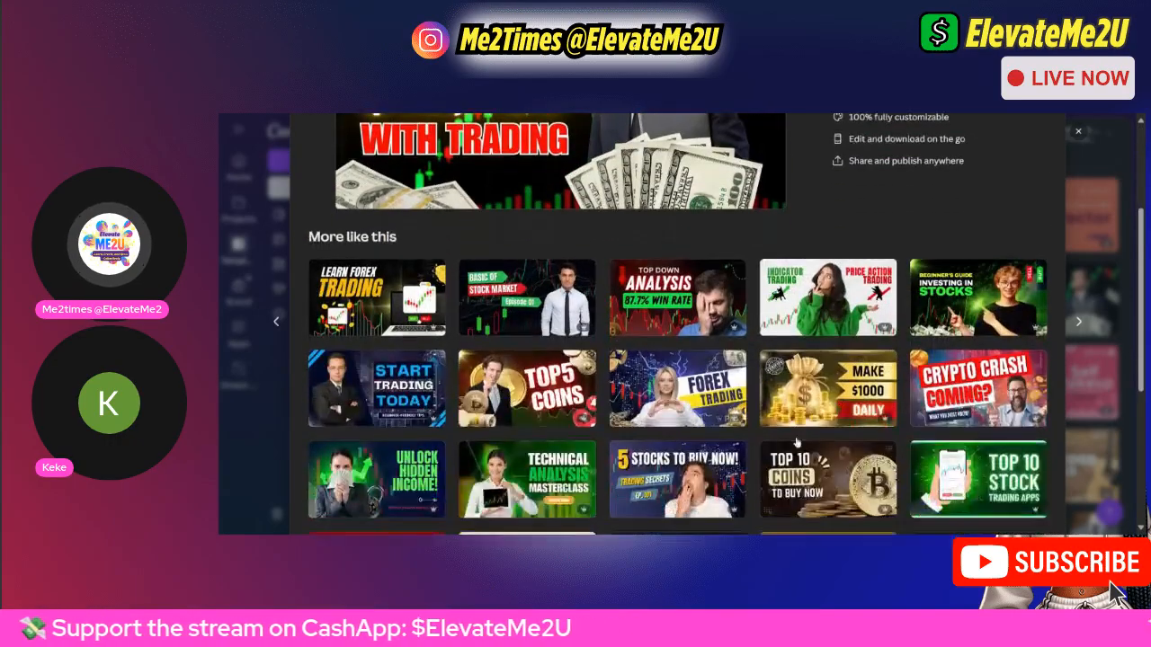
pyautogui.scroll(-3, 678, 323)
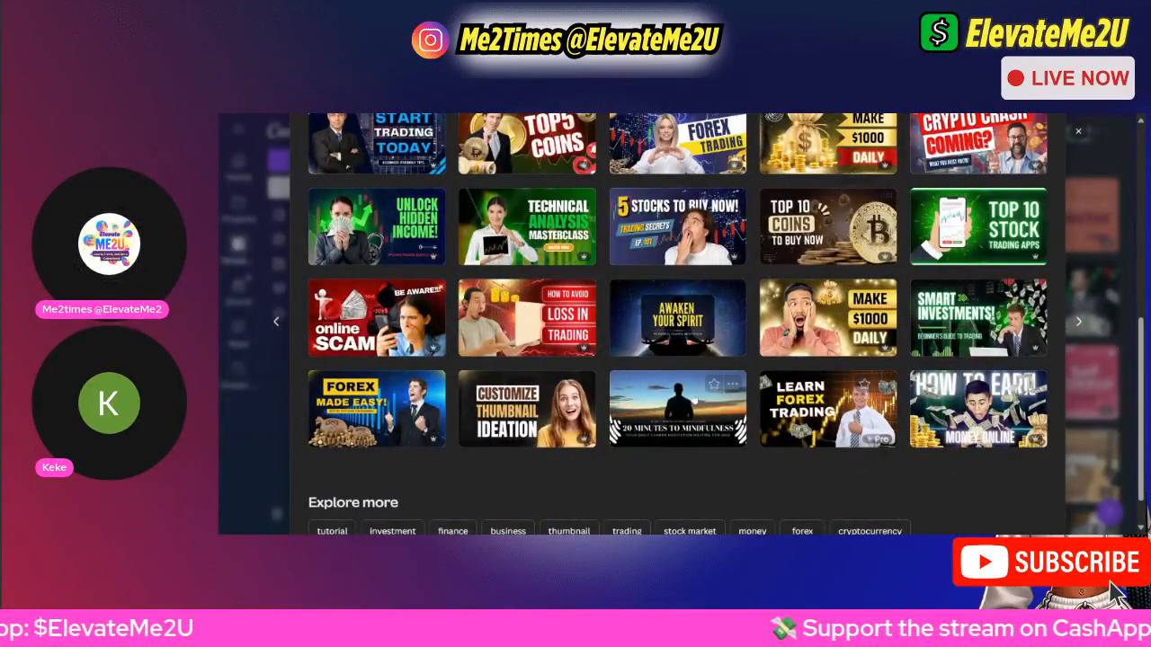
pyautogui.scroll(2, 689, 402)
pyautogui.scroll(-1, 688, 401)
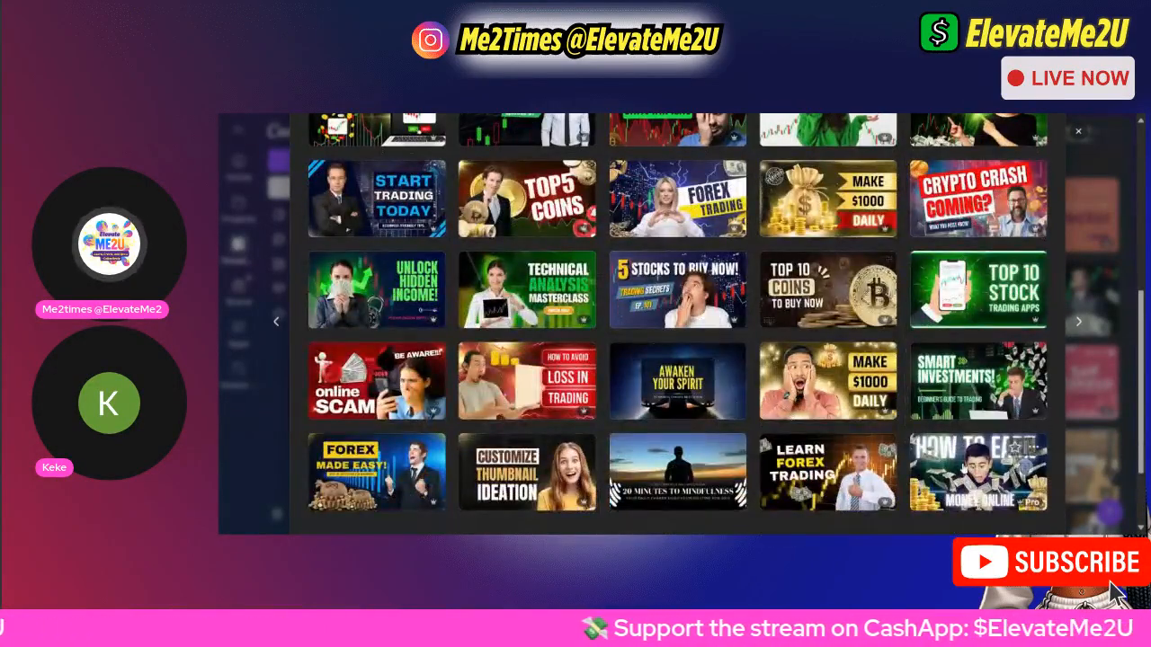
pyautogui.scroll(1, 652, 411)
pyautogui.scroll(3, 651, 411)
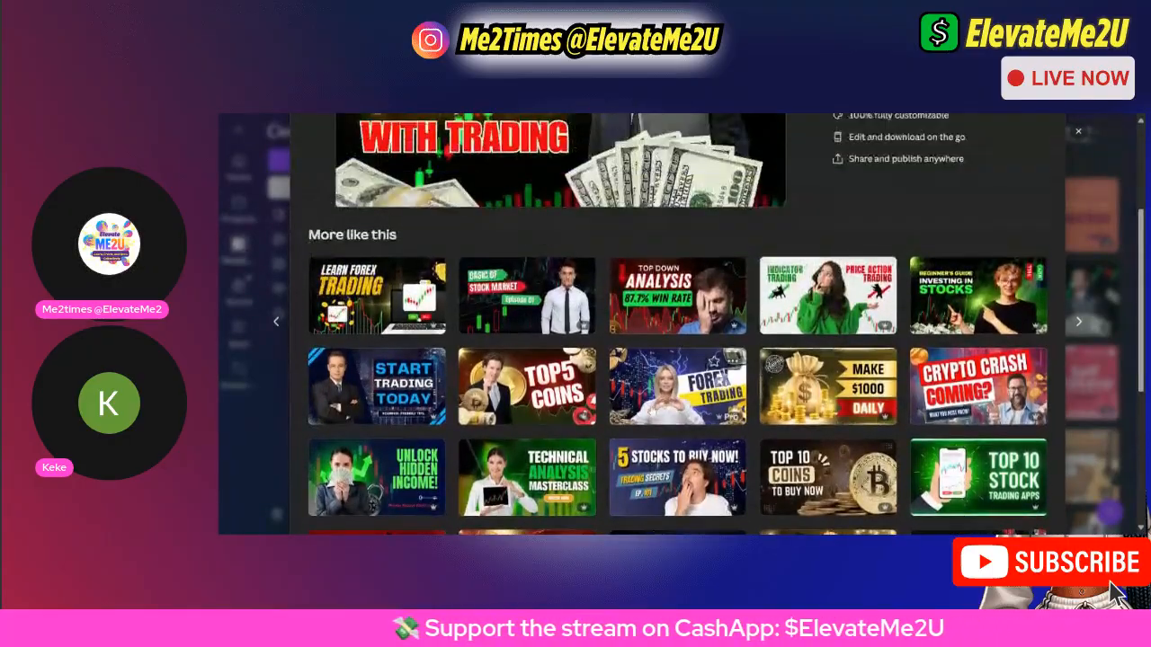
pyautogui.scroll(1, 652, 411)
pyautogui.scroll(2, 652, 411)
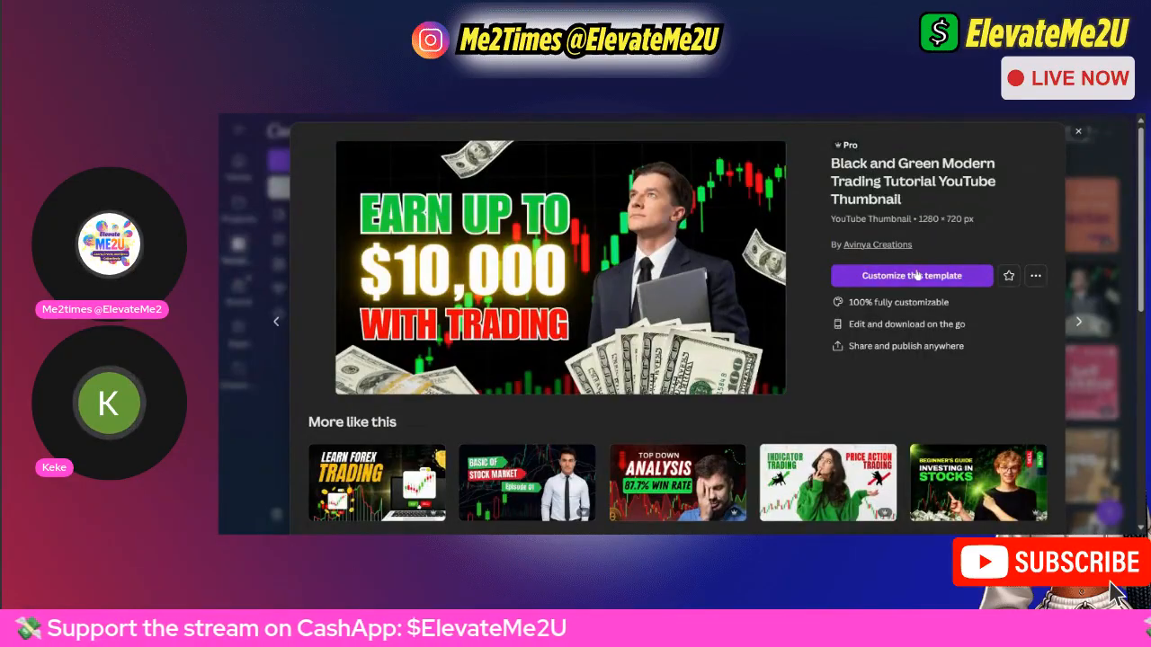
pyautogui.scroll(-1, 927, 362)
pyautogui.scroll(-1, 928, 362)
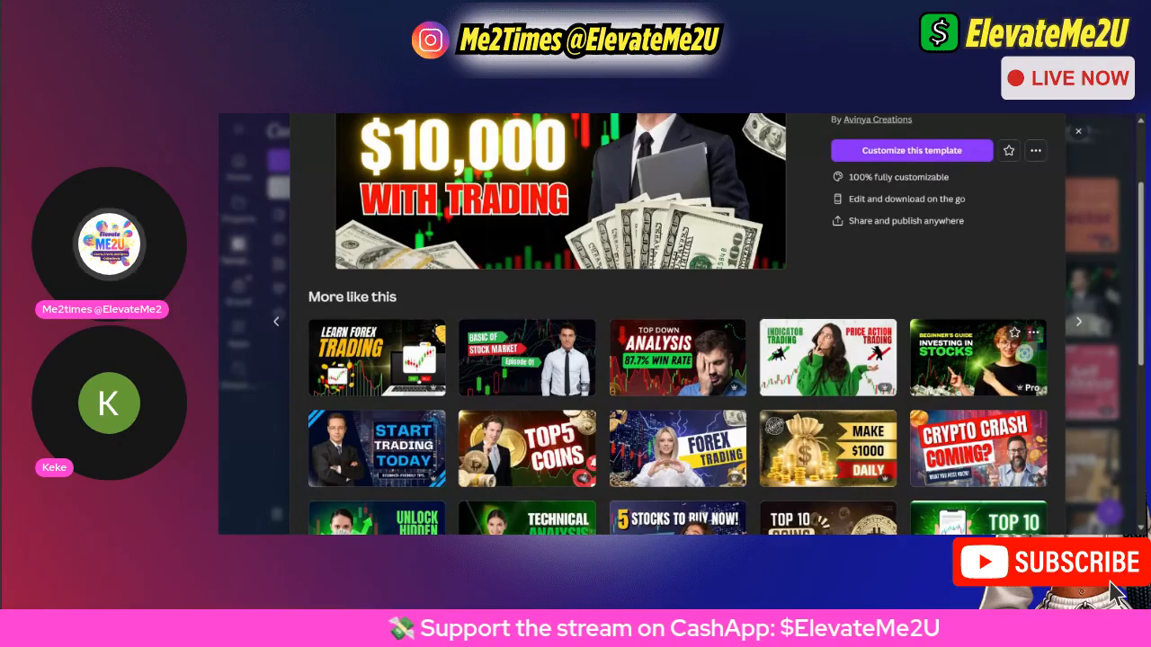
# Open the Black and Green Modern Trading Tutorial YouTube Thumbnail template for customizing.
pyautogui.scroll(2, 926, 362)
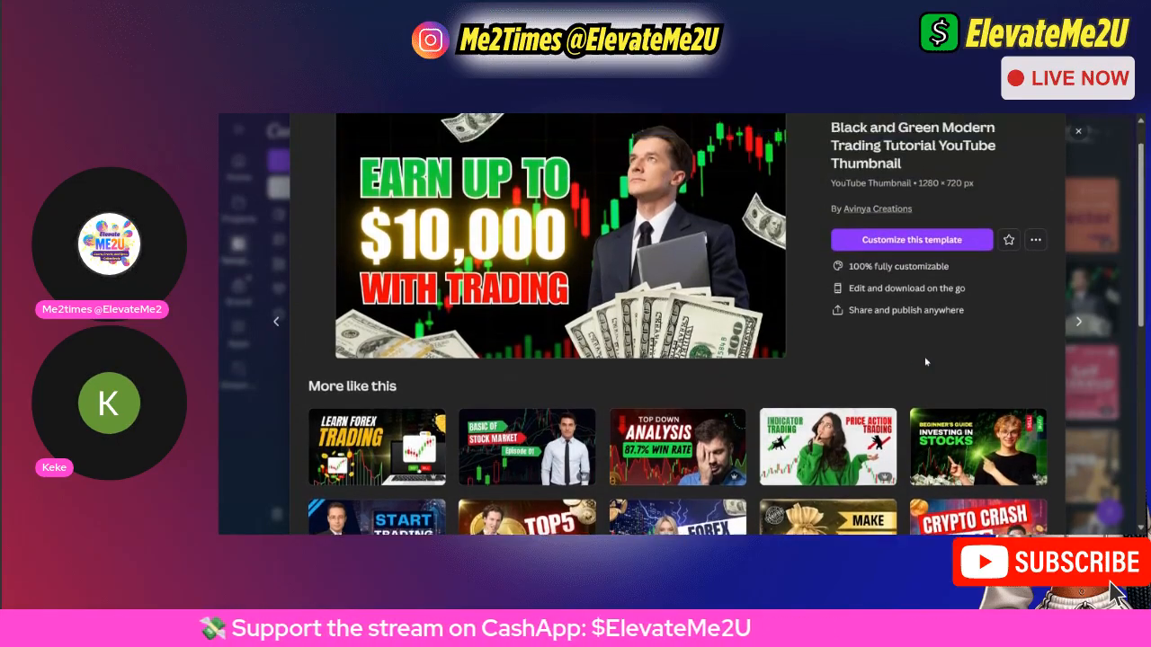
pyautogui.scroll(1, 926, 363)
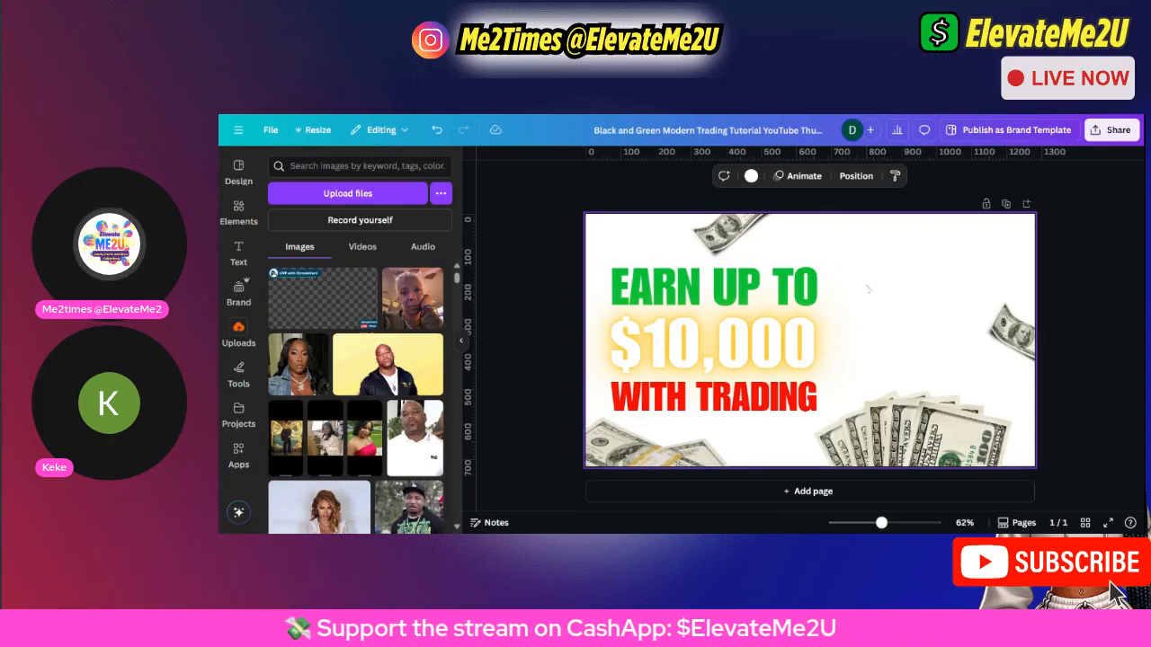
# Narrow the "EARN UP TO" text box so its frame fits closely around the words.
pyautogui.click(802, 292)
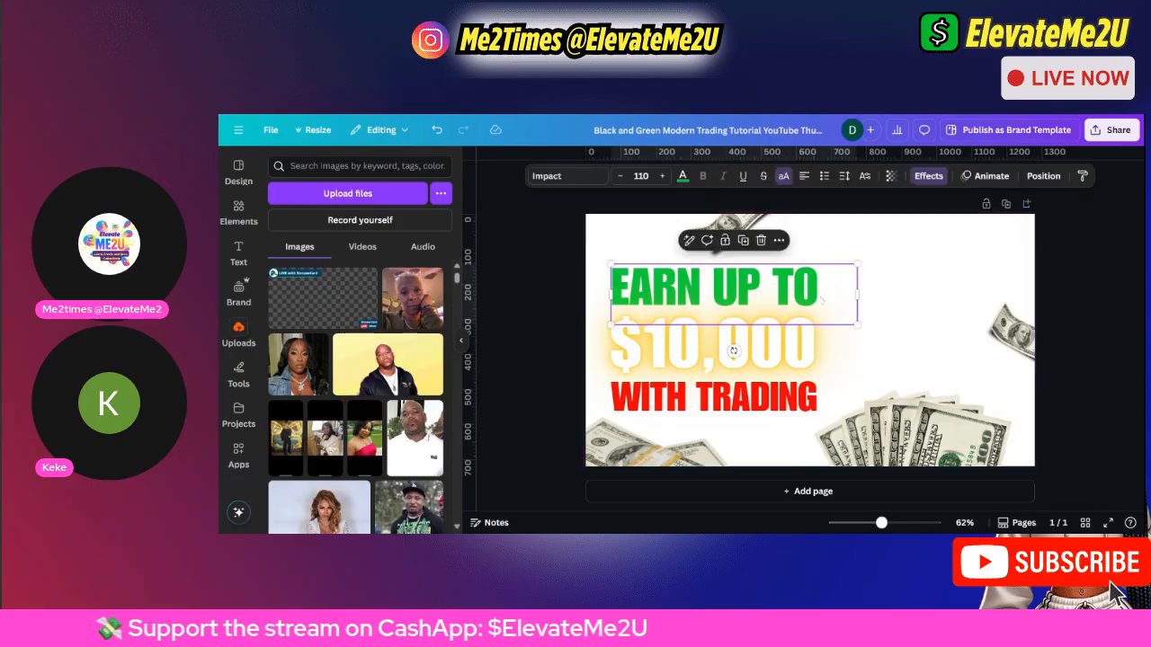
pyautogui.moveTo(861, 292); pyautogui.dragTo(821, 293)
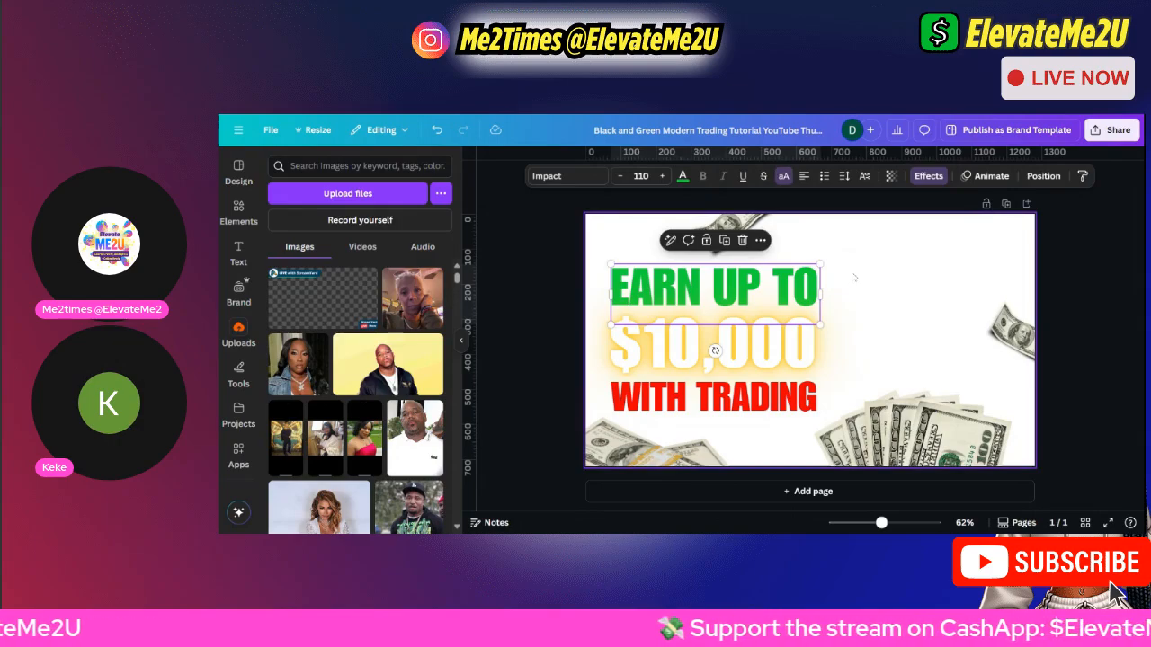
pyautogui.click(591, 278)
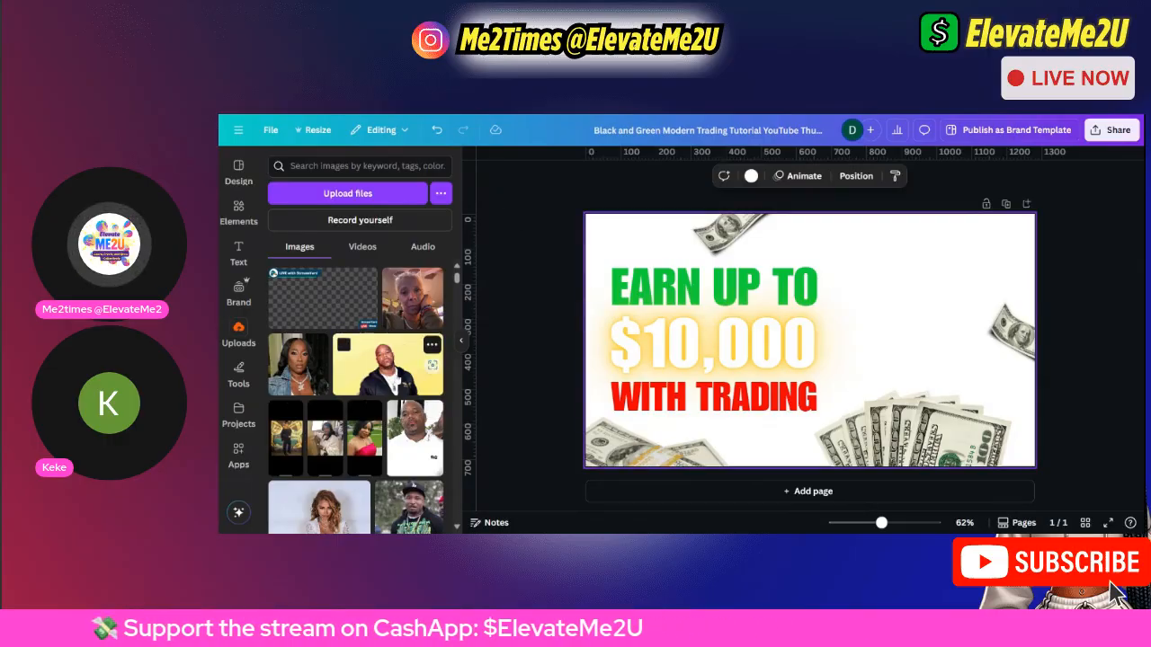
# Look through the uploaded images and add the portrait with the blue background to the middle of the thumbnail.
pyautogui.scroll(-10, 387, 378)
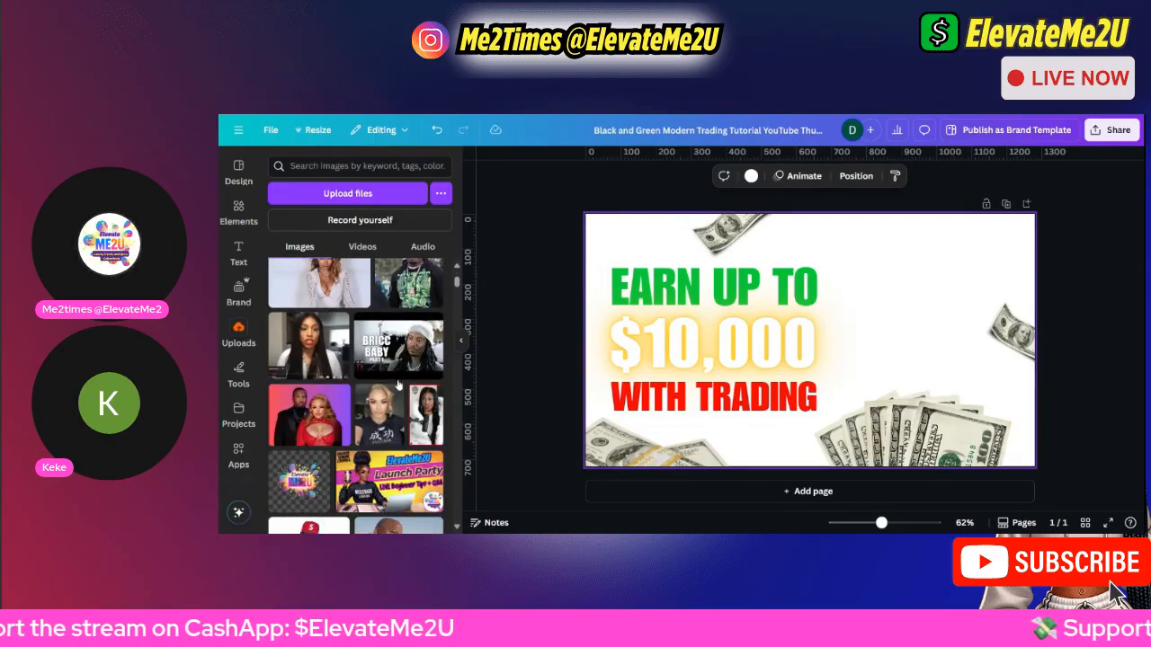
pyautogui.scroll(-5, 351, 406)
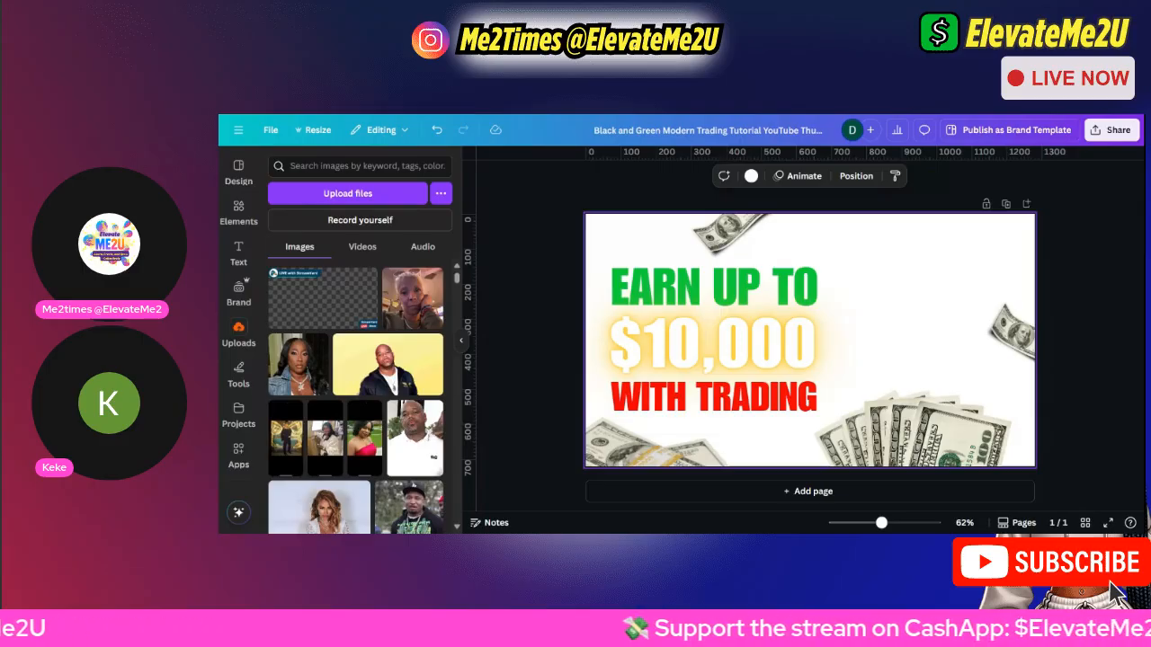
pyautogui.moveTo(810, 339); pyautogui.dragTo(810, 340)
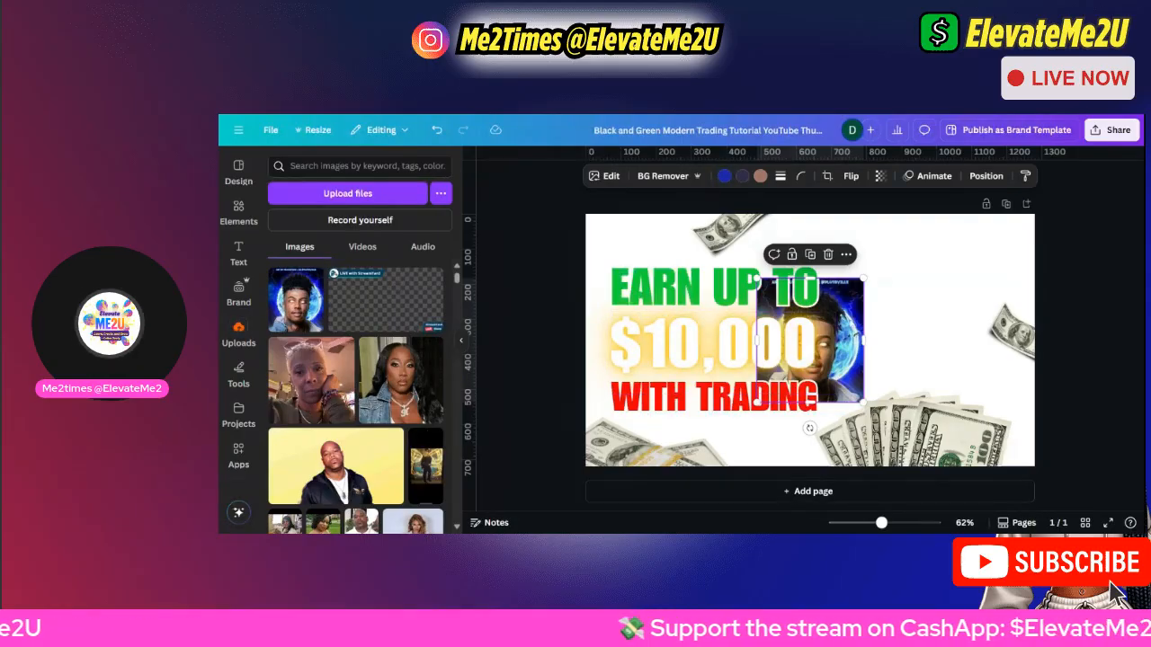
# Move the blue portrait to the right of the headline and cut the man out of its background with Magic Grab, discarding the background.
pyautogui.moveTo(809, 340); pyautogui.dragTo(906, 294)
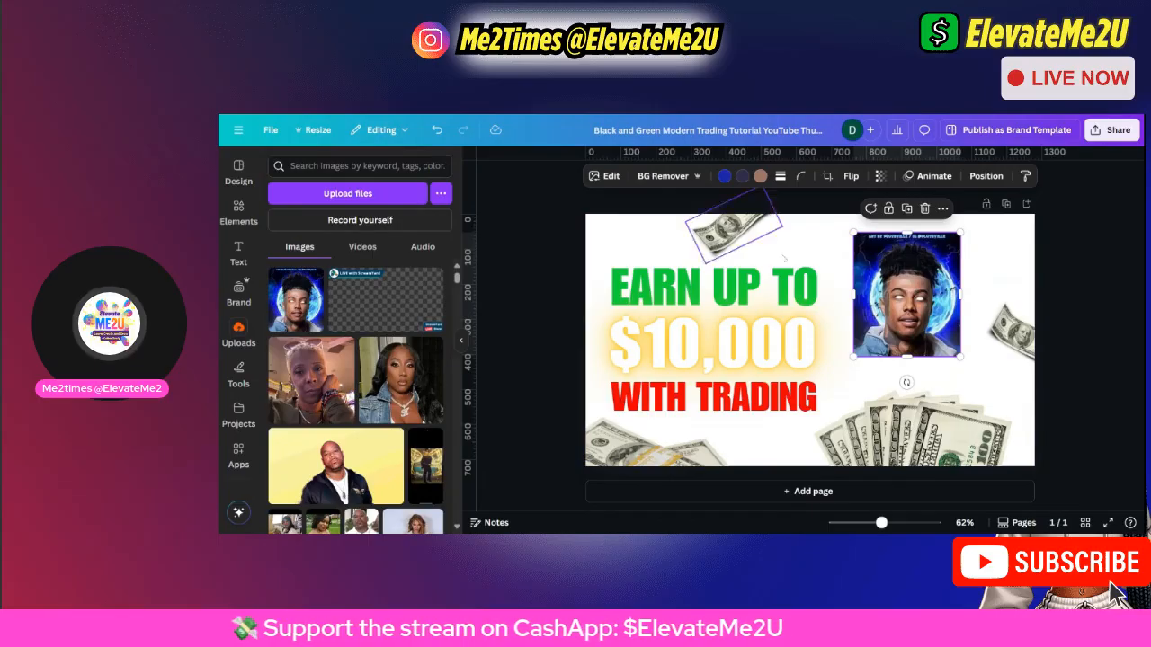
pyautogui.click(608, 176)
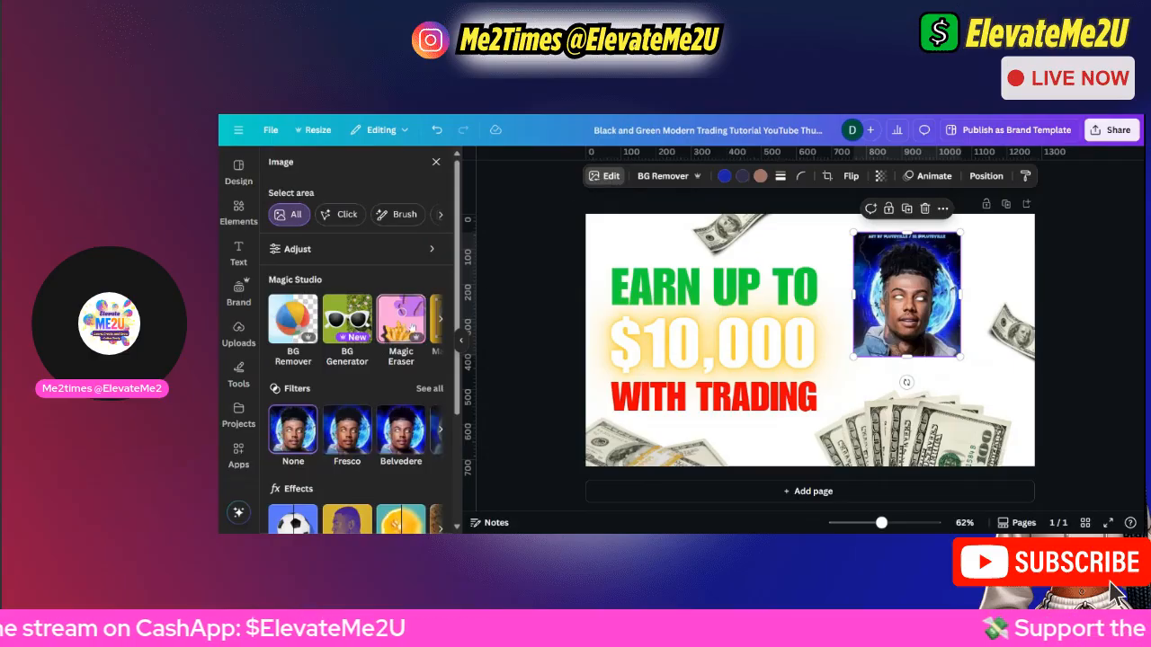
pyautogui.click(439, 320)
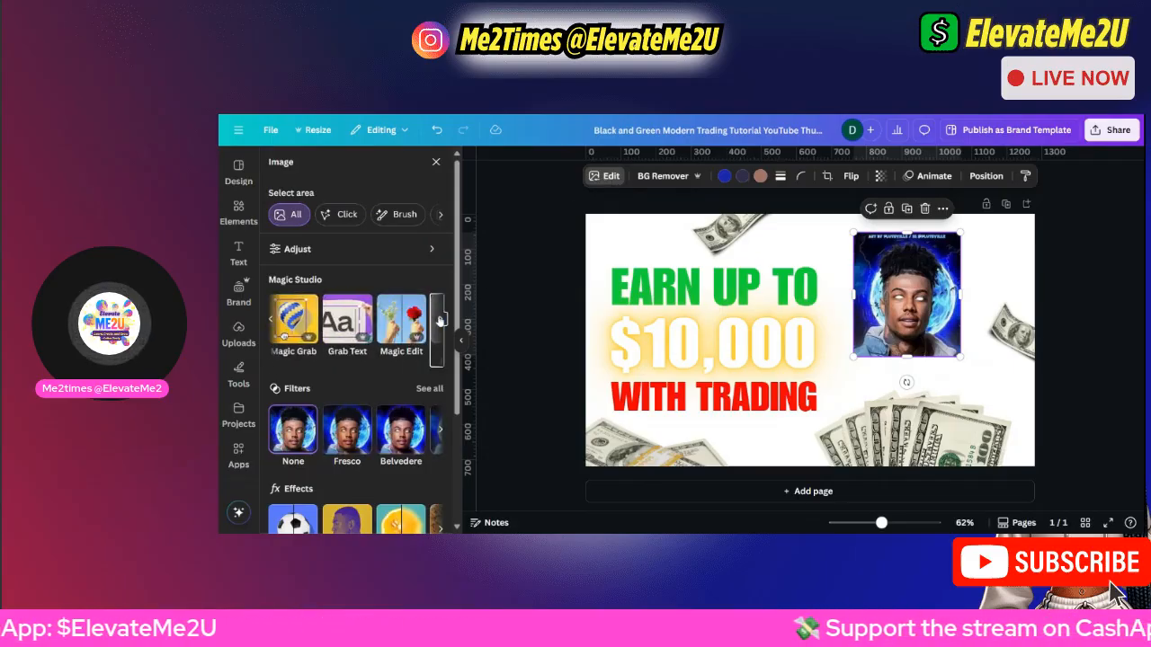
pyautogui.click(292, 324)
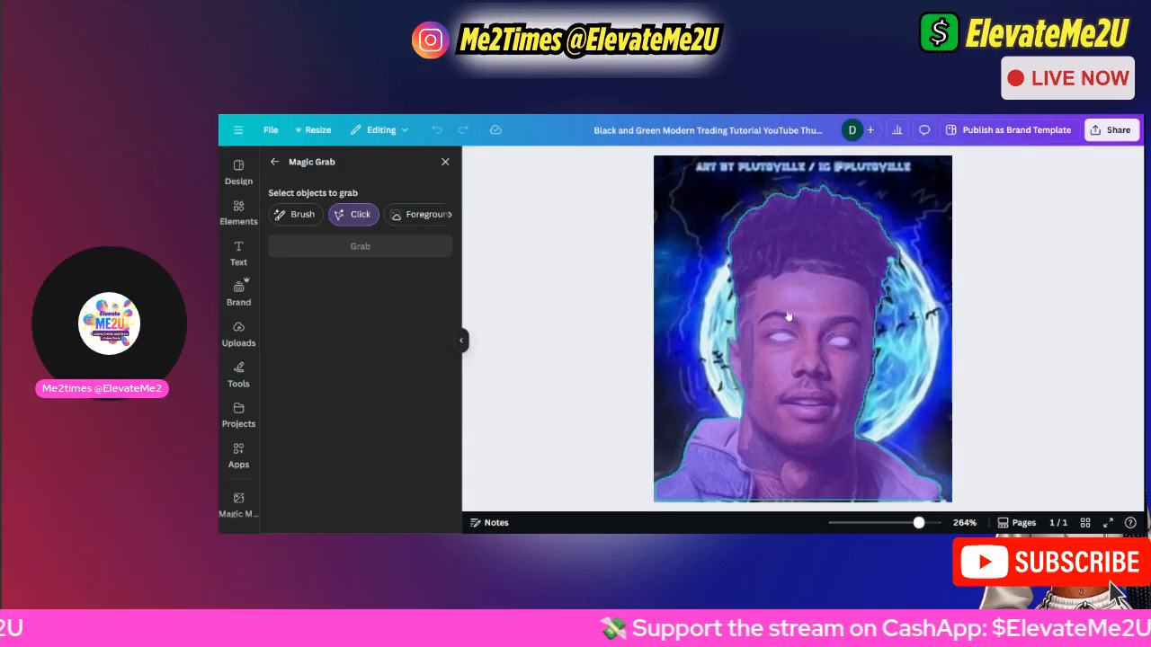
pyautogui.click(719, 479)
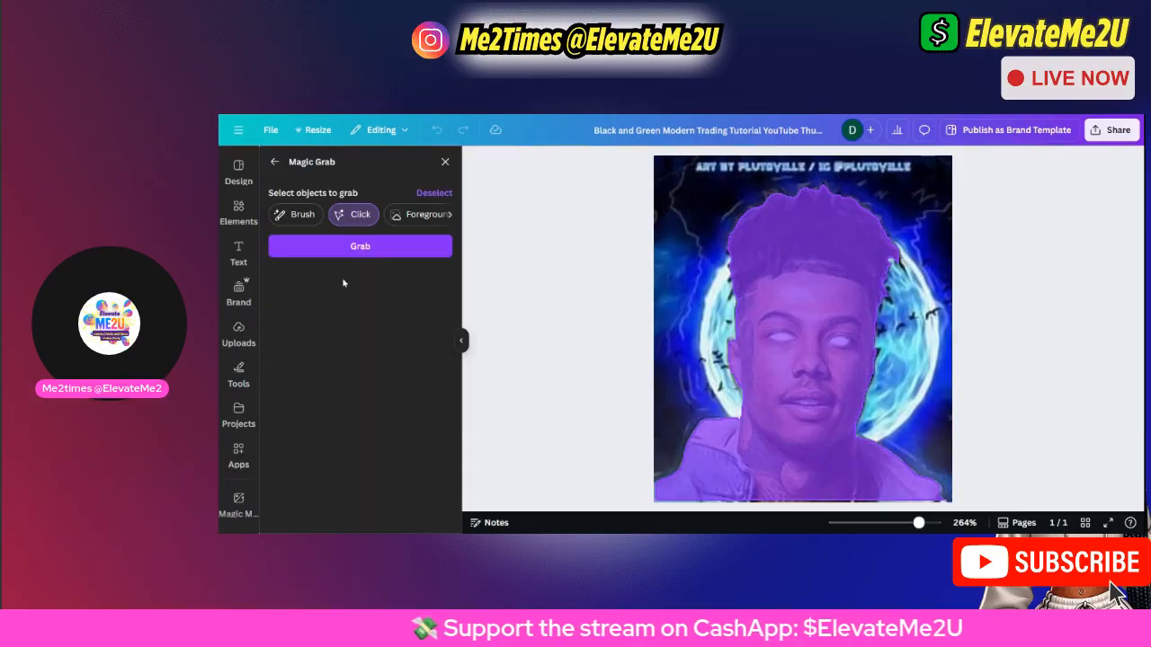
pyautogui.click(360, 246)
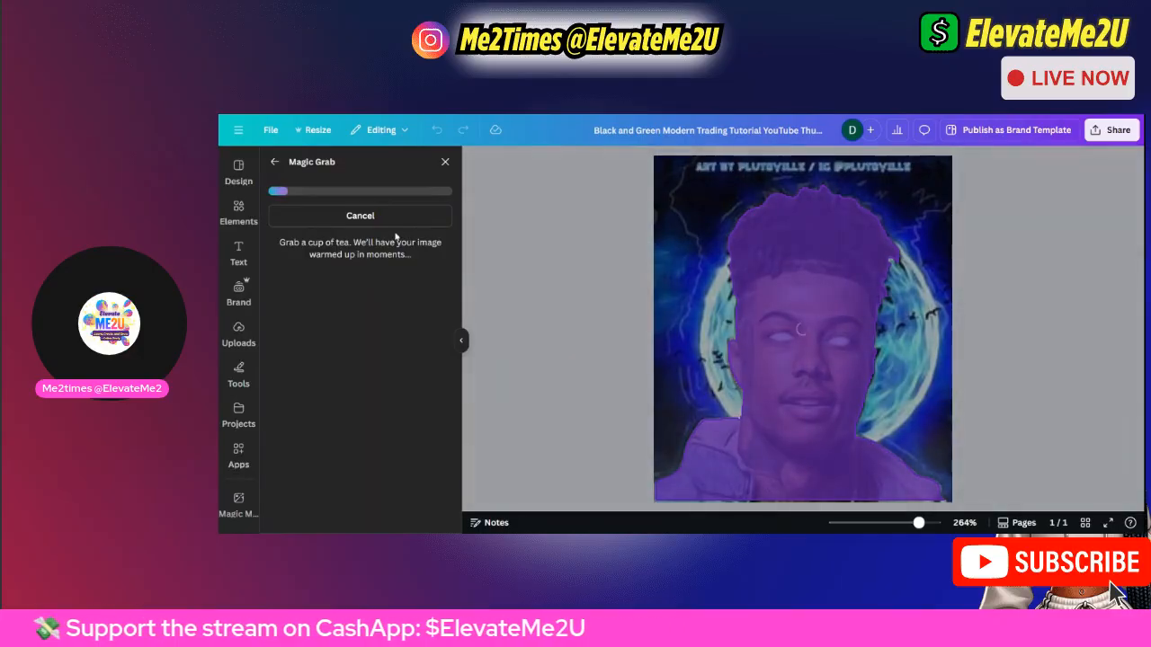
pyautogui.click(396, 218)
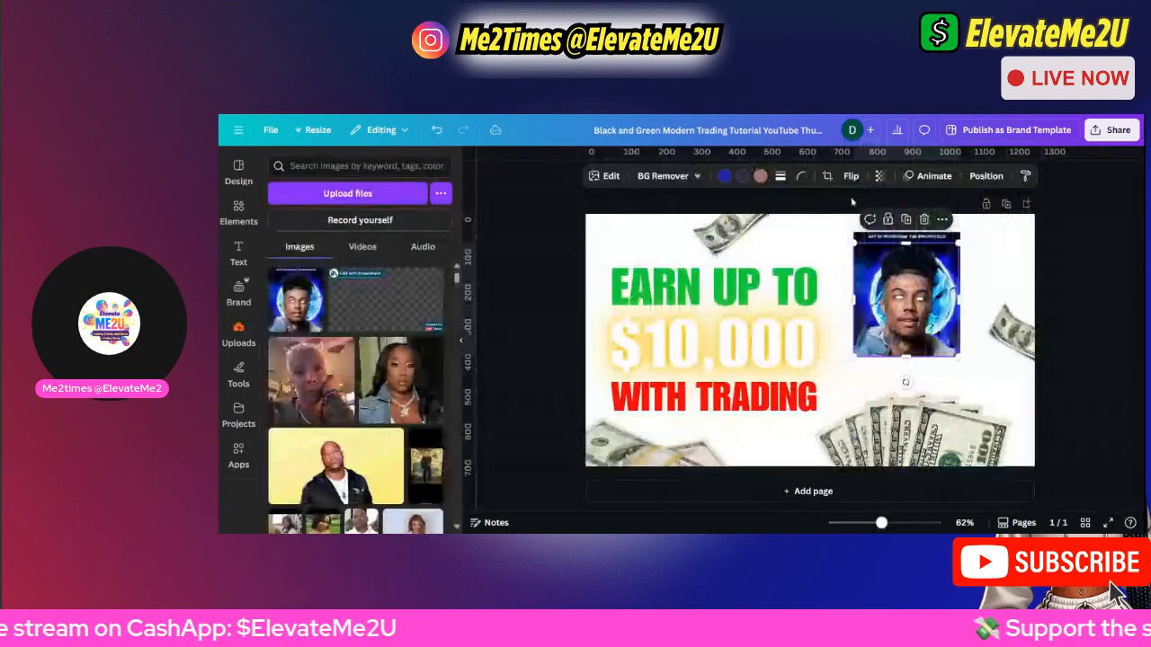
pyautogui.moveTo(957, 266); pyautogui.dragTo(426, 250)
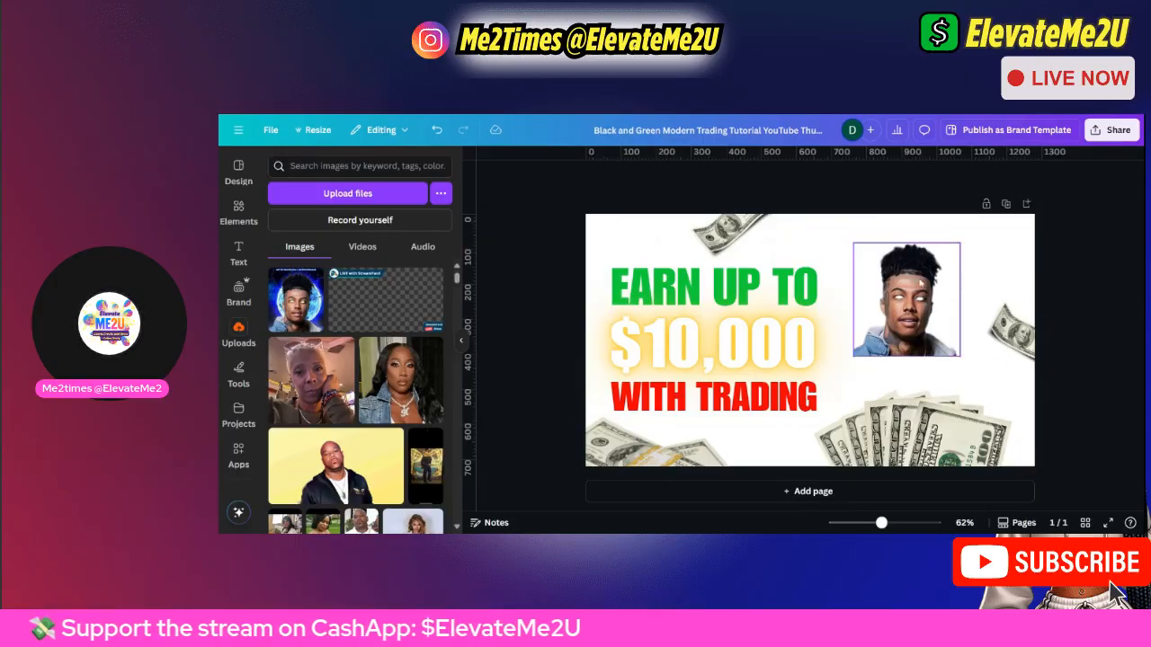
# Enlarge the man's cutout over the right part of the thumbnail, and delete it from the design.
pyautogui.click(904, 318)
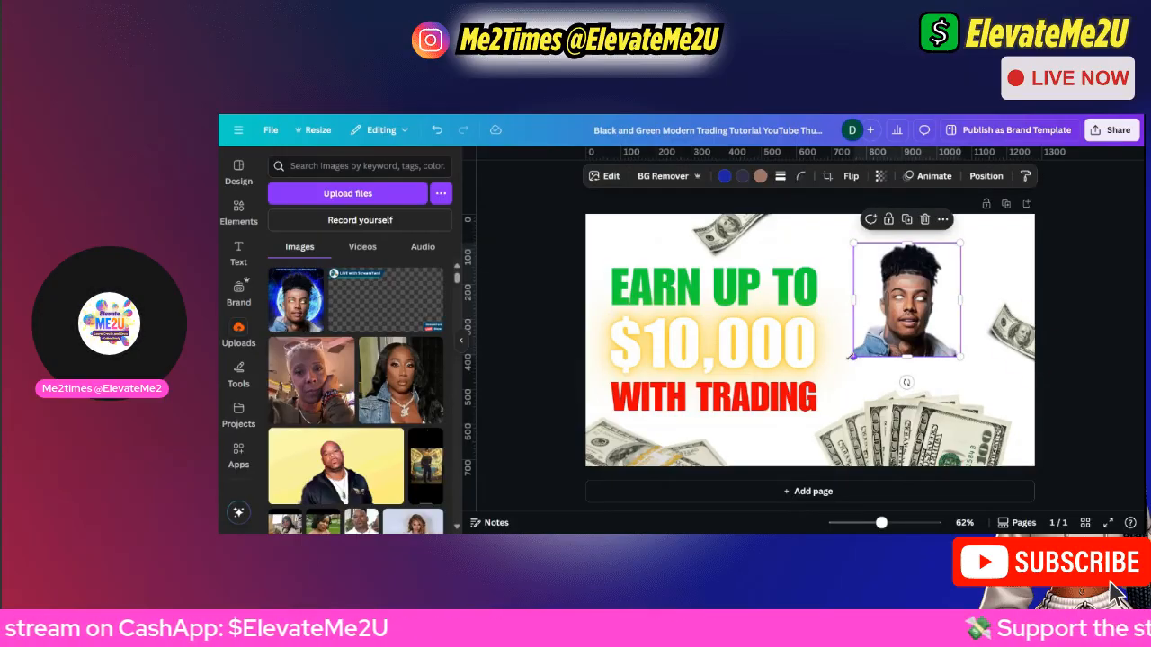
pyautogui.moveTo(853, 357); pyautogui.dragTo(663, 528)
pyautogui.moveTo(830, 393); pyautogui.dragTo(898, 313)
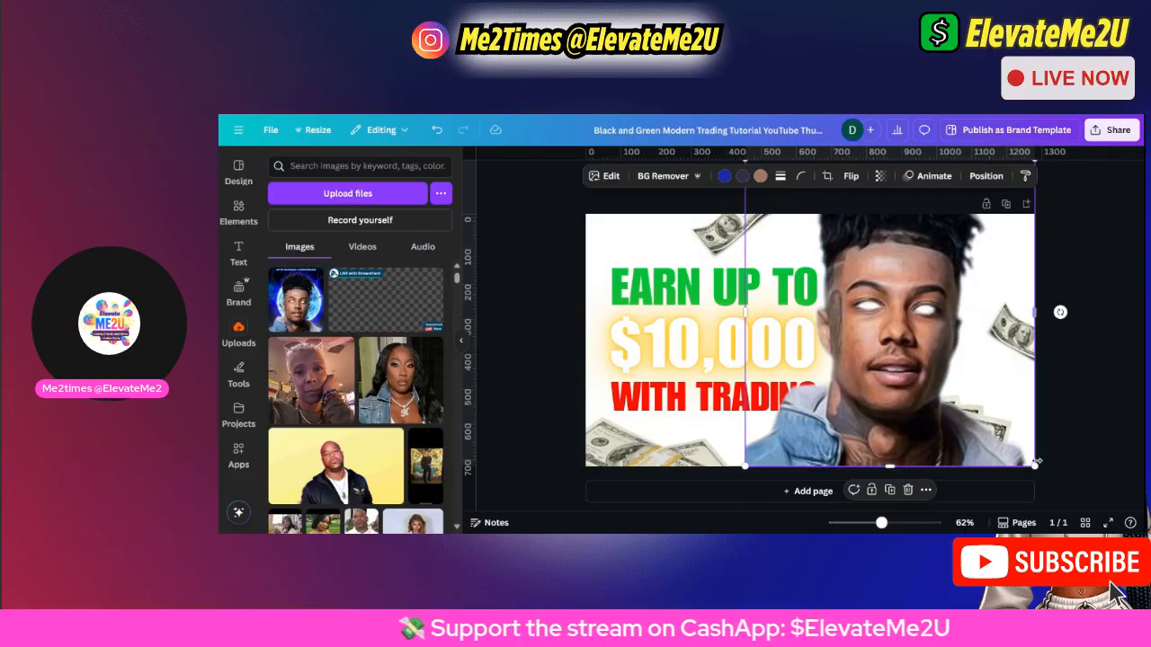
pyautogui.press('Delete')
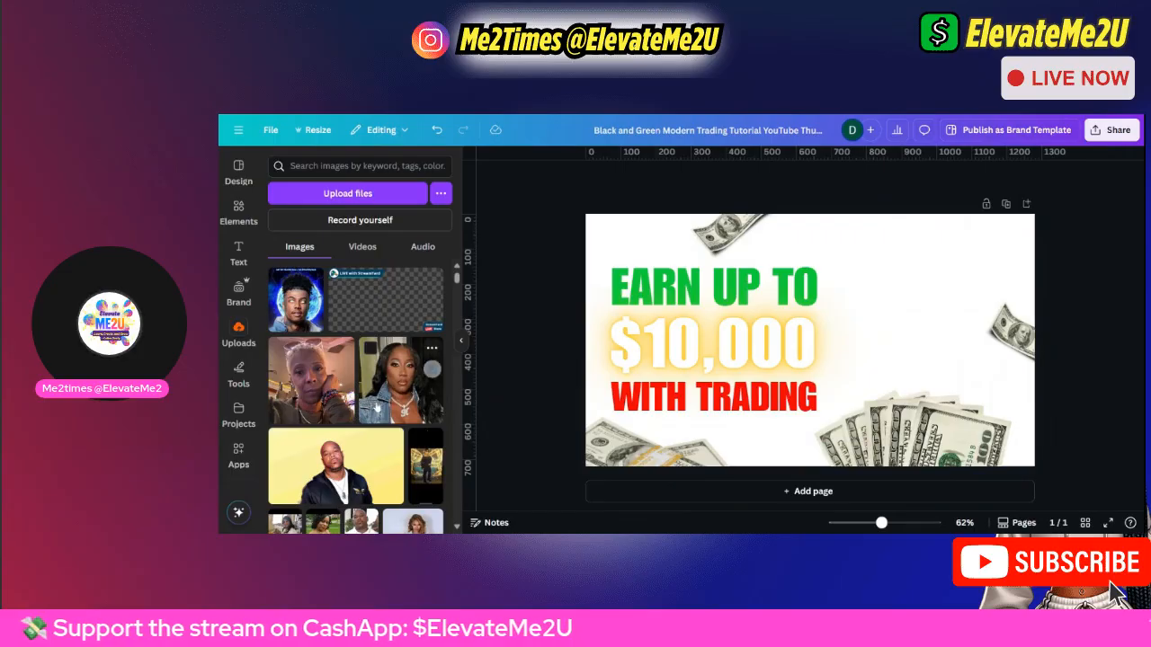
# Add the uploaded portrait of the man in the fleece-collared denim jacket and place it in the thumbnail's lower-right corner.
pyautogui.scroll(-3, 404, 413)
pyautogui.scroll(-5, 392, 440)
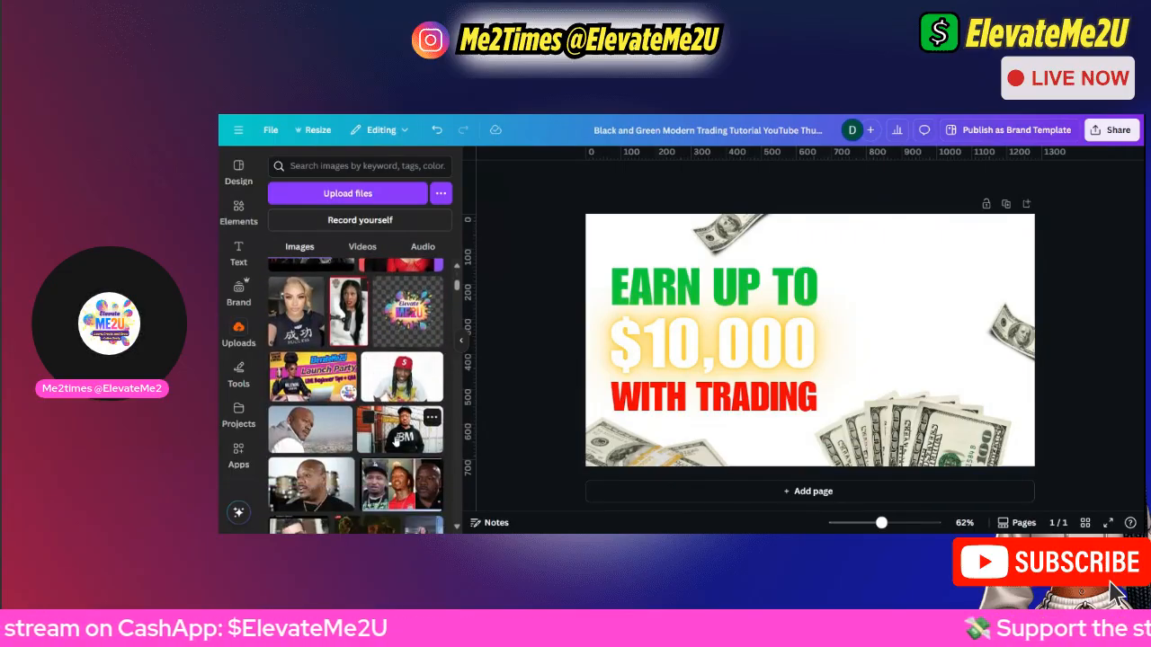
pyautogui.scroll(-2, 395, 441)
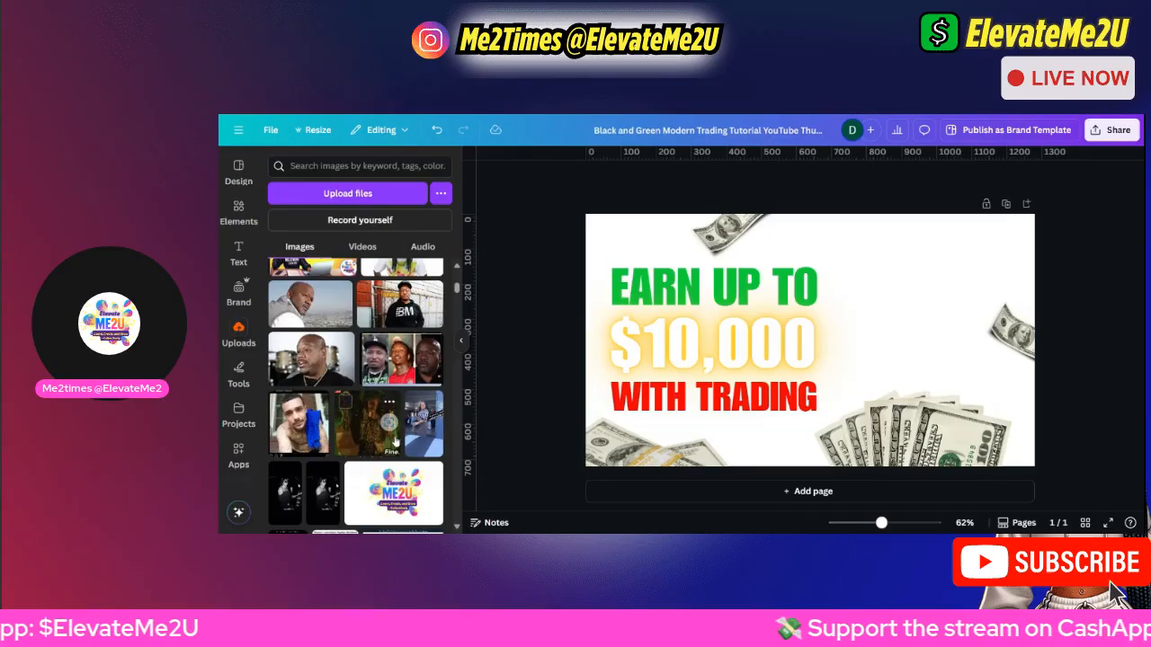
pyautogui.scroll(-5, 395, 440)
pyautogui.scroll(5, 378, 377)
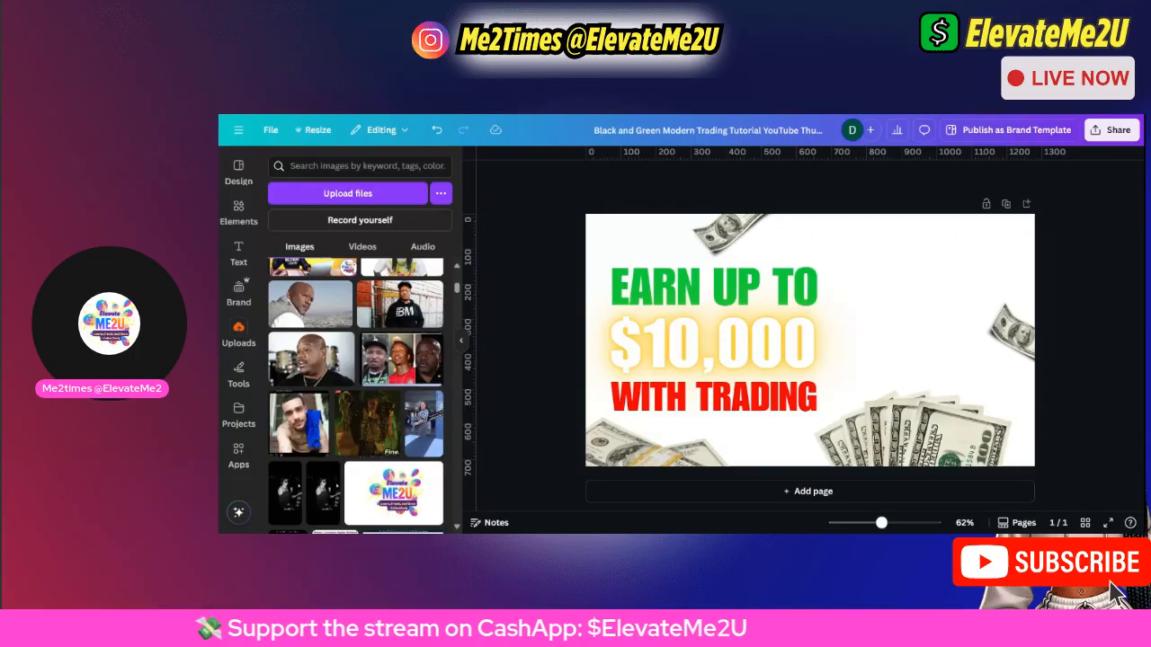
pyautogui.moveTo(360, 342); pyautogui.dragTo(810, 340)
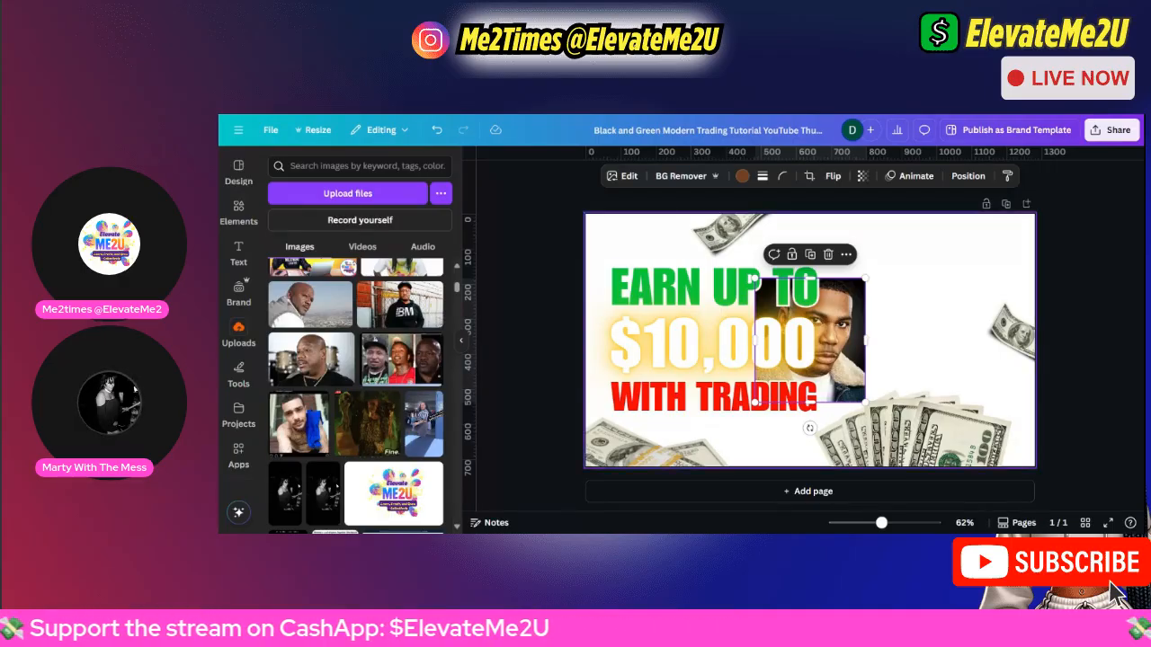
pyautogui.moveTo(810, 340); pyautogui.dragTo(987, 380)
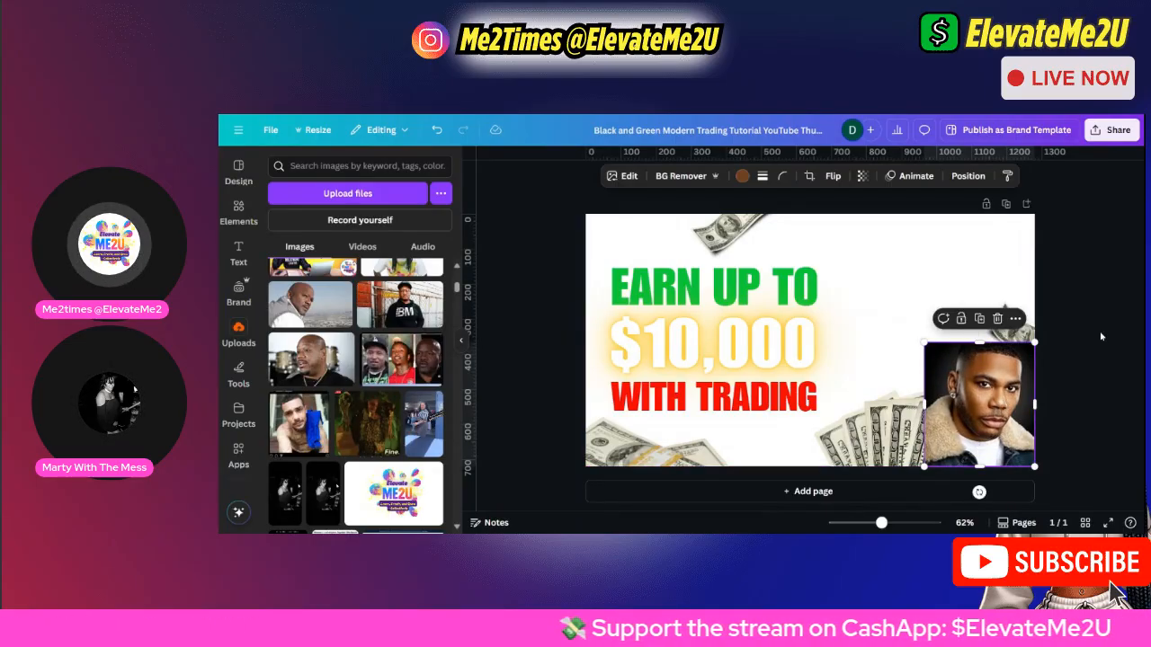
# Delete the portrait of the man in the fleece-collared jacket from the thumbnail.
pyautogui.click(1057, 348)
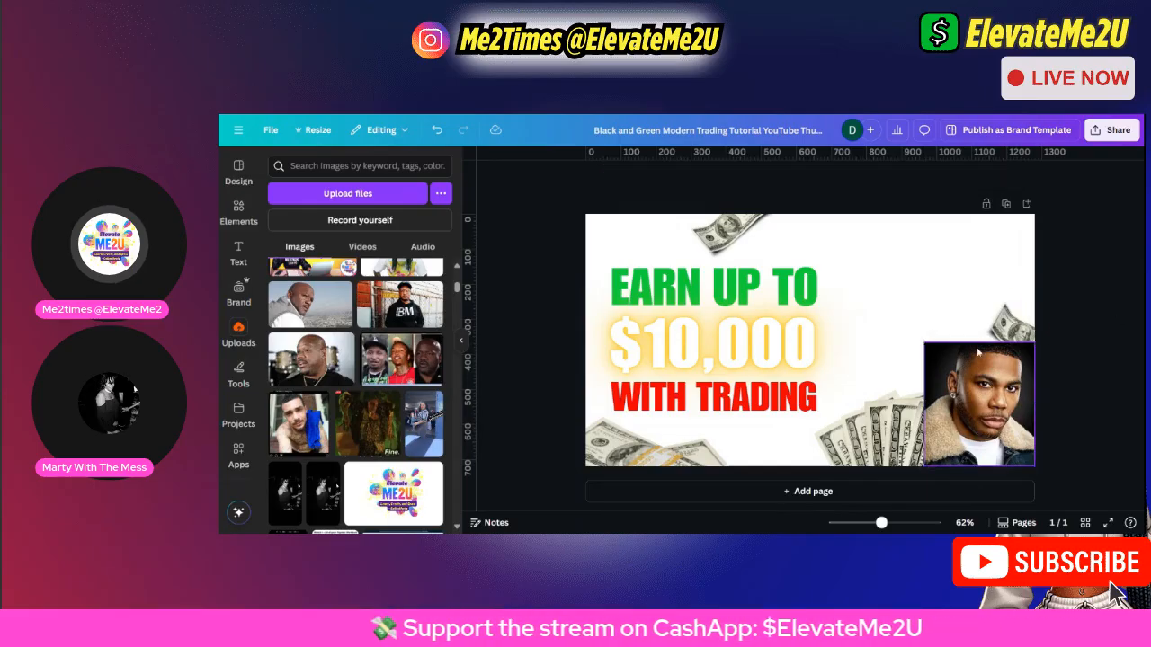
pyautogui.click(998, 365)
pyautogui.click(1056, 347)
pyautogui.click(994, 363)
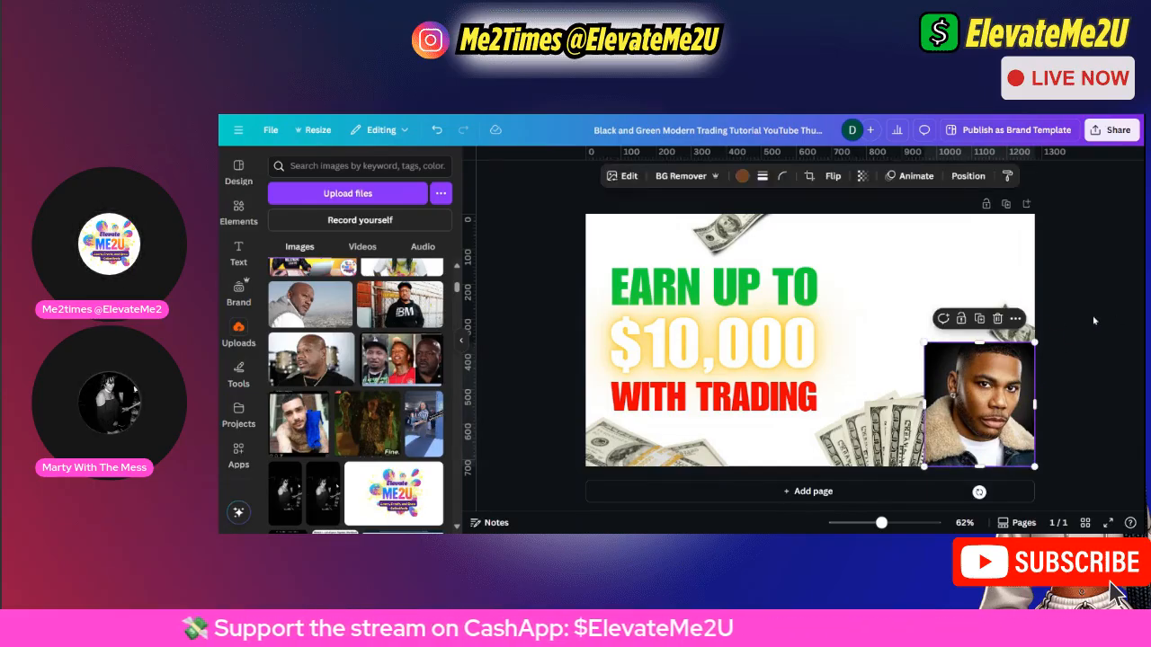
pyautogui.click(1094, 320)
pyautogui.click(1010, 386)
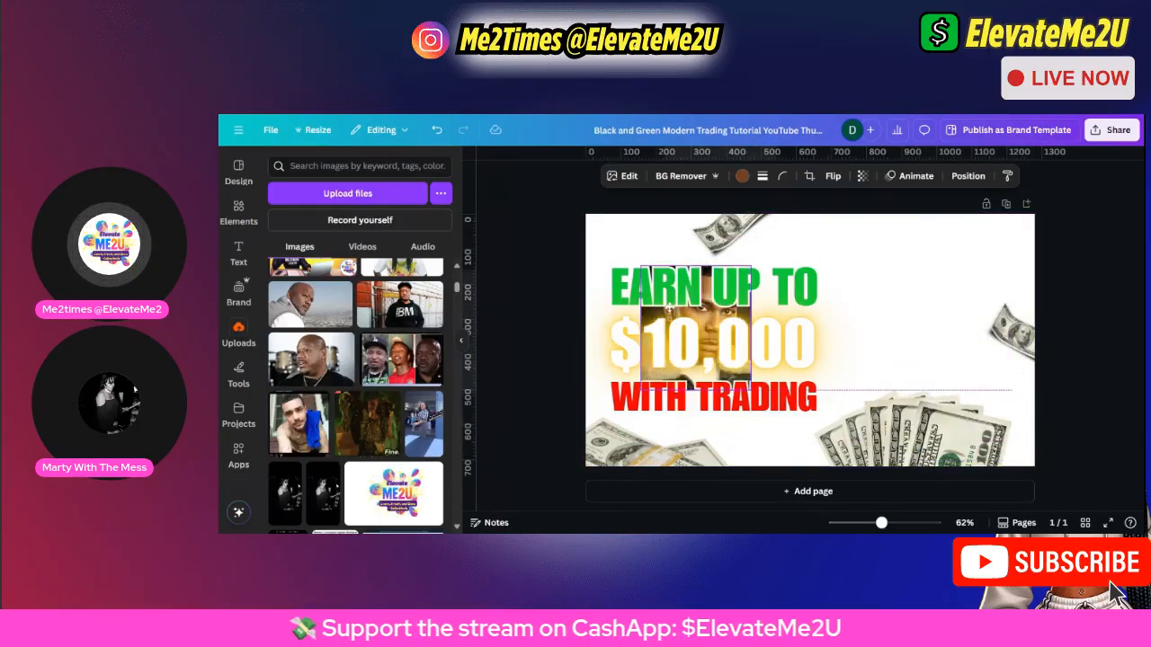
pyautogui.press('Delete')
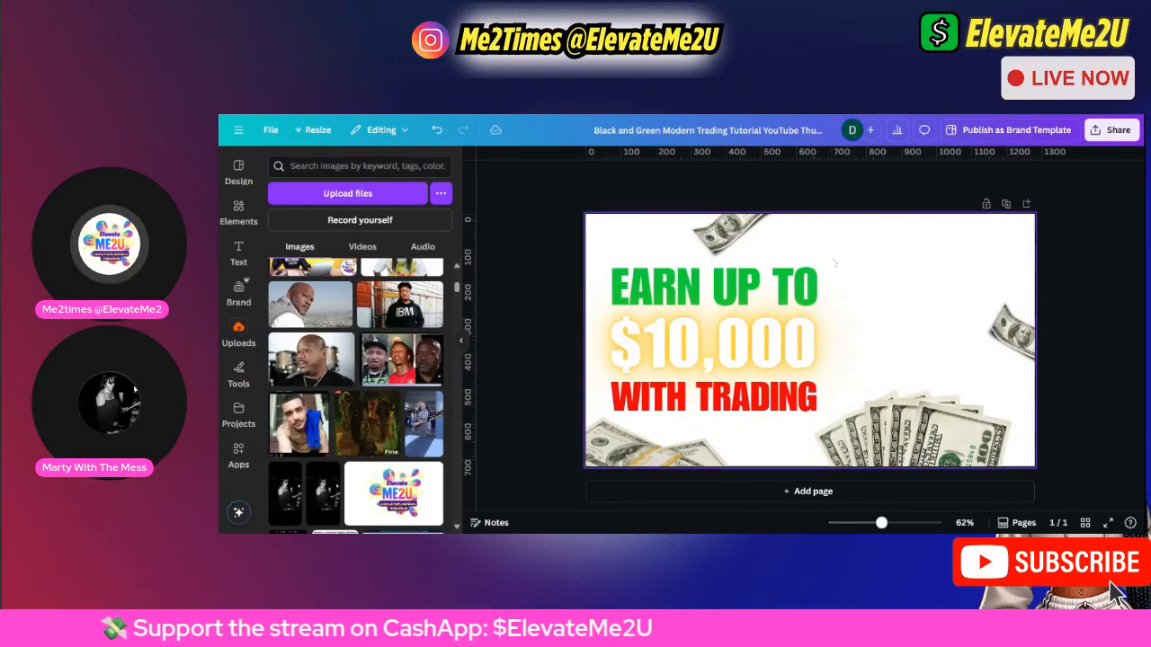
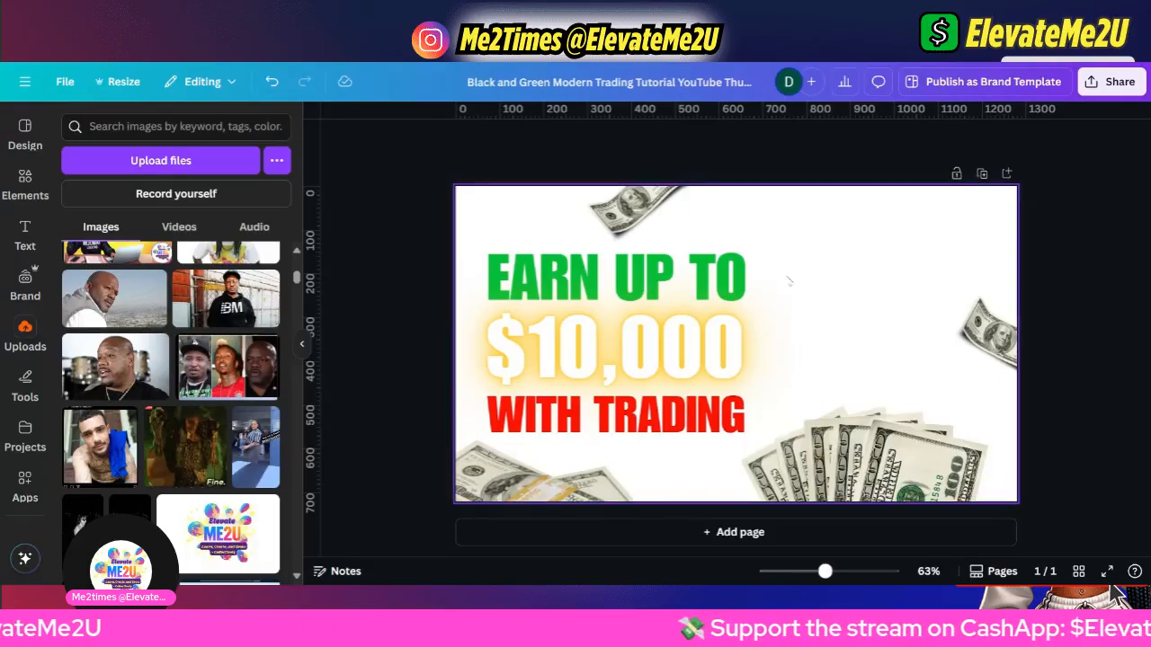
# Add the uploaded photo of the bald man overlooking a city to the right part of the thumbnail and remove its background.
pyautogui.click(835, 265)
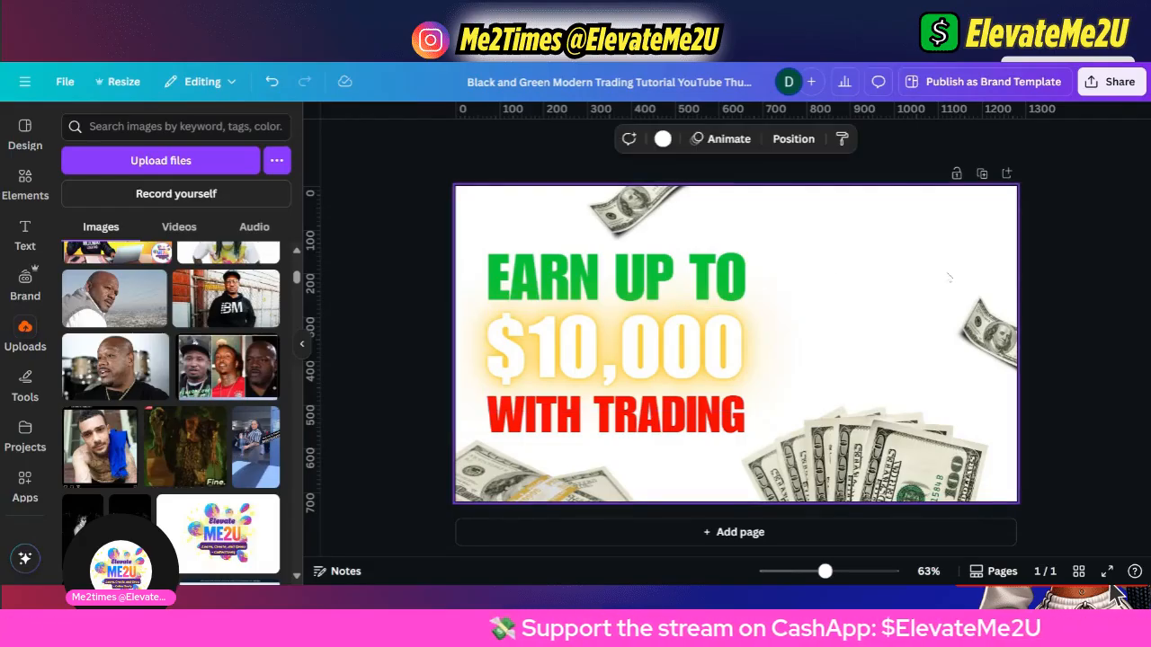
pyautogui.click(108, 308)
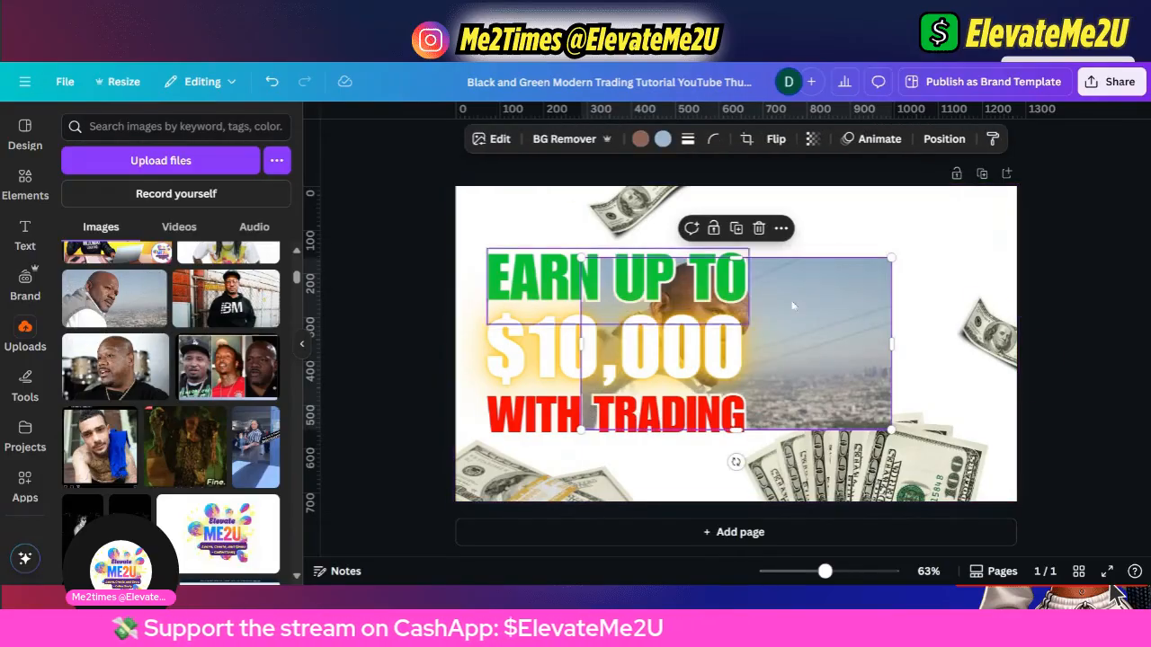
pyautogui.moveTo(843, 295); pyautogui.dragTo(928, 260)
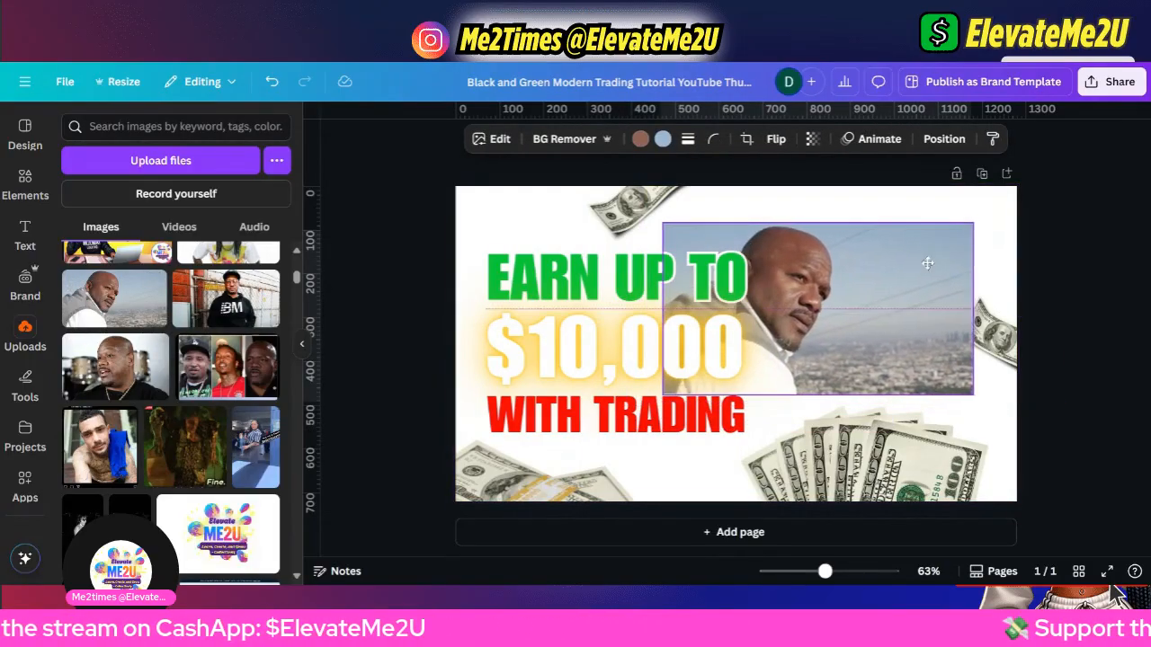
pyautogui.click(594, 144)
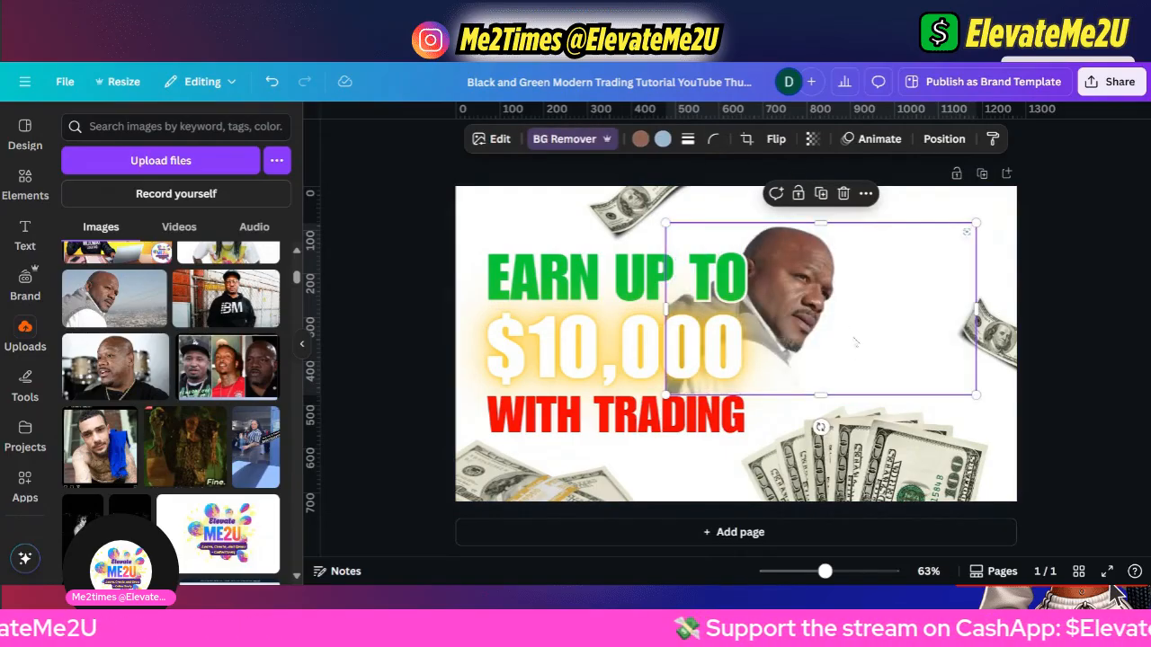
# Move the man's cutout up beside the headline and crop away the empty area to the right of his face.
pyautogui.moveTo(854, 350); pyautogui.dragTo(883, 266)
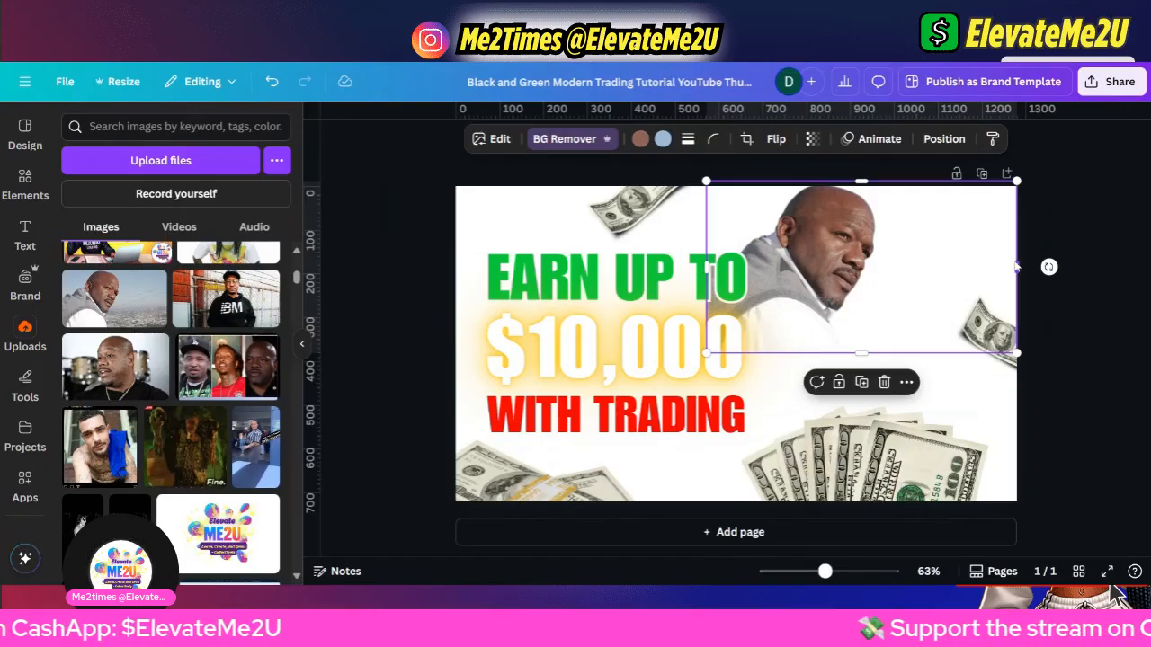
pyautogui.moveTo(1016, 266); pyautogui.dragTo(883, 262)
pyautogui.click(915, 258)
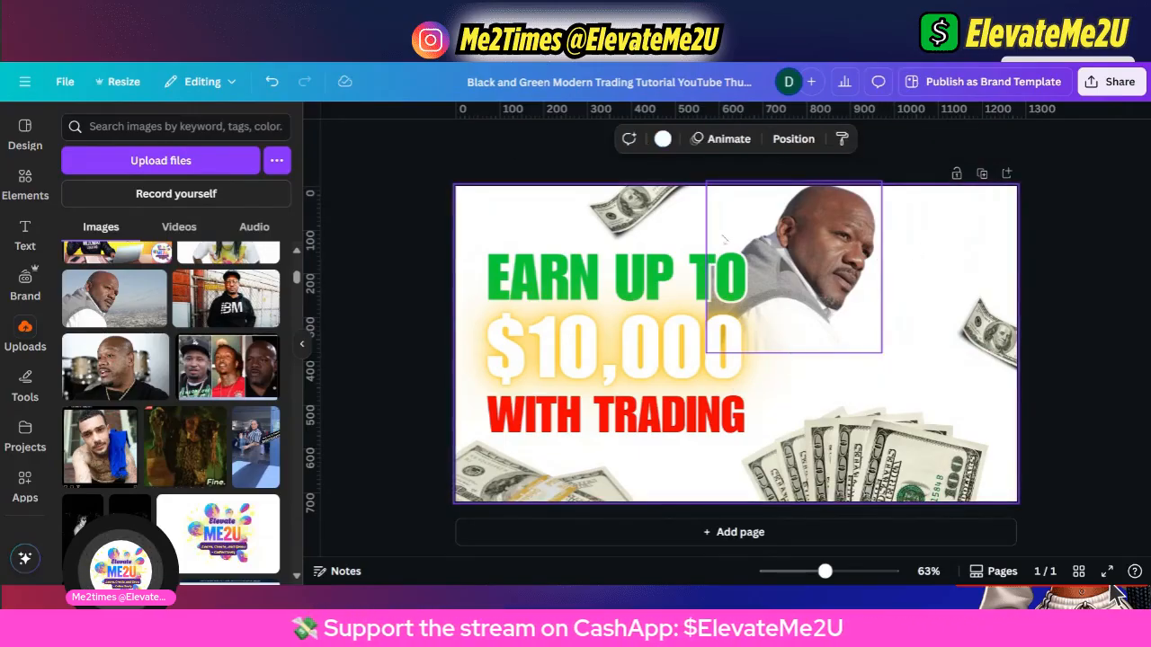
pyautogui.moveTo(780, 227); pyautogui.dragTo(797, 232)
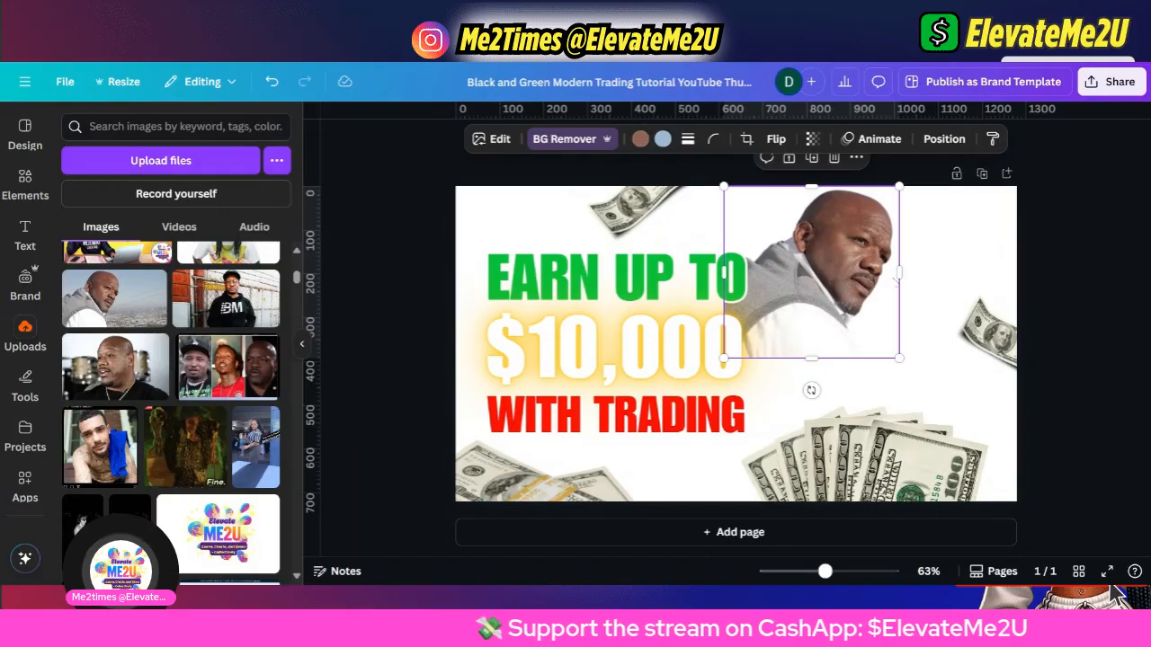
pyautogui.moveTo(896, 272)
pyautogui.mouseDown()
pyautogui.moveTo(1007, 271)
pyautogui.moveTo(897, 271)
pyautogui.mouseUp()
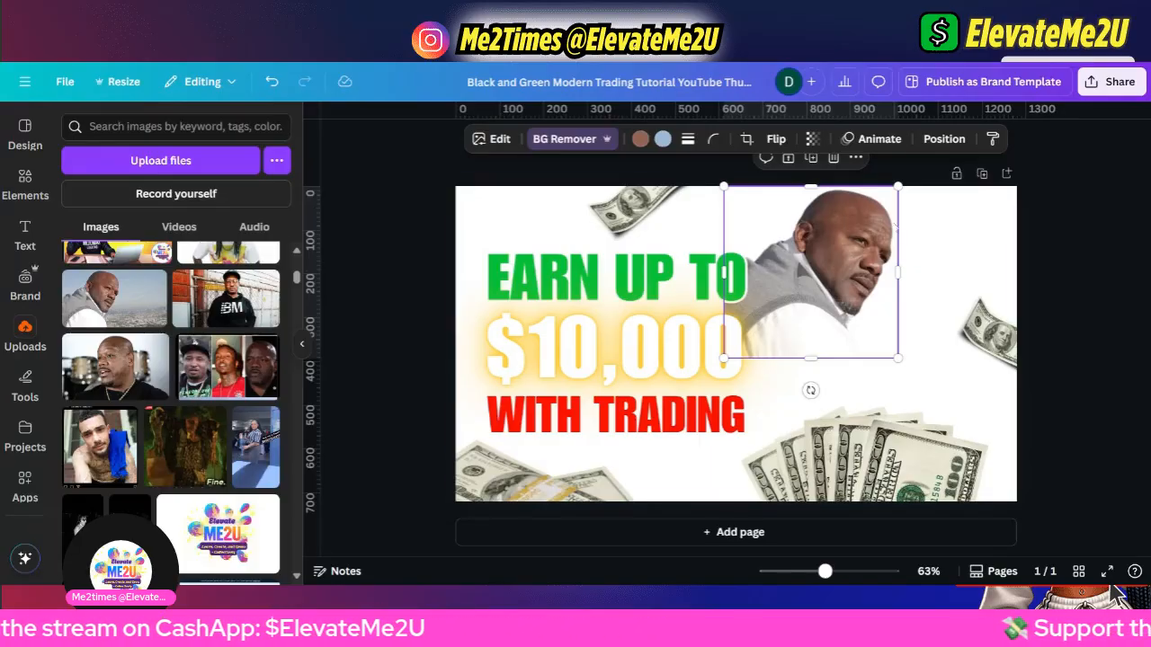
# Reposition the cropped cutout clear of the headline, with its upper edge aligned to the top of the thumbnail.
pyautogui.moveTo(814, 315); pyautogui.dragTo(700, 415)
pyautogui.moveTo(765, 395); pyautogui.dragTo(953, 280)
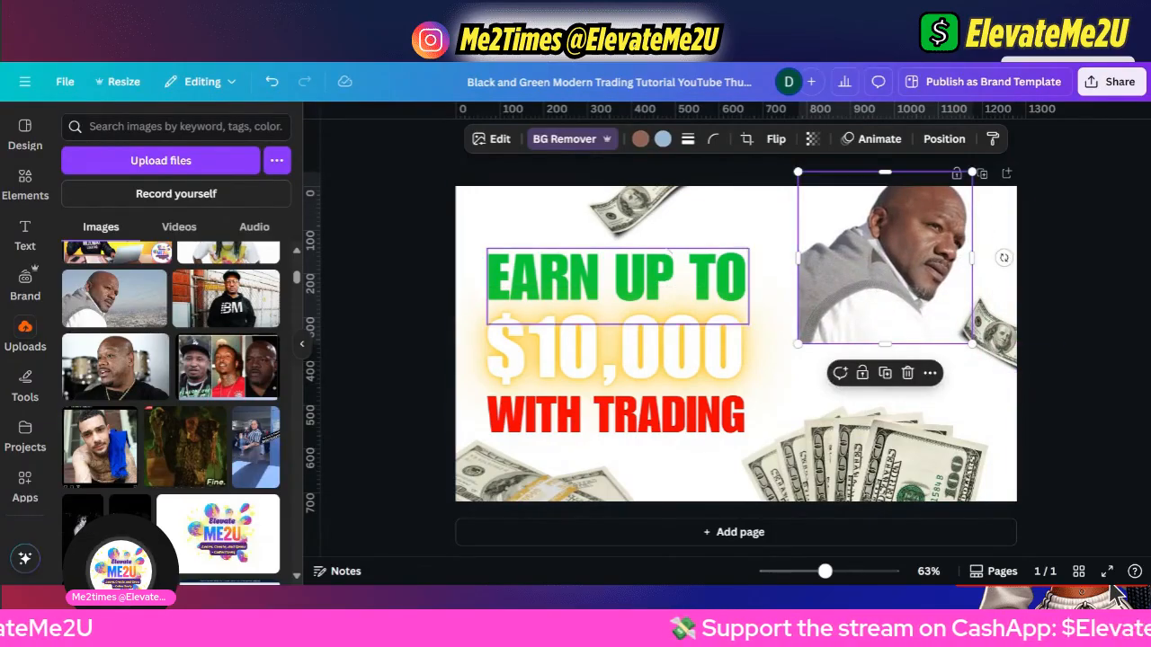
pyautogui.click(736, 235)
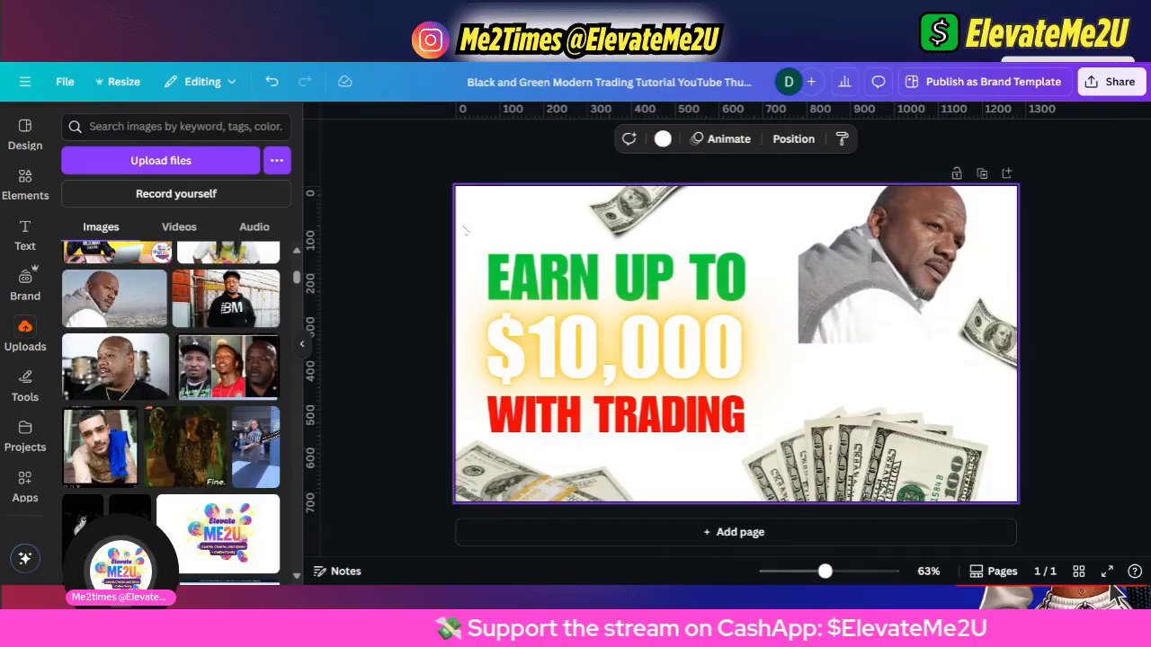
pyautogui.click(27, 186)
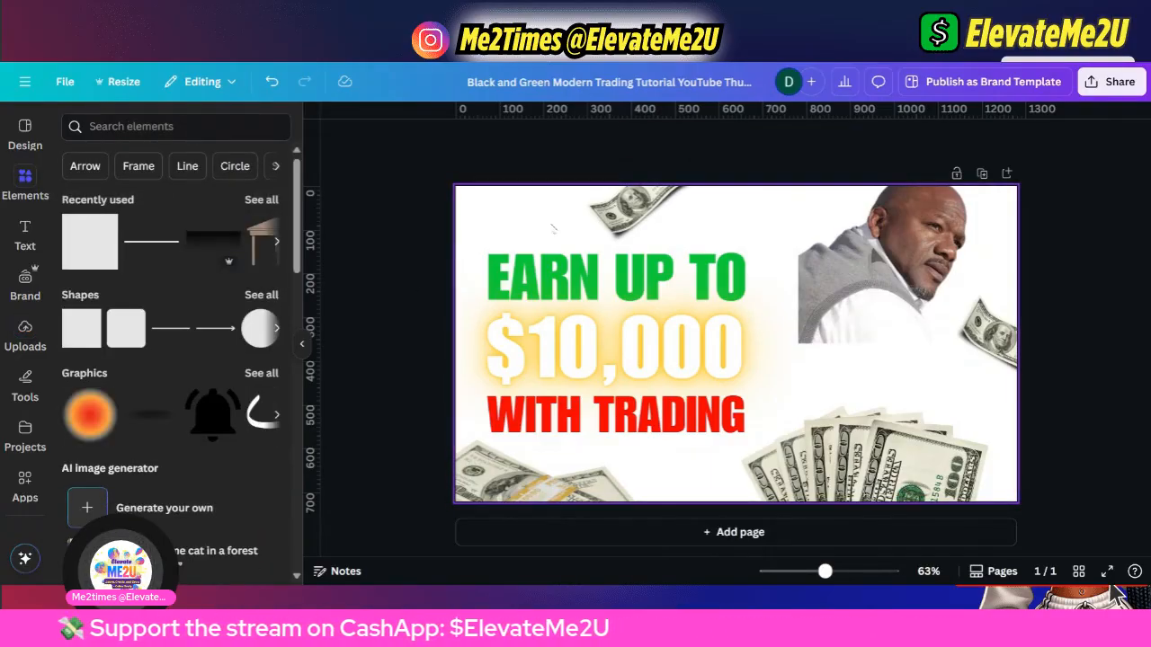
pyautogui.click(509, 221)
pyautogui.click(935, 243)
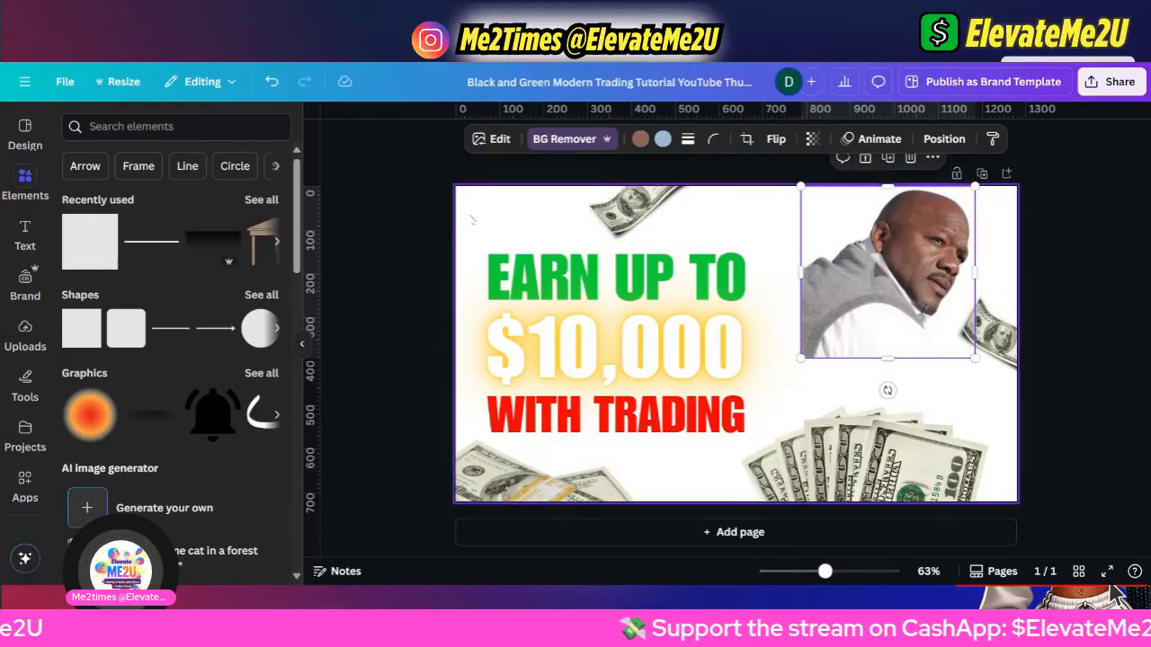
# Look through the brand kit's templates, logos, color palettes, fonts and brand voice.
pyautogui.click(28, 286)
pyautogui.scroll(-4, 199, 380)
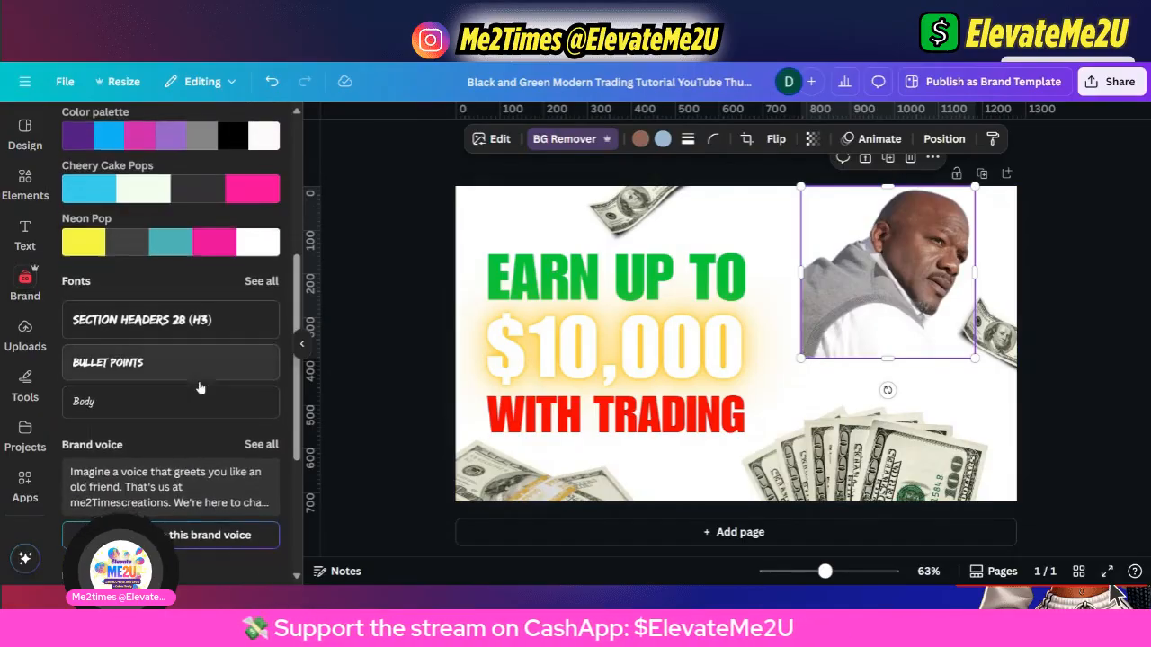
pyautogui.scroll(-3, 199, 386)
pyautogui.scroll(6, 199, 386)
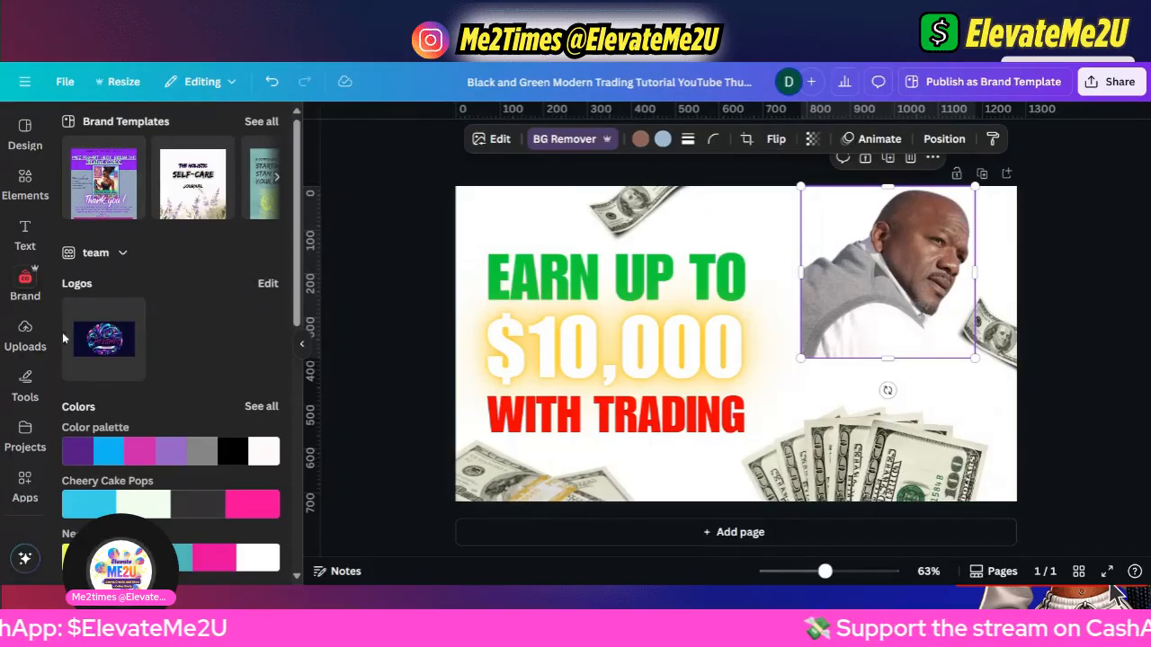
# Apply the brand kit's first color palette to the thumbnail and shuffle it until "EARN UP TO" is purple and "WITH TRADING" is black.
pyautogui.scroll(-3, 147, 349)
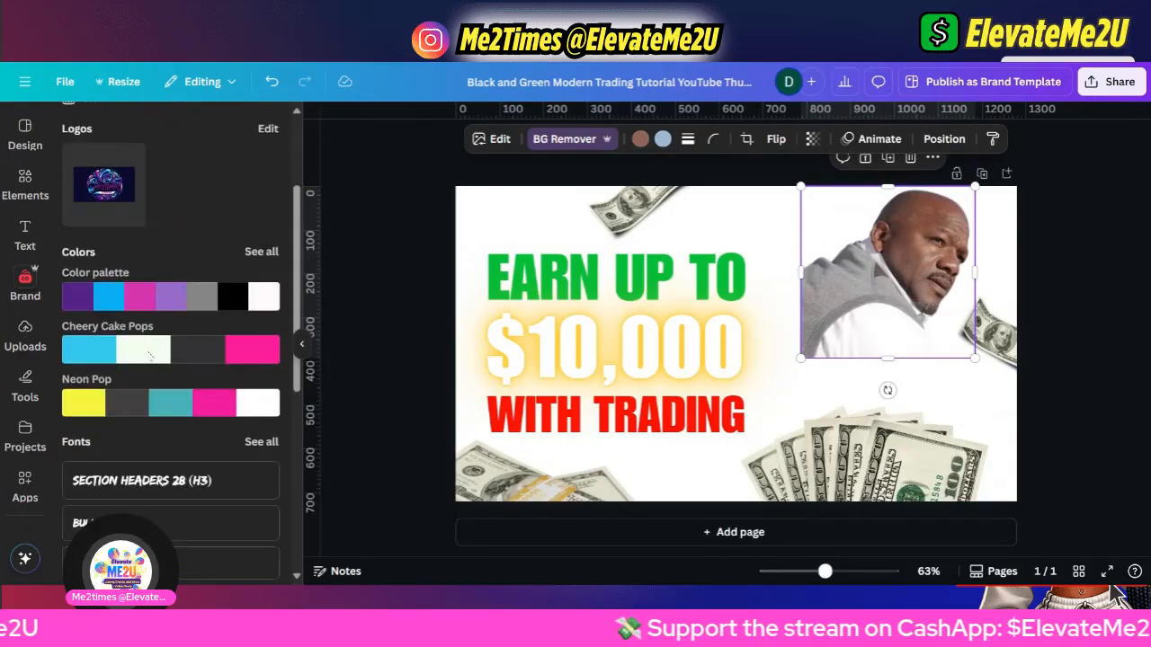
pyautogui.scroll(-3, 149, 356)
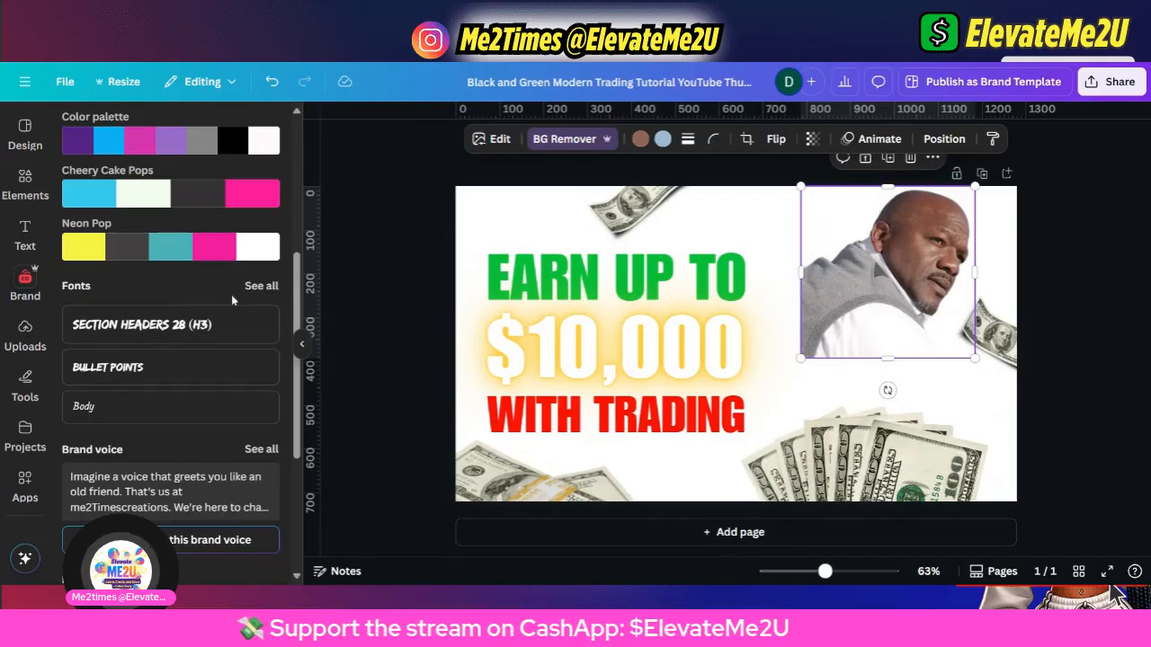
pyautogui.scroll(3, 278, 299)
pyautogui.scroll(-1, 217, 300)
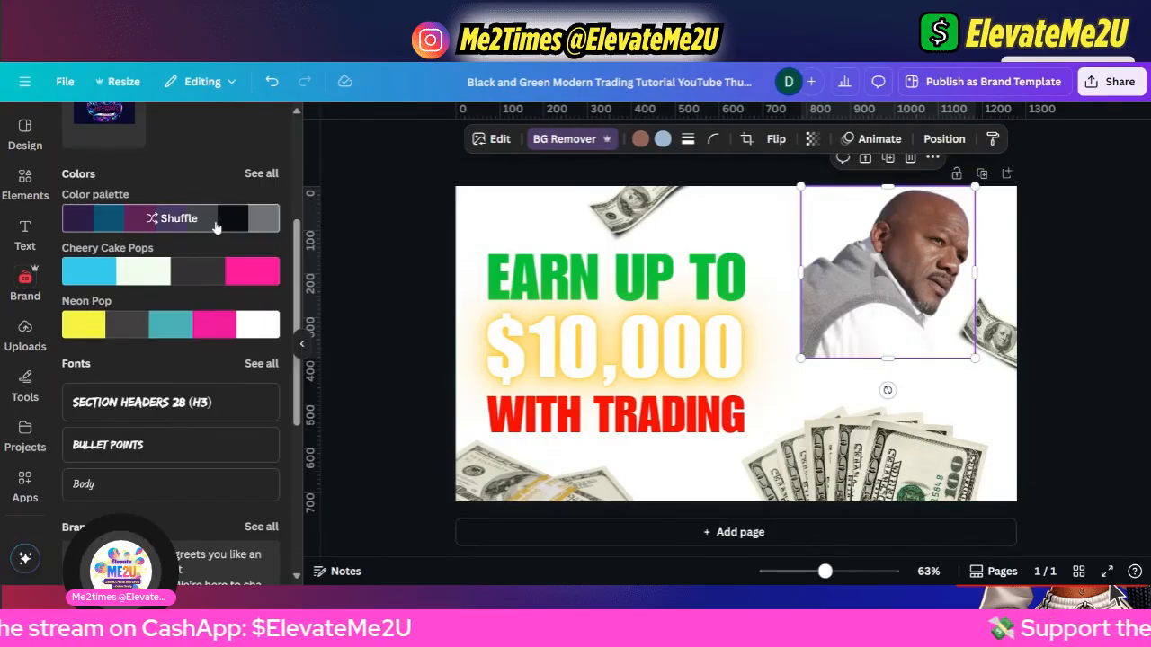
pyautogui.click(179, 218)
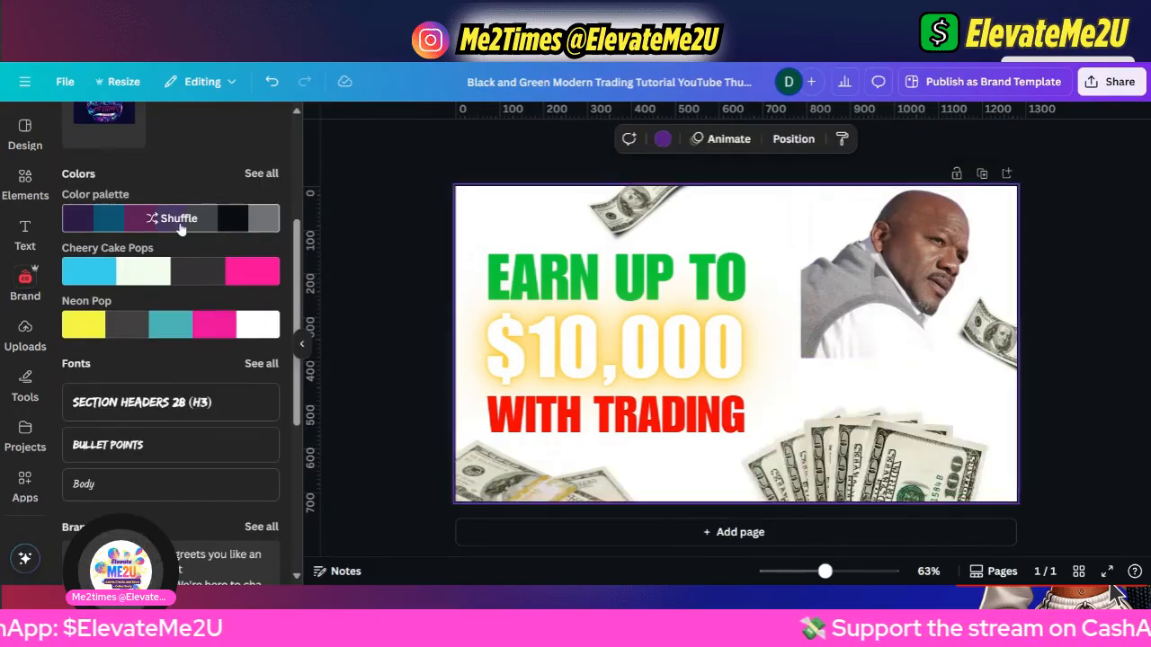
pyautogui.click(180, 219)
pyautogui.click(180, 218)
pyautogui.click(180, 227)
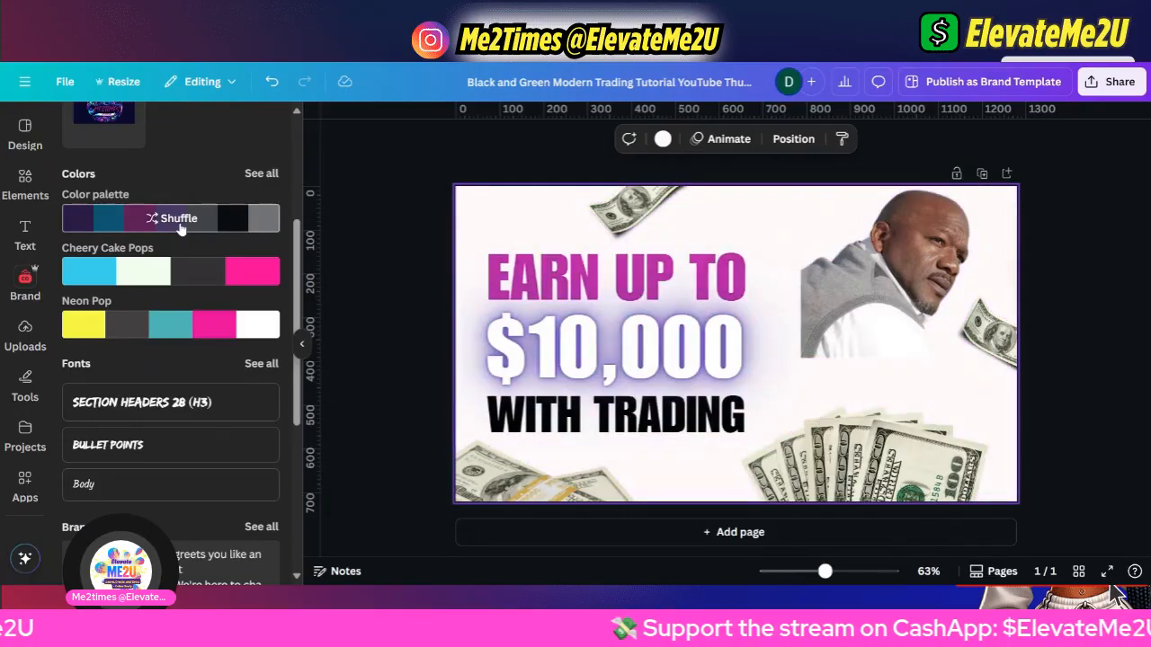
pyautogui.click(180, 226)
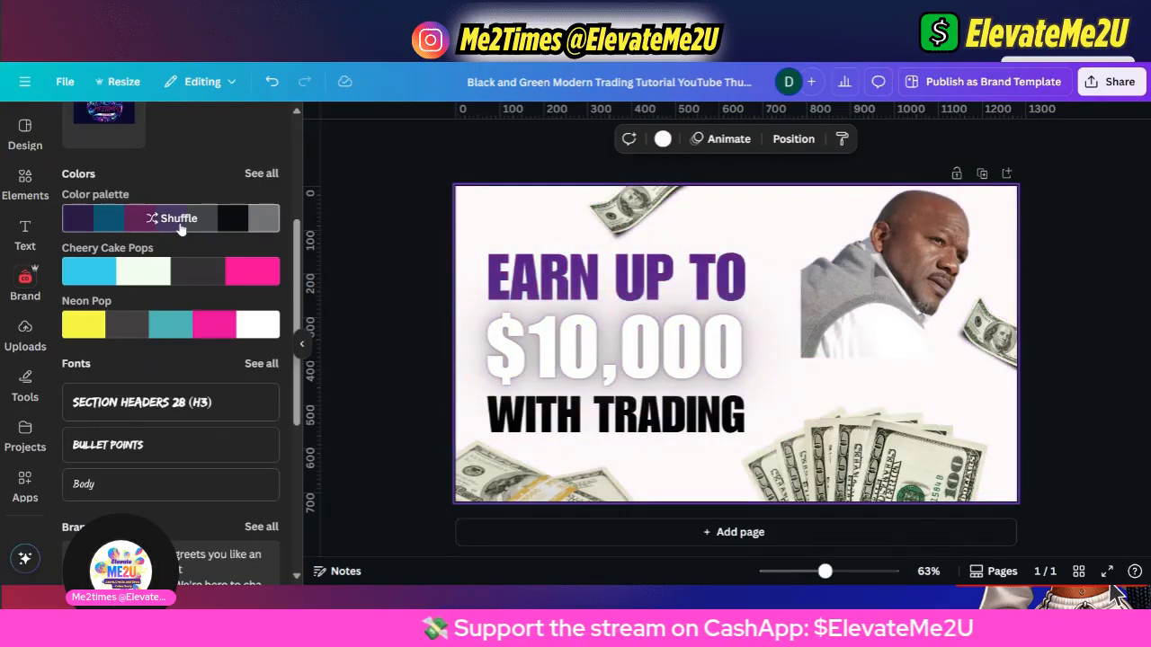
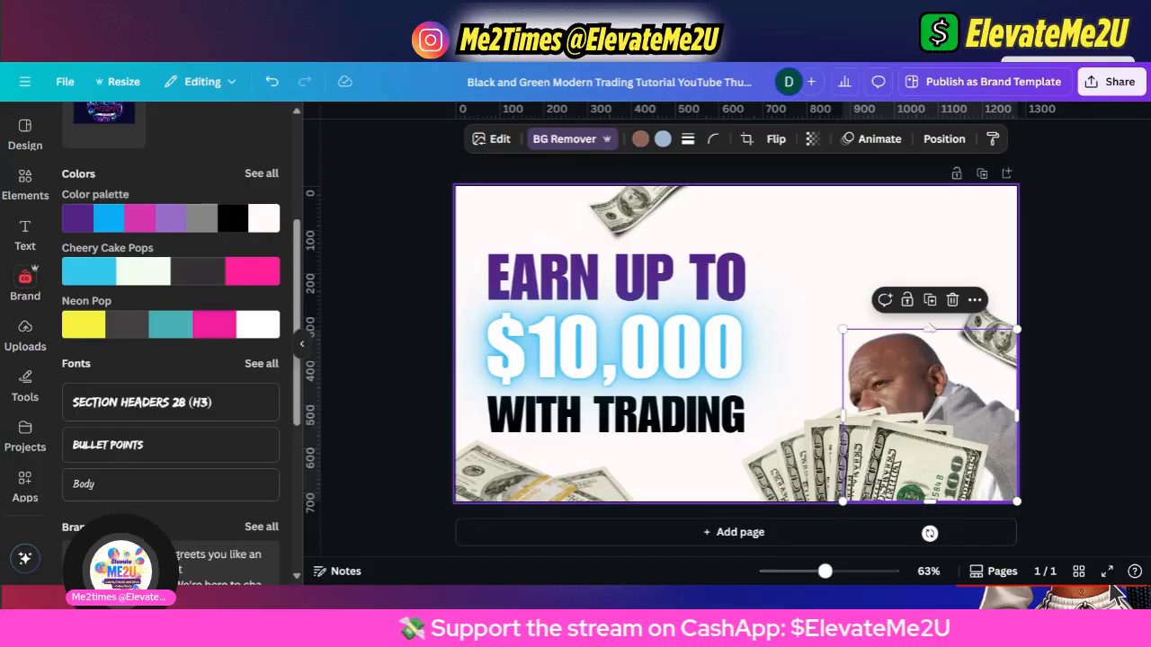
# Scale down the fanned dollar bills in front of the man so they cover less of his face.
pyautogui.click(863, 265)
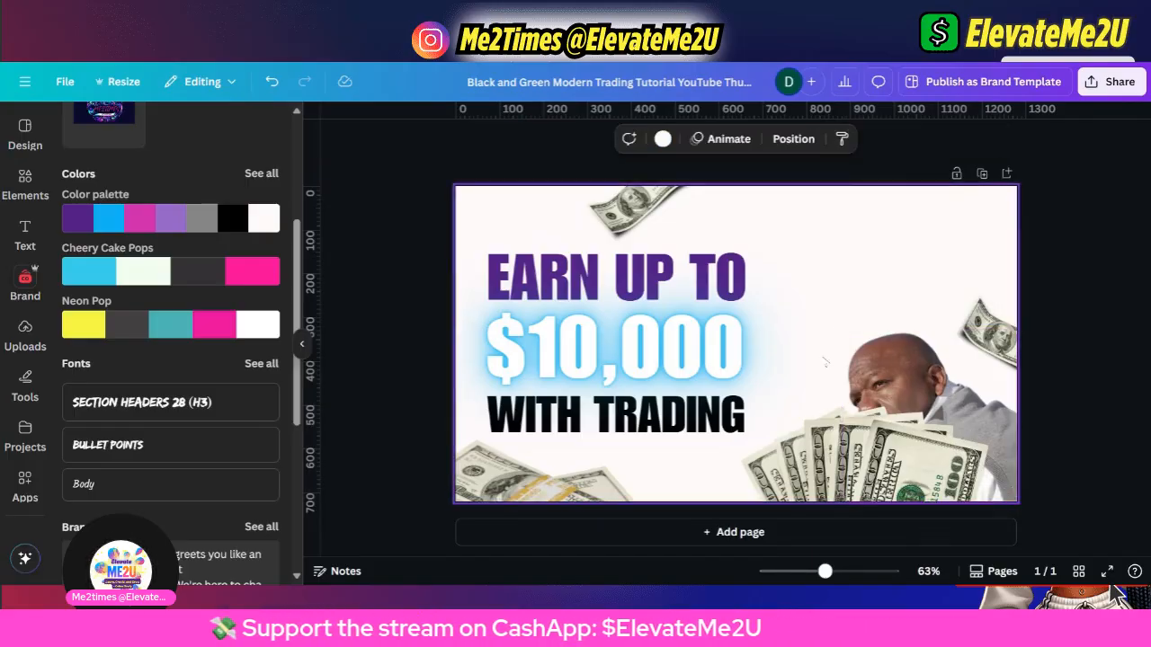
pyautogui.click(913, 388)
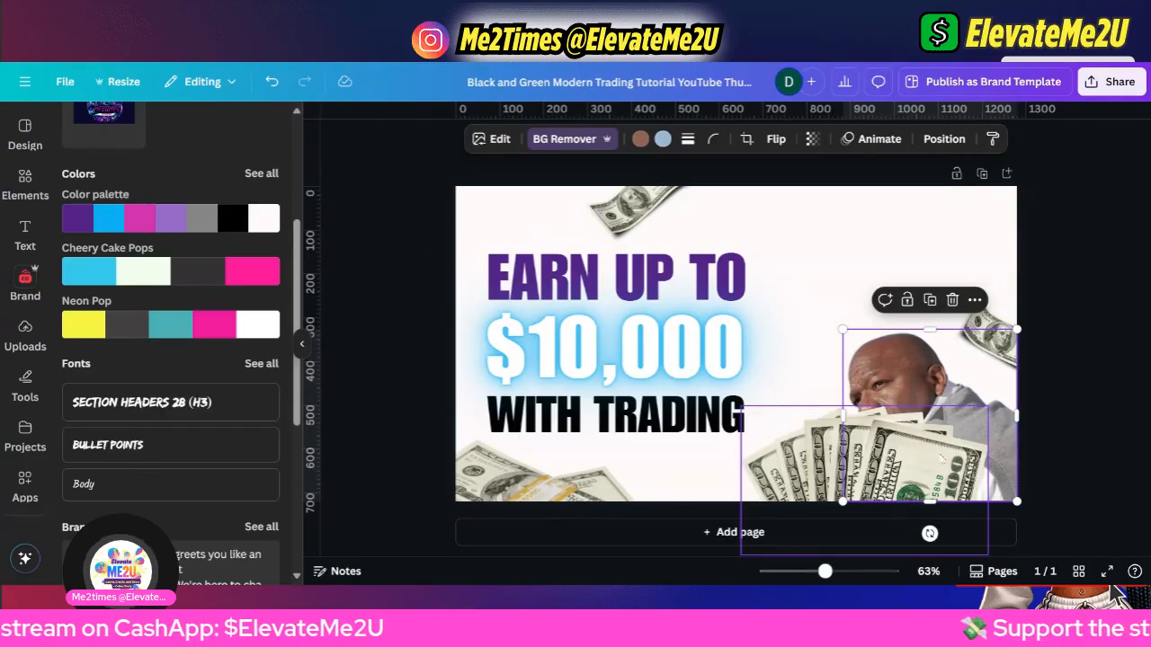
pyautogui.click(987, 409)
pyautogui.moveTo(987, 405); pyautogui.dragTo(937, 437)
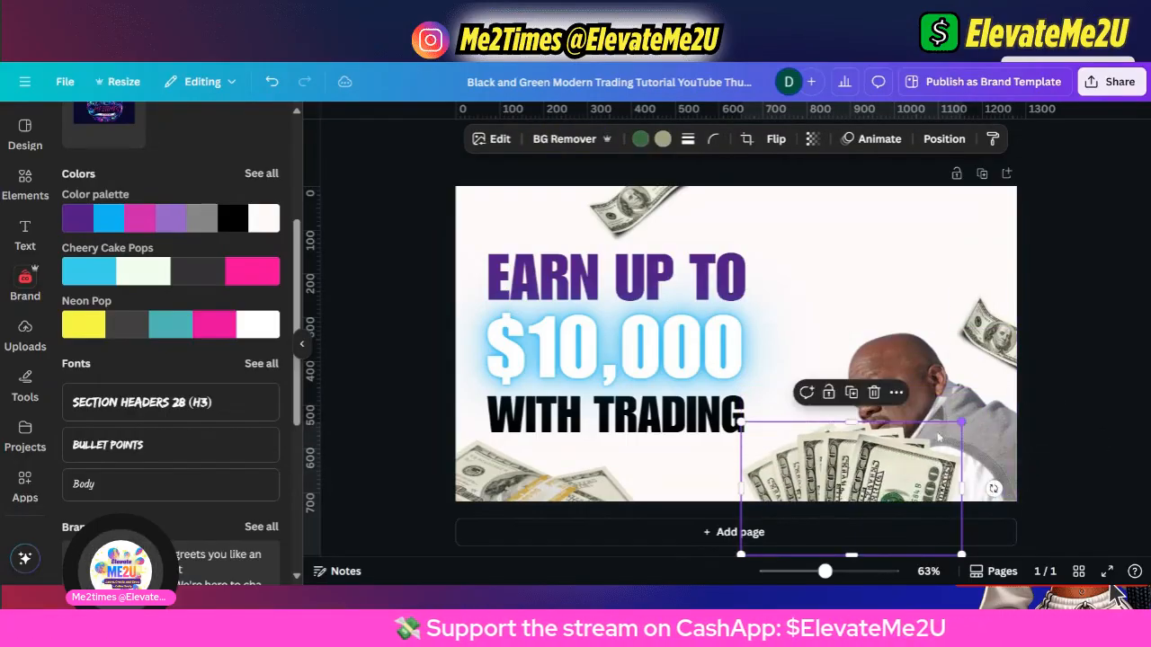
# Enlarge the man's cutout to fill the right half of the thumbnail and align its upper edge with the page's top.
pyautogui.click(994, 351)
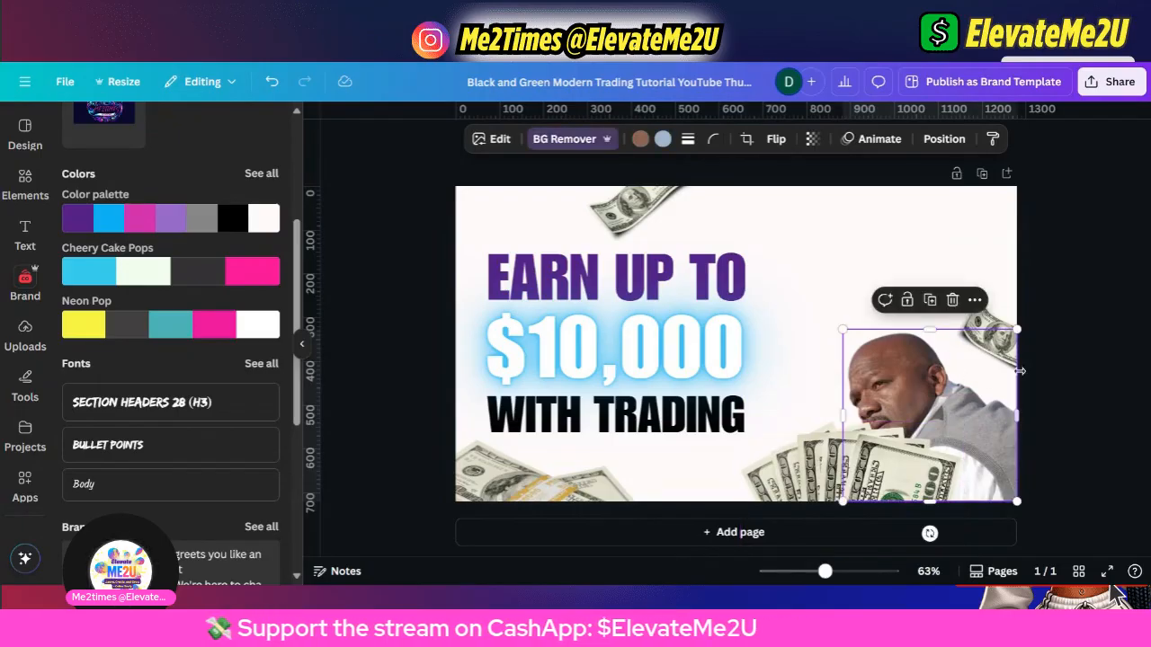
pyautogui.moveTo(842, 329); pyautogui.dragTo(724, 192)
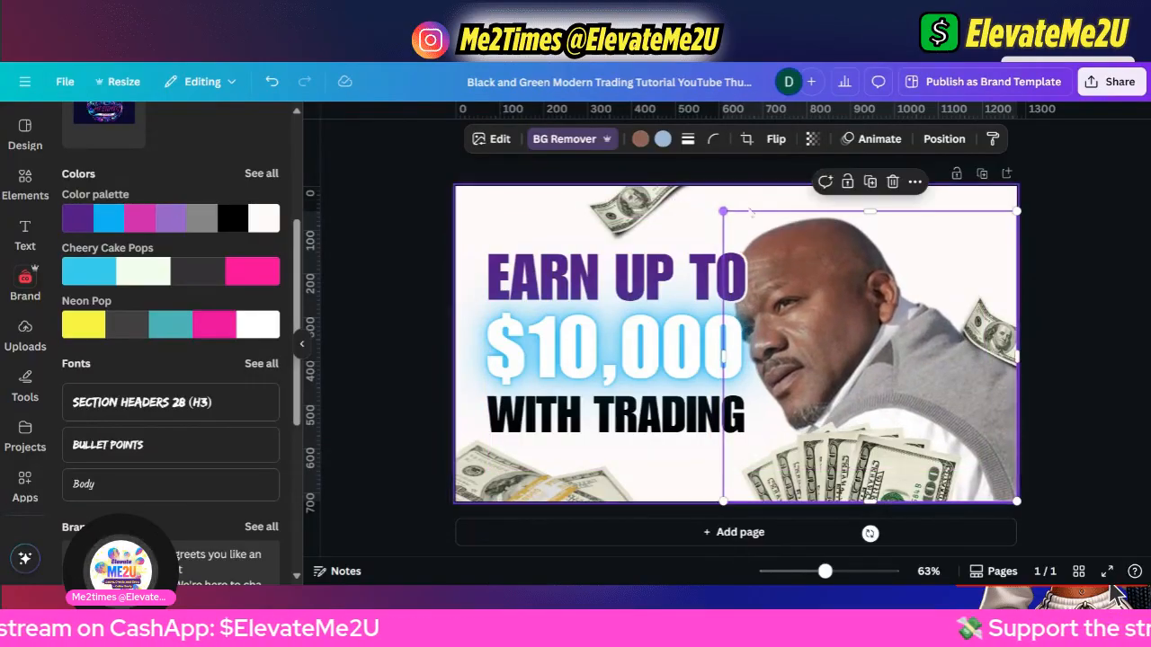
pyautogui.moveTo(963, 321); pyautogui.dragTo(994, 305)
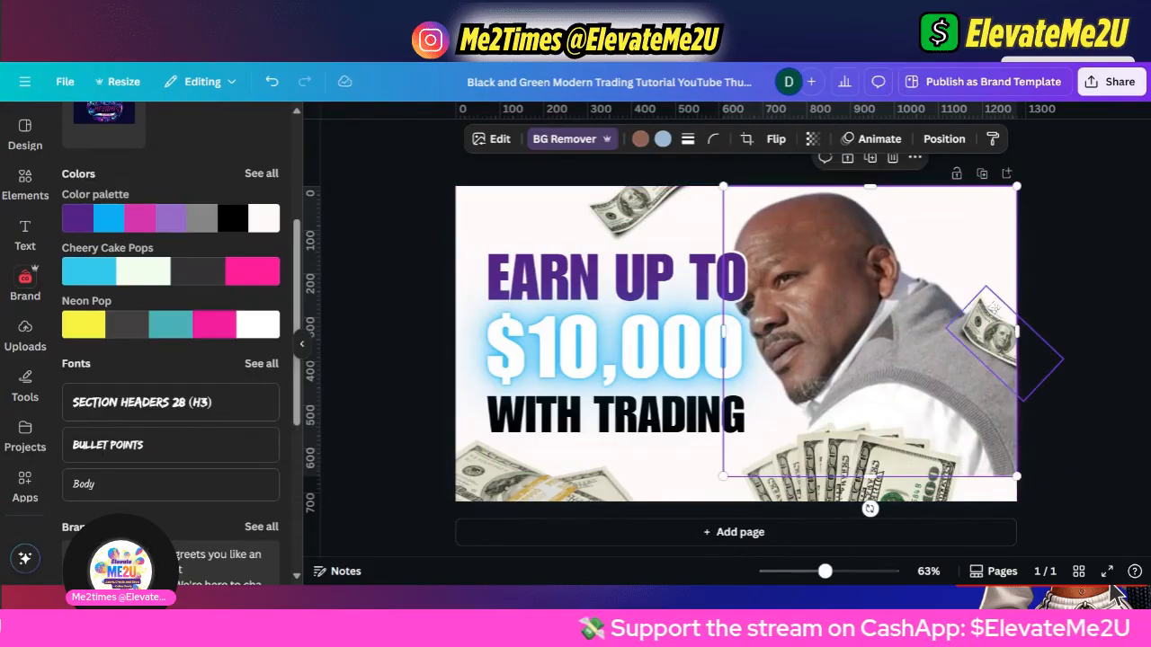
# Move the loose dollar bill up above the man's shoulder, and place the fanned bills in the lower-right corner, extended slightly to the left.
pyautogui.click(1004, 359)
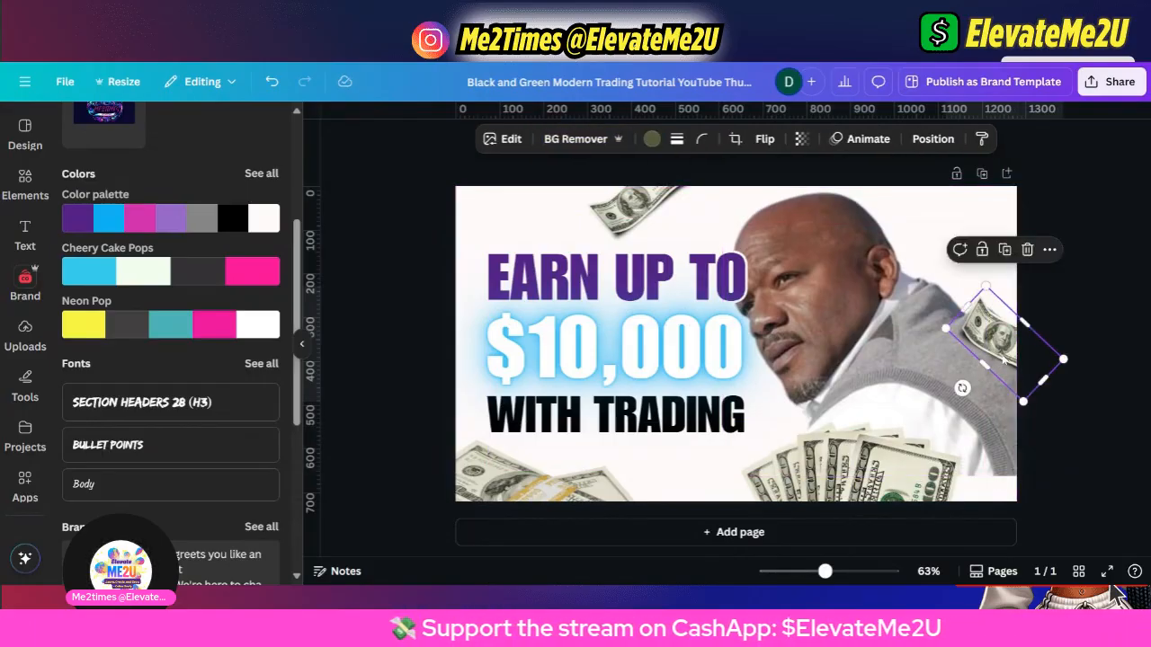
pyautogui.moveTo(991, 344); pyautogui.dragTo(960, 258)
pyautogui.moveTo(896, 477); pyautogui.dragTo(743, 458)
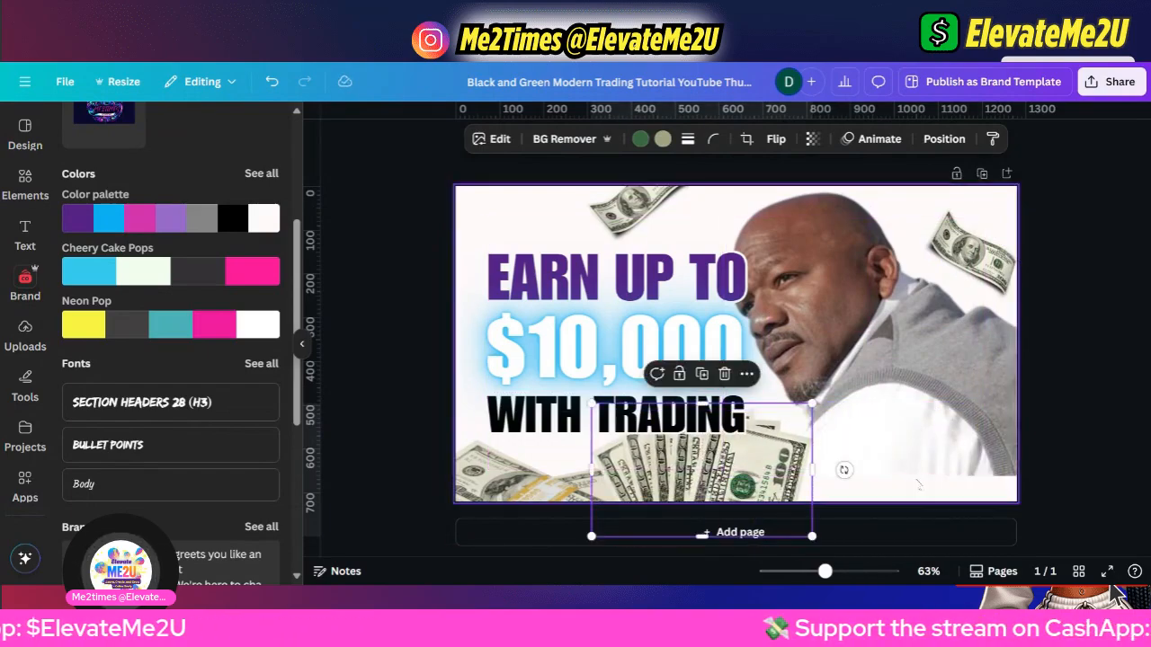
pyautogui.click(969, 481)
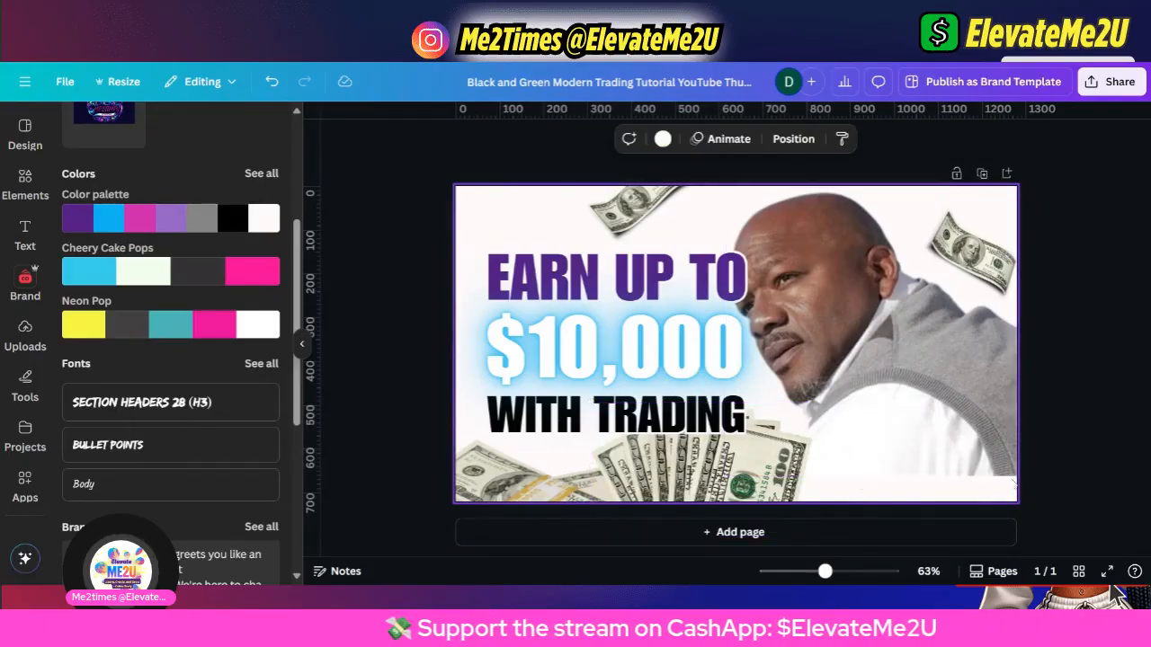
pyautogui.moveTo(737, 494); pyautogui.dragTo(960, 486)
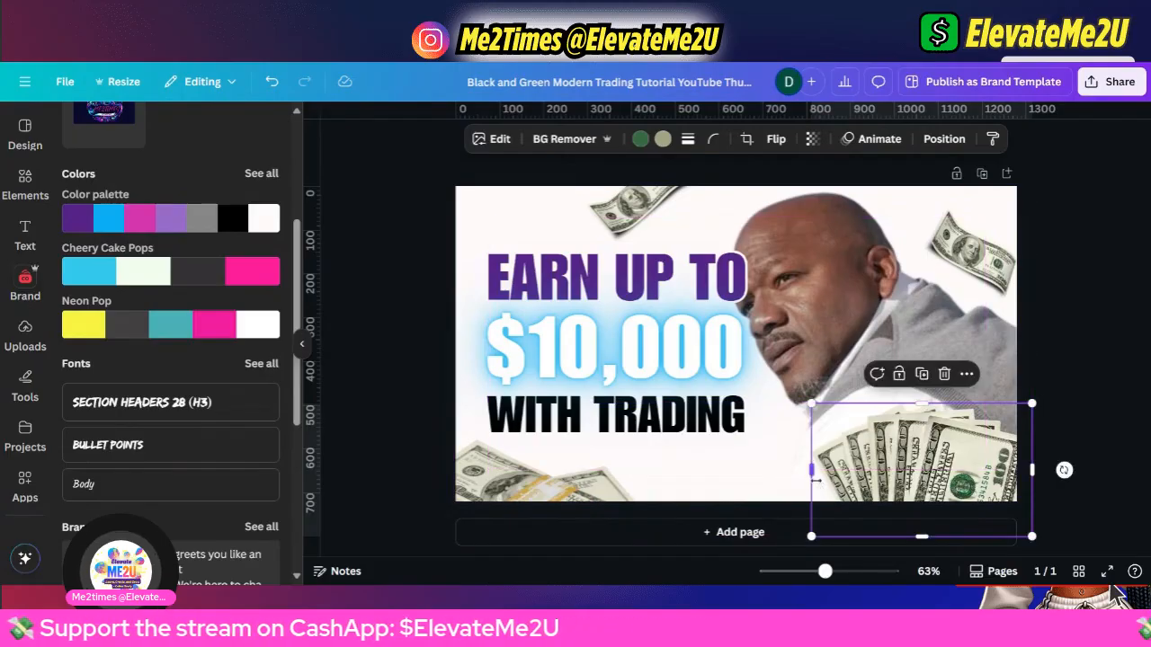
pyautogui.moveTo(811, 470); pyautogui.dragTo(797, 470)
pyautogui.click(1079, 432)
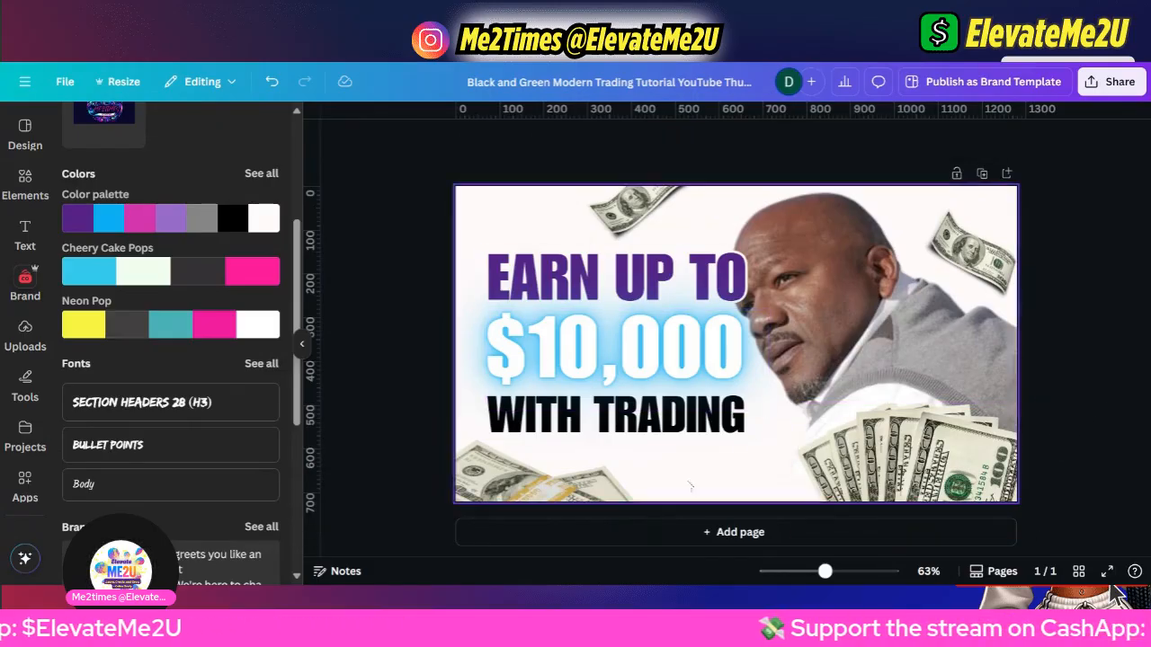
# Shrink the man's cutout slightly and scale the three headline lines down together to open a gap between headline and face.
pyautogui.click(799, 289)
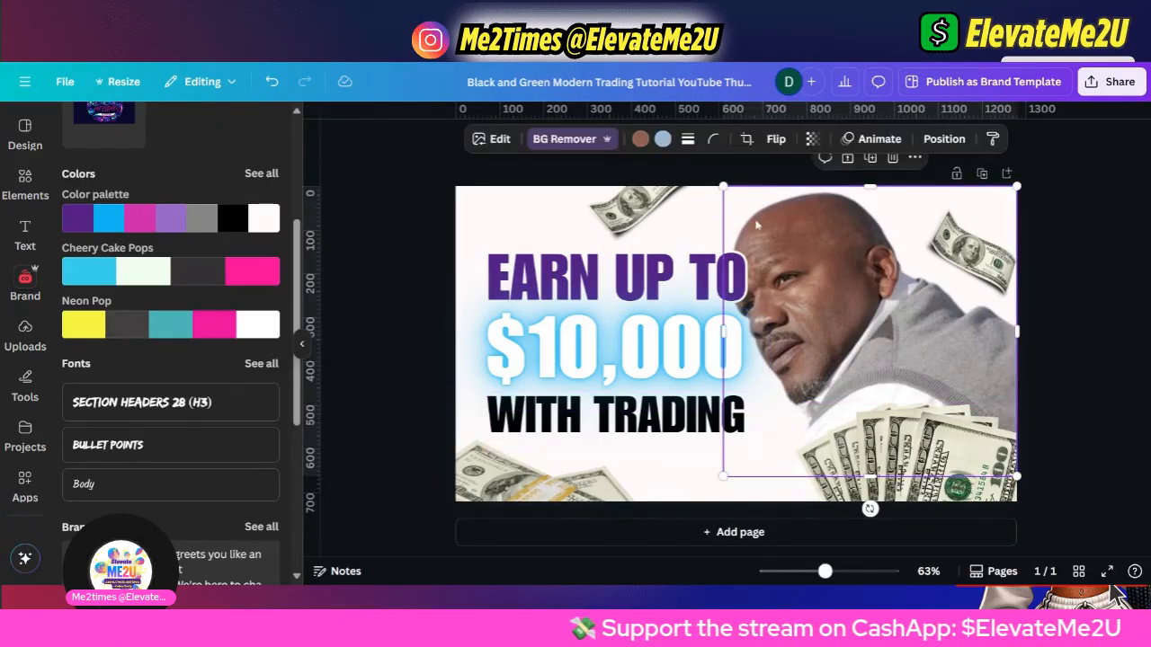
pyautogui.moveTo(724, 186); pyautogui.dragTo(753, 209)
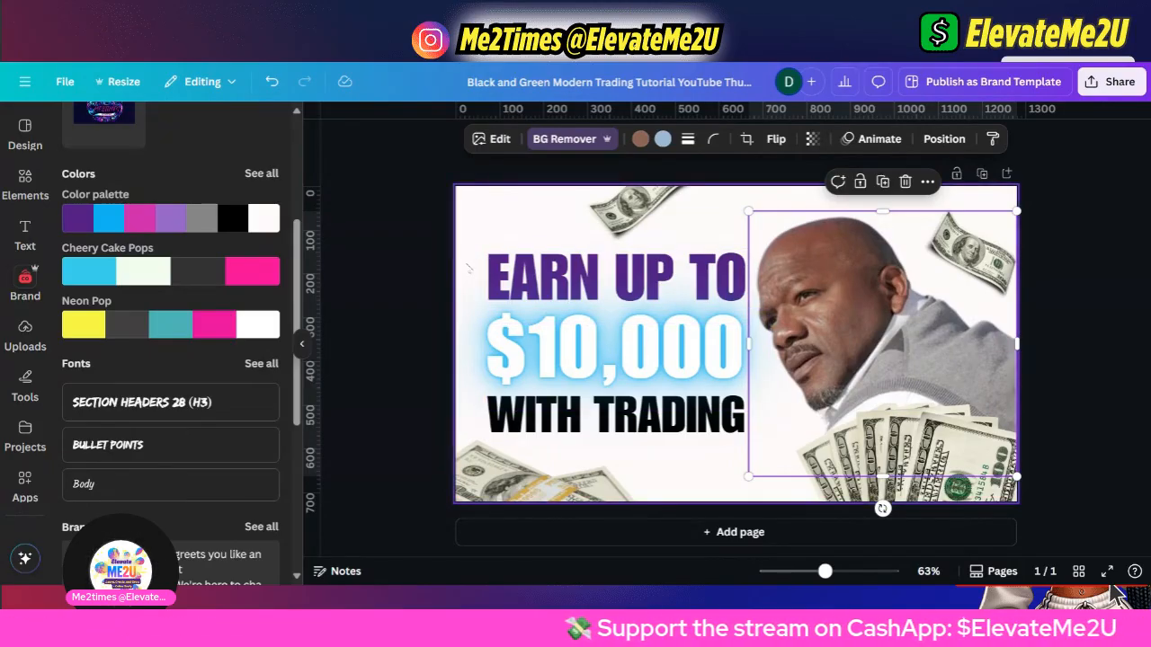
pyautogui.moveTo(468, 268); pyautogui.dragTo(766, 455)
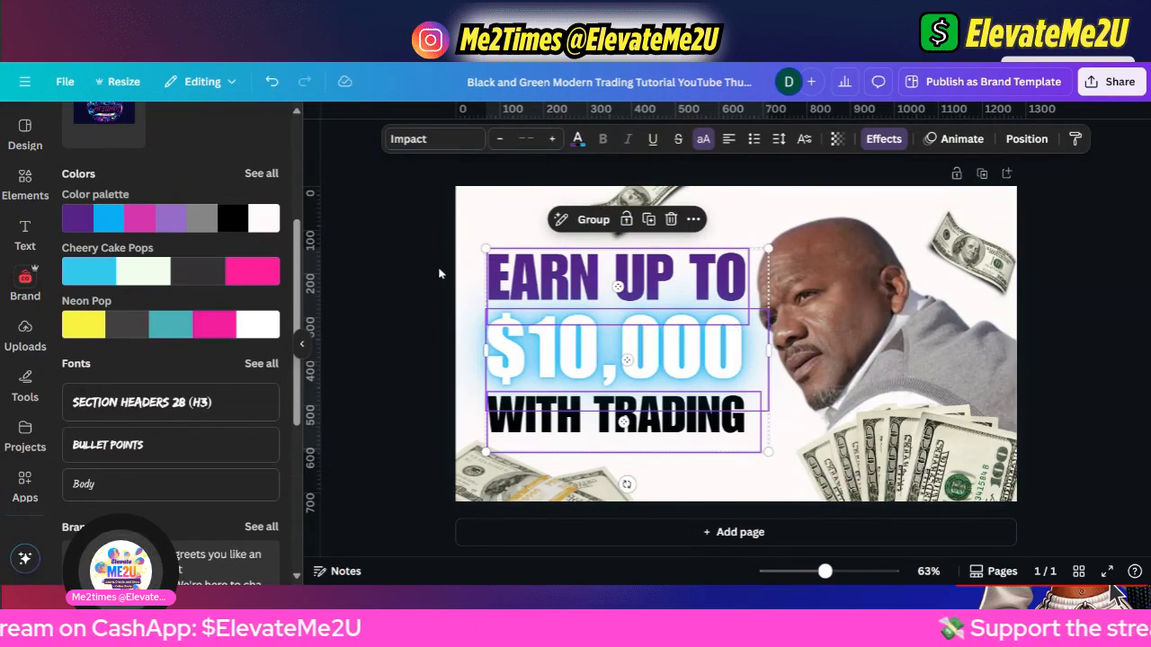
pyautogui.moveTo(466, 272); pyautogui.dragTo(715, 428)
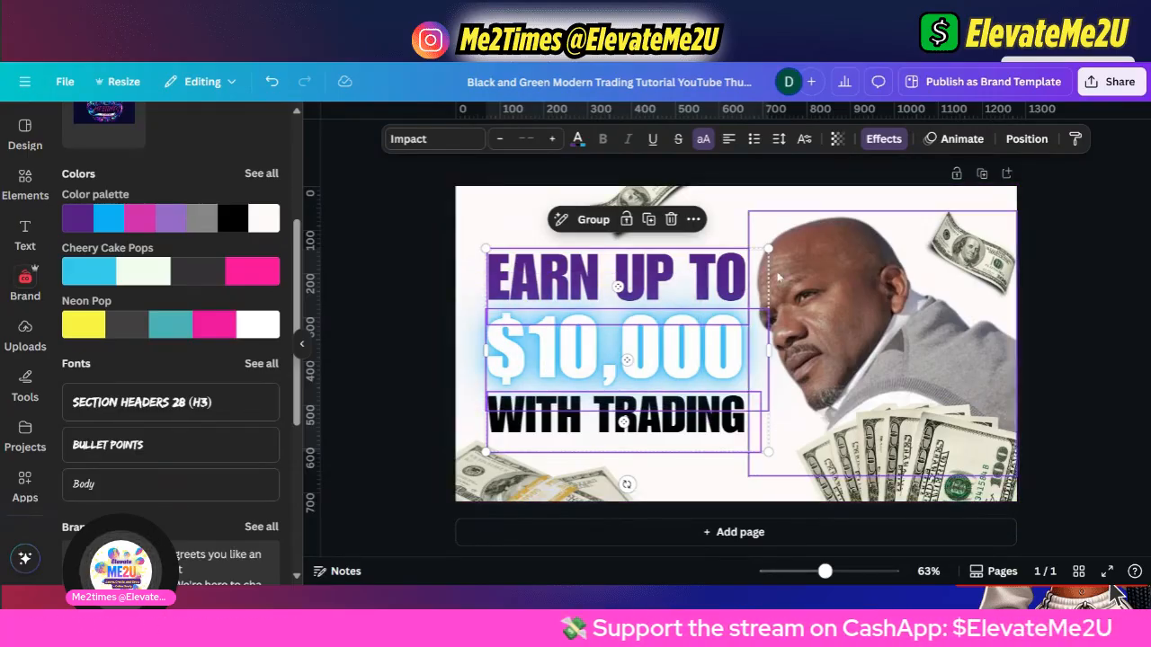
pyautogui.moveTo(766, 253); pyautogui.dragTo(712, 288)
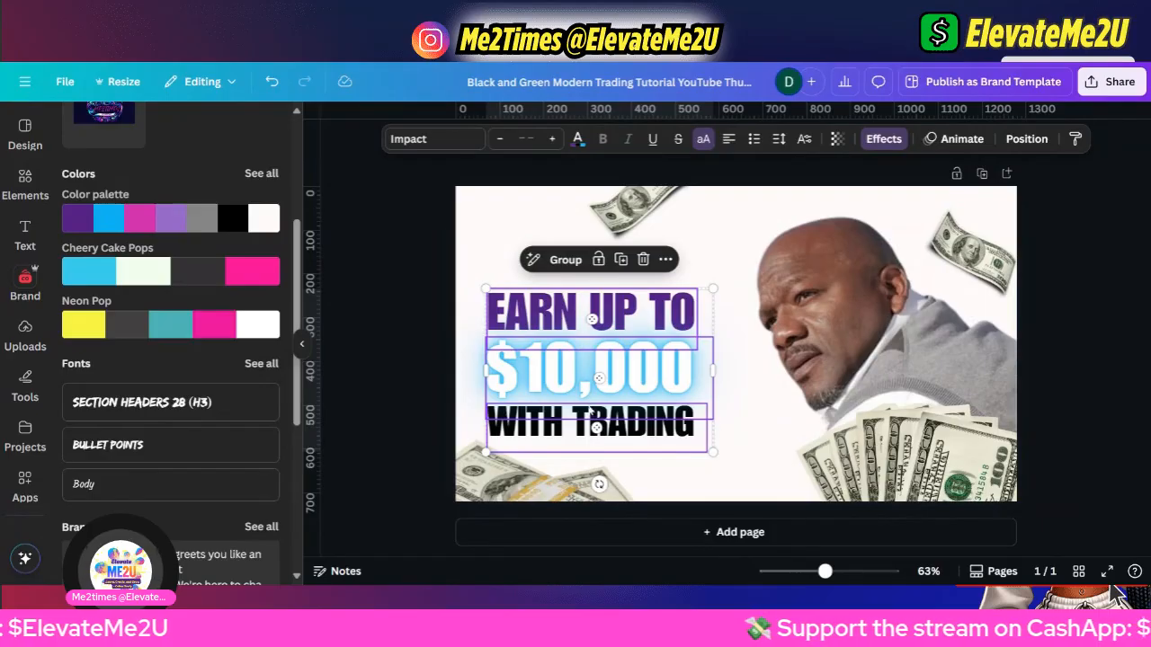
pyautogui.click(725, 382)
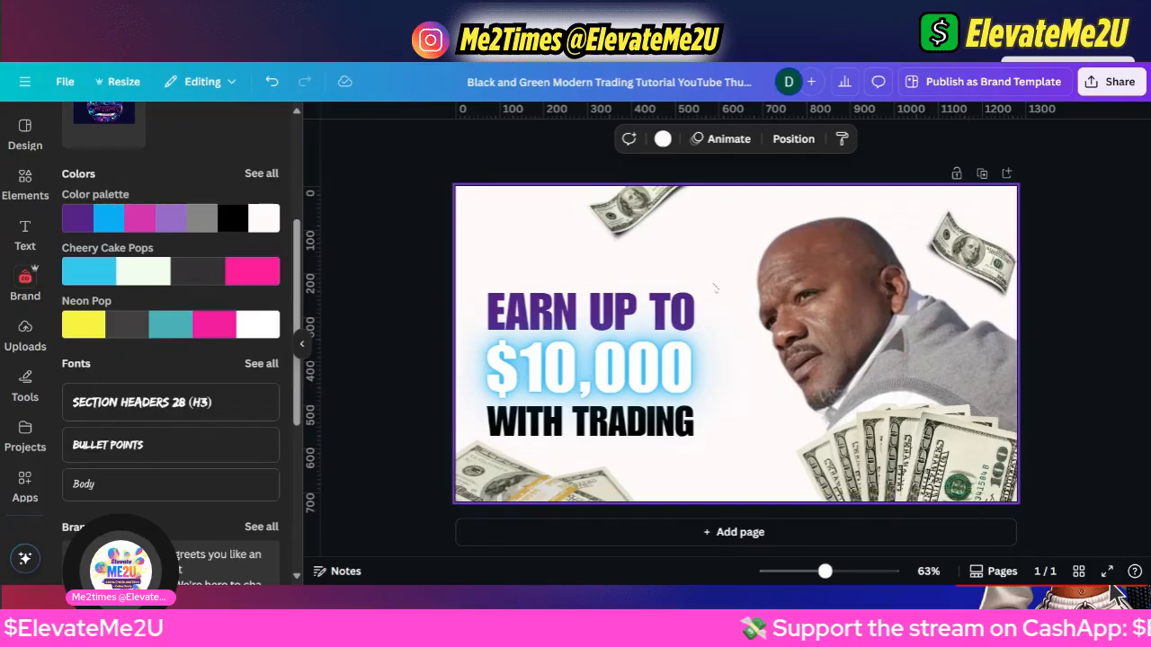
pyautogui.moveTo(714, 287); pyautogui.dragTo(604, 415)
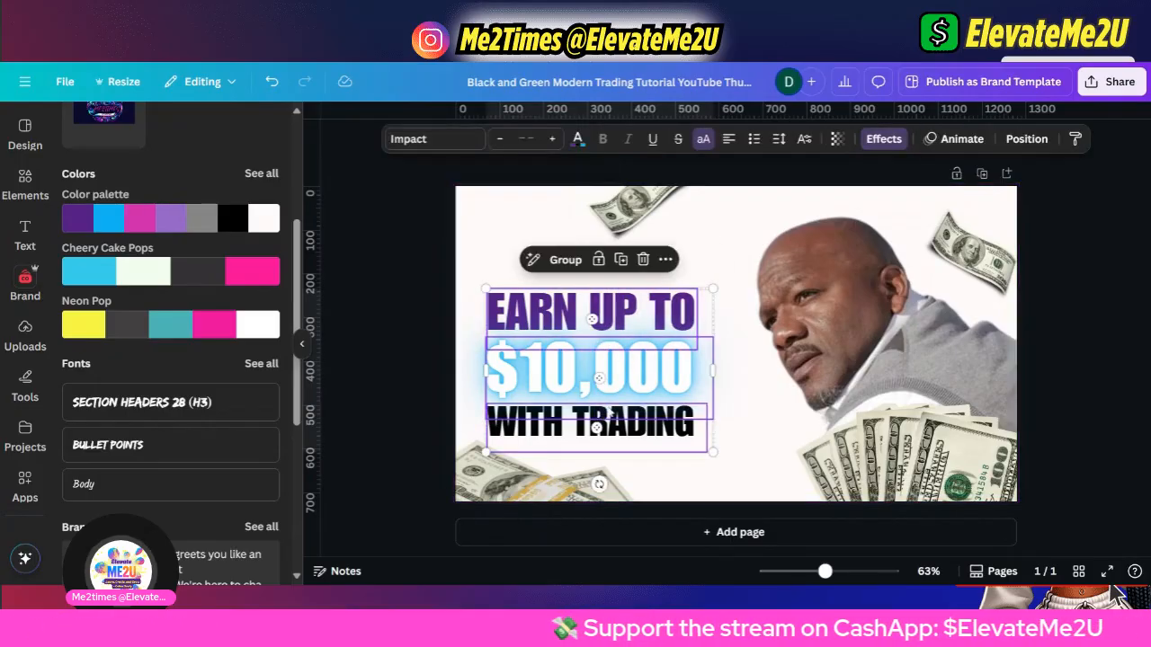
pyautogui.moveTo(712, 290)
pyautogui.mouseDown()
pyautogui.moveTo(629, 339)
pyautogui.moveTo(711, 290)
pyautogui.mouseUp()
pyautogui.click(720, 314)
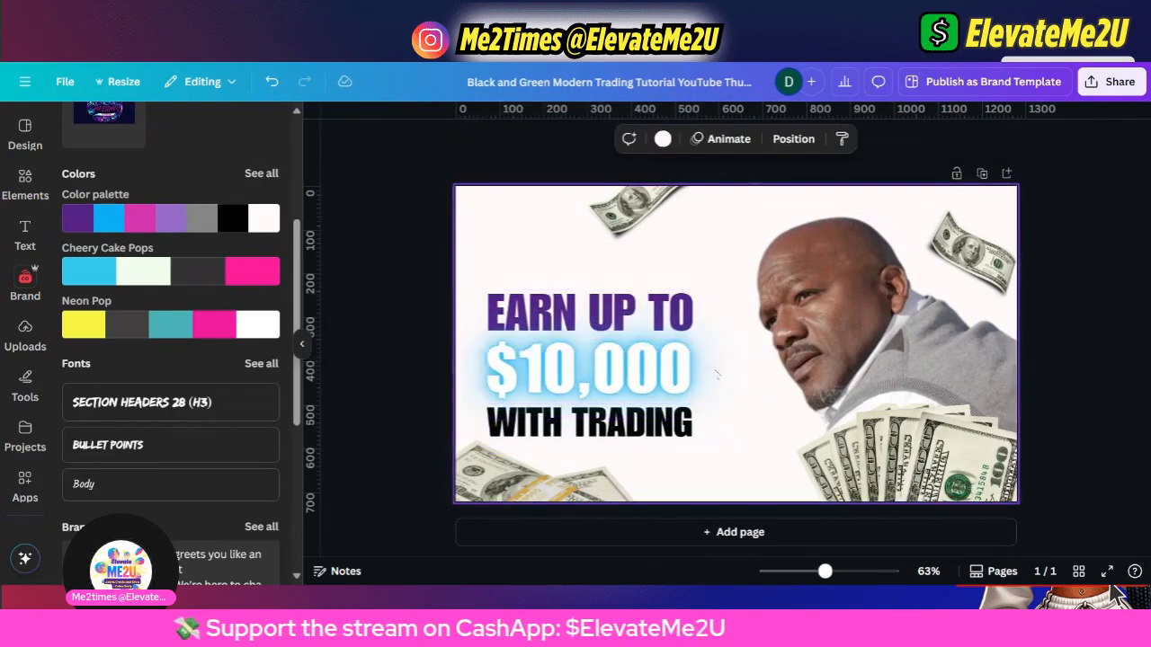
# Try font size 56 on the "EARN UP TO" line, and undo the size change.
pyautogui.click(692, 346)
pyautogui.click(692, 326)
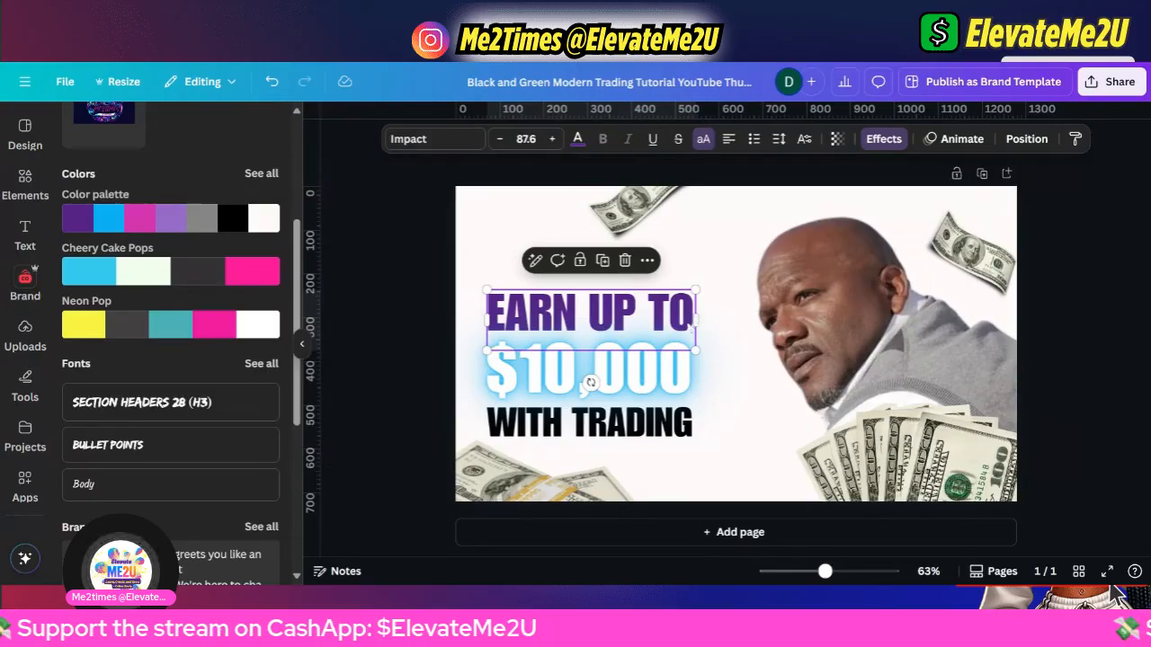
pyautogui.click(525, 138)
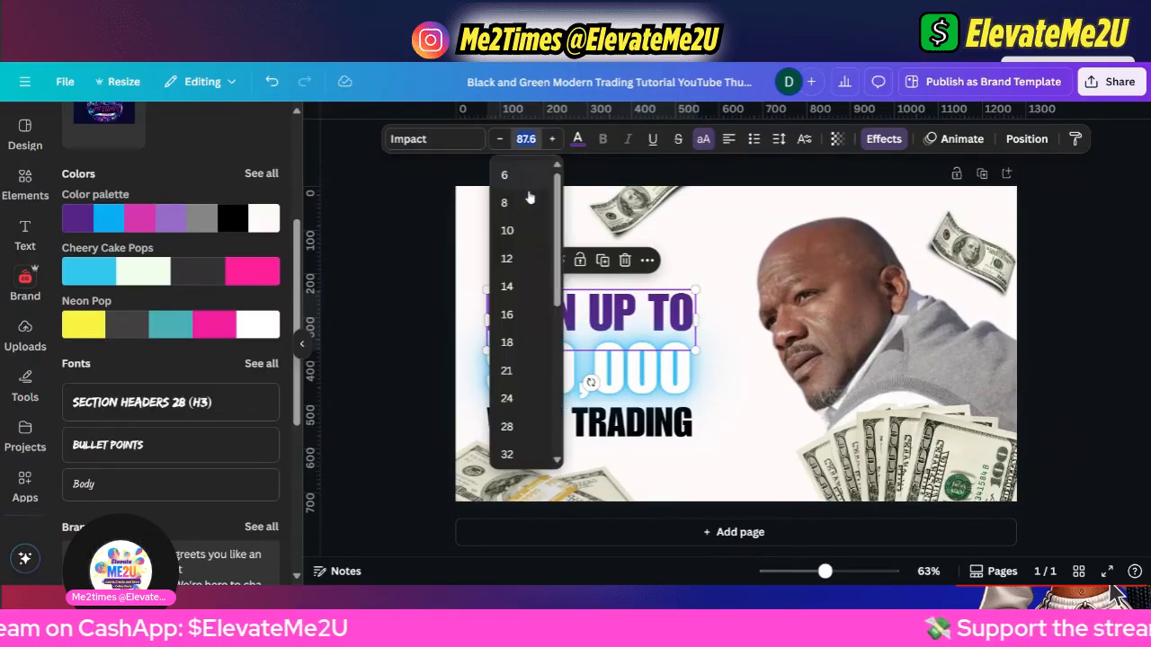
pyautogui.scroll(-3, 515, 426)
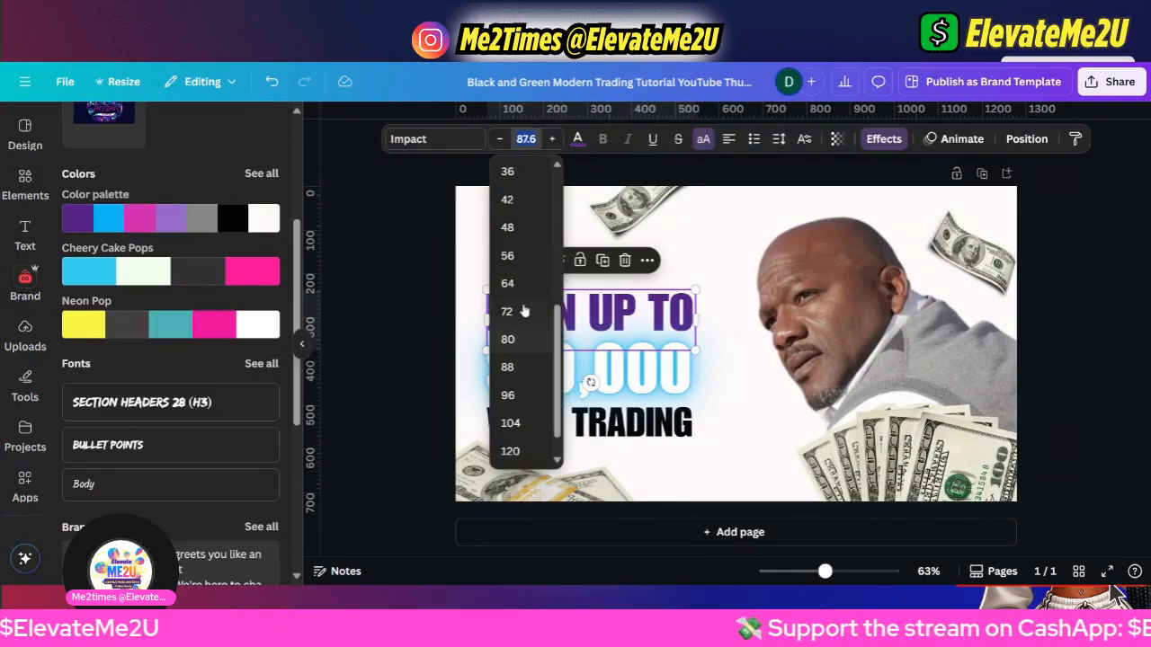
pyautogui.click(507, 257)
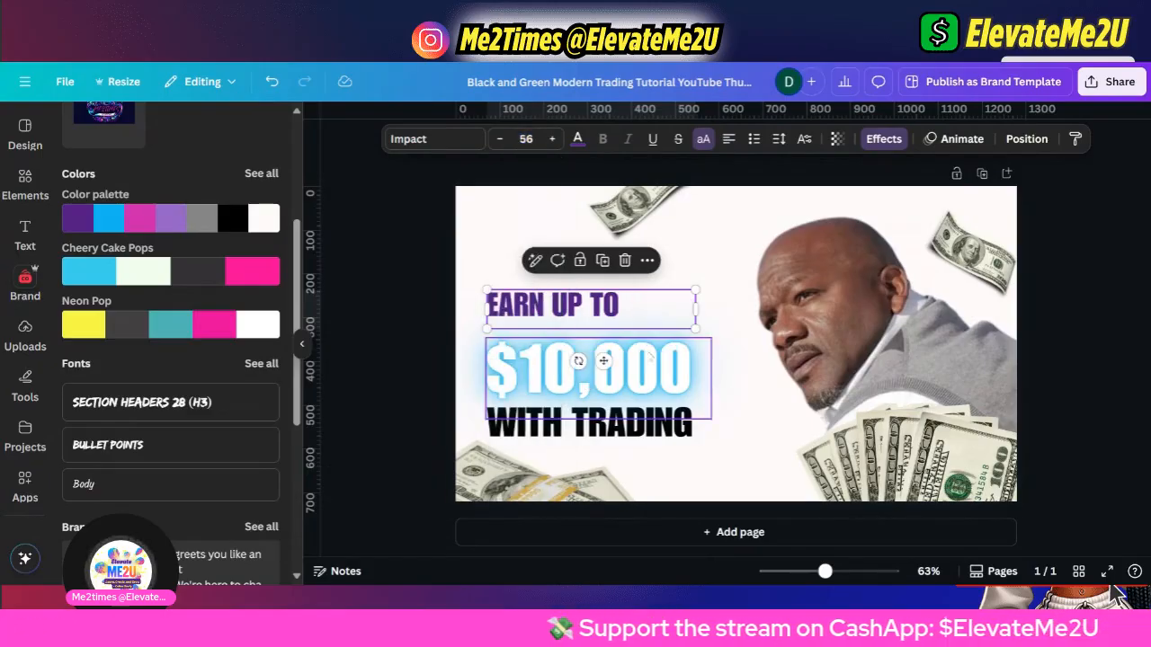
pyautogui.click(693, 351)
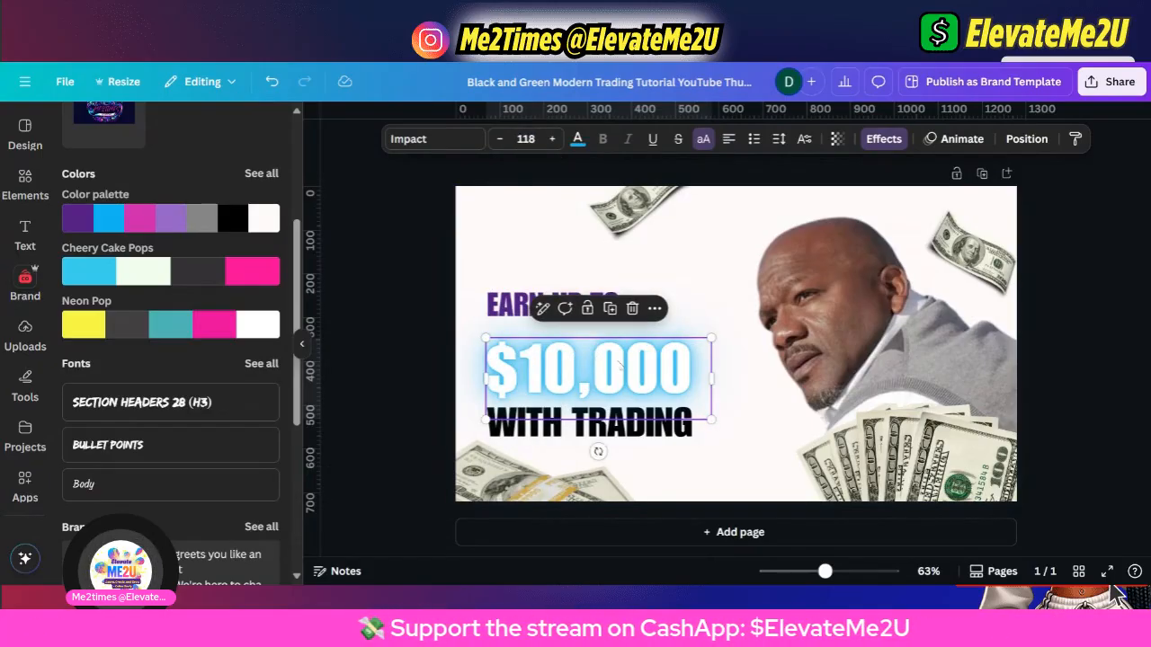
pyautogui.click(544, 316)
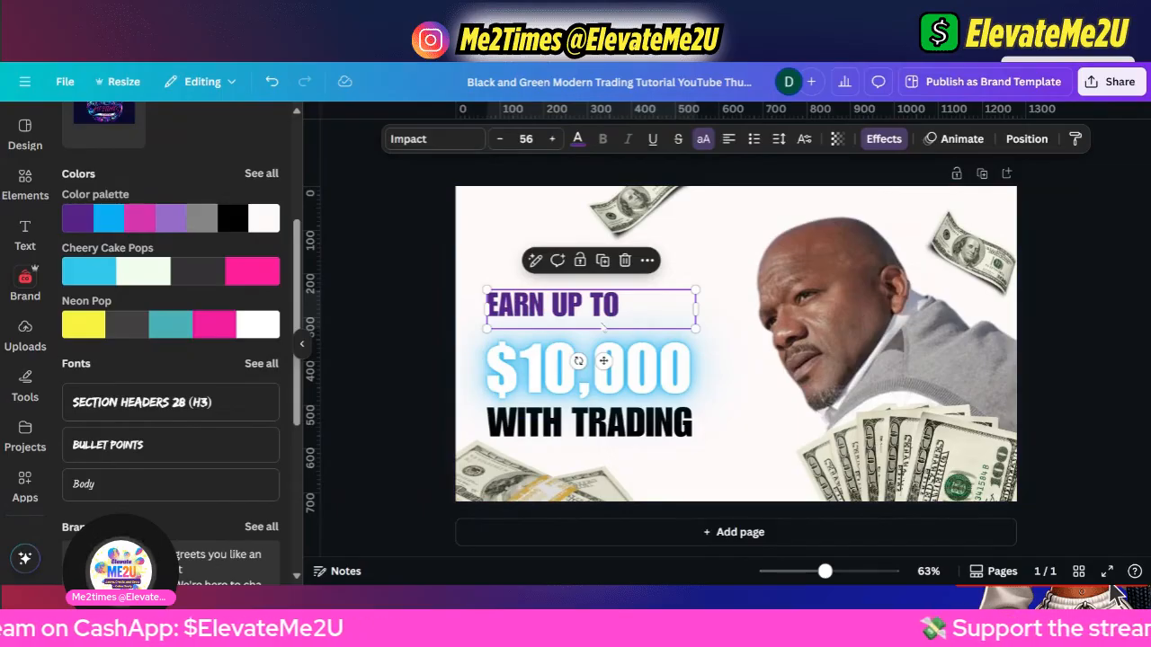
pyautogui.hotkey('ctrl', 'z')
pyautogui.click(742, 469)
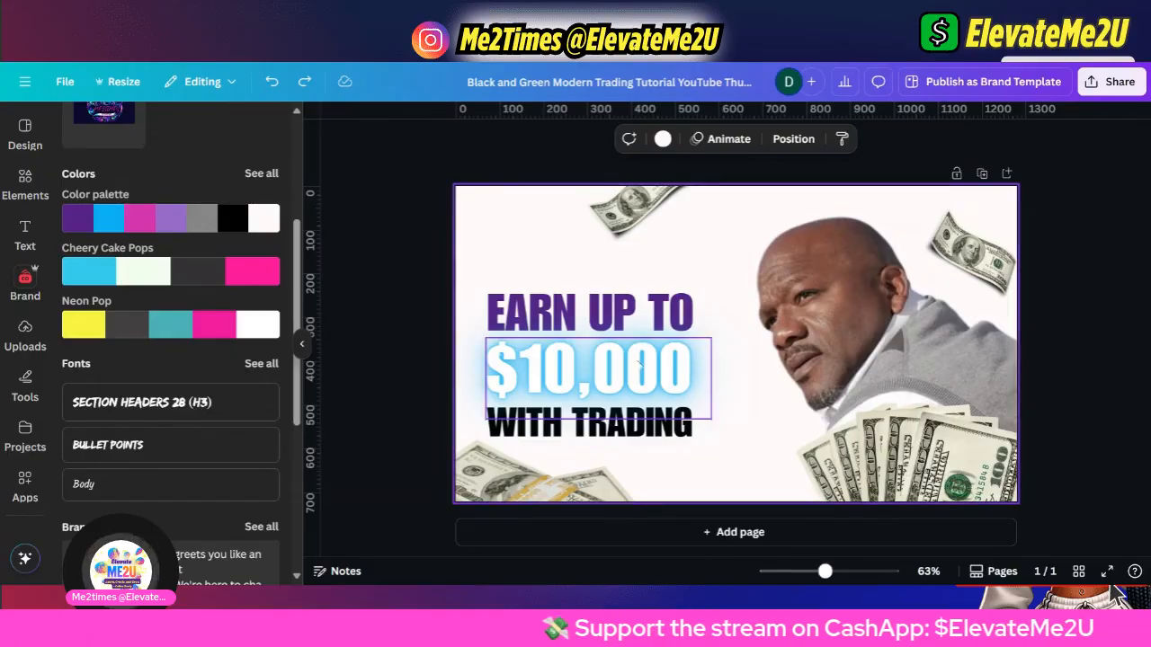
# Search the elements library for "gradient" and list all matching graphics.
pyautogui.click(27, 184)
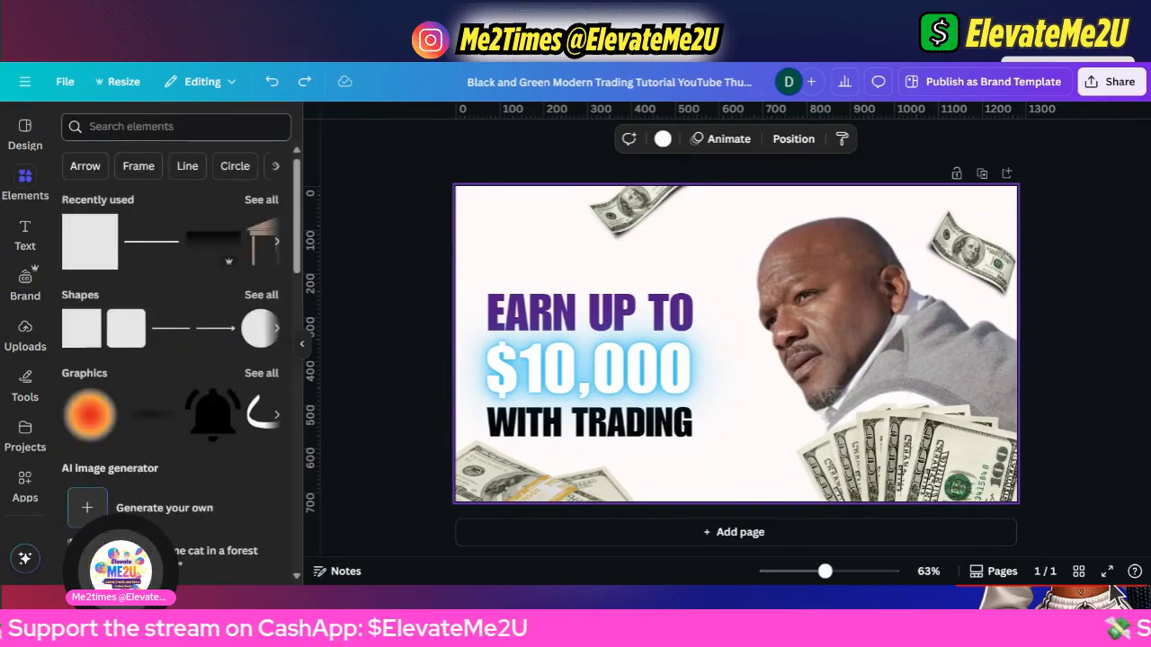
pyautogui.click(162, 127)
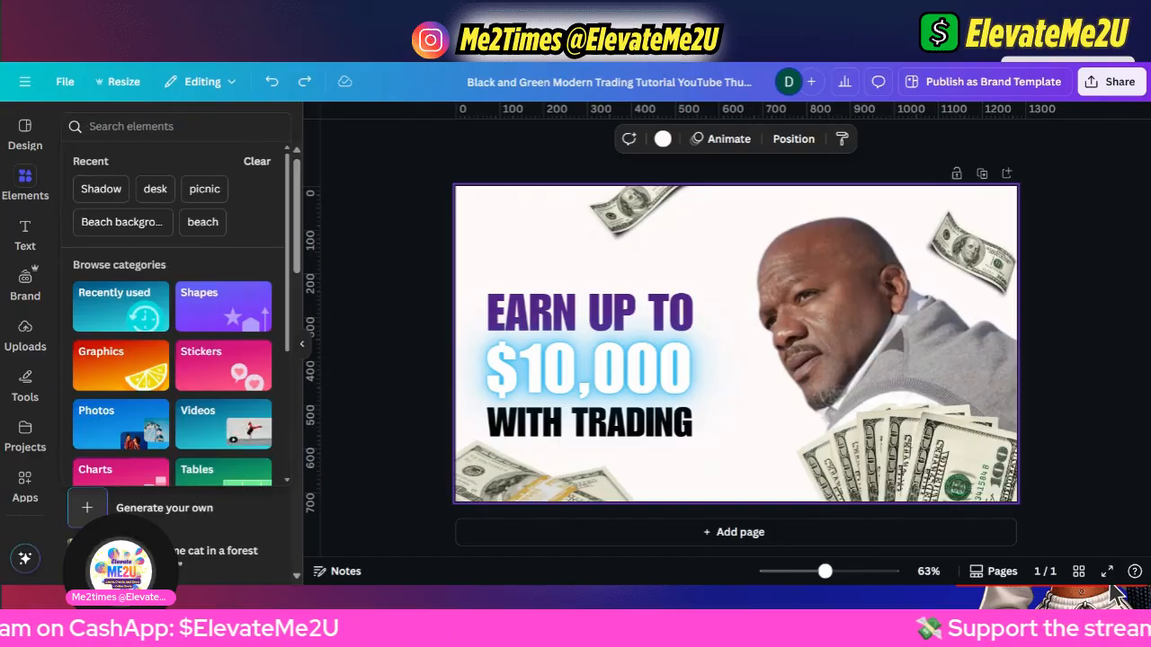
pyautogui.write('gra')
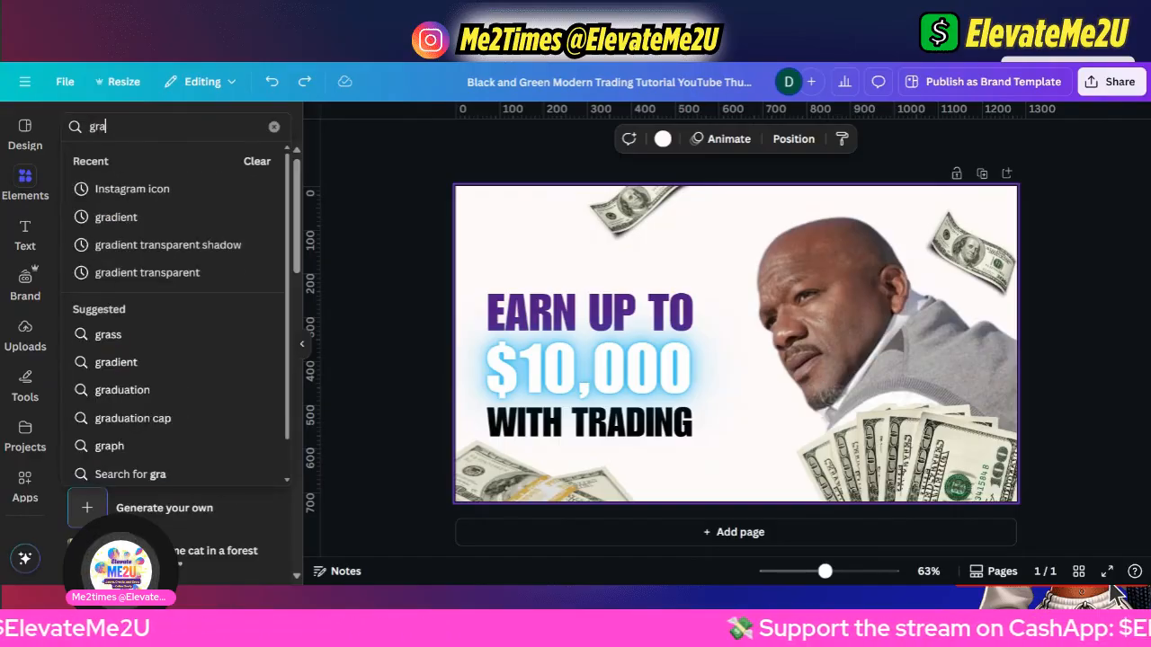
pyautogui.write('dient')
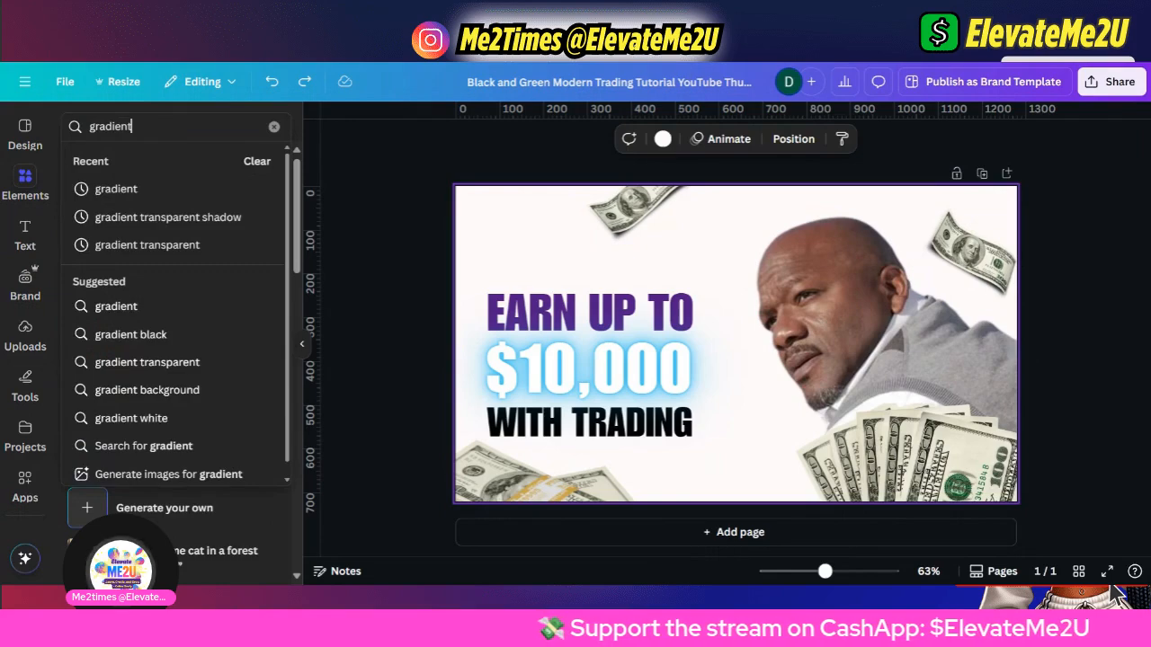
pyautogui.press('Return')
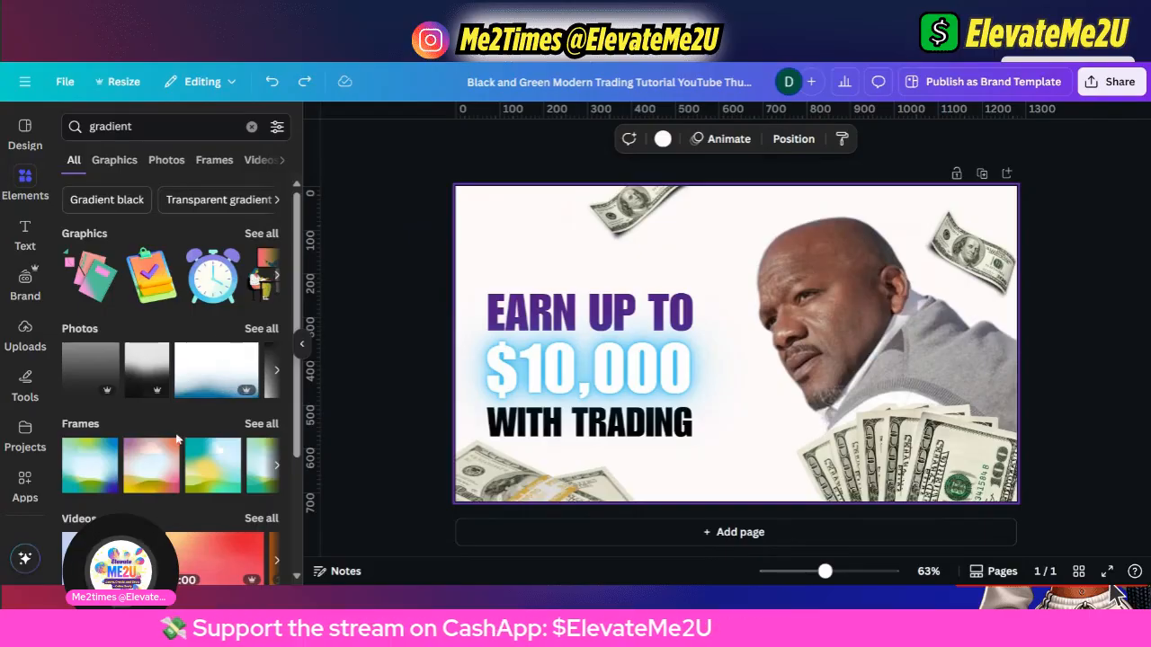
pyautogui.scroll(-1, 110, 439)
pyautogui.scroll(-3, 110, 439)
pyautogui.scroll(4, 111, 438)
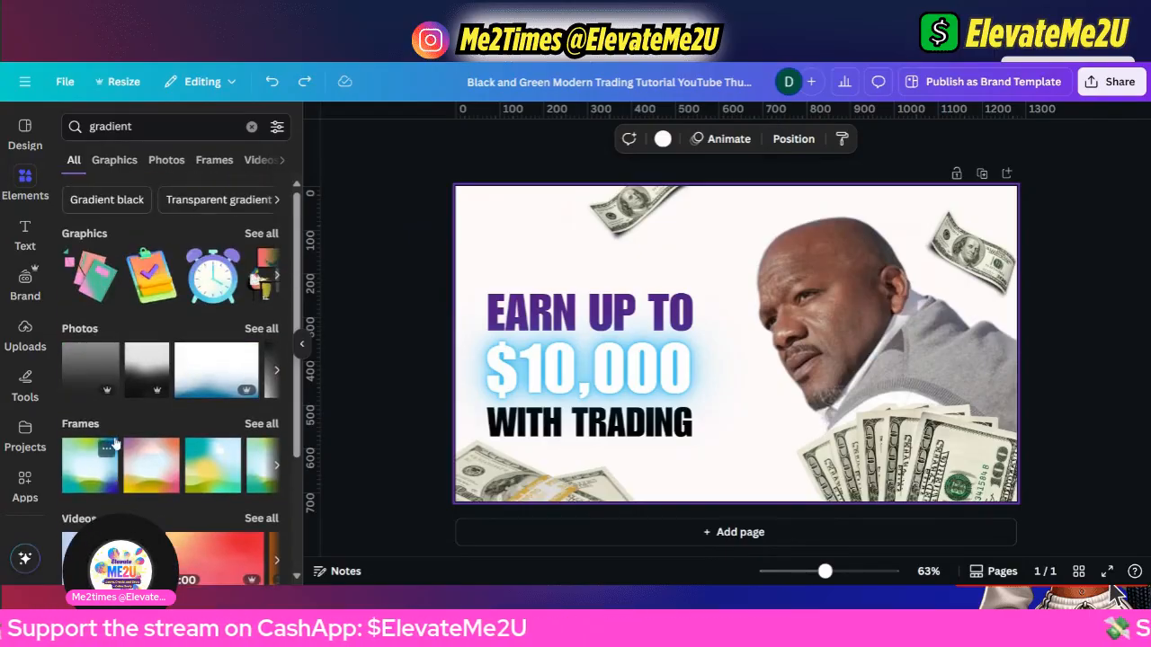
pyautogui.click(262, 232)
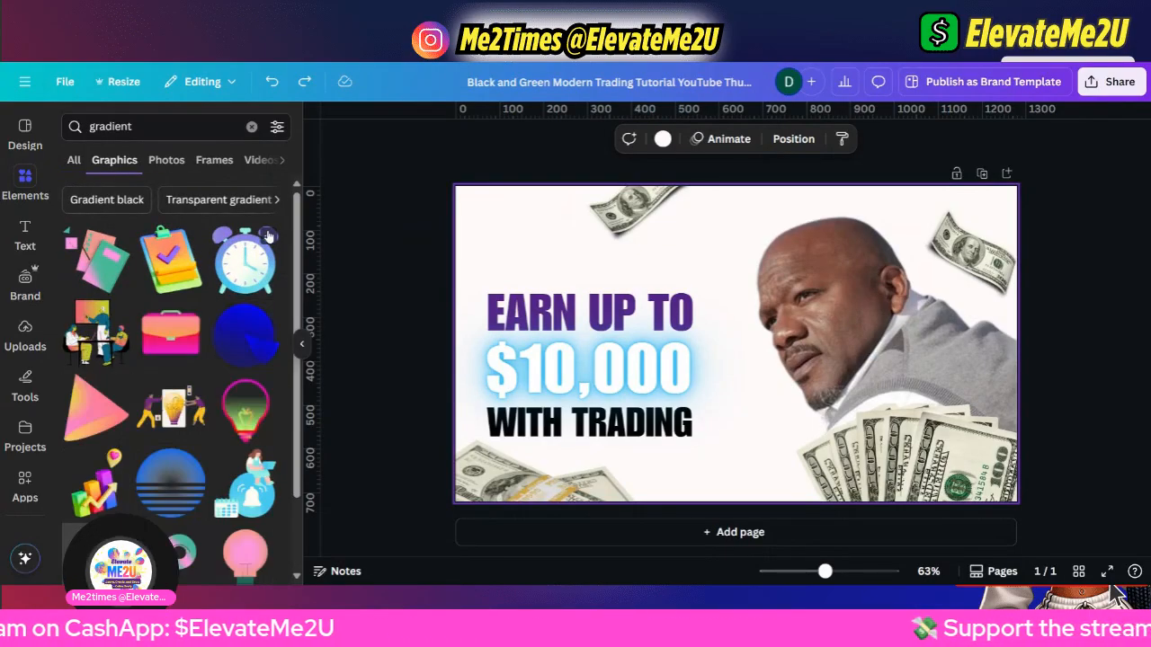
# Add the blurred blue and pink blob gradient graphic and place it behind the three headline lines.
pyautogui.scroll(-2, 267, 294)
pyautogui.scroll(-10, 266, 294)
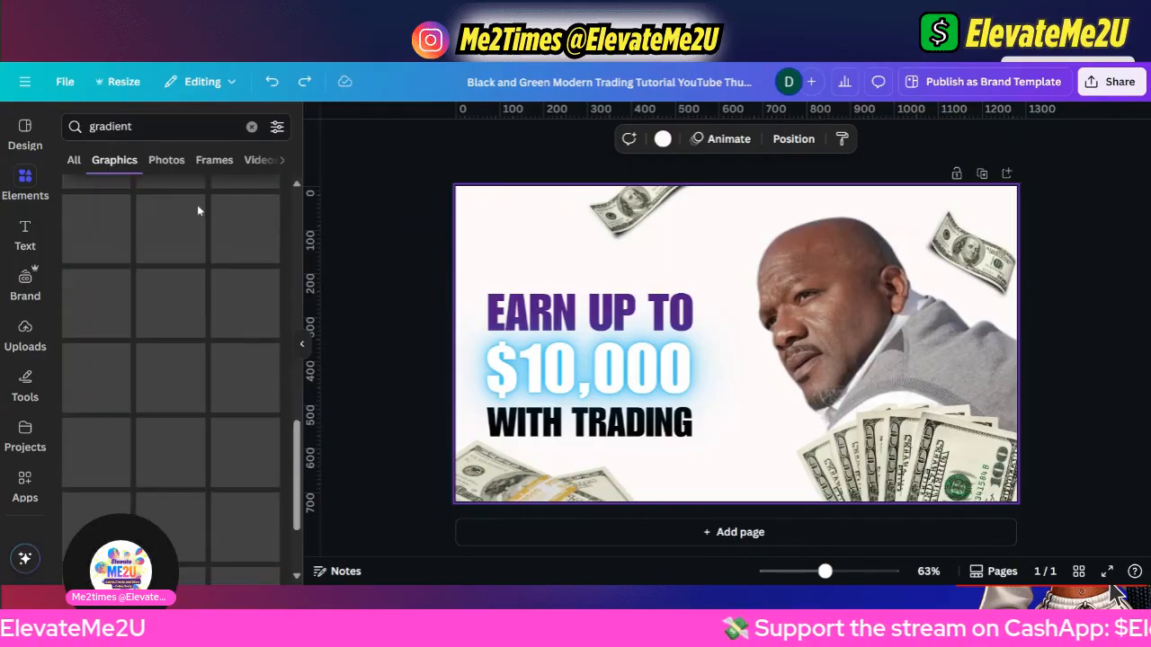
pyautogui.scroll(-3, 196, 199)
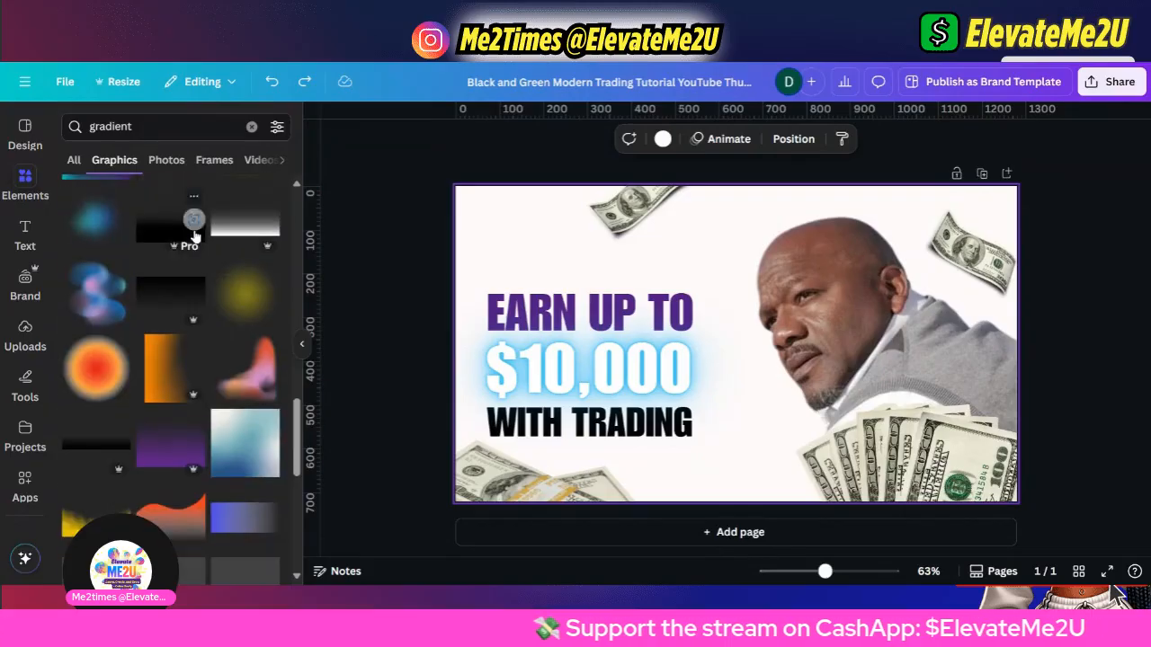
pyautogui.scroll(4, 196, 247)
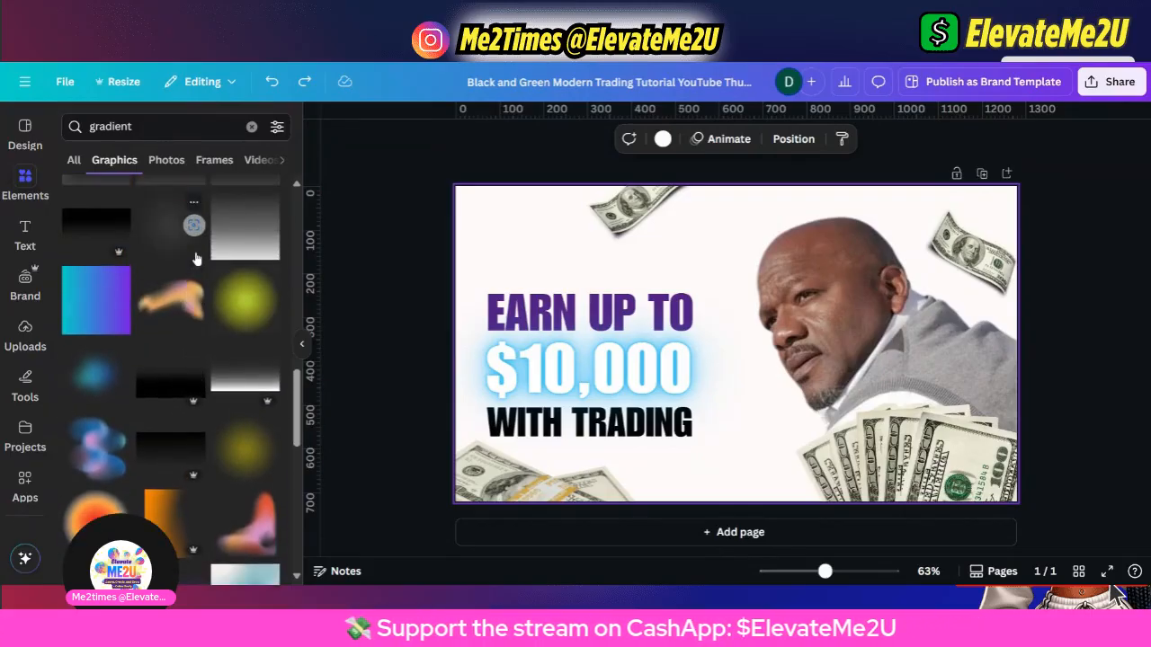
pyautogui.scroll(-2, 195, 258)
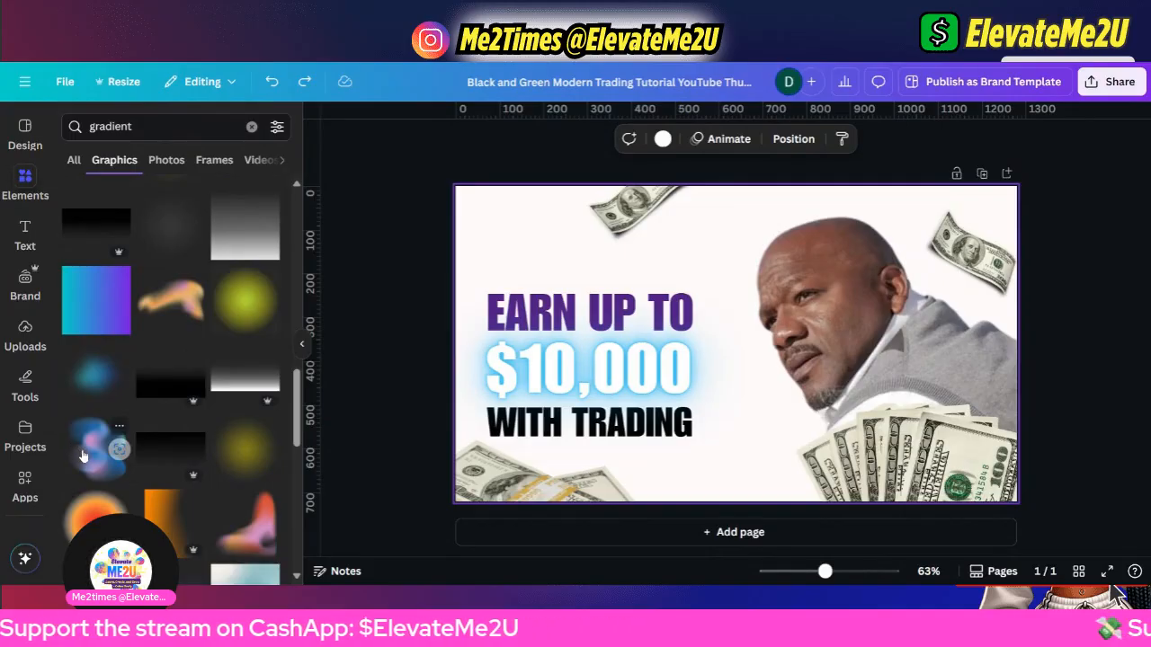
pyautogui.click(84, 457)
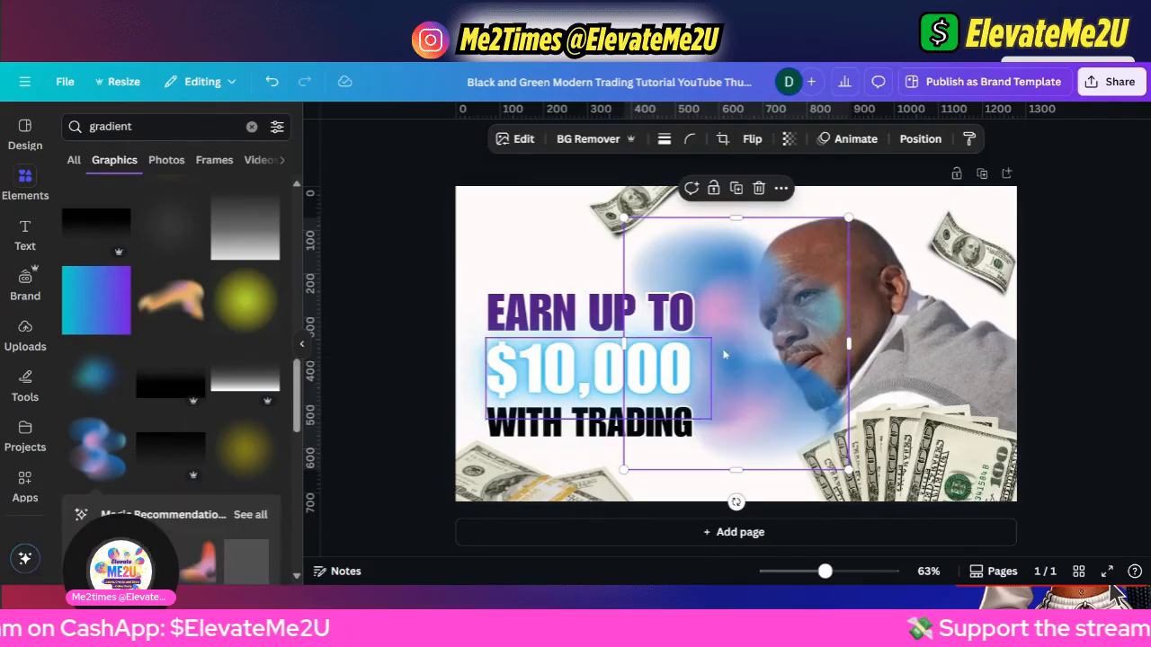
pyautogui.moveTo(724, 352); pyautogui.dragTo(558, 373)
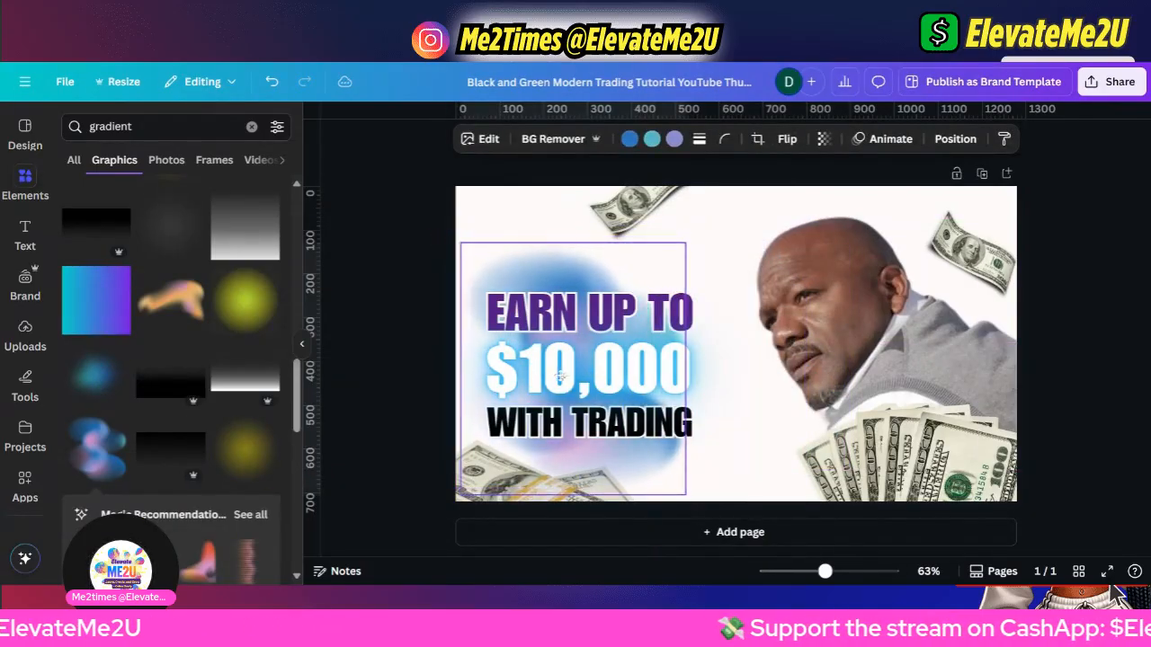
pyautogui.moveTo(661, 474); pyautogui.dragTo(674, 474)
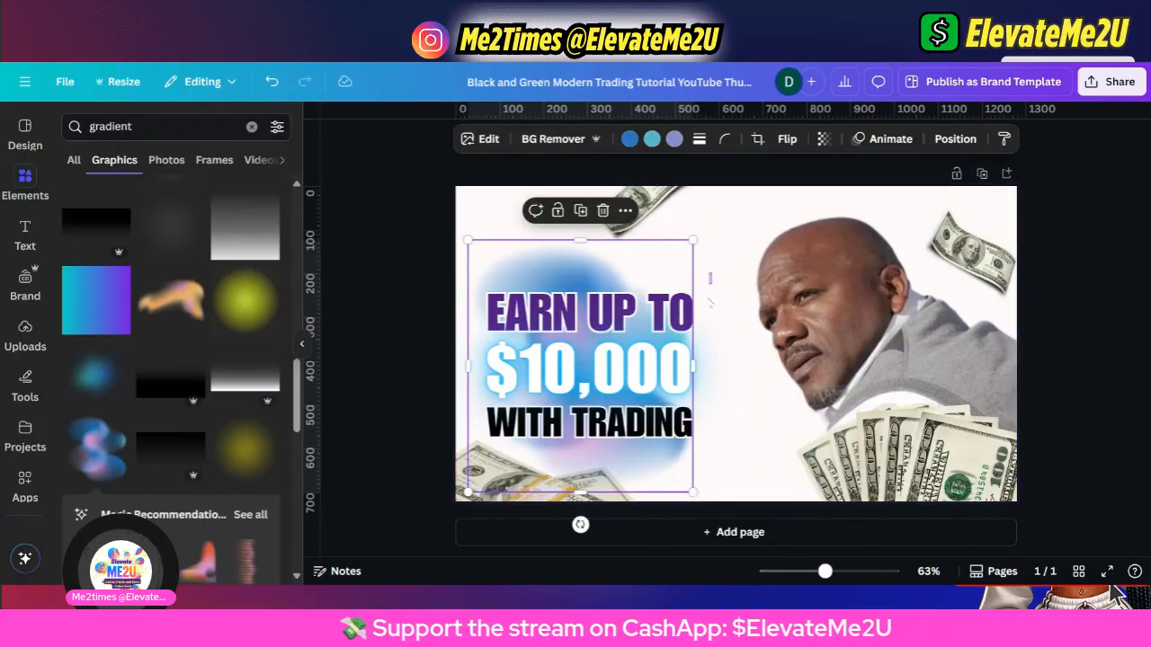
# Move the headline and blob together up and closer to the man, and shift the upper dollar bill right to sit beside his head.
pyautogui.moveTo(710, 273); pyautogui.dragTo(659, 390)
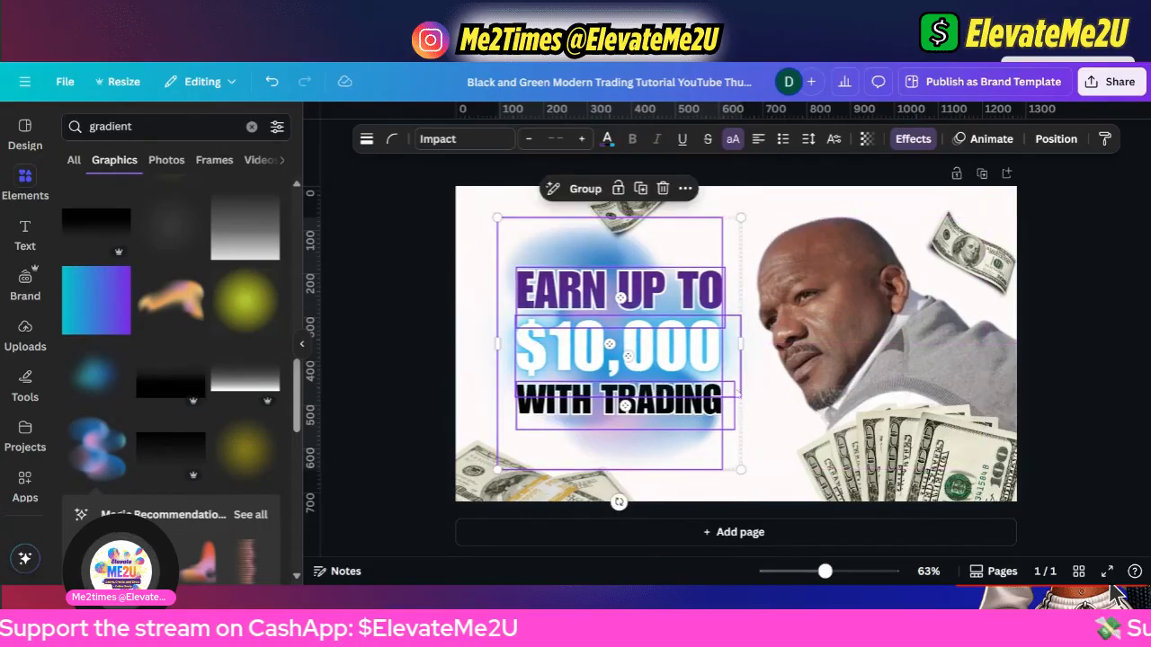
pyautogui.click(1085, 298)
pyautogui.moveTo(634, 209); pyautogui.dragTo(701, 222)
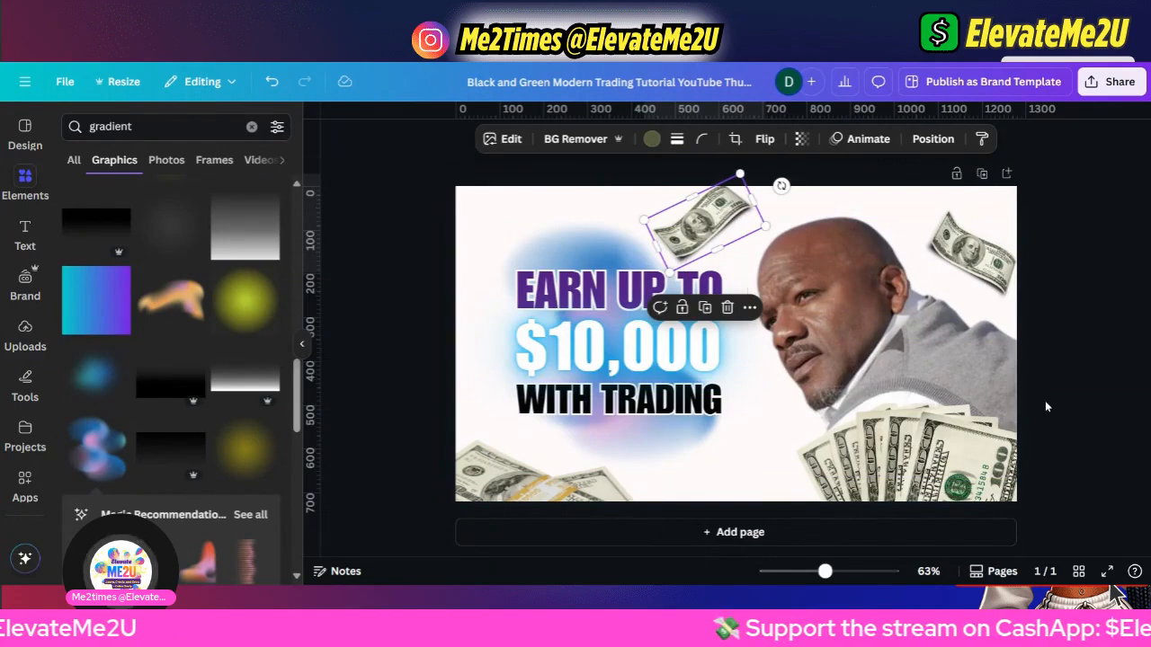
pyautogui.moveTo(453, 297); pyautogui.dragTo(753, 480)
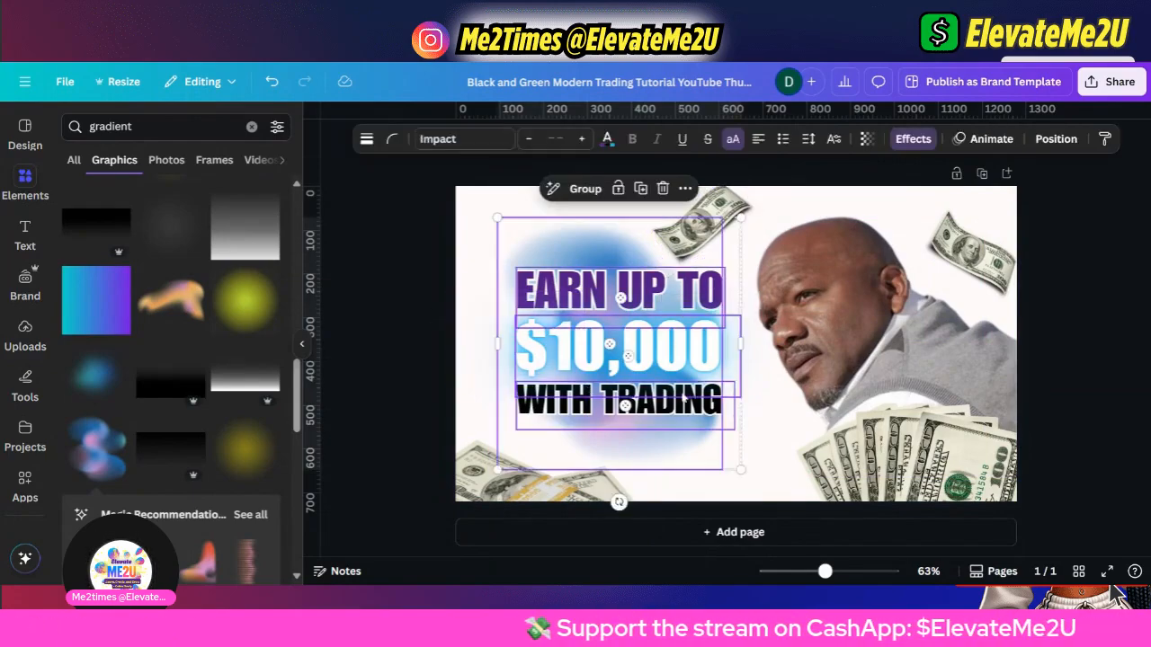
pyautogui.click(753, 475)
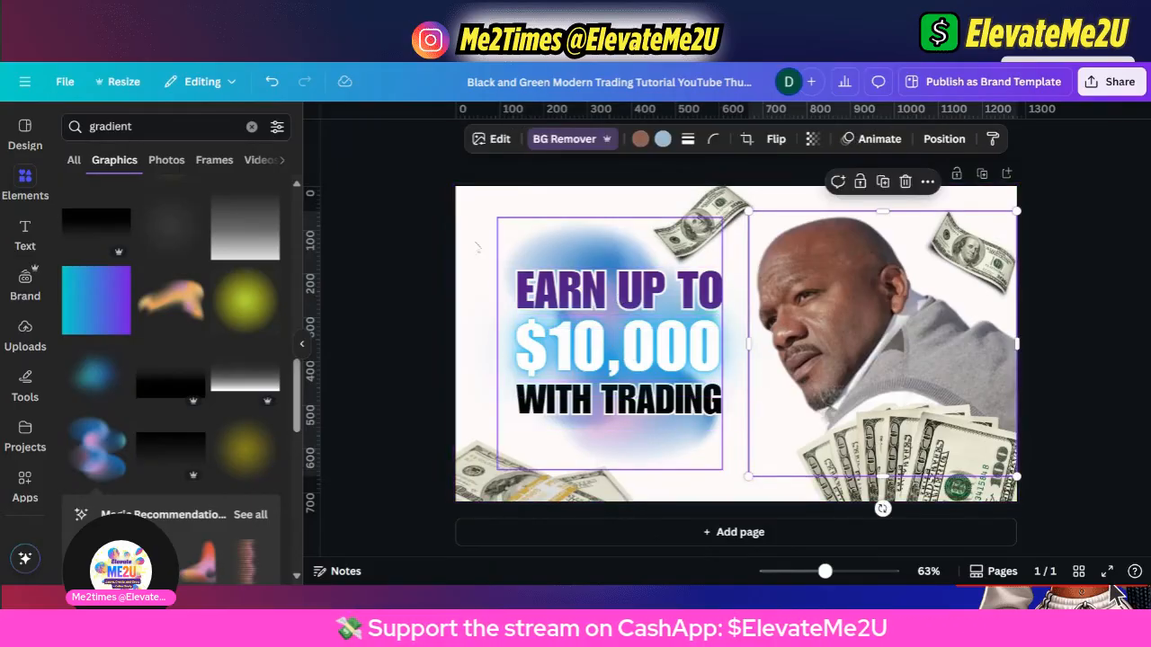
pyautogui.moveTo(463, 233); pyautogui.dragTo(623, 382)
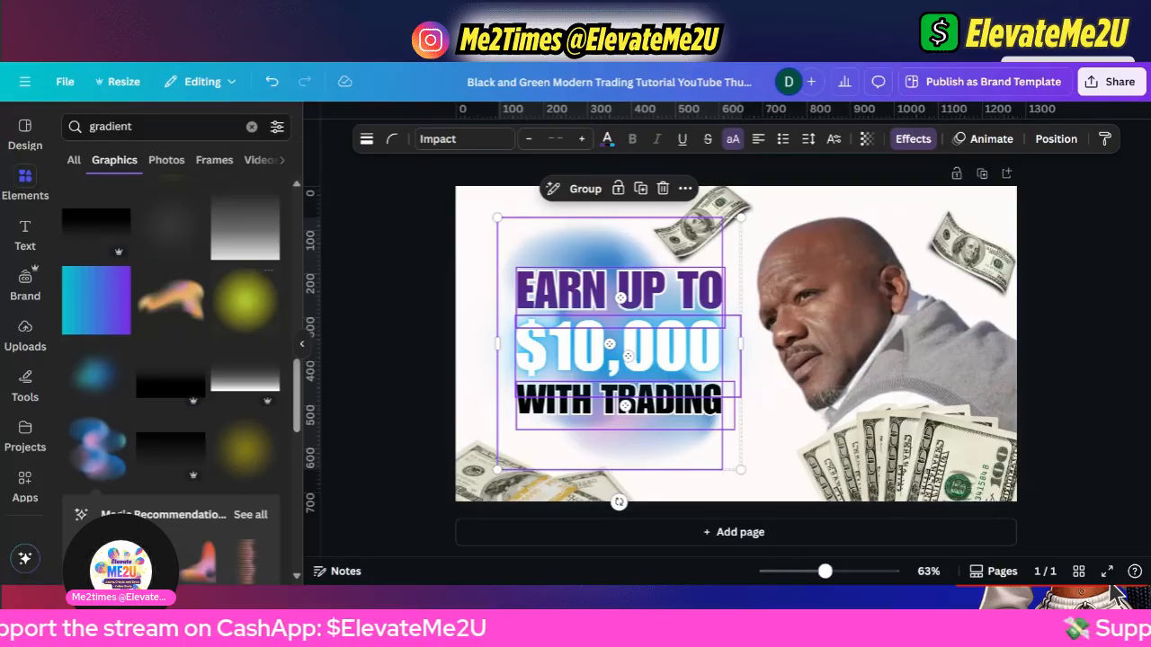
# Add the blue halftone dot gradient graphic and move it into the lower-left corner of the thumbnail.
pyautogui.scroll(-5, 139, 462)
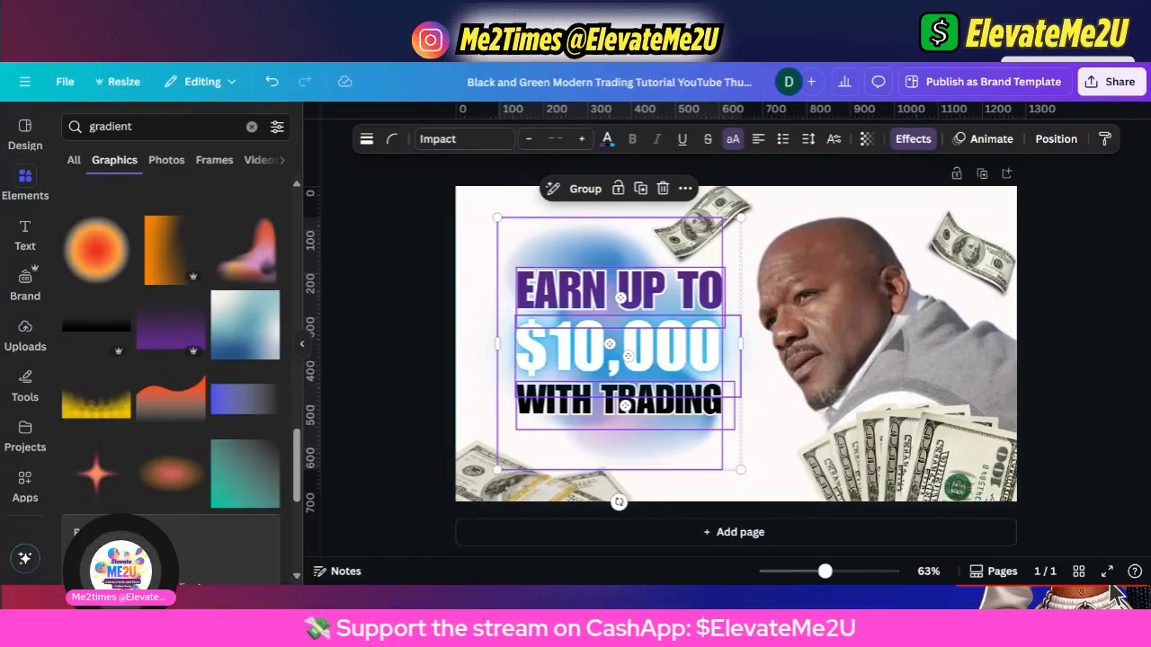
pyautogui.click(456, 243)
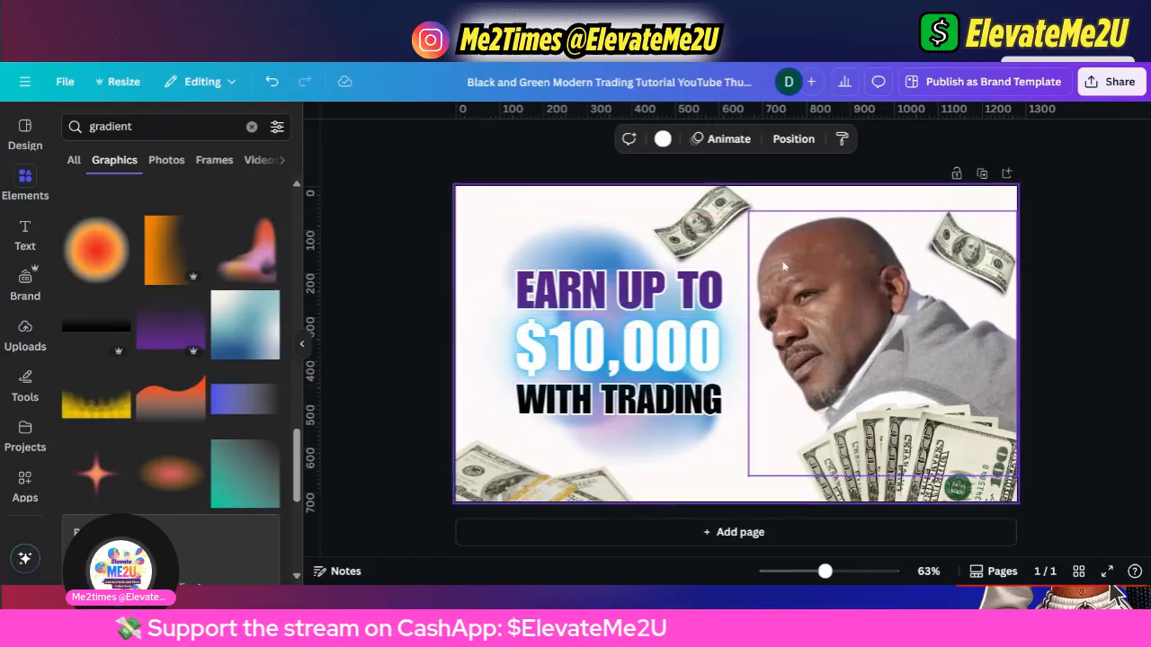
pyautogui.scroll(-2, 258, 463)
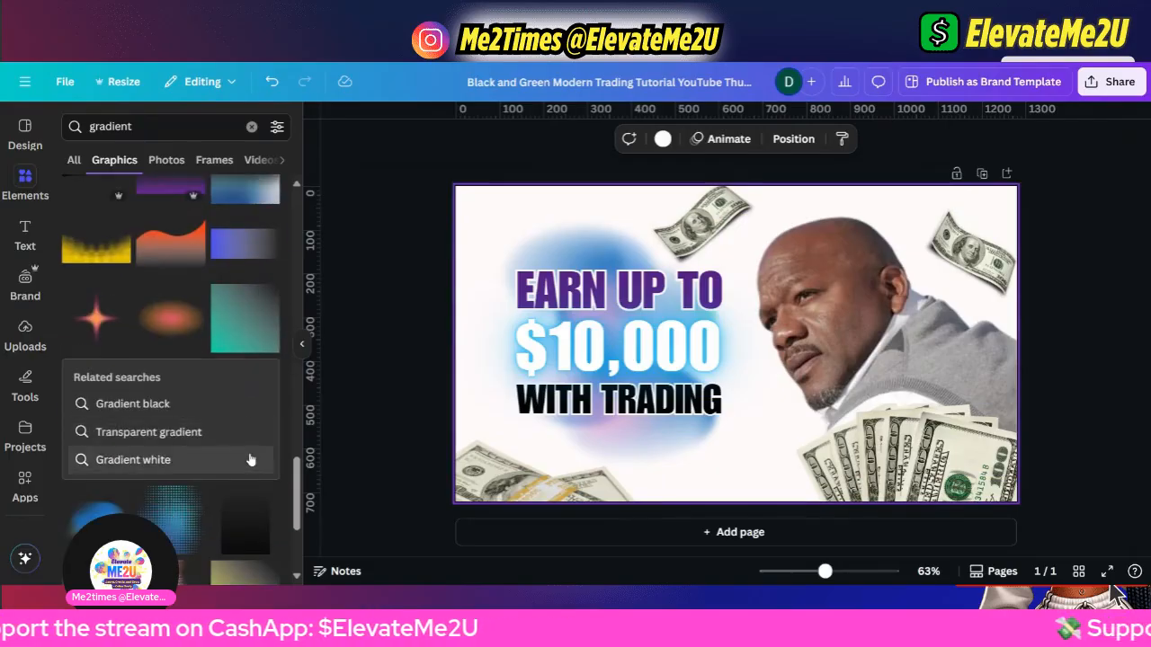
pyautogui.scroll(-4, 258, 446)
pyautogui.scroll(2, 256, 440)
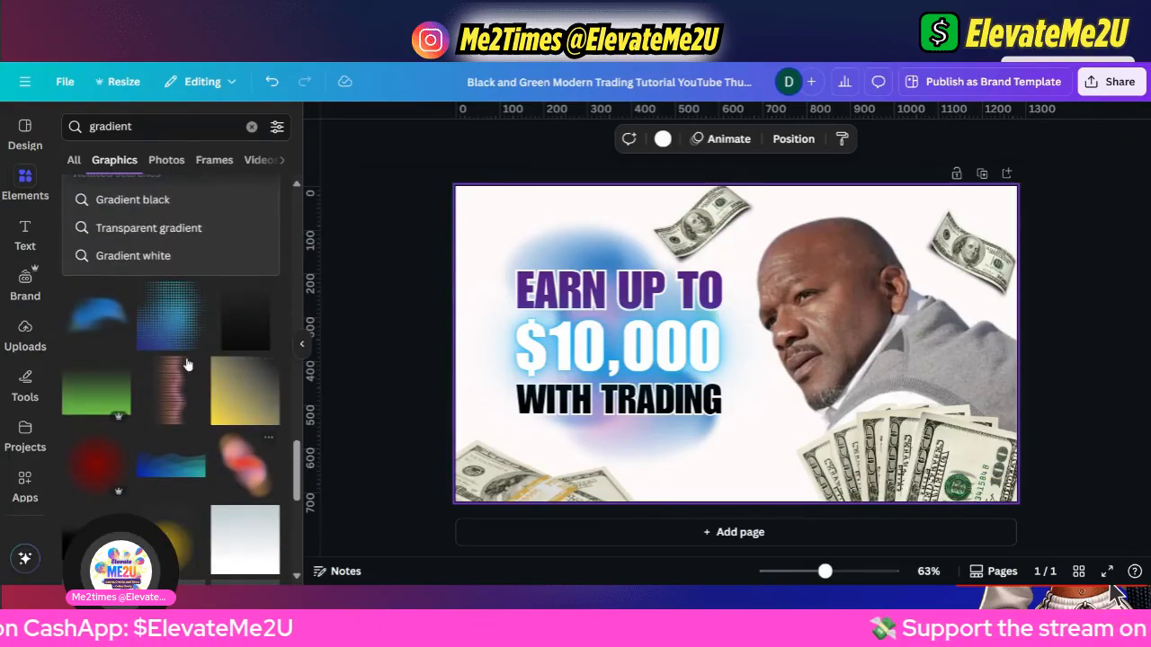
pyautogui.click(163, 326)
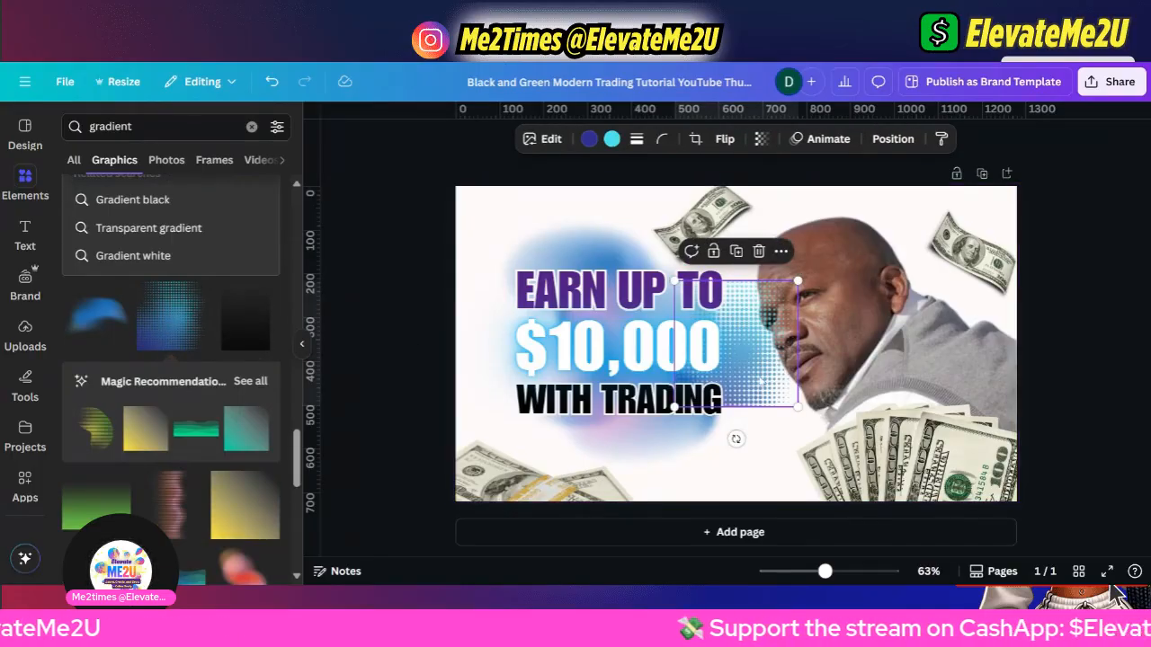
pyautogui.rightClick(764, 389)
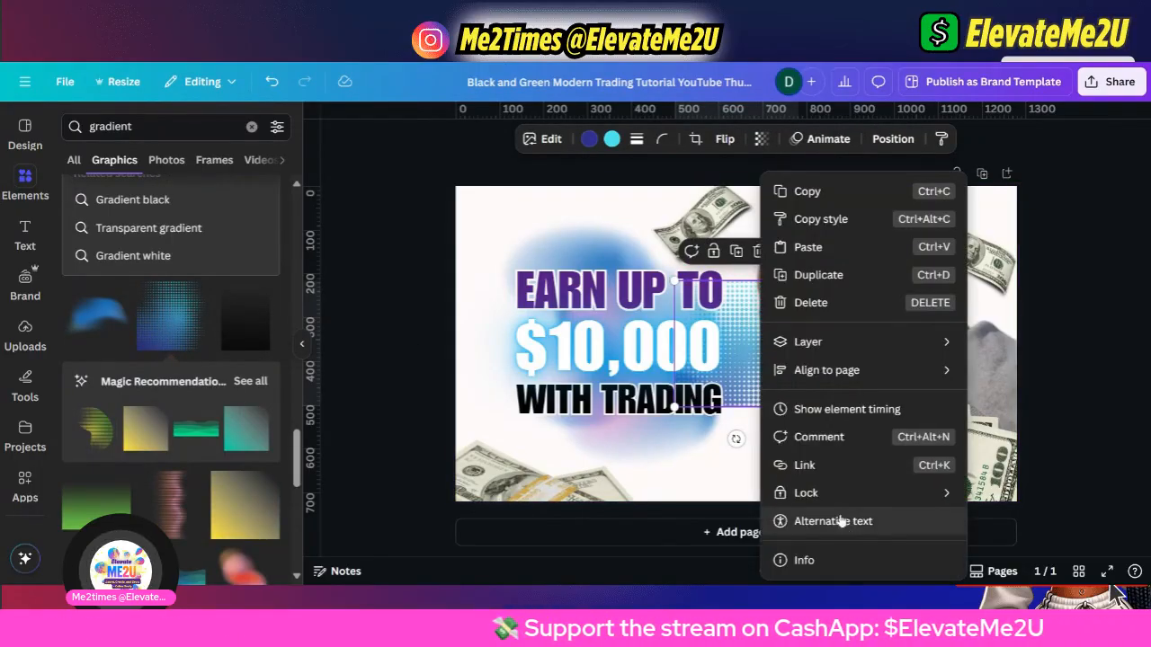
pyautogui.click(748, 381)
pyautogui.moveTo(748, 387); pyautogui.dragTo(522, 479)
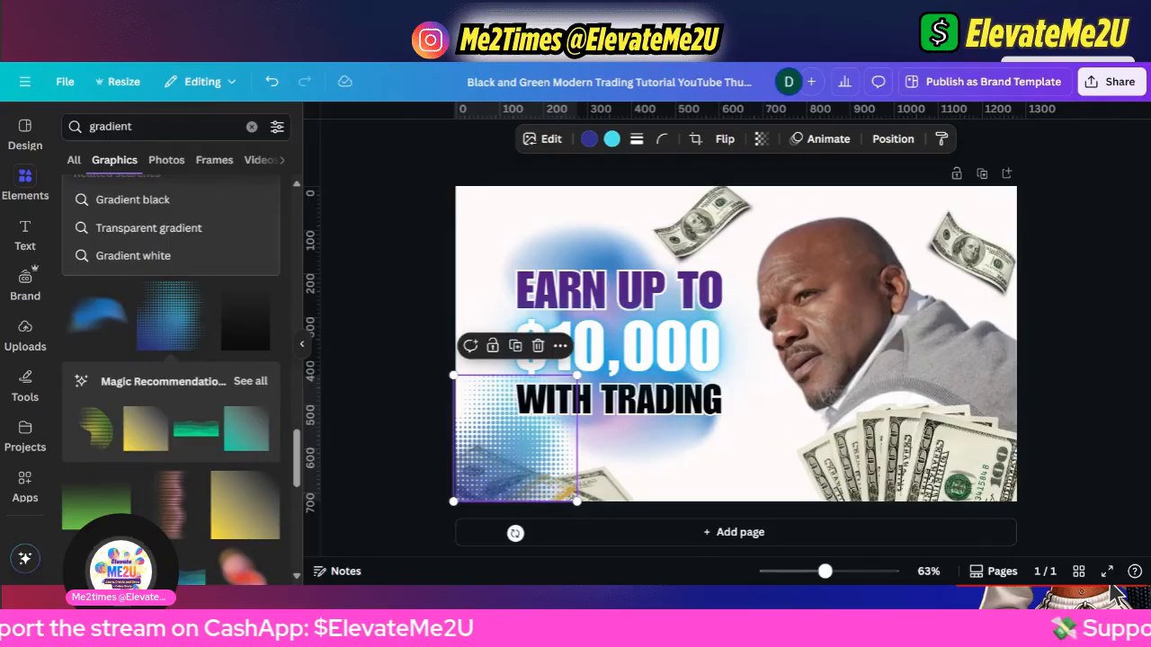
# Send the halftone graphic behind the money stack and enlarge it from the lower-left corner to the page's full height.
pyautogui.hotkey('ctrl', '[')
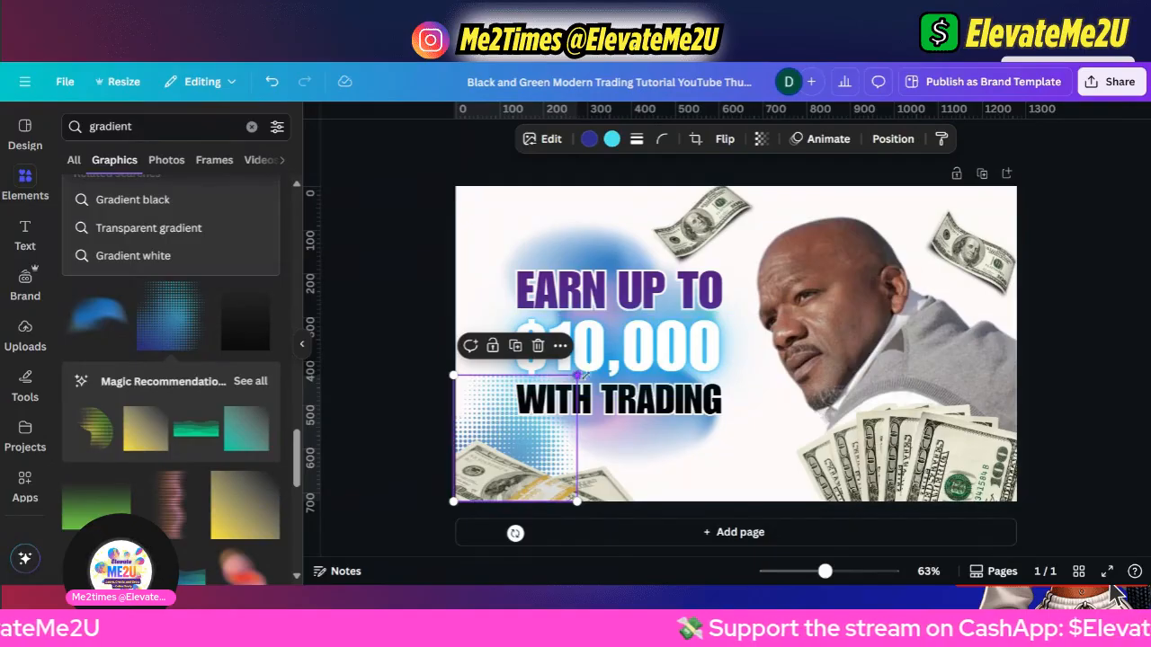
pyautogui.moveTo(584, 374); pyautogui.dragTo(955, 371)
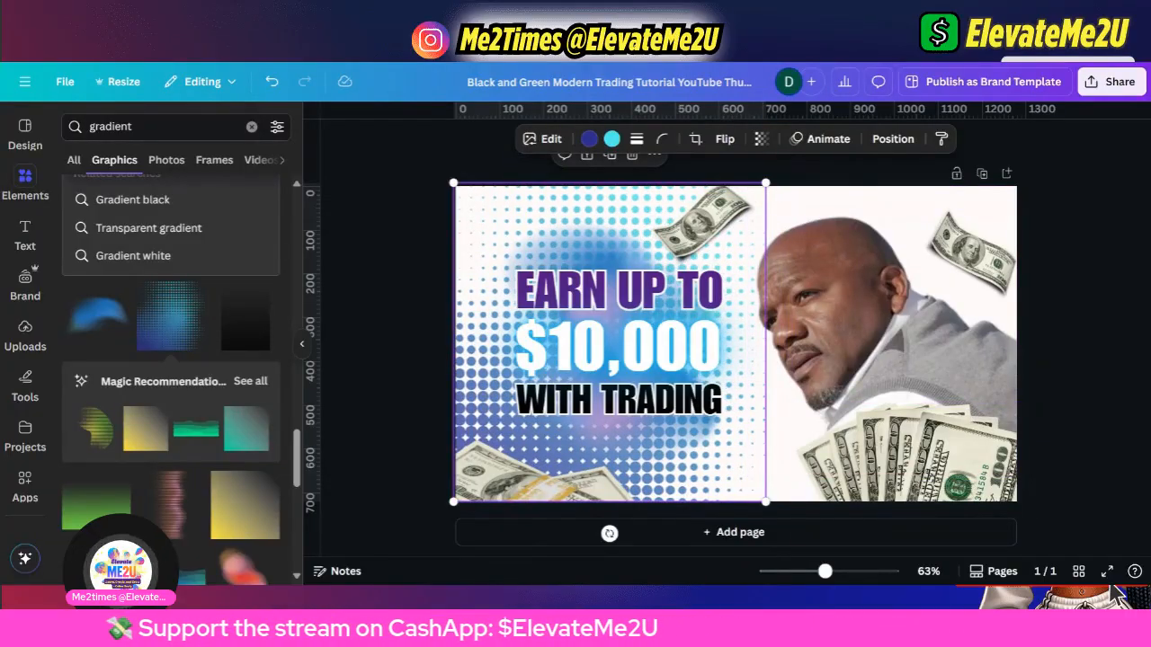
pyautogui.click(1087, 416)
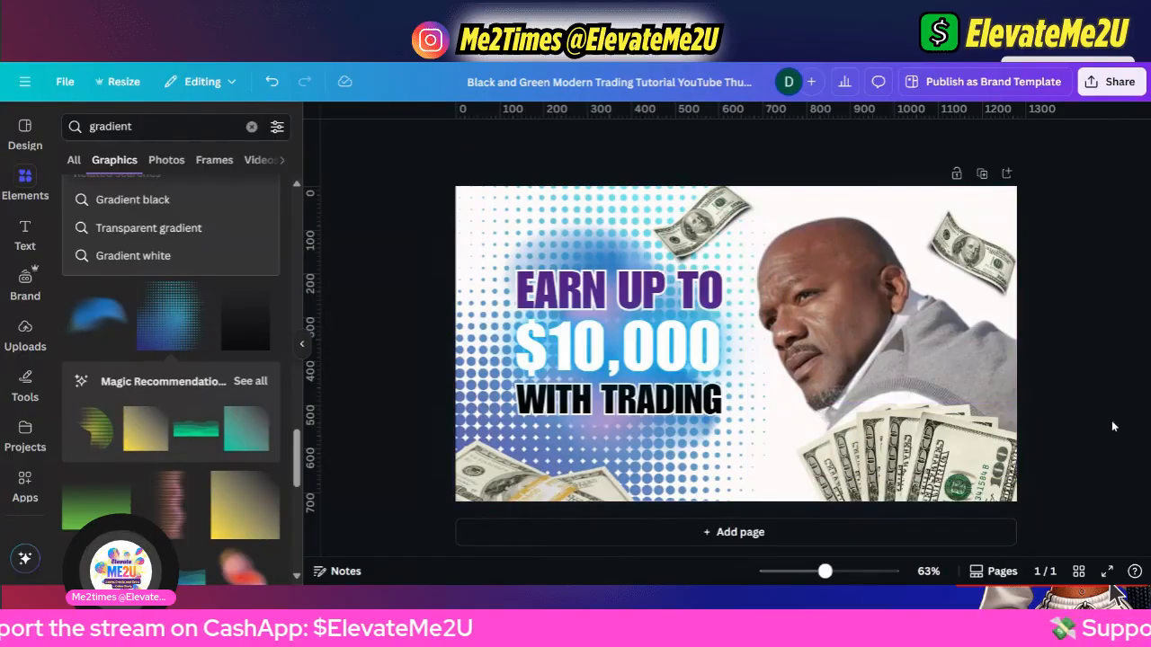
# Add a blank second page for working room, and enlarge the halftone graphic past page 1's edges to cover the whole thumbnail background.
pyautogui.click(486, 248)
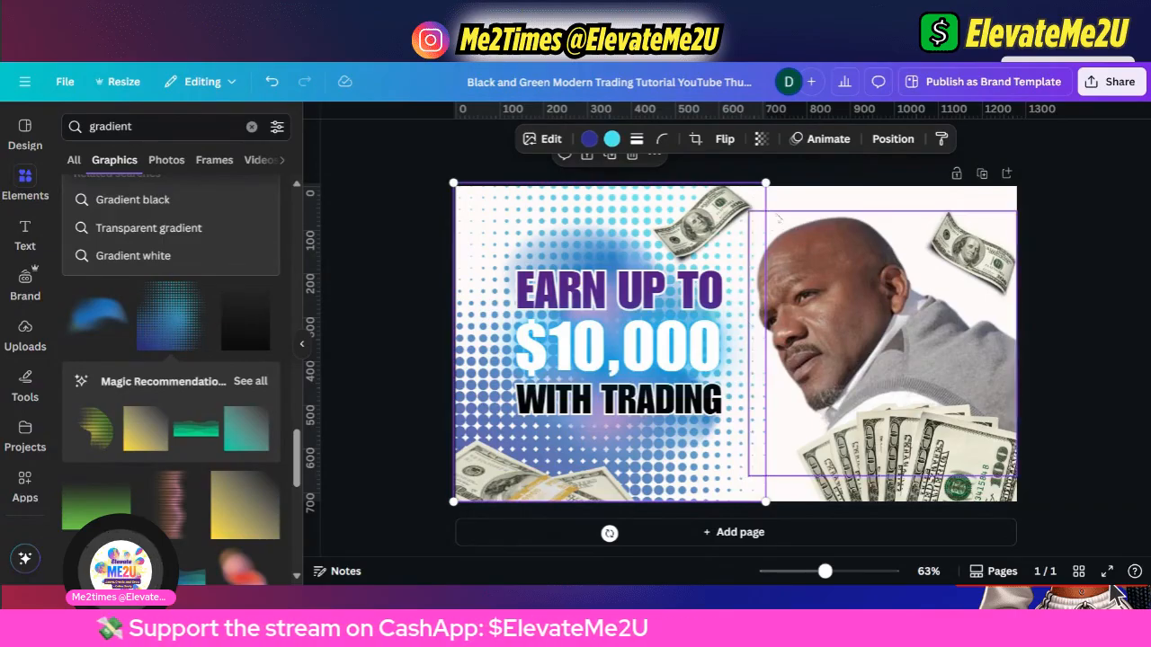
pyautogui.click(800, 545)
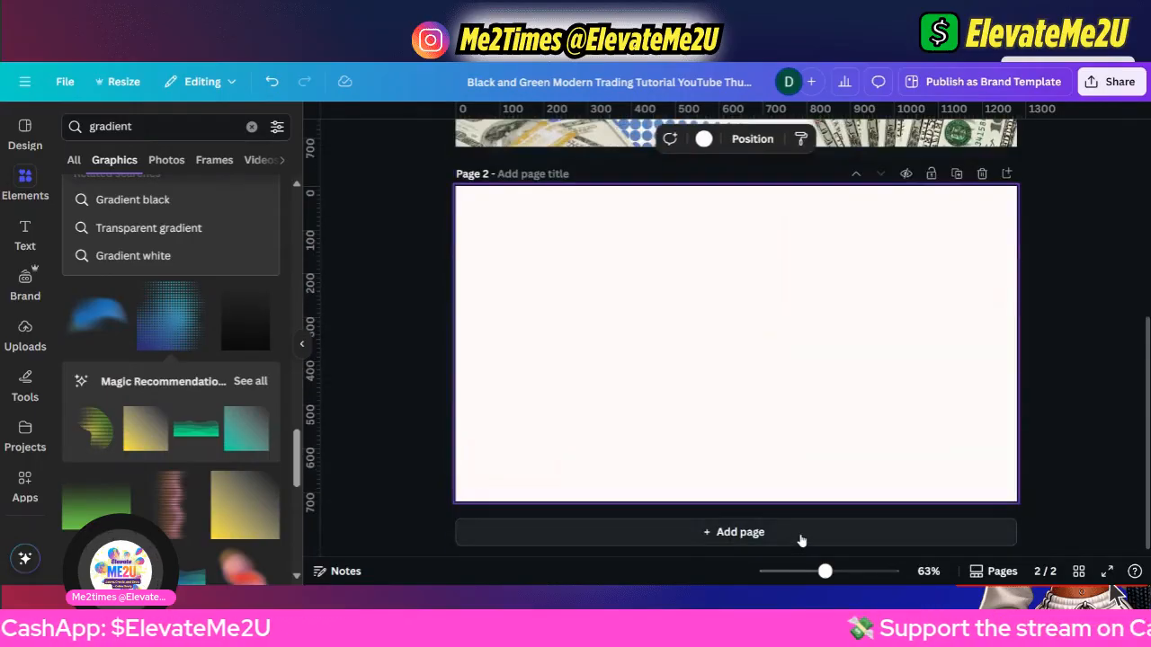
pyautogui.moveTo(825, 572); pyautogui.dragTo(797, 571)
pyautogui.click(683, 270)
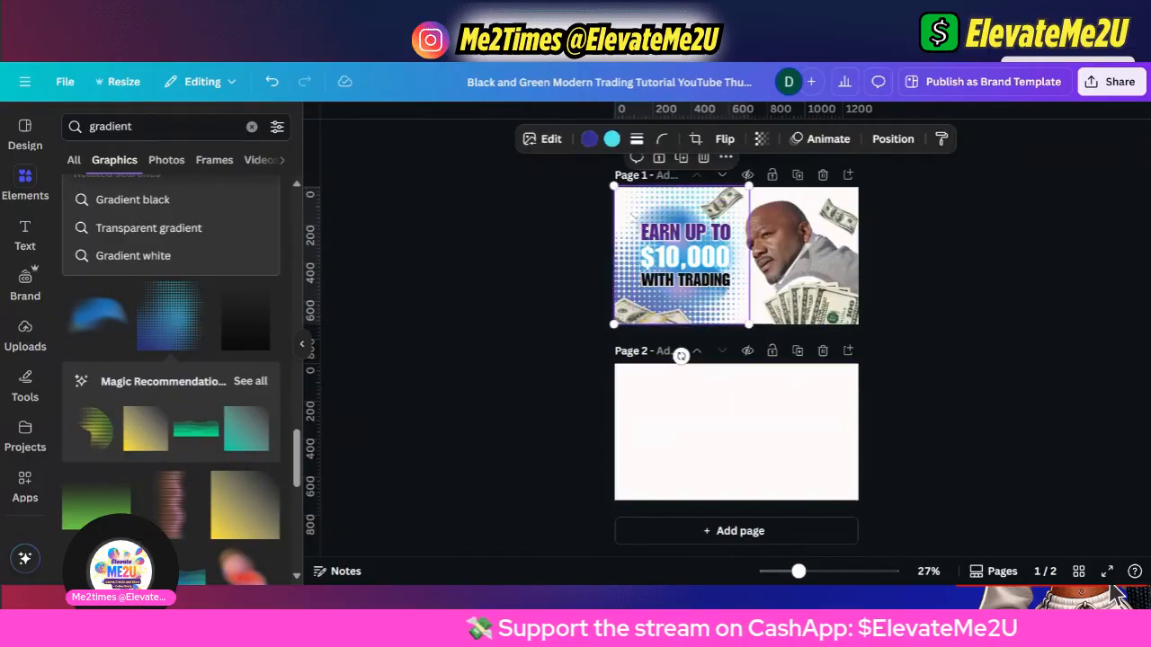
pyautogui.moveTo(751, 326); pyautogui.dragTo(970, 552)
pyautogui.moveTo(906, 503); pyautogui.dragTo(863, 501)
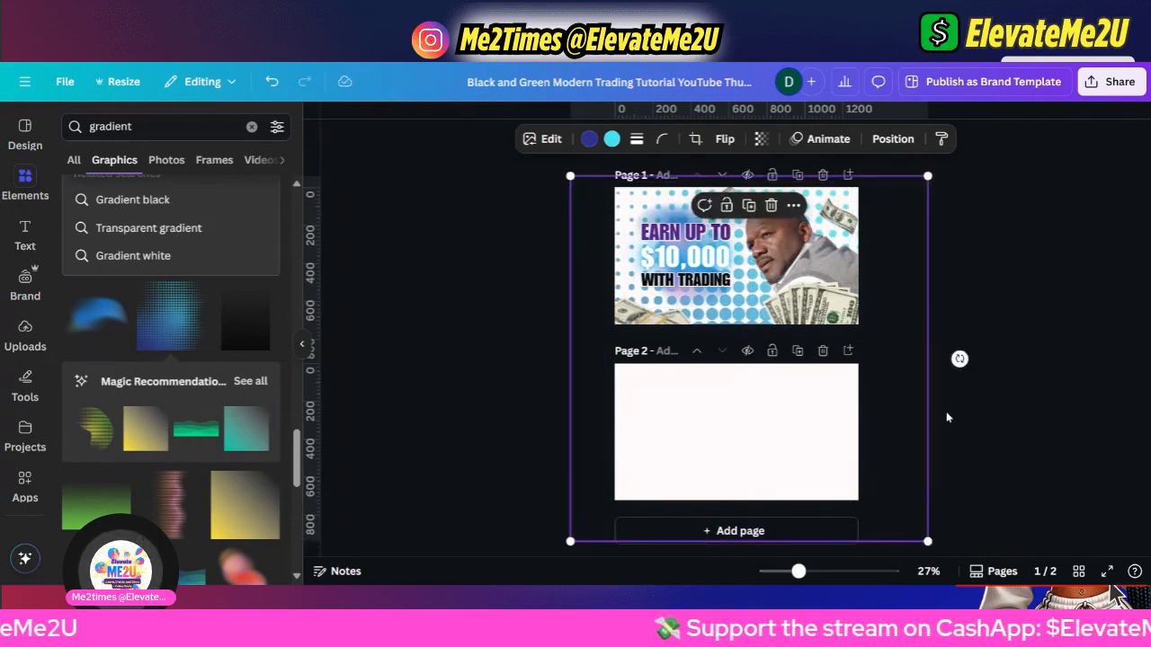
pyautogui.click(946, 411)
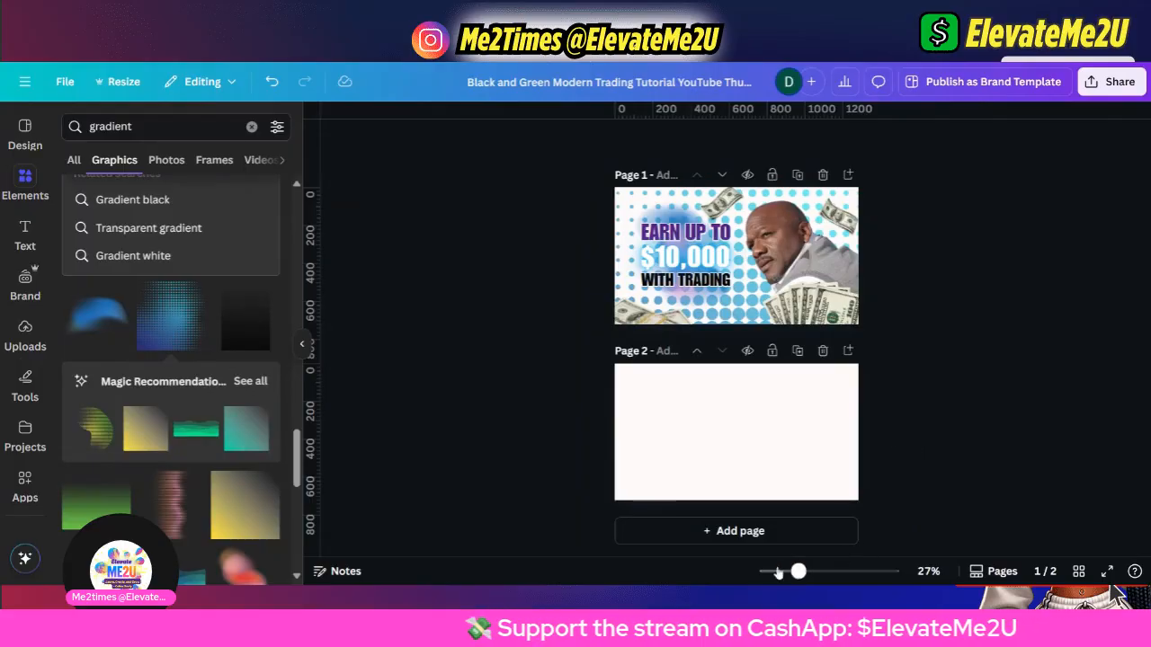
pyautogui.moveTo(798, 571); pyautogui.dragTo(819, 575)
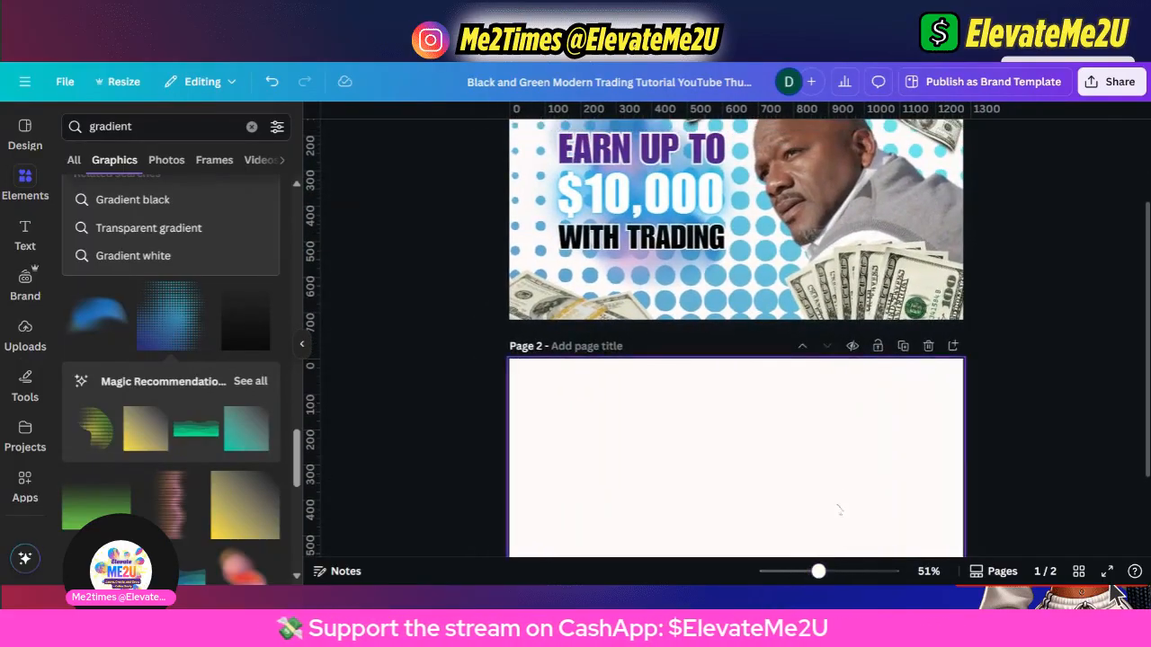
# Move the dollar bill in the upper-right corner up to page 1's edge, and shift the man's cutout slightly down.
pyautogui.scroll(3, 1002, 291)
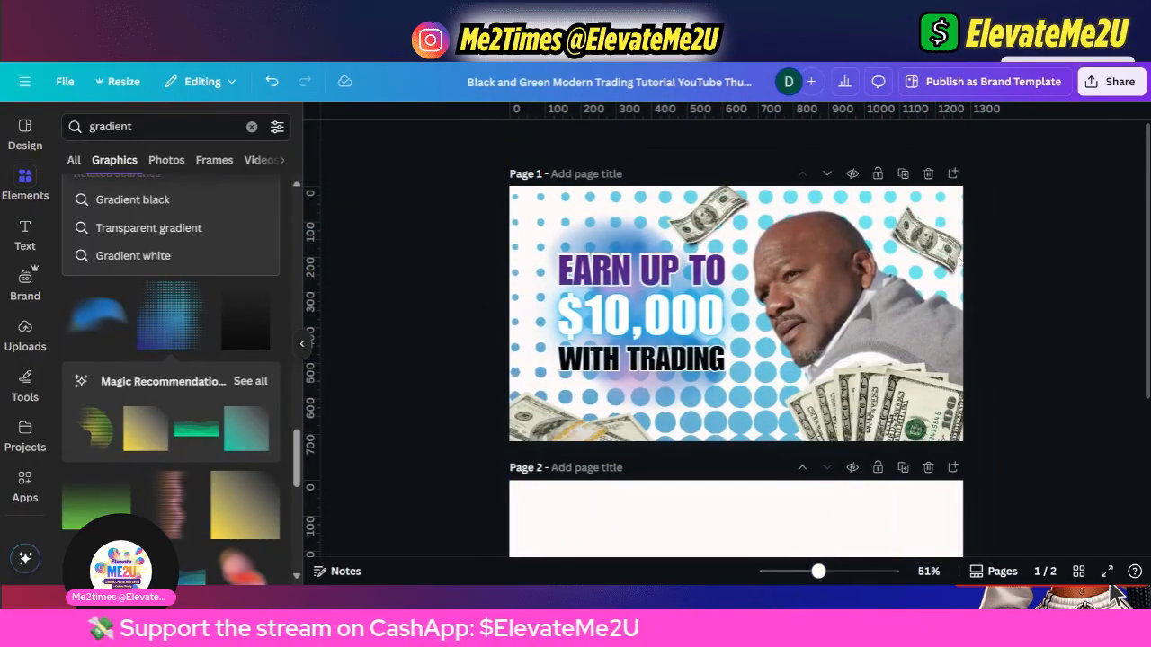
pyautogui.click(935, 251)
pyautogui.moveTo(855, 296)
pyautogui.mouseDown()
pyautogui.moveTo(871, 294)
pyautogui.moveTo(855, 303)
pyautogui.mouseUp()
pyautogui.click(987, 313)
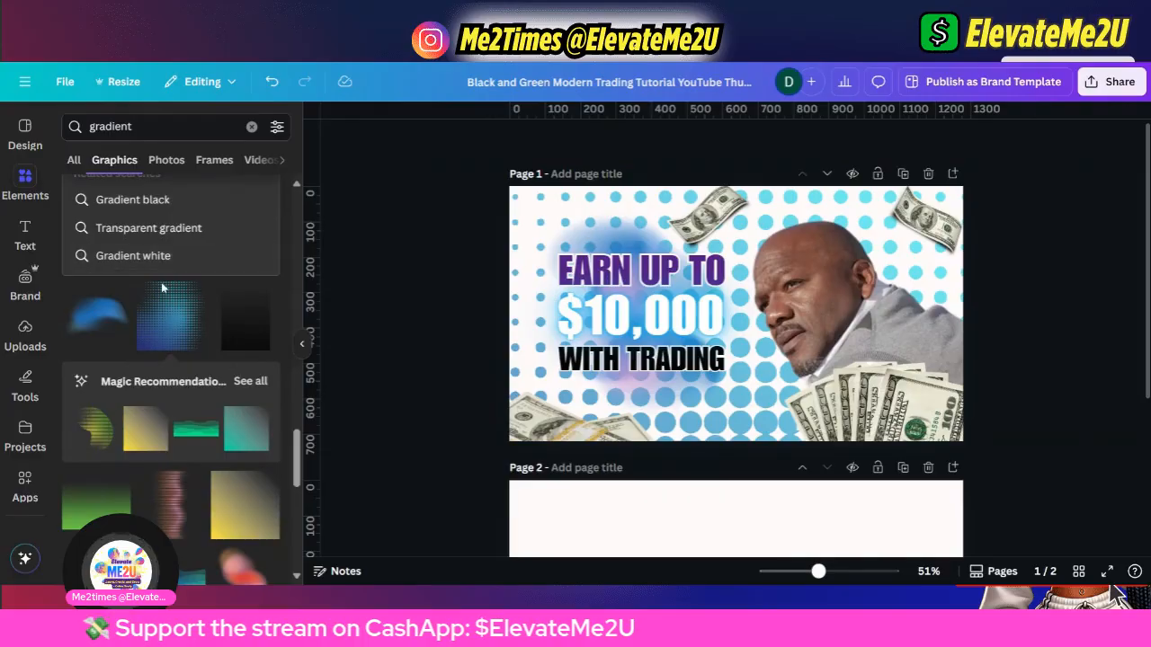
# Try shuffled color variations of the Neon Pop and Cheery Cake Pops brand palettes on page 1.
pyautogui.click(22, 284)
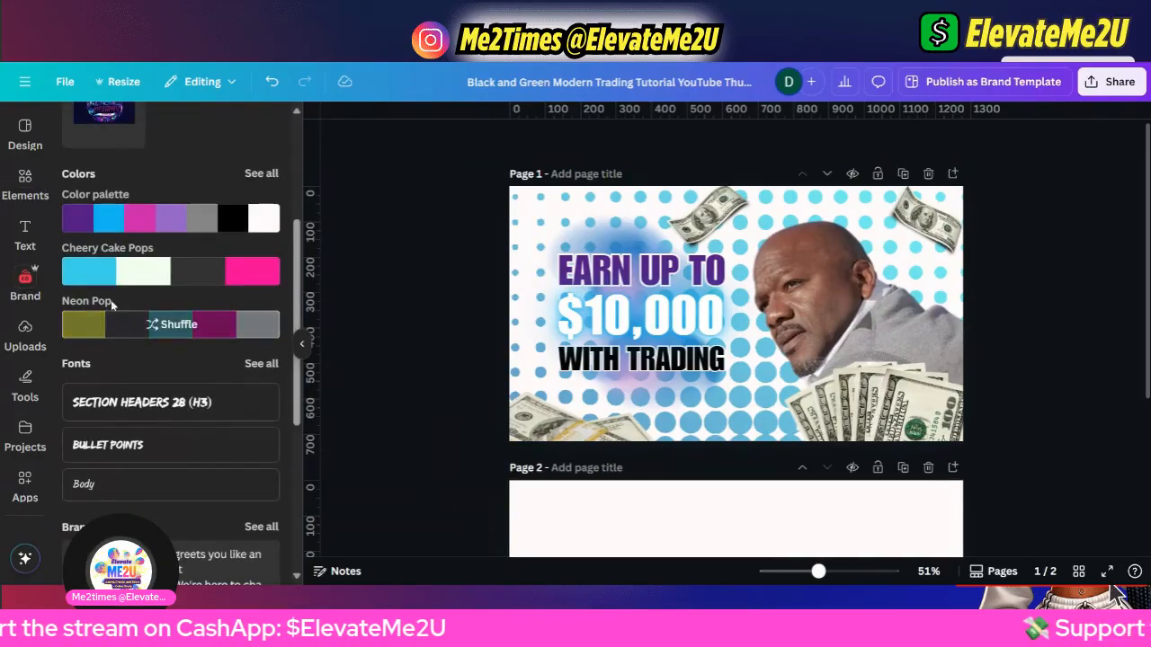
pyautogui.click(169, 327)
pyautogui.click(171, 327)
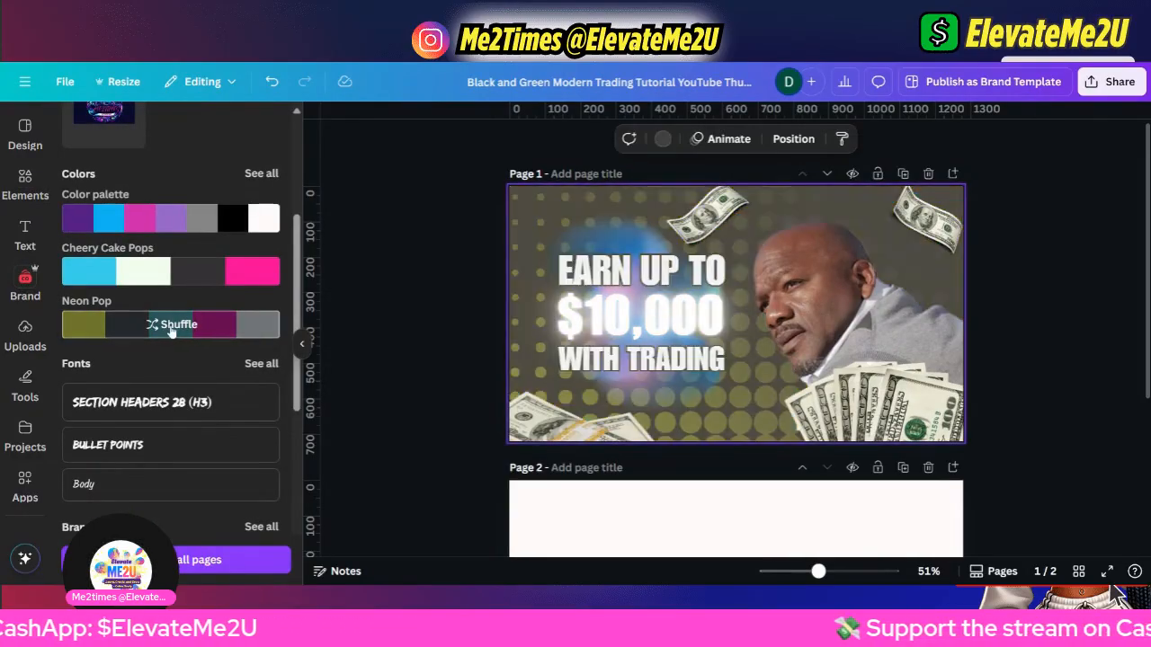
pyautogui.click(171, 327)
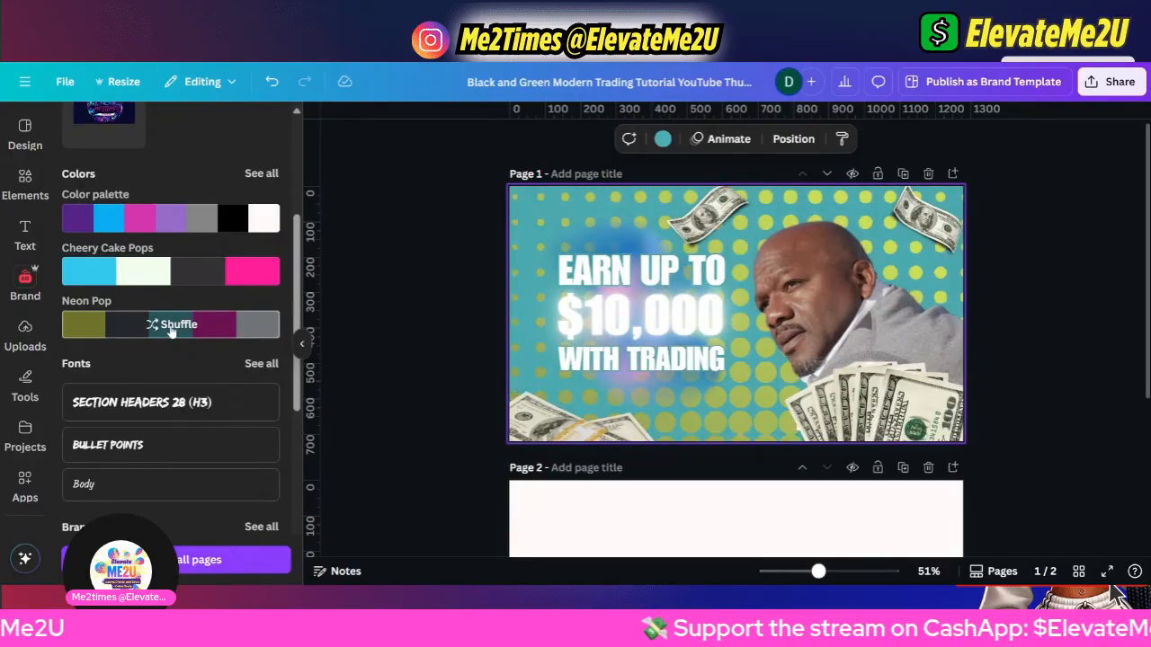
pyautogui.click(171, 329)
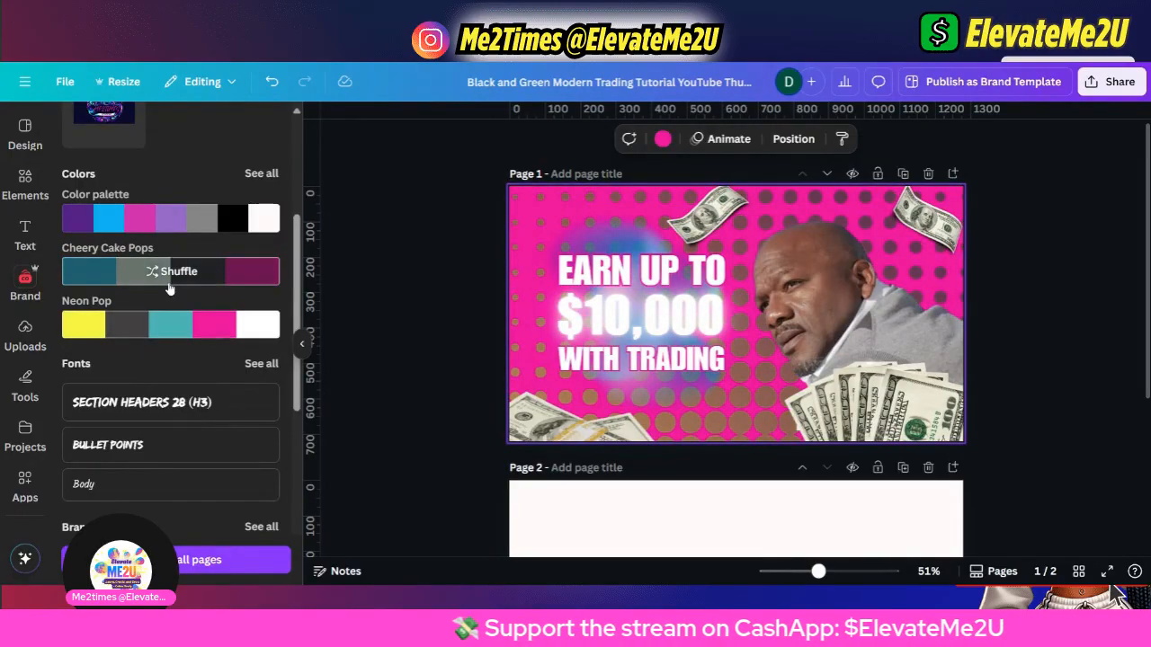
pyautogui.click(170, 286)
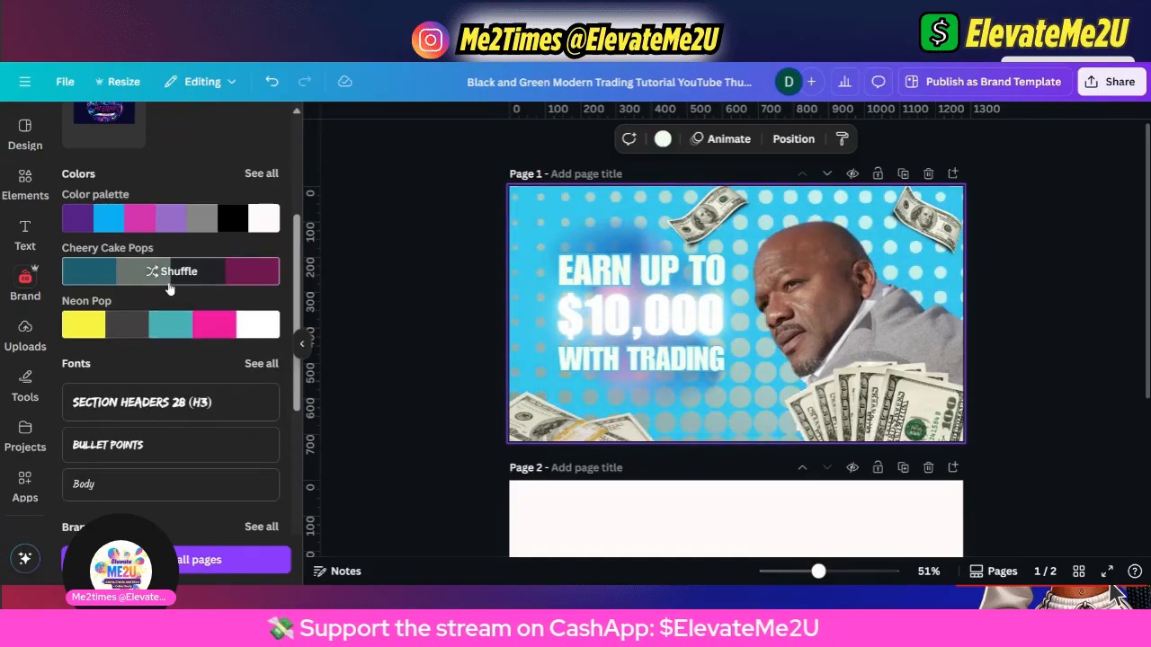
pyautogui.click(169, 286)
# Shuffle the main brand color palette on page 1 to a pink background with dark purple halftone dots.
pyautogui.click(168, 227)
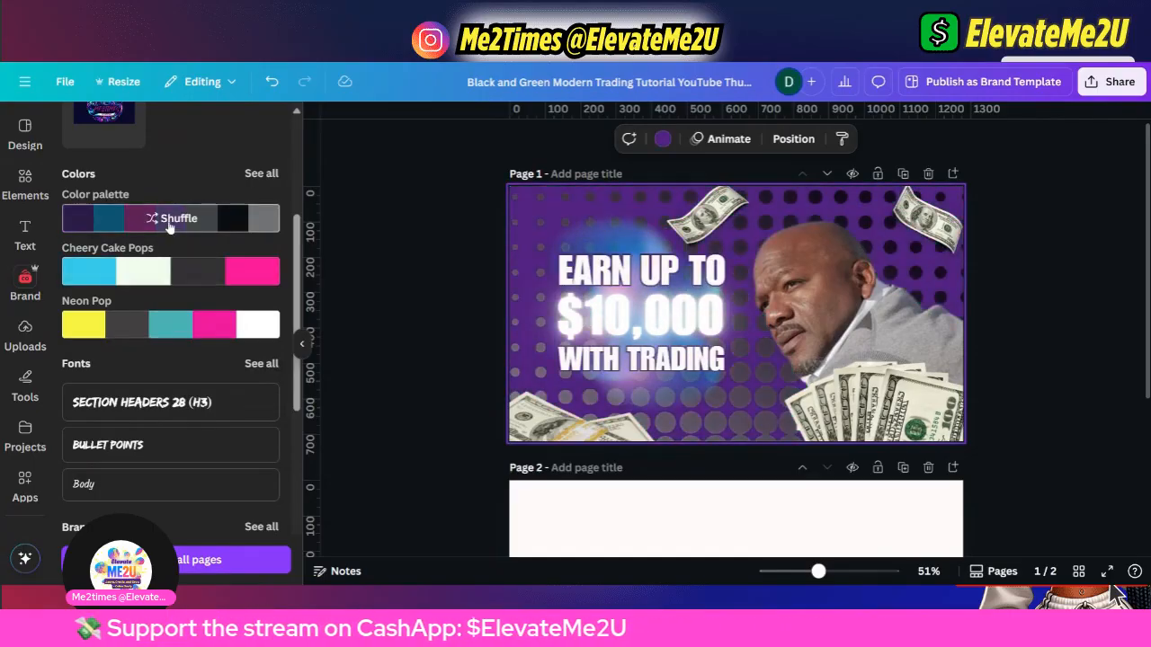
pyautogui.click(168, 227)
pyautogui.click(190, 223)
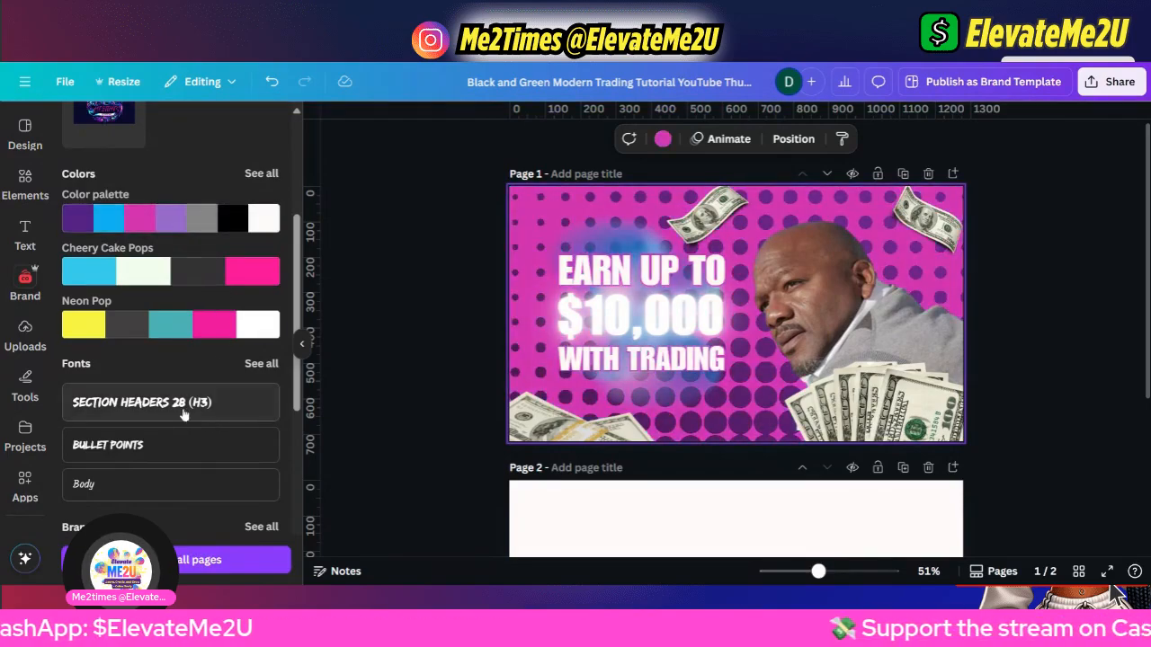
# Examine the full list of brand palettes, the brand assets, and the available design style combinations and color palettes.
pyautogui.click(277, 173)
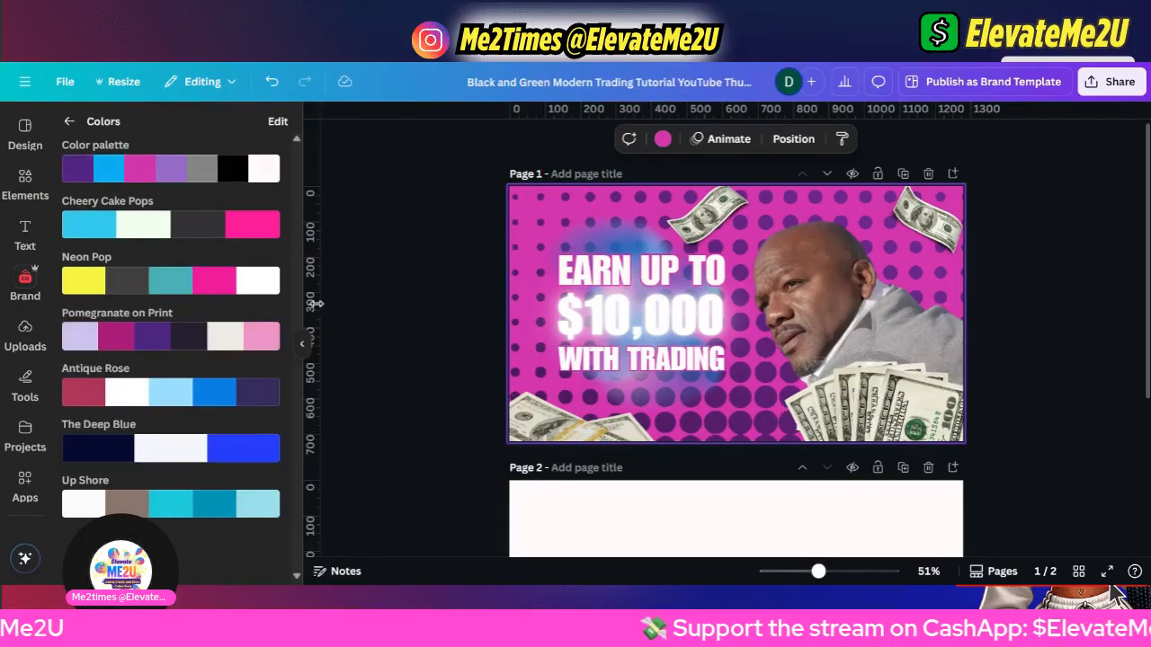
pyautogui.click(69, 121)
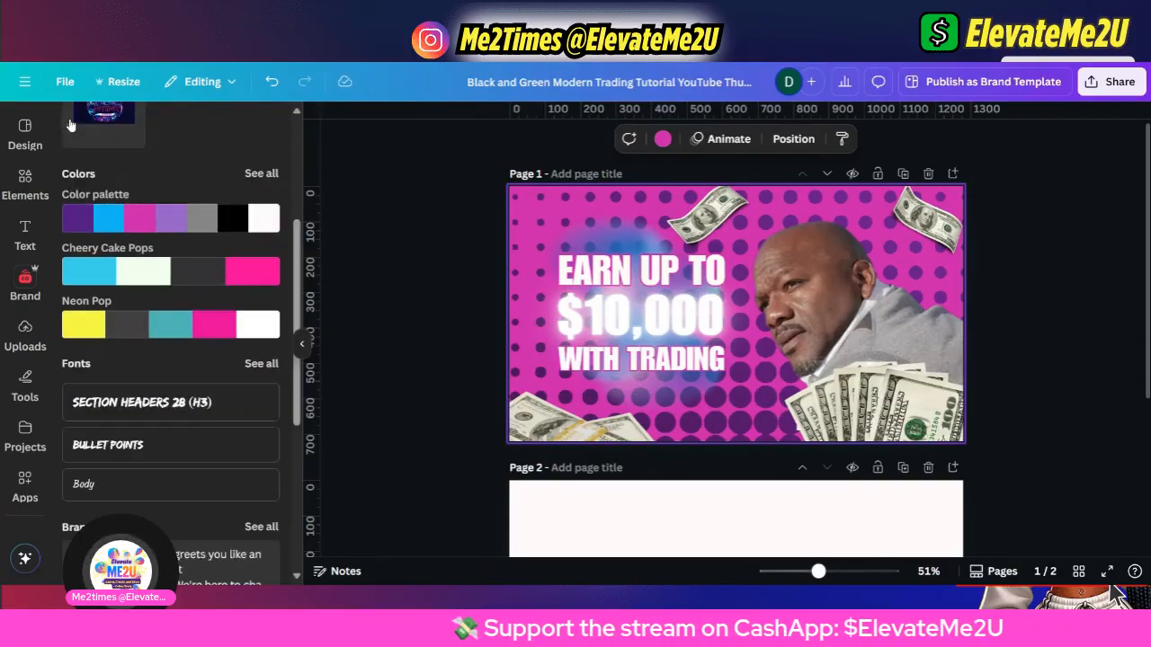
pyautogui.scroll(3, 232, 194)
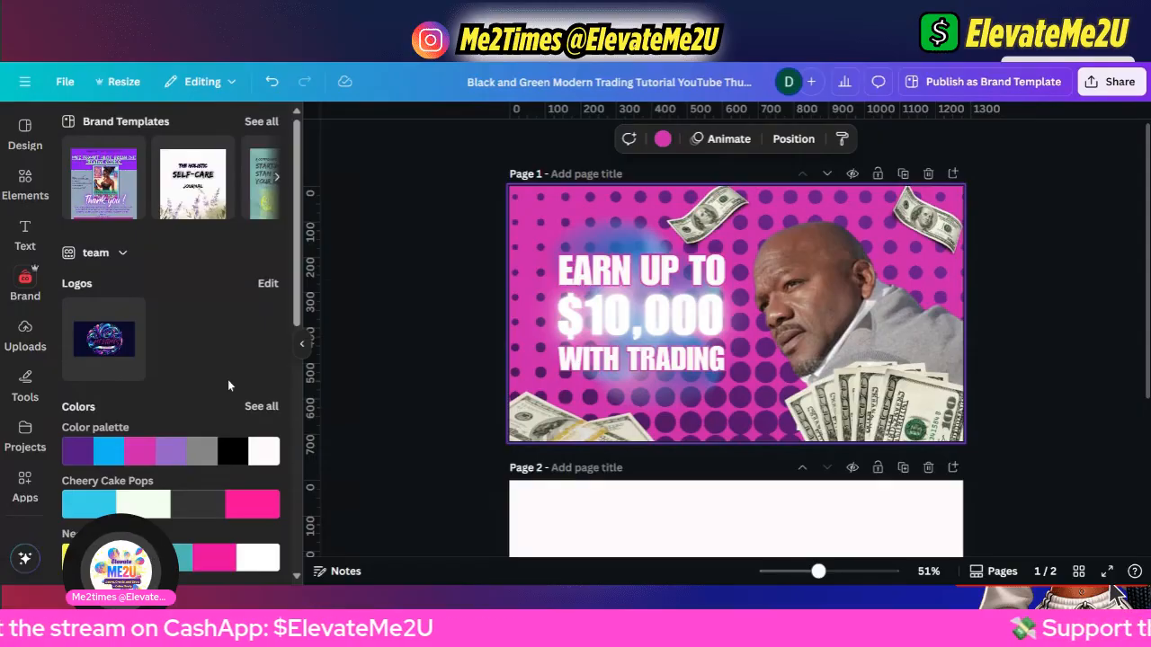
pyautogui.click(25, 133)
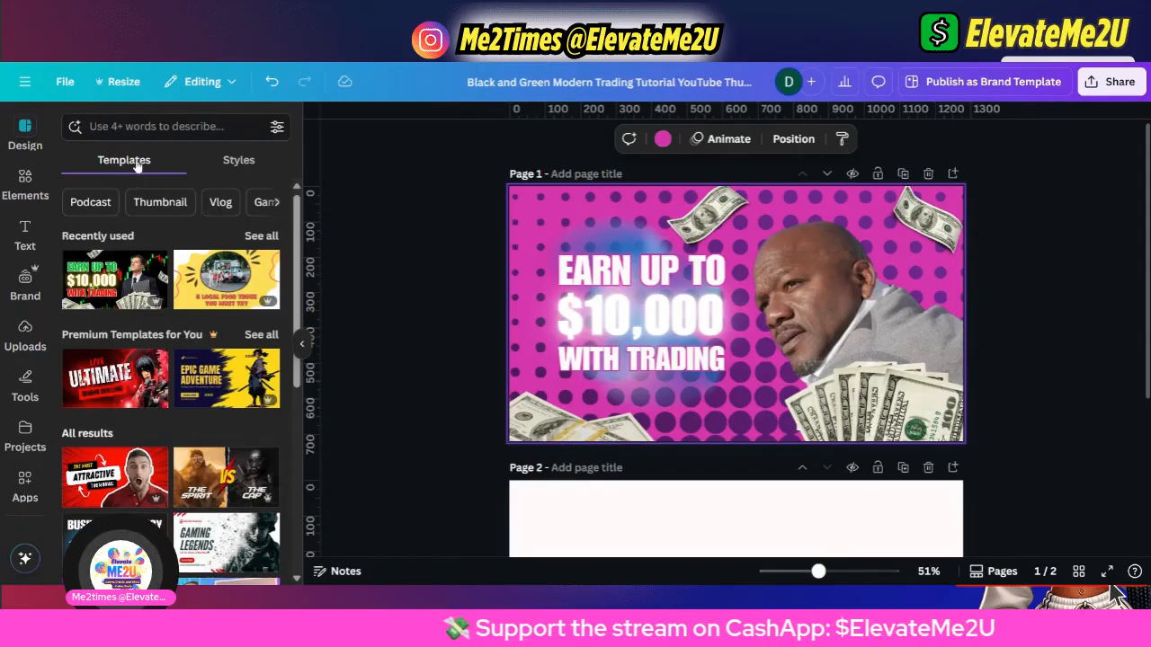
pyautogui.click(239, 162)
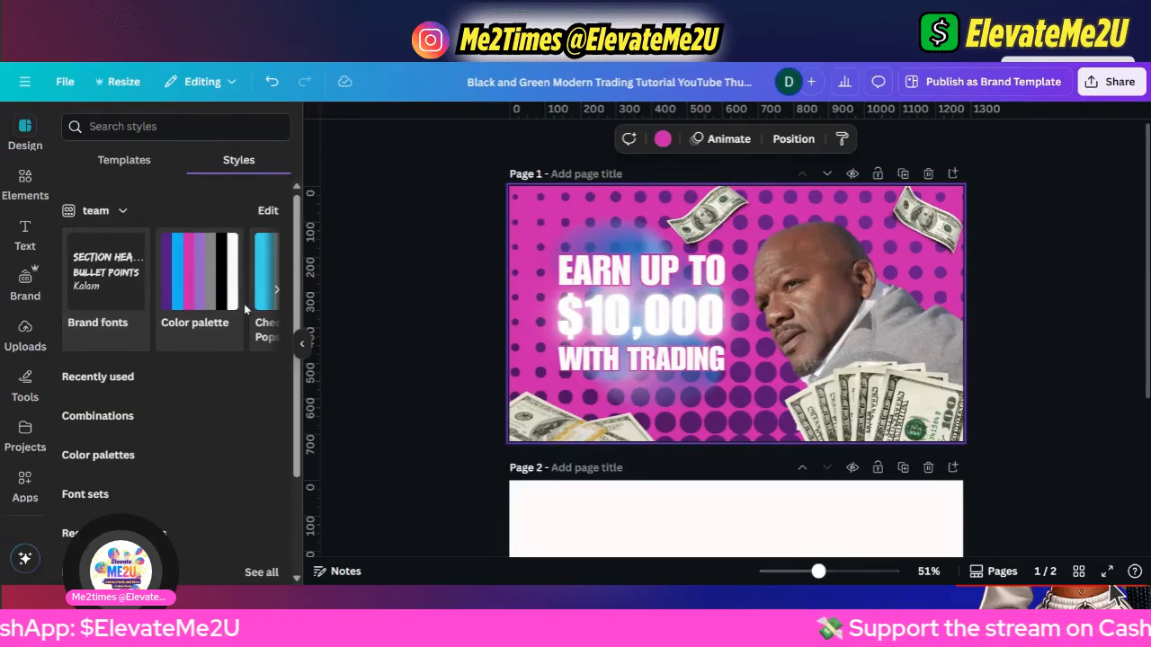
pyautogui.scroll(-5, 239, 317)
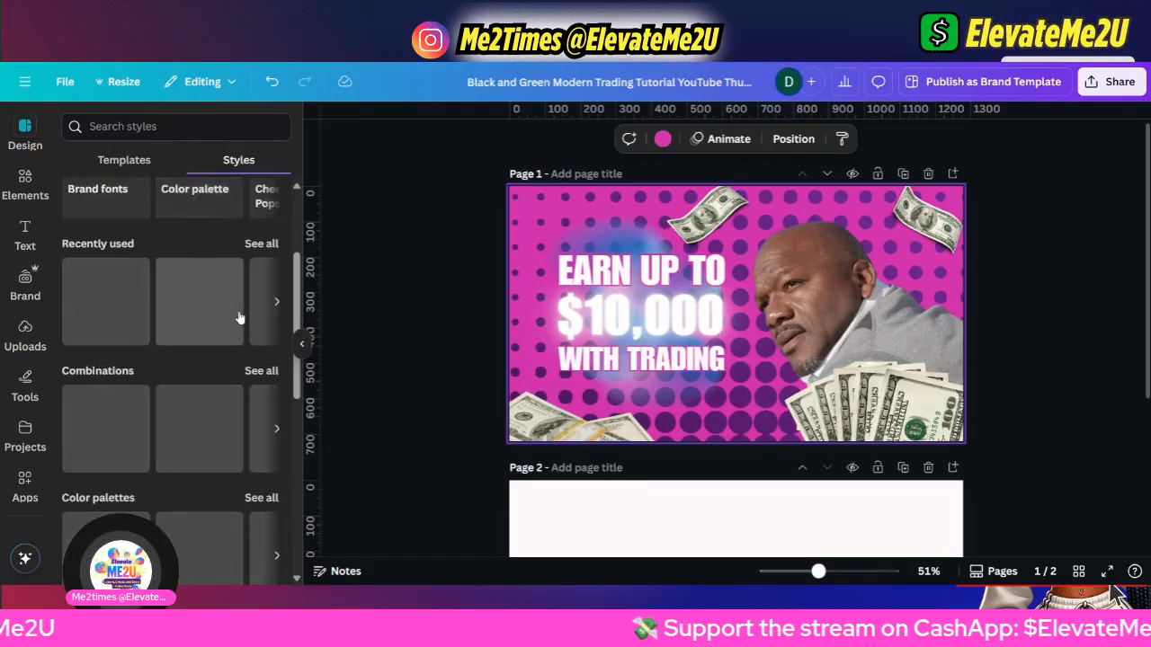
pyautogui.scroll(1, 240, 316)
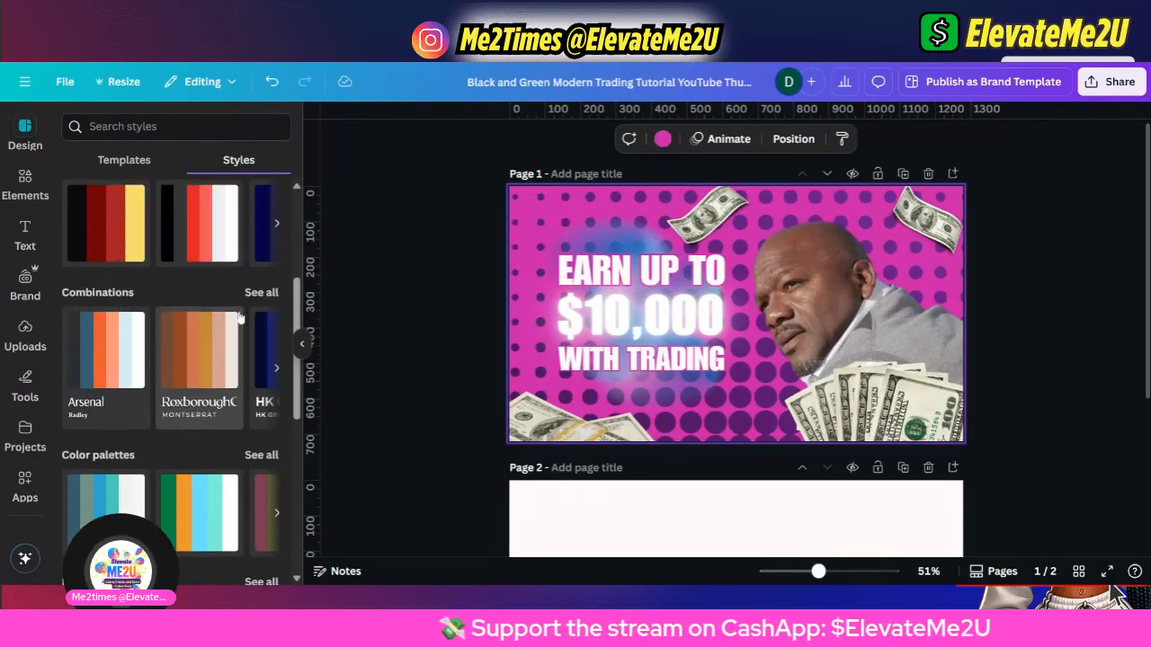
pyautogui.scroll(1, 153, 400)
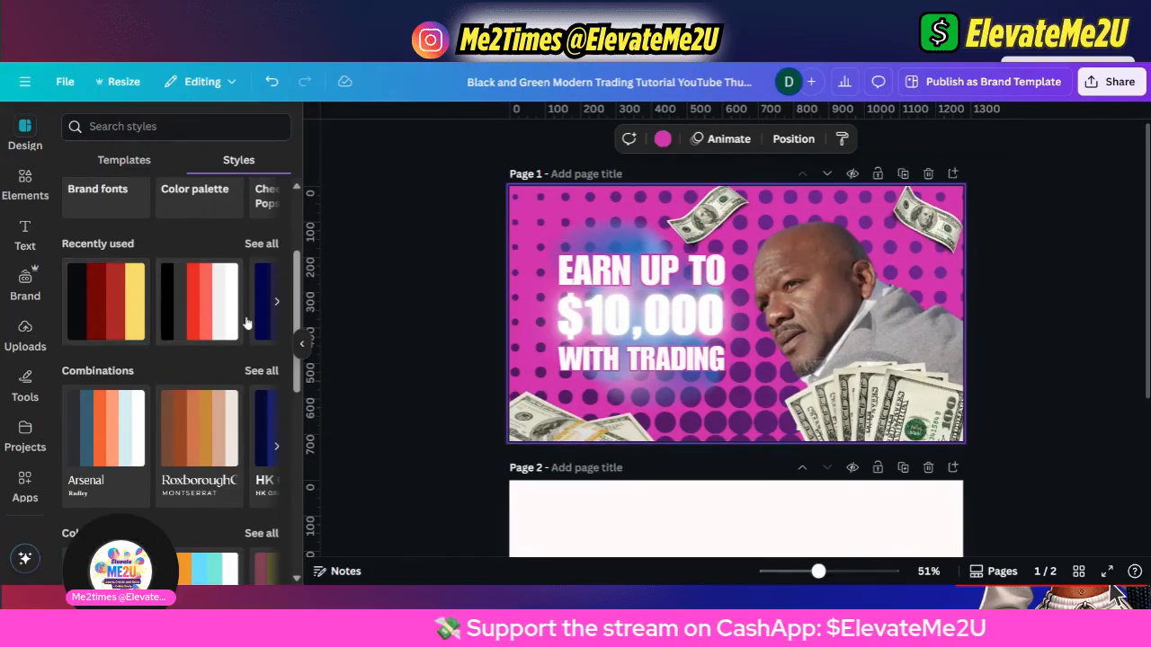
pyautogui.scroll(-3, 246, 322)
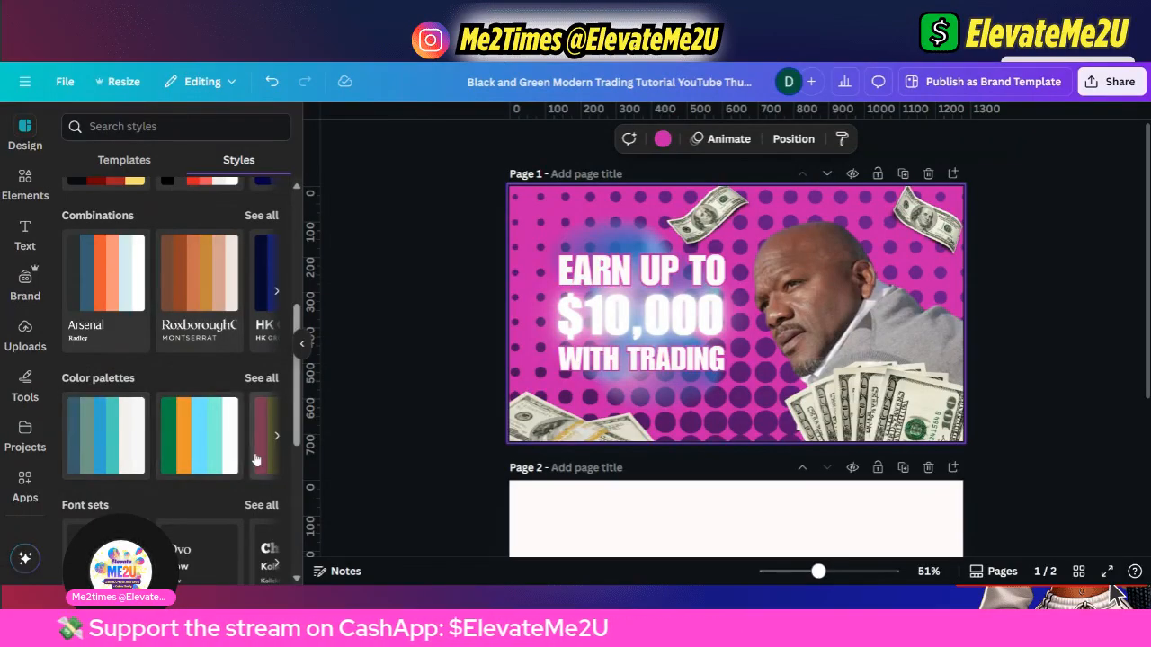
pyautogui.scroll(1, 257, 441)
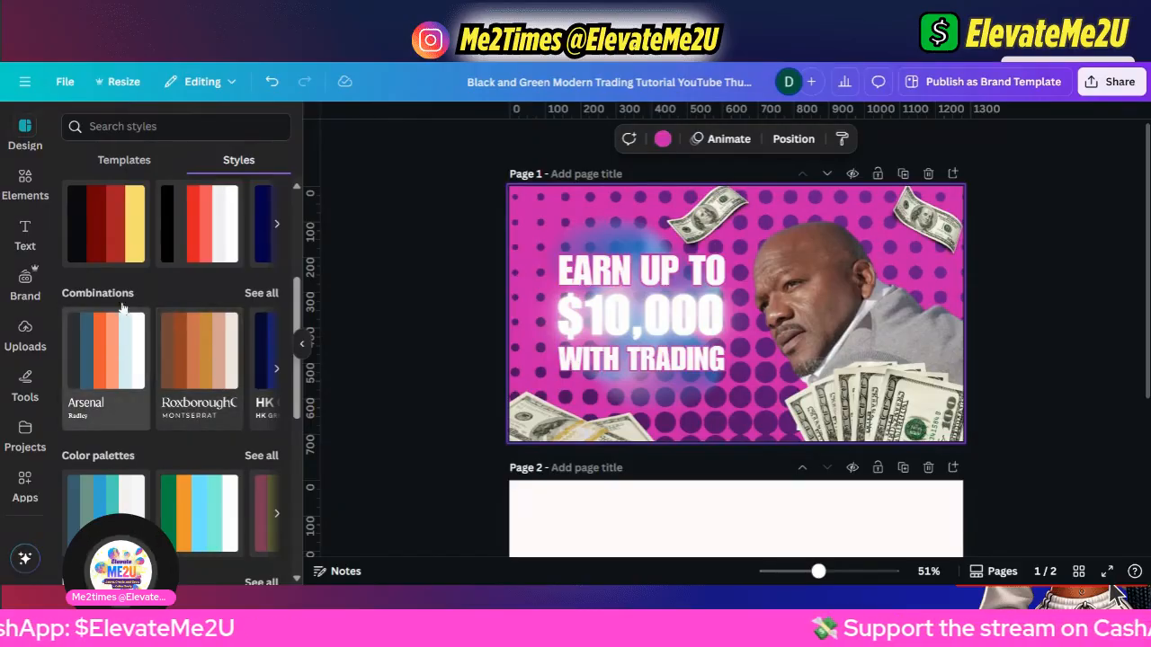
# Try the Barlow Thin and Aileron Regular style combination on page 1, check the headline's font, and undo the change.
pyautogui.click(258, 296)
pyautogui.scroll(-5, 258, 308)
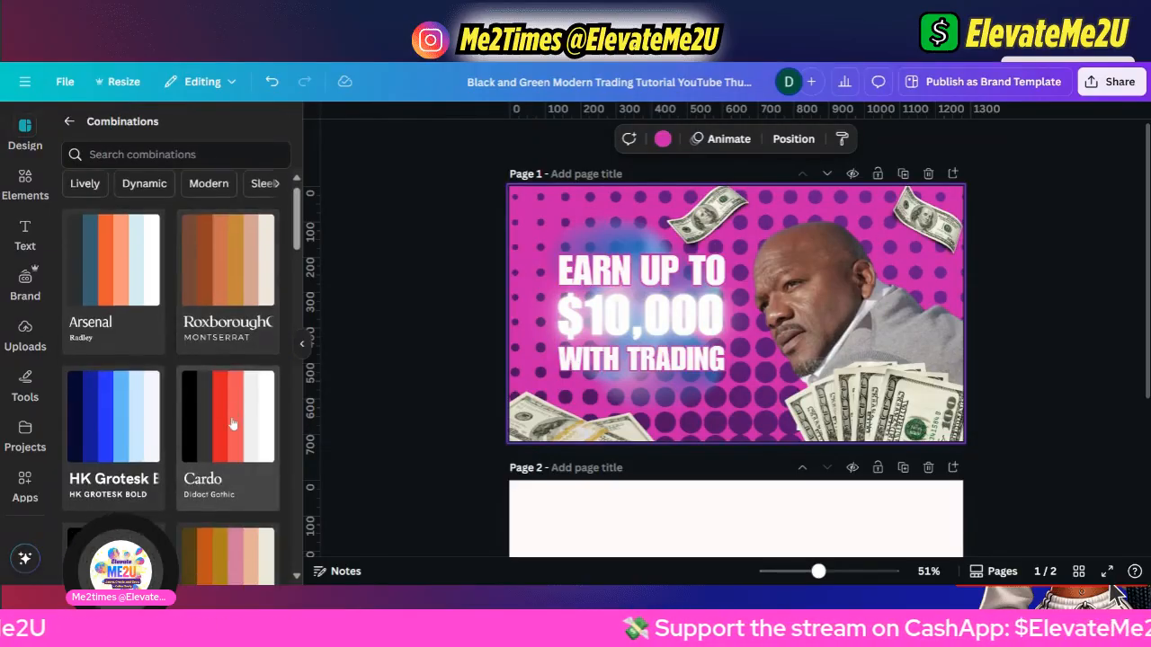
pyautogui.scroll(-12, 216, 407)
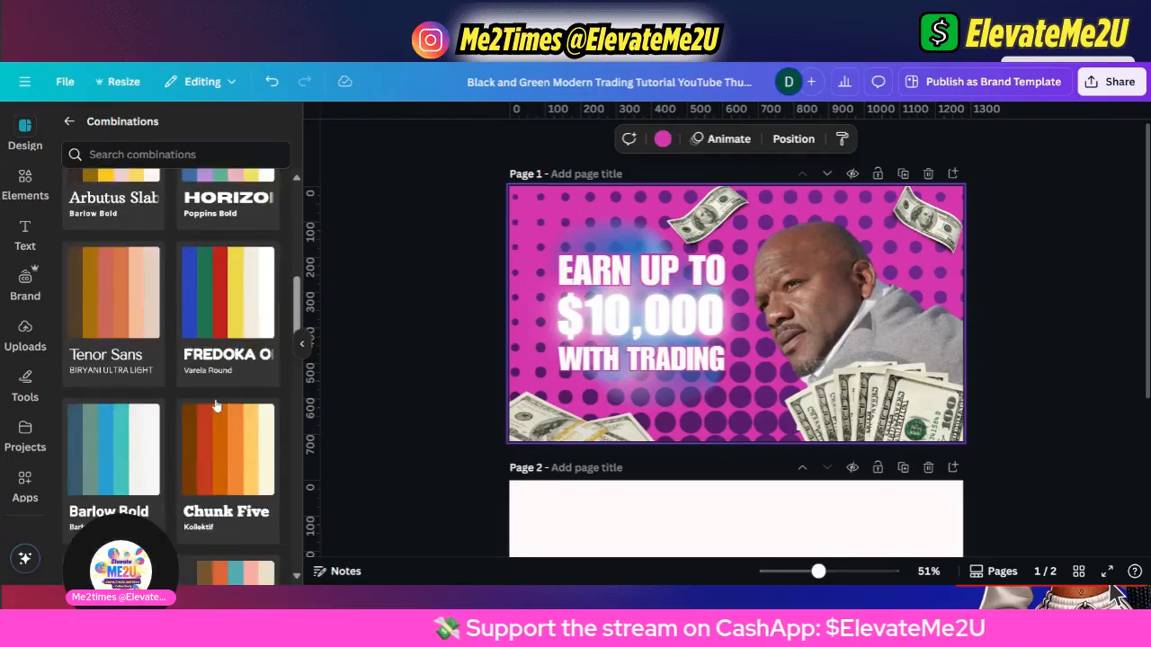
pyautogui.scroll(-15, 216, 406)
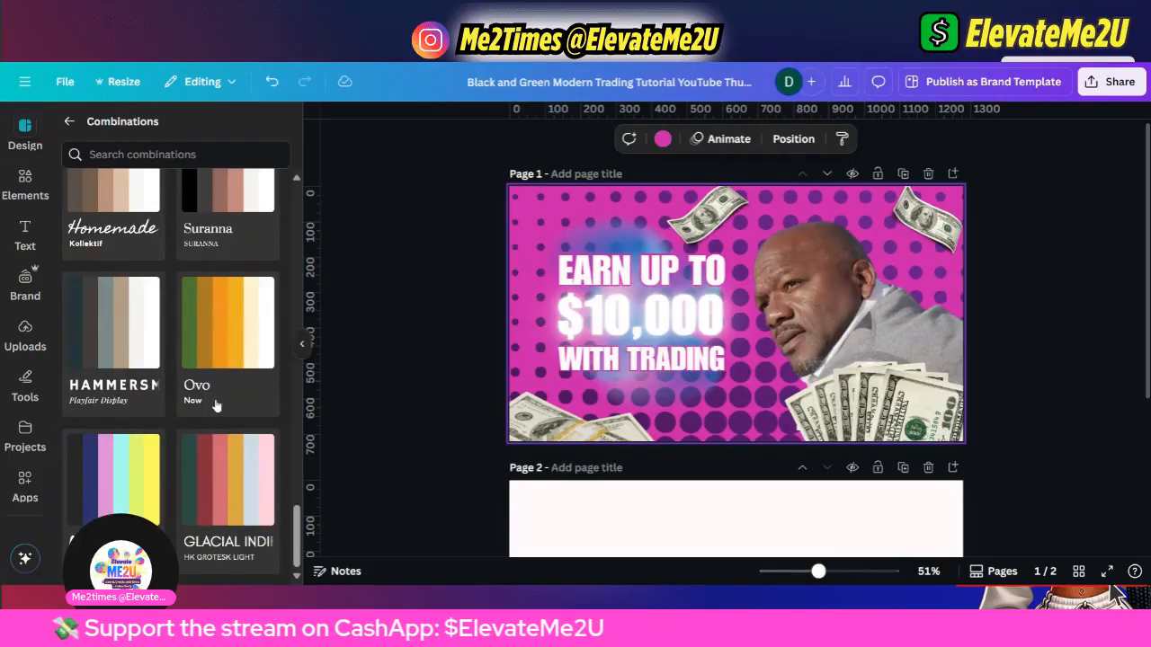
pyautogui.scroll(4, 216, 406)
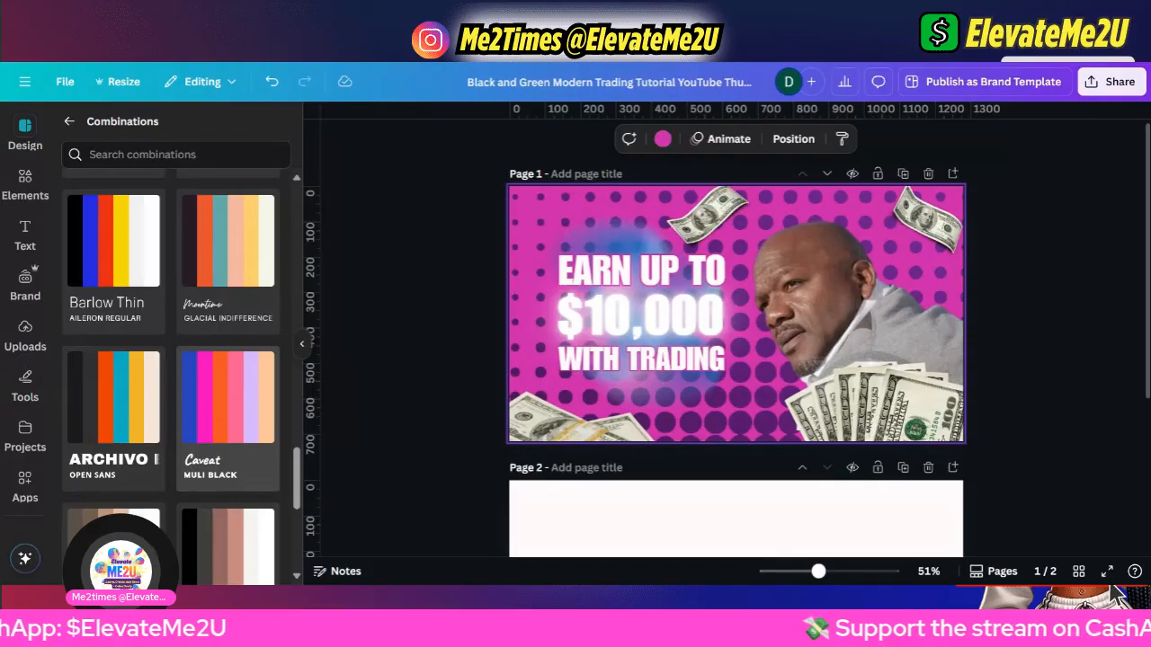
pyautogui.scroll(1, 216, 406)
pyautogui.scroll(3, 215, 407)
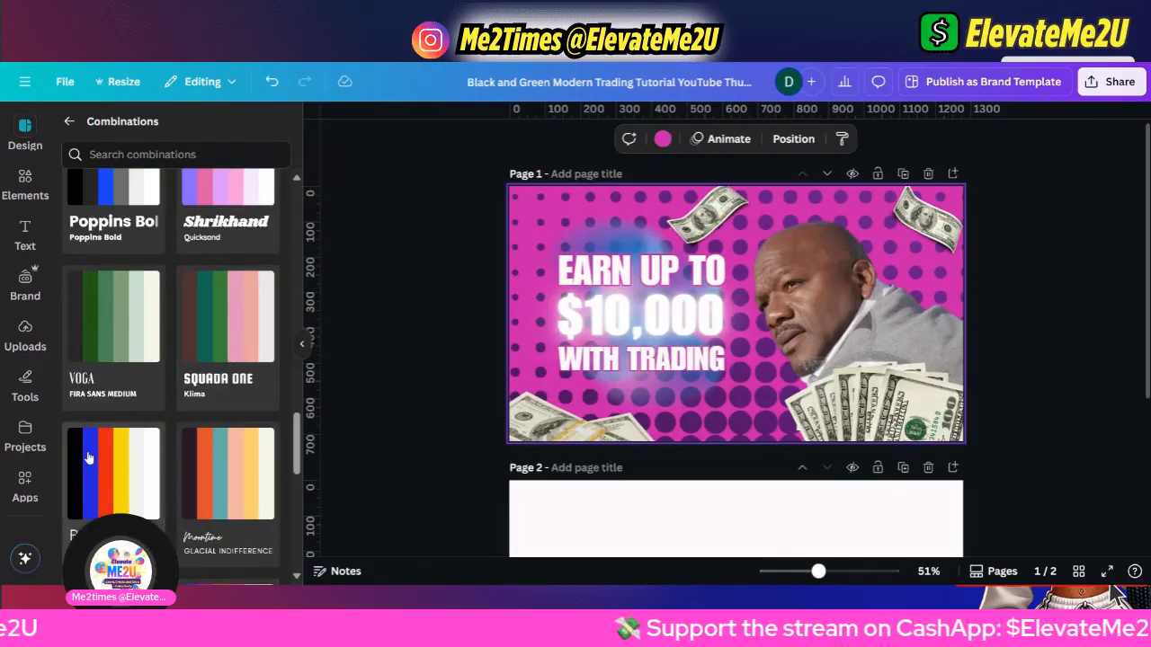
pyautogui.click(112, 472)
pyautogui.click(33, 482)
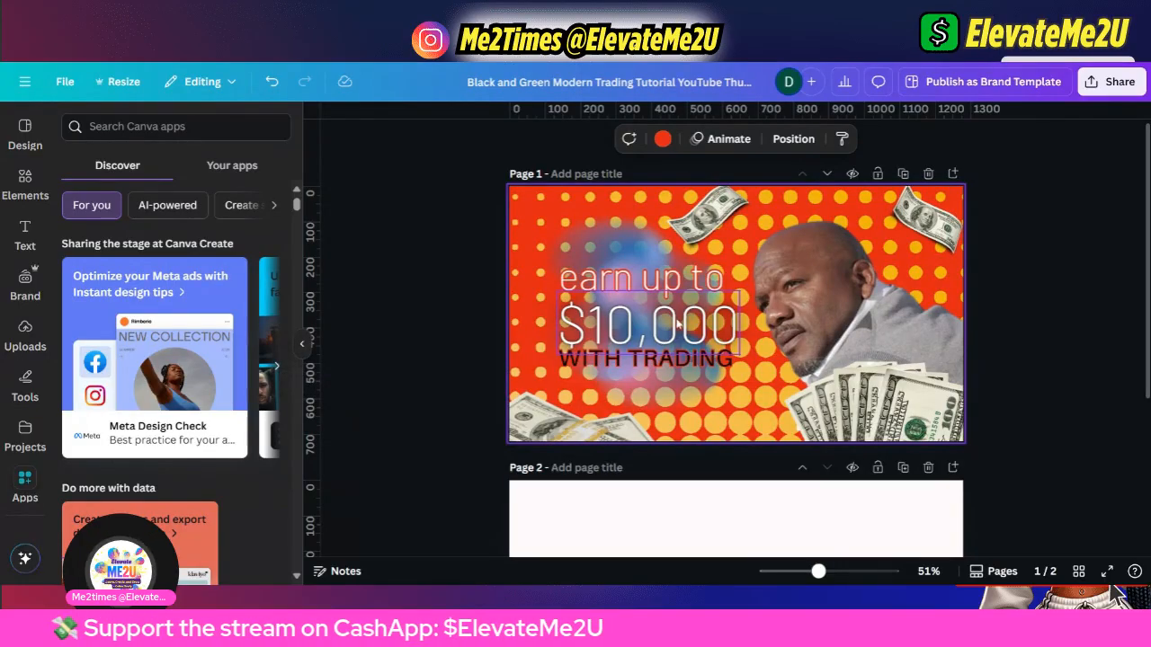
pyautogui.click(683, 286)
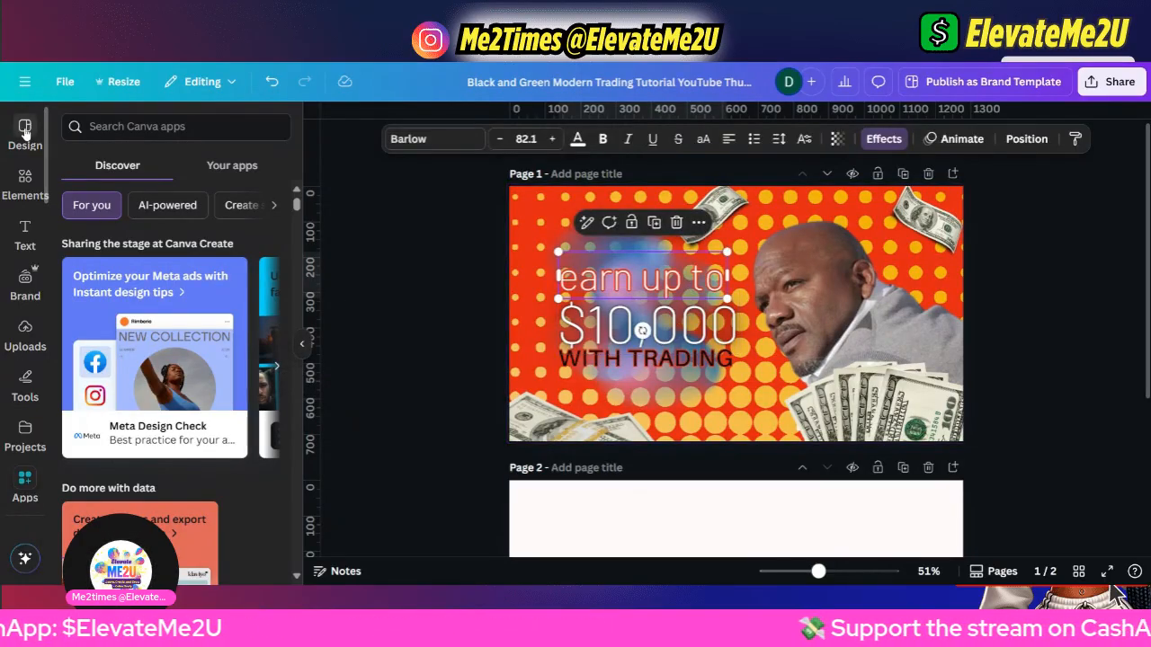
pyautogui.hotkey('ctrl', 'z')
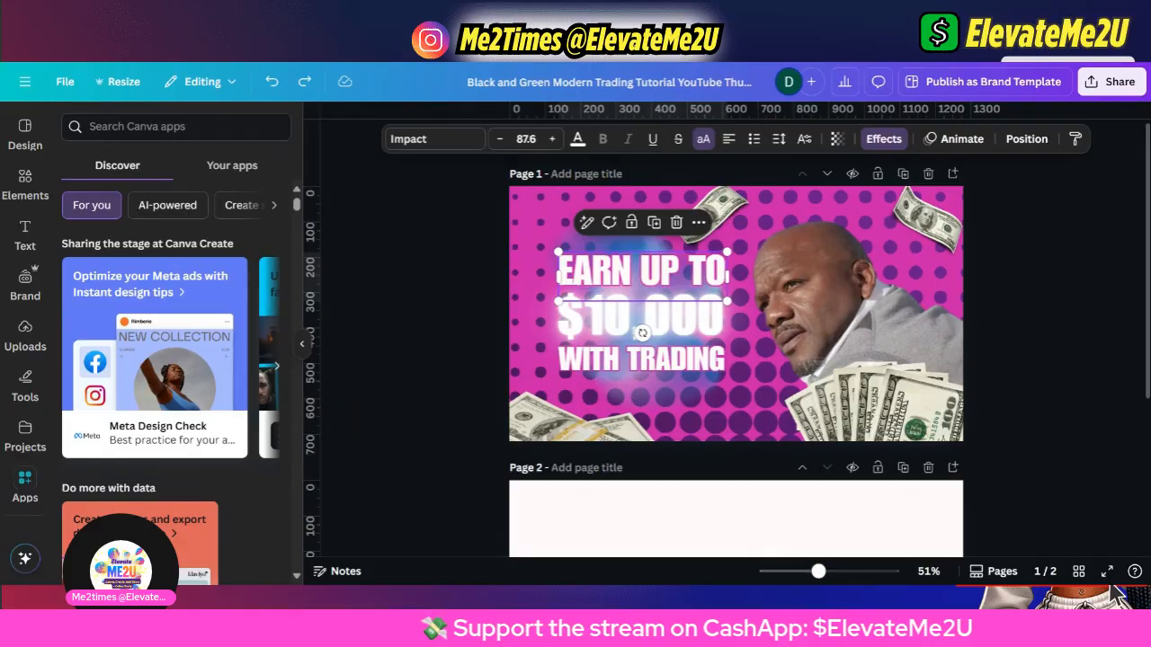
# Filter the style combinations by Creative and apply the Barlow Thin and Aileron Regular combination to page 1.
pyautogui.click(26, 131)
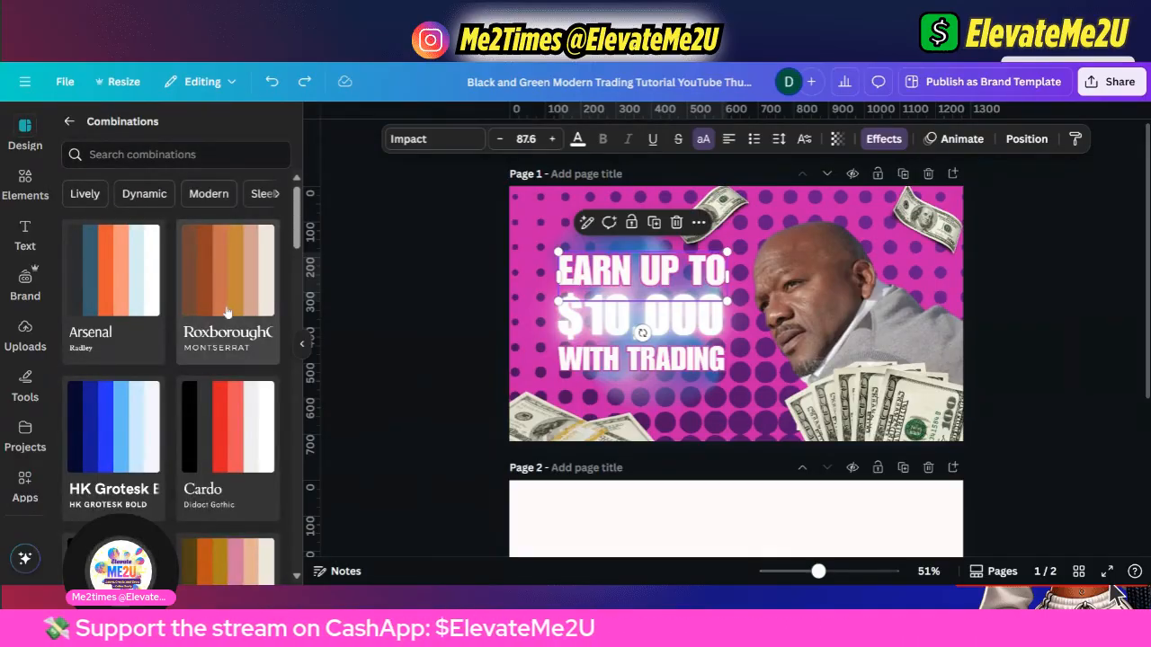
pyautogui.scroll(-2, 226, 311)
pyautogui.scroll(3, 226, 311)
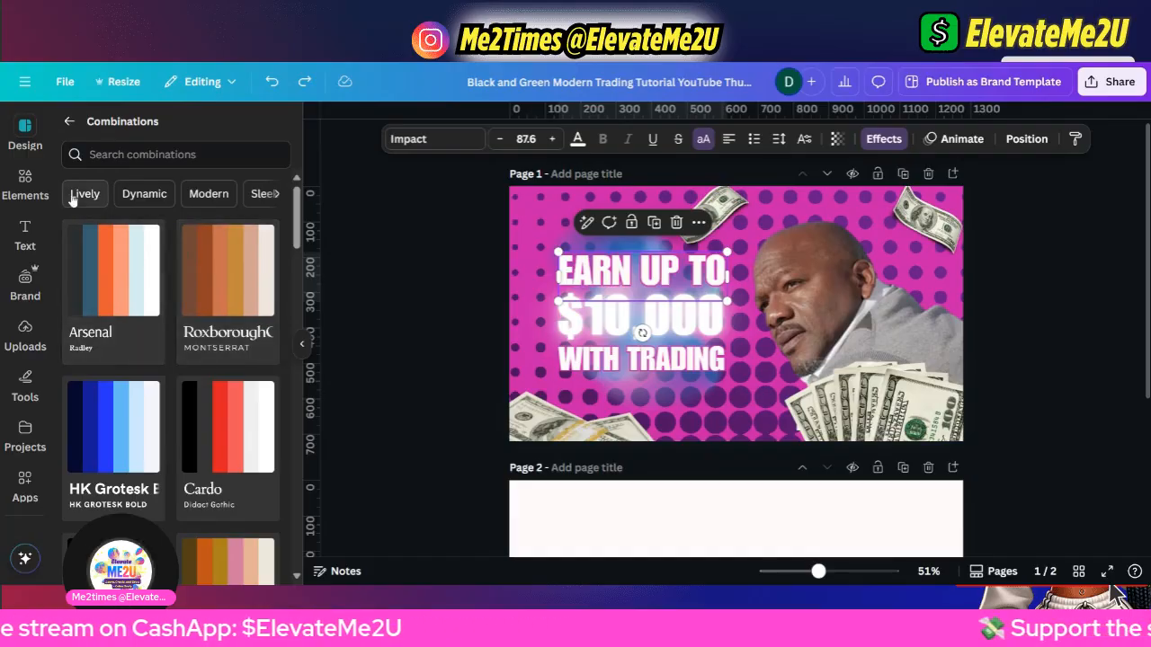
pyautogui.click(278, 196)
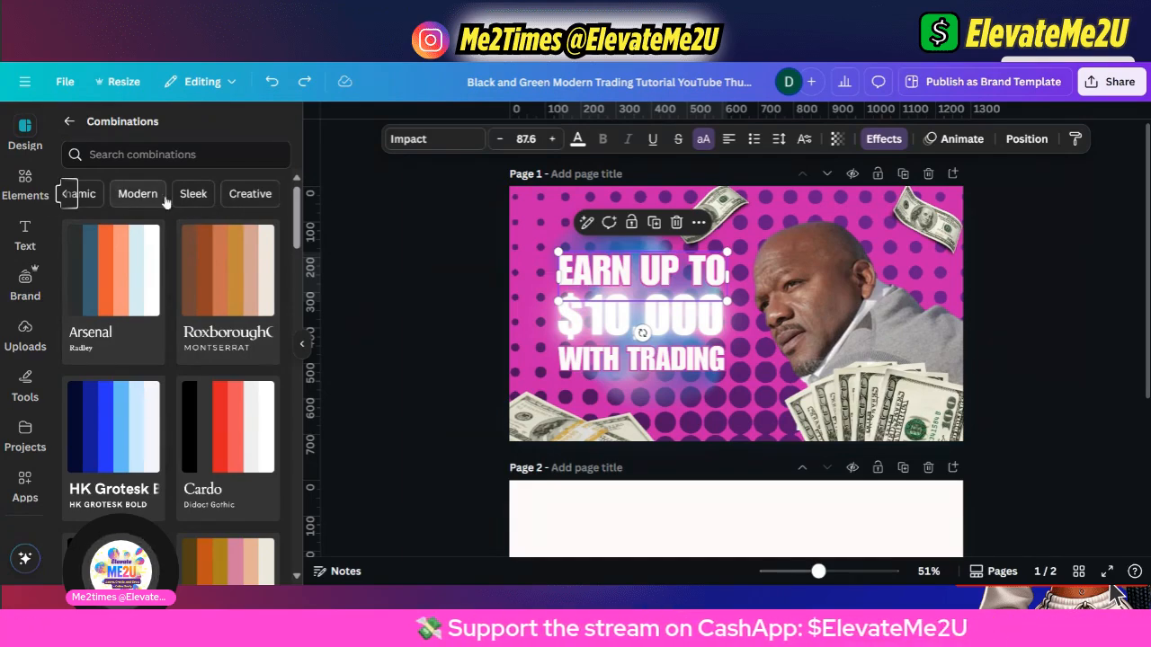
pyautogui.click(249, 196)
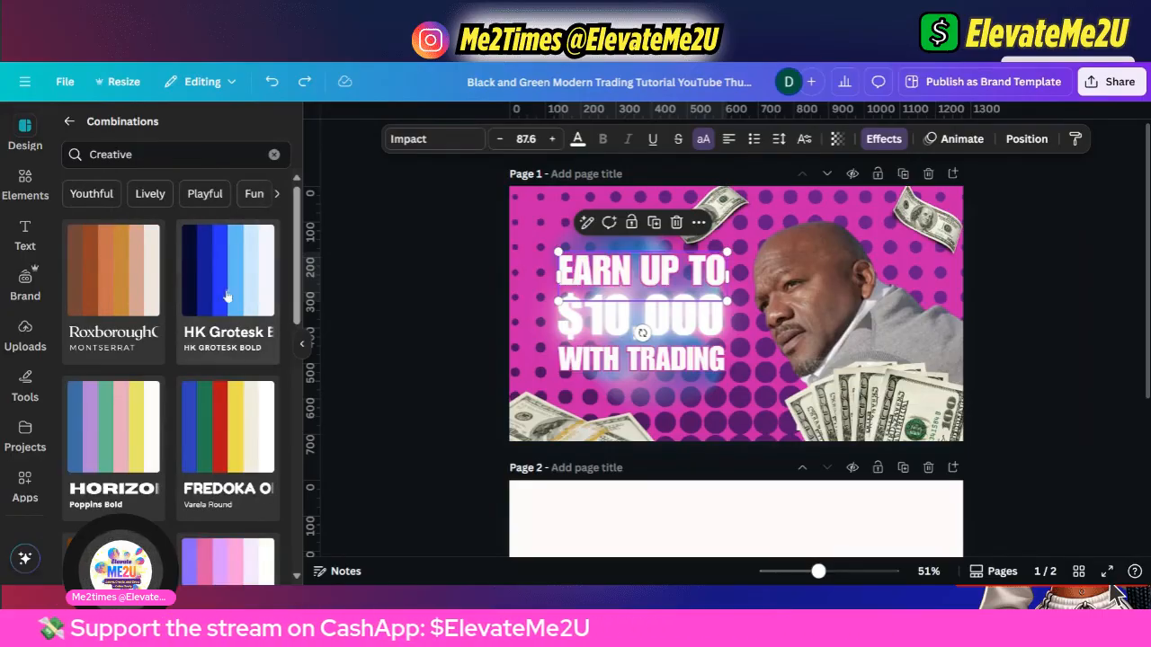
pyautogui.scroll(-5, 133, 425)
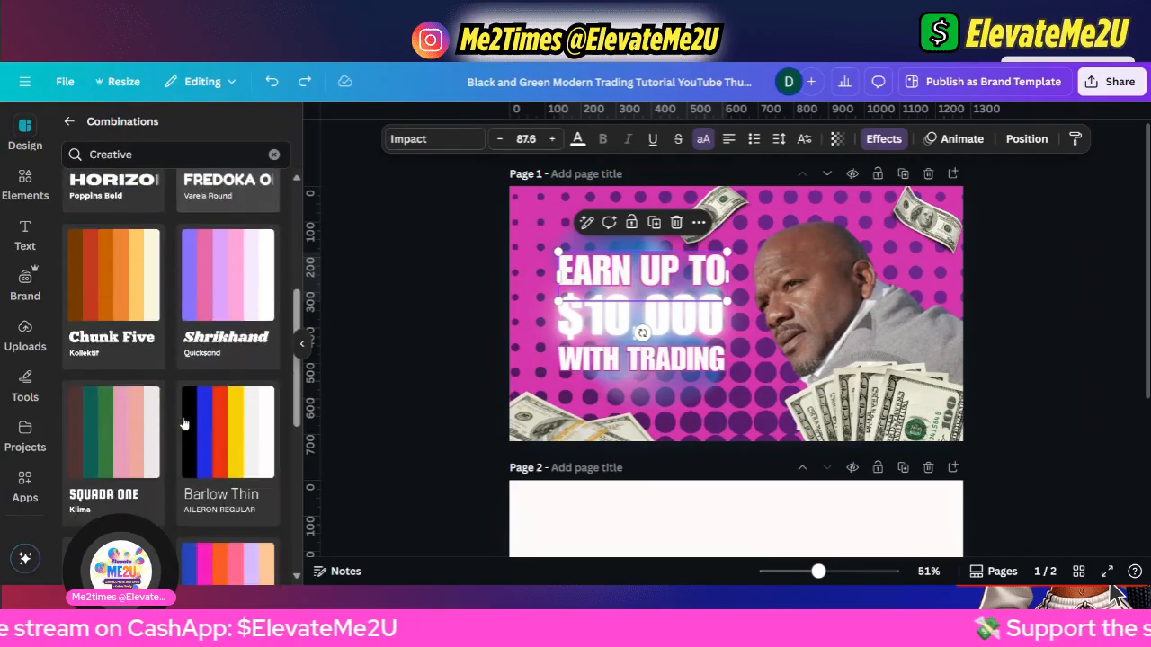
pyautogui.scroll(-3, 225, 416)
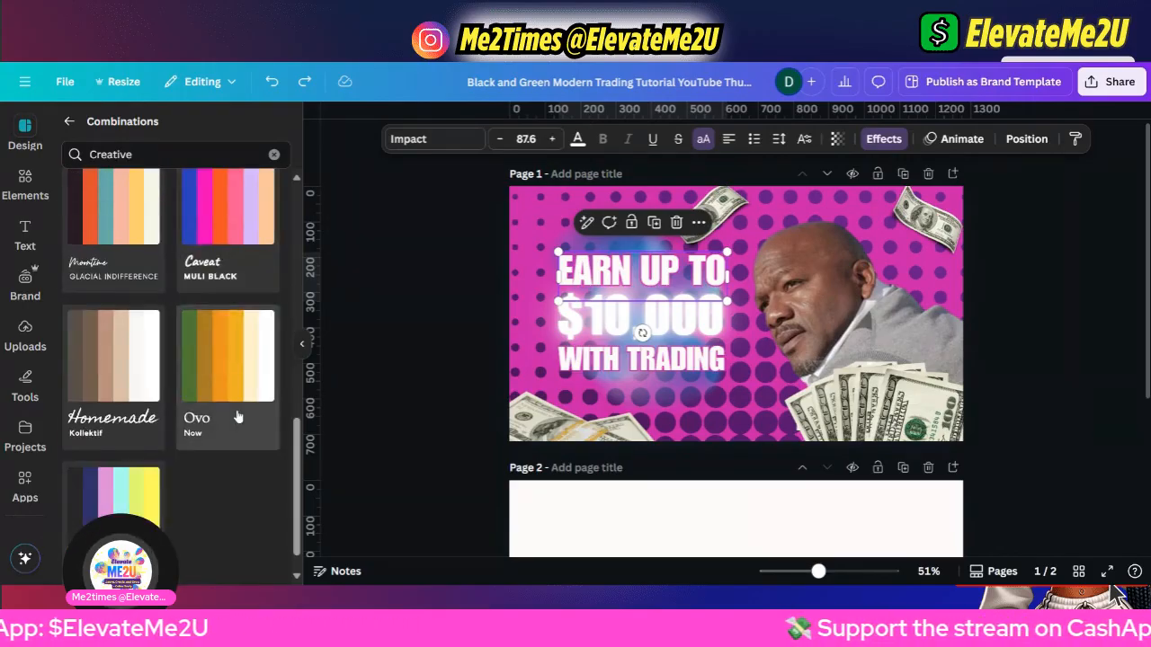
pyautogui.scroll(5, 236, 411)
pyautogui.scroll(-1, 237, 413)
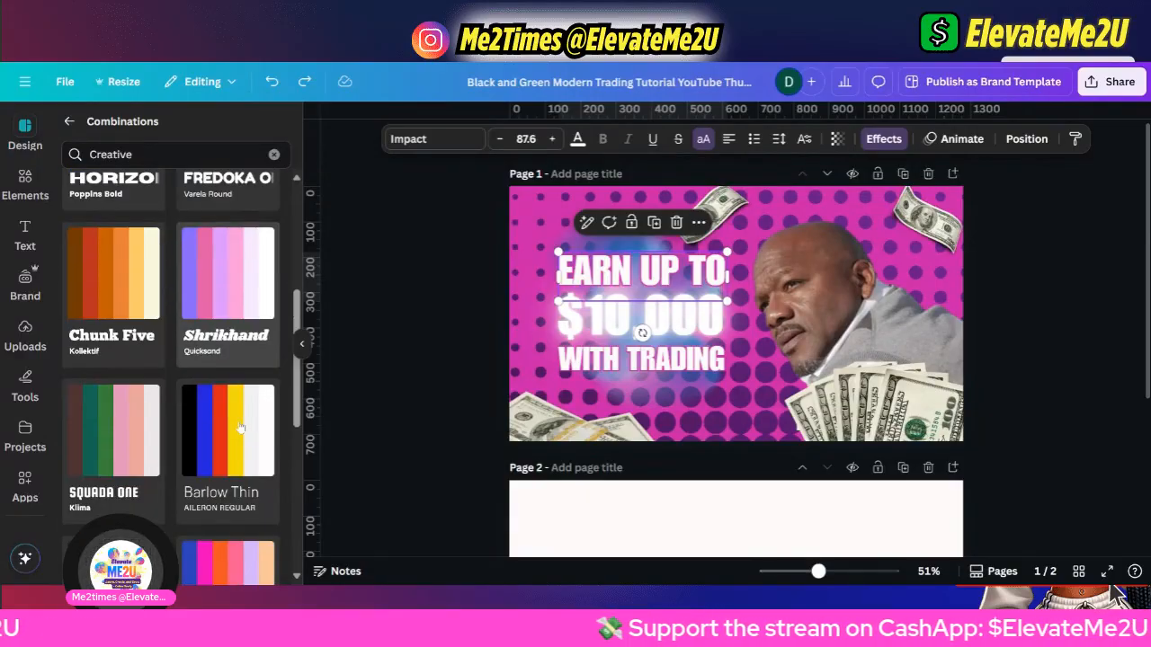
pyautogui.click(230, 430)
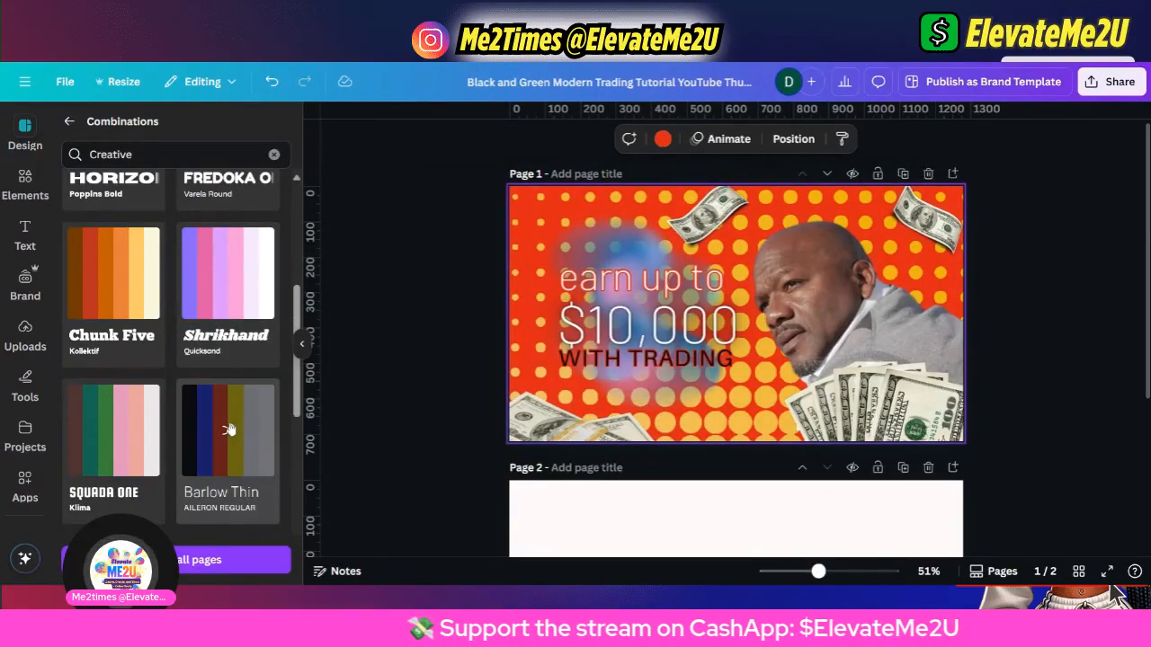
# Shuffle the Barlow Thin and Aileron Regular combination on page 1 to a black background with purple-to-blue halftone dots.
pyautogui.click(230, 430)
pyautogui.click(230, 429)
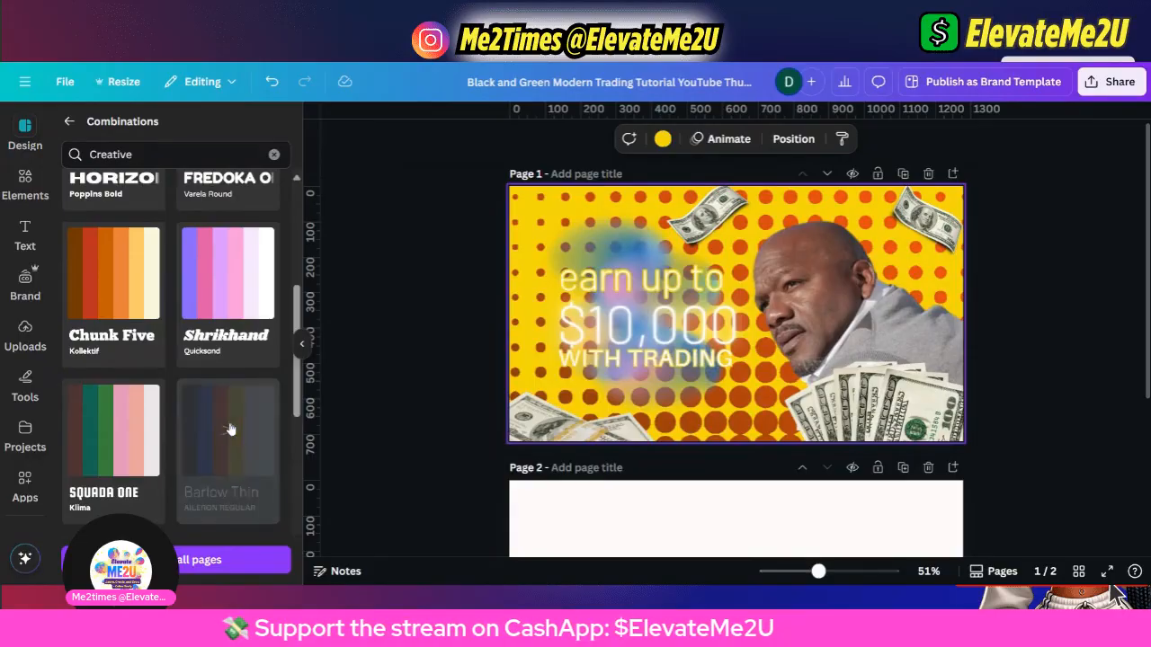
pyautogui.click(230, 430)
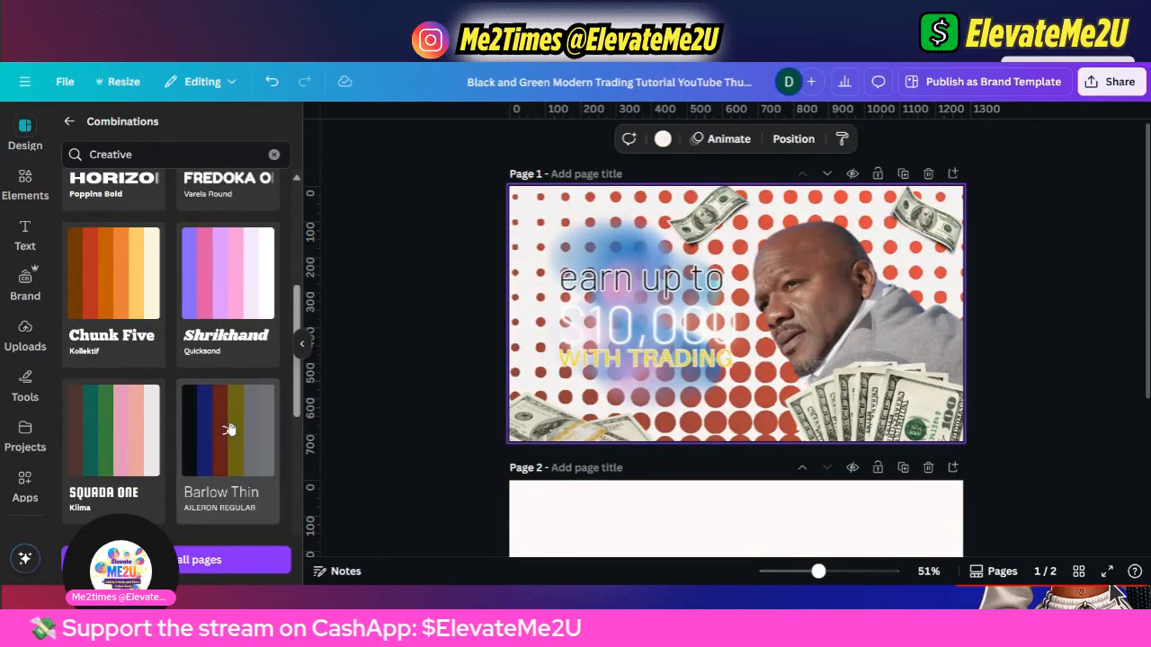
pyautogui.click(230, 429)
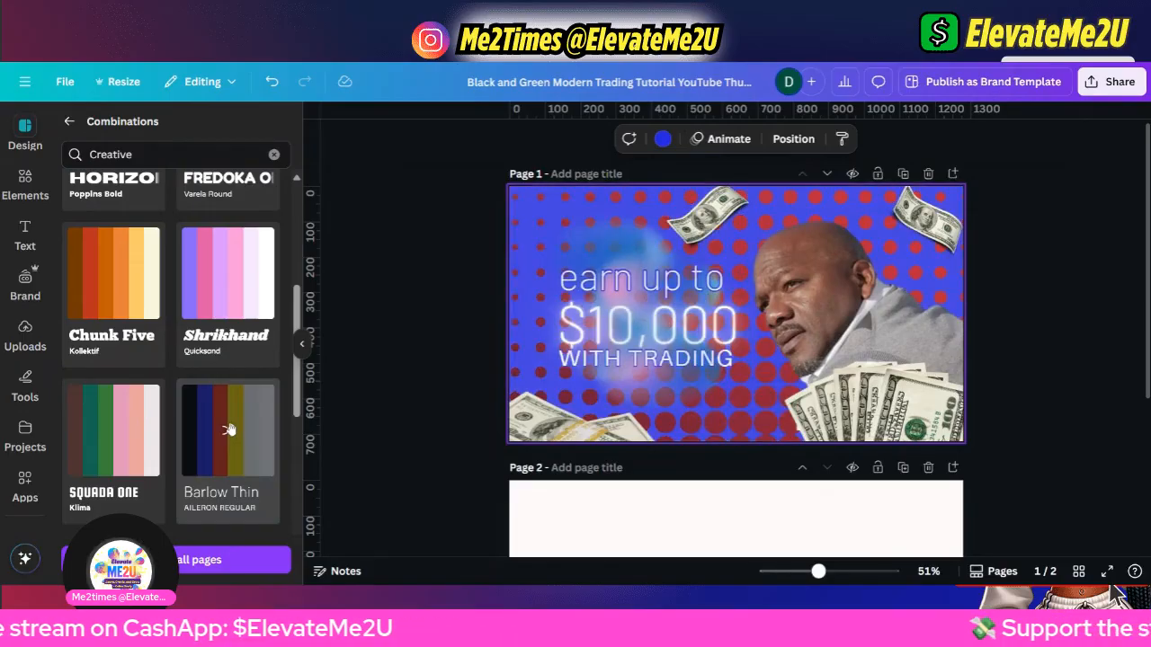
pyautogui.click(230, 430)
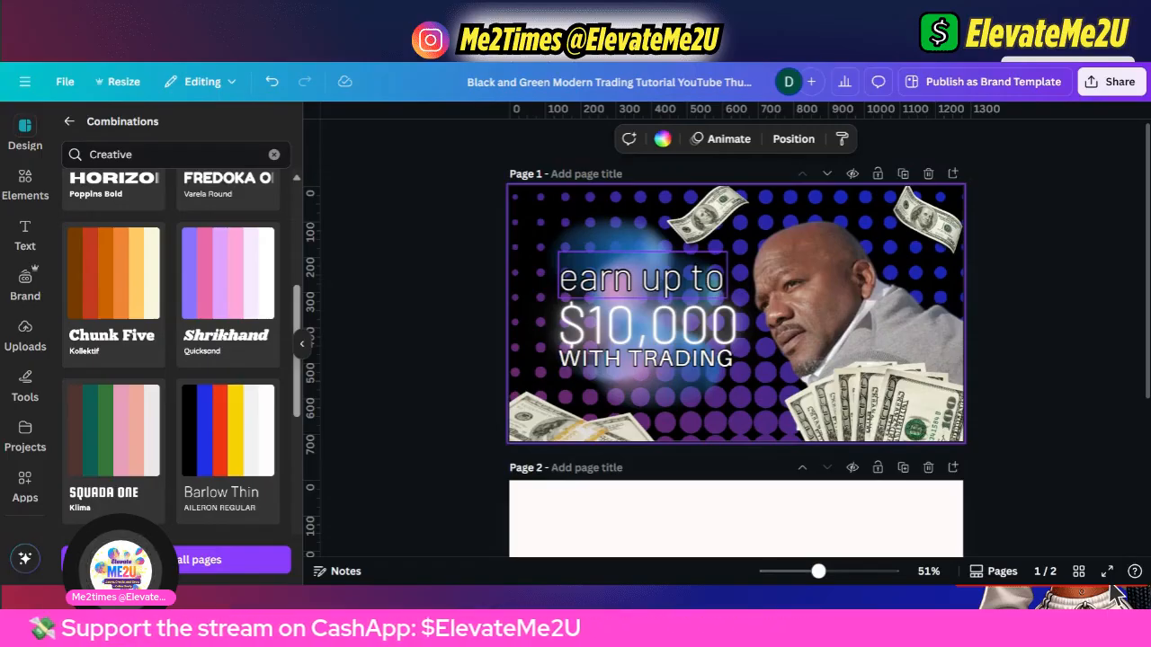
# Select the three headline text lines on page 1, try making them bold, and undo the bold formatting.
pyautogui.click(643, 280)
pyautogui.click(643, 280)
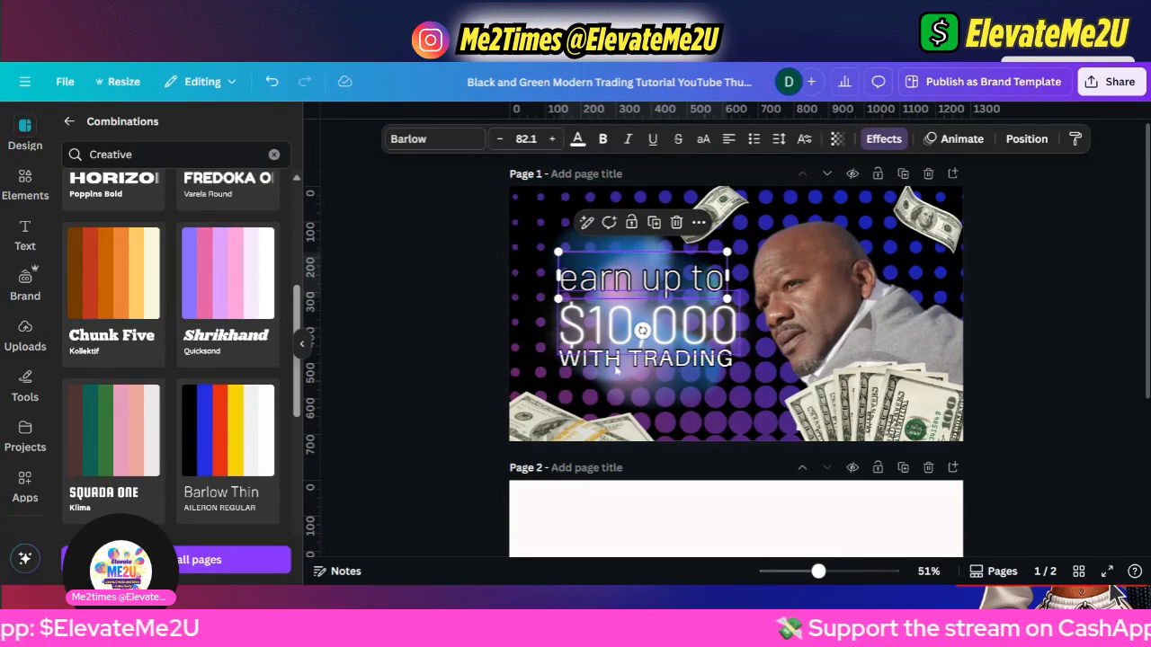
pyautogui.click(642, 331)
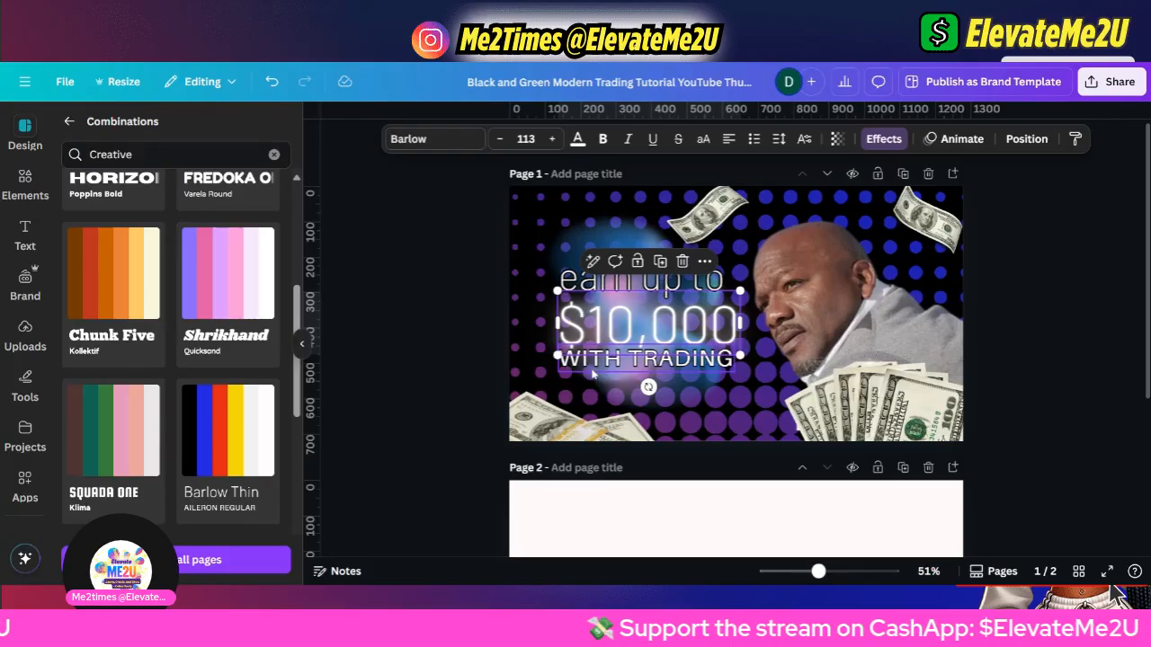
pyautogui.click(590, 372)
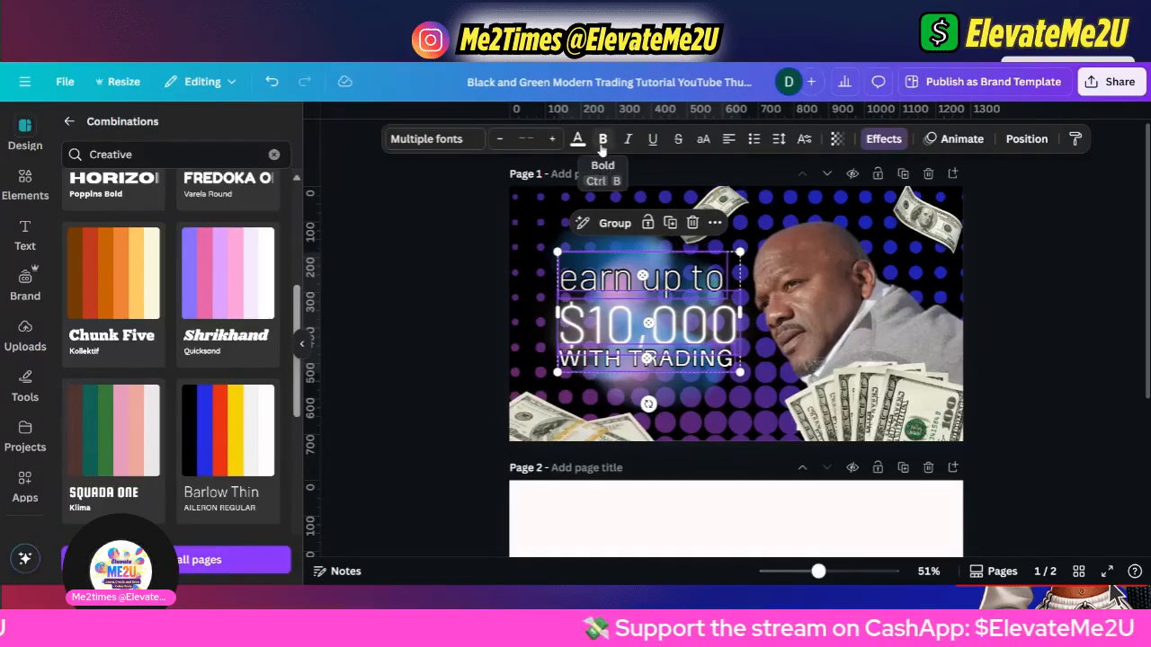
pyautogui.click(604, 144)
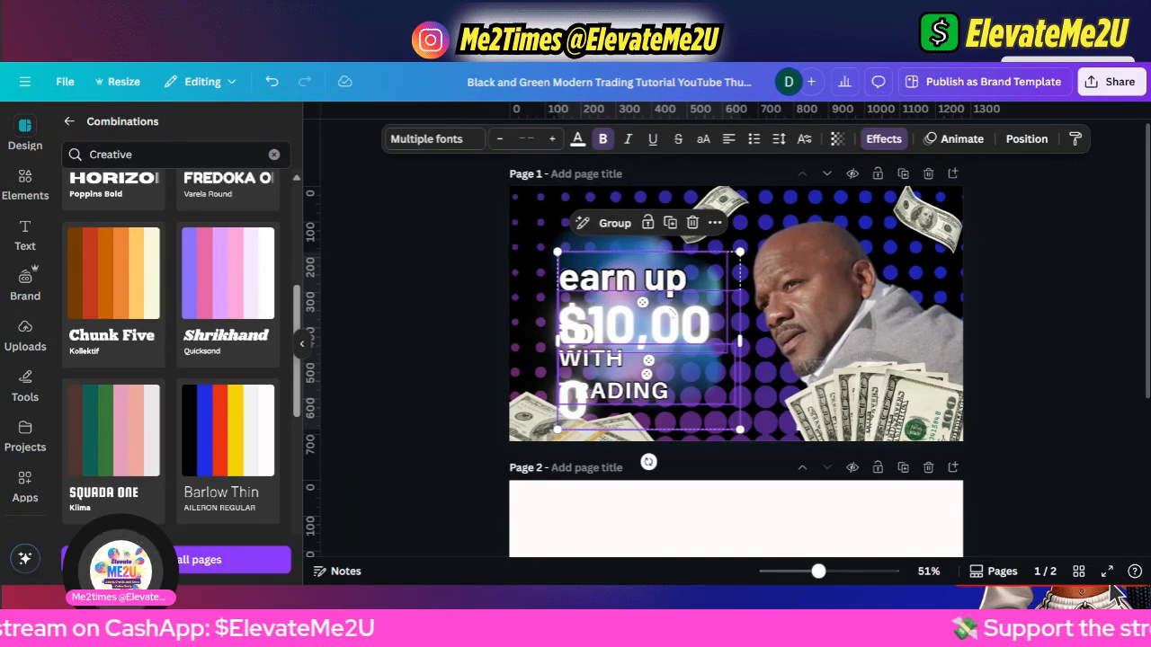
pyautogui.hotkey('ctrl', 'z')
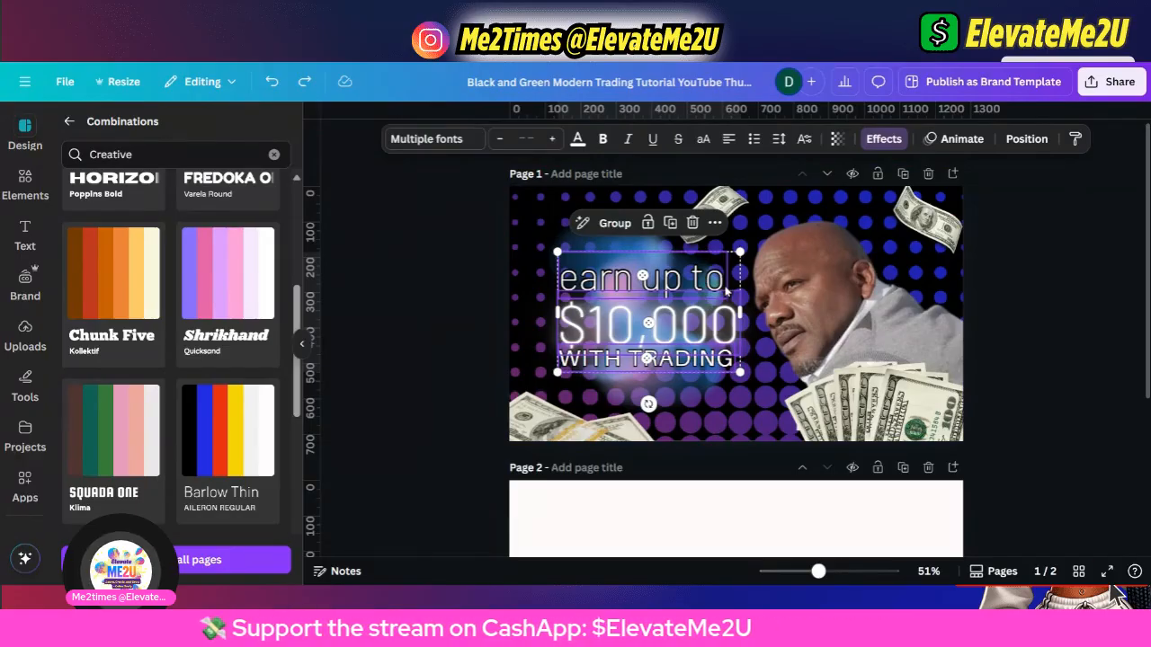
# Try the Outline effect on the selected headline lines, and replace it with the Neon effect at intensity 100.
pyautogui.click(884, 139)
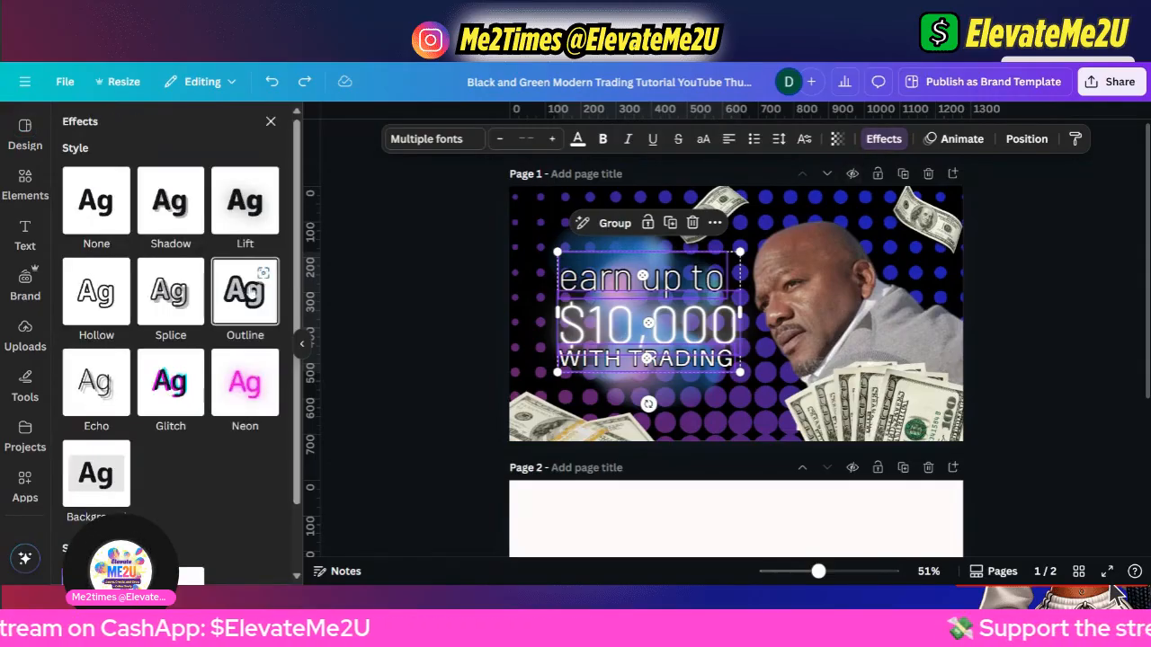
pyautogui.click(254, 292)
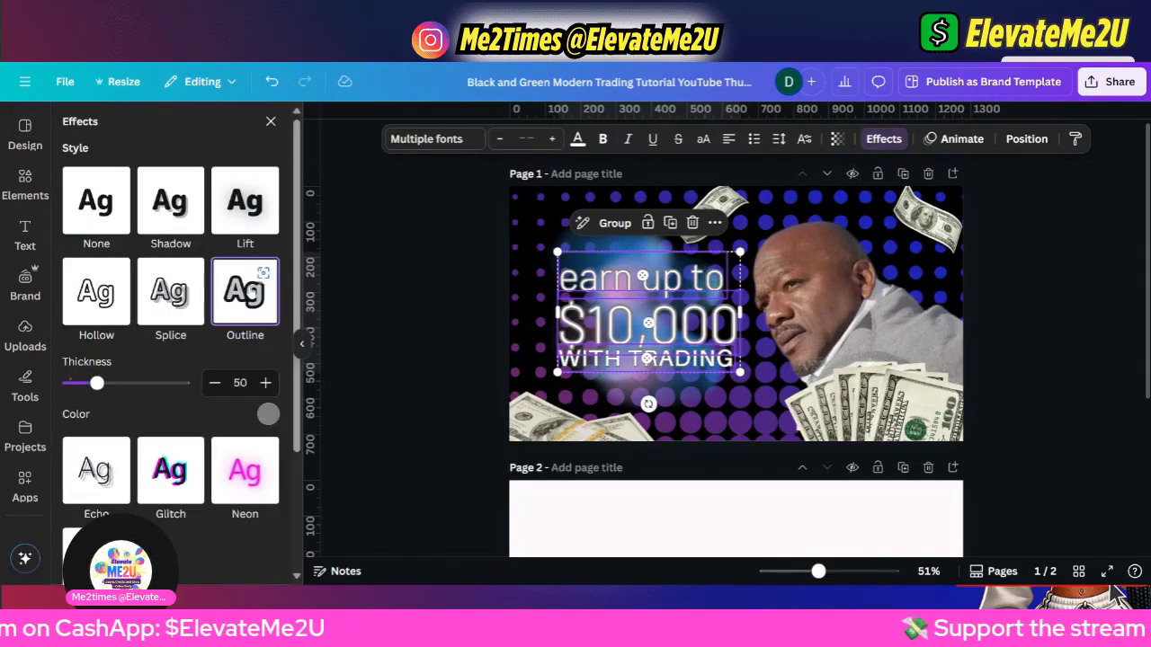
pyautogui.click(249, 476)
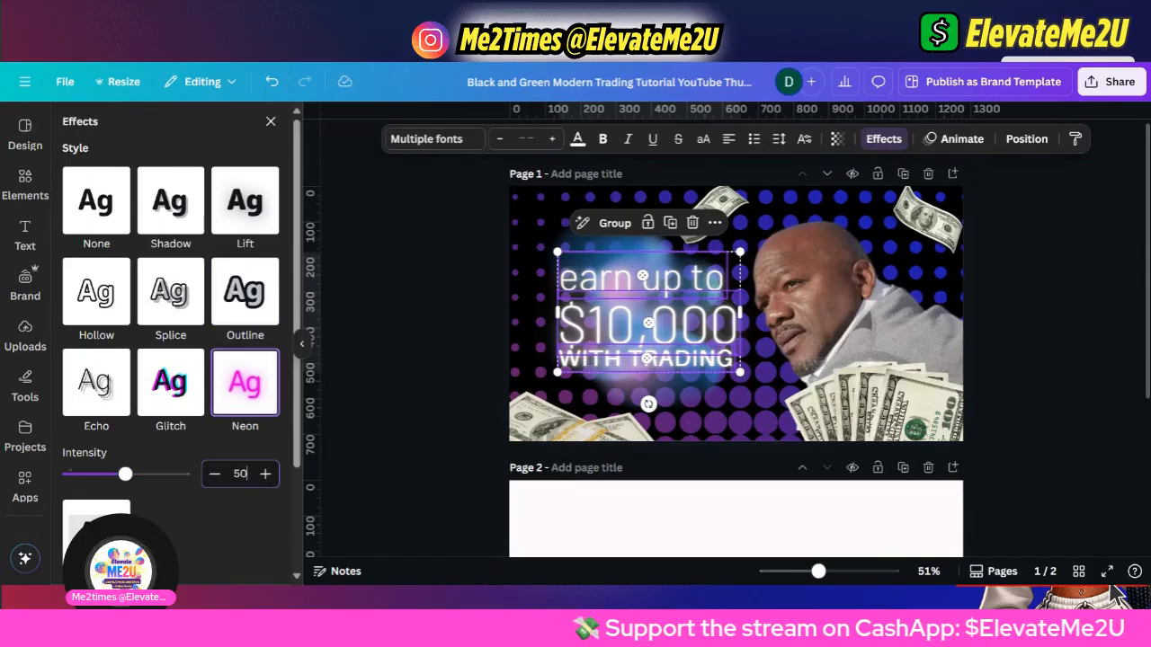
pyautogui.click(266, 474)
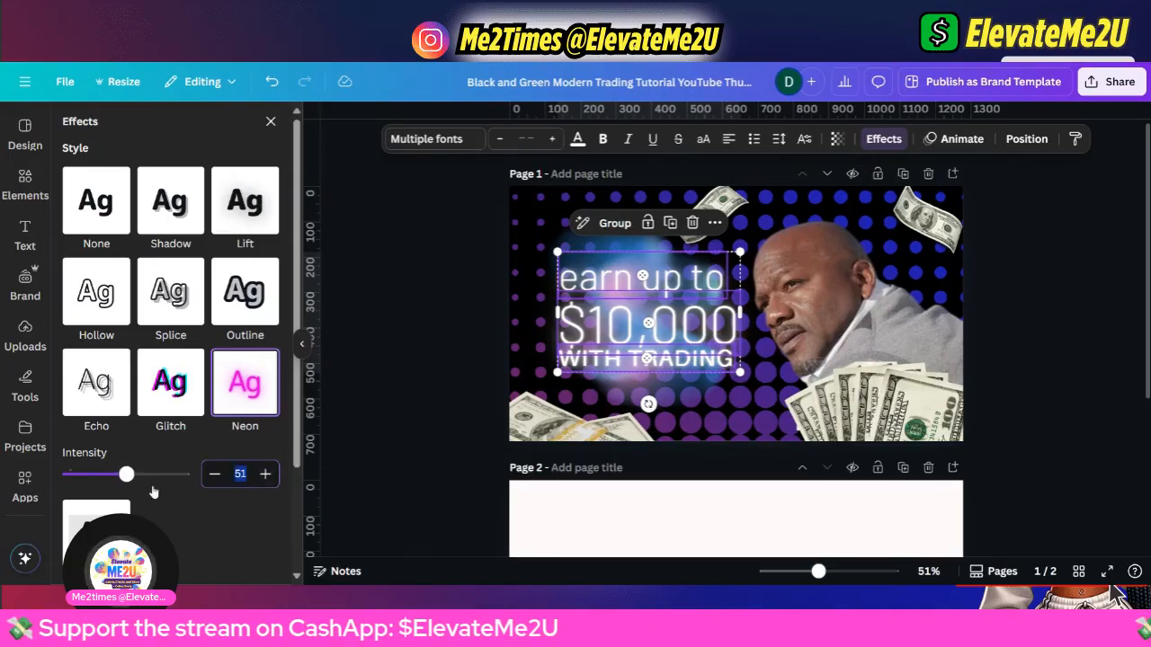
pyautogui.moveTo(141, 479); pyautogui.dragTo(205, 476)
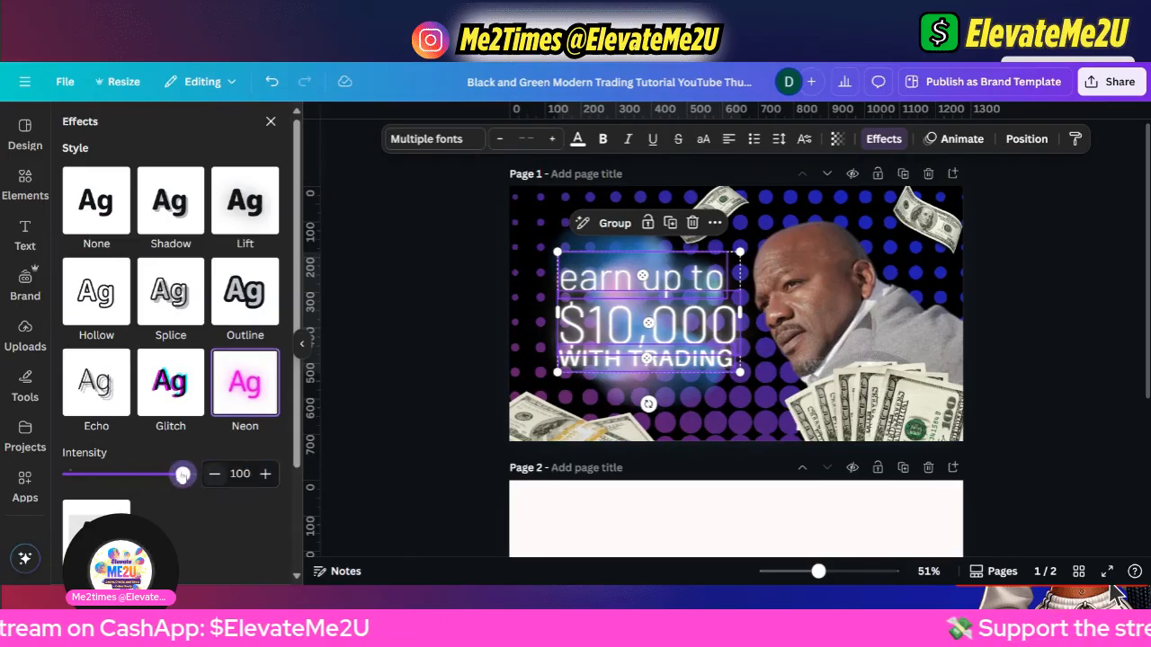
# Make the three headline lines bold and widen their text boxes so each line fits on one row.
pyautogui.click(604, 140)
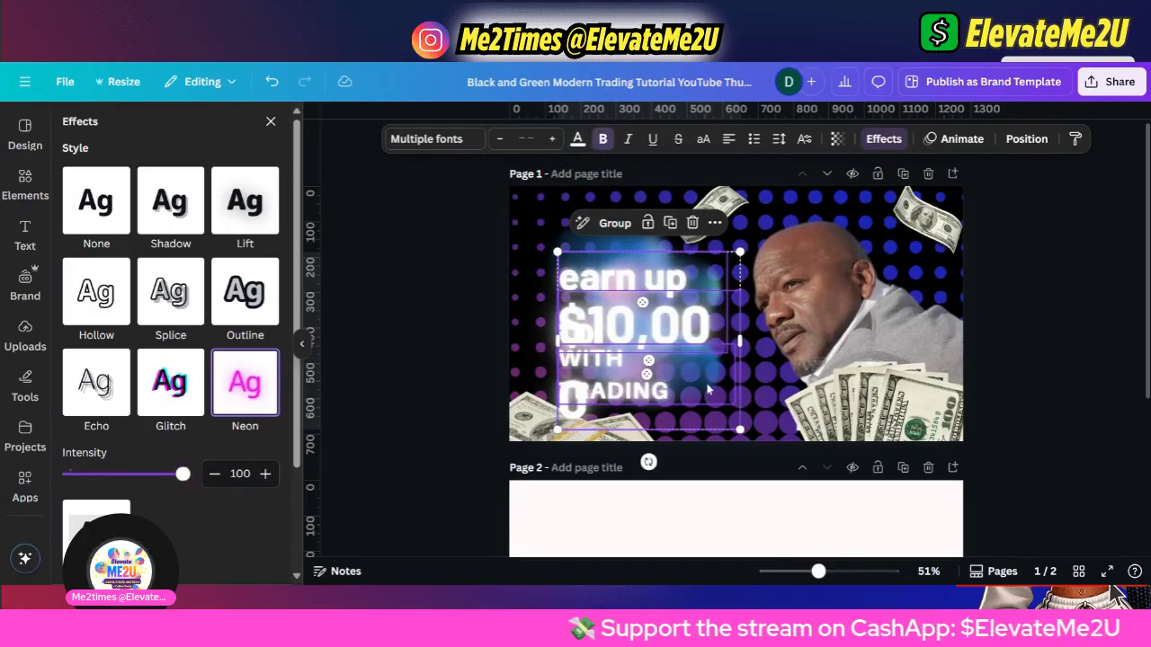
pyautogui.moveTo(746, 347)
pyautogui.mouseDown()
pyautogui.moveTo(792, 349)
pyautogui.moveTo(730, 347)
pyautogui.moveTo(769, 346)
pyautogui.moveTo(746, 347)
pyautogui.mouseUp()
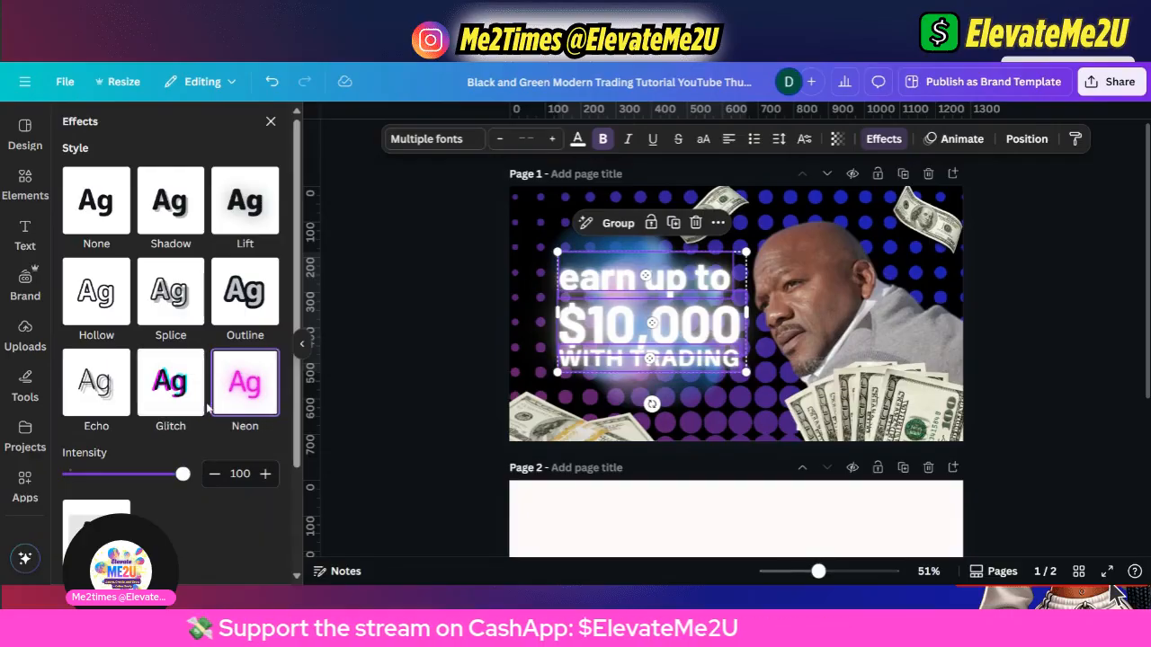
# Duplicate the three headline lines onto blank page 2 and set the copy's text color to black.
pyautogui.click(672, 222)
pyautogui.moveTo(683, 319); pyautogui.dragTo(755, 505)
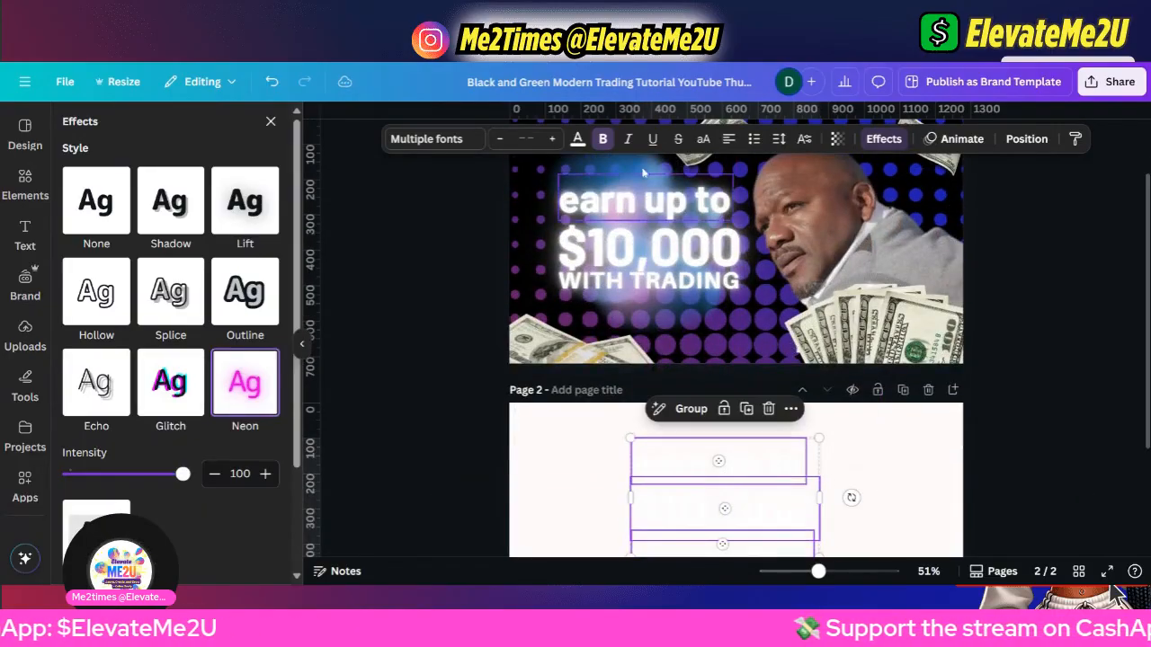
pyautogui.click(577, 139)
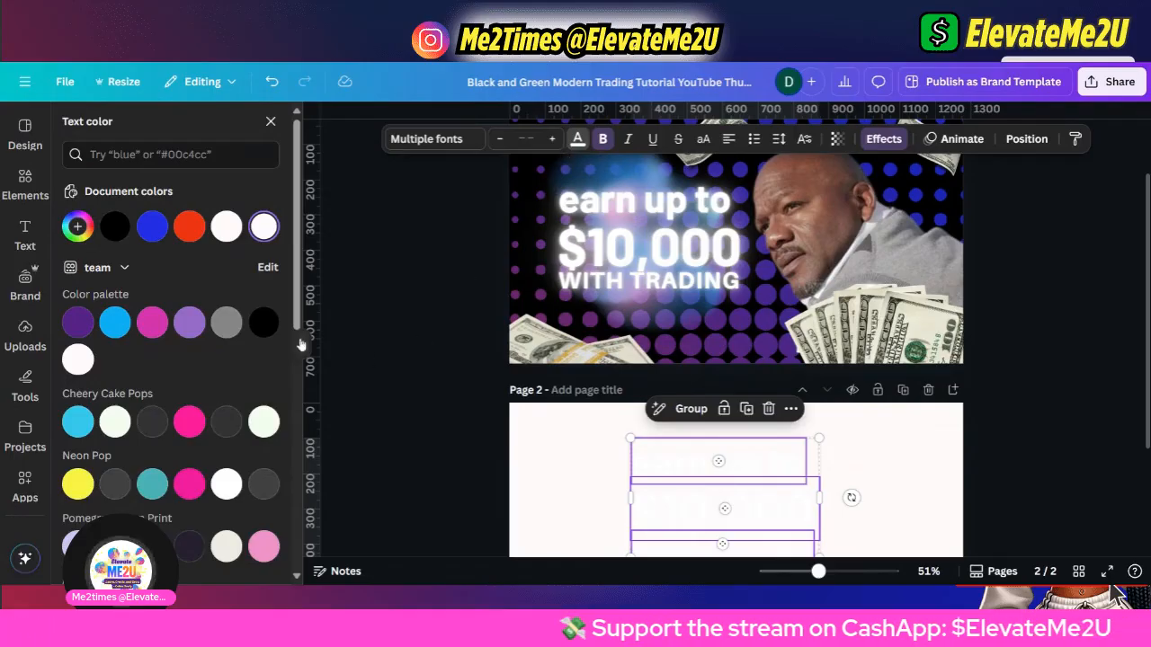
pyautogui.click(117, 234)
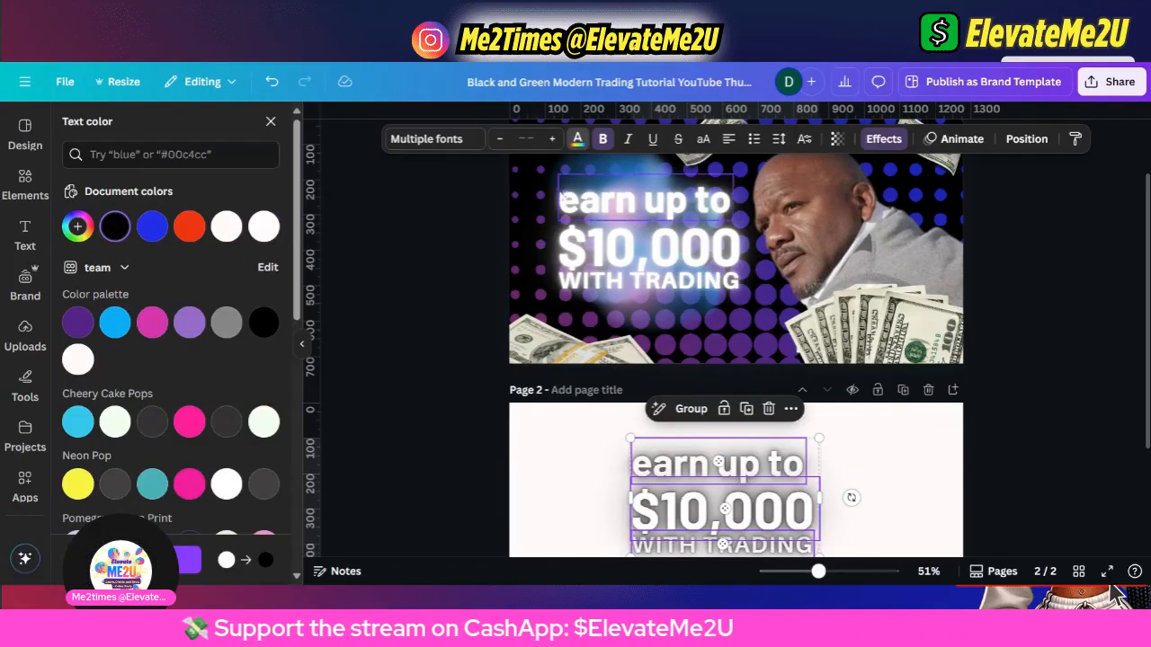
# Try a yellow Background effect on the page 2 headline copy, widen its boxes, move the $10,000 line down, and undo these changes.
pyautogui.click(883, 142)
pyautogui.scroll(-3, 795, 386)
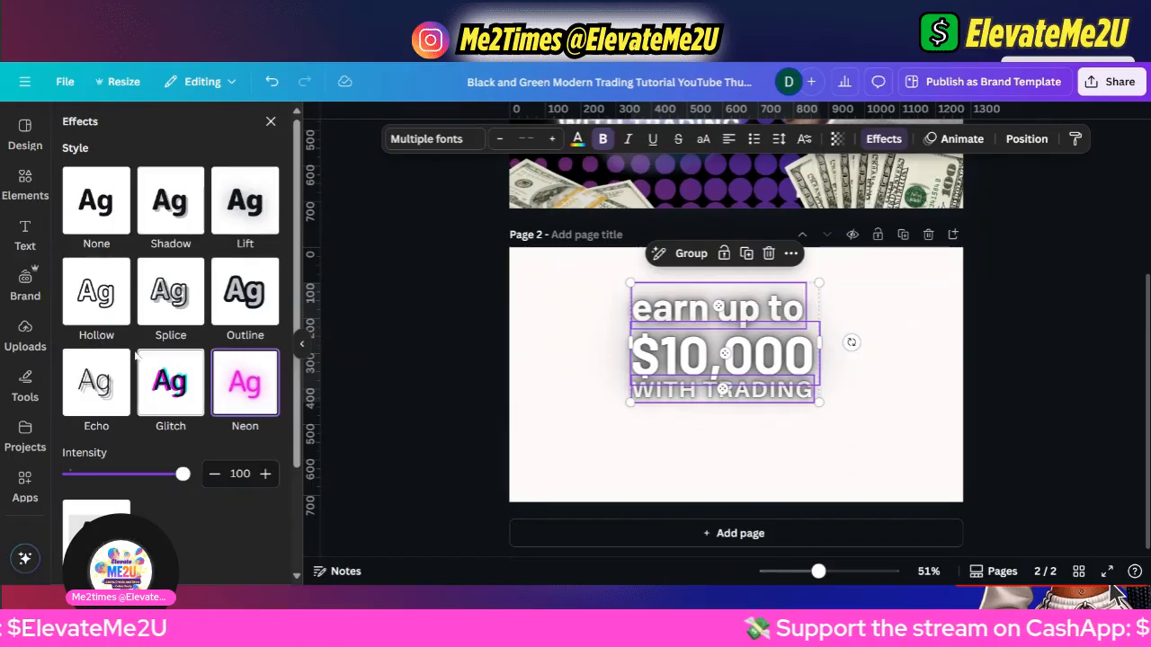
pyautogui.scroll(-3, 137, 489)
pyautogui.click(93, 404)
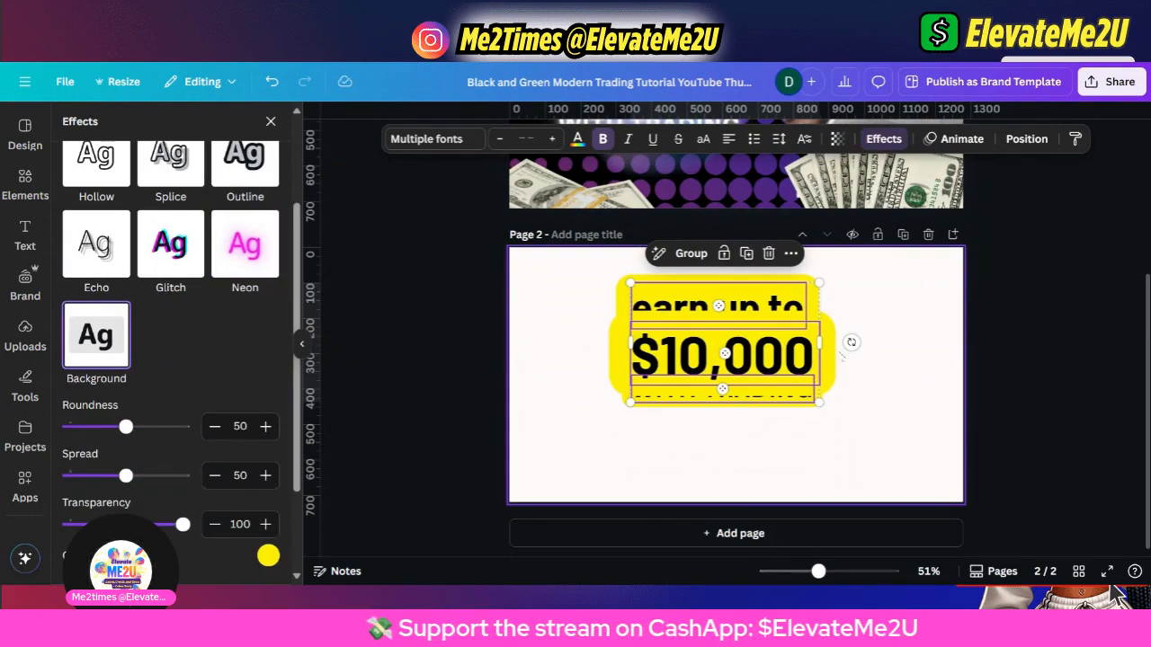
pyautogui.moveTo(820, 330); pyautogui.dragTo(854, 337)
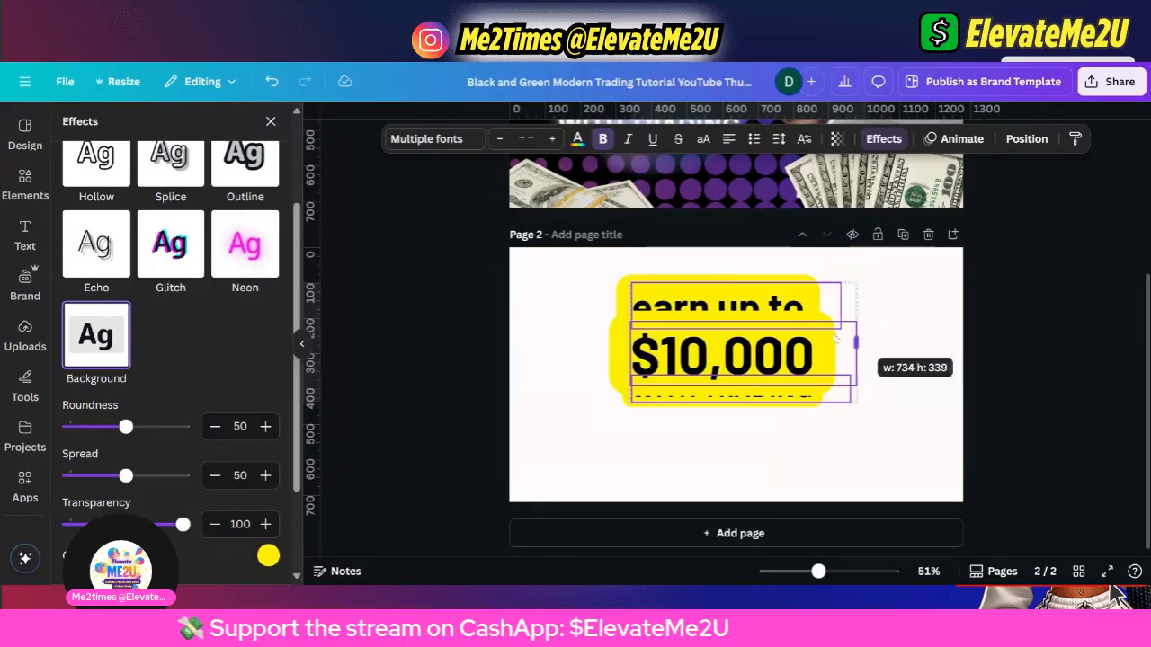
pyautogui.click(911, 333)
pyautogui.moveTo(757, 384)
pyautogui.mouseDown()
pyautogui.moveTo(757, 481)
pyautogui.moveTo(771, 402)
pyautogui.mouseUp()
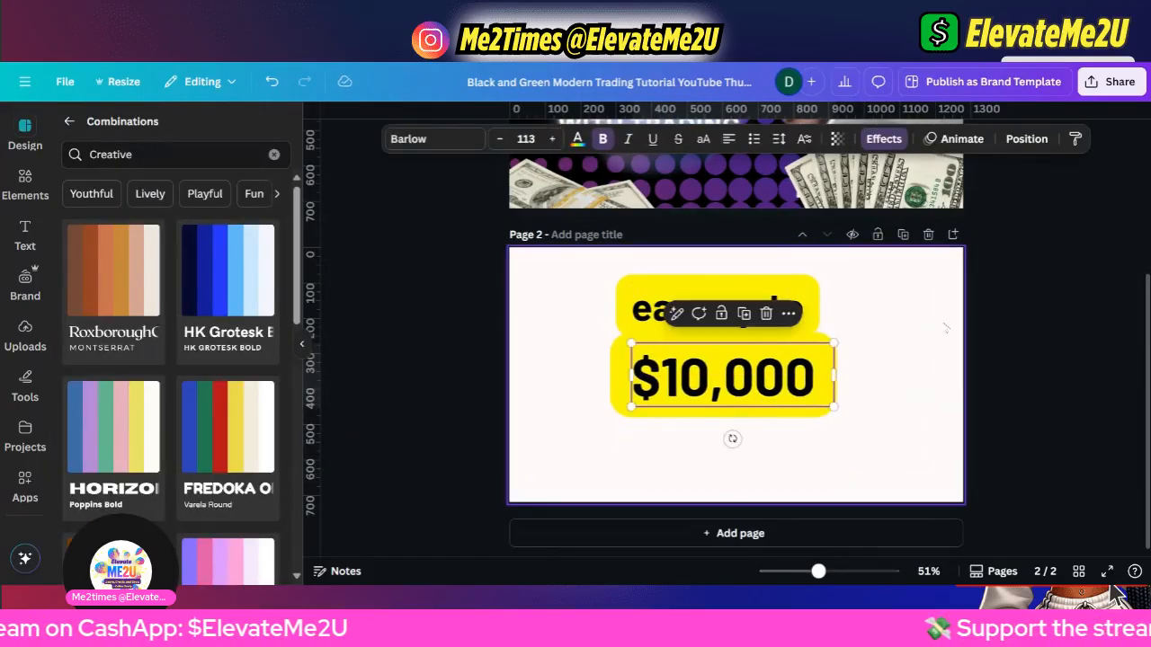
pyautogui.moveTo(899, 341); pyautogui.dragTo(513, 536)
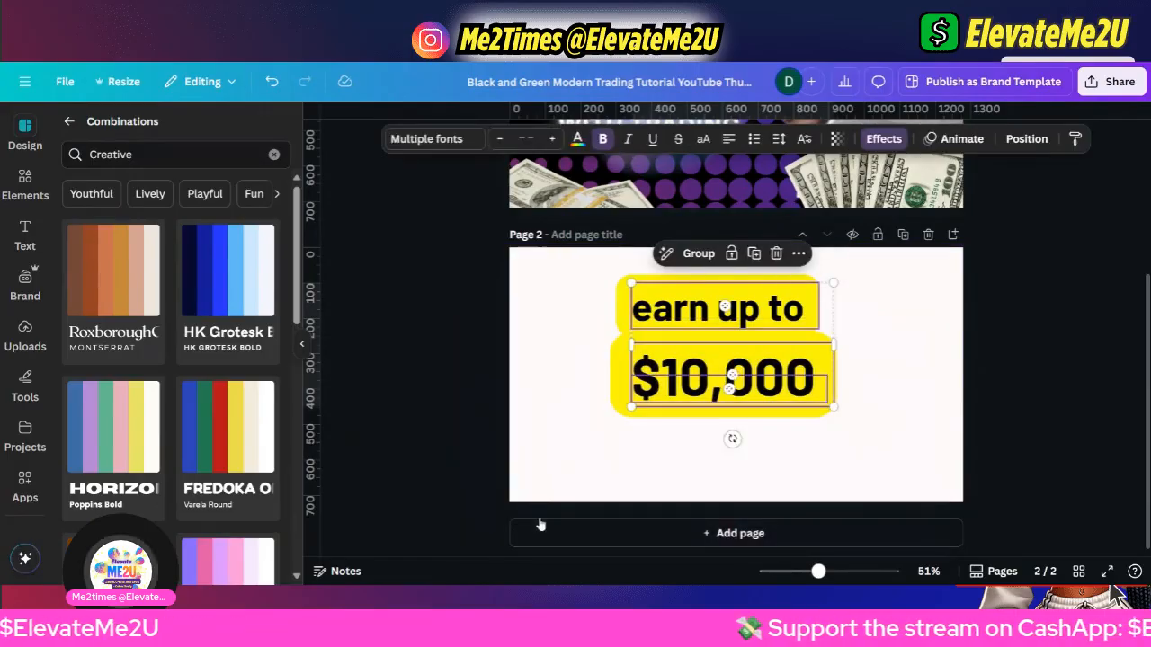
pyautogui.hotkey('ctrl', 'z')
pyautogui.hotkey('ctrl', 'z')
pyautogui.hotkey('ctrl', 'z')
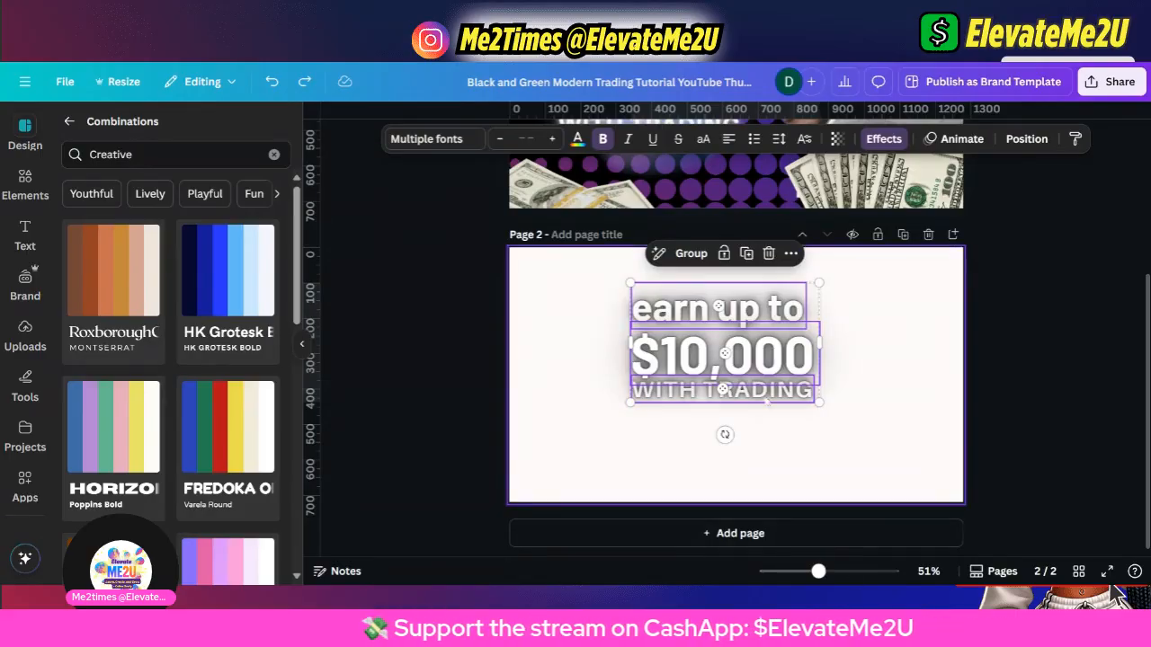
# Select all three duplicated headline lines on page 2 and delete them.
pyautogui.click(579, 450)
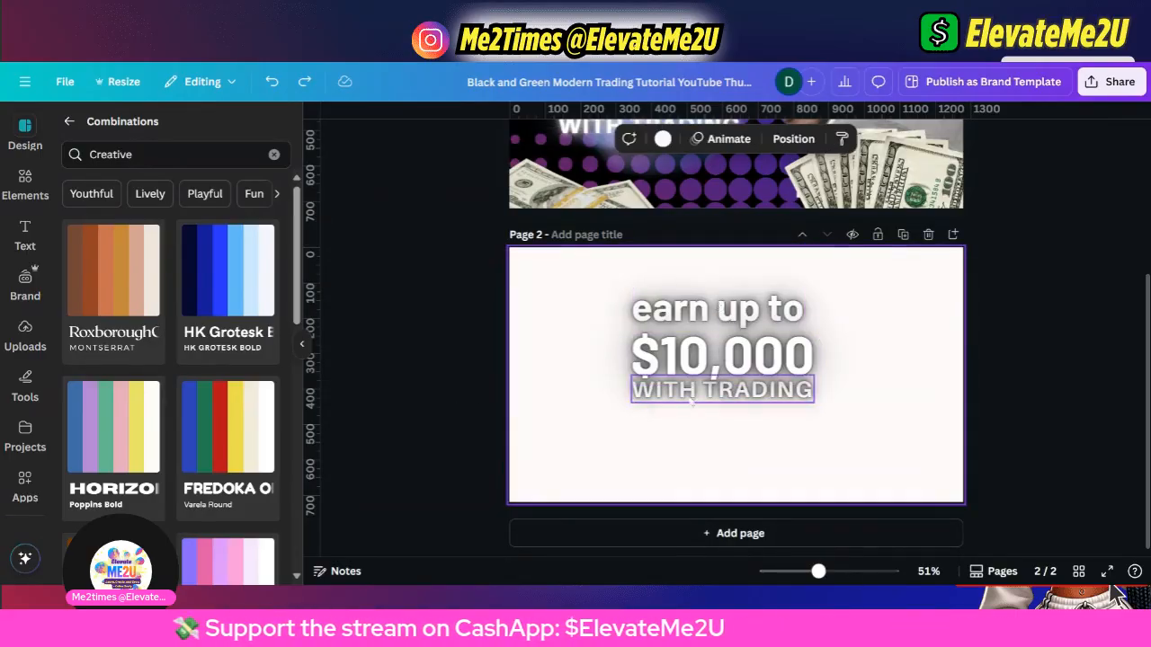
pyautogui.click(701, 395)
pyautogui.click(701, 412)
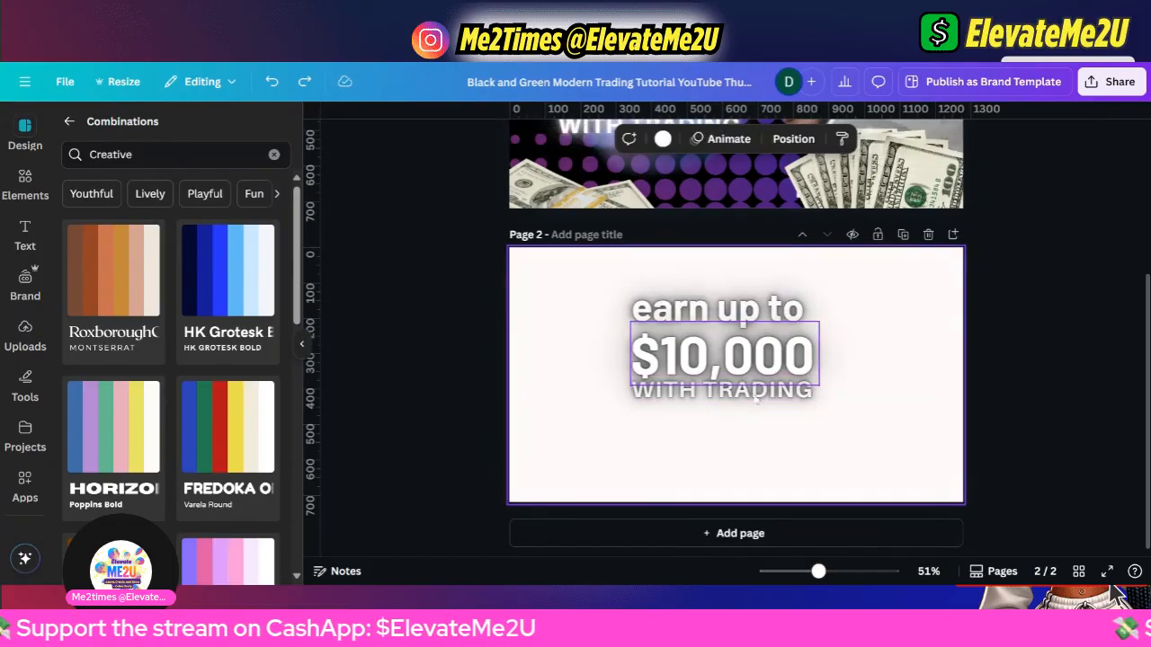
pyautogui.click(755, 400)
pyautogui.click(753, 412)
pyautogui.click(753, 412)
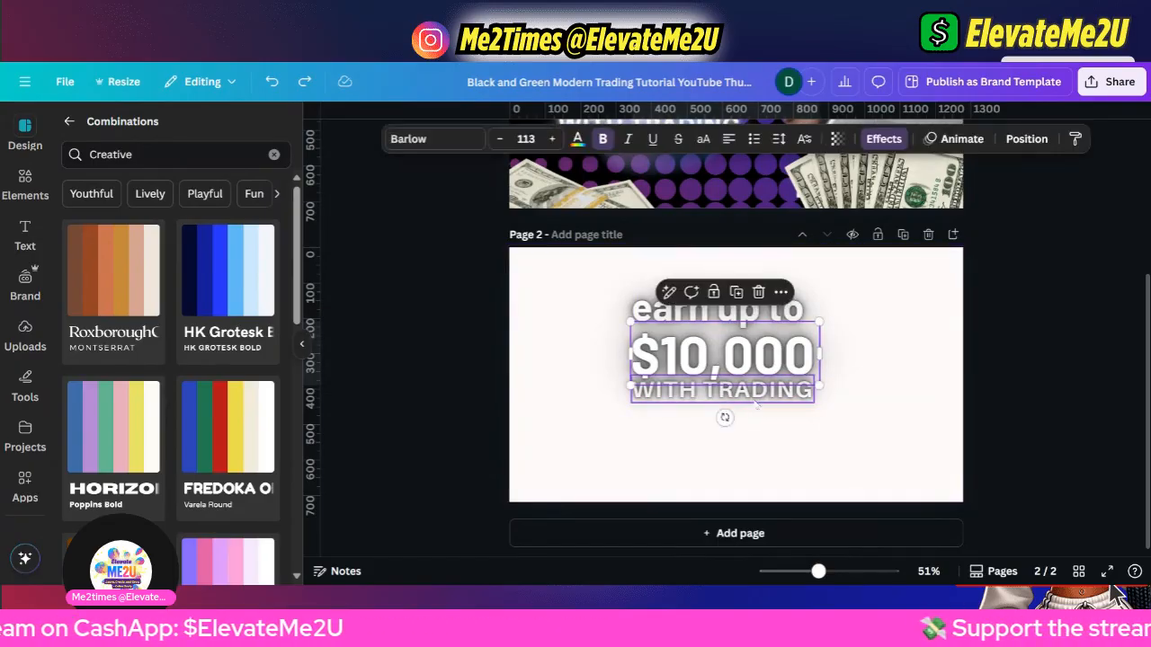
pyautogui.moveTo(757, 362)
pyautogui.mouseDown()
pyautogui.moveTo(752, 338)
pyautogui.moveTo(751, 354)
pyautogui.mouseUp()
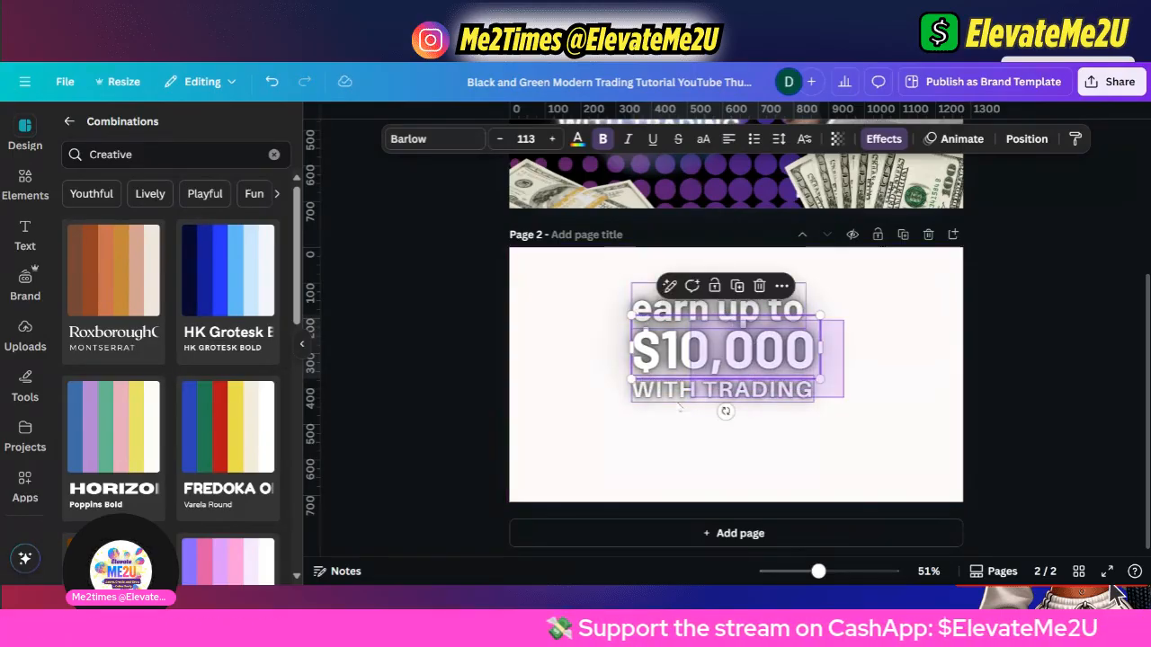
pyautogui.press('Delete')
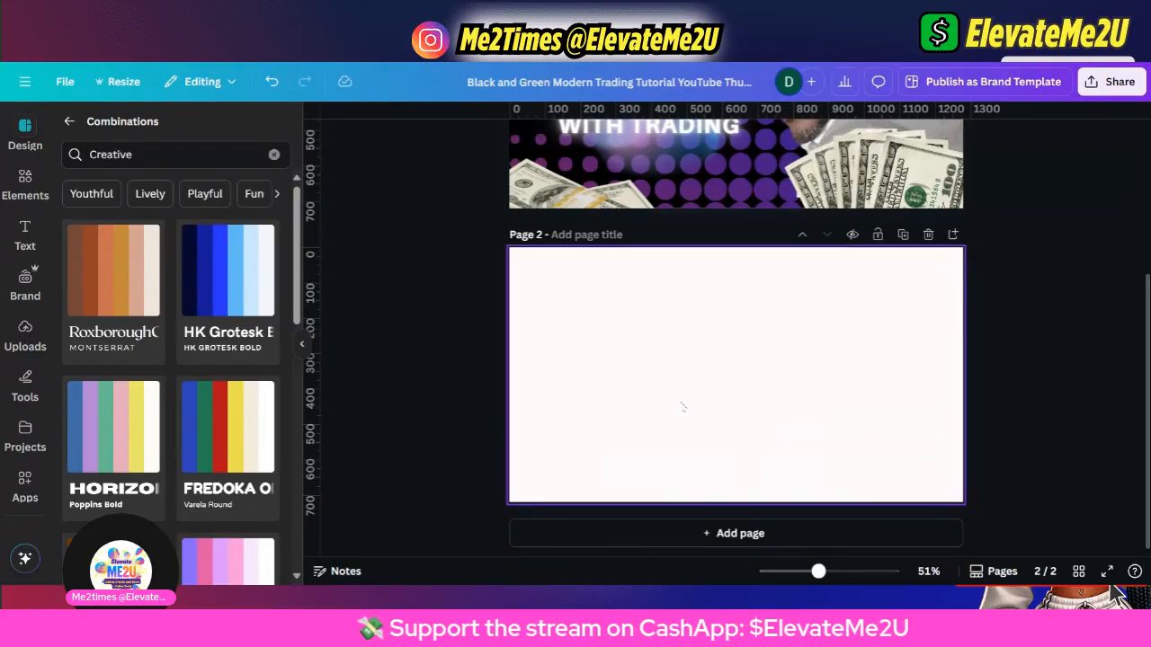
# Delete the halftone dot graphic from the background of page 1.
pyautogui.scroll(3, 683, 407)
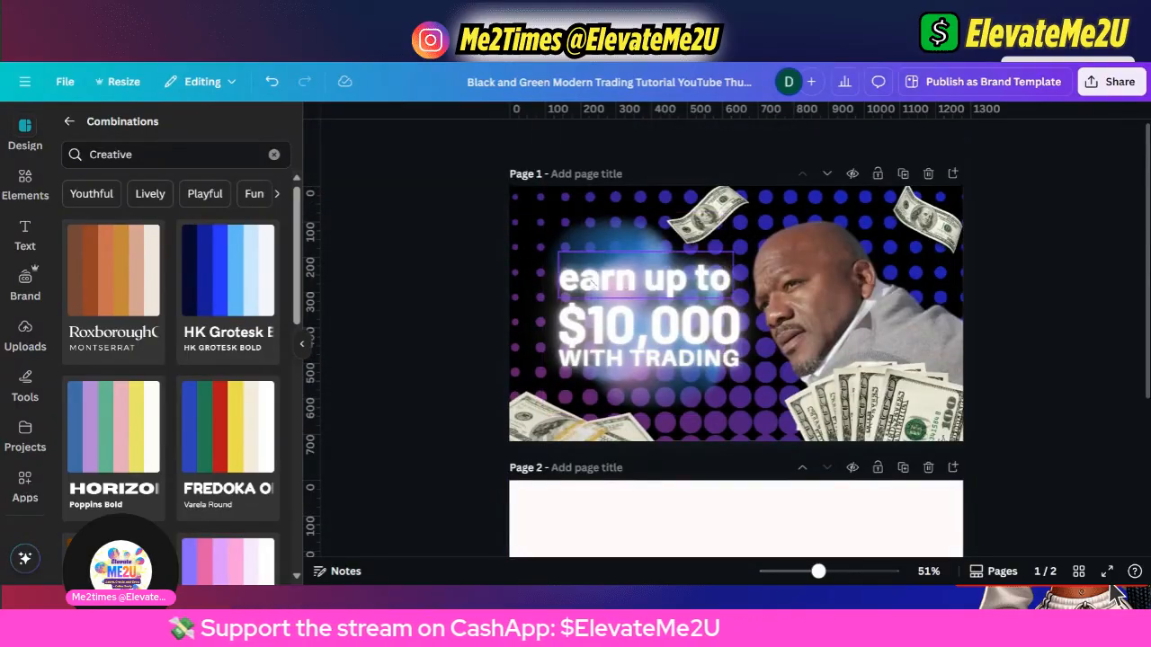
pyautogui.click(600, 232)
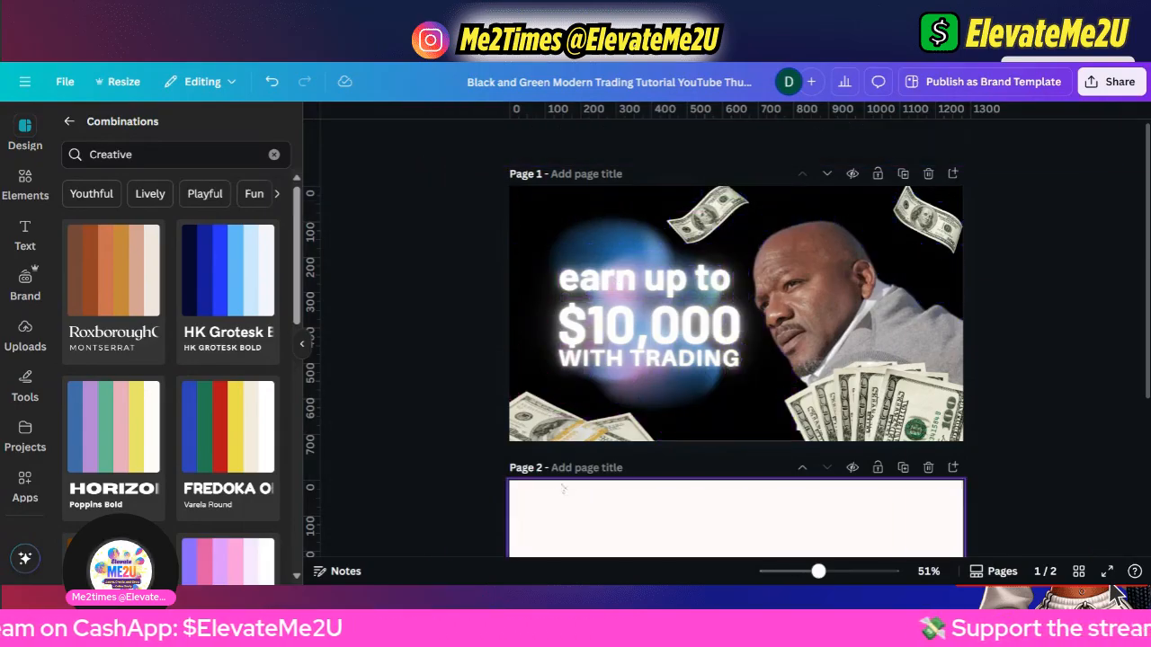
pyautogui.press('Delete')
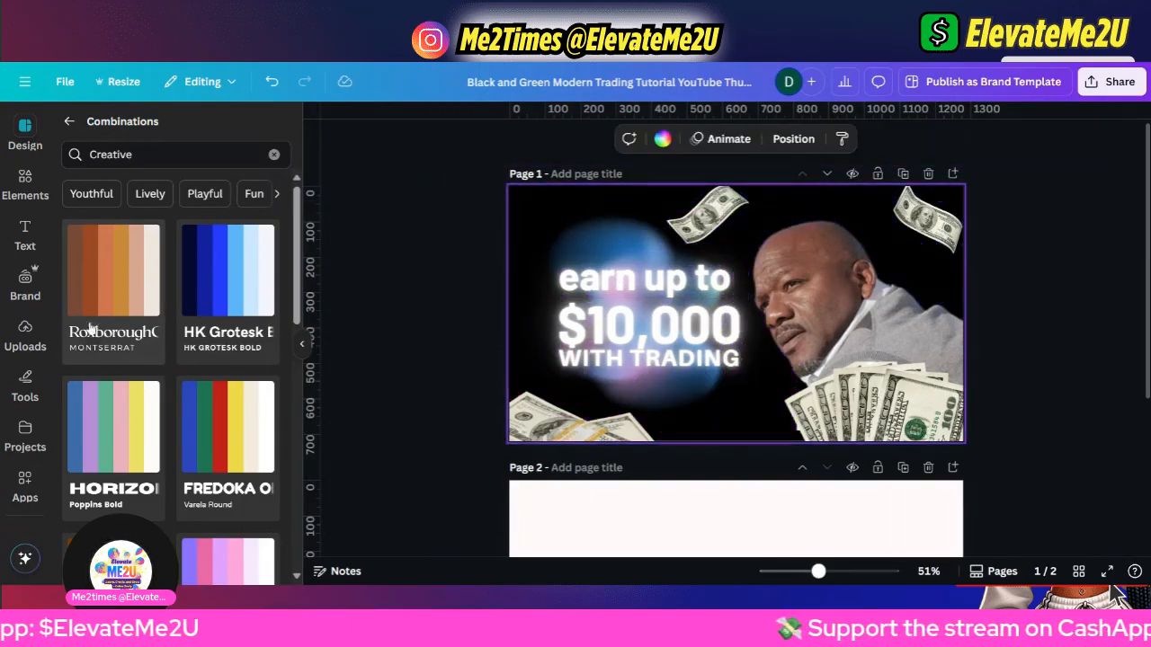
# Apply the HK Grotesk Bold style combination to page 1 and delete the blurred gradient blob behind the headline.
pyautogui.click(216, 288)
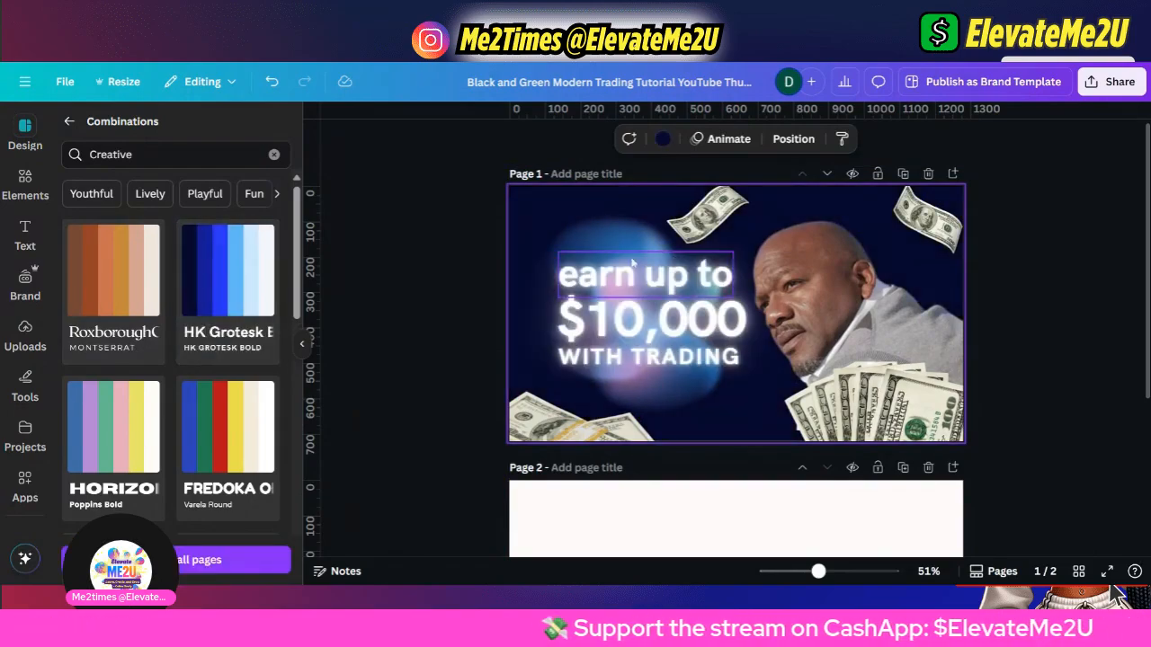
pyautogui.click(699, 301)
pyautogui.click(378, 341)
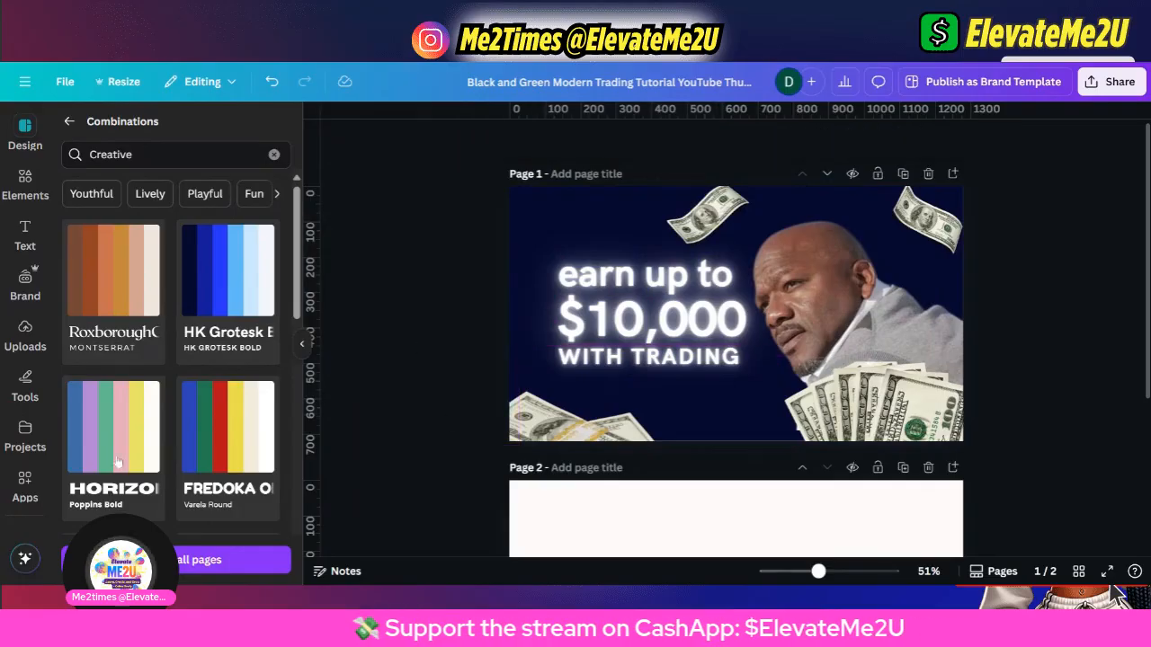
# Try several colour shuffles of the HK Grotesk Bold style combination on page 1.
pyautogui.click(239, 297)
pyautogui.click(238, 292)
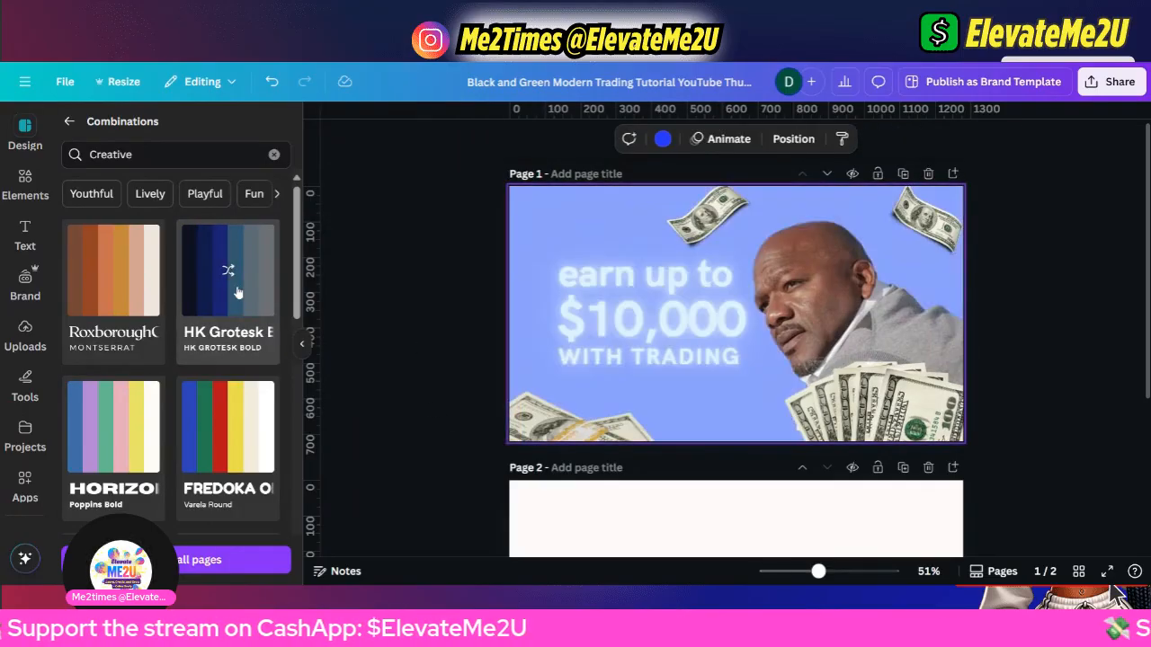
pyautogui.click(238, 292)
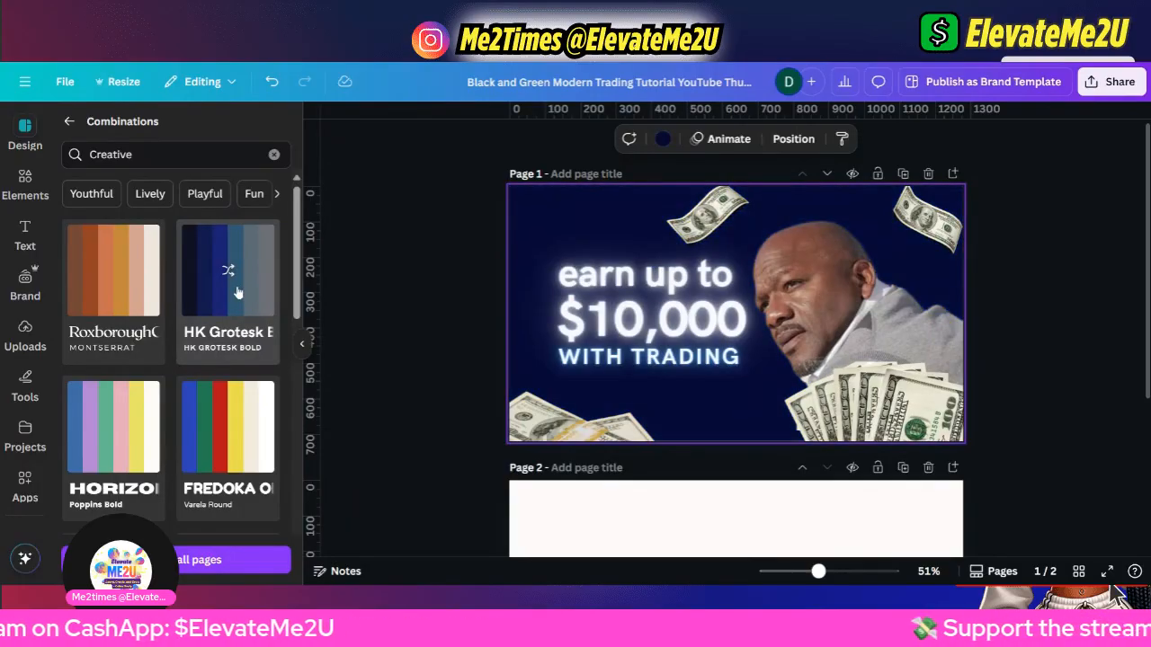
pyautogui.click(238, 292)
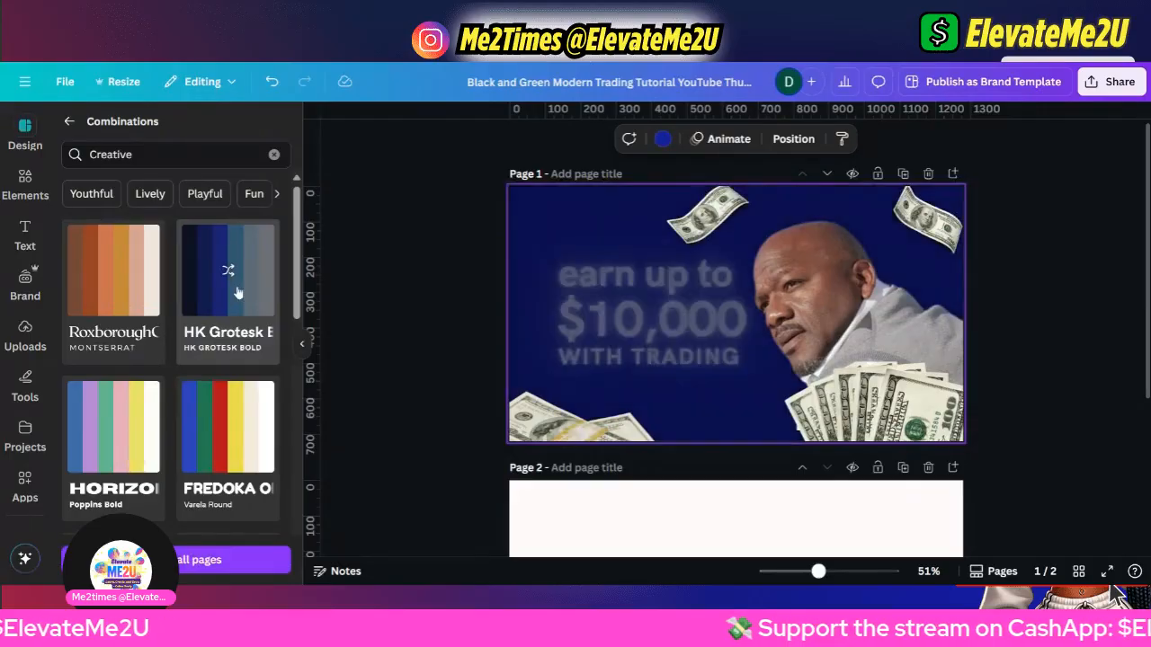
# Apply the Fredoka One and Varela Round style combination to page 1 and shuffle its colours until the background is yellow.
pyautogui.click(251, 425)
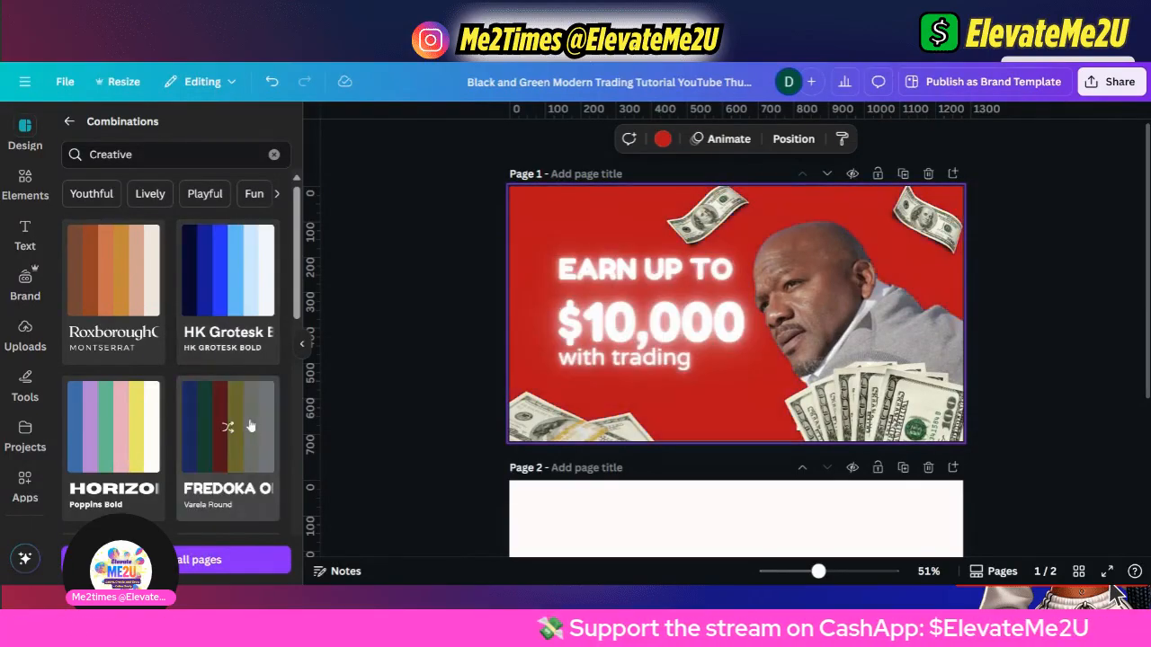
pyautogui.click(251, 426)
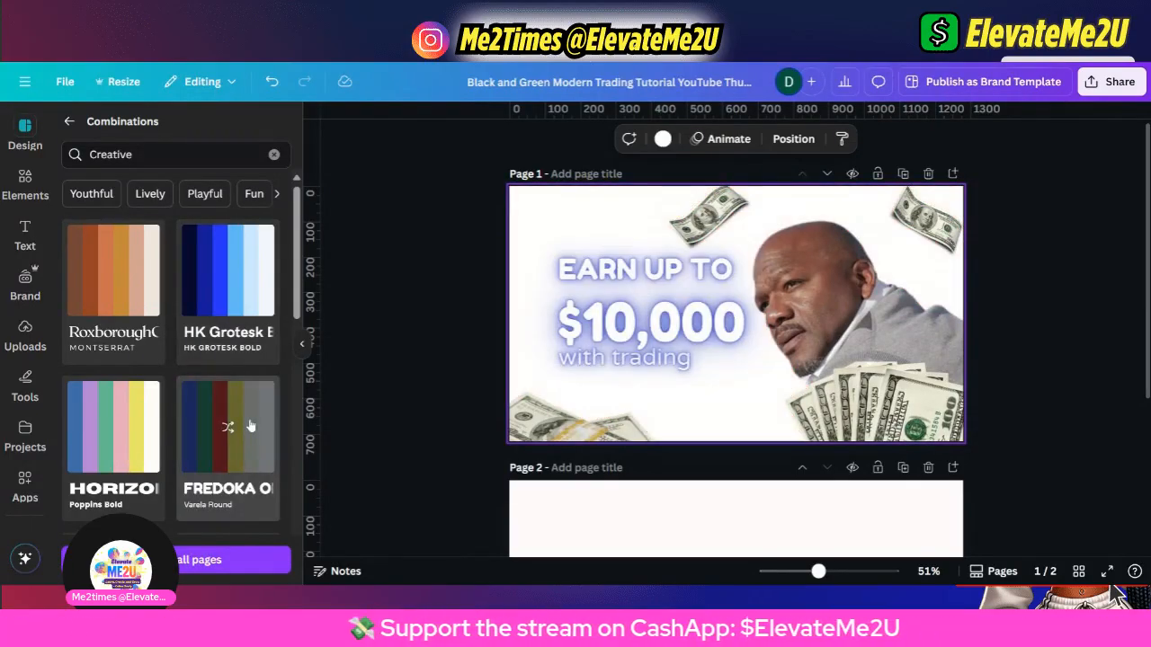
pyautogui.click(251, 426)
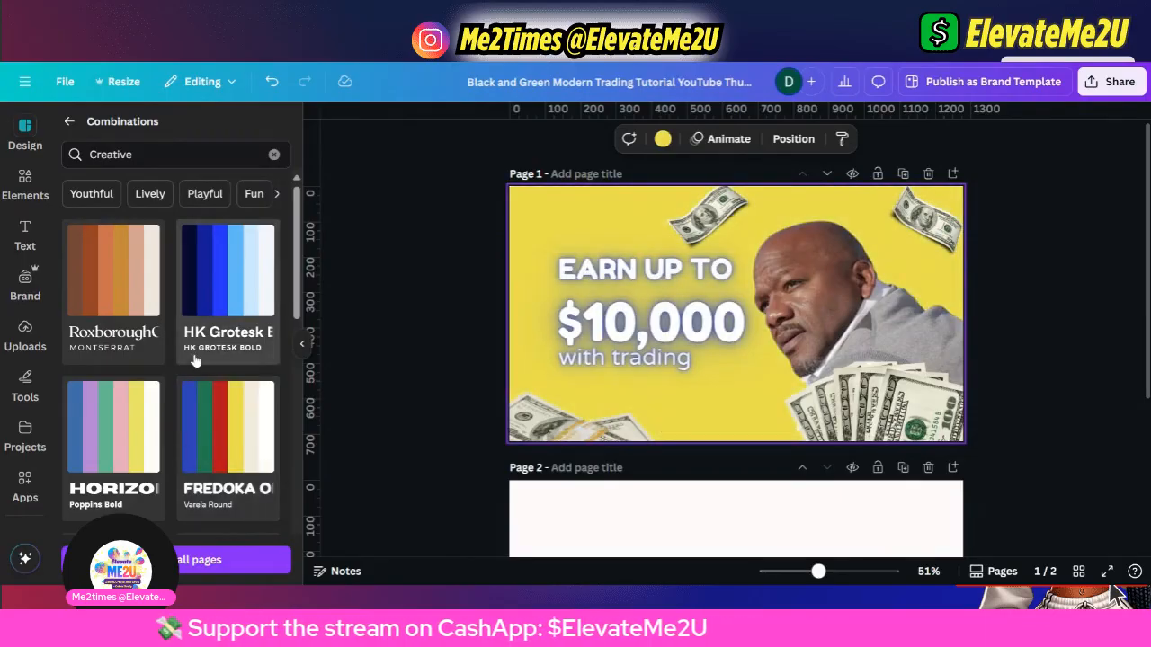
# Browse the gradient graphics in the elements library for a background decoration.
pyautogui.click(41, 184)
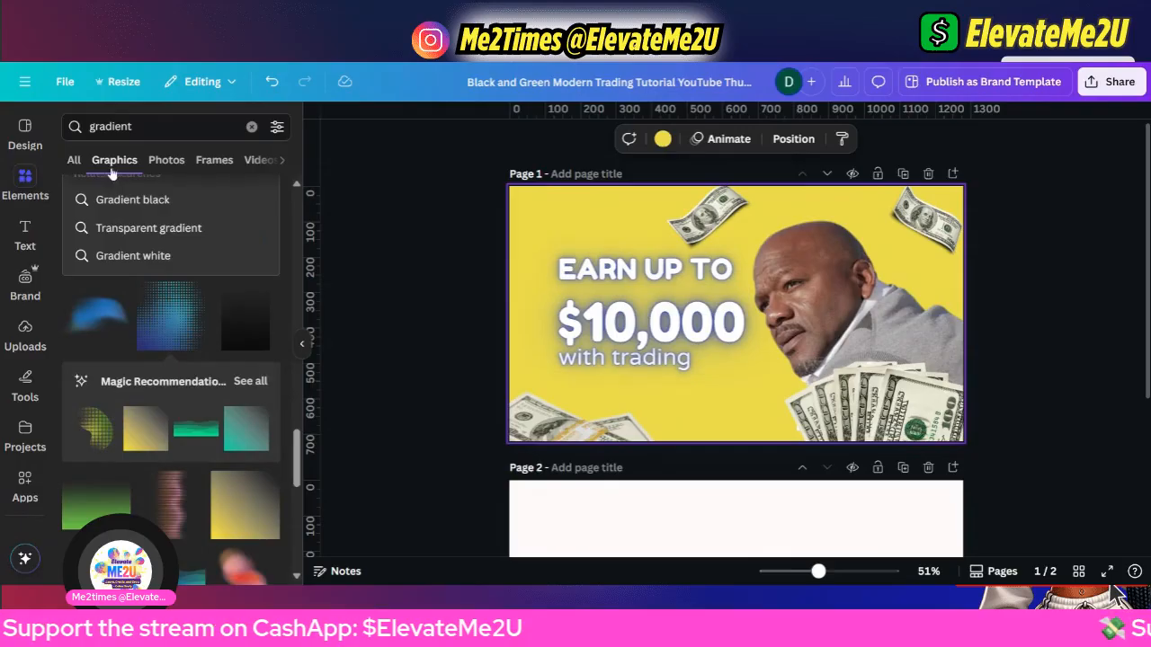
pyautogui.scroll(-5, 185, 371)
pyautogui.scroll(-2, 188, 368)
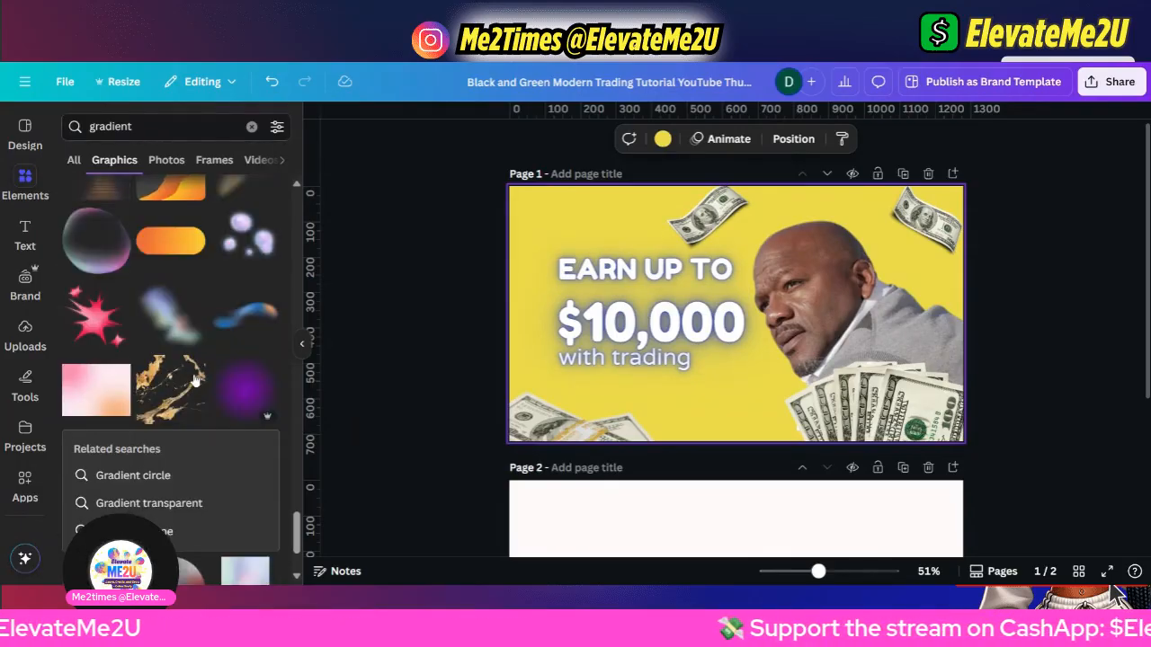
pyautogui.scroll(-2, 195, 382)
pyautogui.scroll(-1, 194, 389)
pyautogui.scroll(3, 192, 391)
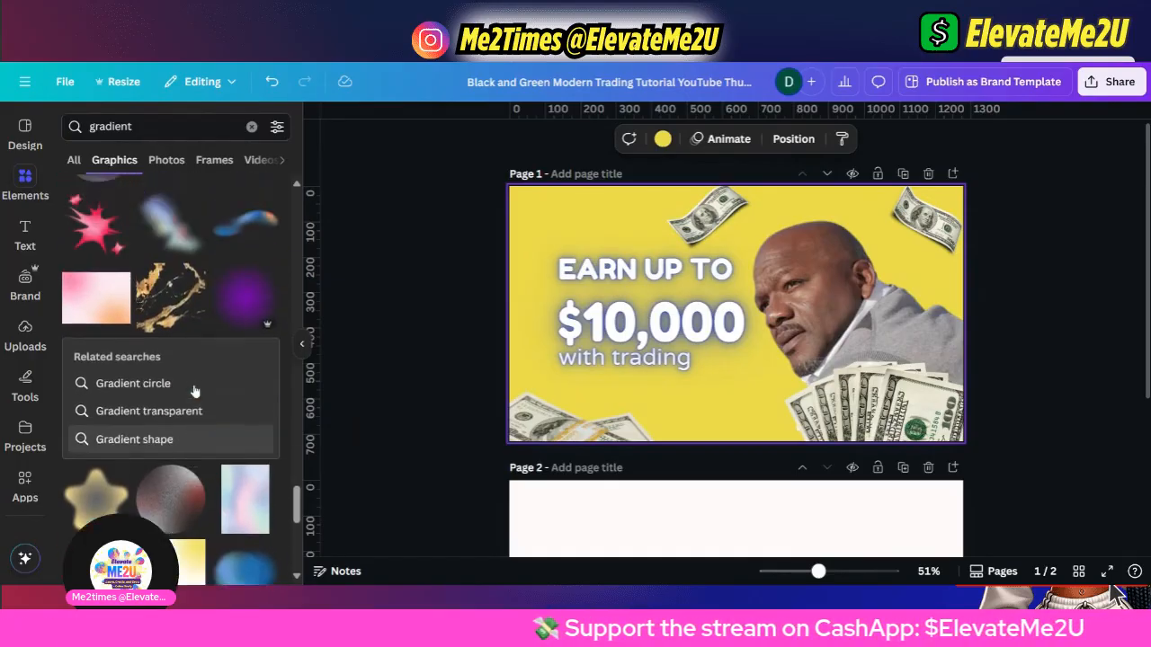
pyautogui.scroll(3, 177, 402)
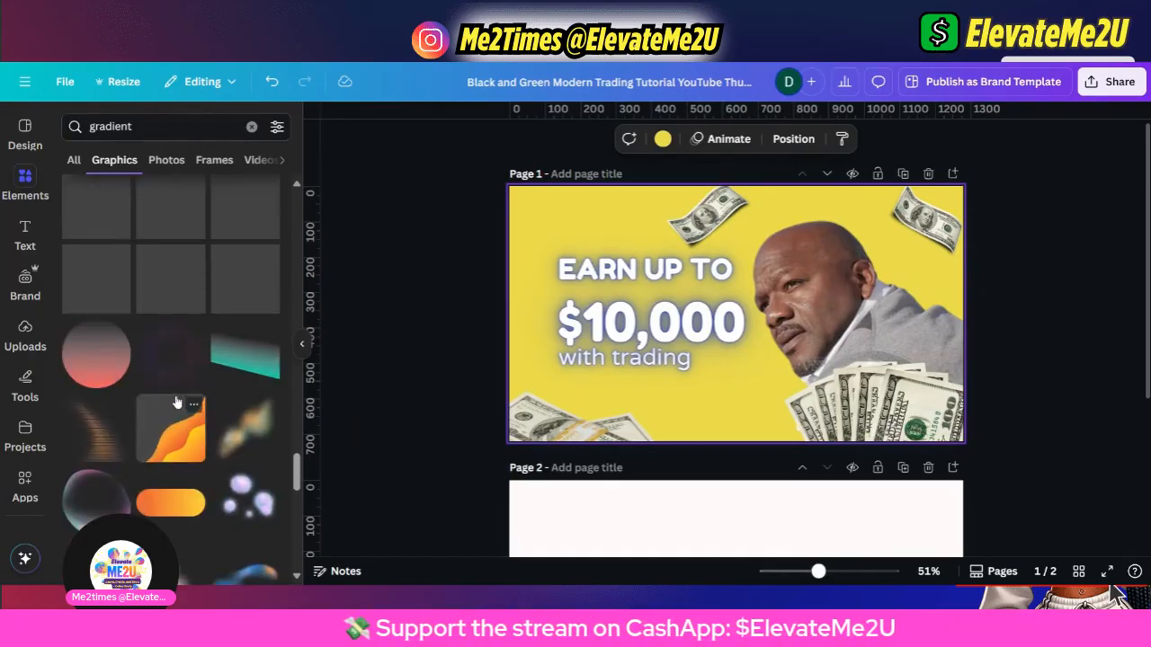
pyautogui.scroll(-5, 177, 402)
pyautogui.scroll(4, 177, 402)
pyautogui.scroll(1, 177, 402)
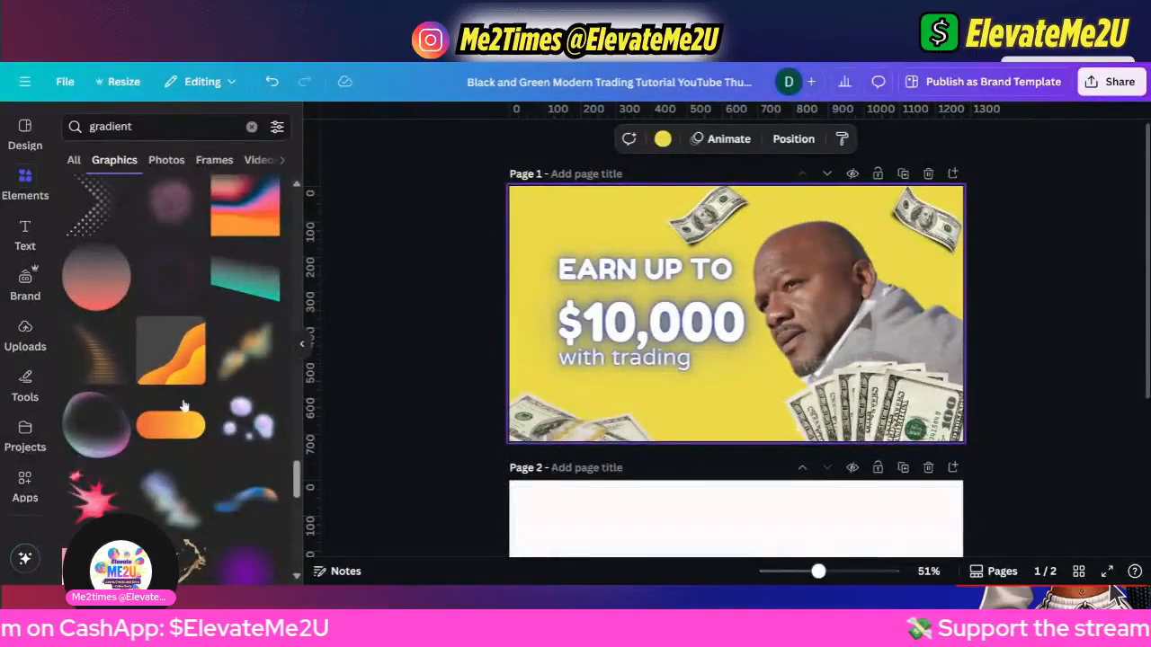
# Try an enlarged iridescent bubble graphic over the man on page 1, and delete it.
pyautogui.click(90, 440)
pyautogui.moveTo(760, 363); pyautogui.dragTo(854, 358)
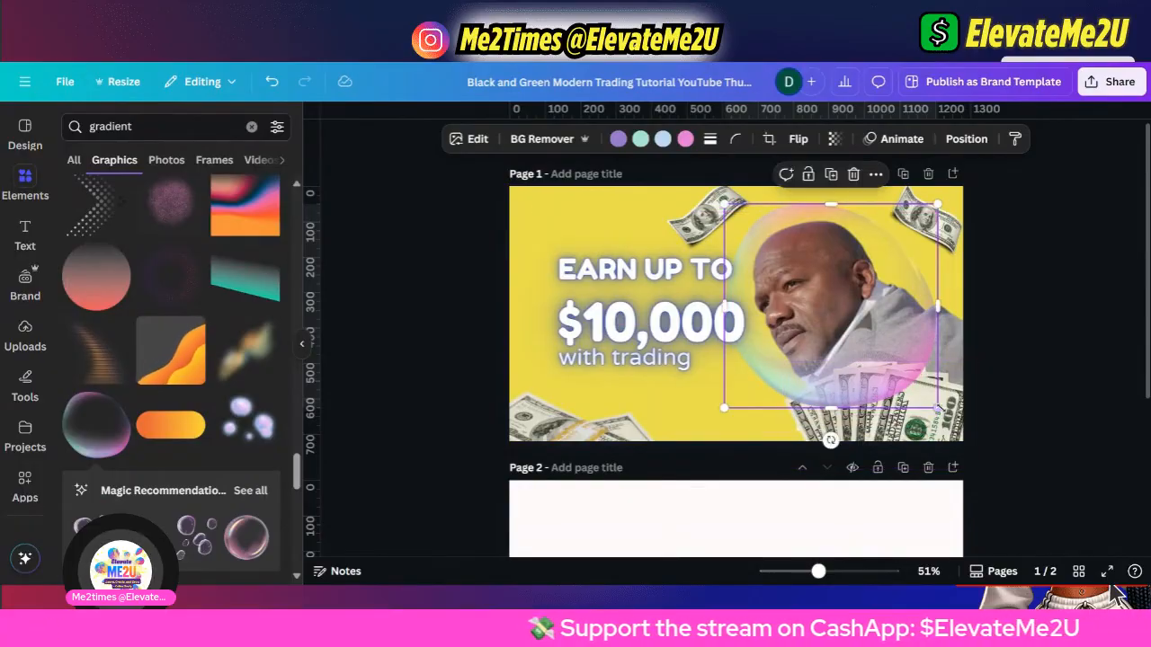
pyautogui.moveTo(938, 407); pyautogui.dragTo(982, 450)
pyautogui.press('Delete')
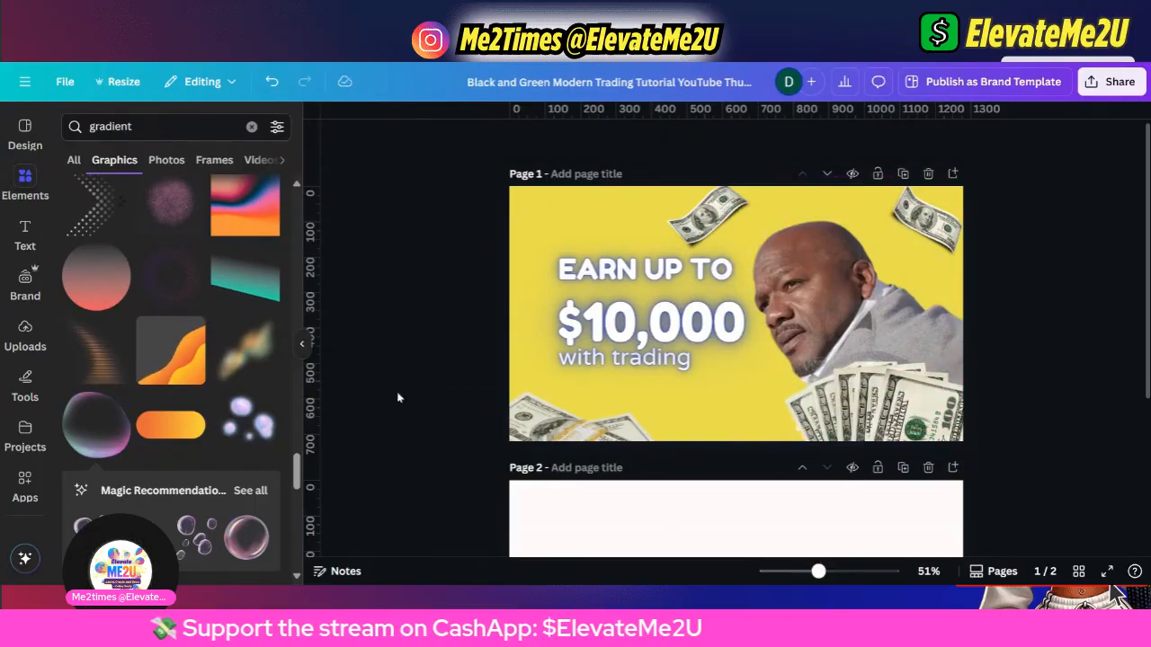
# Select blank page 2, clear the gradient search and look through the element categories down to Frames.
pyautogui.scroll(-1, 809, 407)
pyautogui.scroll(-2, 809, 406)
pyautogui.click(678, 401)
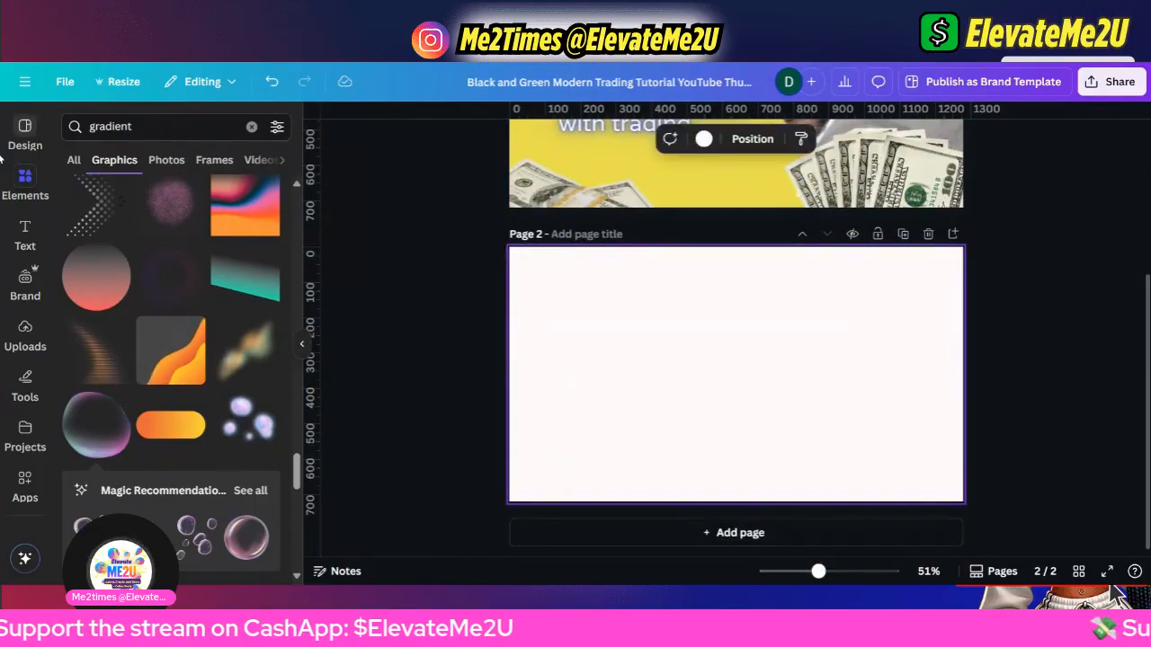
pyautogui.click(26, 140)
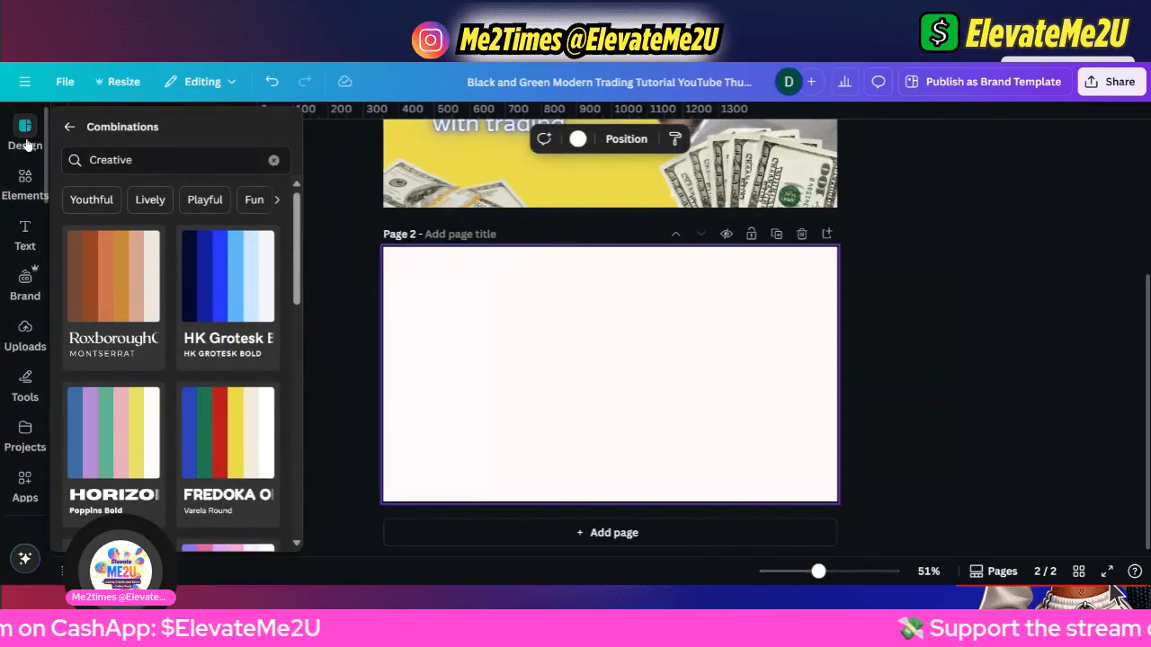
pyautogui.click(25, 185)
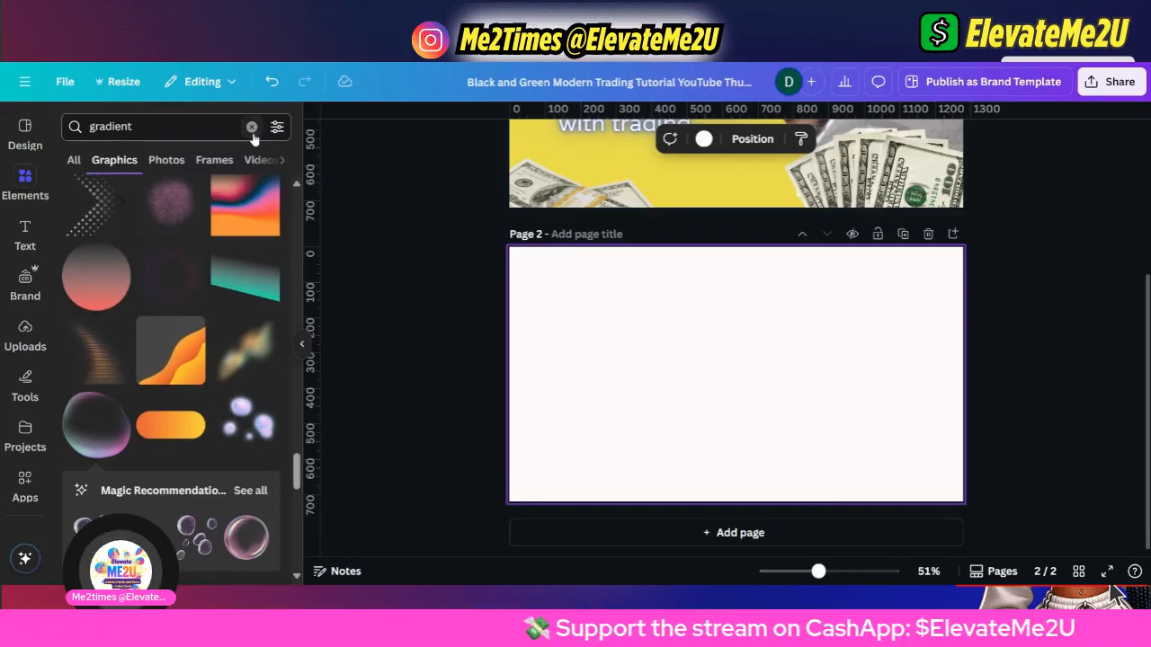
pyautogui.click(252, 127)
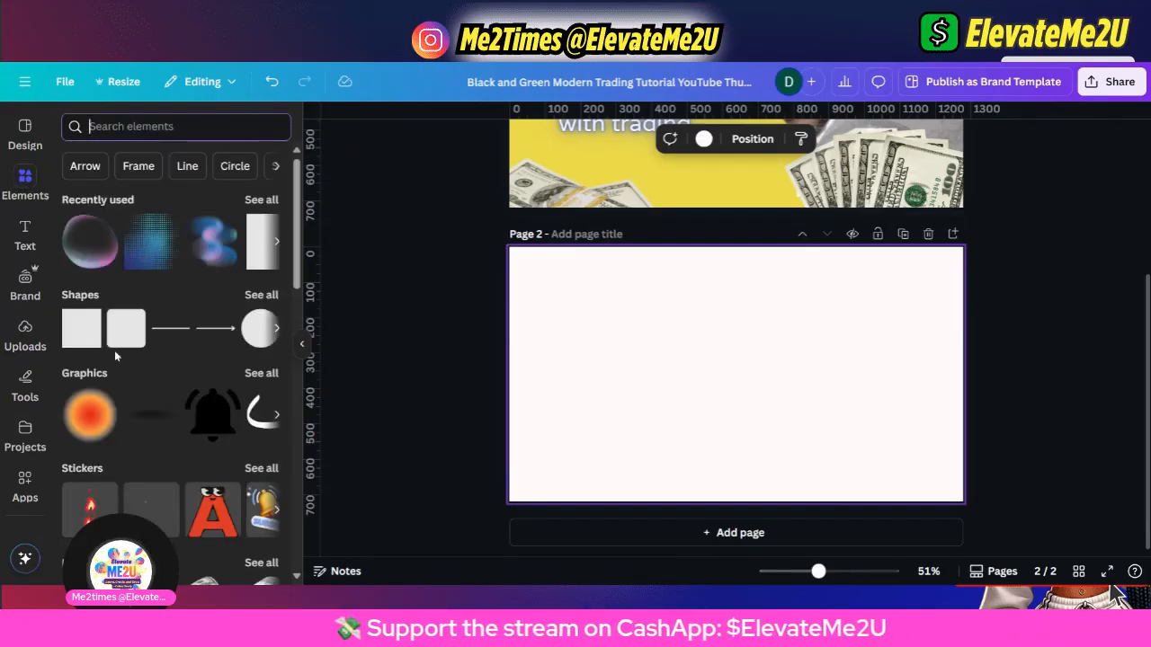
pyautogui.scroll(-5, 114, 351)
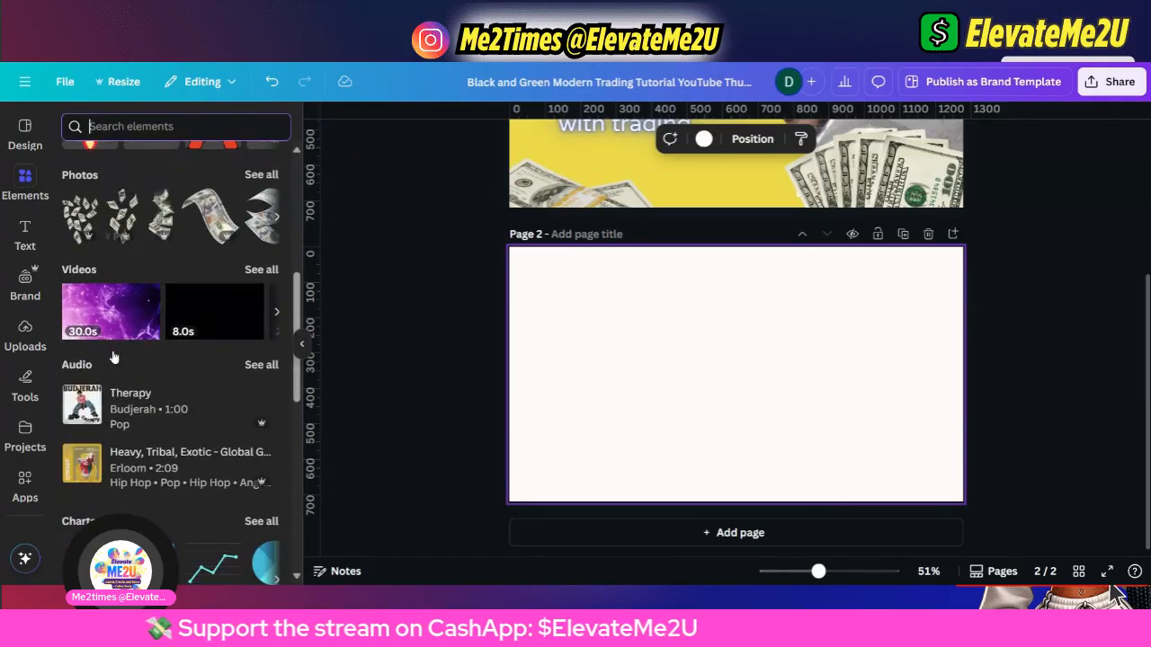
pyautogui.scroll(-6, 115, 358)
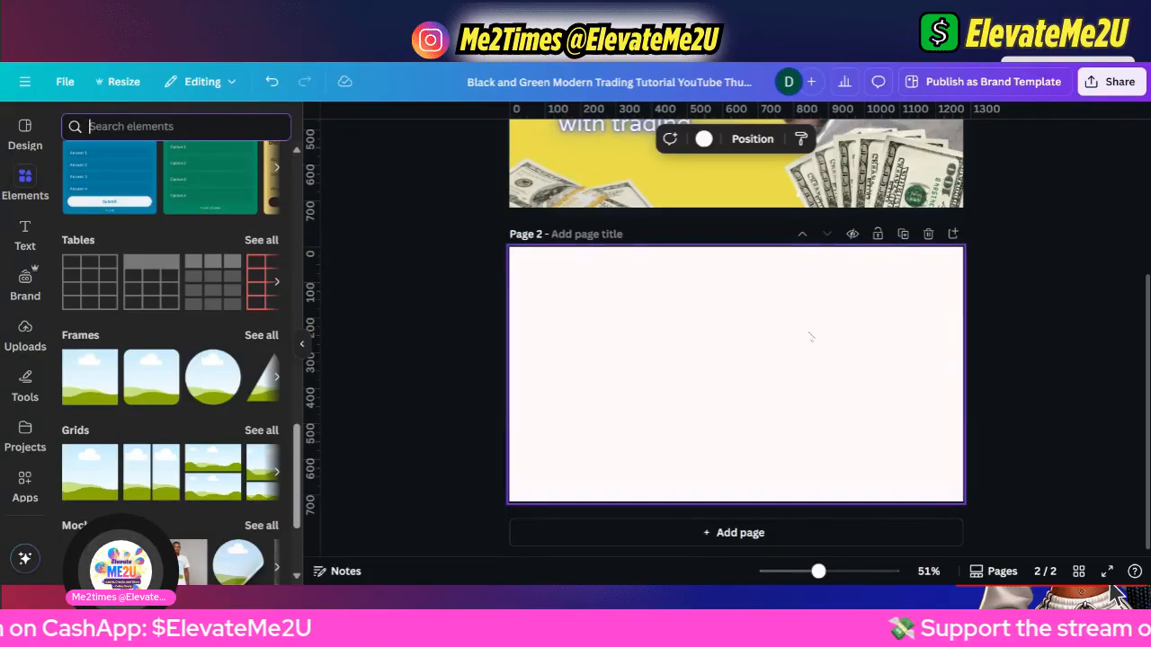
# Reposition the man's cutout slightly higher on page 1, beside the headline and above the fanned bills.
pyautogui.scroll(3, 810, 351)
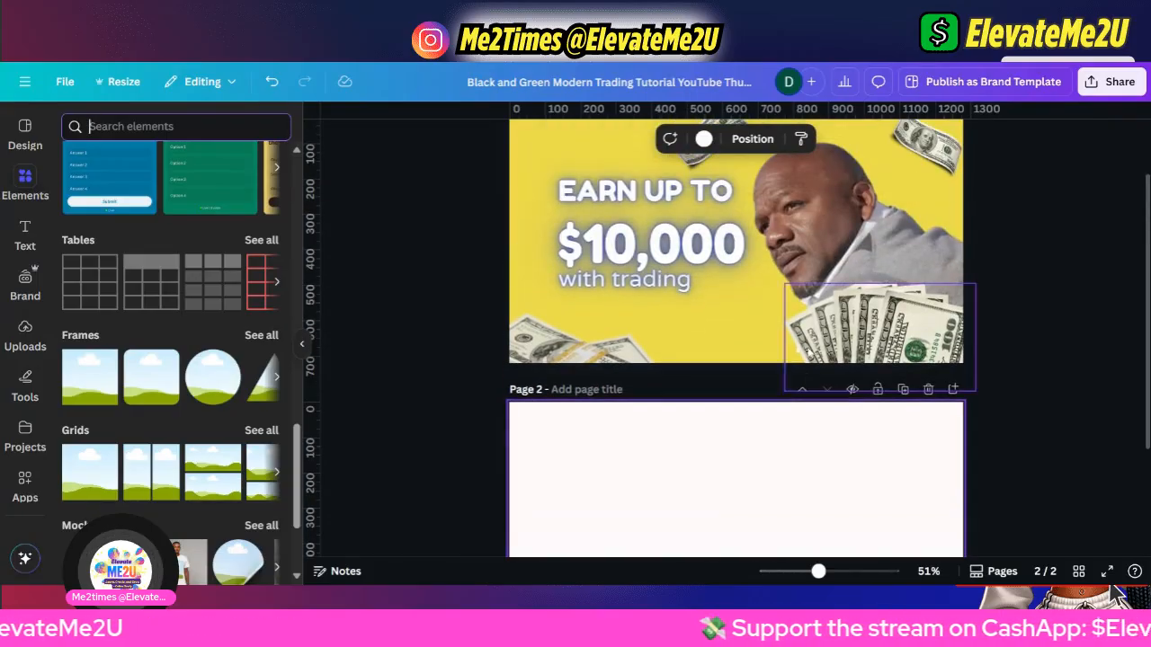
pyautogui.click(745, 152)
pyautogui.moveTo(745, 153); pyautogui.dragTo(665, 102)
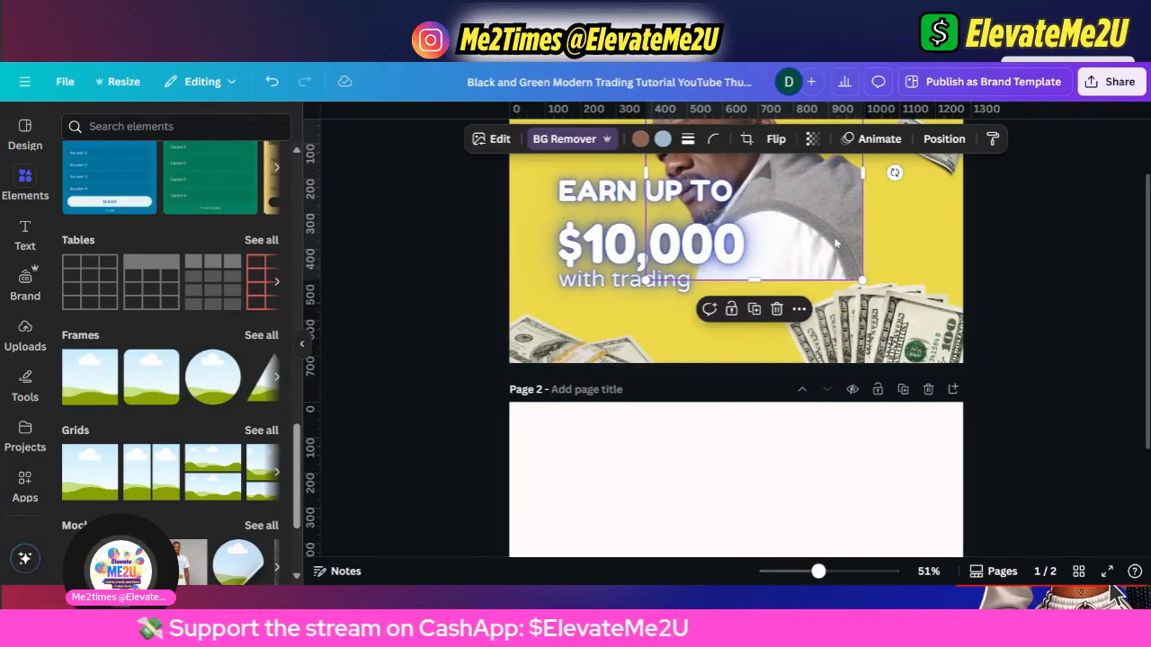
pyautogui.moveTo(820, 264); pyautogui.dragTo(920, 303)
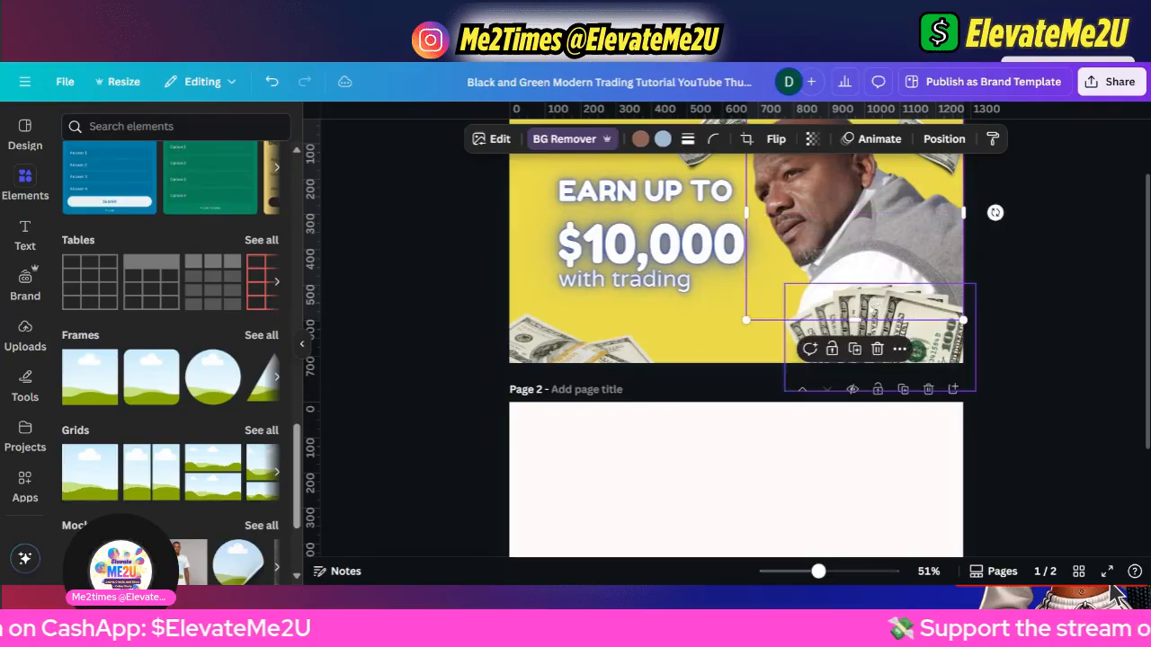
# Add the square frame with scalloped top and bottom edges from the Blob frames and move it onto page 2, right of centre.
pyautogui.click(252, 336)
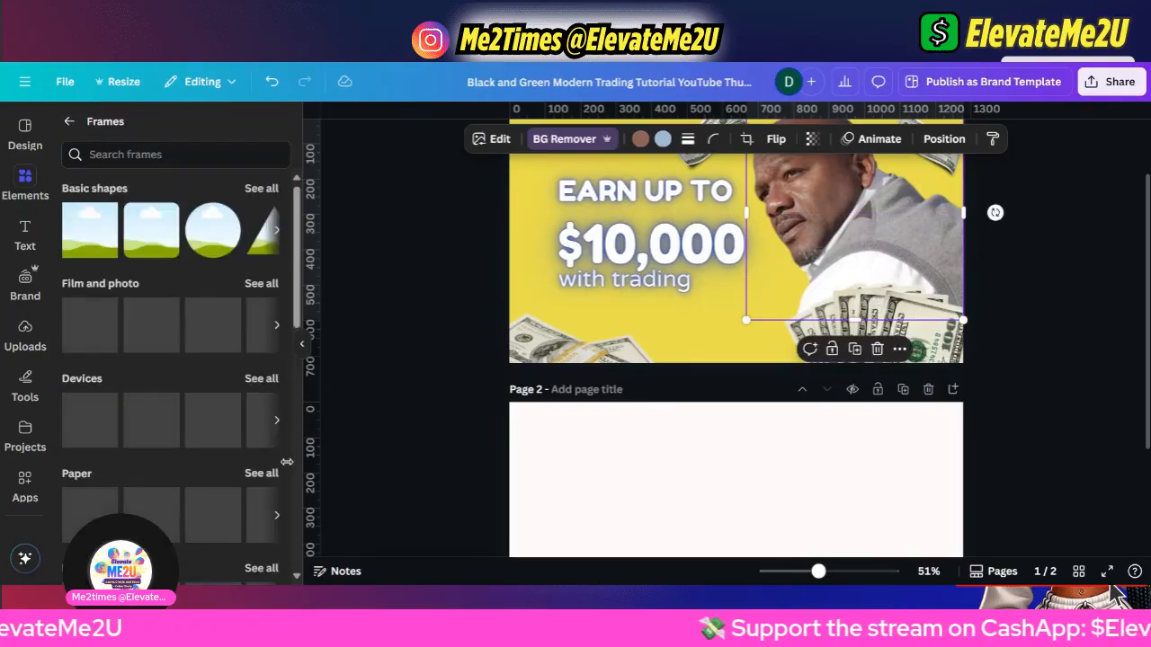
pyautogui.scroll(-1, 217, 448)
pyautogui.scroll(-5, 217, 454)
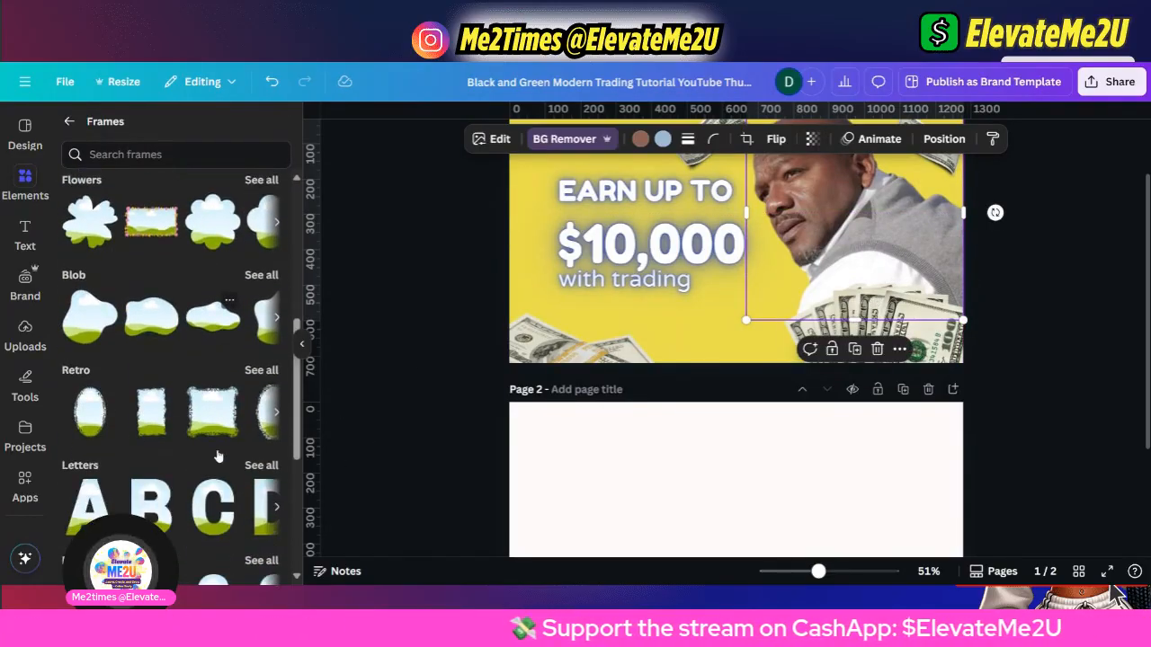
pyautogui.scroll(-1, 218, 455)
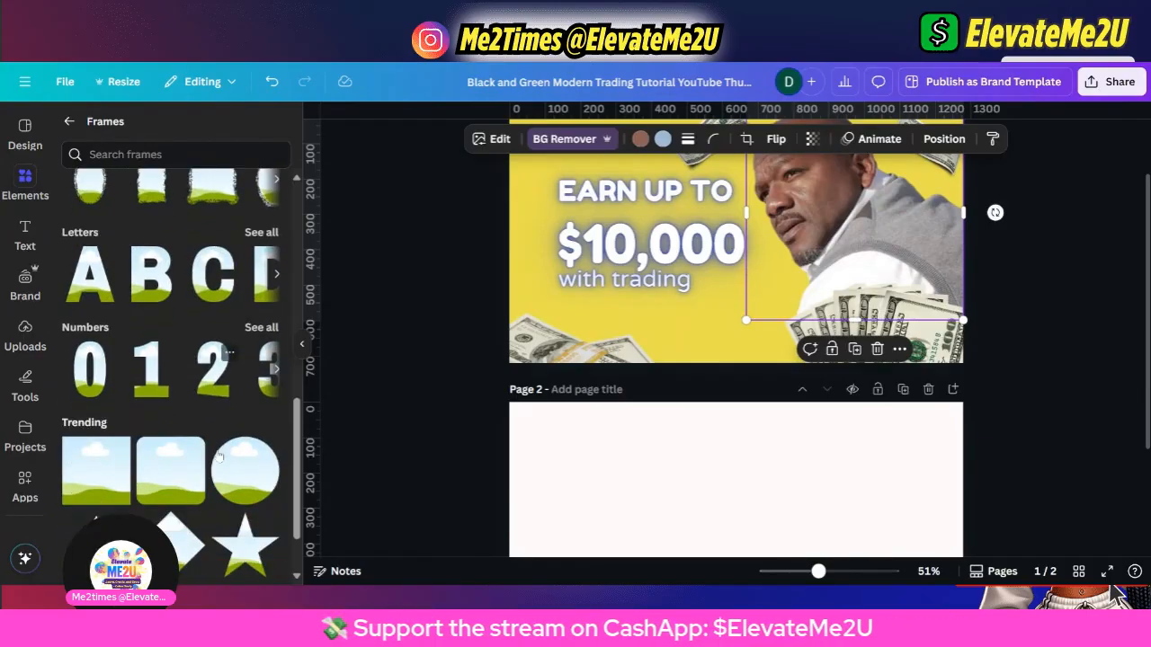
pyautogui.scroll(3, 219, 456)
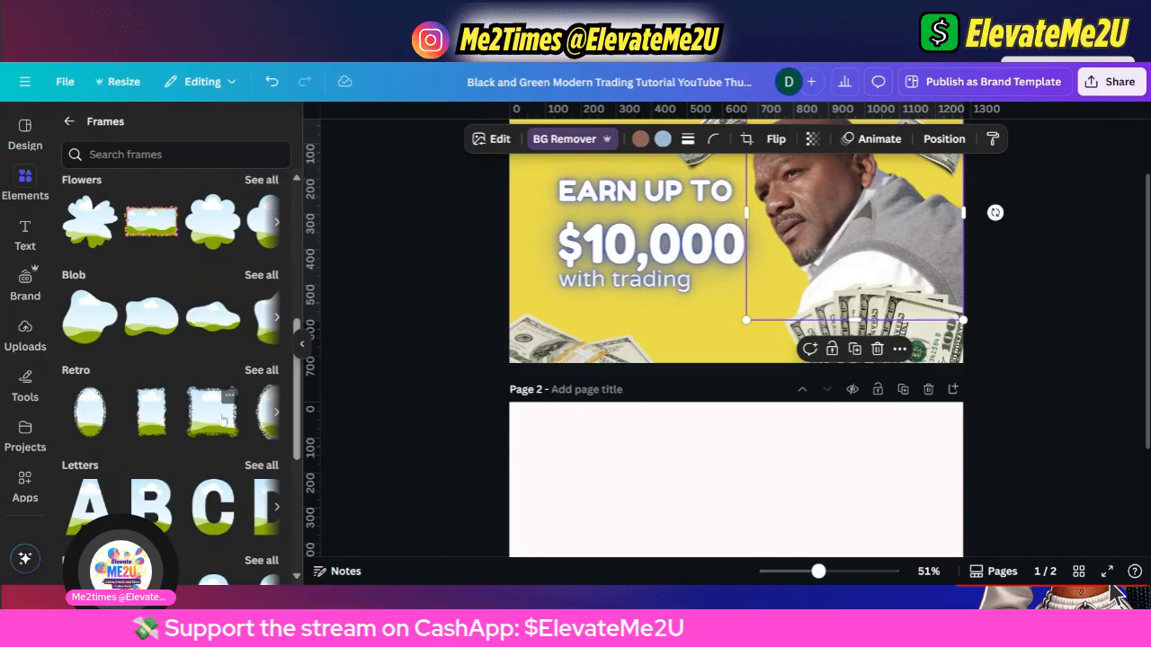
pyautogui.click(262, 275)
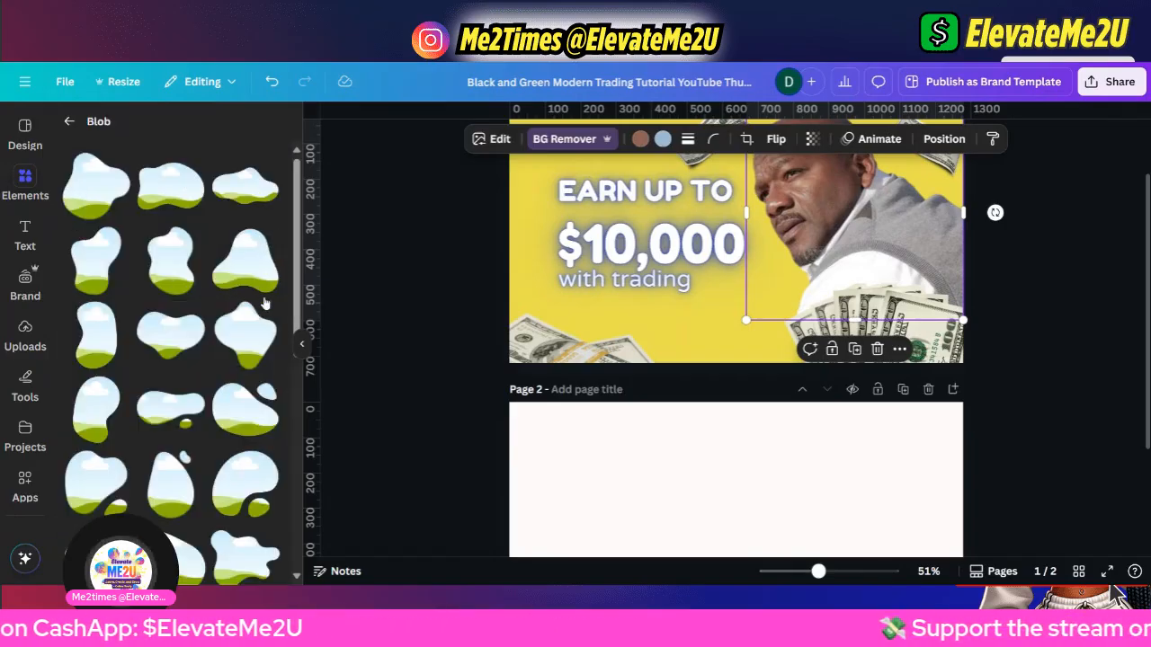
pyautogui.scroll(-5, 237, 322)
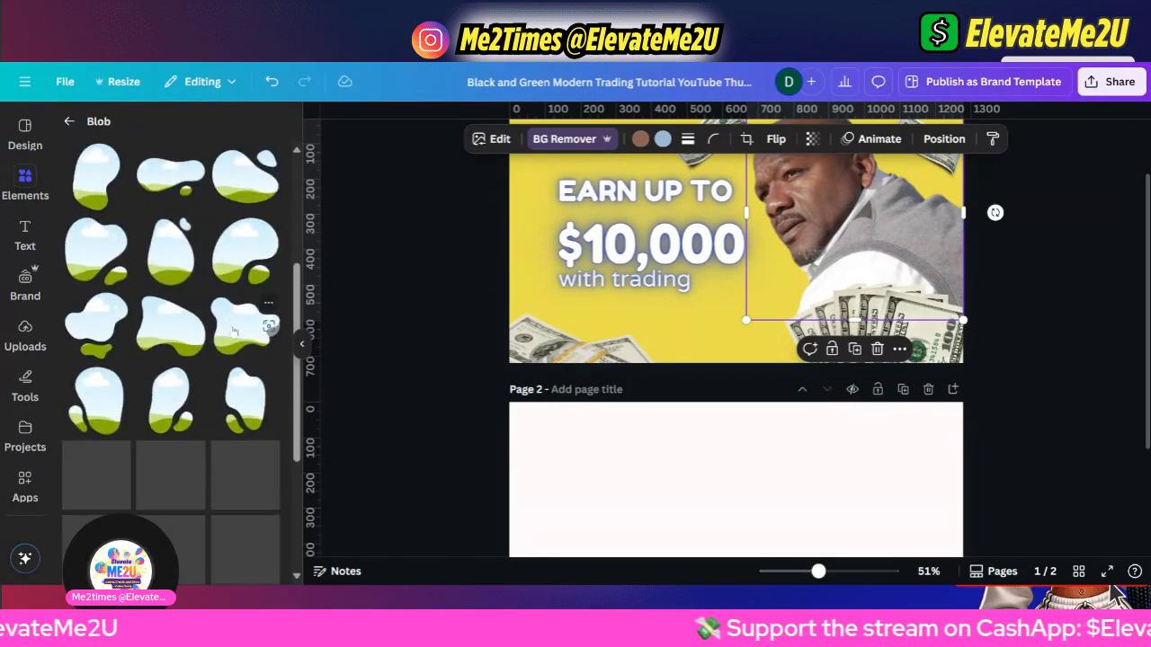
pyautogui.scroll(-5, 224, 337)
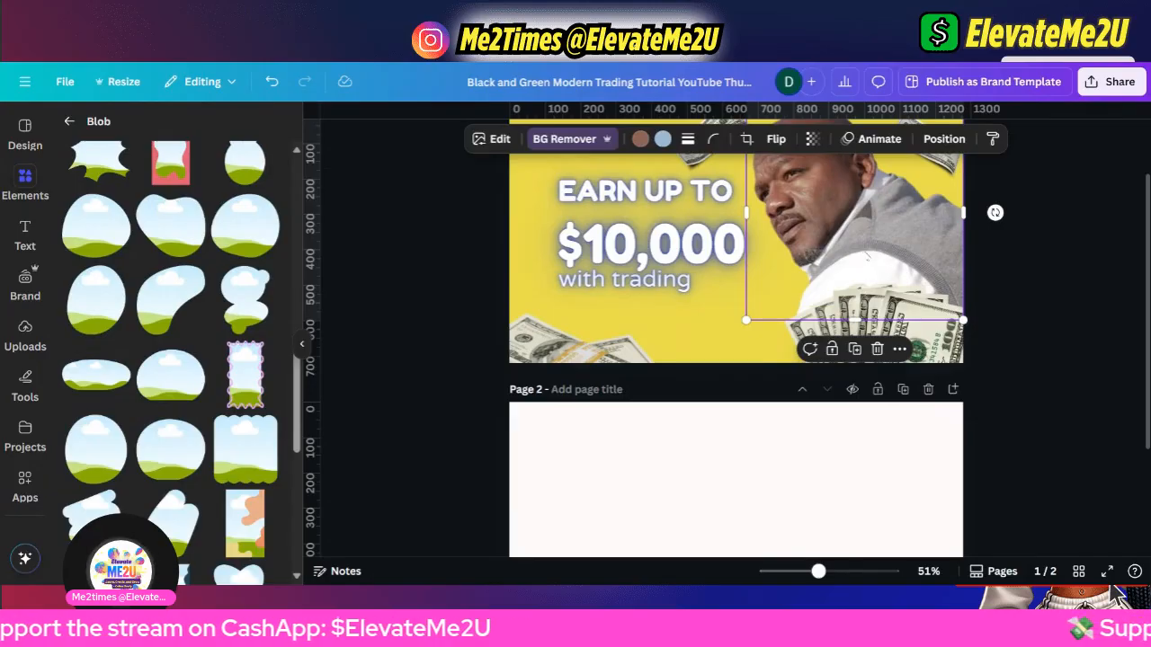
pyautogui.click(261, 472)
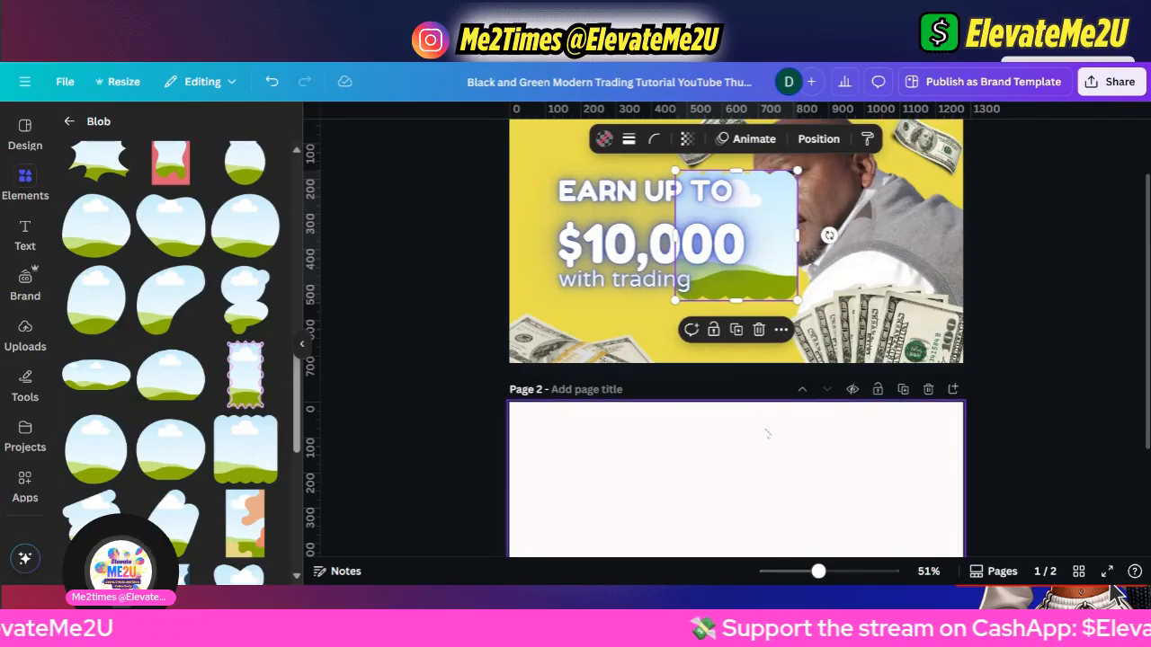
pyautogui.moveTo(773, 261); pyautogui.dragTo(848, 467)
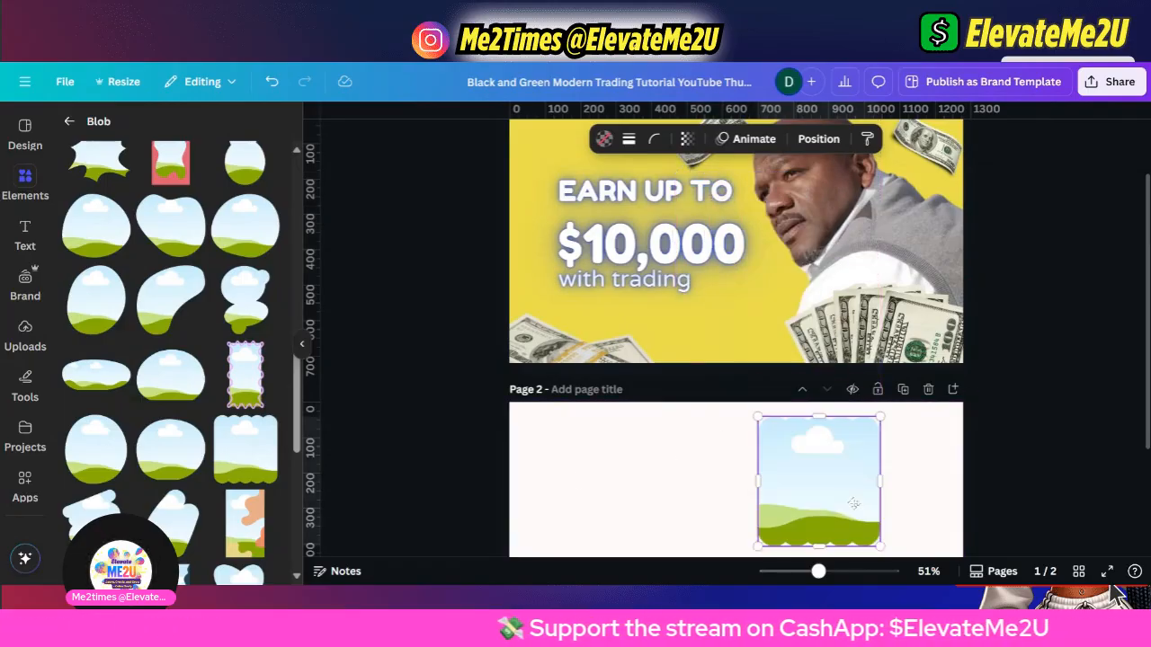
# Fill the scalloped frame on page 2 with the man's cutout from page 1 and select the filled frame.
pyautogui.scroll(5, 907, 466)
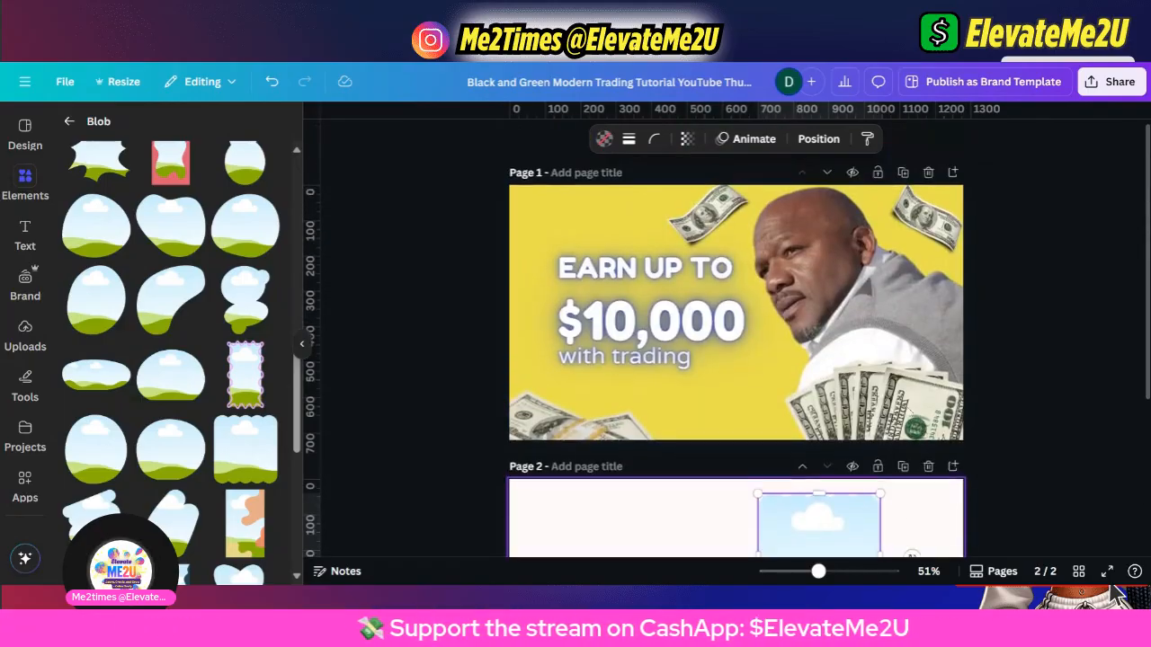
pyautogui.click(895, 288)
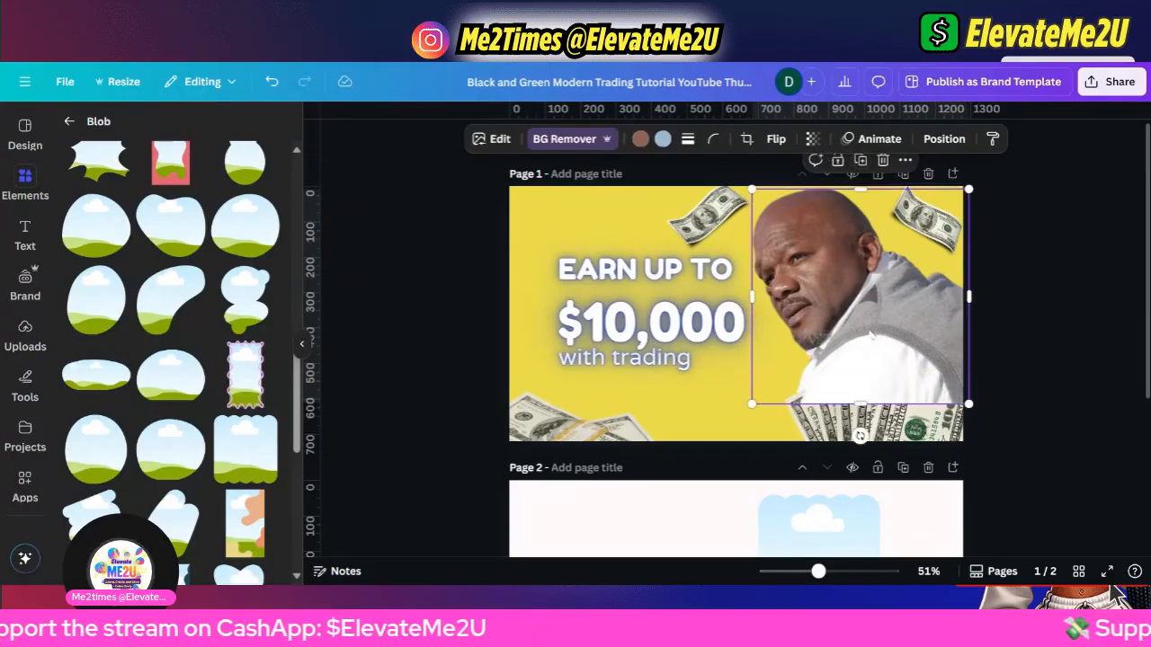
pyautogui.moveTo(854, 271); pyautogui.dragTo(836, 333)
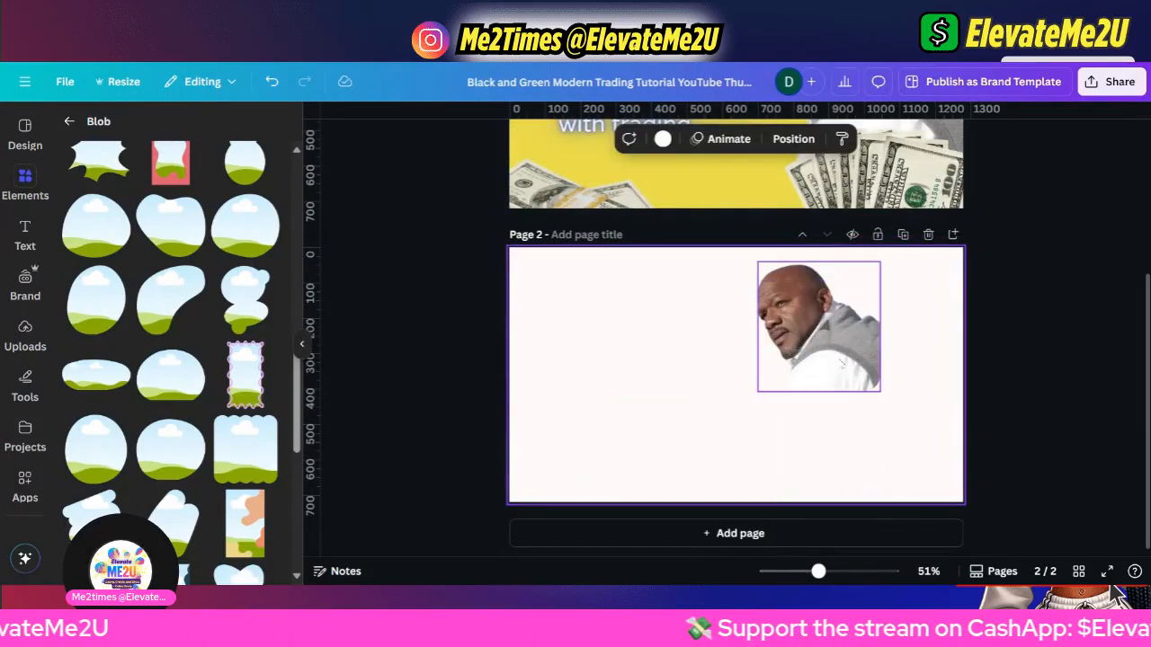
pyautogui.click(800, 378)
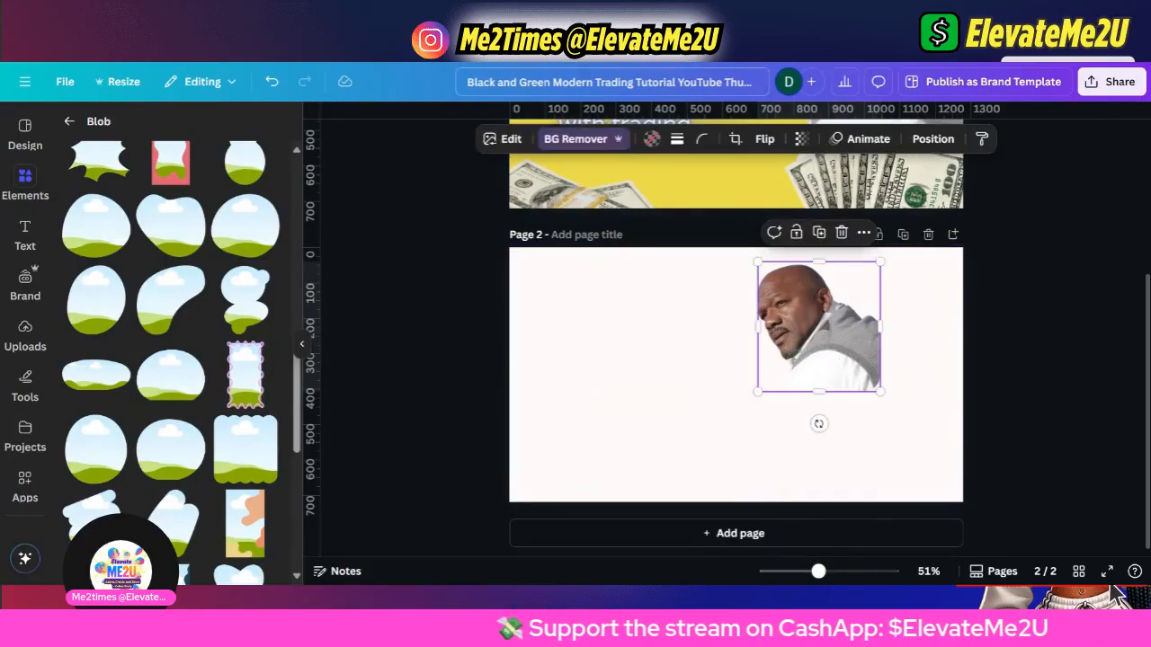
# Give the filled scalloped frame on page 2 a solid black border of weight 4 and move it closer to the page's right edge.
pyautogui.click(677, 140)
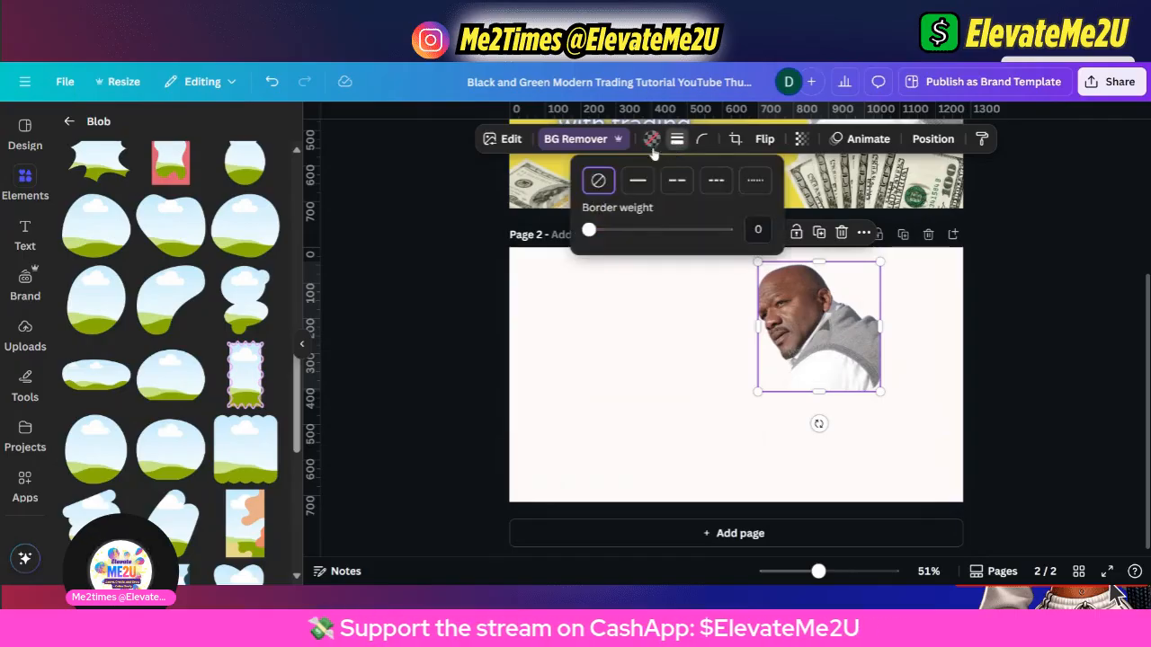
pyautogui.click(636, 185)
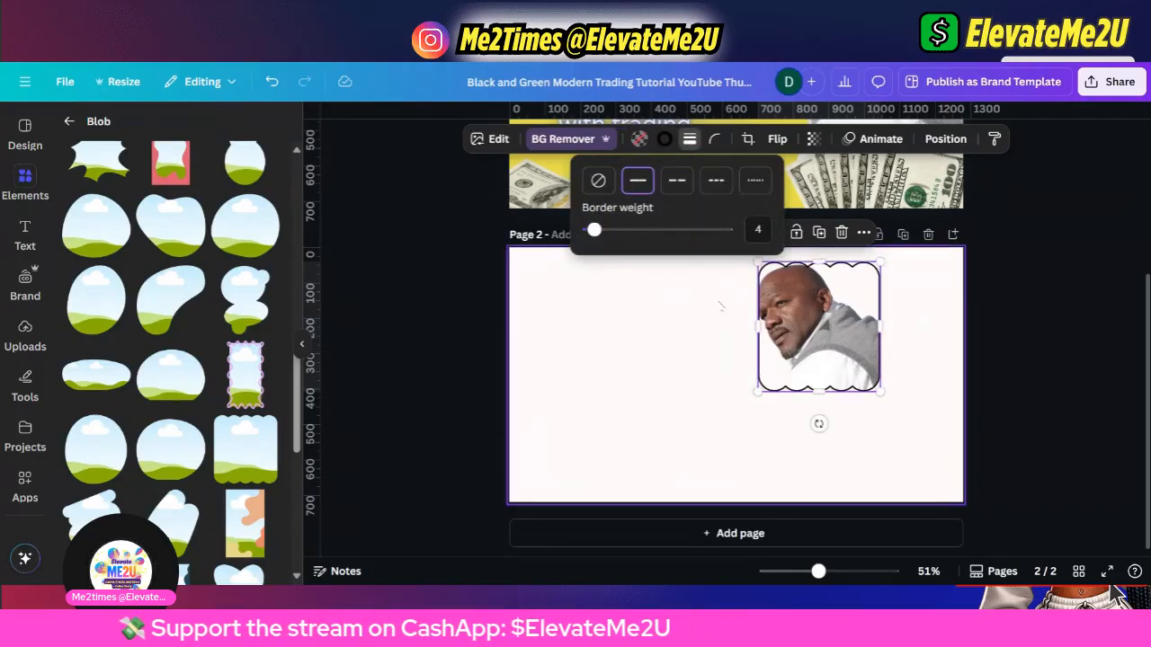
pyautogui.click(798, 342)
pyautogui.moveTo(797, 330); pyautogui.dragTo(848, 343)
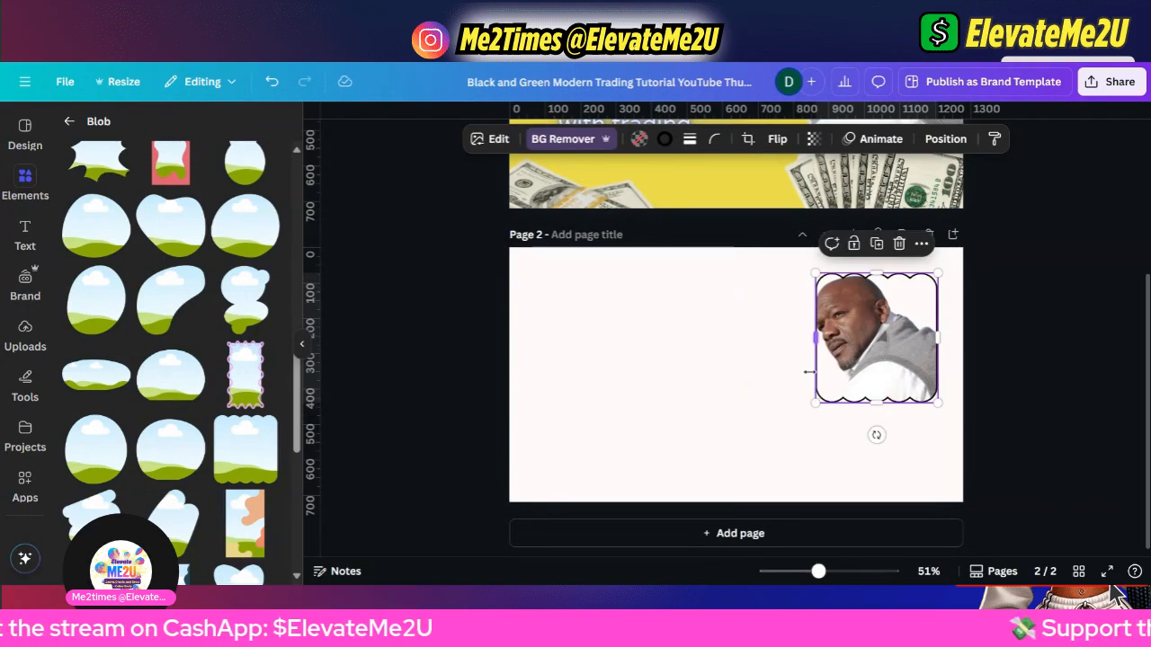
# Duplicate the bordered frame and stack the two copies vertically along the right side of page 2.
pyautogui.click(877, 243)
pyautogui.moveTo(870, 329); pyautogui.dragTo(867, 456)
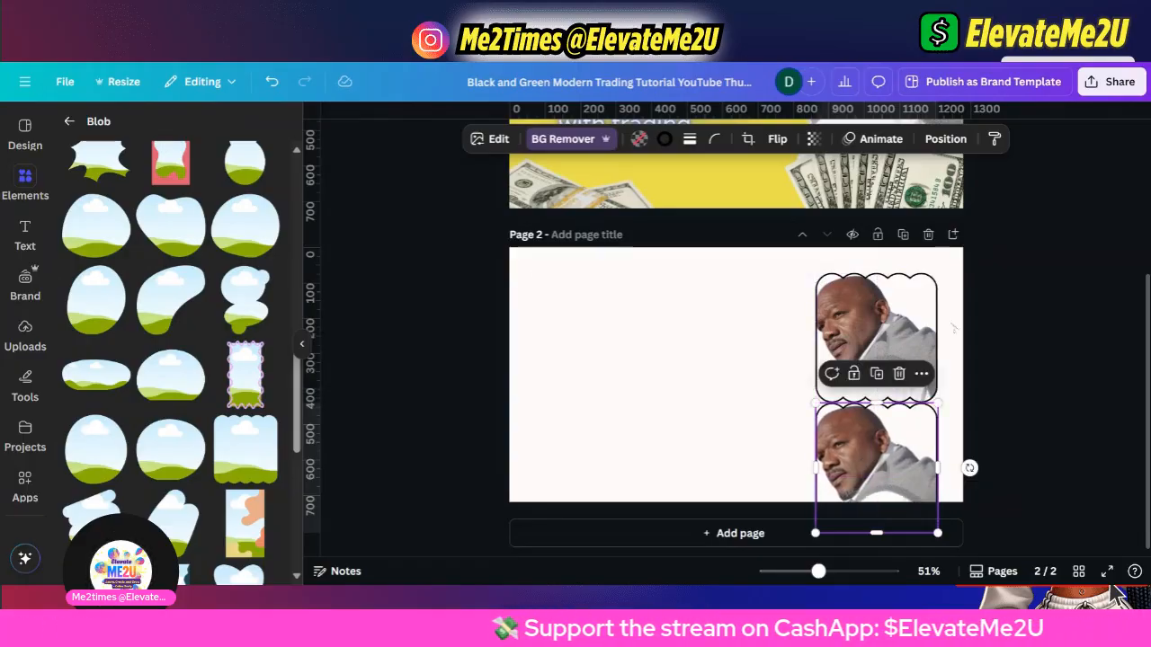
pyautogui.moveTo(975, 294); pyautogui.dragTo(868, 417)
pyautogui.moveTo(866, 417)
pyautogui.mouseDown()
pyautogui.moveTo(873, 386)
pyautogui.moveTo(872, 396)
pyautogui.mouseUp()
pyautogui.click(807, 440)
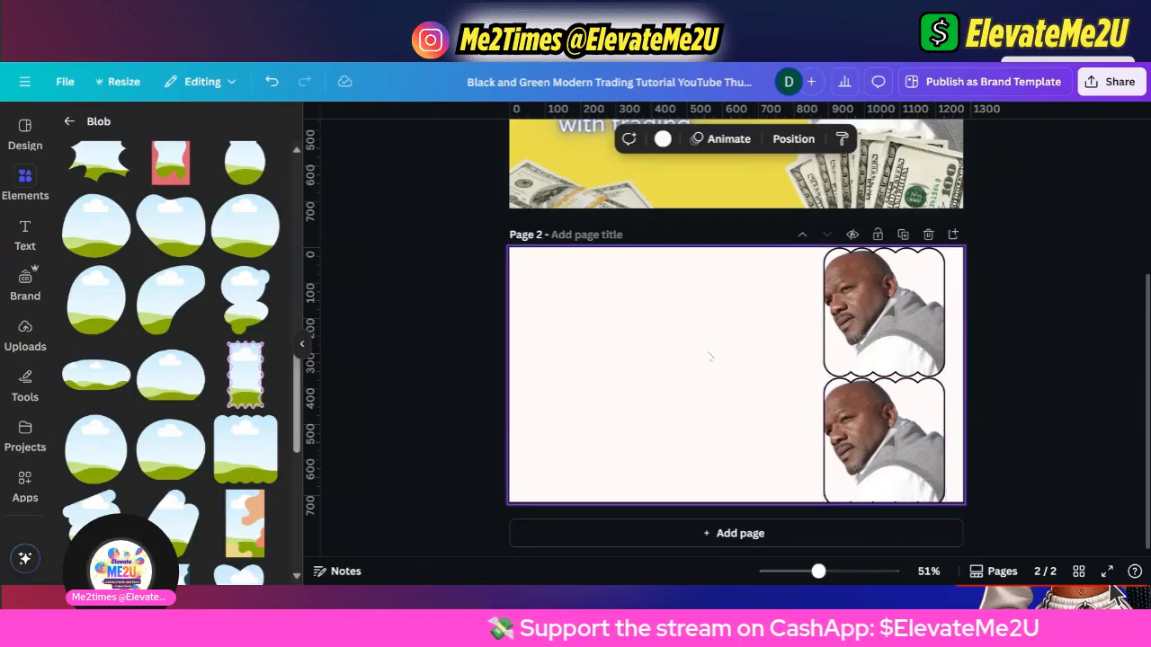
# Fill the lower frame with the uploaded photo of the man in the black hoodie and cap and remove its background.
pyautogui.click(25, 232)
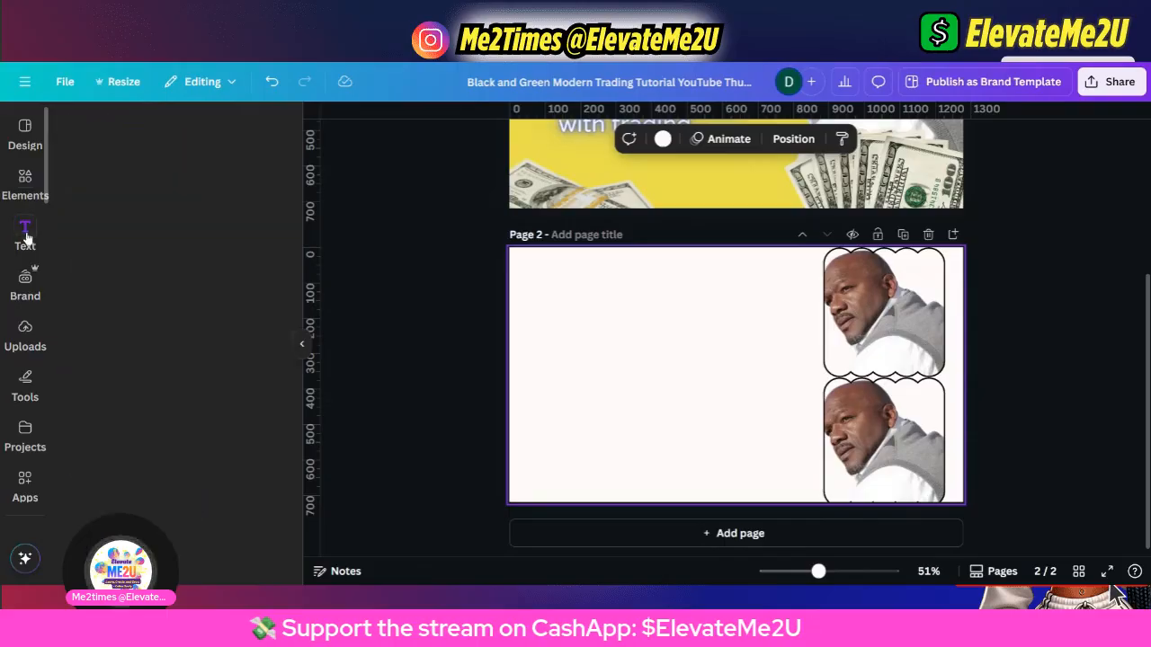
pyautogui.click(26, 340)
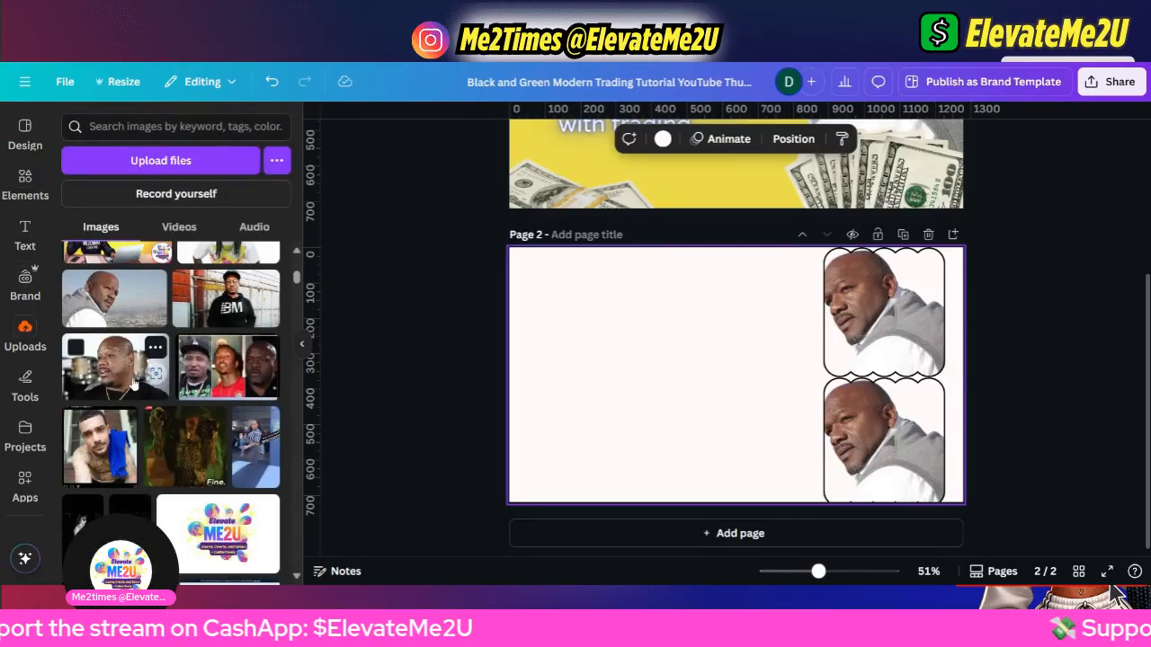
pyautogui.click(224, 297)
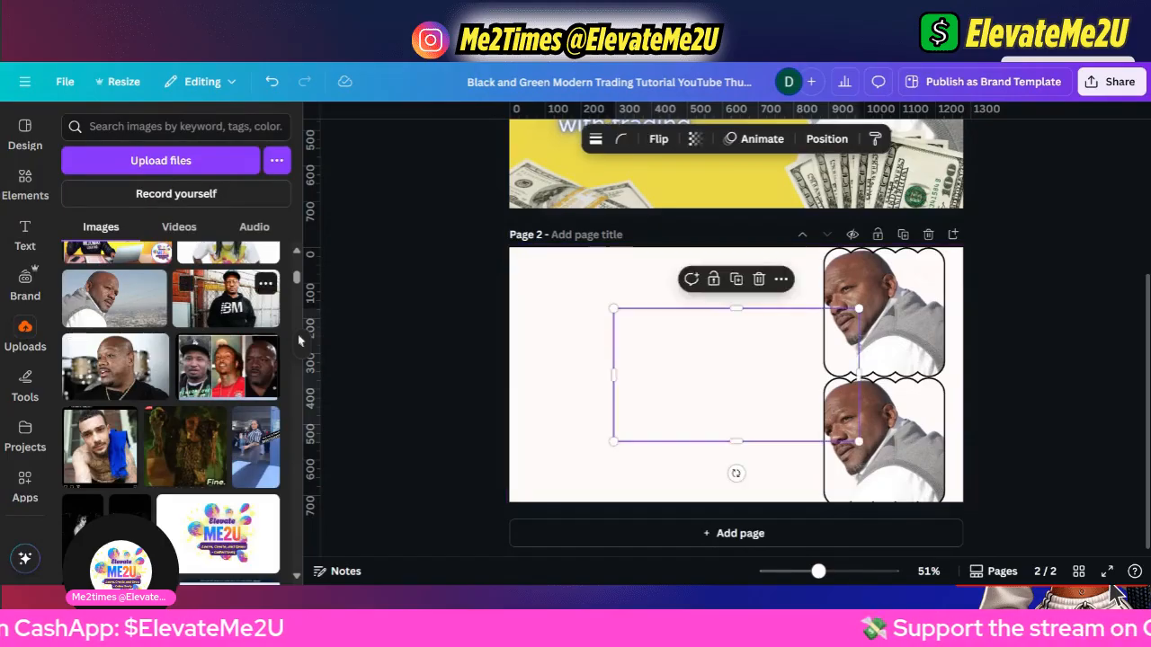
pyautogui.moveTo(741, 395); pyautogui.dragTo(884, 440)
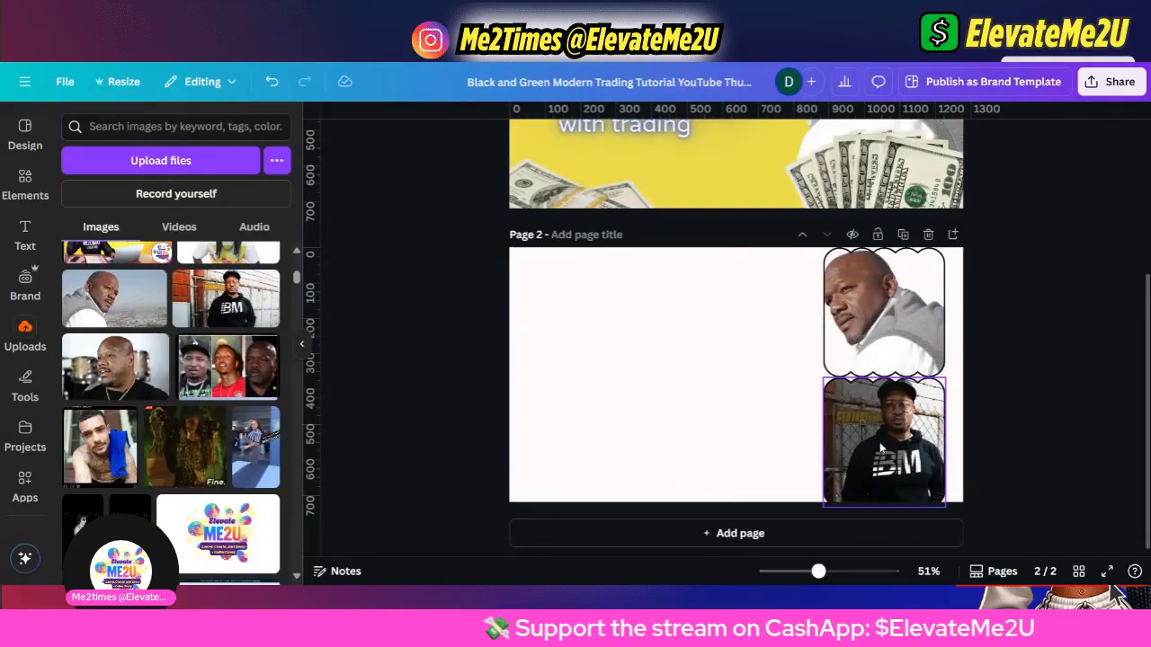
pyautogui.click(600, 428)
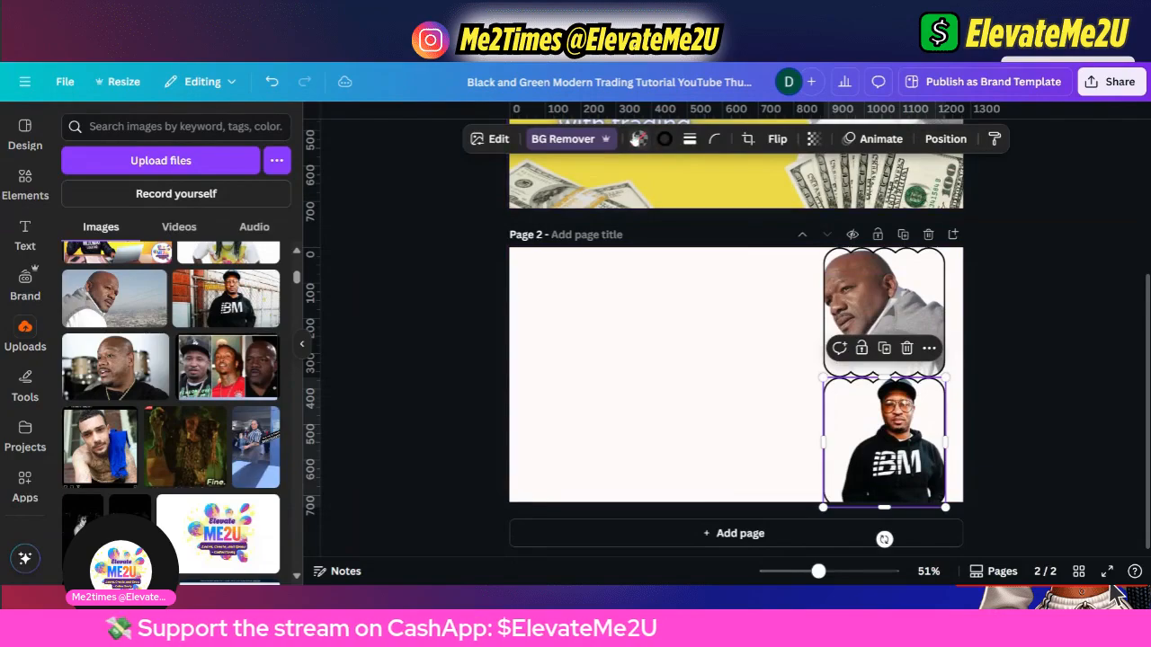
# Try filling the lower frame with the yellow document colour #EDD947 and undo the fill.
pyautogui.click(638, 138)
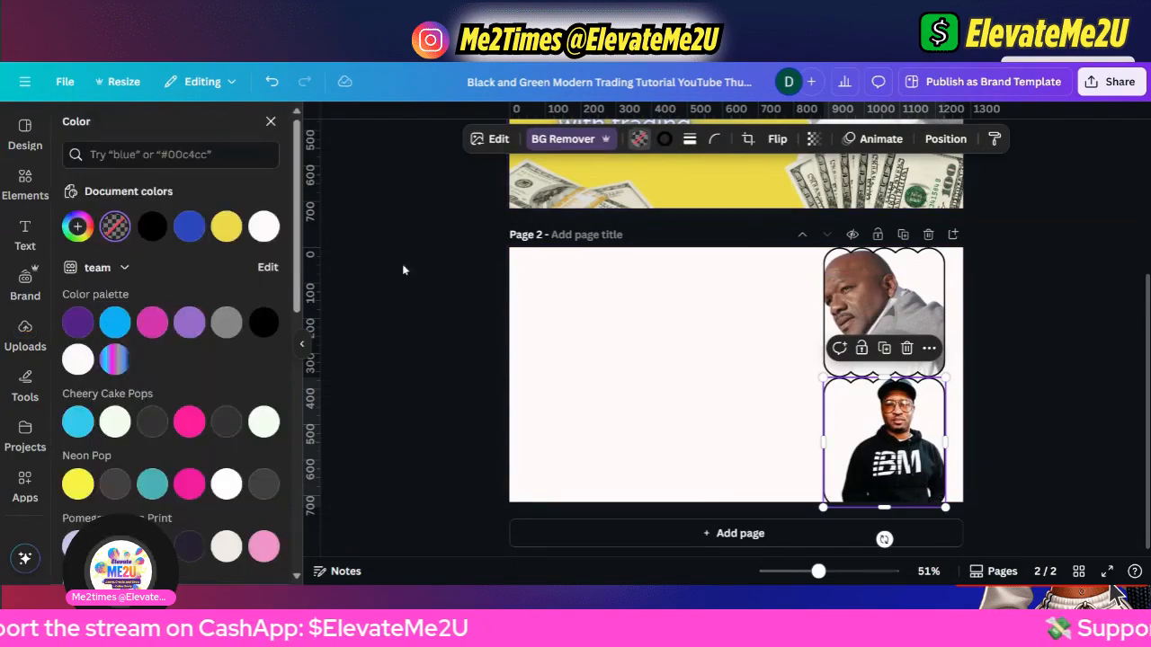
pyautogui.click(226, 226)
pyautogui.click(226, 226)
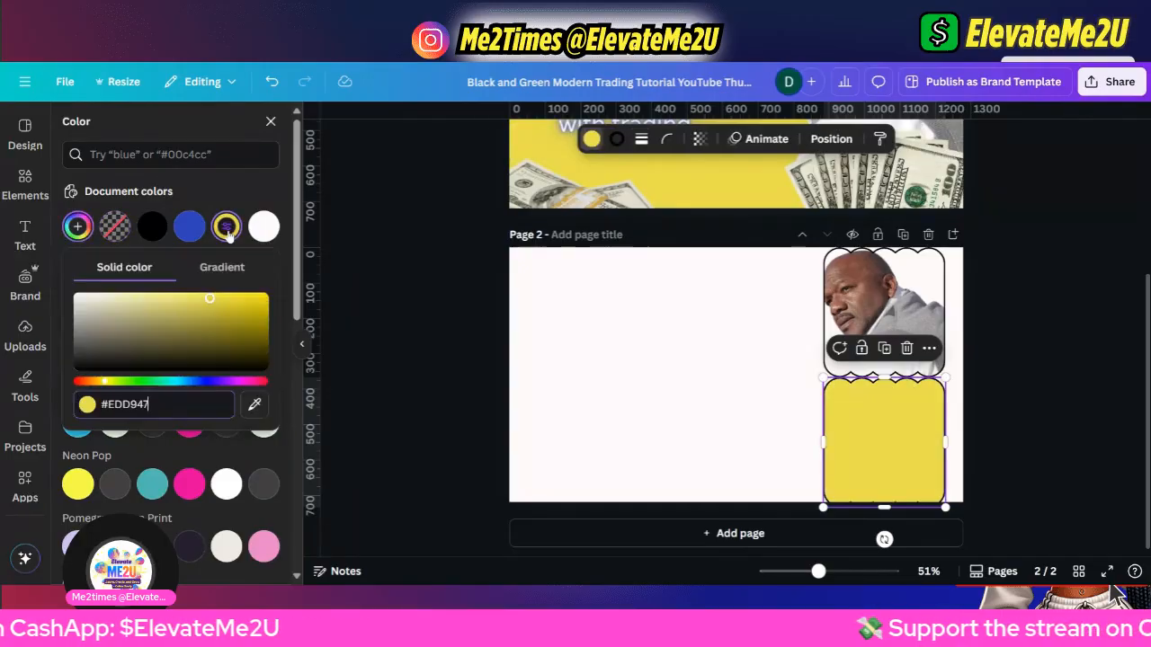
pyautogui.click(632, 378)
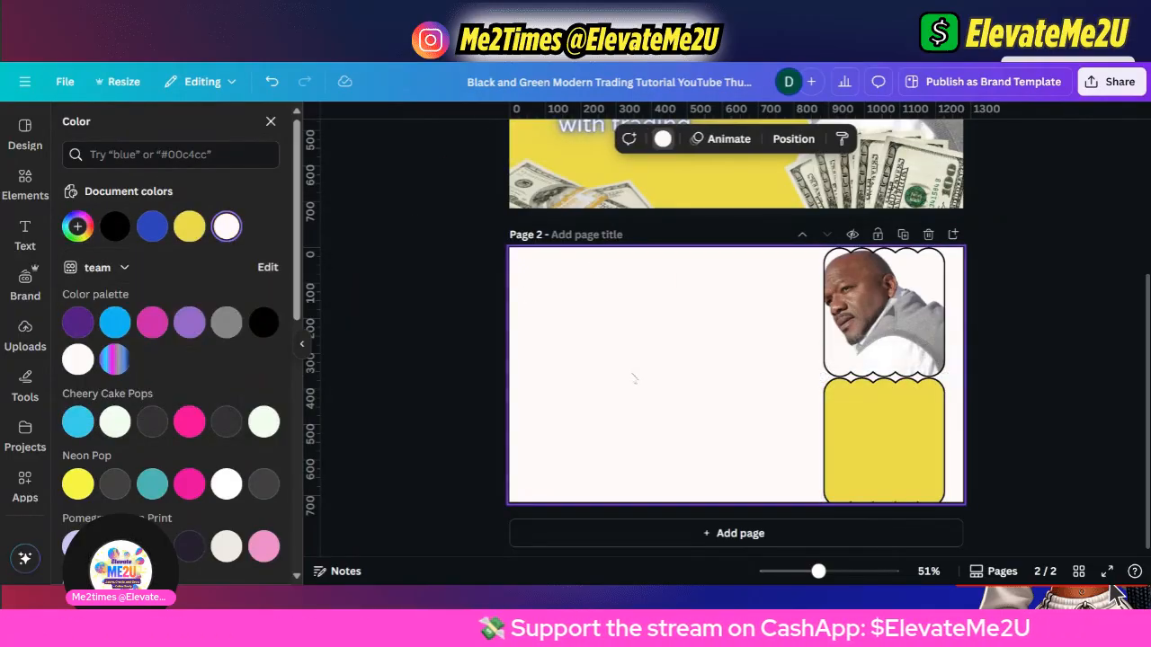
pyautogui.hotkey('ctrl', 'z')
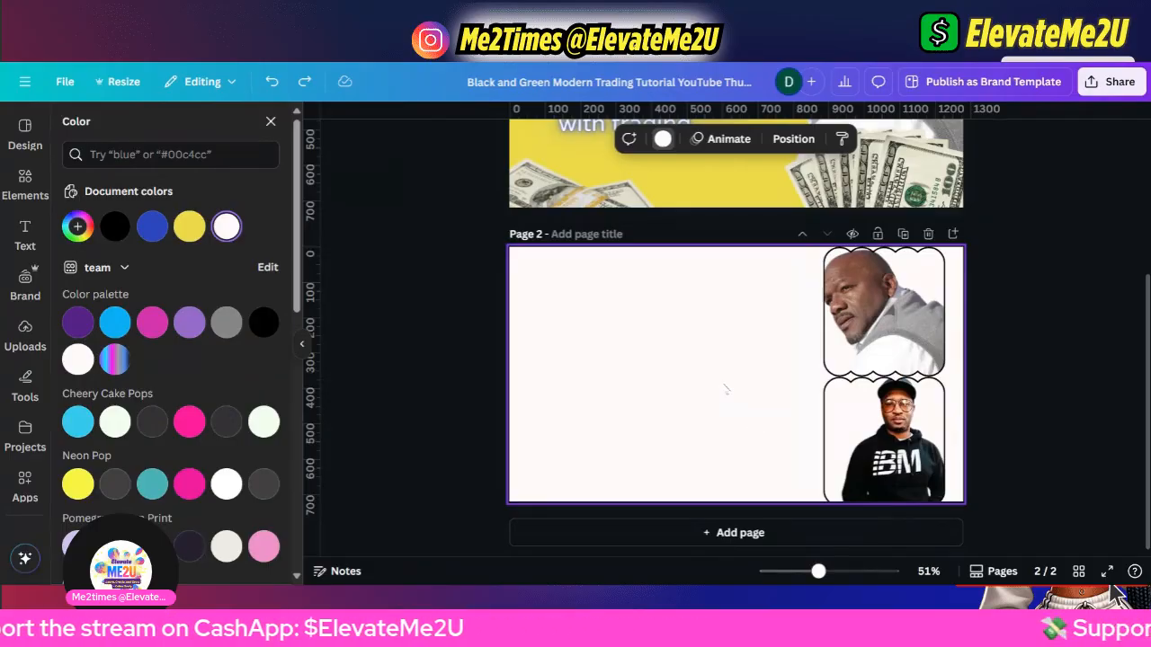
# Add a square from the basic shapes and place it in the upper-left area of page 2.
pyautogui.click(26, 185)
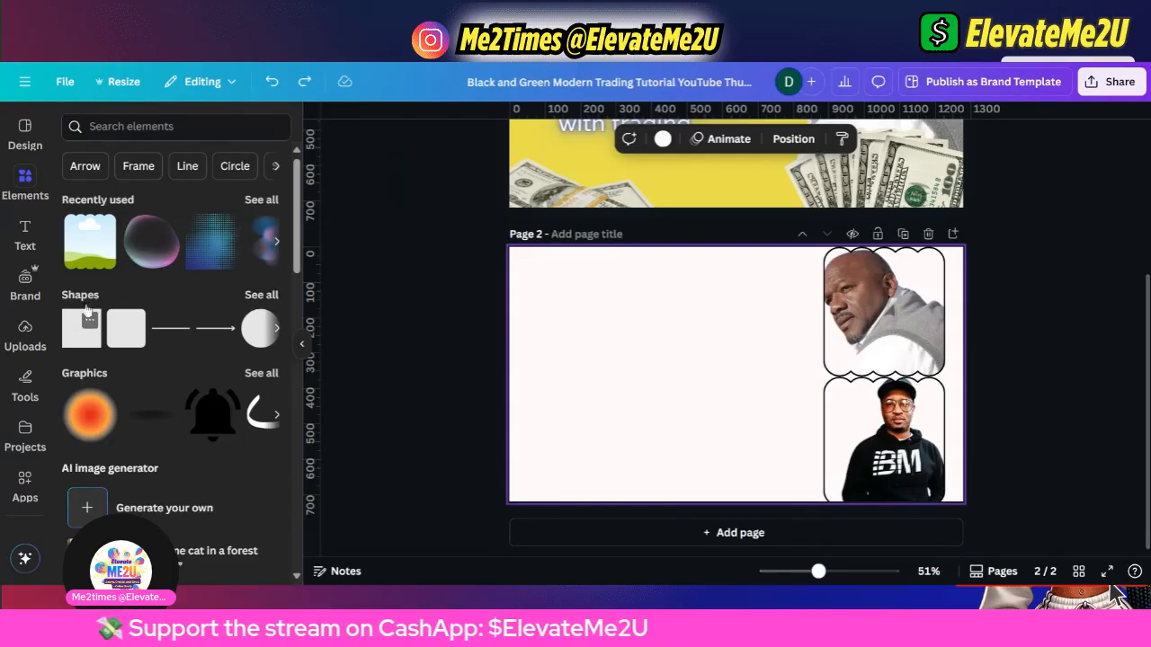
pyautogui.scroll(-3, 263, 329)
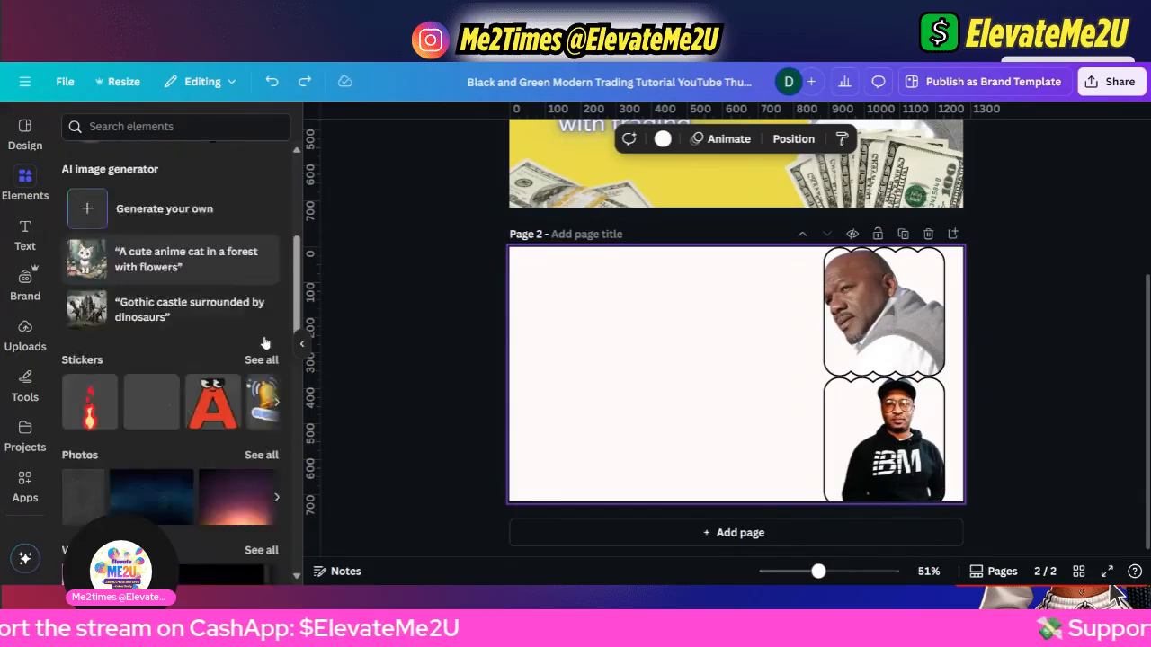
pyautogui.scroll(-15, 265, 343)
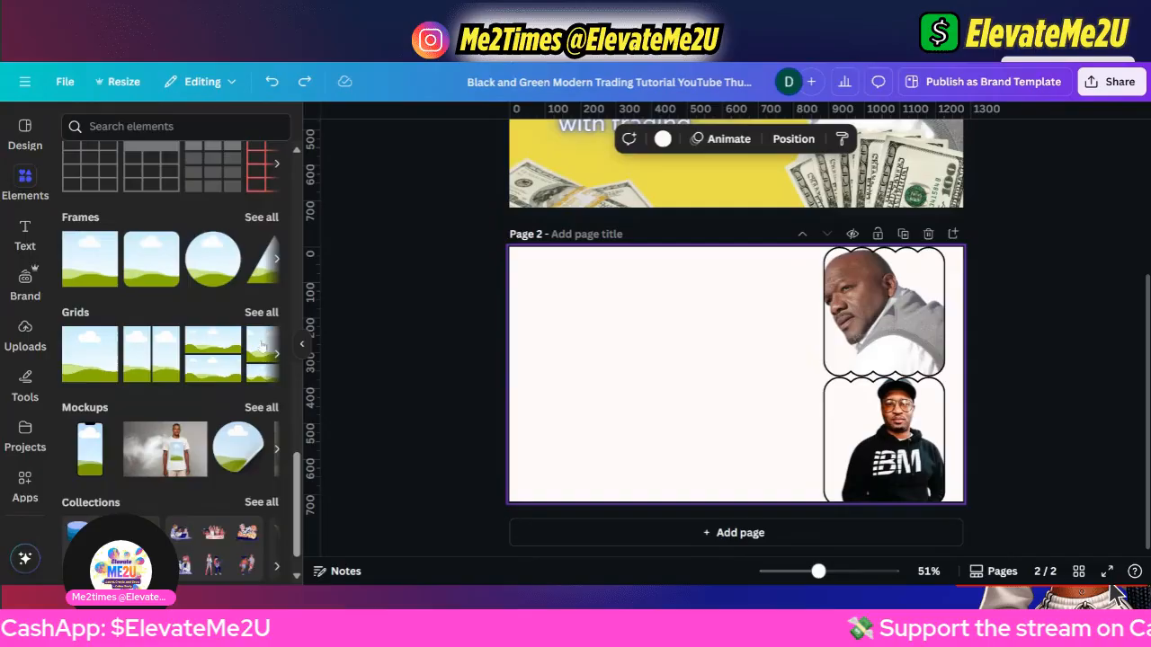
pyautogui.scroll(15, 263, 345)
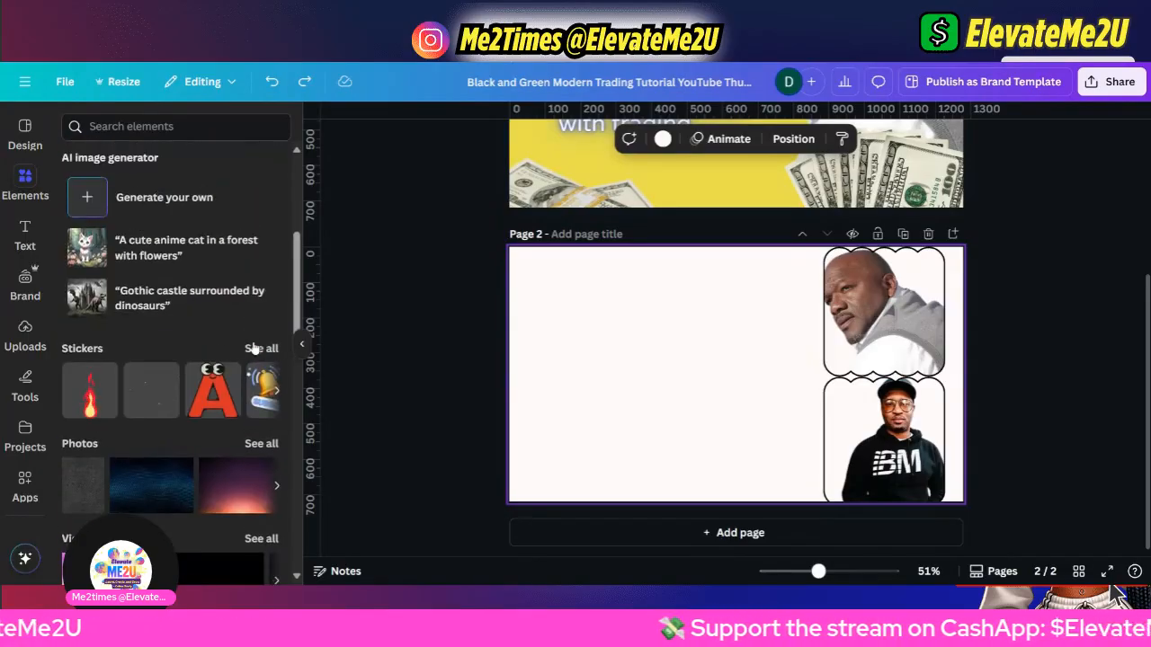
pyautogui.scroll(5, 140, 444)
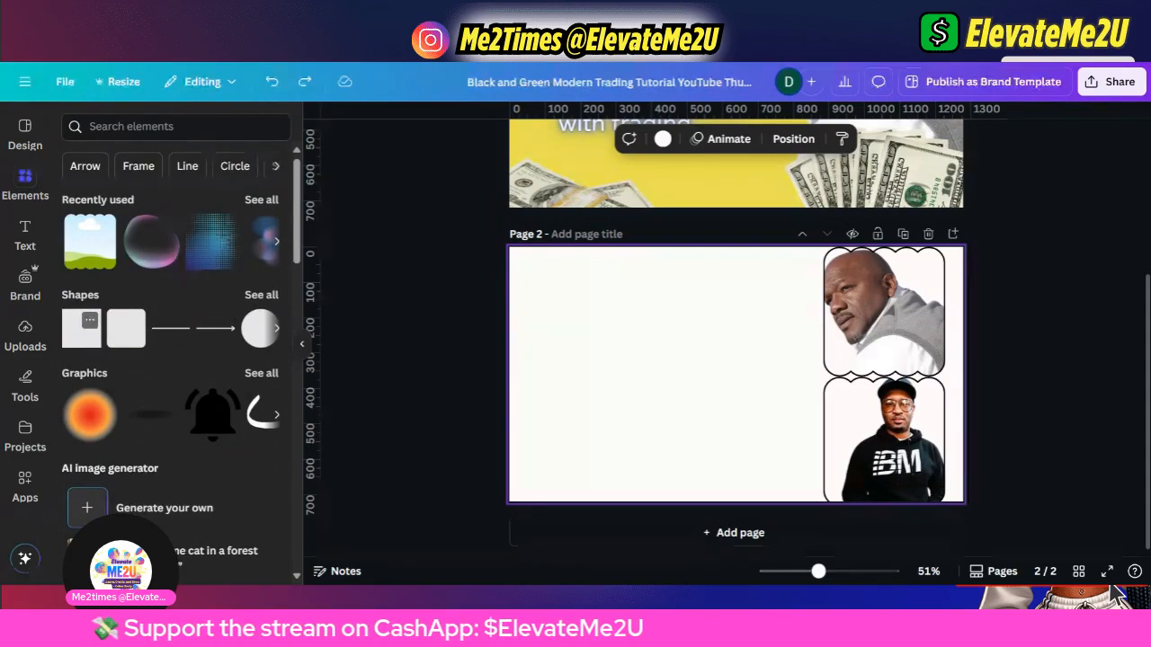
pyautogui.click(80, 329)
pyautogui.moveTo(732, 369); pyautogui.dragTo(572, 306)
pyautogui.click(650, 327)
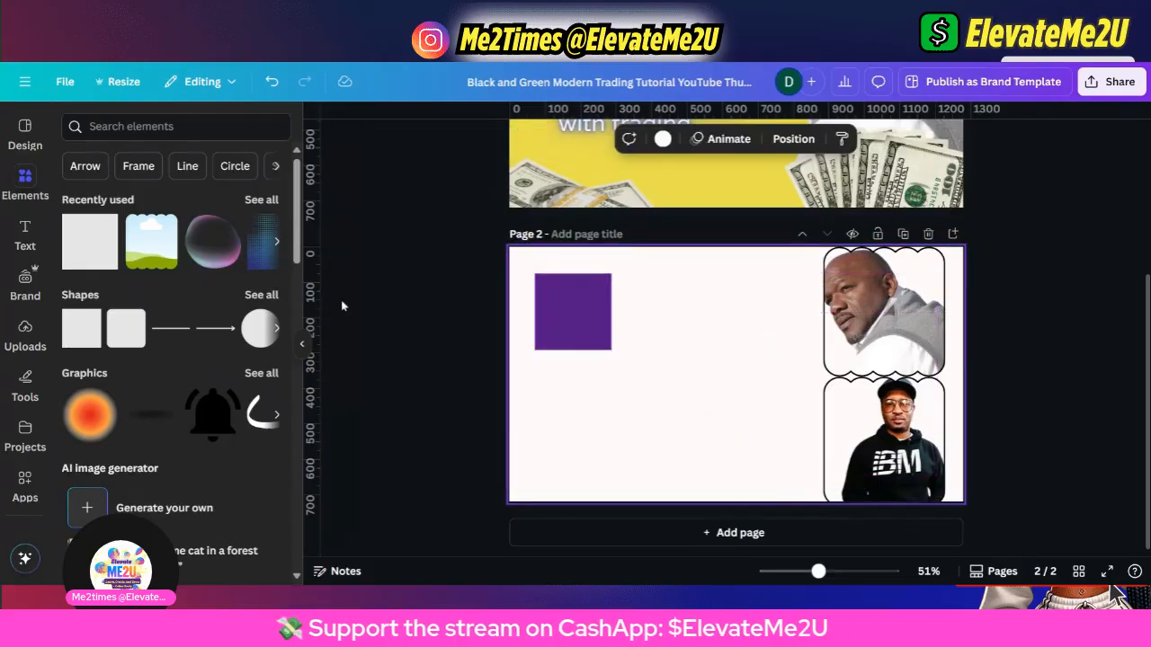
# Arrange the two photo frames side by side in the lower-right area of page 2, with the hoodie photo on the left.
pyautogui.moveTo(857, 436); pyautogui.dragTo(734, 407)
pyautogui.moveTo(885, 338); pyautogui.dragTo(896, 441)
pyautogui.click(790, 445)
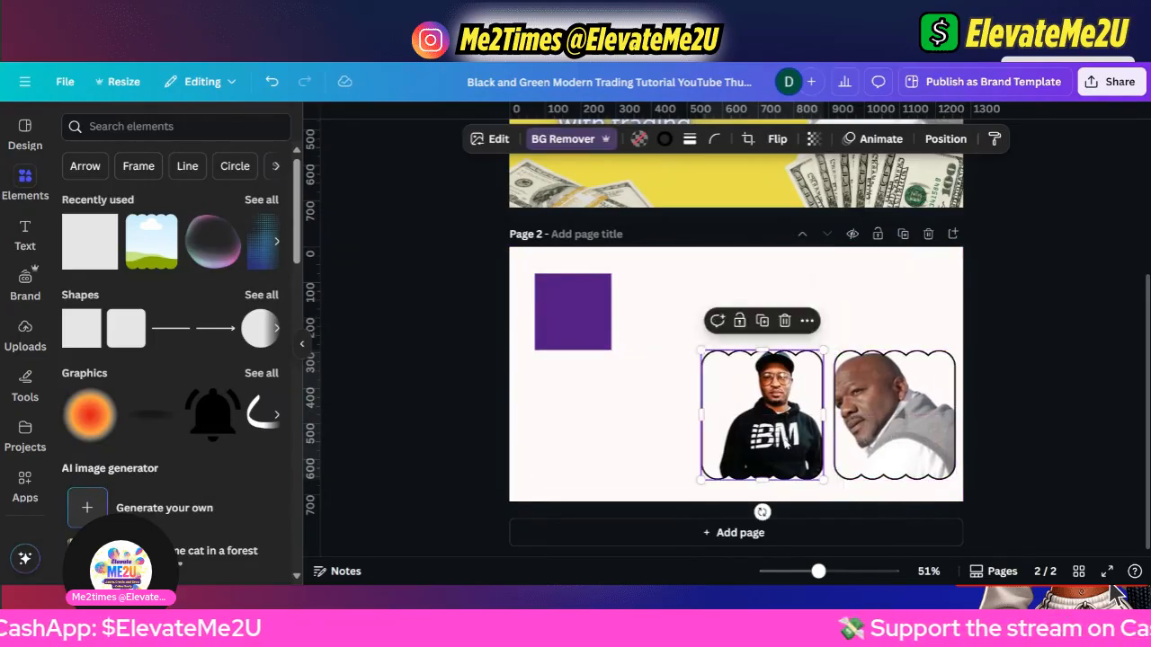
pyautogui.moveTo(790, 445); pyautogui.dragTo(793, 445)
# Search the elements for "gradient transparent shadow" and look through all of the photo results.
pyautogui.click(165, 133)
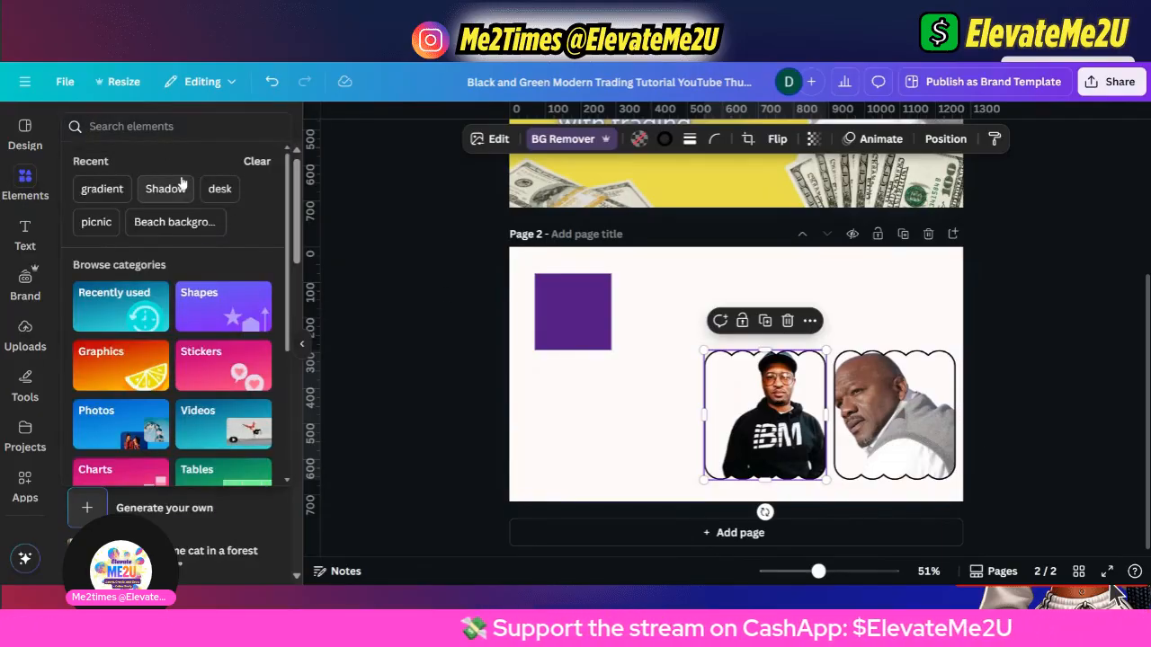
pyautogui.write('tr')
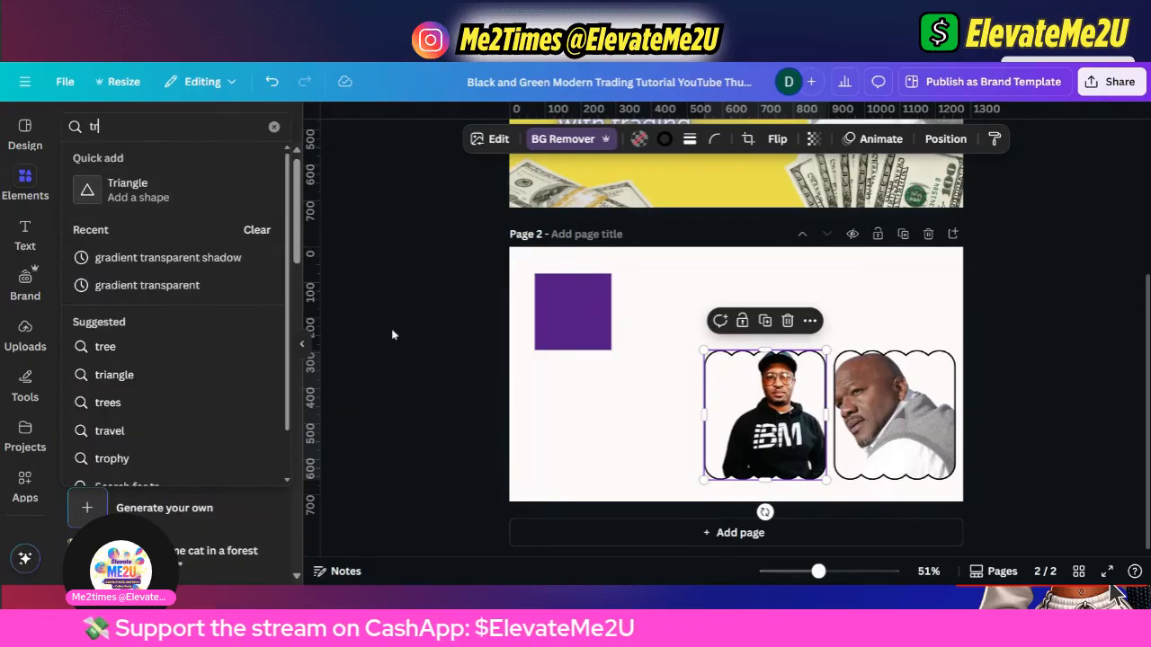
pyautogui.click(149, 259)
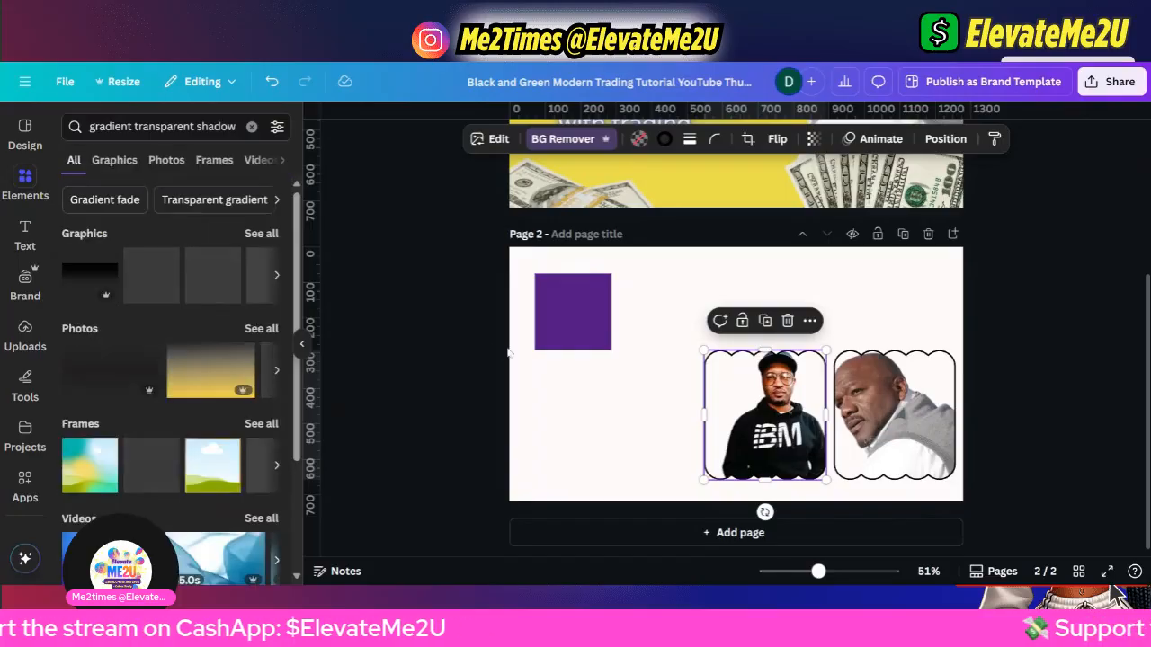
pyautogui.click(256, 330)
pyautogui.scroll(-10, 267, 416)
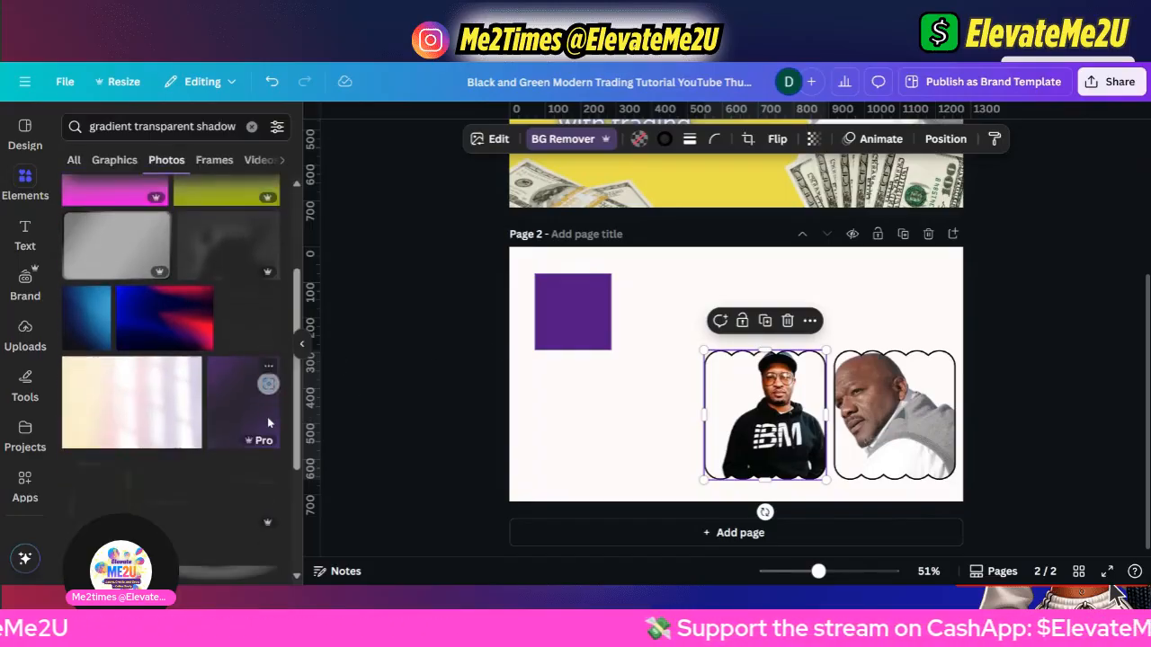
pyautogui.scroll(-10, 267, 416)
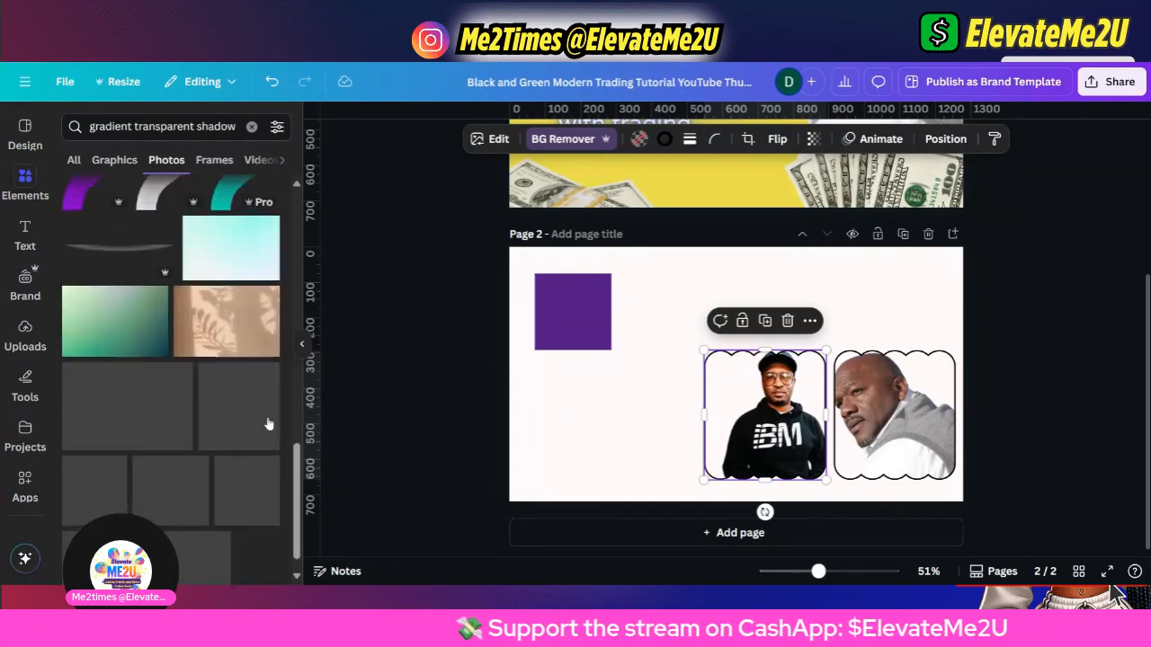
pyautogui.scroll(-10, 269, 424)
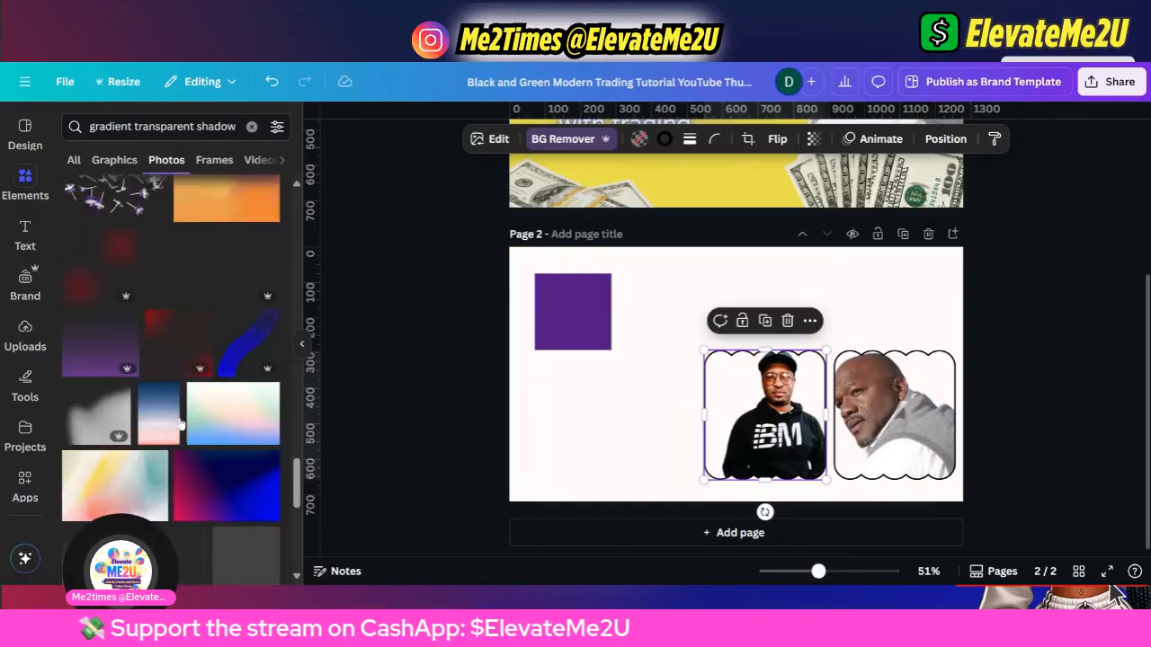
pyautogui.scroll(3, 183, 418)
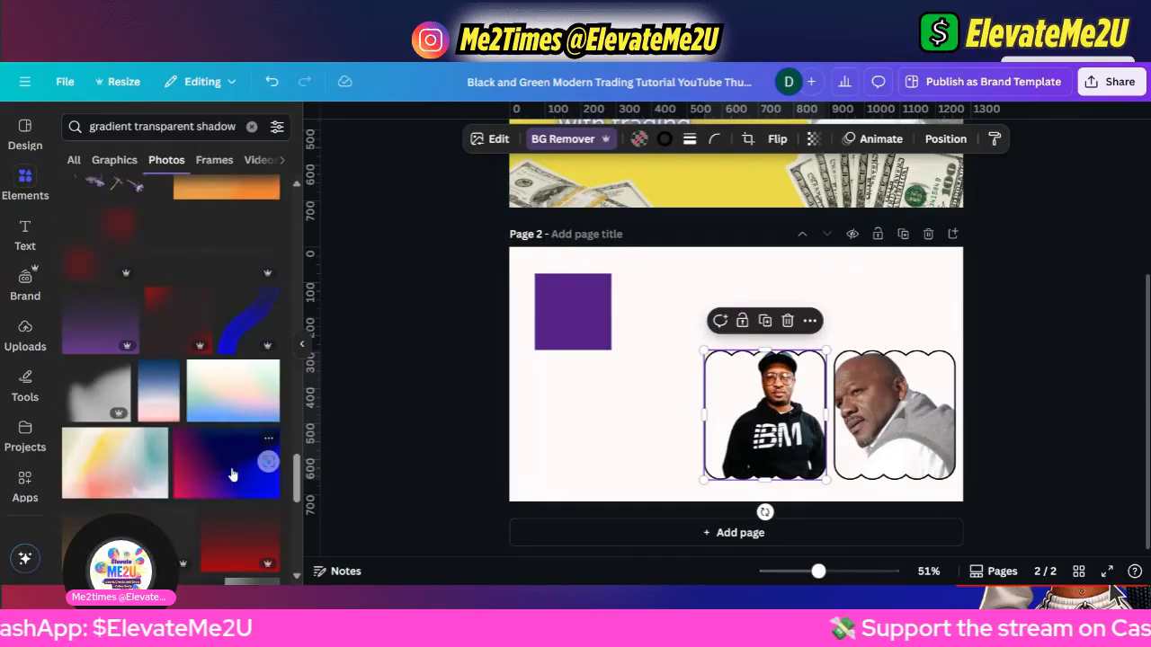
pyautogui.scroll(-3, 231, 473)
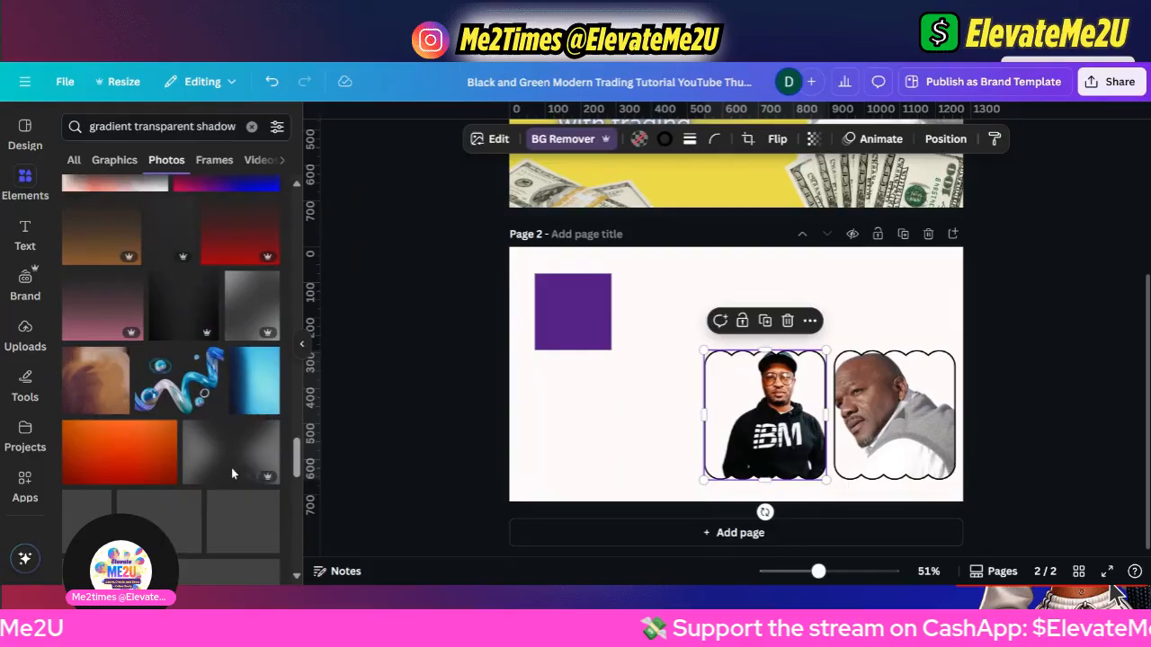
# Try the blue spiral photo with spheres on page 2, enlarged to the full page height, and move it off the page.
pyautogui.click(180, 405)
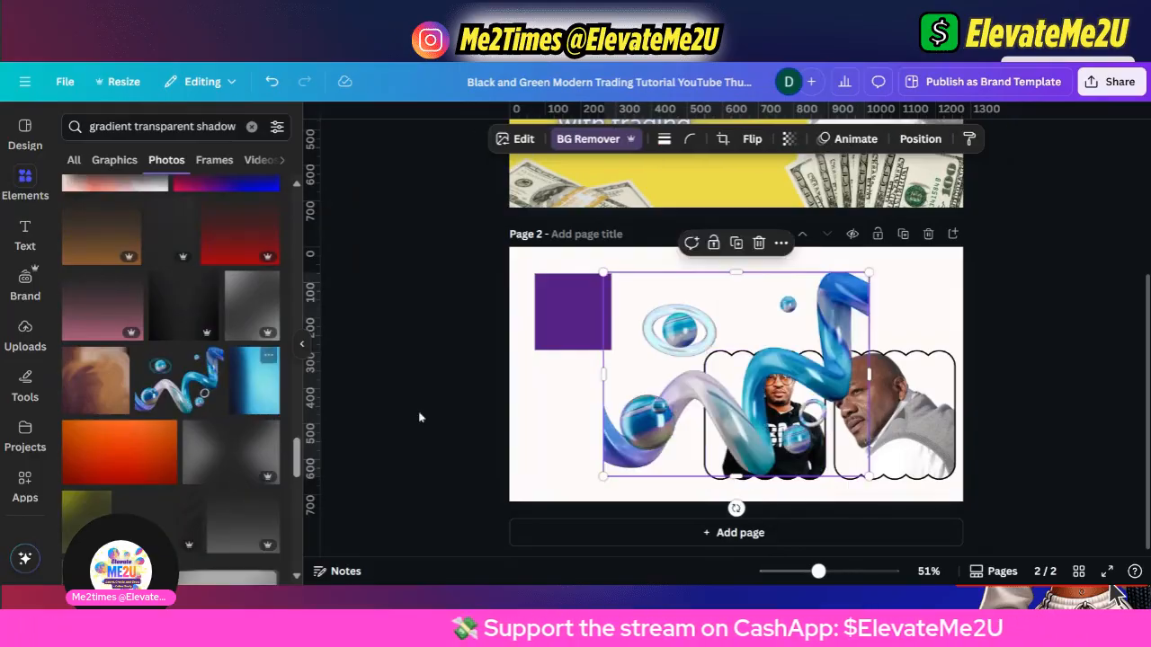
pyautogui.moveTo(605, 407); pyautogui.dragTo(555, 440)
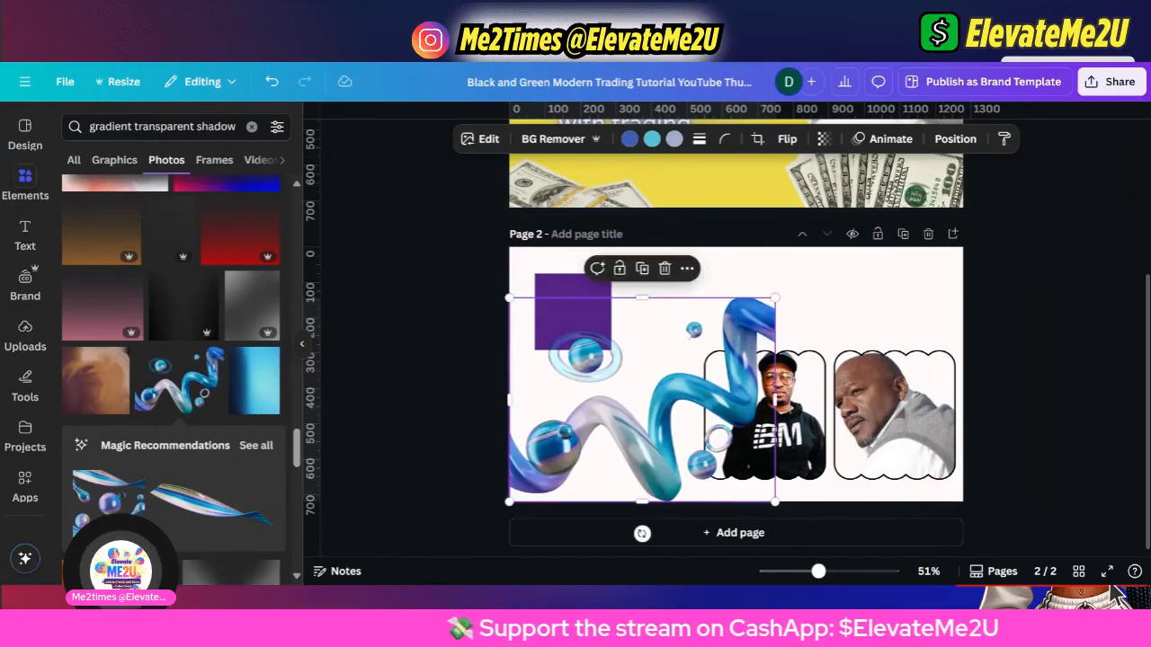
pyautogui.moveTo(774, 299); pyautogui.dragTo(854, 269)
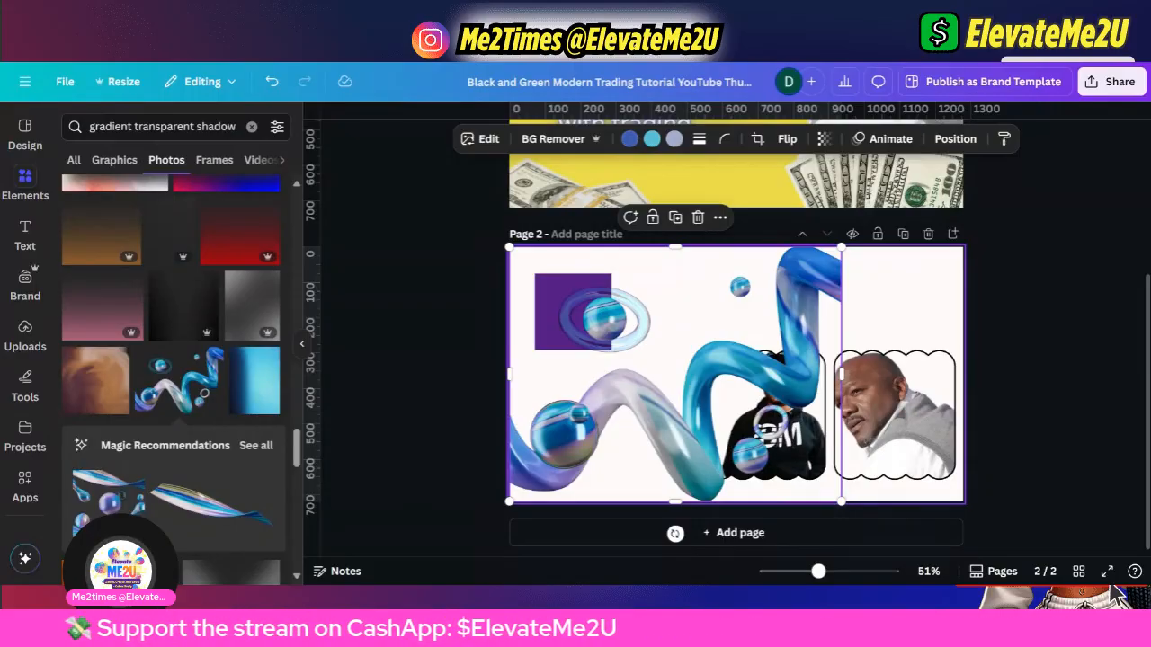
pyautogui.moveTo(615, 480); pyautogui.dragTo(1009, 272)
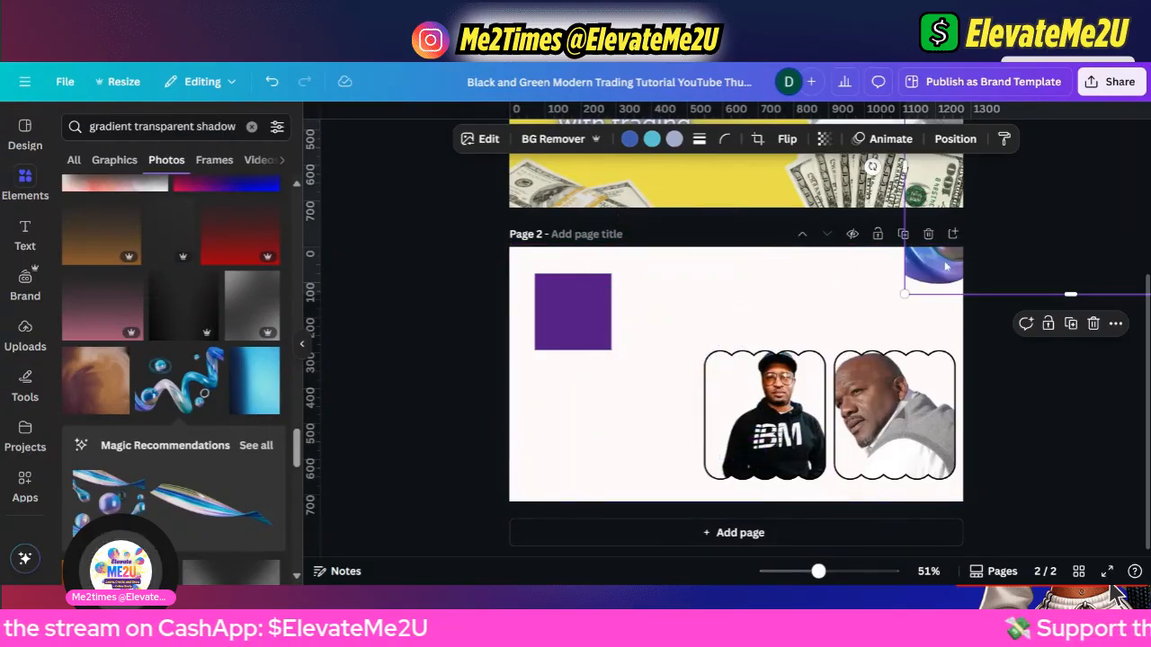
pyautogui.moveTo(933, 279); pyautogui.dragTo(1036, 275)
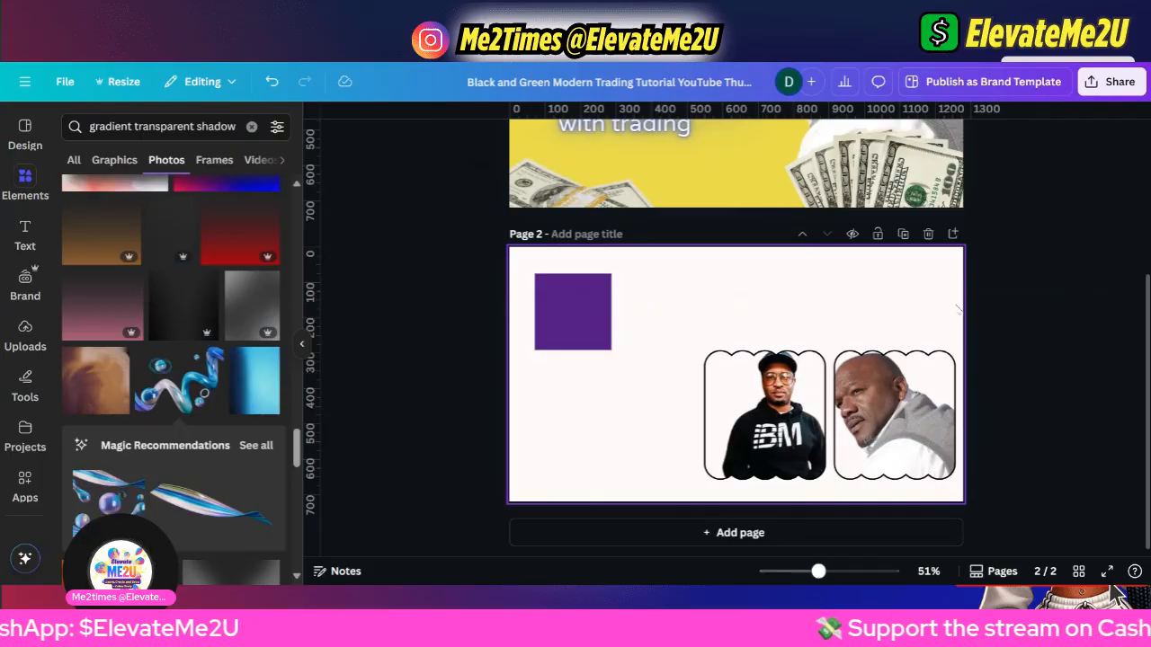
# Find the olive-green transparent gradient among the photo results, add it to page 2 and align it to the page's lower-left corner.
pyautogui.scroll(-8, 225, 414)
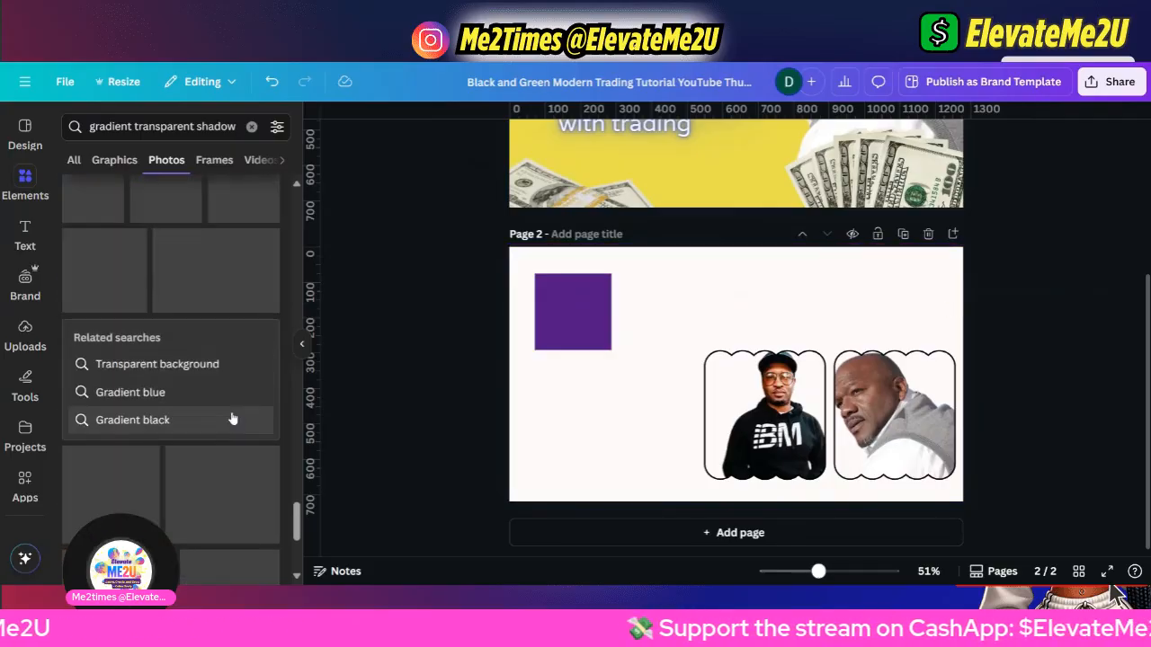
pyautogui.scroll(-9, 228, 417)
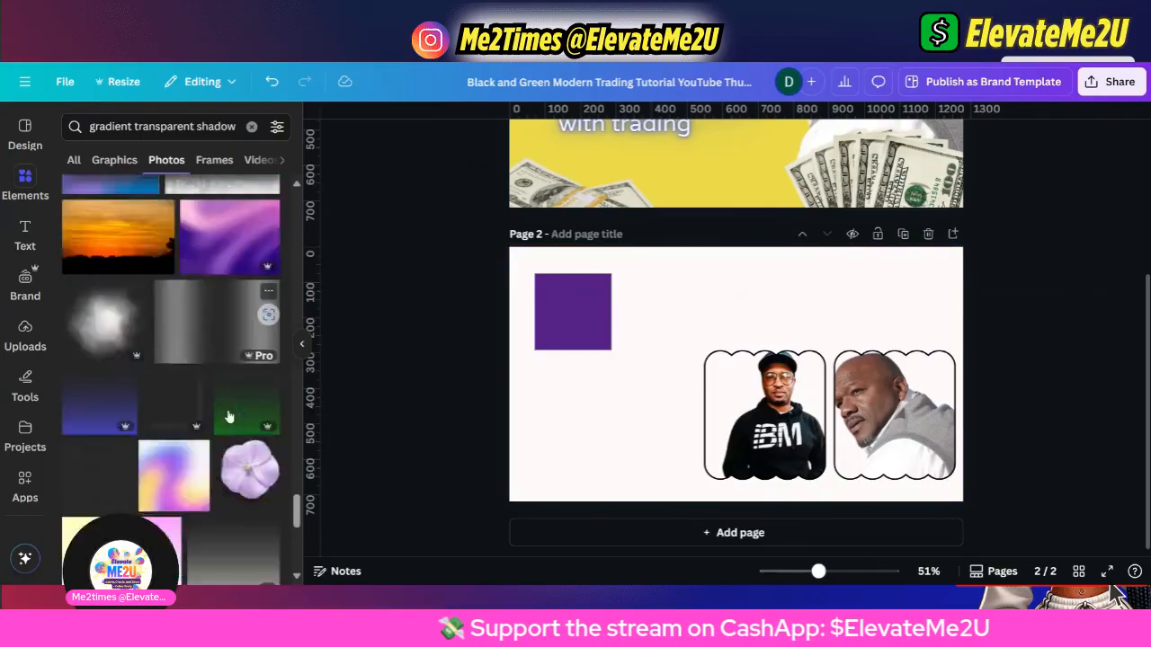
pyautogui.scroll(7, 230, 395)
pyautogui.scroll(5, 228, 393)
pyautogui.scroll(-4, 228, 393)
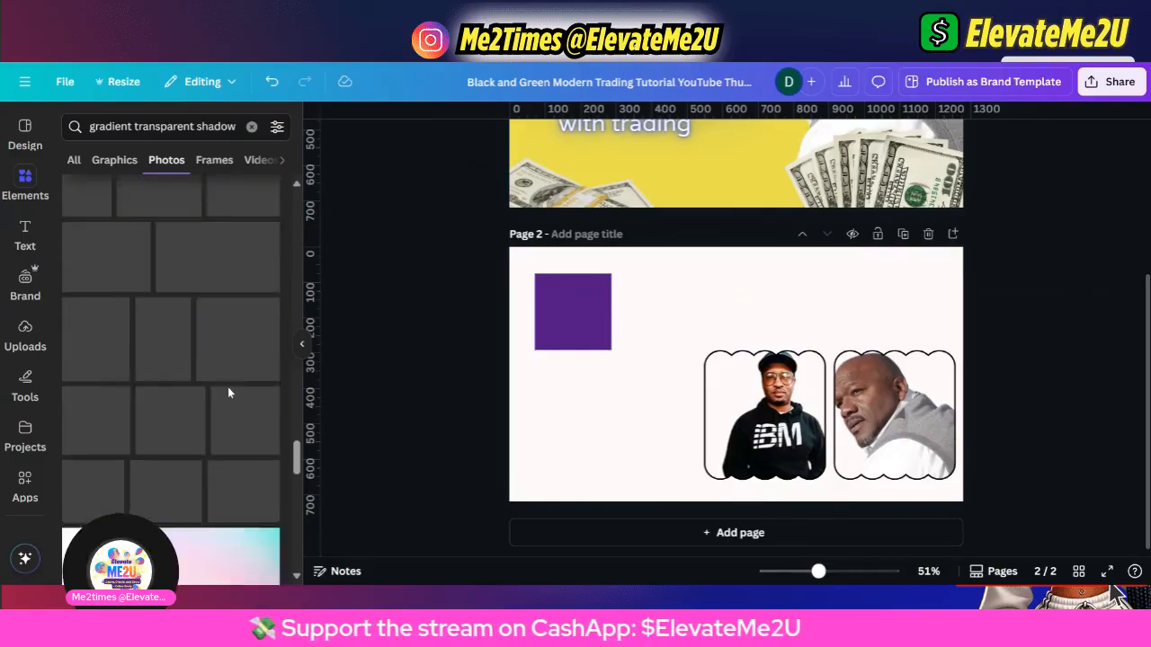
pyautogui.scroll(10, 229, 389)
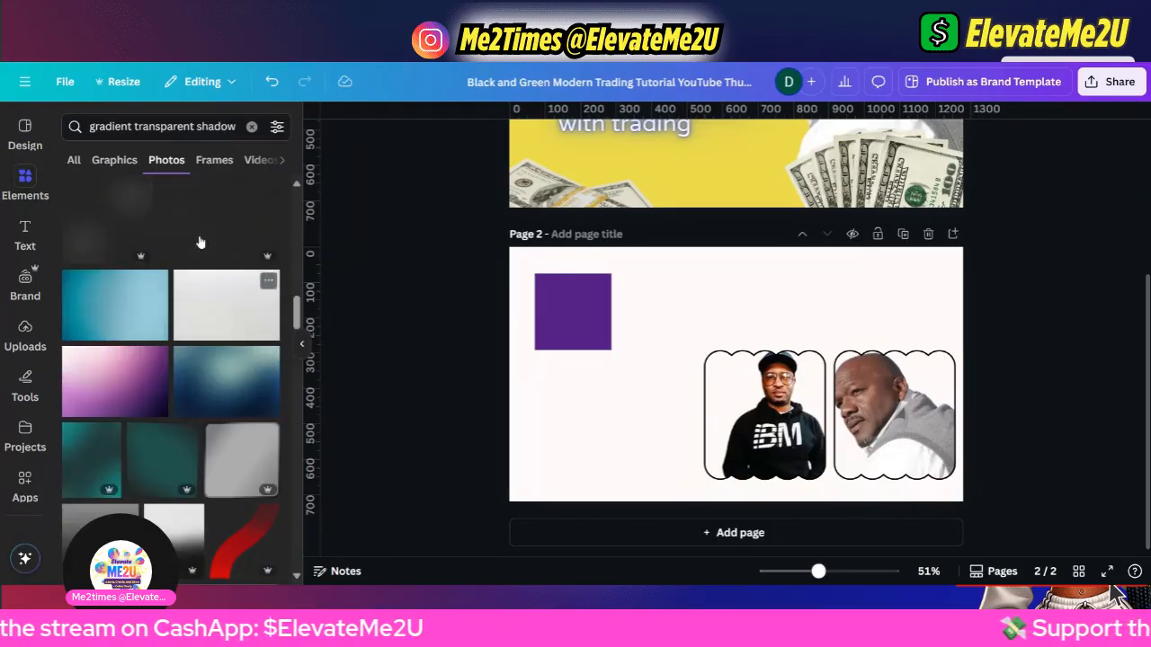
pyautogui.scroll(5, 246, 250)
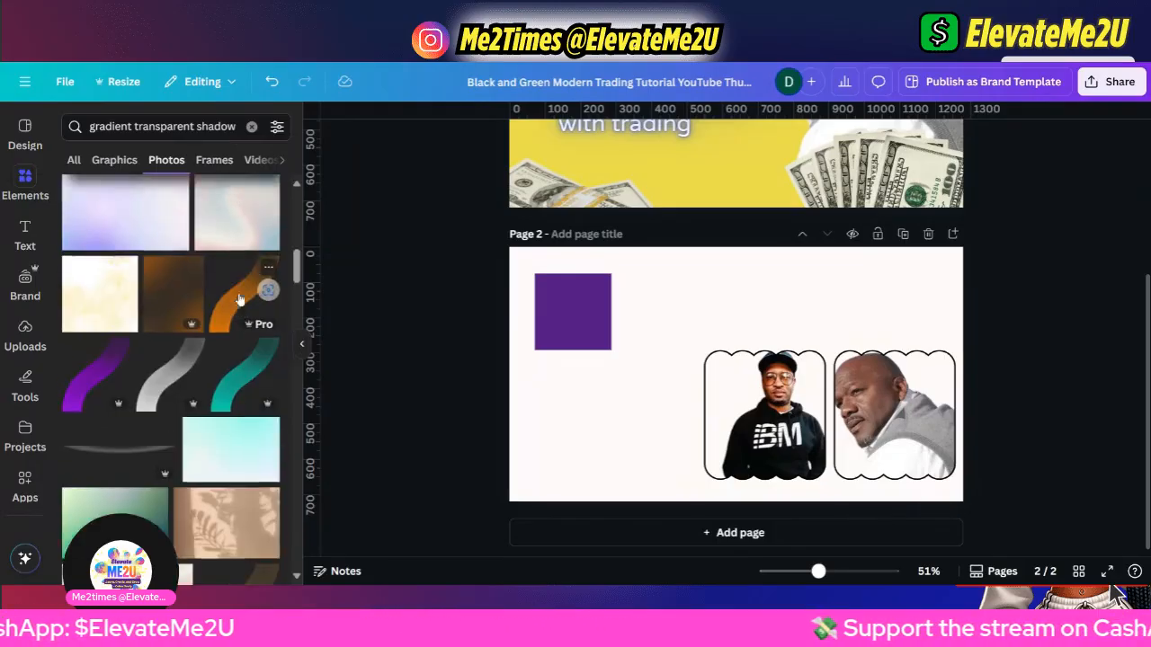
pyautogui.scroll(5, 243, 270)
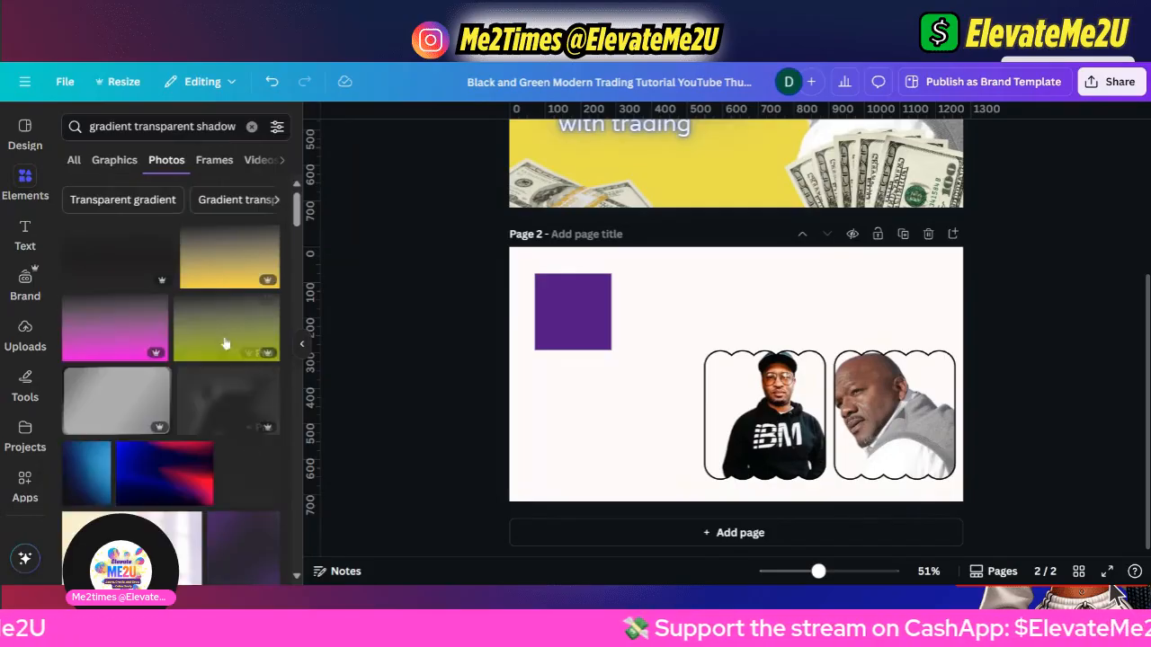
pyautogui.click(206, 343)
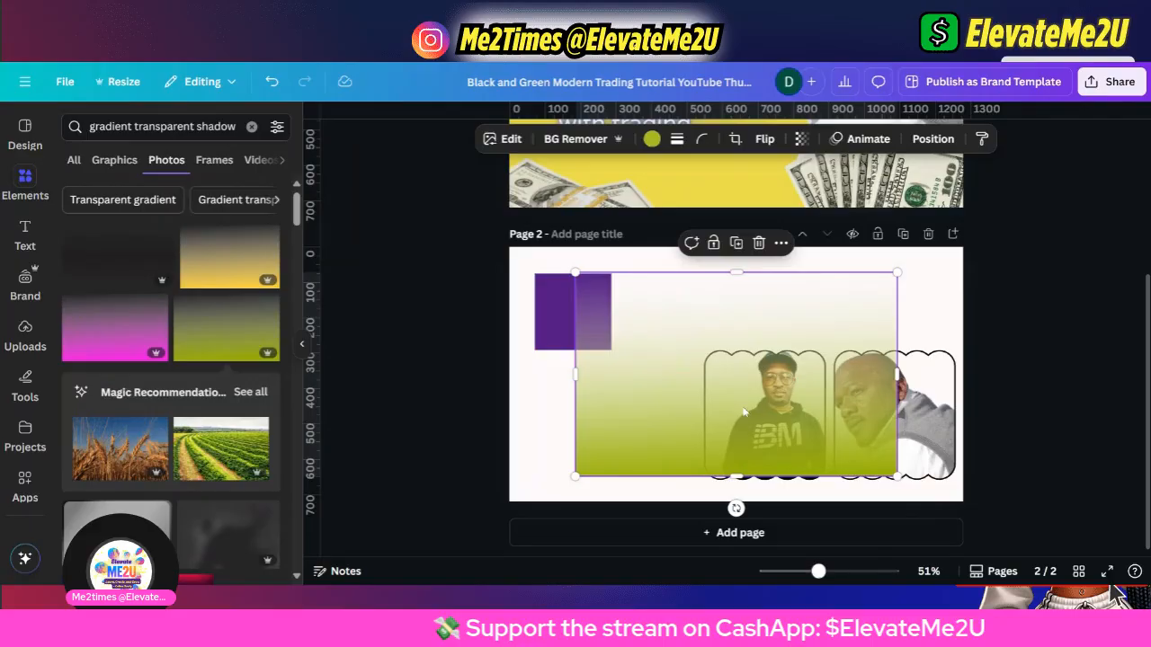
pyautogui.moveTo(624, 393); pyautogui.dragTo(566, 420)
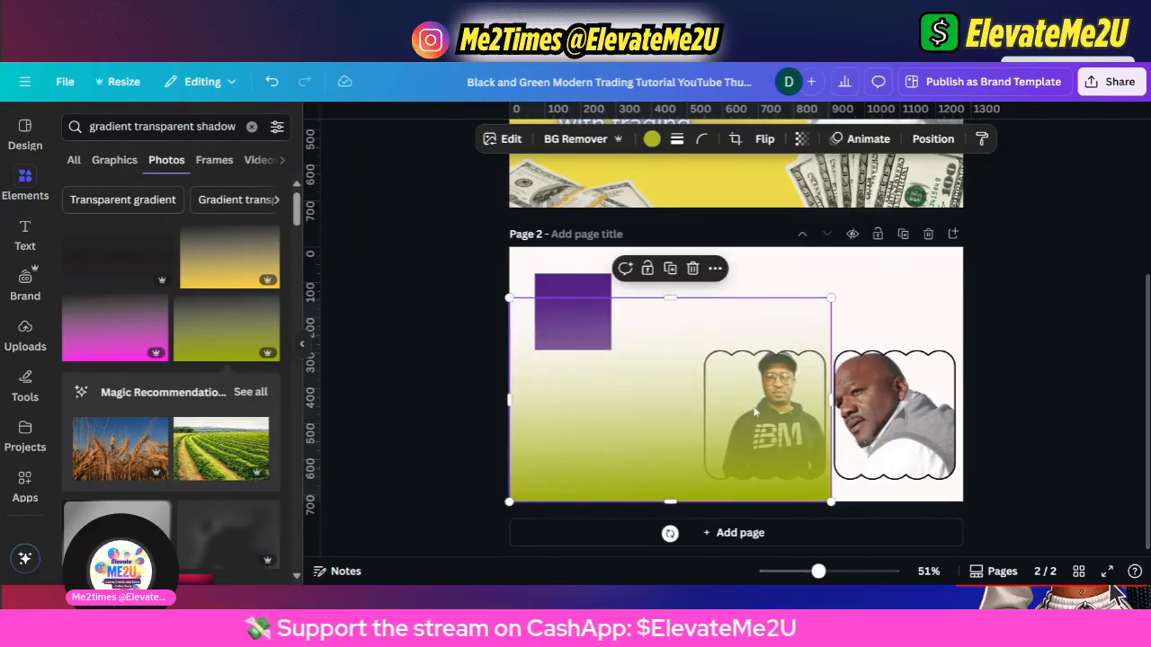
# Remove the purple square from page 2 and stretch the green gradient to the full page width.
pyautogui.click(560, 295)
pyautogui.moveTo(559, 295); pyautogui.dragTo(436, 293)
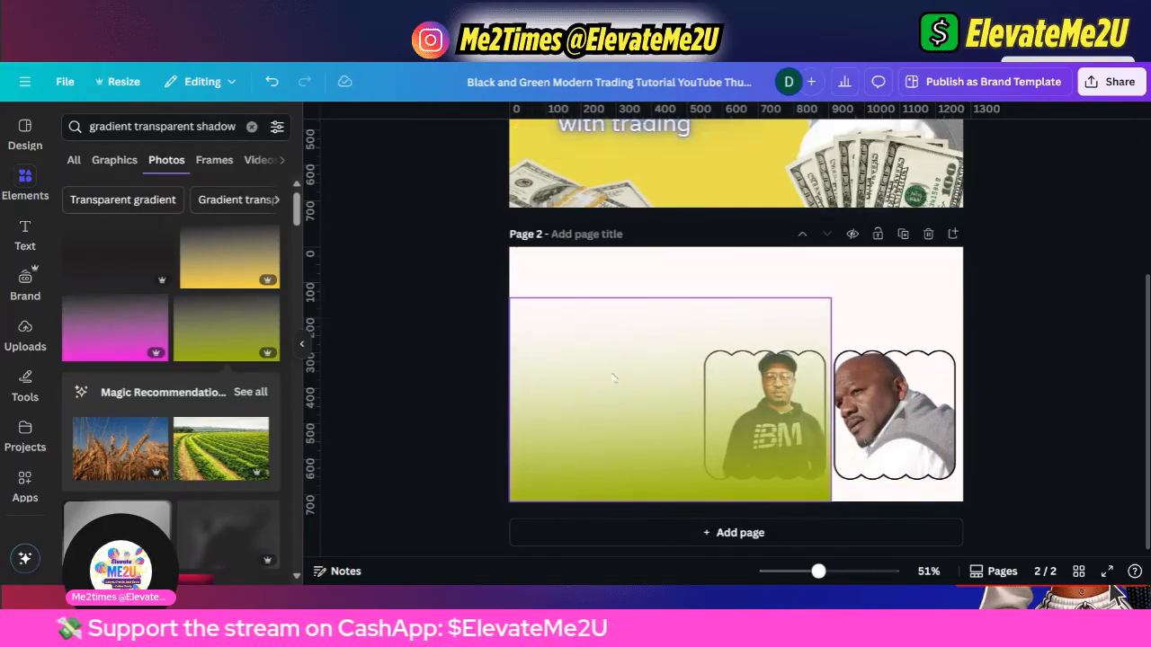
pyautogui.click(746, 427)
pyautogui.moveTo(834, 432); pyautogui.dragTo(961, 431)
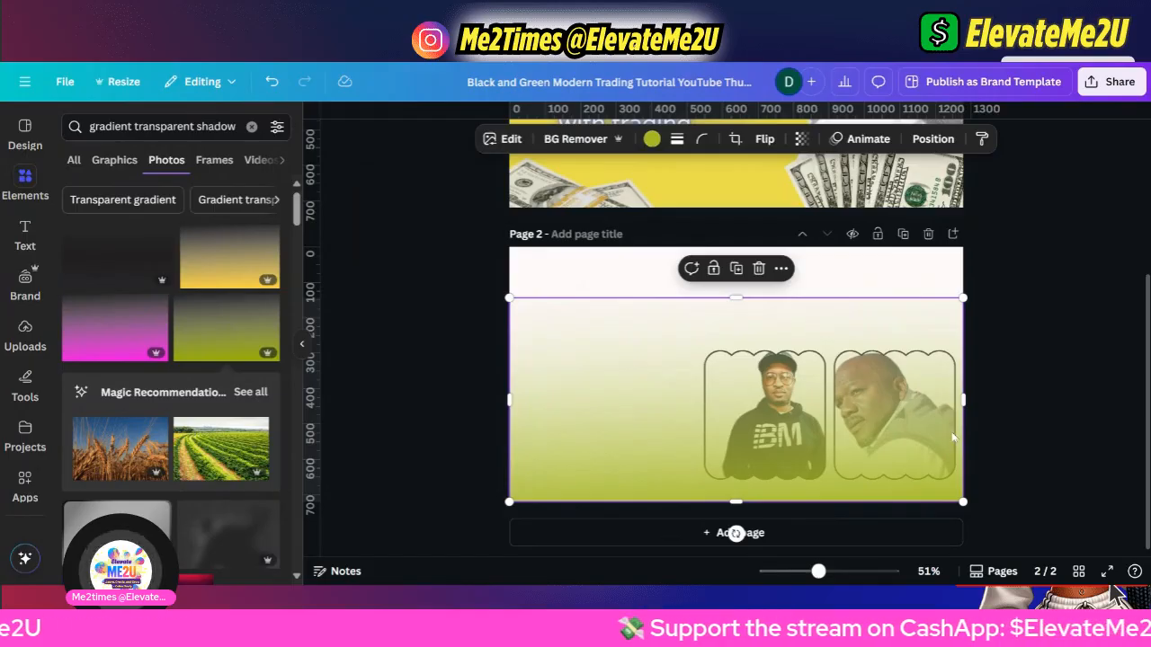
# Send the green gradient behind the two photo frames and extend it upward to fill the full page height.
pyautogui.hotkey('ctrl', 'alt', '[')
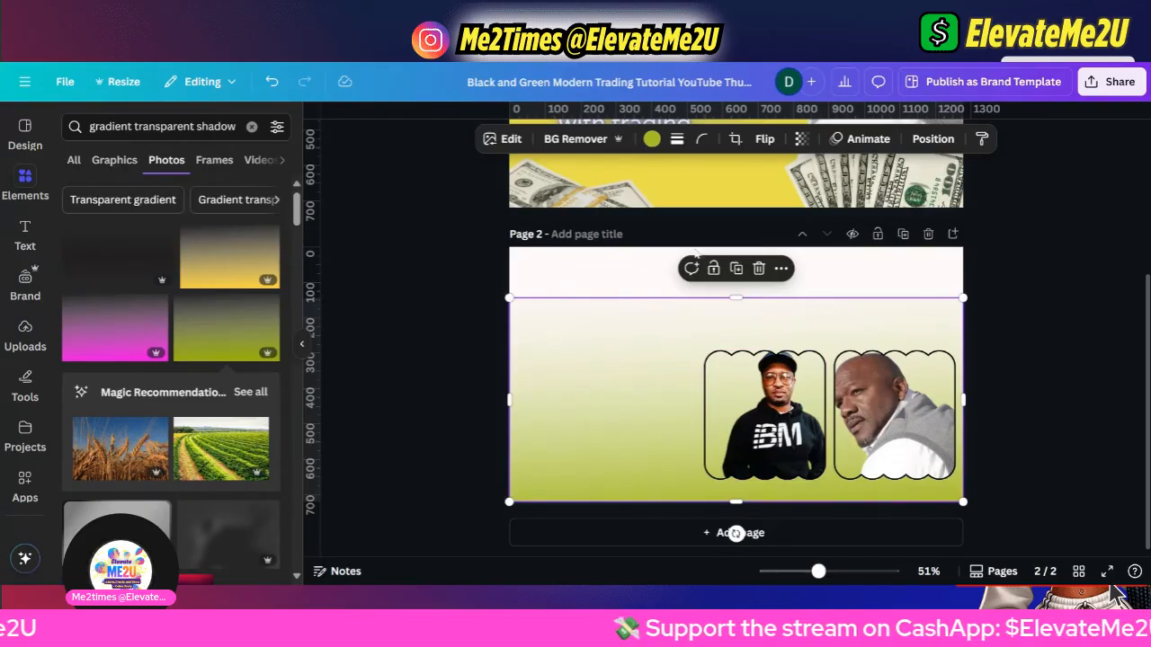
pyautogui.click(779, 269)
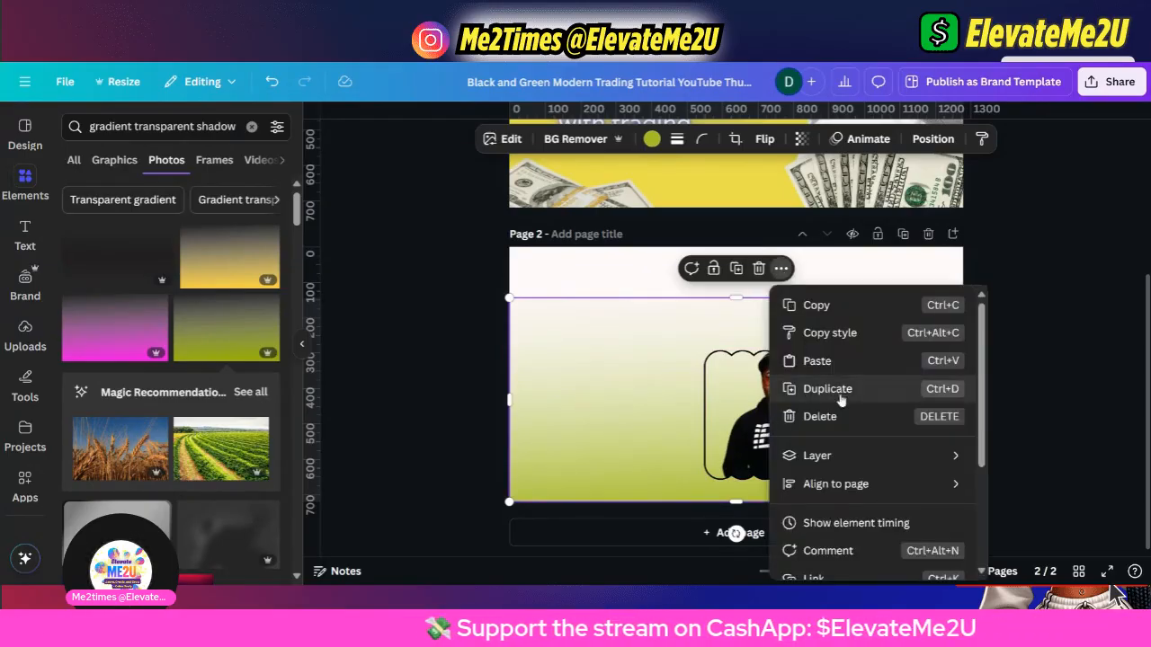
pyautogui.moveTo(856, 464)
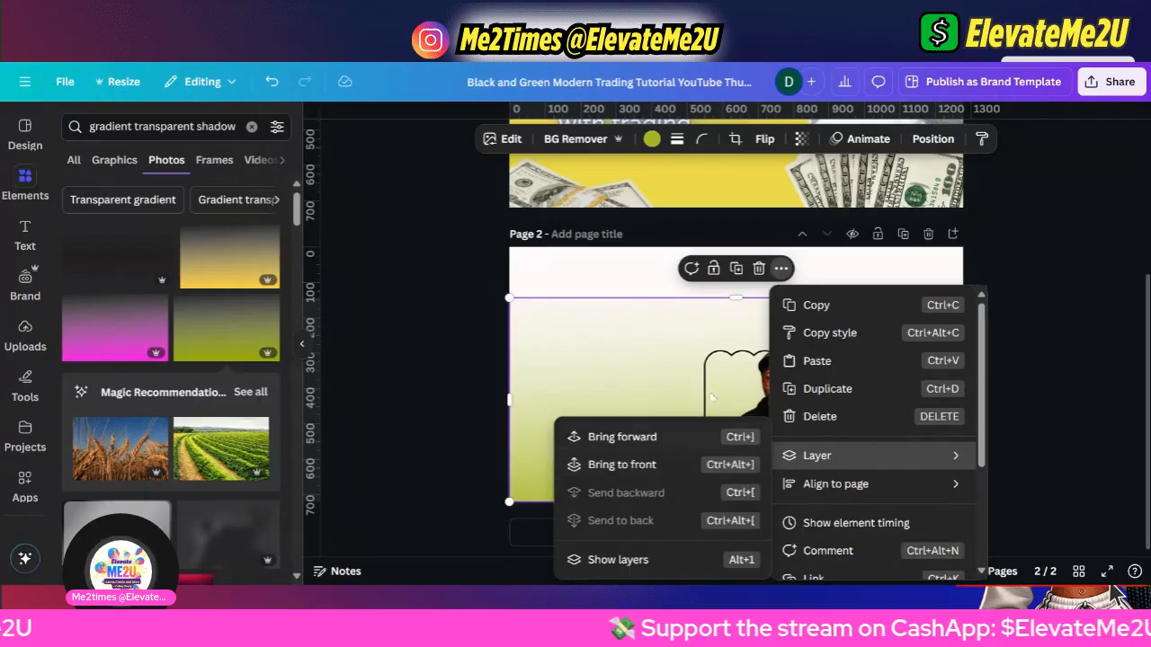
pyautogui.click(674, 312)
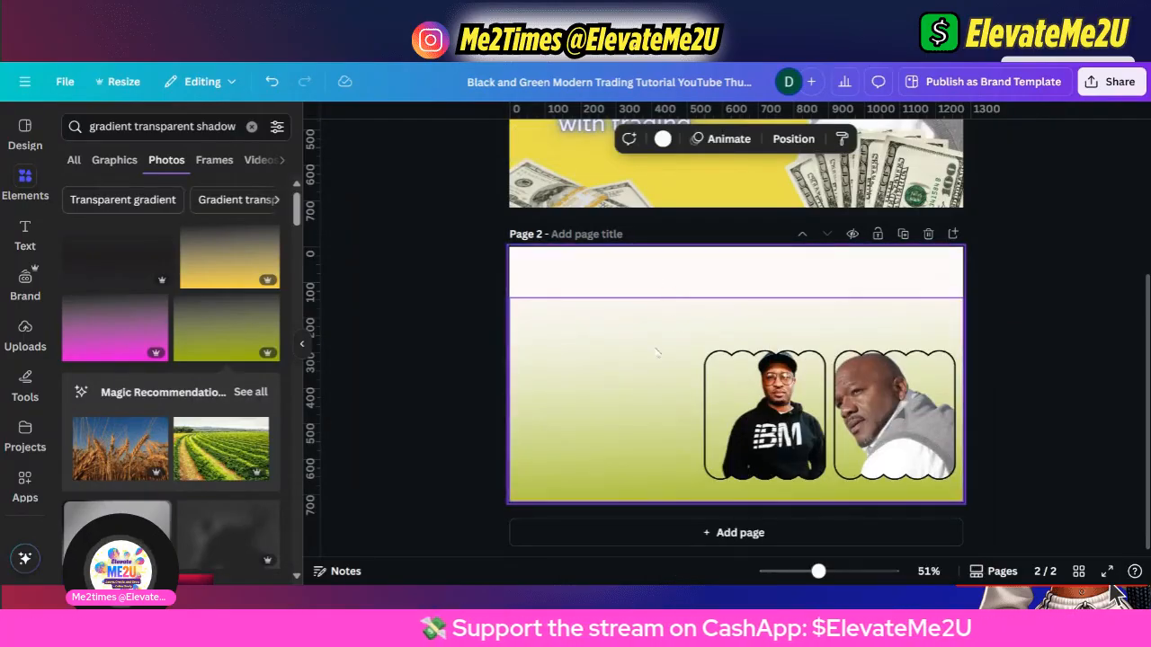
pyautogui.click(989, 336)
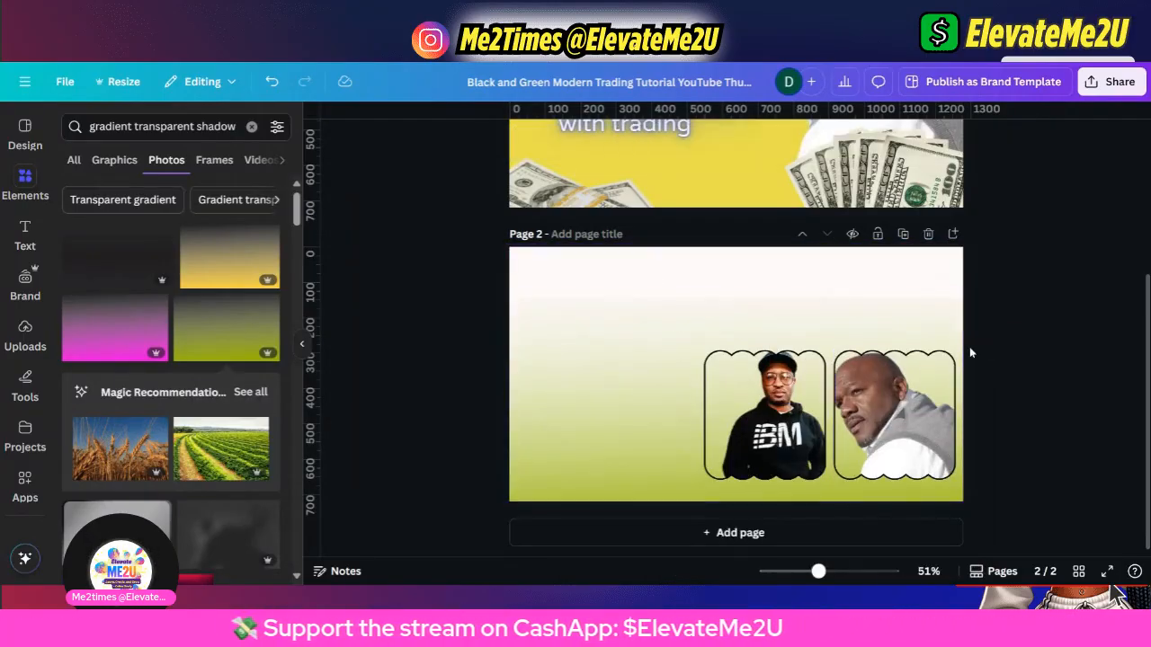
pyautogui.click(664, 321)
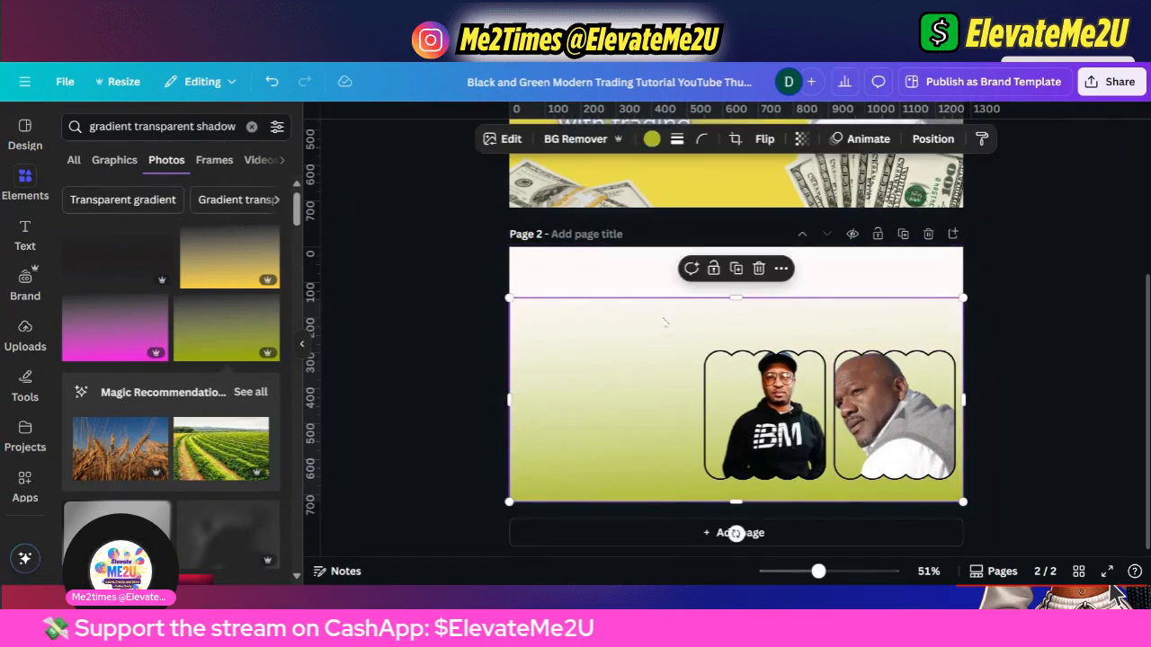
pyautogui.moveTo(712, 299); pyautogui.dragTo(716, 253)
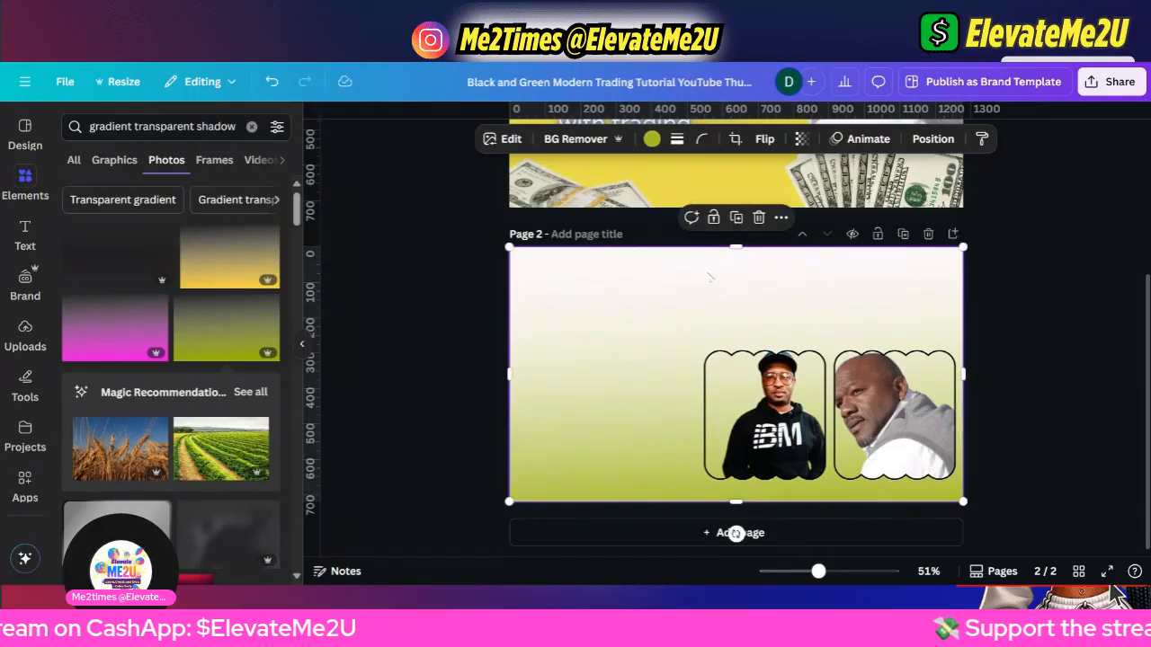
# Search the photos for "Transparent gradient" and look through the results.
pyautogui.click(139, 202)
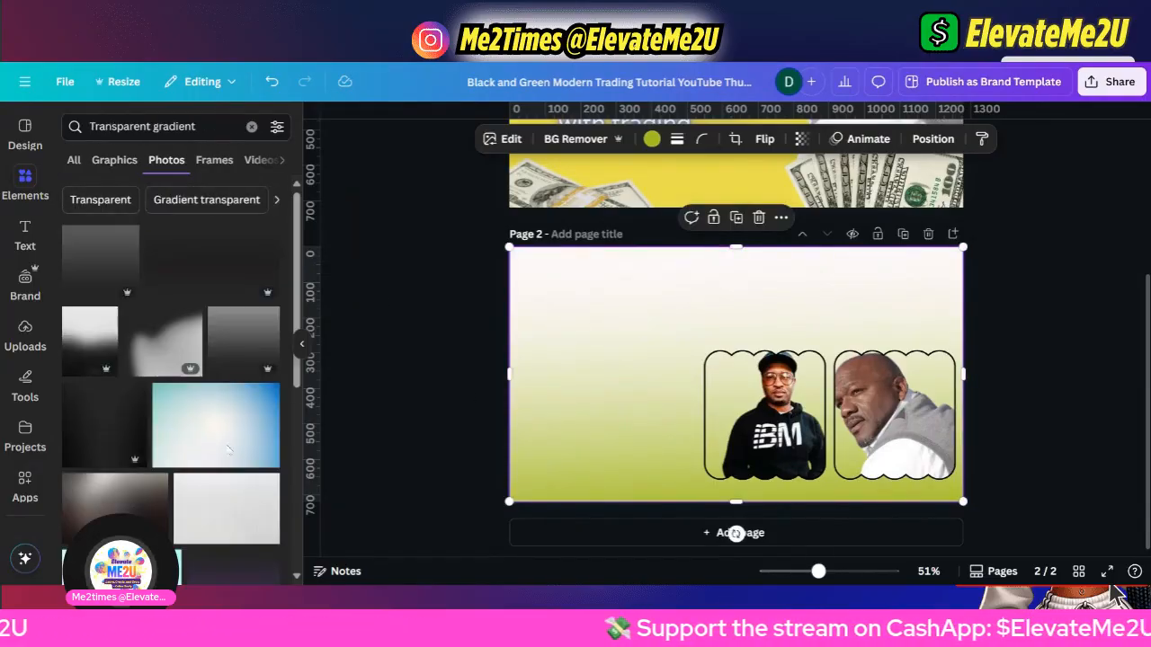
pyautogui.scroll(-5, 169, 389)
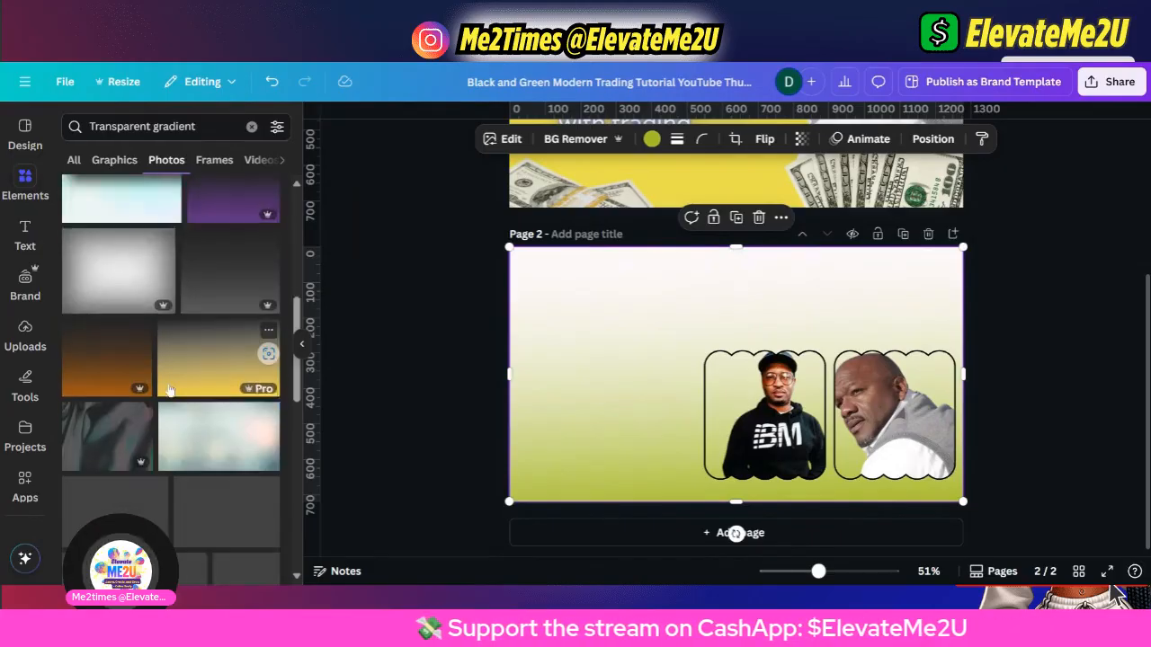
pyautogui.scroll(-1, 169, 388)
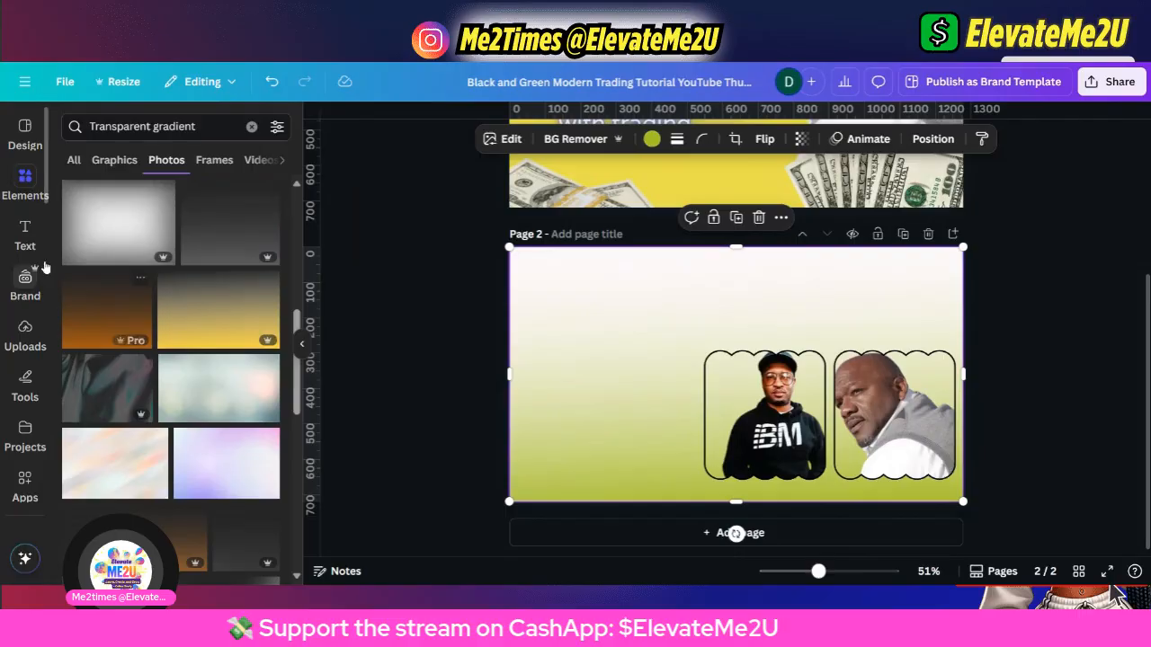
# Search the photos for "smoke" and look through the results.
pyautogui.click(142, 126)
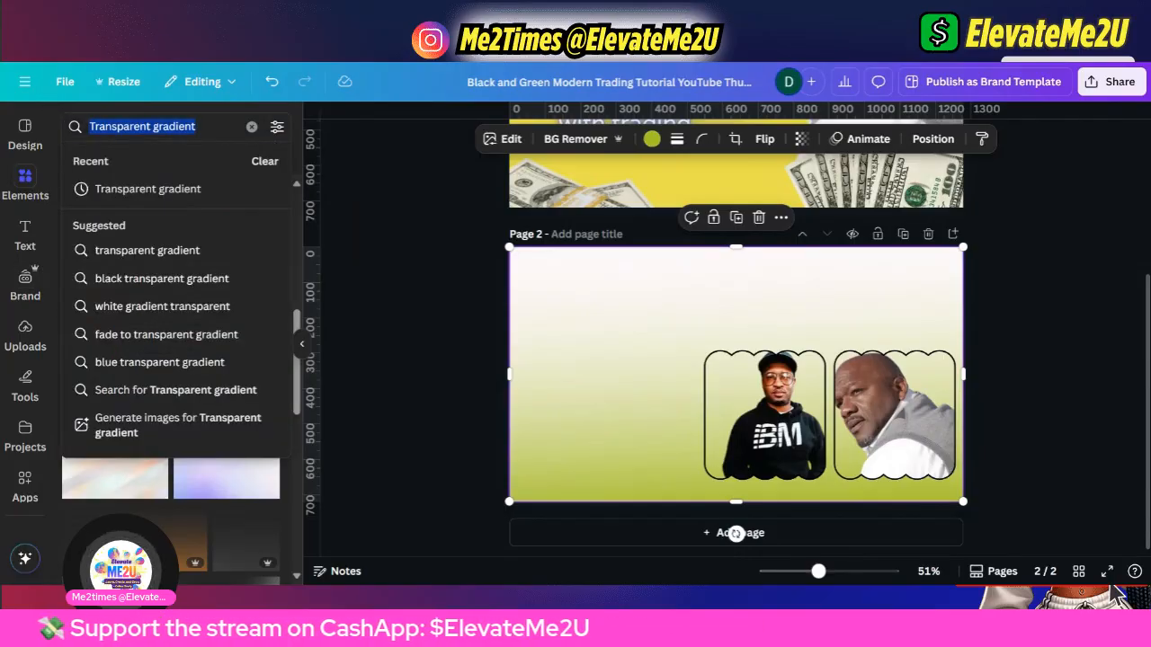
pyautogui.write('smoke')
pyautogui.press('Return')
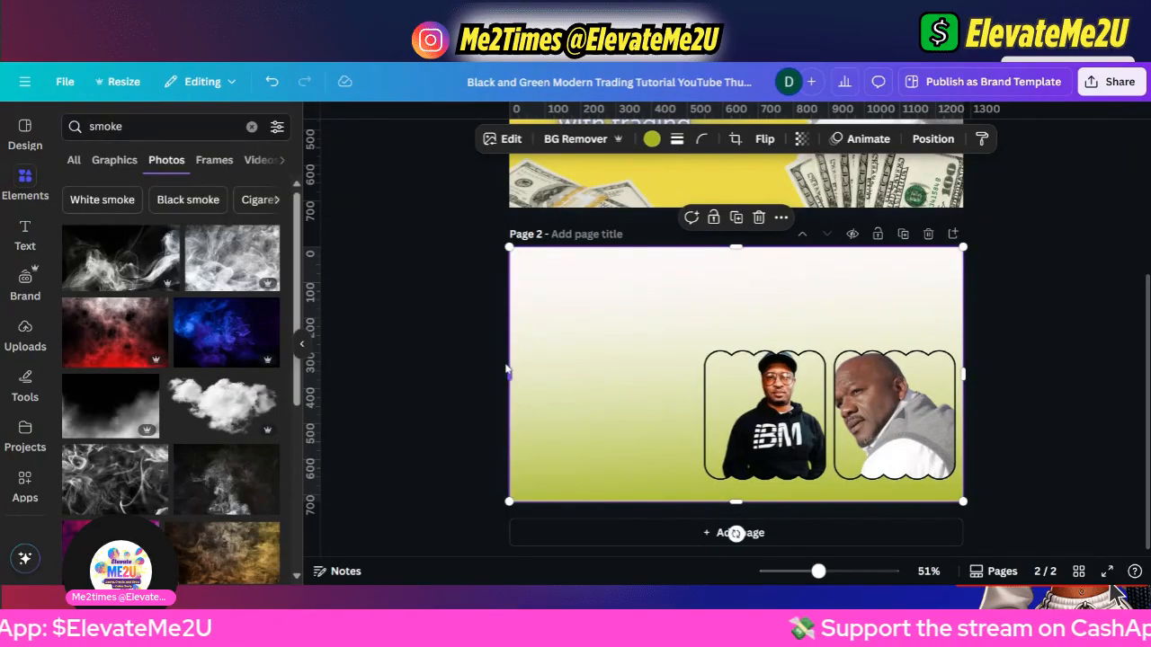
pyautogui.scroll(-5, 185, 391)
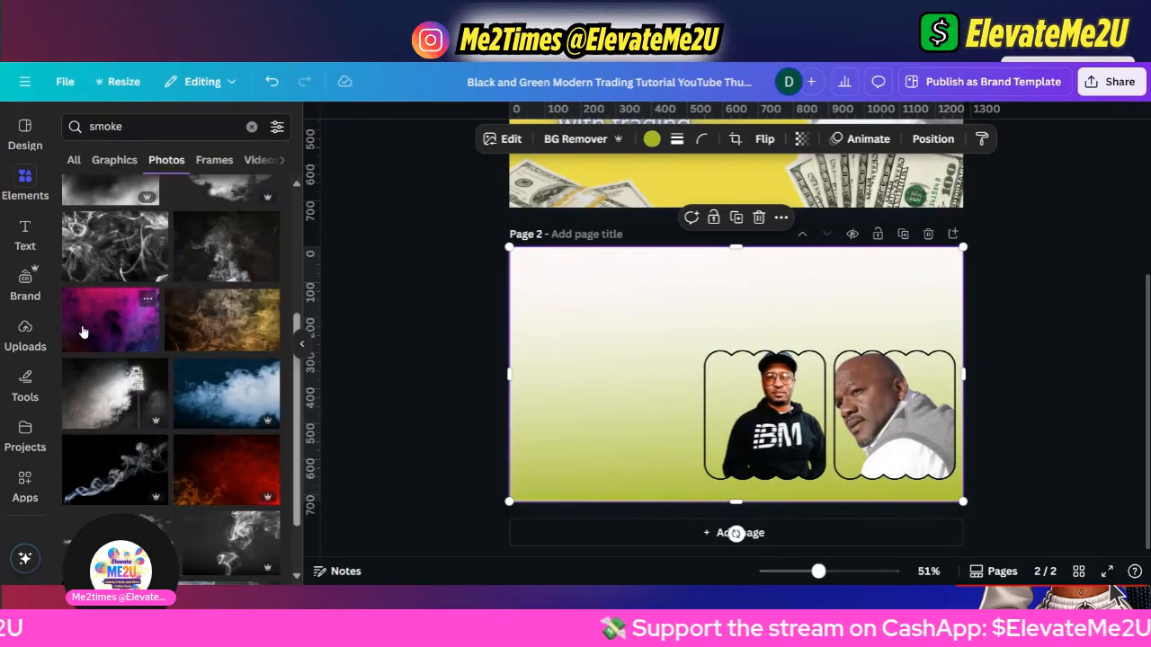
# Try the pink and purple smoke photo on page 2, enlarged to the full page width and sent to the back.
pyautogui.click(82, 332)
pyautogui.moveTo(644, 368); pyautogui.dragTo(582, 382)
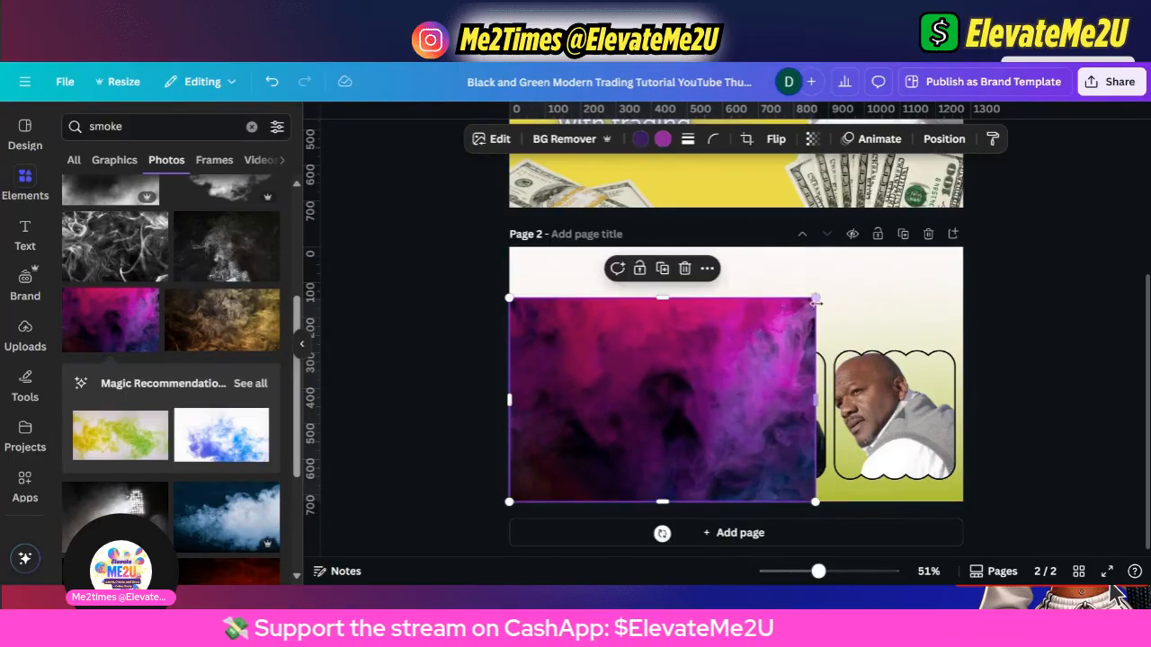
pyautogui.moveTo(815, 301); pyautogui.dragTo(1005, 271)
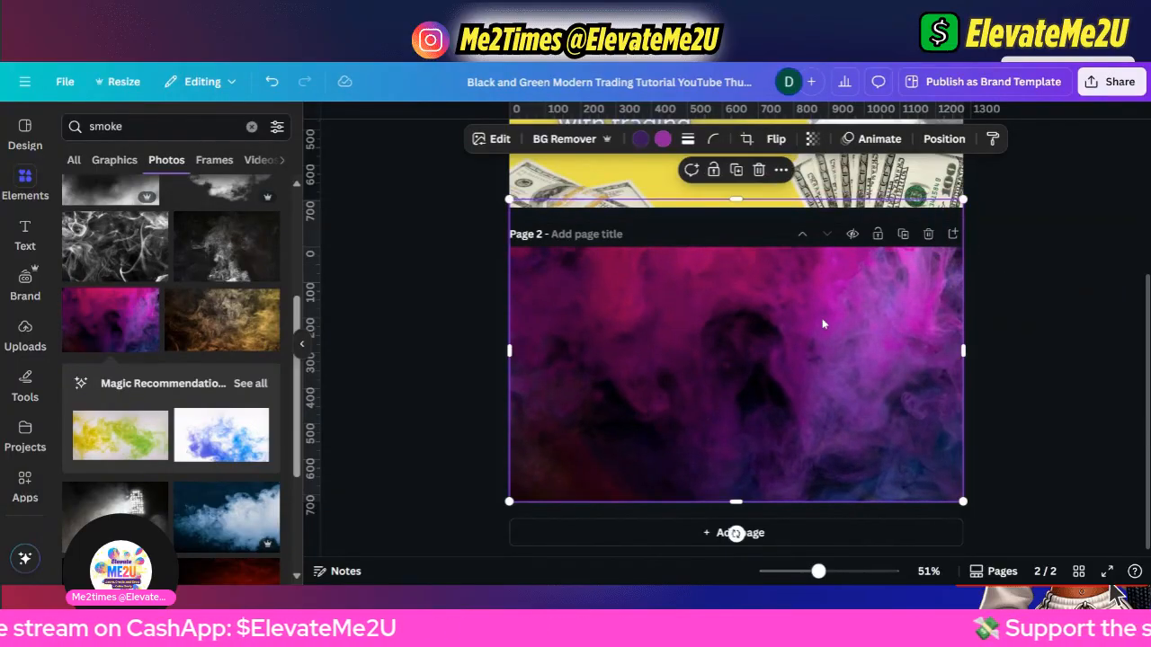
pyautogui.rightClick(845, 316)
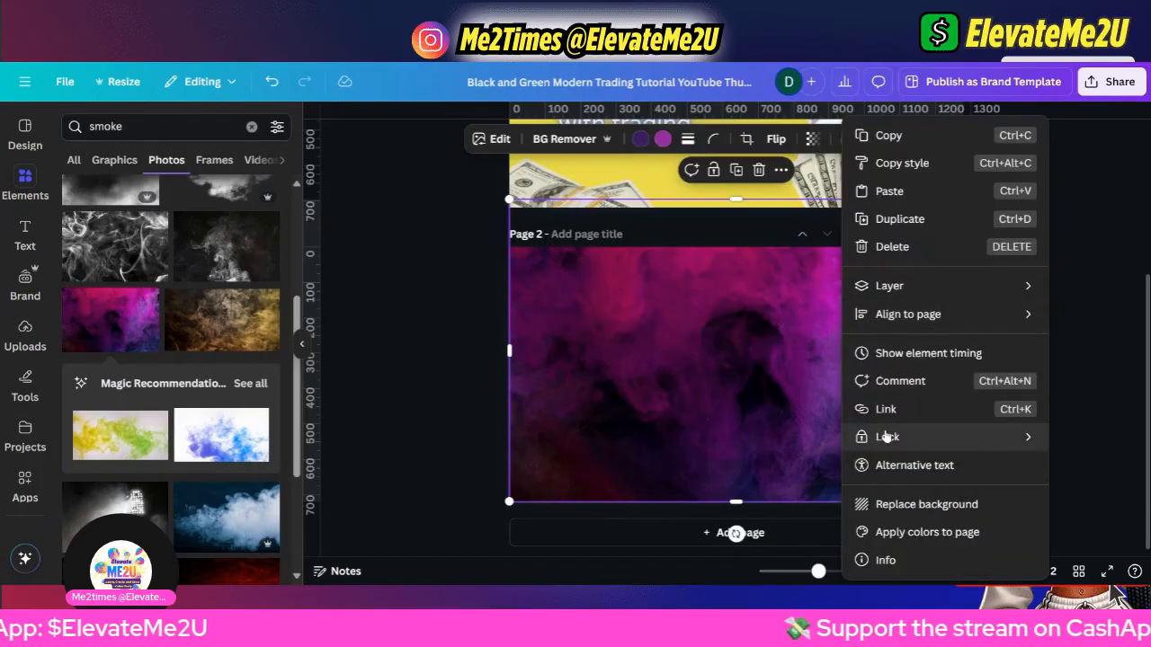
pyautogui.moveTo(932, 288)
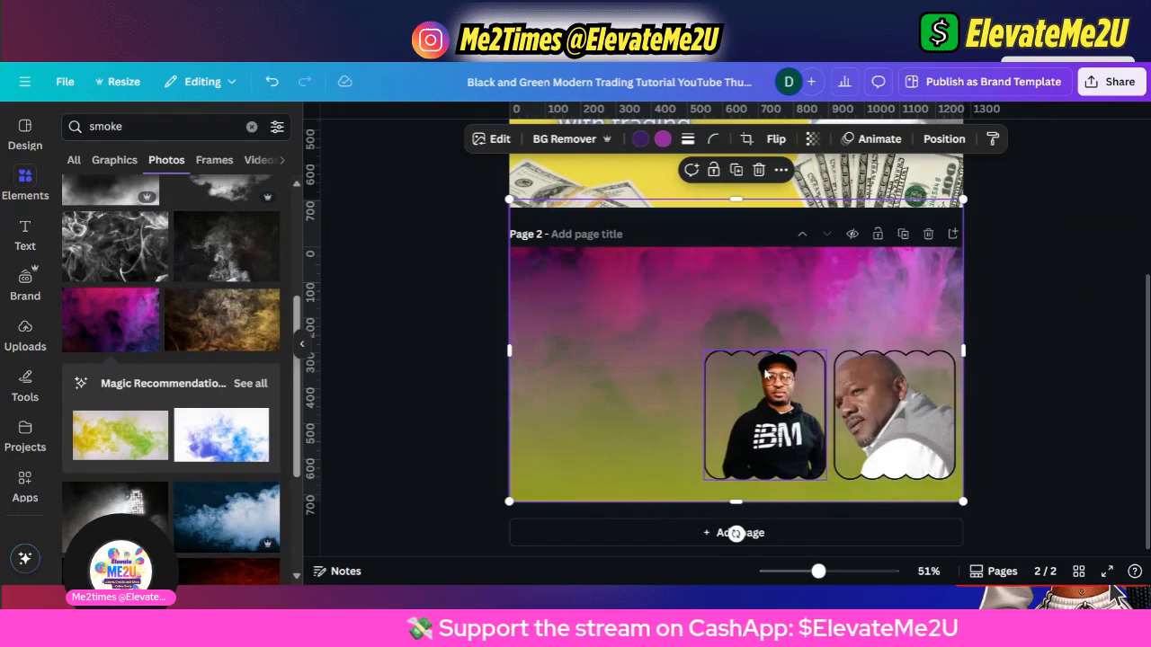
# Shuffle page 2 through the brand's Color palette and apply the Cheery Cake Pops palette.
pyautogui.click(25, 232)
pyautogui.click(27, 278)
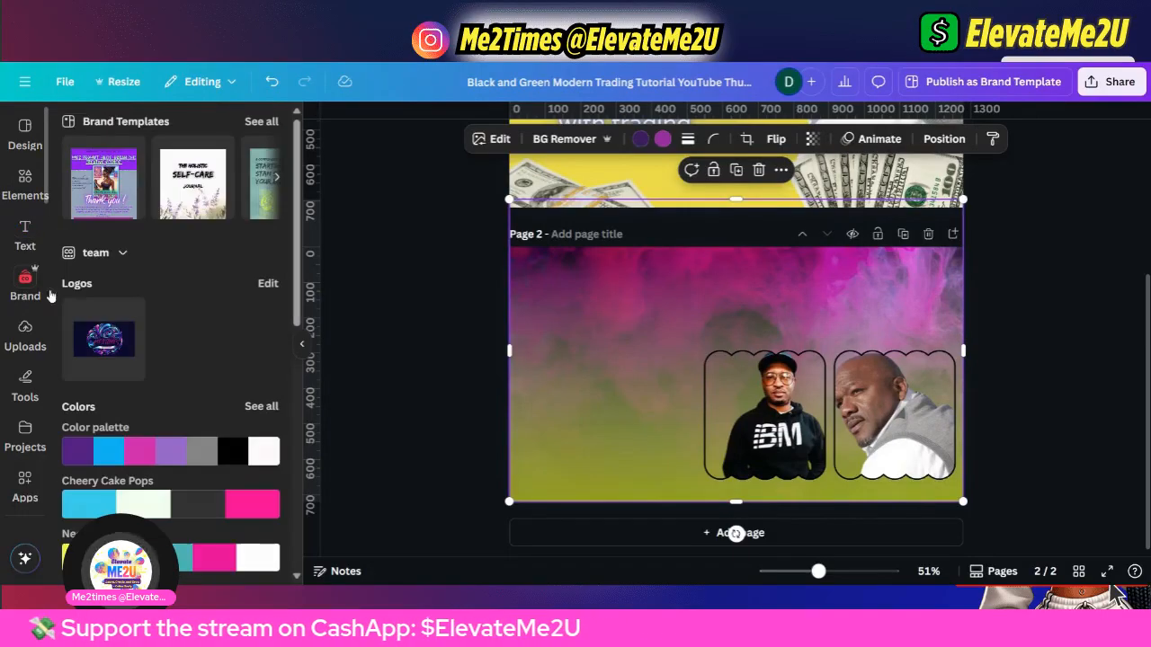
pyautogui.click(178, 452)
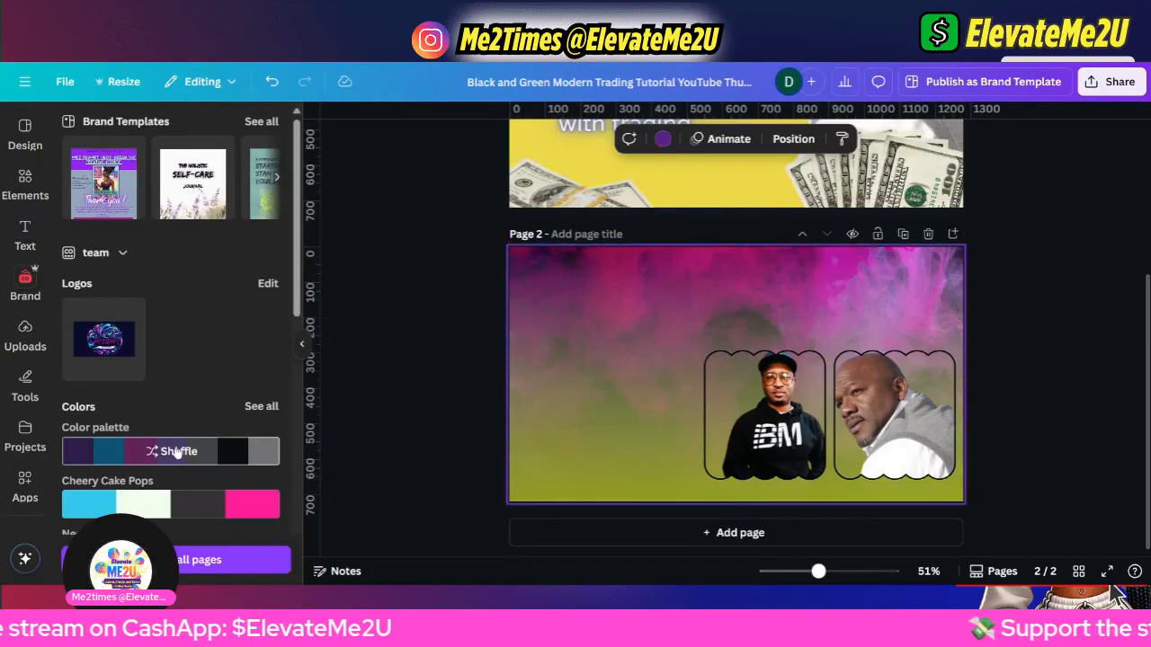
pyautogui.click(177, 453)
pyautogui.click(177, 452)
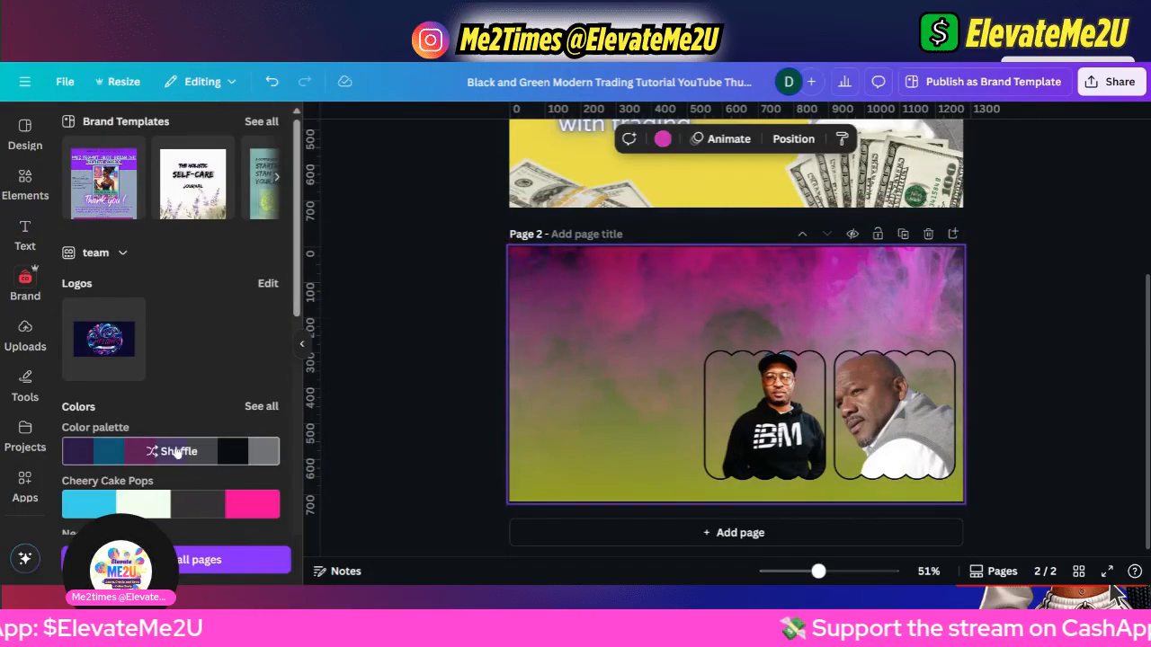
pyautogui.click(177, 452)
pyautogui.click(177, 452)
pyautogui.click(177, 453)
pyautogui.click(617, 458)
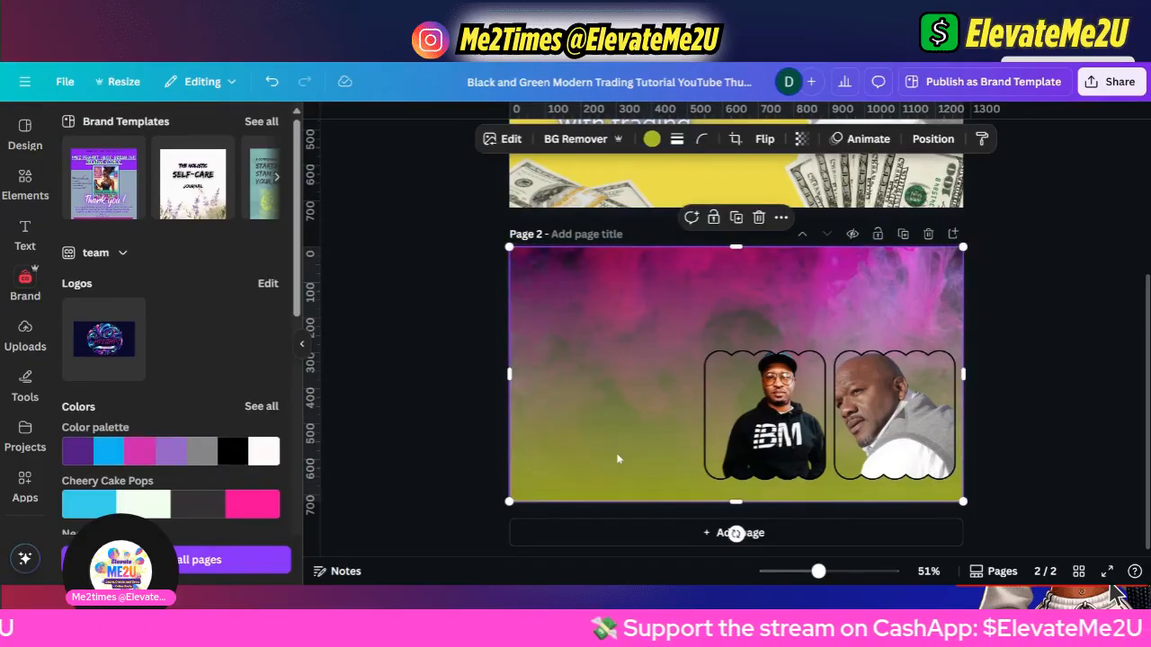
pyautogui.click(177, 452)
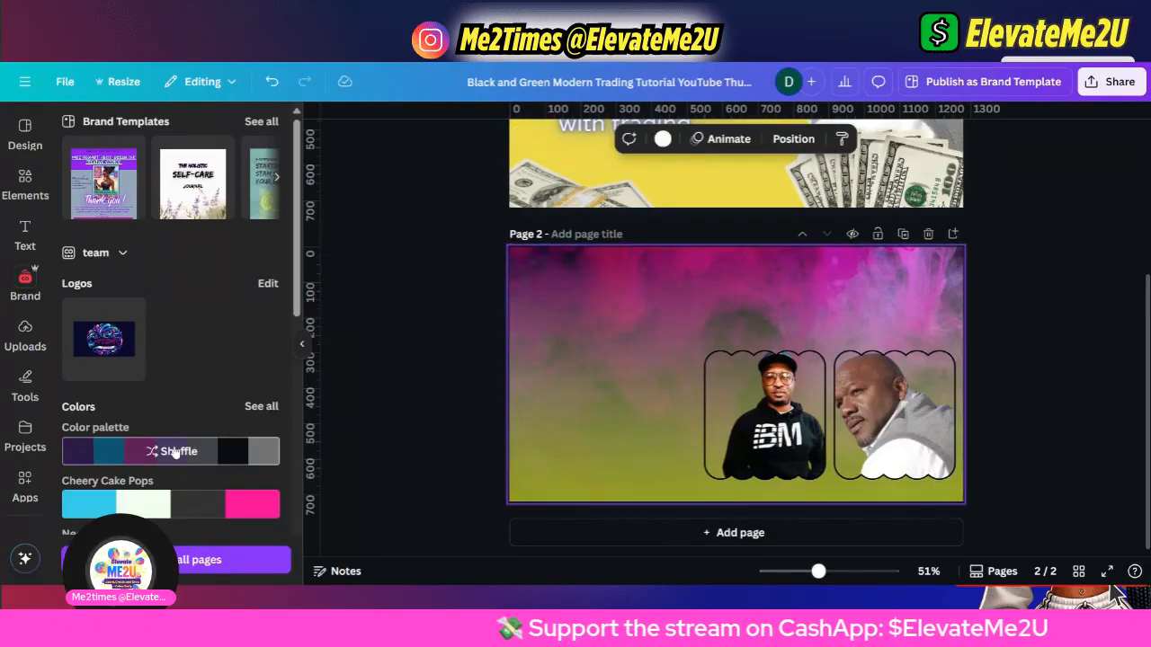
pyautogui.click(179, 505)
# Delete the pink and purple smoke photo from page 2 and move the green gradient back over the whole page.
pyautogui.click(690, 298)
pyautogui.moveTo(690, 299); pyautogui.dragTo(553, 350)
pyautogui.click(733, 277)
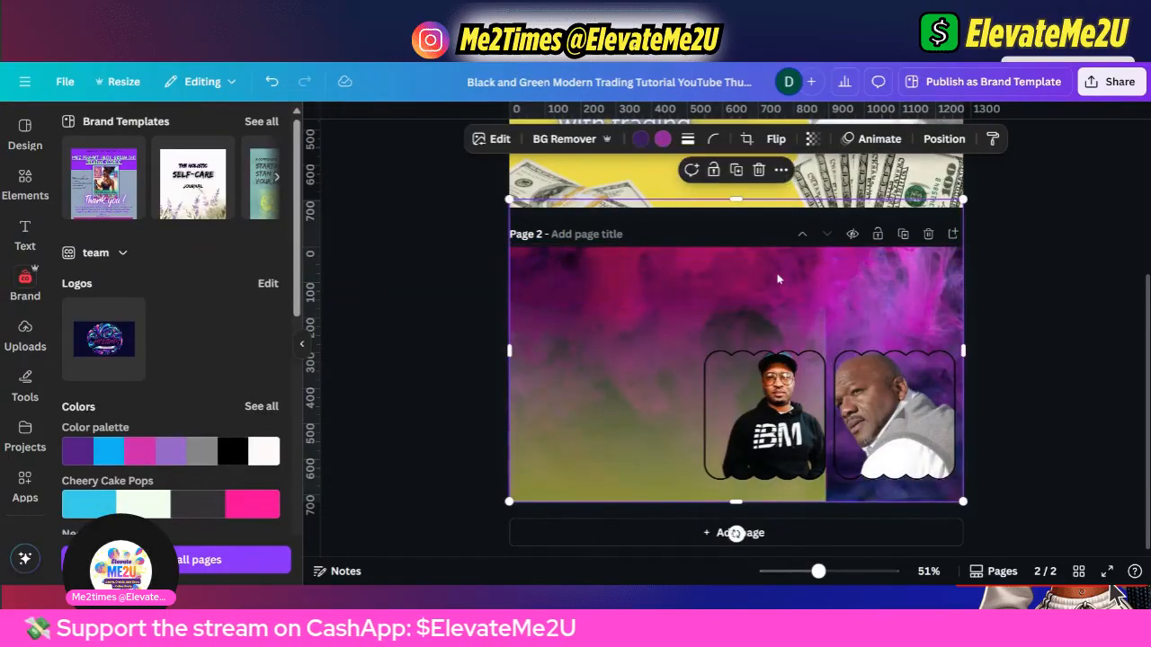
pyautogui.press('Delete')
pyautogui.moveTo(650, 311); pyautogui.dragTo(785, 287)
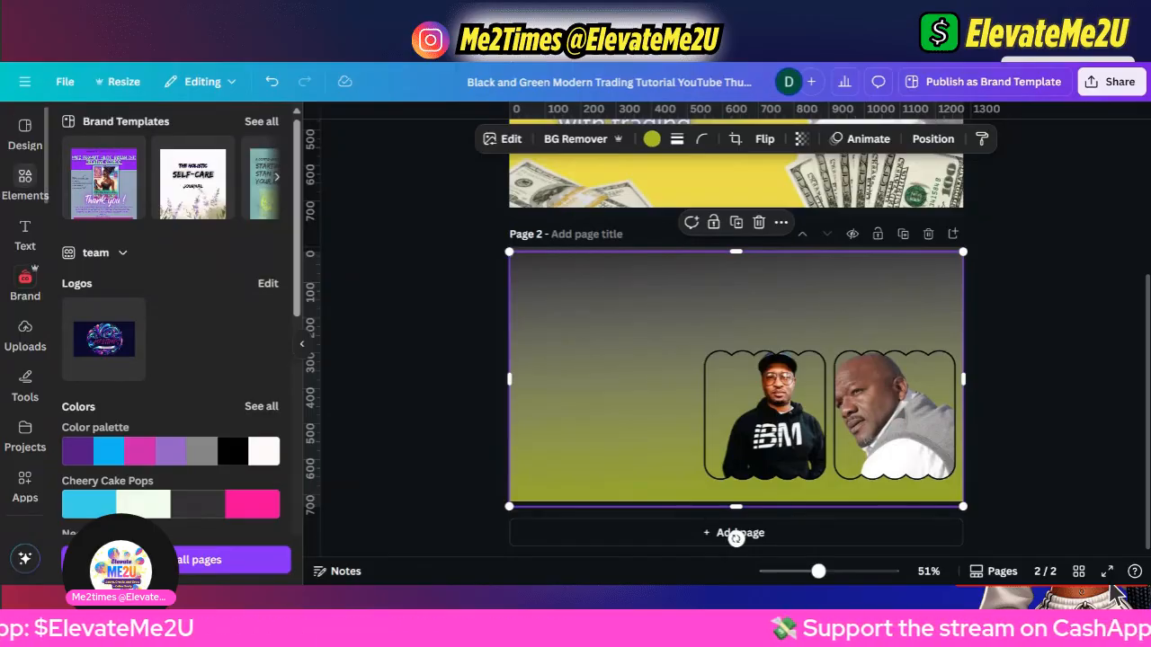
# Add the "creating MAGIC" font combination to the upper part of page 2, above the framed photos.
pyautogui.click(25, 232)
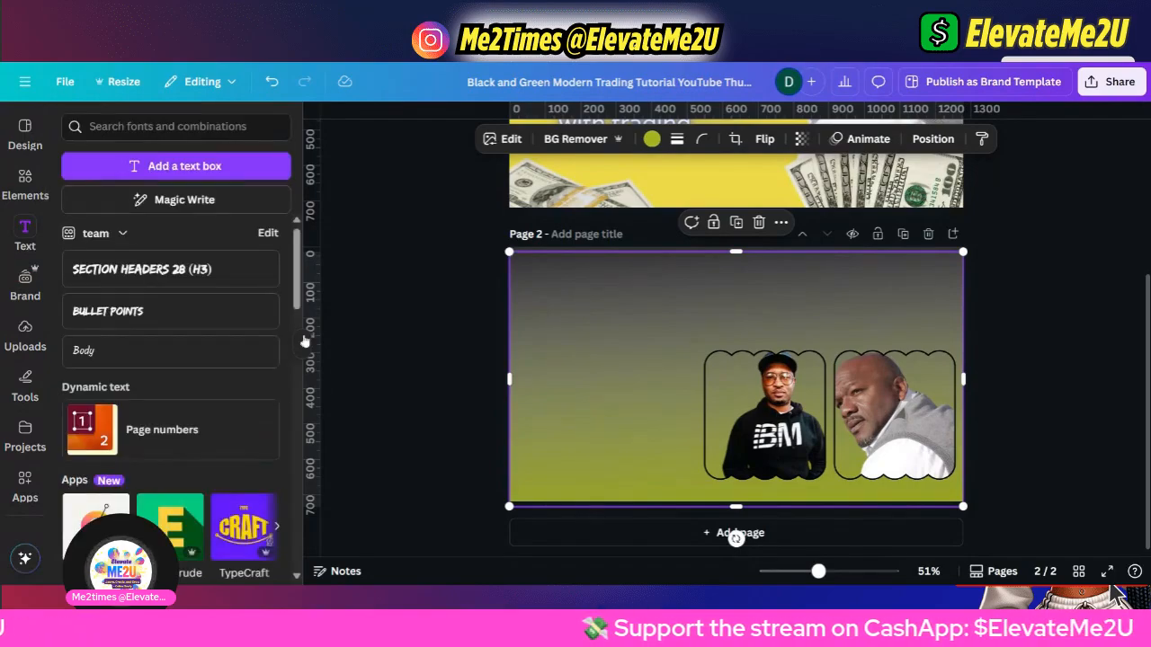
pyautogui.scroll(-10, 188, 410)
pyautogui.scroll(2, 188, 411)
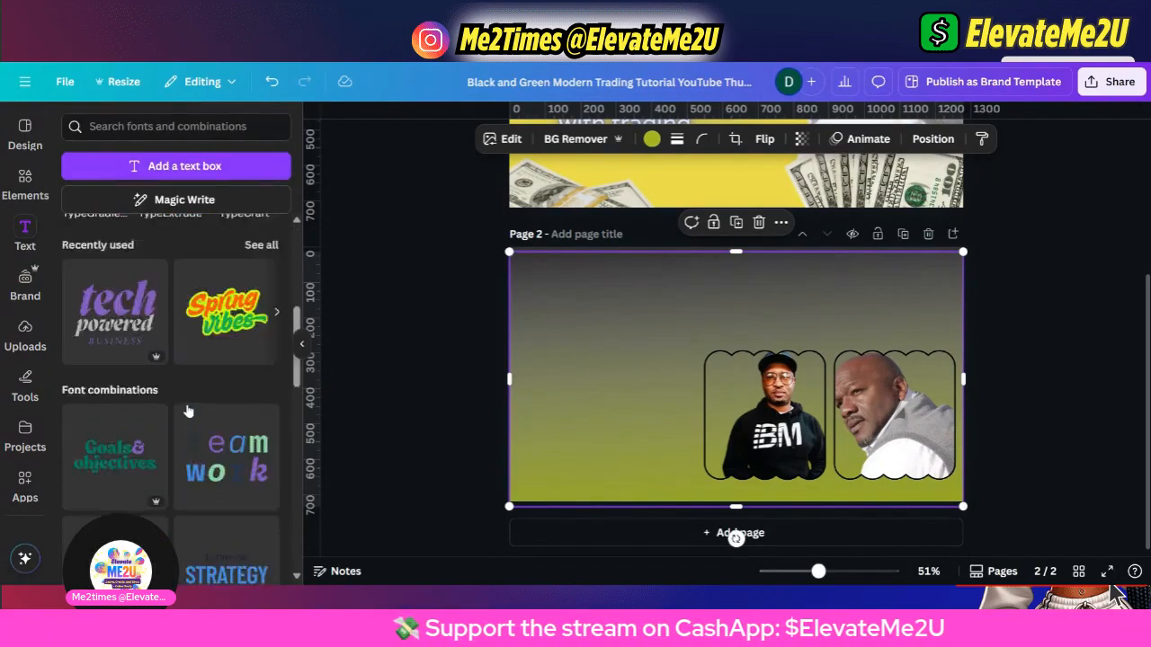
pyautogui.scroll(-8, 188, 411)
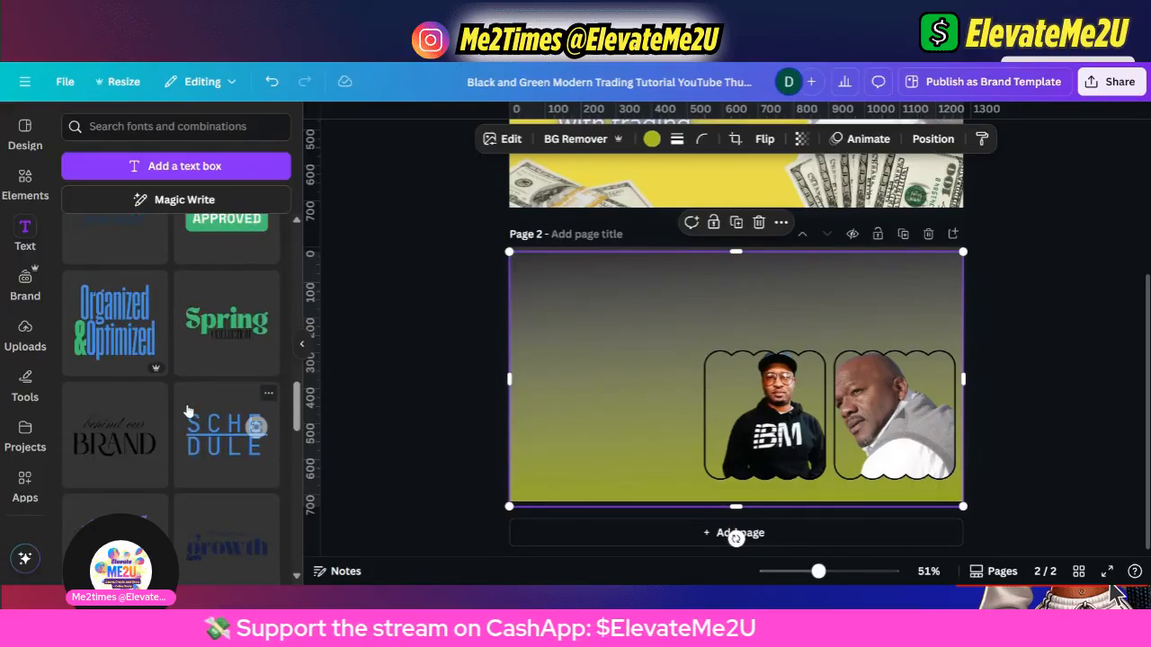
pyautogui.scroll(-3, 187, 411)
pyautogui.scroll(-2, 187, 411)
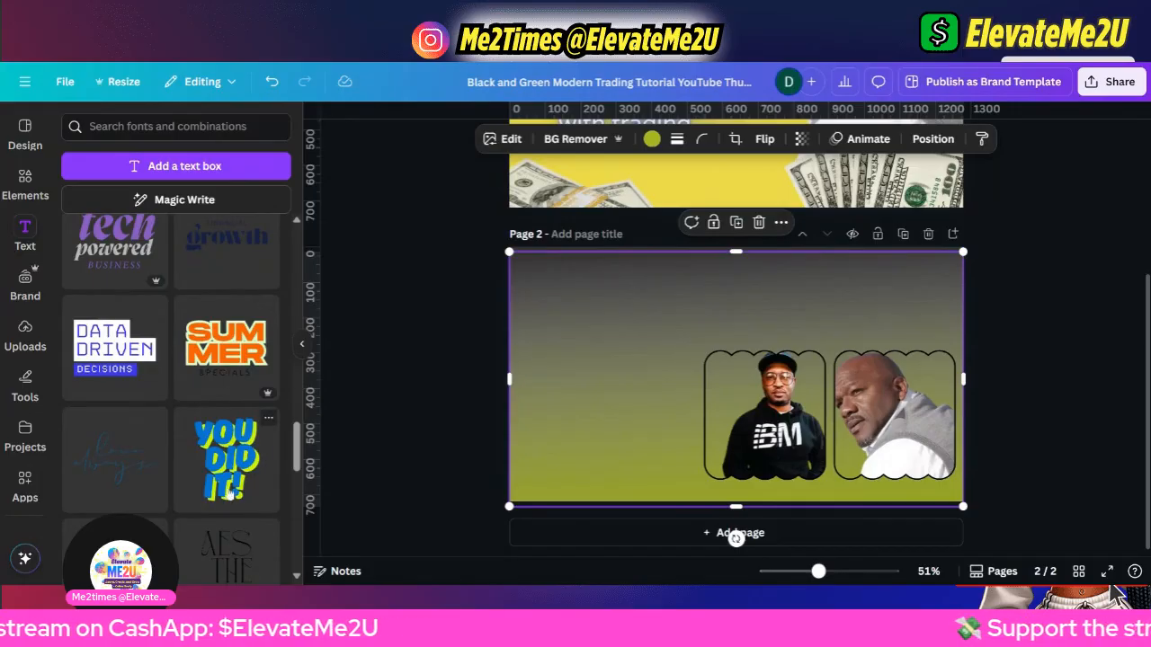
pyautogui.scroll(-4, 256, 452)
pyautogui.moveTo(107, 353); pyautogui.dragTo(679, 320)
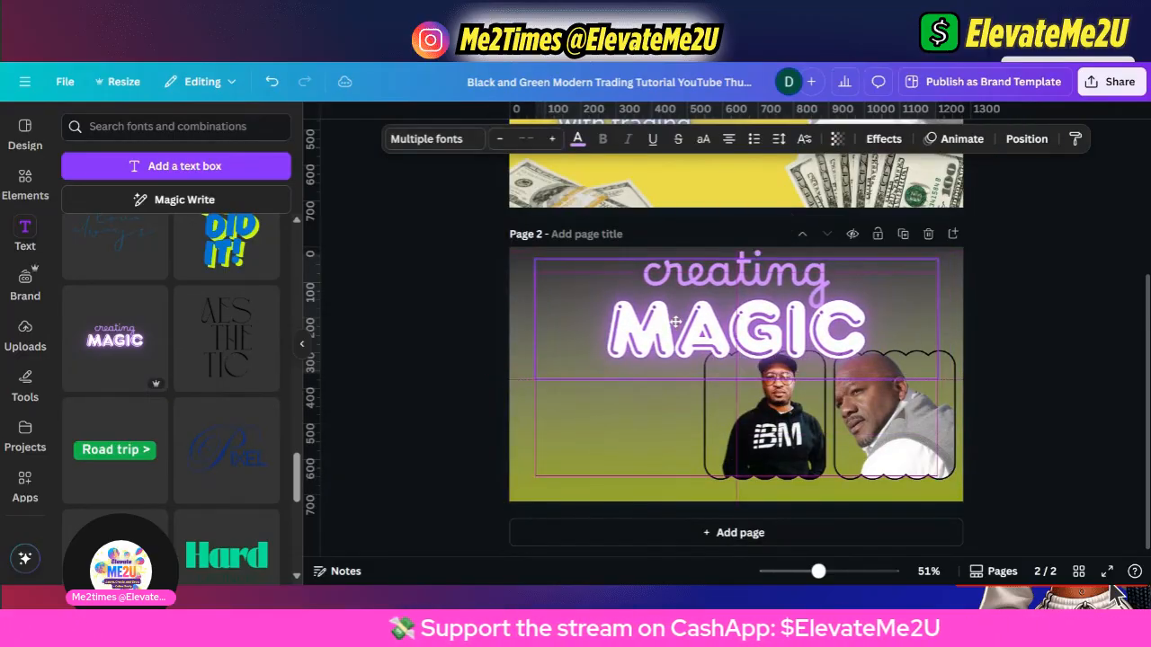
# Lock only the position of the green gradient that fills page 2.
pyautogui.click(645, 433)
pyautogui.moveTo(645, 432)
pyautogui.mouseDown()
pyautogui.moveTo(944, 428)
pyautogui.moveTo(591, 432)
pyautogui.moveTo(644, 421)
pyautogui.mouseUp()
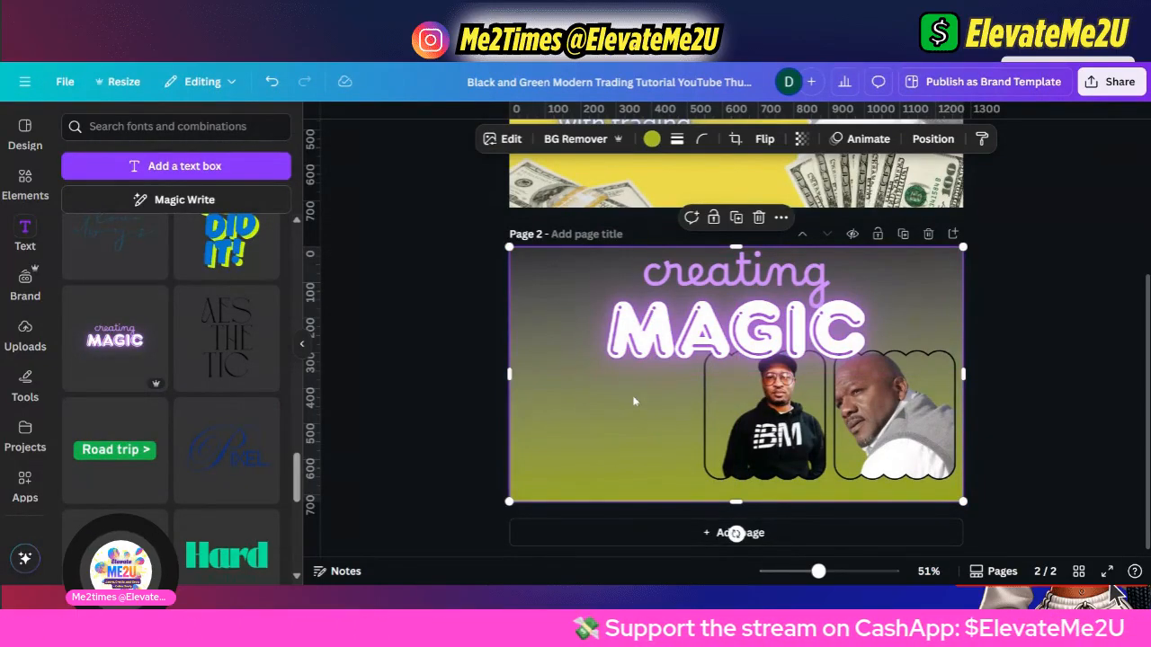
pyautogui.rightClick(556, 398)
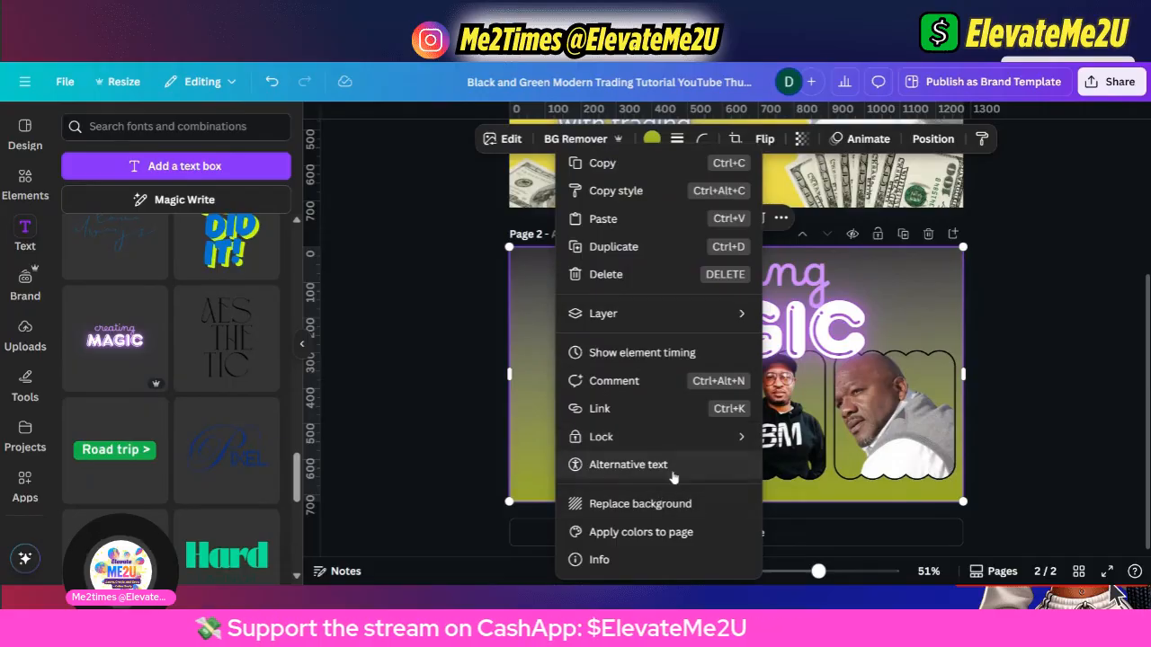
pyautogui.moveTo(688, 450)
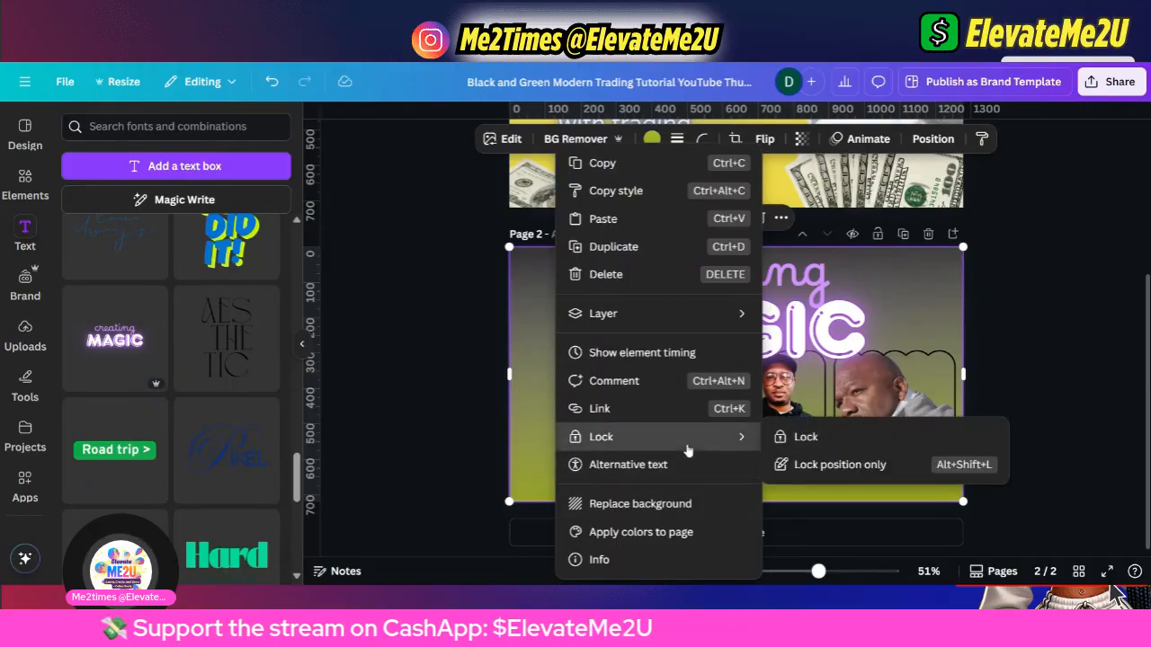
pyautogui.click(860, 472)
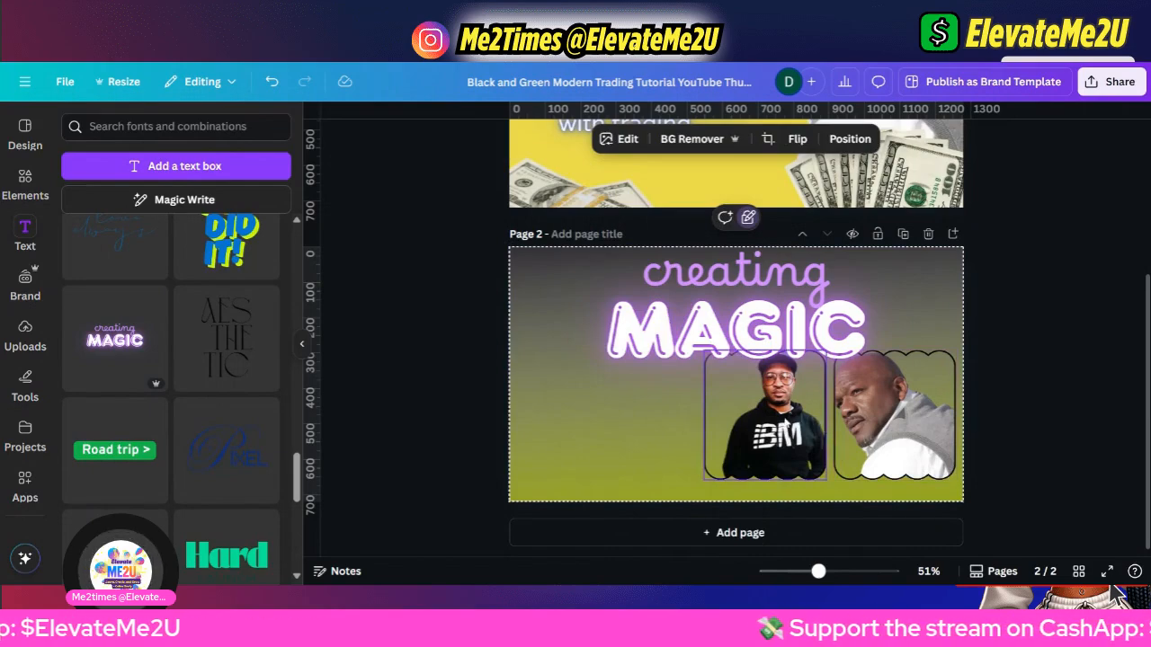
# Move both framed photos on page 2 down together to the page's bottom edge.
pyautogui.click(788, 422)
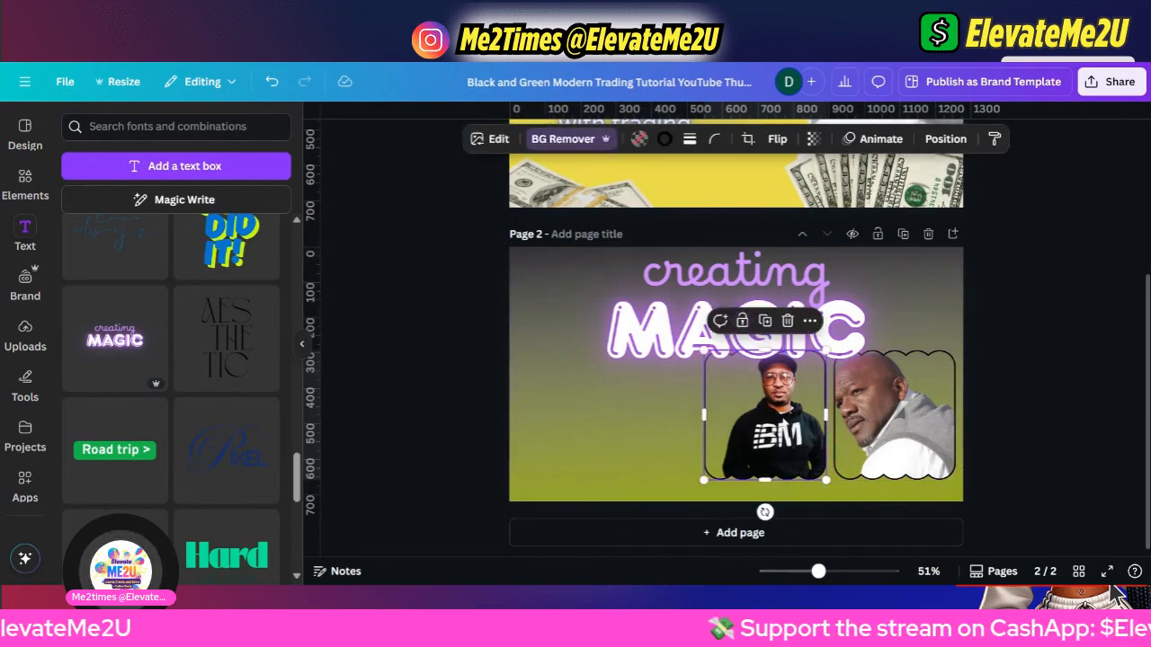
pyautogui.keyDown('shift'); pyautogui.click(872, 428); pyautogui.keyUp('shift')
pyautogui.moveTo(870, 435); pyautogui.dragTo(867, 449)
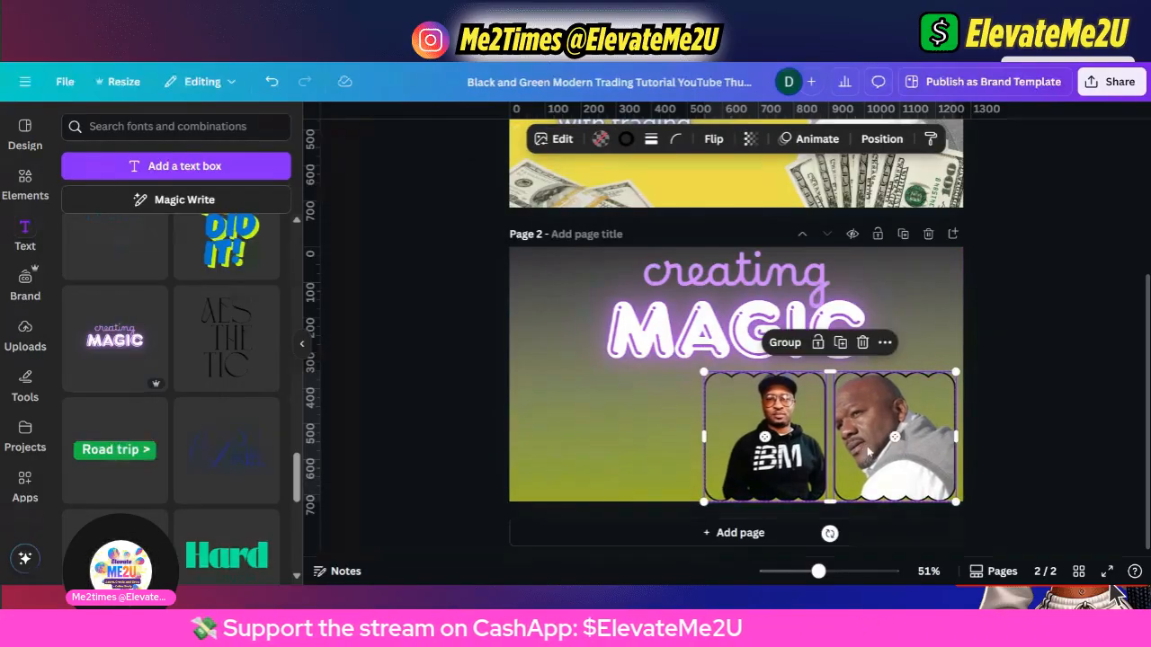
pyautogui.click(1007, 326)
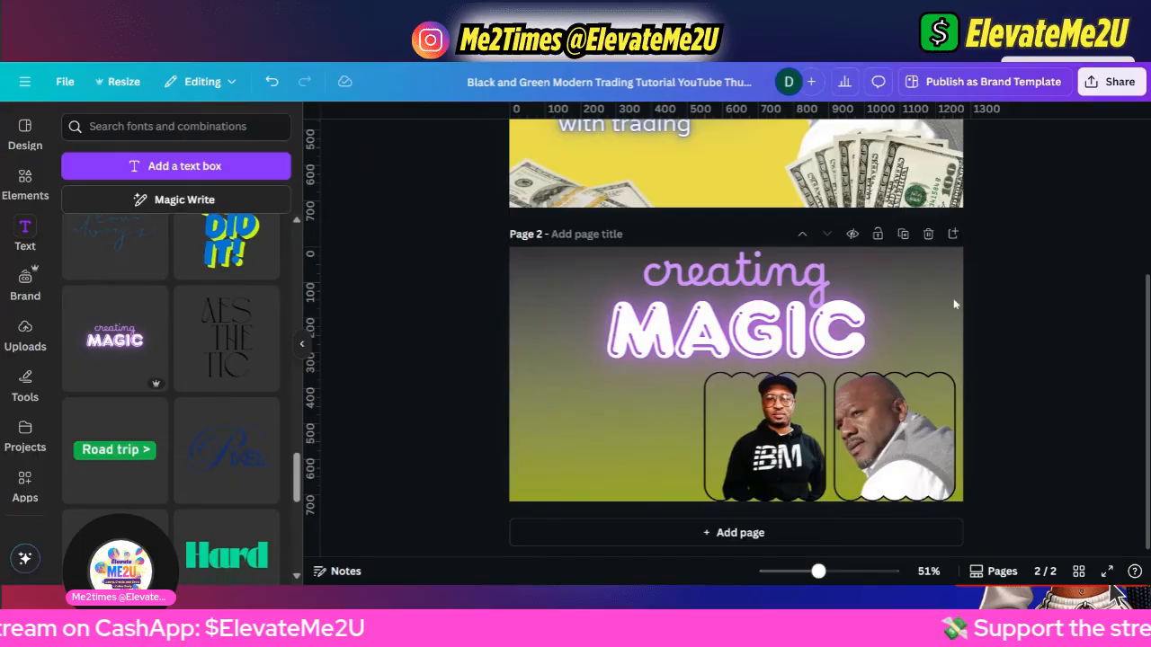
# Ungroup the "creating MAGIC" text on page 2 into separate text boxes.
pyautogui.click(750, 275)
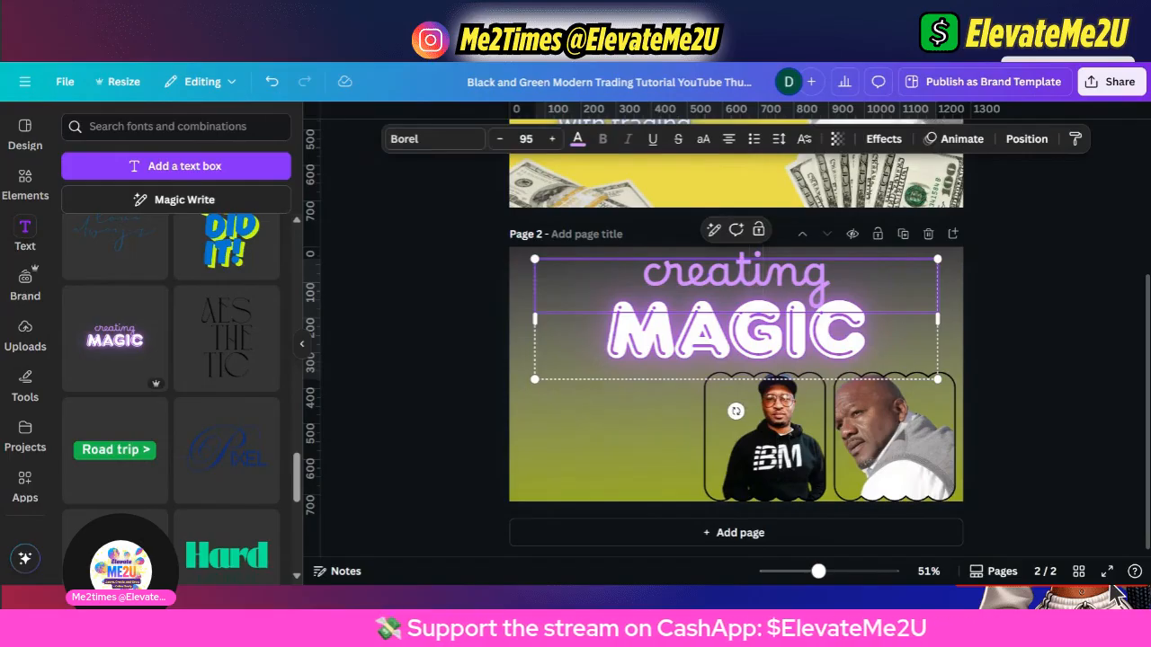
pyautogui.click(999, 275)
pyautogui.click(865, 286)
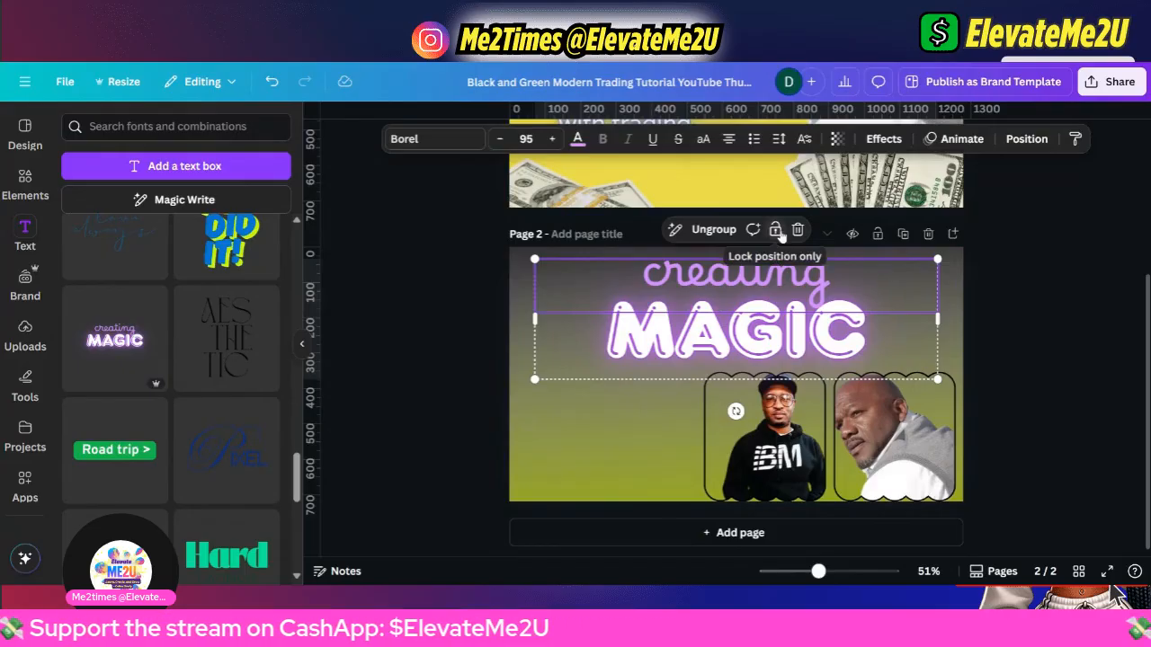
pyautogui.click(735, 232)
pyautogui.click(987, 274)
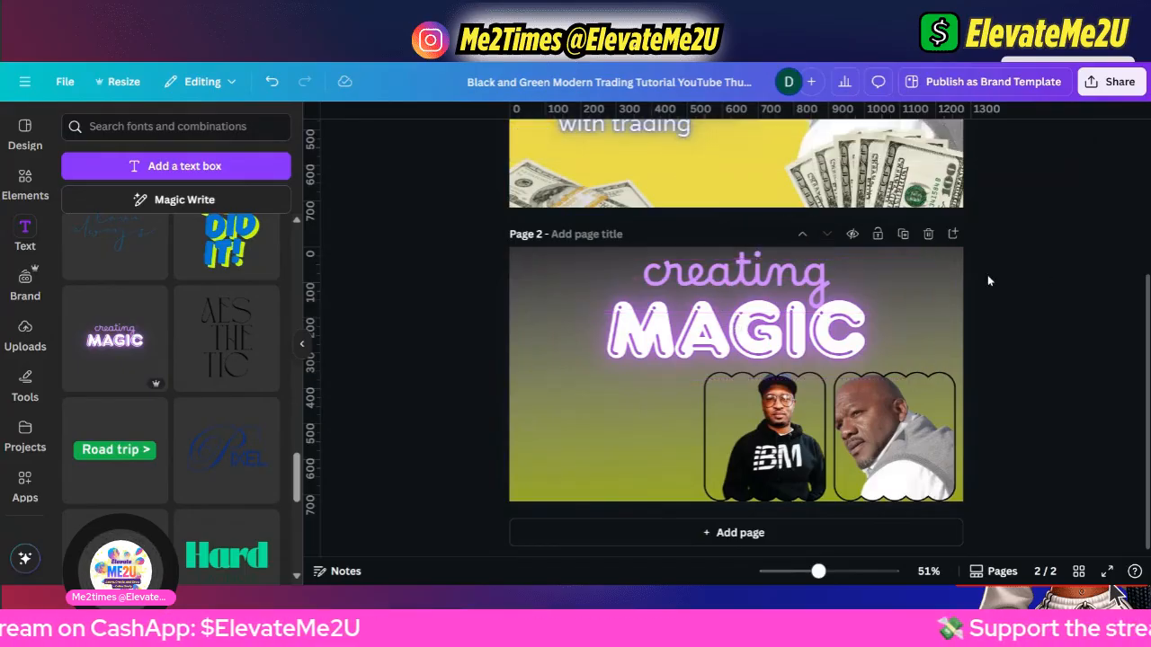
# Swap the two words on page 2 so that MAGIC sits directly above "creating".
pyautogui.moveTo(750, 275); pyautogui.dragTo(751, 332)
pyautogui.moveTo(809, 311); pyautogui.dragTo(810, 256)
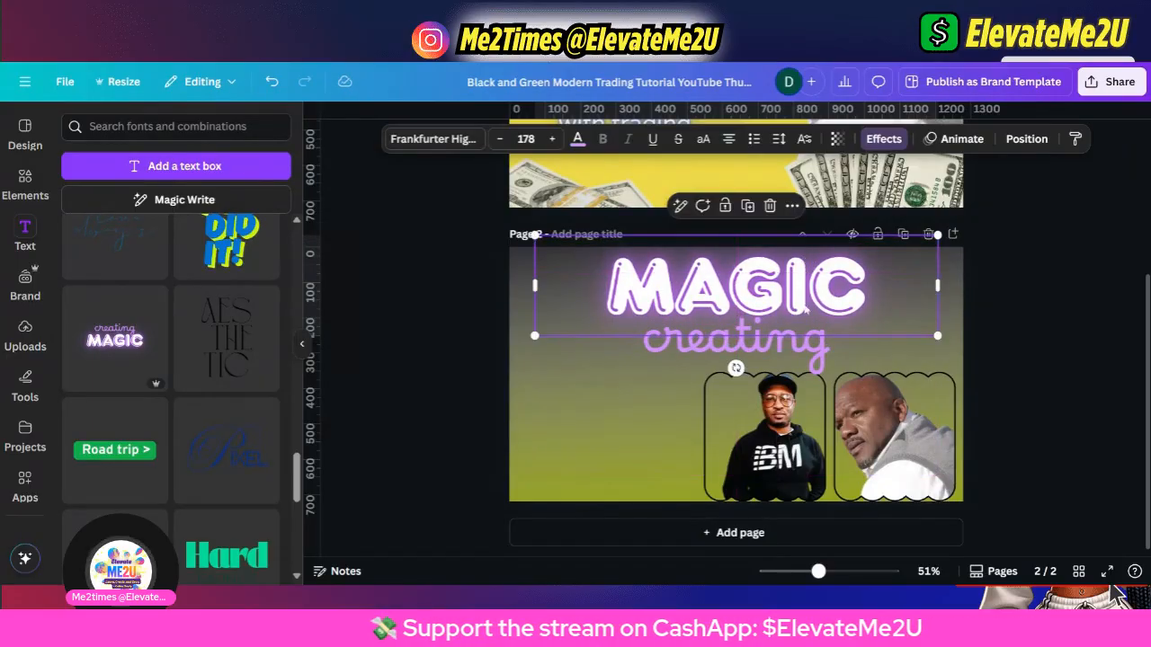
pyautogui.click(800, 336)
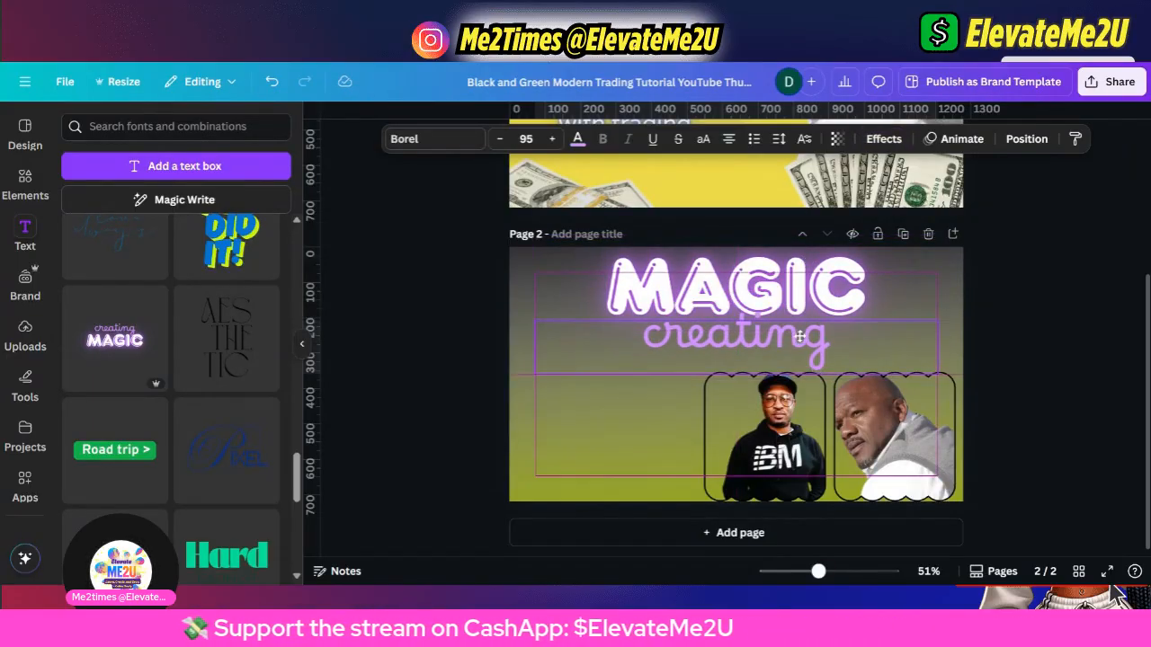
pyautogui.click(871, 307)
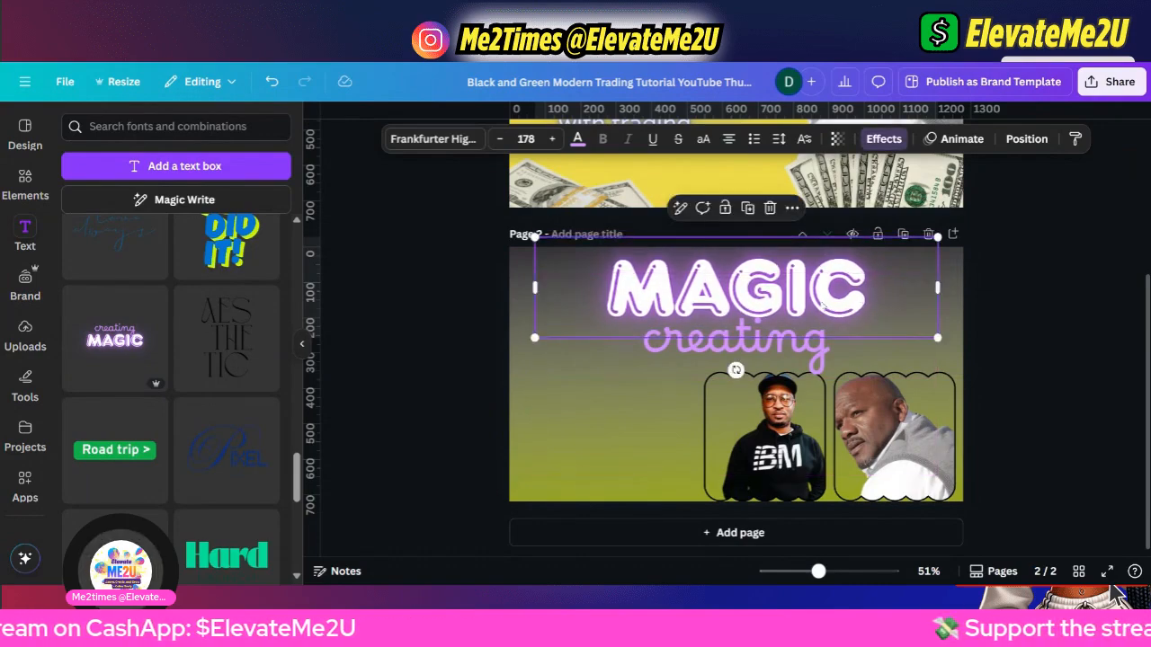
# Group the MAGIC and "creating" text boxes on page 2.
pyautogui.keyDown('shift'); pyautogui.click(769, 353); pyautogui.keyUp('shift')
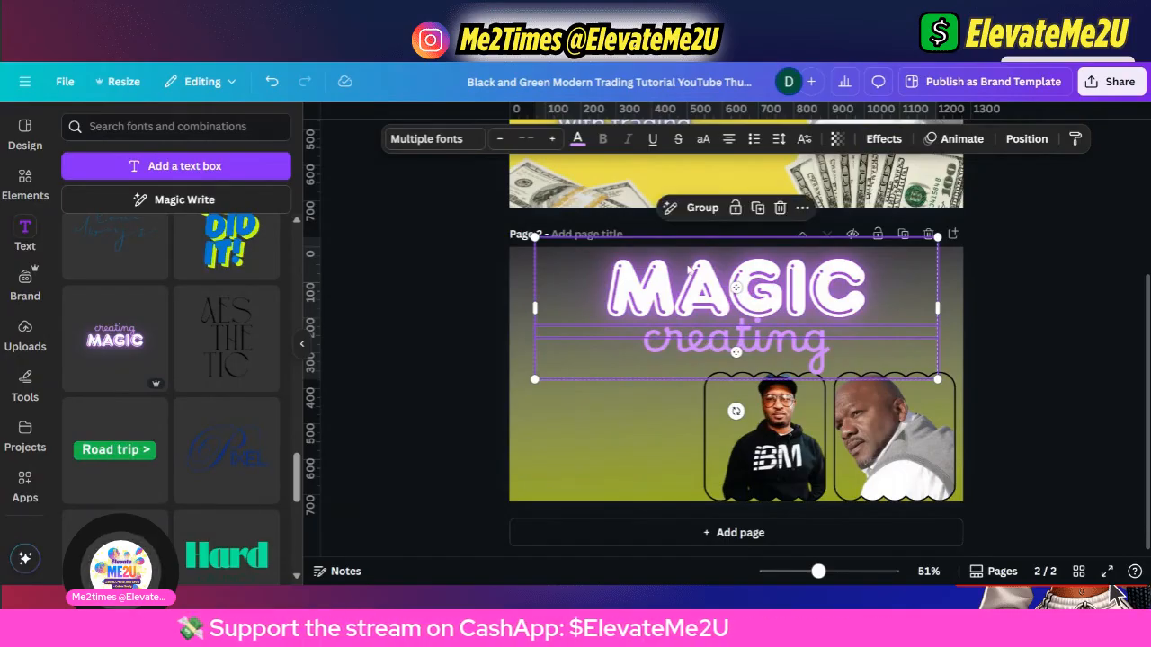
pyautogui.click(700, 213)
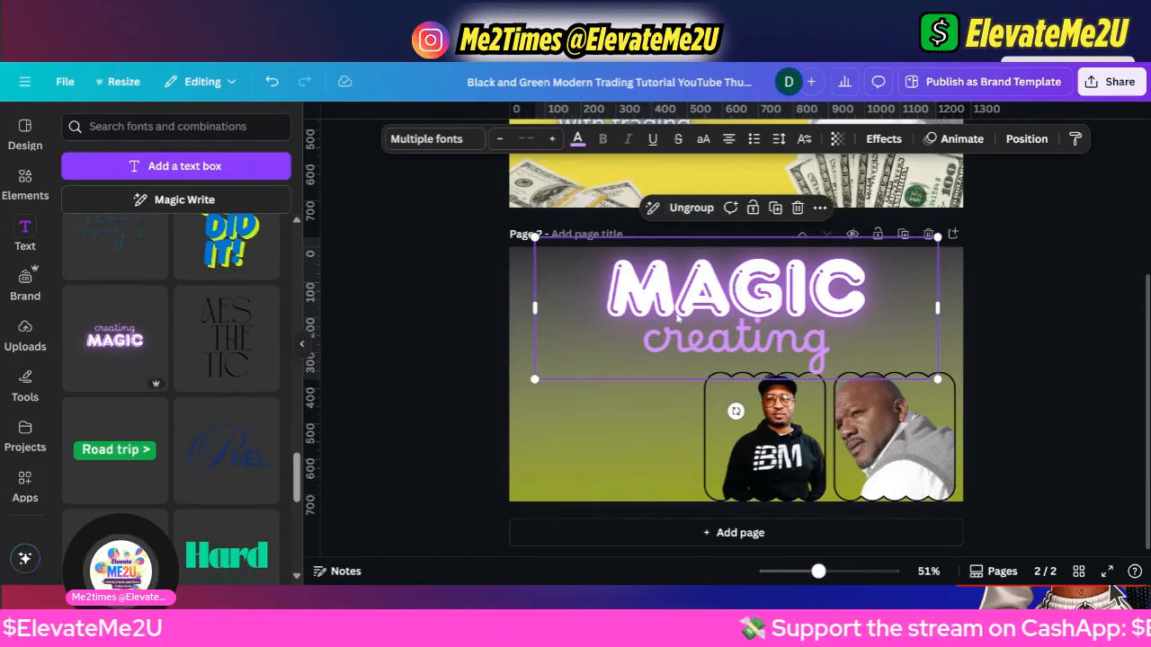
pyautogui.click(532, 386)
pyautogui.click(533, 382)
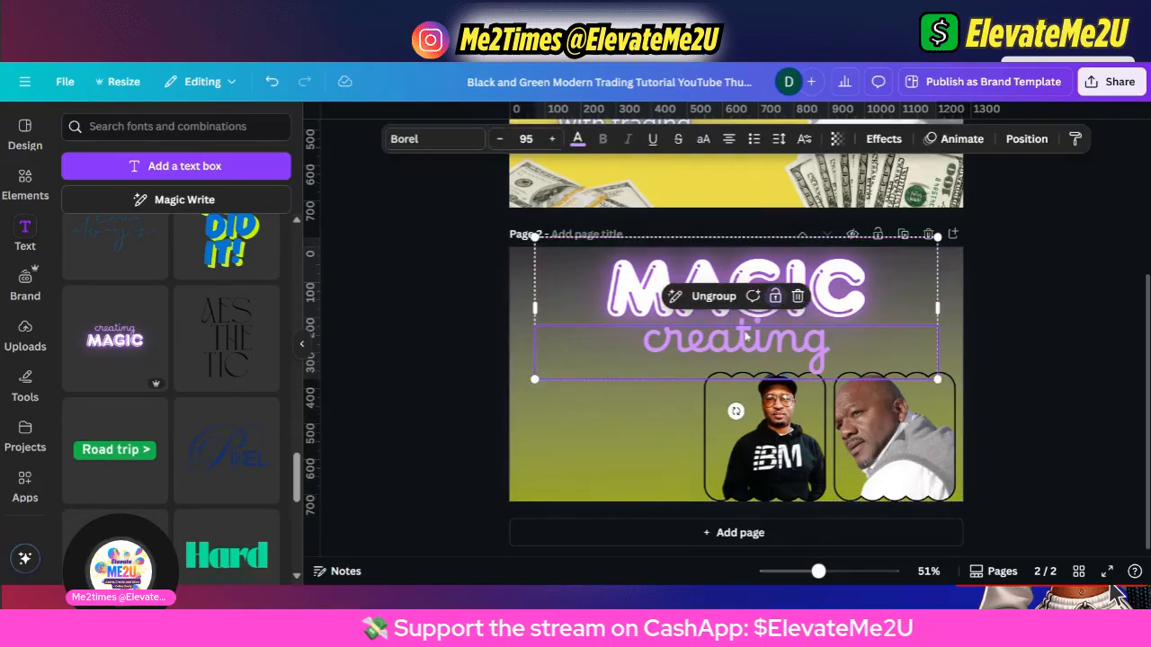
pyautogui.click(537, 384)
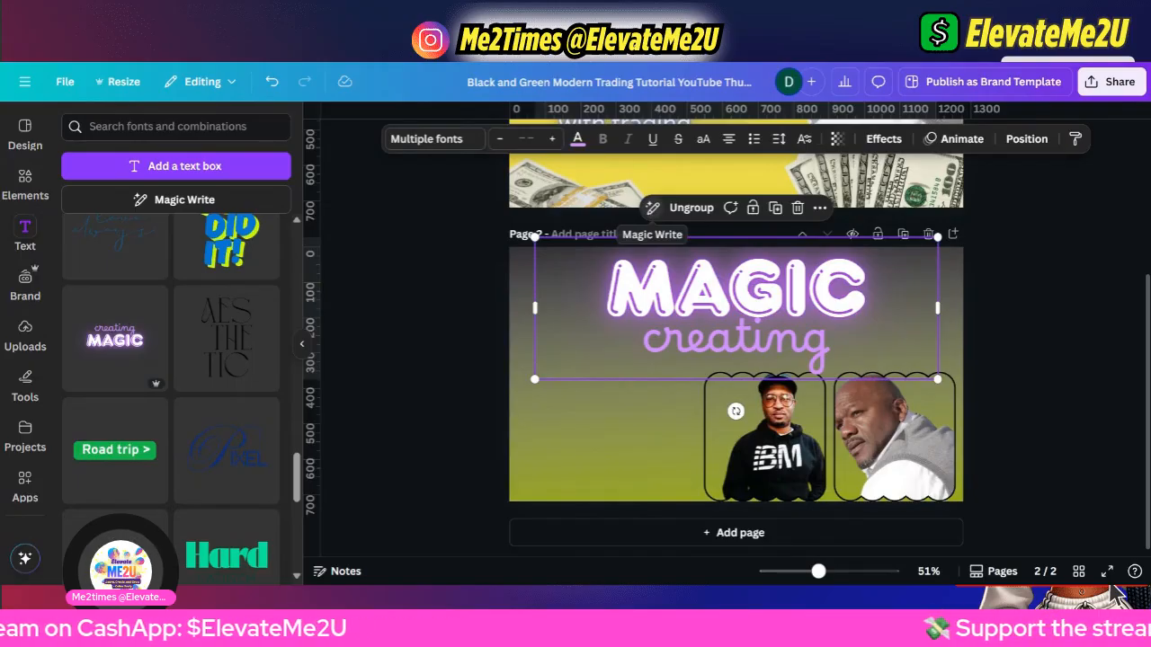
# Check the Magic Write options for the grouped text on page 2, and ungroup the two words again.
pyautogui.click(652, 213)
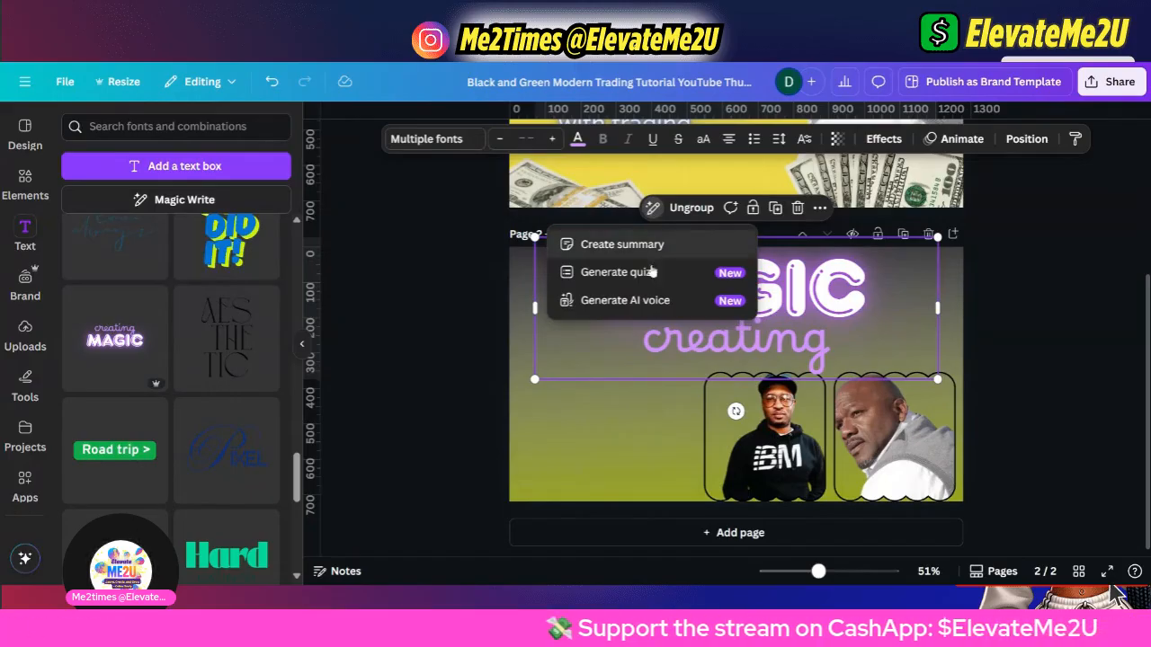
pyautogui.click(640, 386)
pyautogui.click(716, 342)
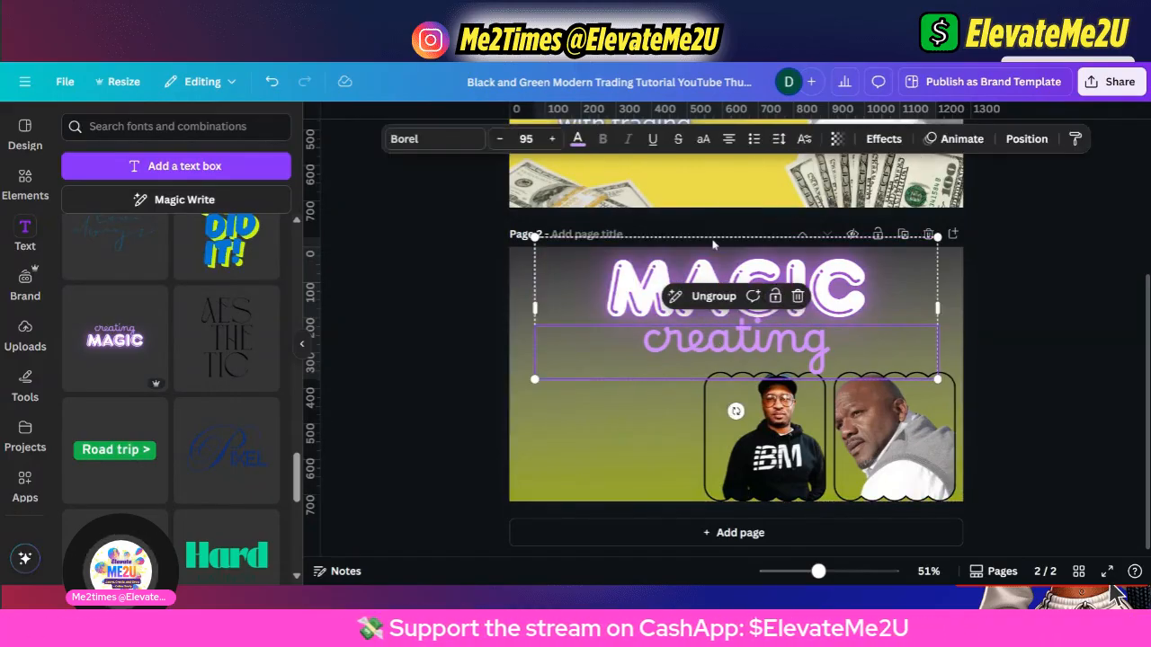
pyautogui.click(712, 296)
pyautogui.click(614, 433)
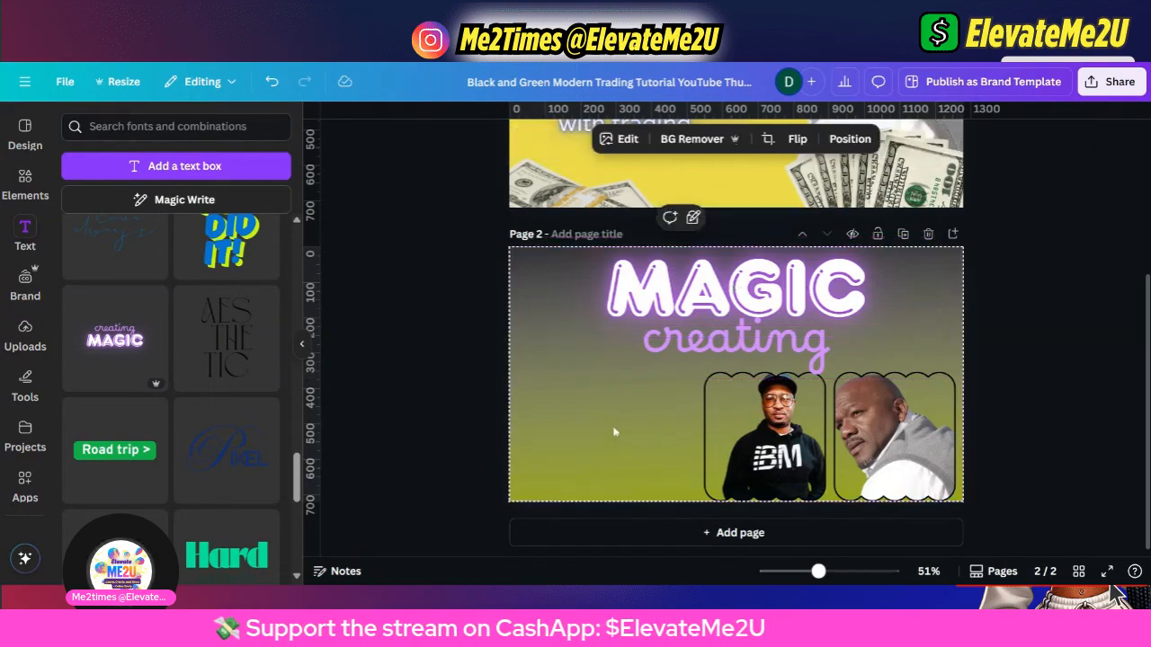
# Review the Magic Write options for the MAGIC text alone, and add a blank page 3.
pyautogui.click(685, 306)
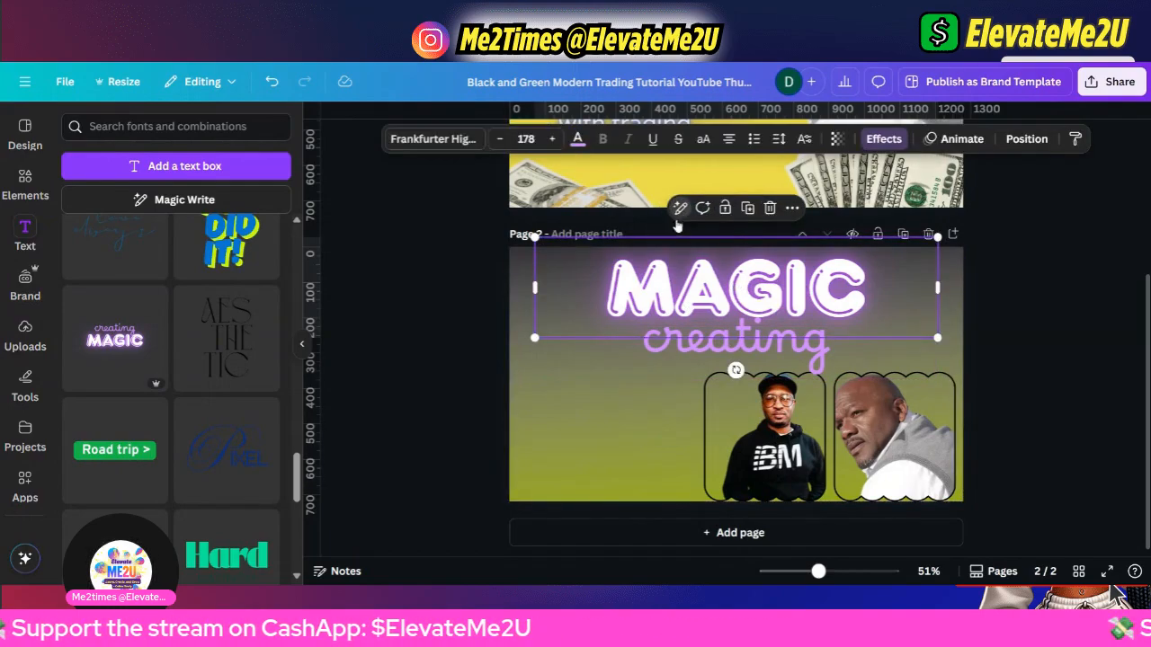
pyautogui.click(681, 209)
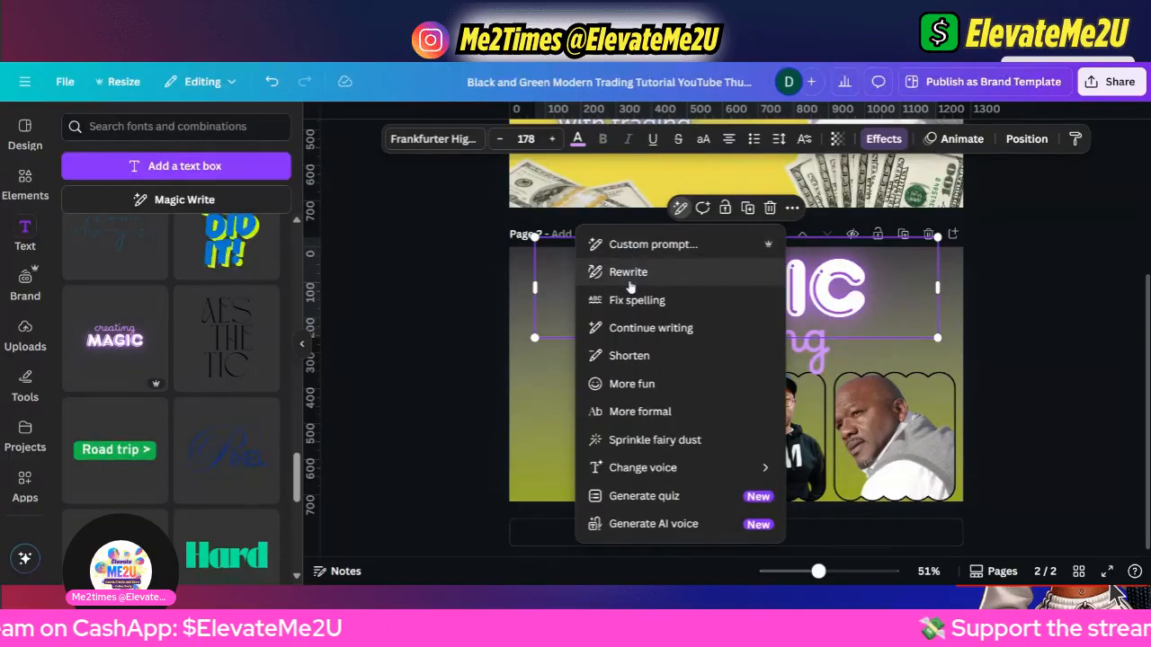
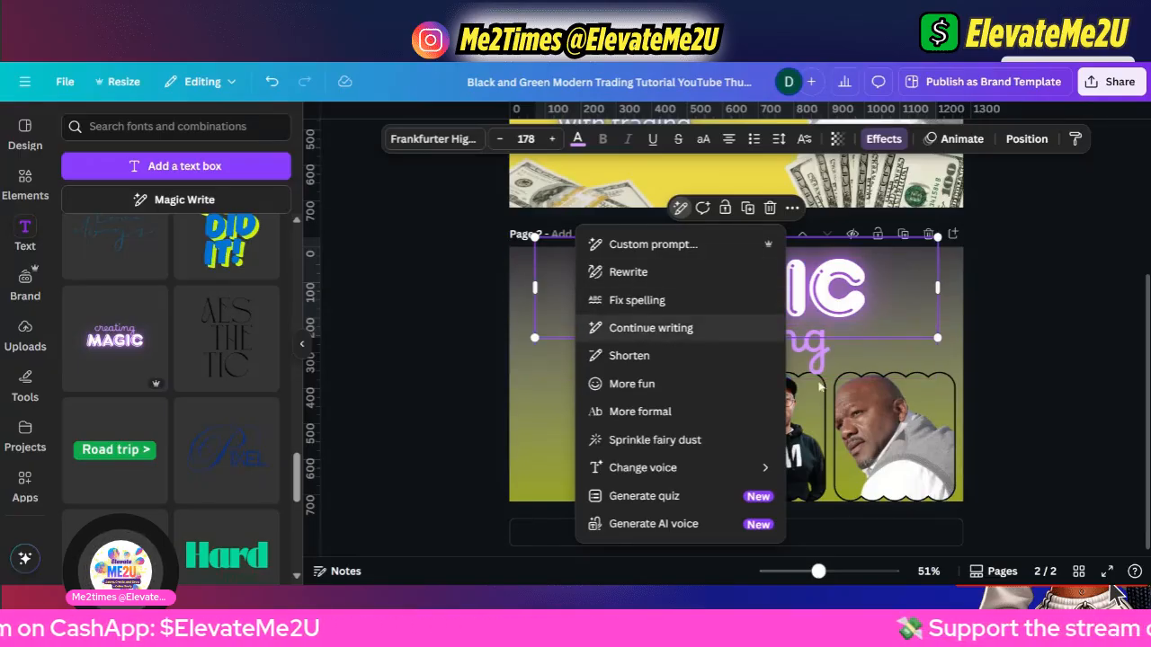
pyautogui.press('Escape')
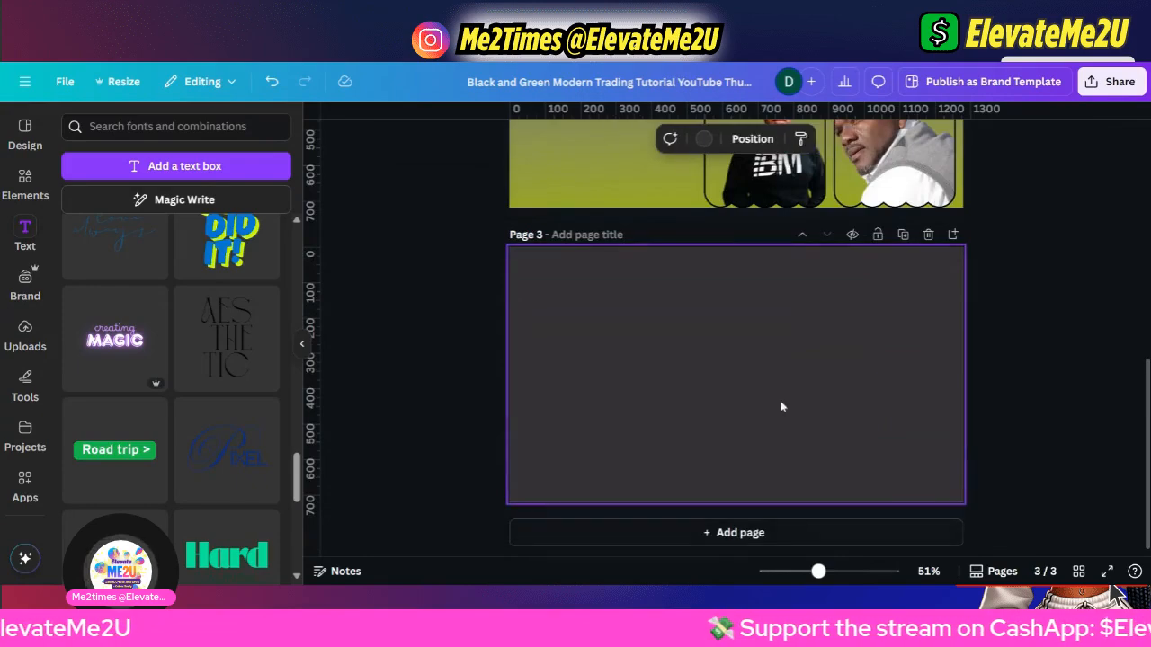
# Duplicate the MAGIC text on page 2 and place the copy in the upper part of page 3.
pyautogui.scroll(3, 736, 342)
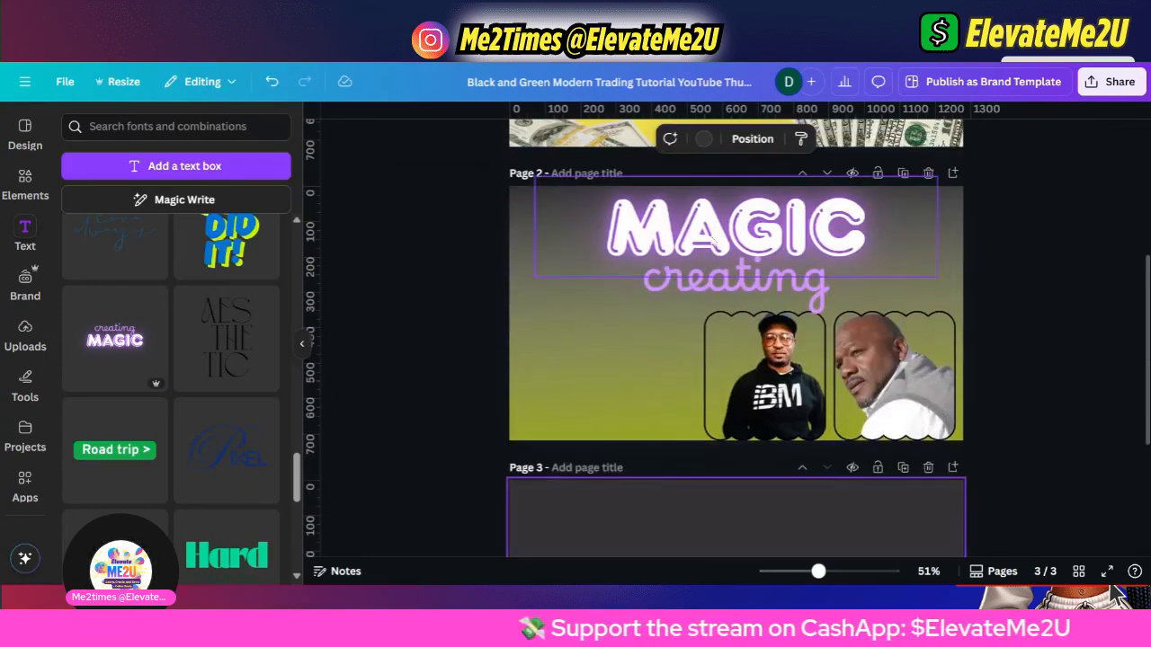
pyautogui.click(742, 272)
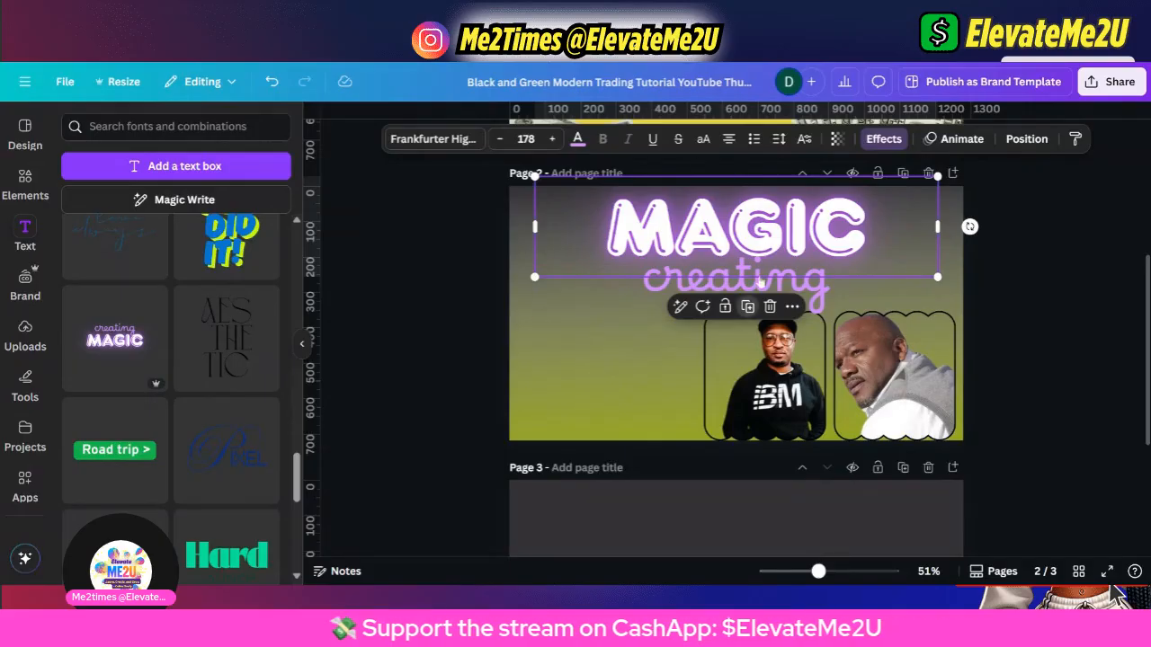
pyautogui.click(747, 306)
pyautogui.moveTo(747, 310); pyautogui.dragTo(742, 551)
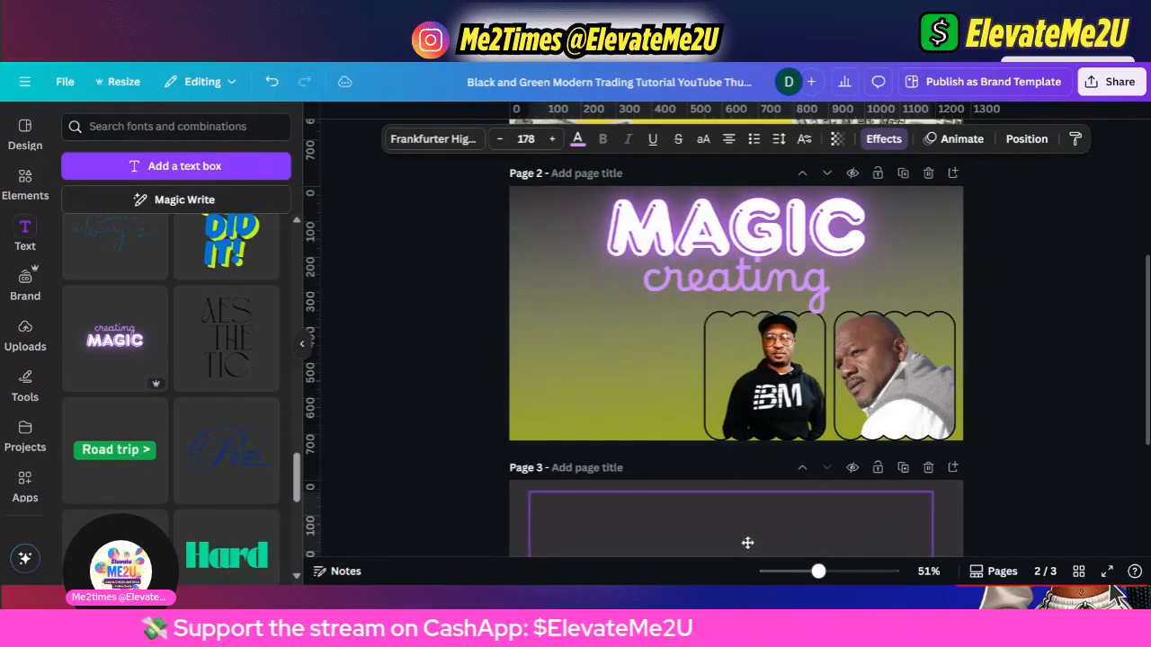
pyautogui.scroll(-3, 809, 486)
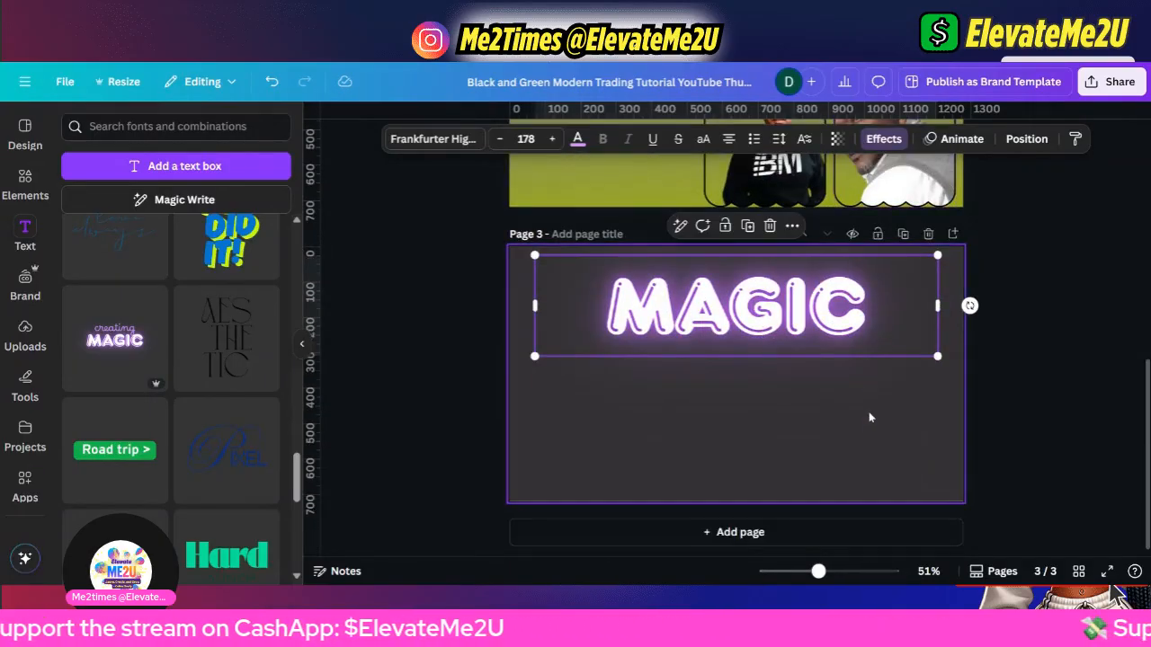
# Preview a Magic Write rewrite of the MAGIC text on page 3, and dismiss it without replacing the text.
pyautogui.doubleClick(701, 310)
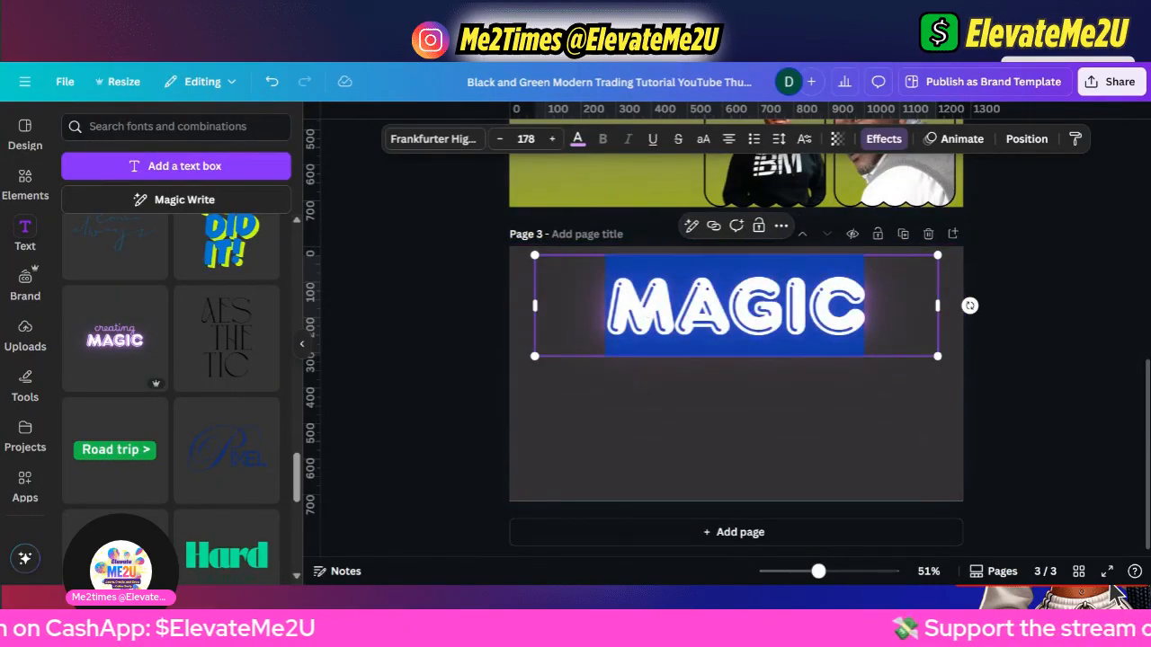
pyautogui.click(691, 225)
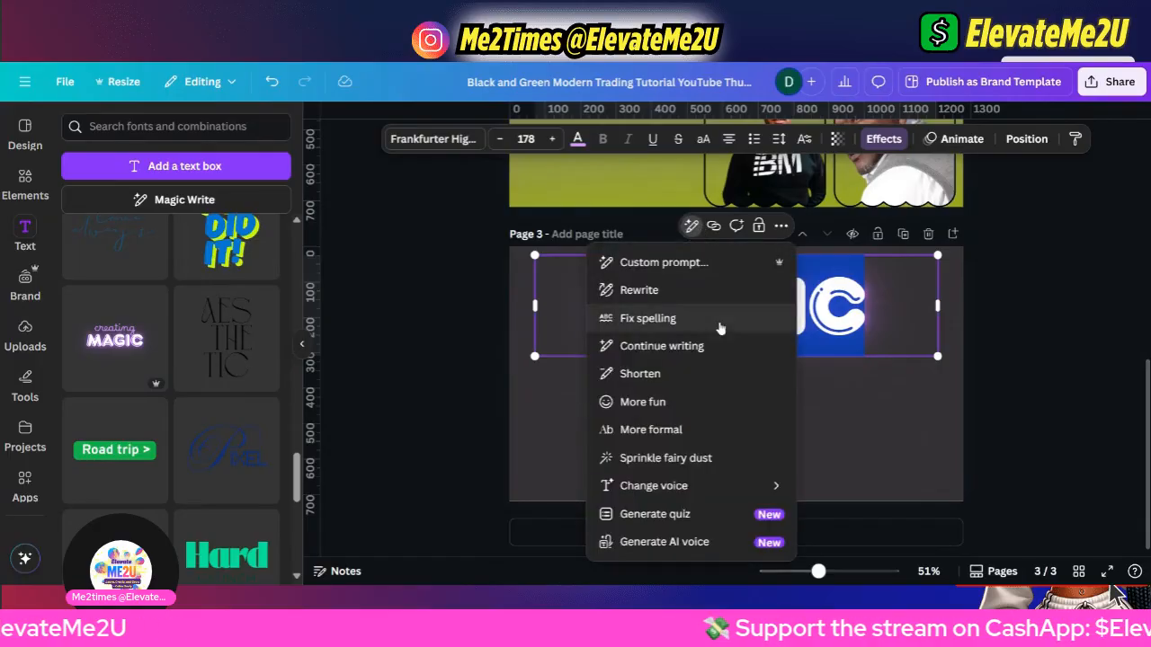
pyautogui.click(872, 378)
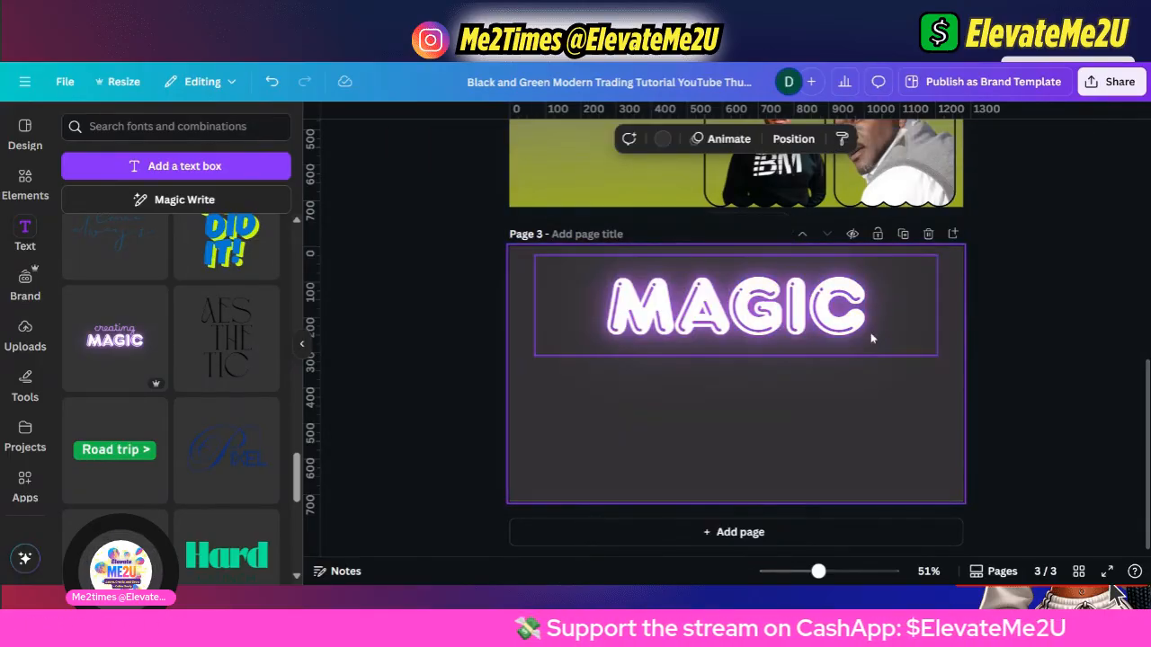
pyautogui.click(871, 338)
pyautogui.click(871, 338)
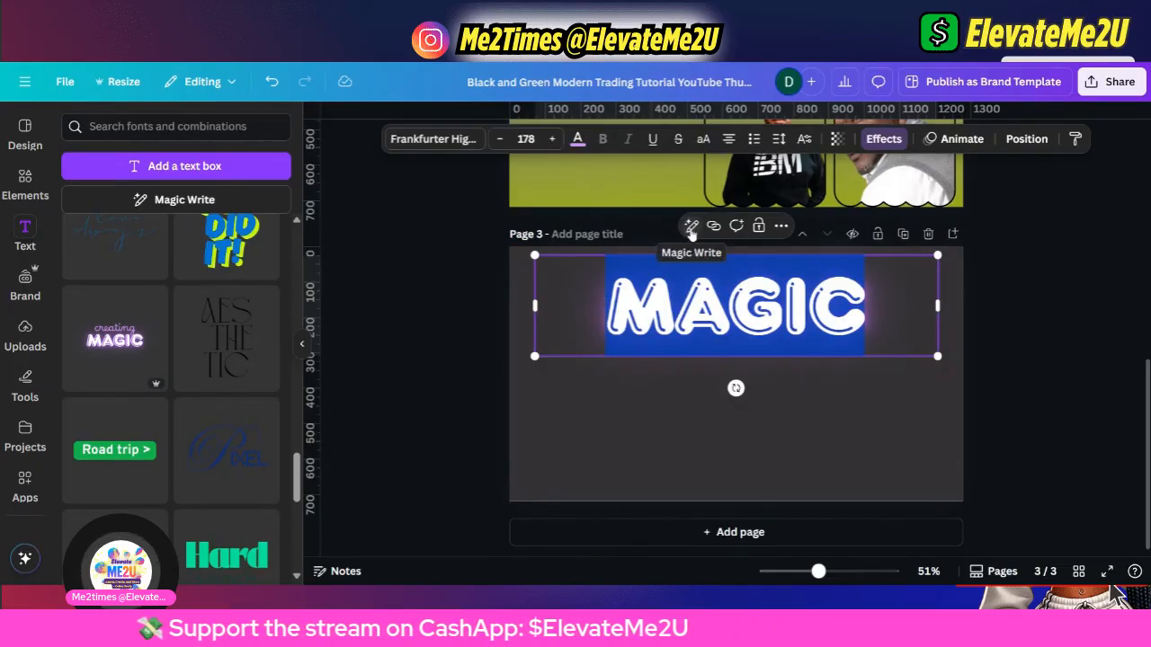
pyautogui.click(690, 229)
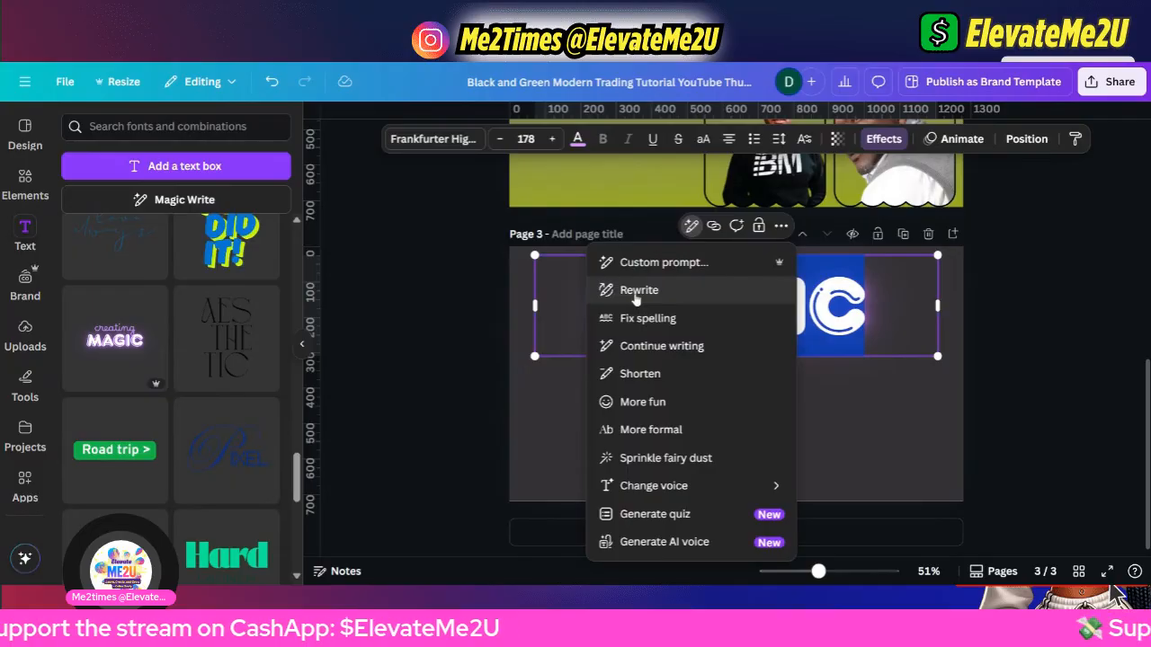
pyautogui.click(636, 293)
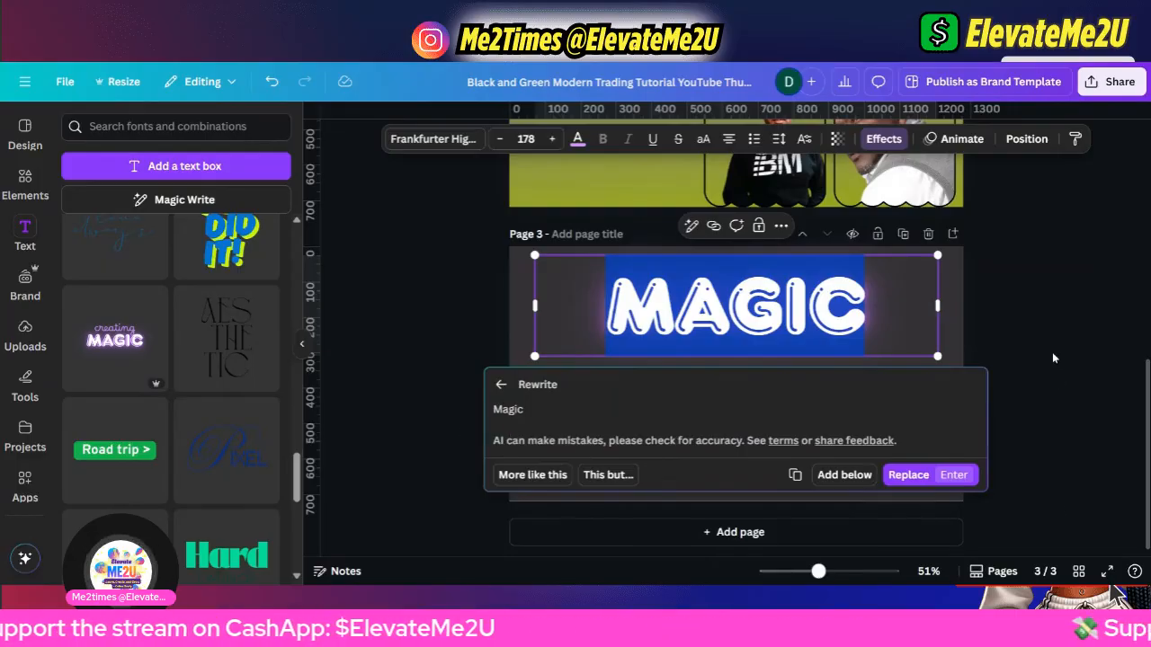
pyautogui.click(971, 320)
# Add the word WHAT on its own line above MAGIC in the page 3 text box.
pyautogui.click(723, 290)
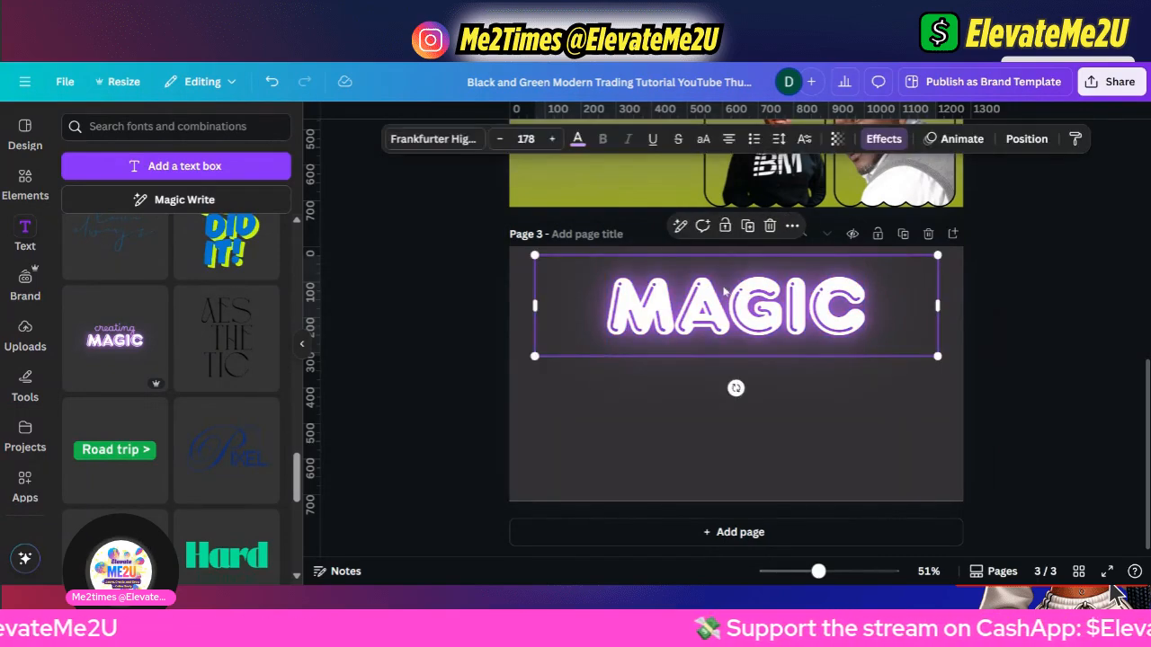
pyautogui.click(597, 314)
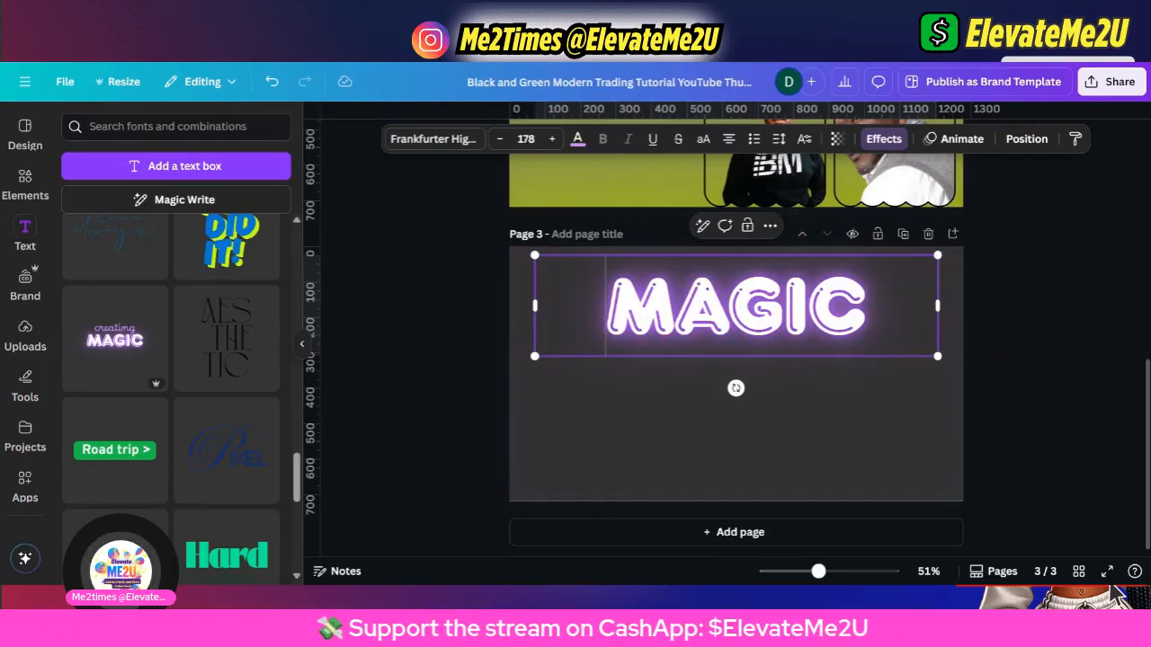
pyautogui.write('WHAT')
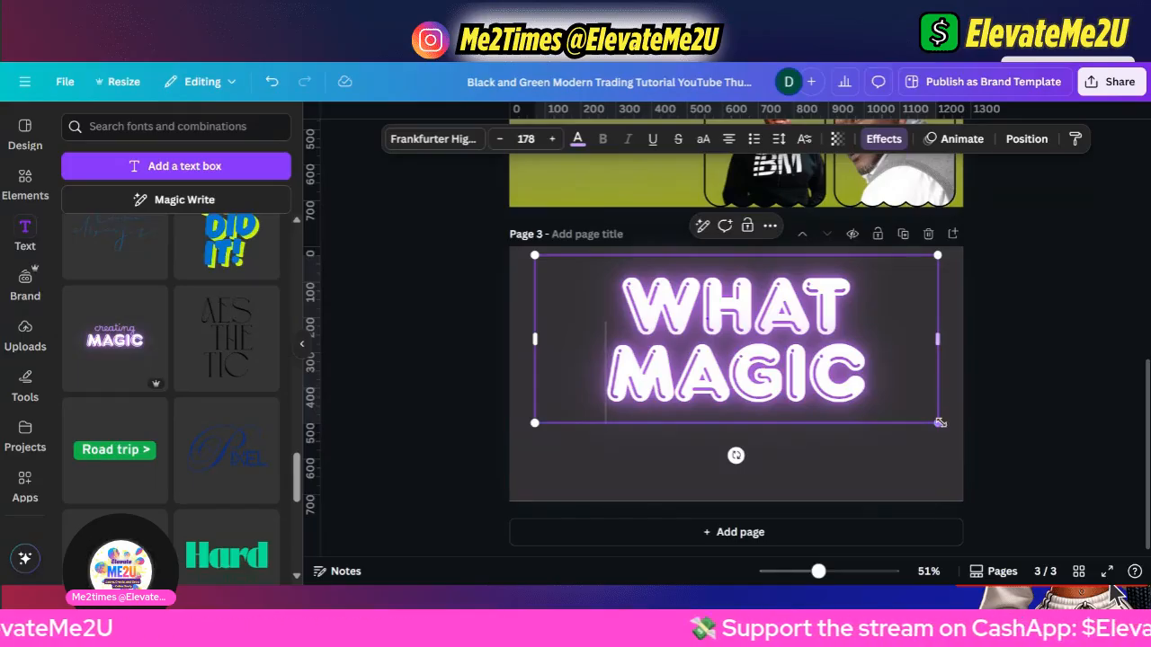
# Shrink the WHAT MAGIC text box on page 3 to a font size of about 59.7.
pyautogui.moveTo(939, 422); pyautogui.dragTo(868, 393)
pyautogui.hotkey('shift', 'Left')
pyautogui.hotkey('shift', 'Left')
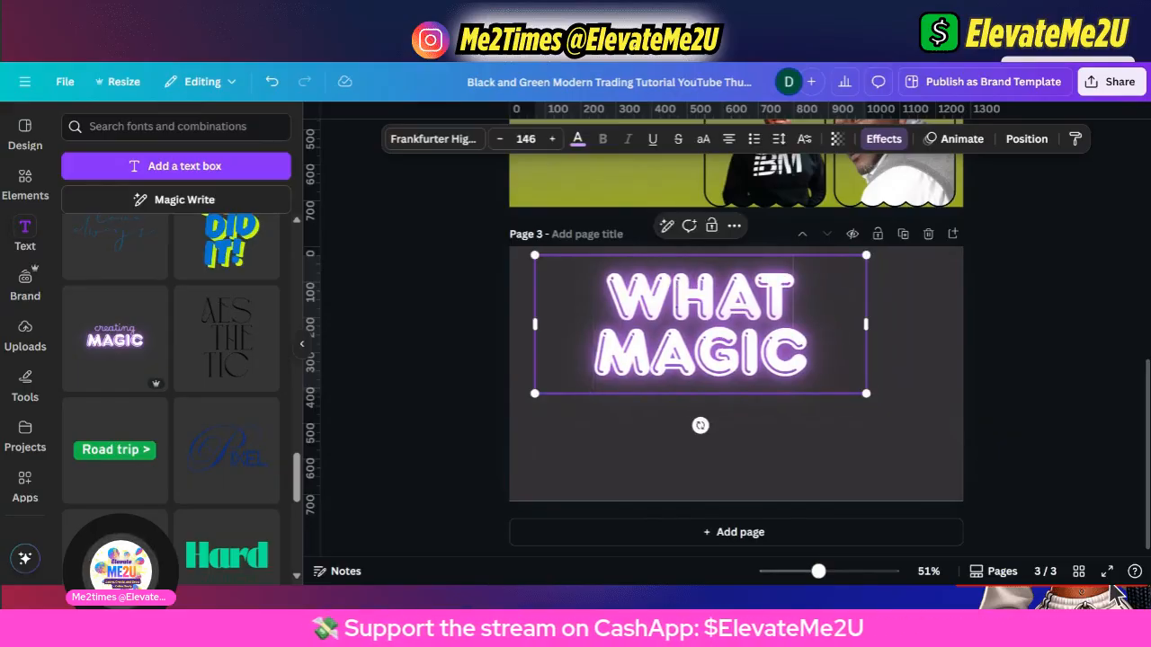
pyautogui.press('Right')
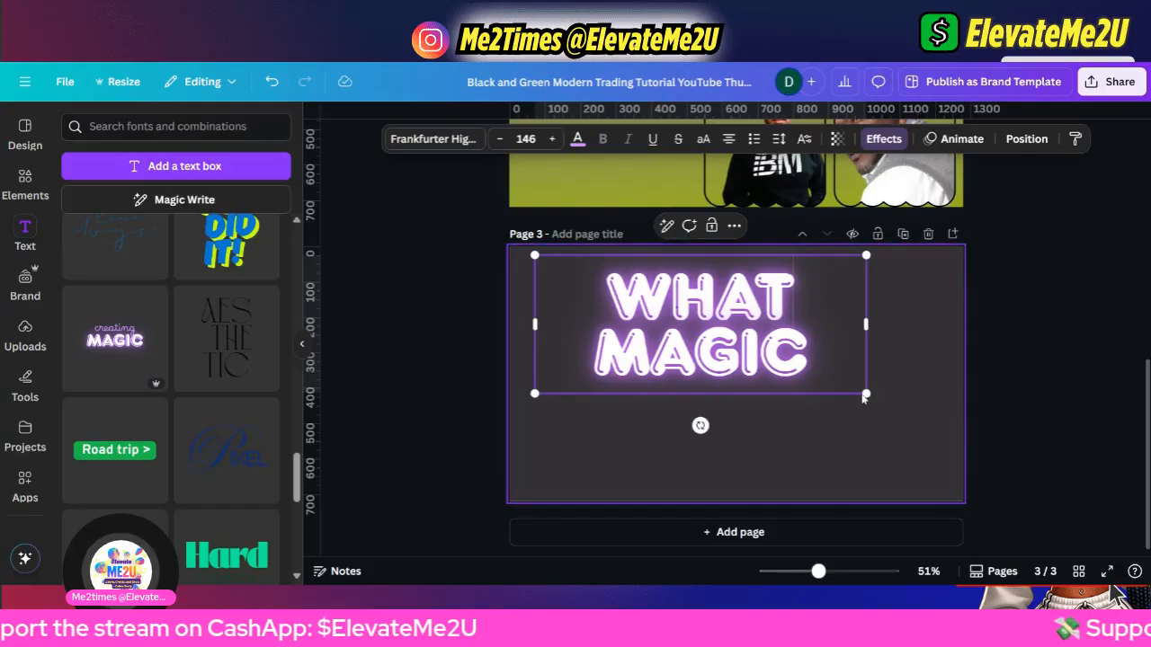
pyautogui.moveTo(865, 396); pyautogui.dragTo(672, 312)
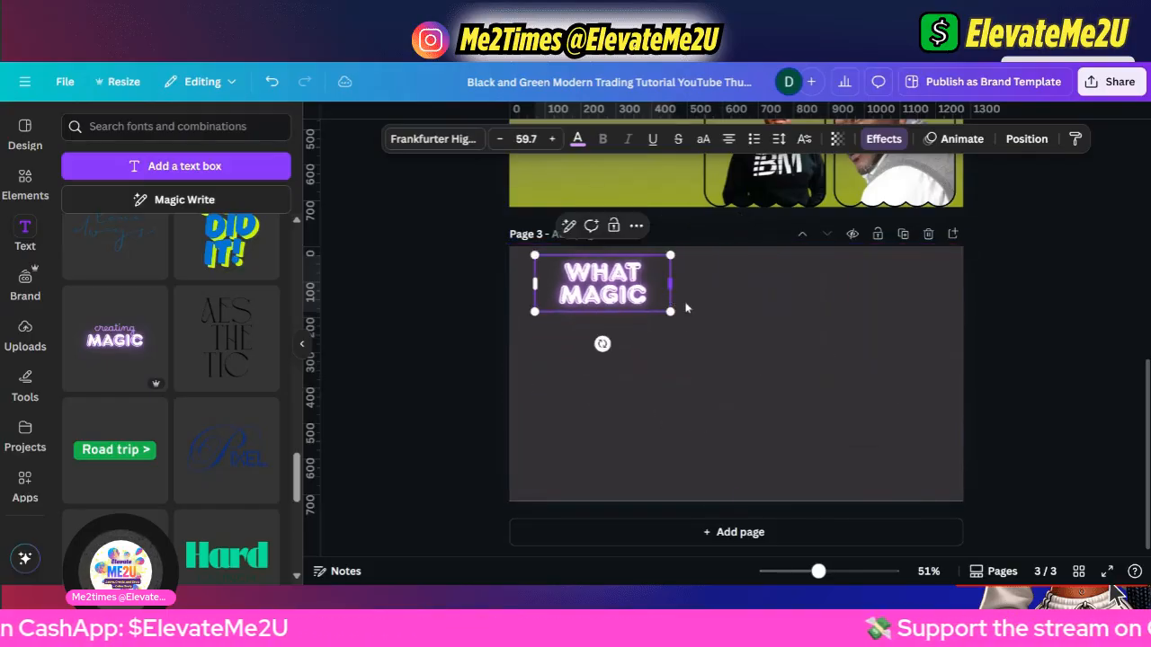
pyautogui.click(524, 291)
# Preview the Magic Write continuation of the WHAT MAGIC text, and dismiss it without inserting it.
pyautogui.click(602, 284)
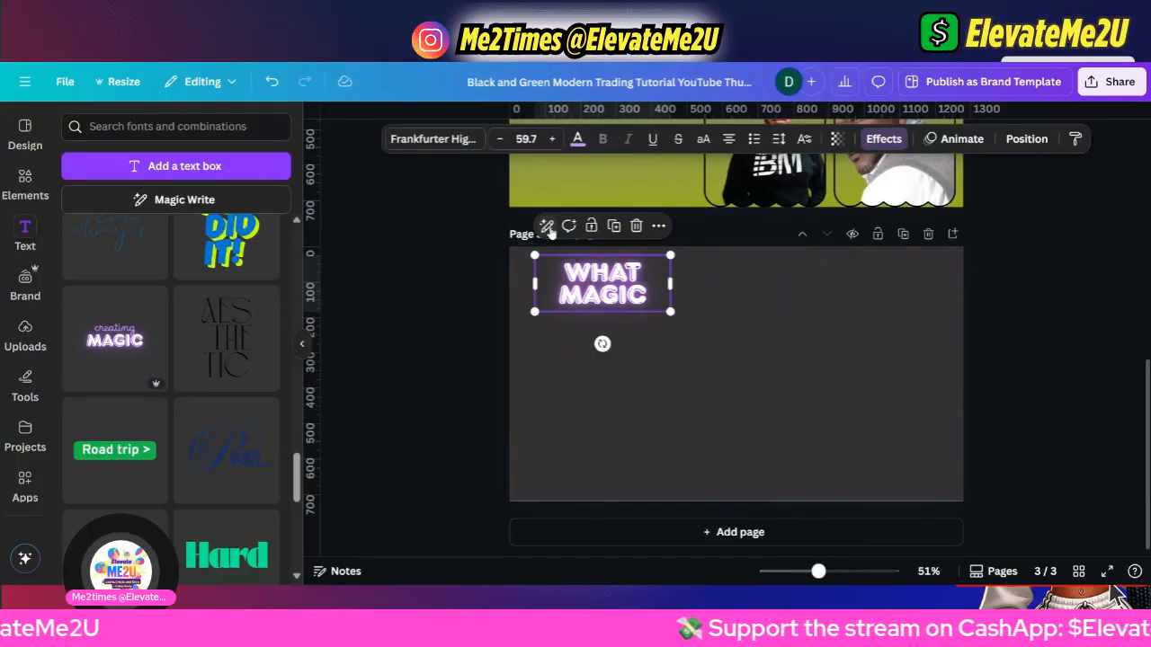
pyautogui.click(546, 226)
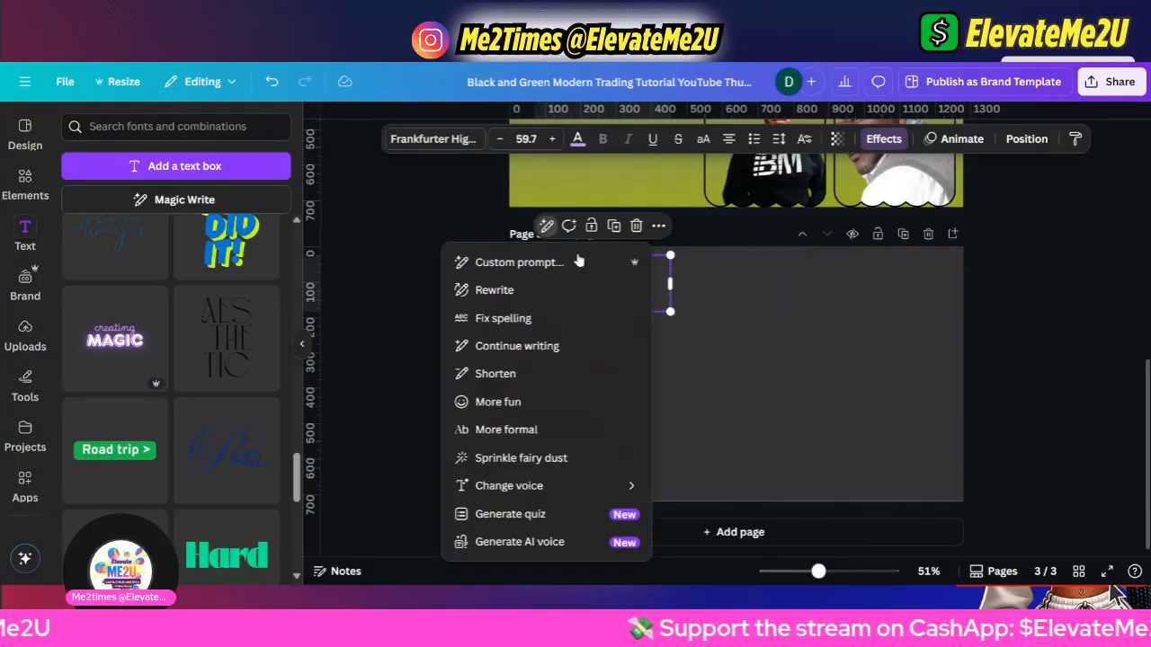
pyautogui.click(586, 346)
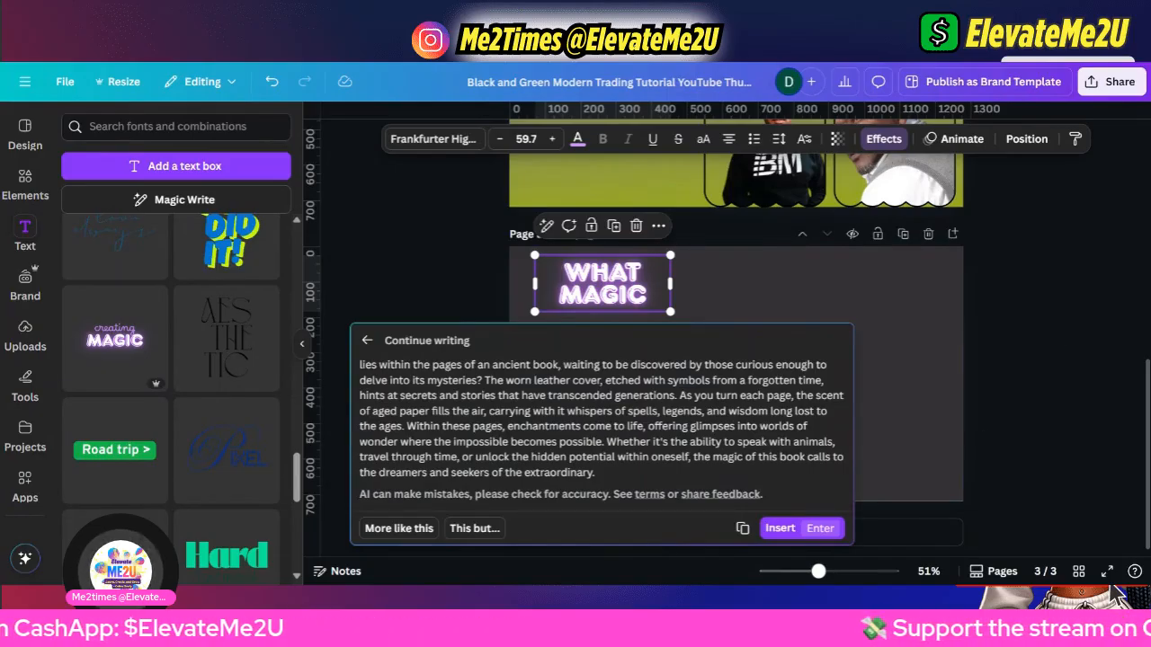
pyautogui.click(872, 300)
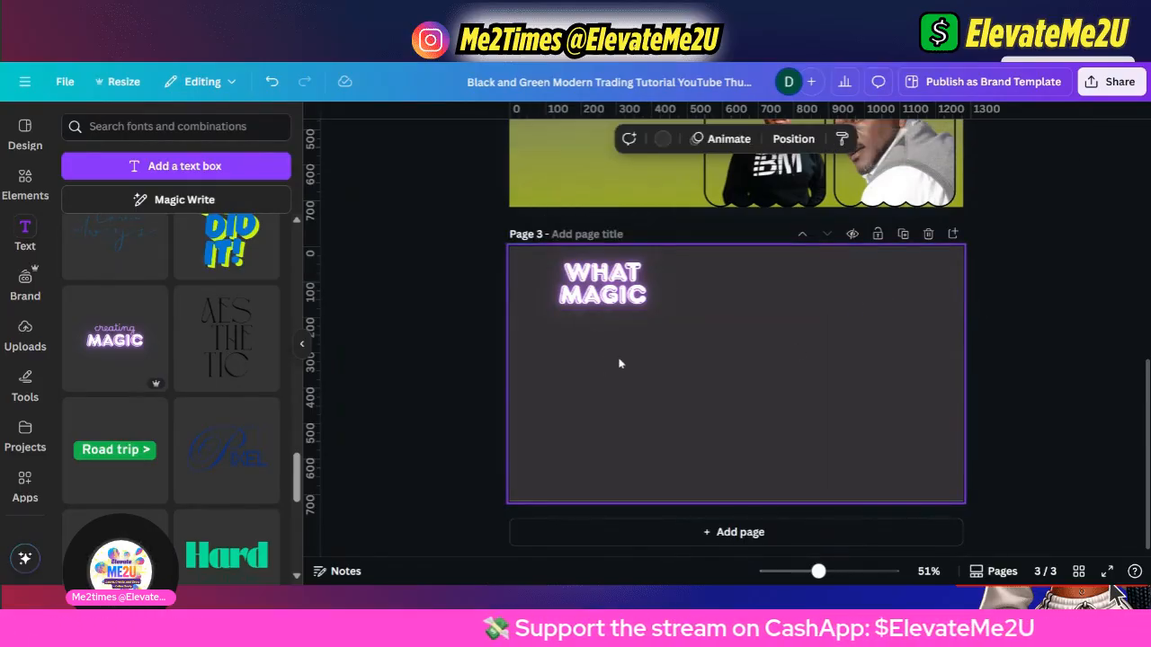
# Unlock the "creating" text on page 2.
pyautogui.scroll(3, 618, 363)
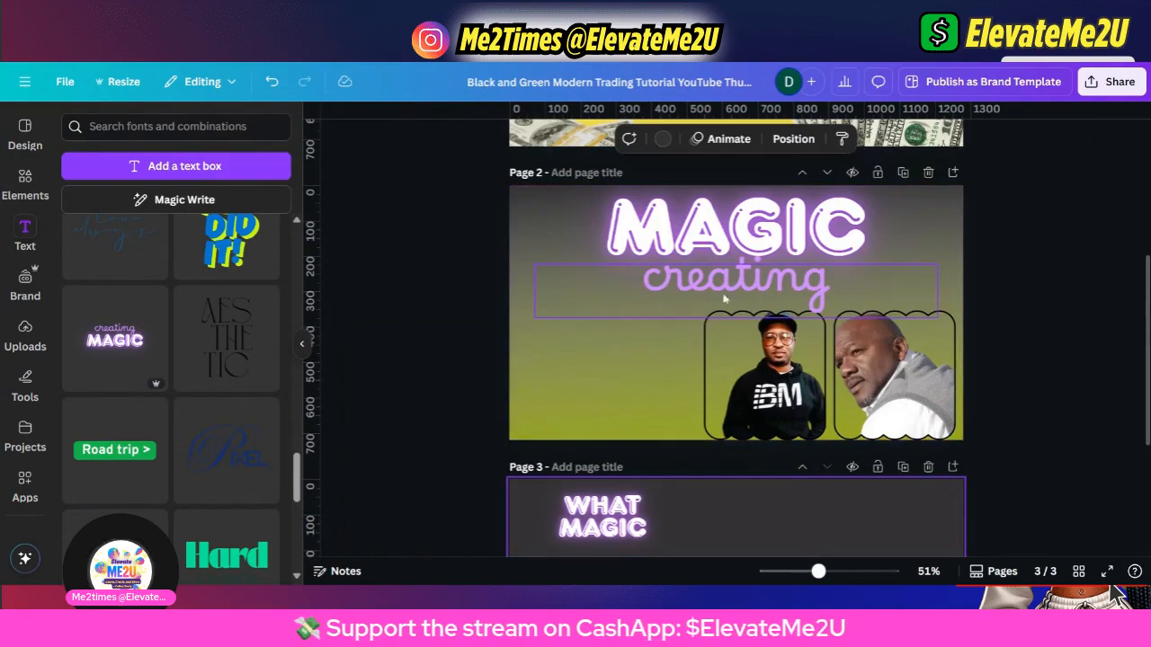
pyautogui.click(757, 230)
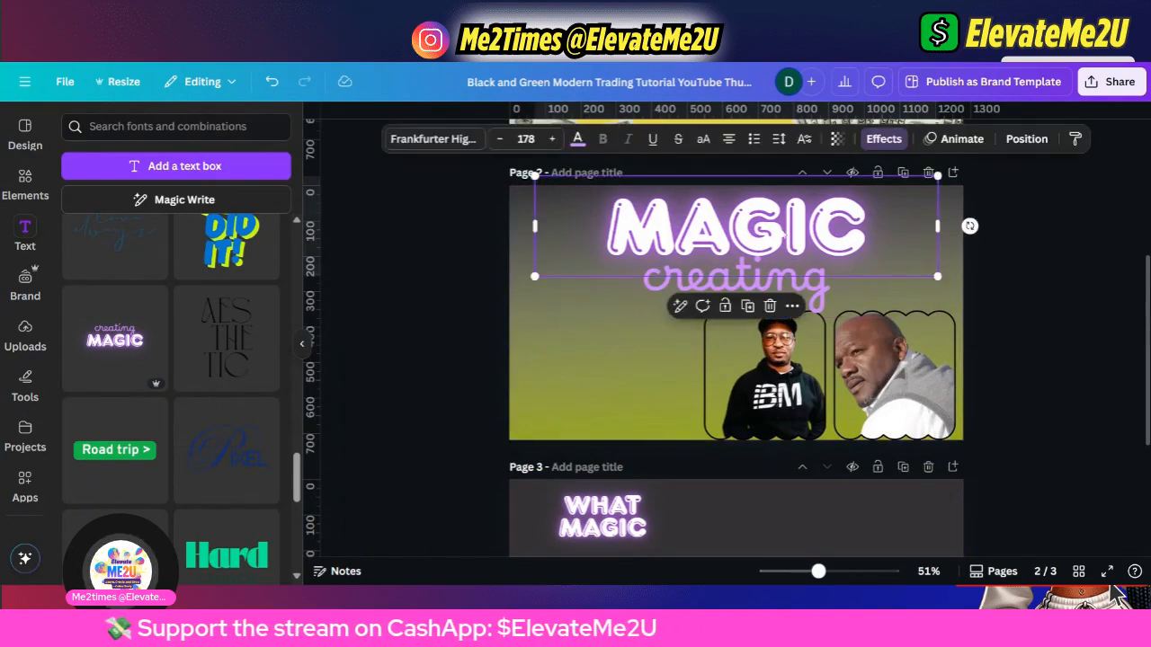
pyautogui.click(724, 229)
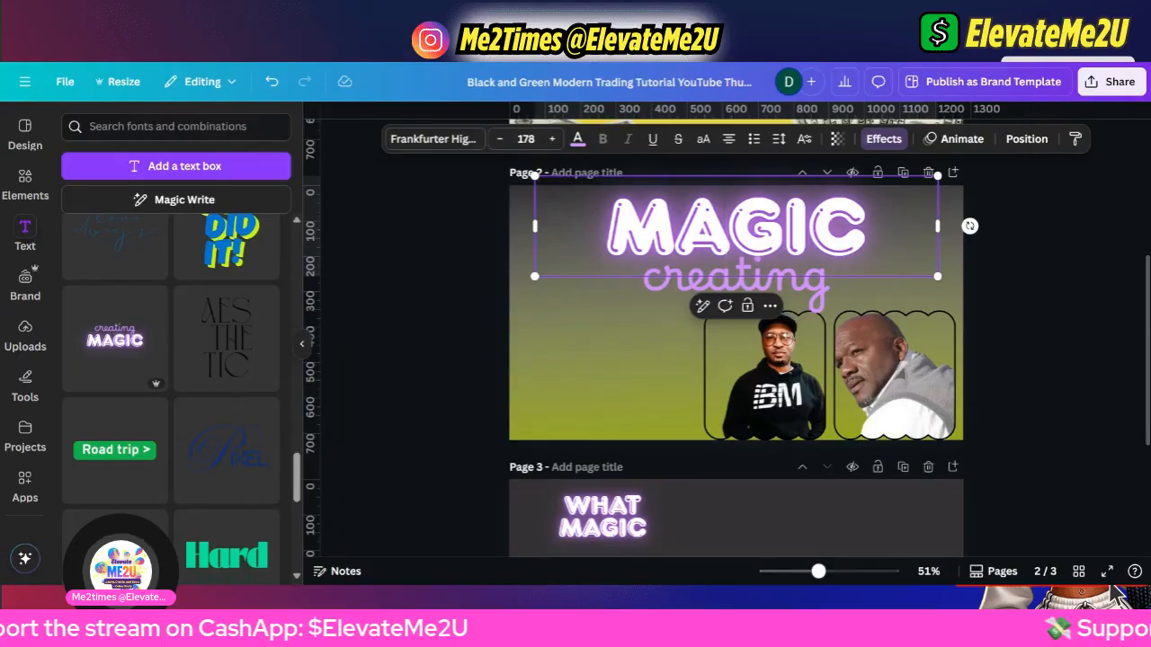
pyautogui.hotkey('shift', 'Right')
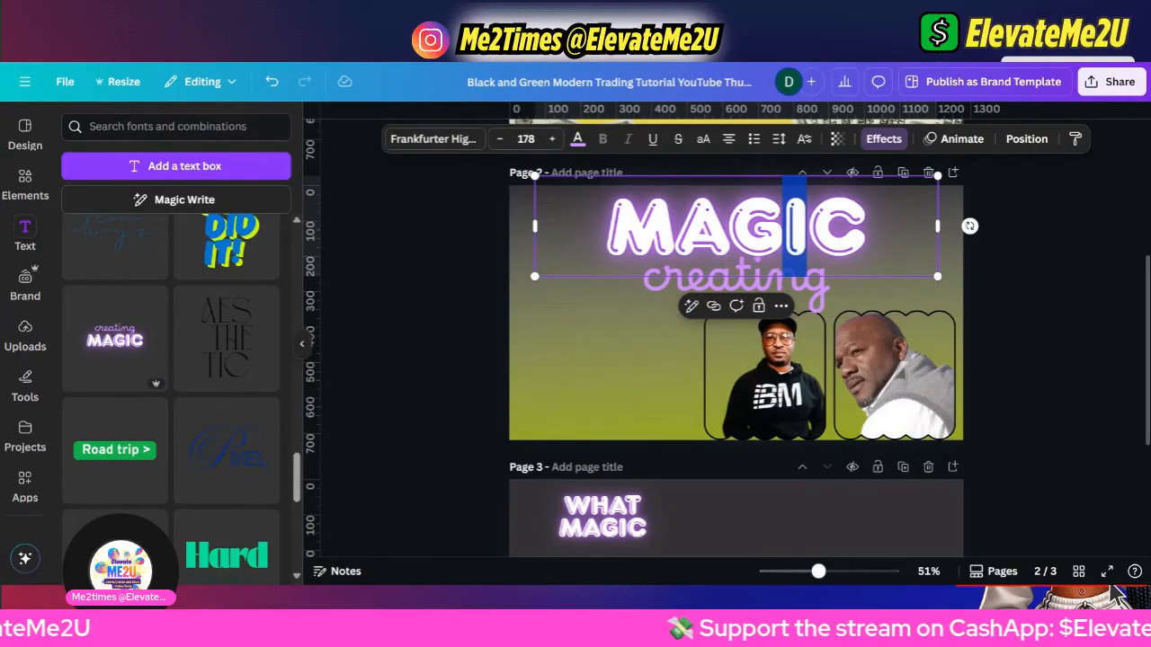
pyautogui.click(822, 296)
pyautogui.click(725, 237)
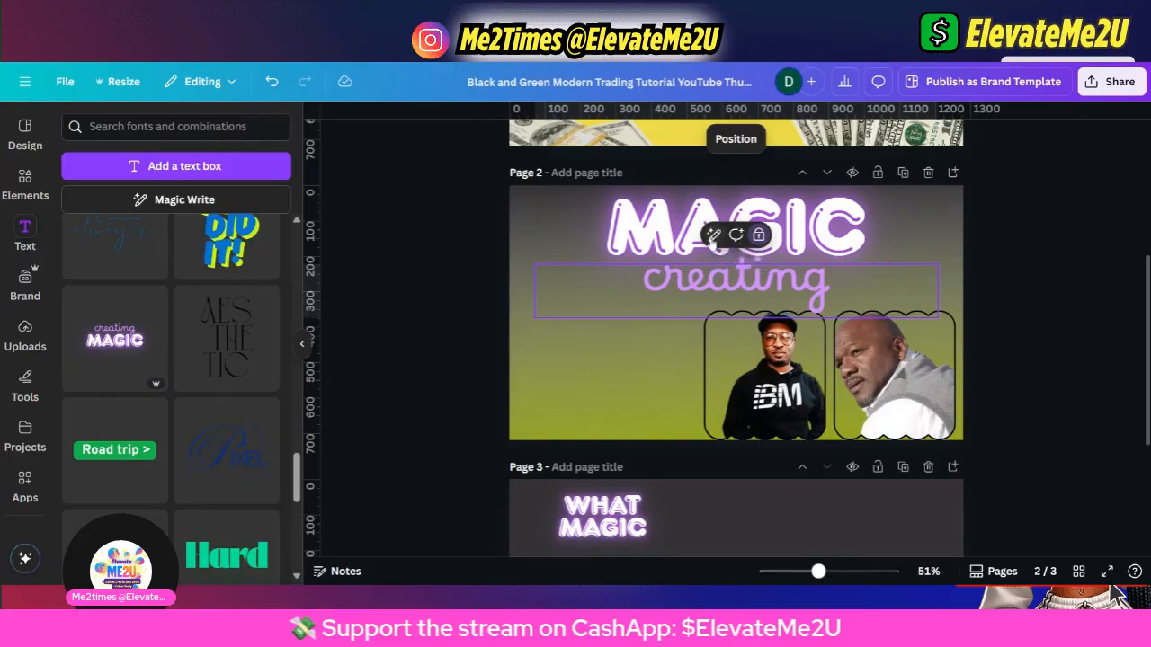
pyautogui.click(758, 235)
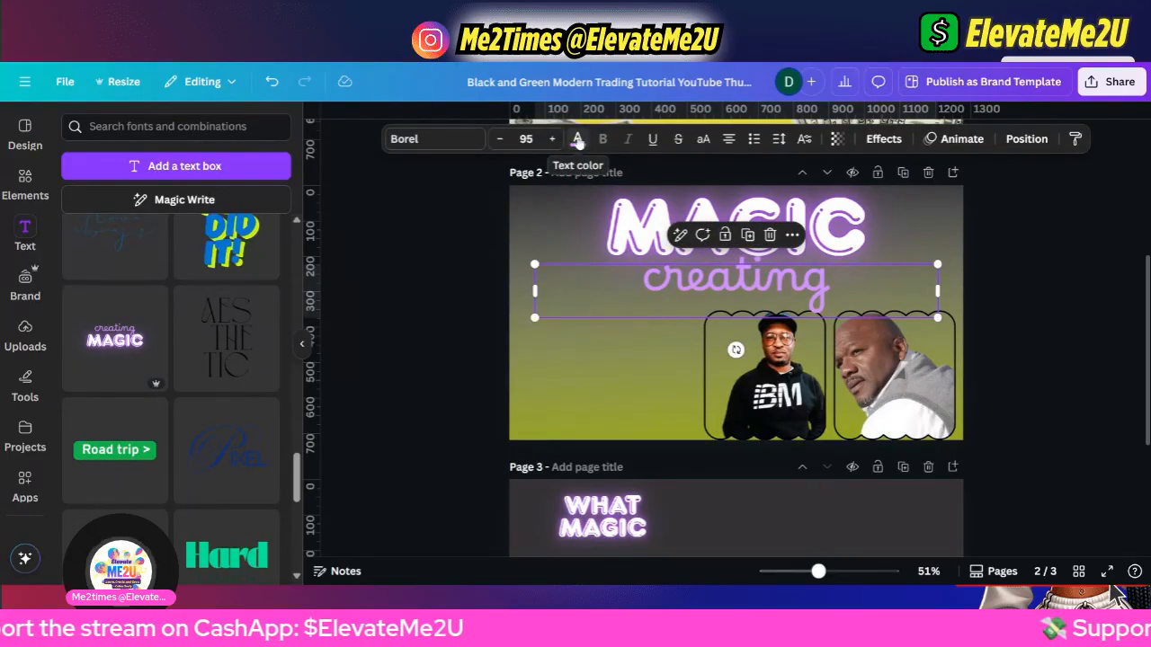
# Look through the document, brand, photo and default text colors for the "creating" text without applying one.
pyautogui.click(578, 140)
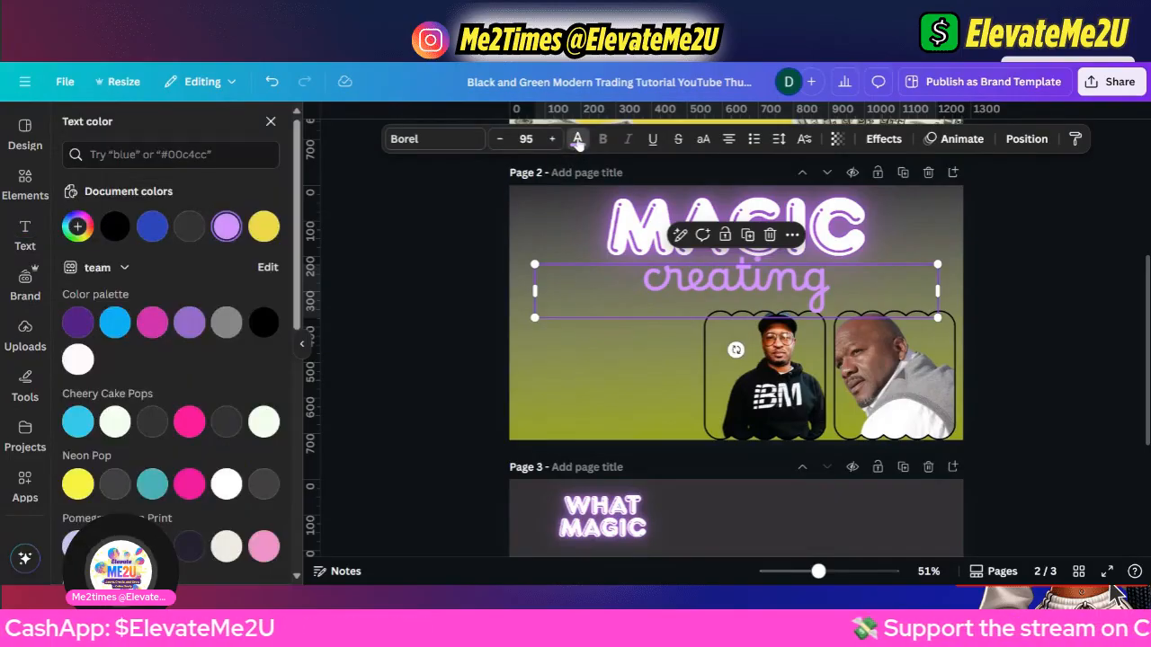
pyautogui.scroll(-10, 164, 288)
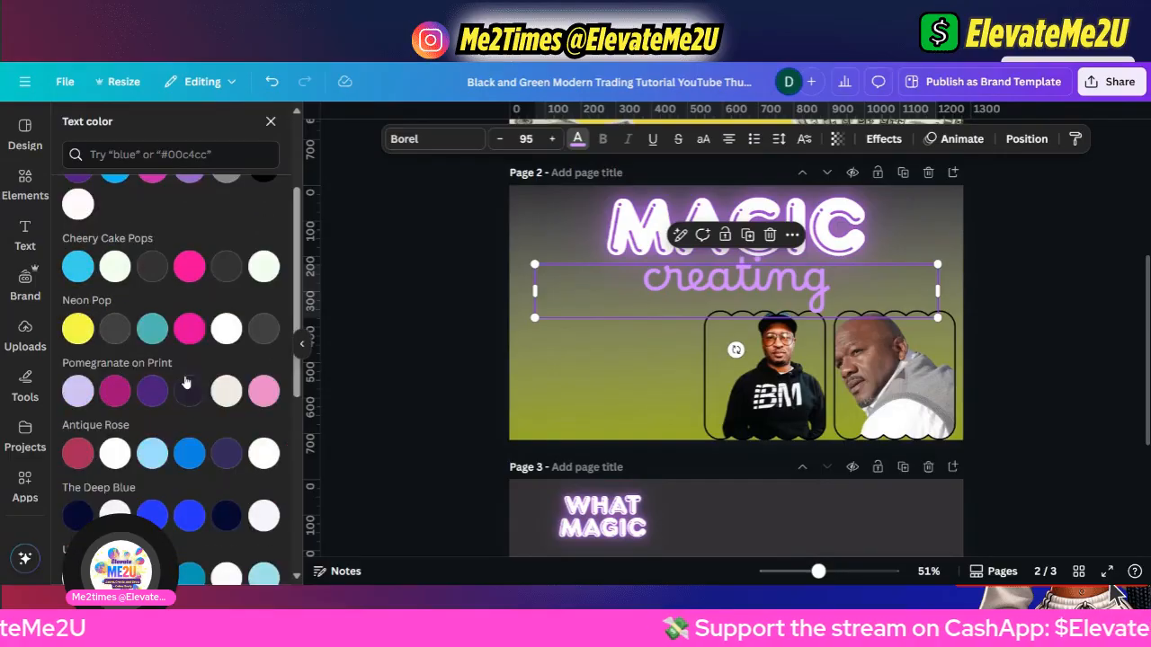
pyautogui.scroll(-1, 186, 382)
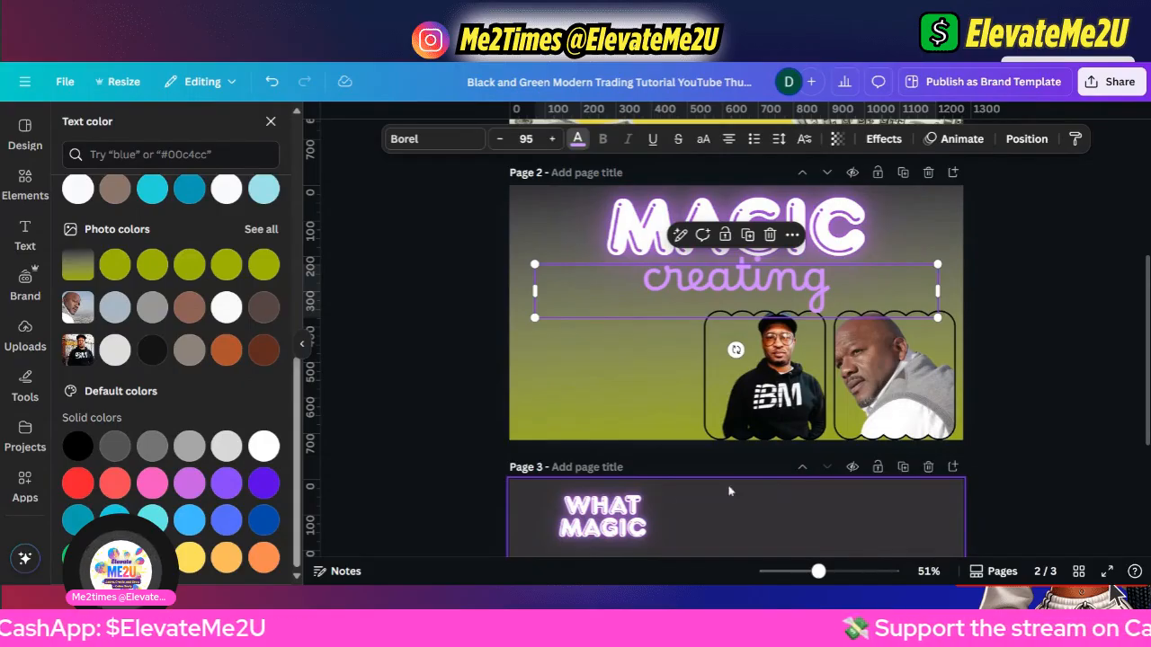
pyautogui.click(827, 481)
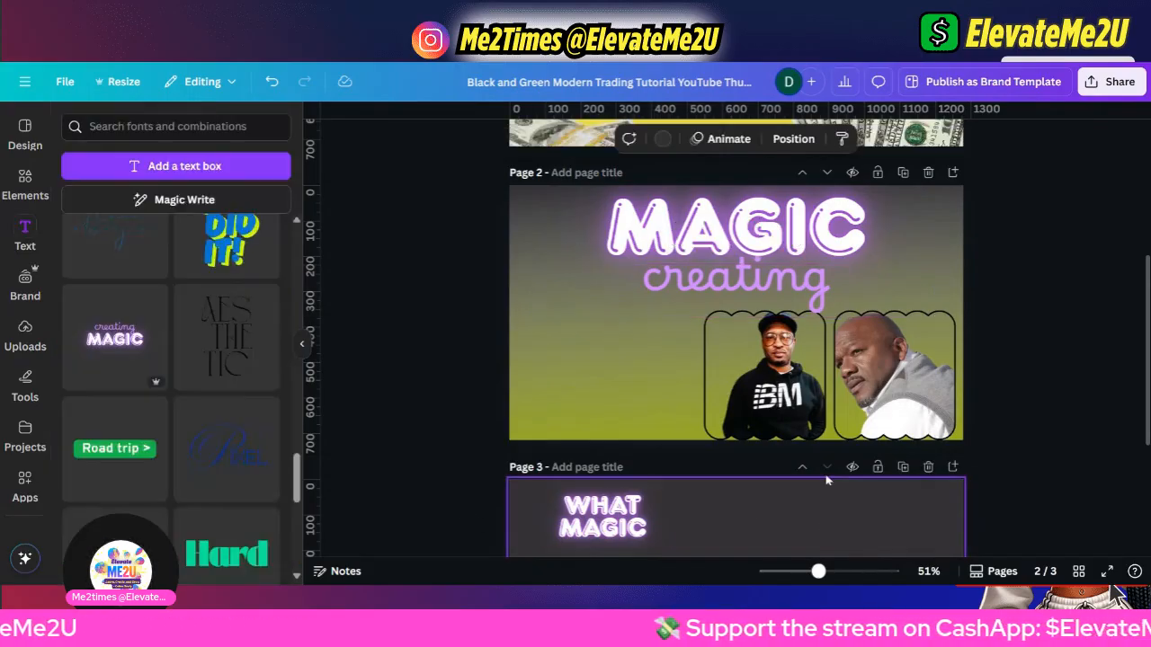
# Move the WHAT MAGIC text slightly down and to the right on page 3, and deselect it.
pyautogui.scroll(-3, 827, 468)
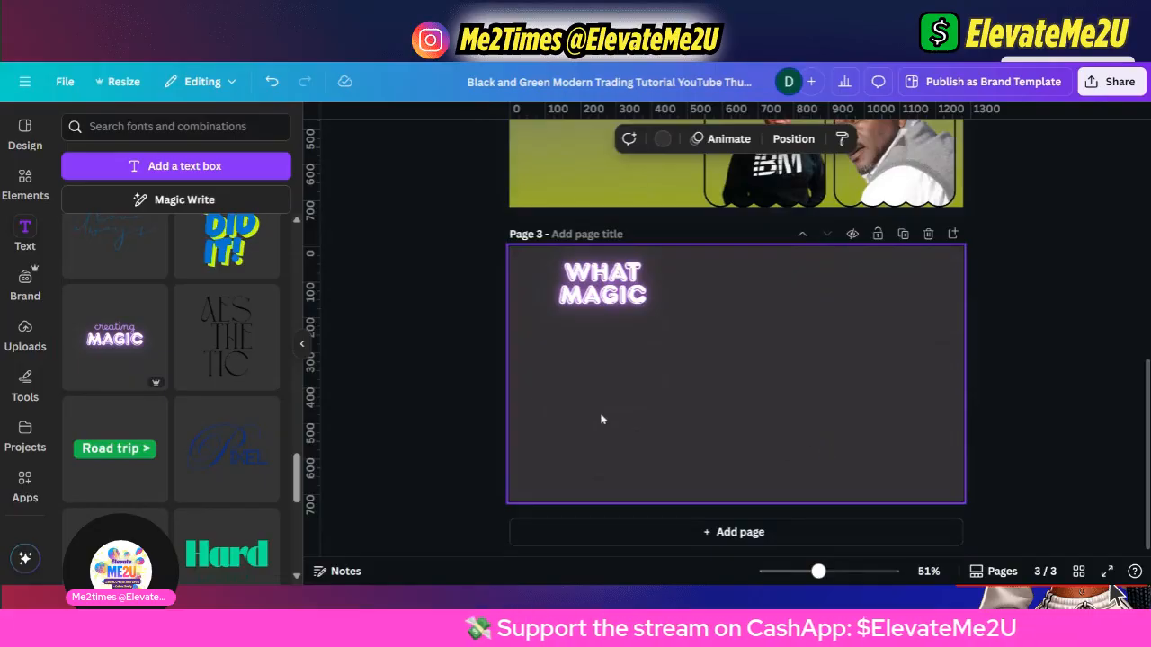
pyautogui.scroll(4, 605, 419)
pyautogui.scroll(-2, 665, 342)
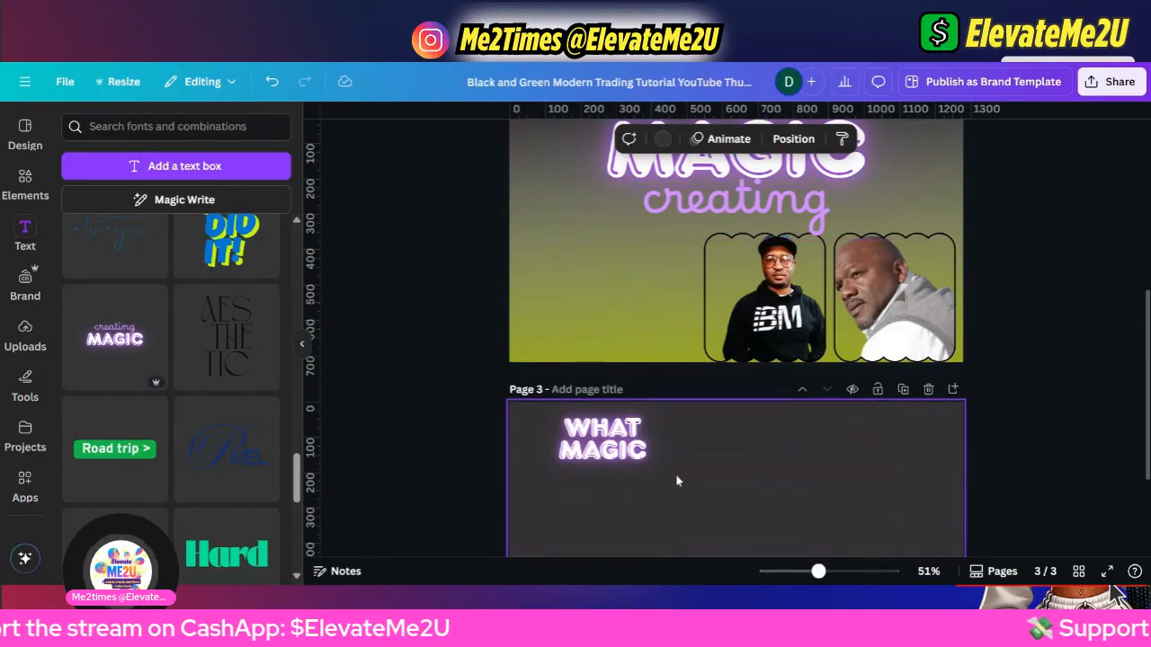
pyautogui.moveTo(629, 452); pyautogui.dragTo(662, 485)
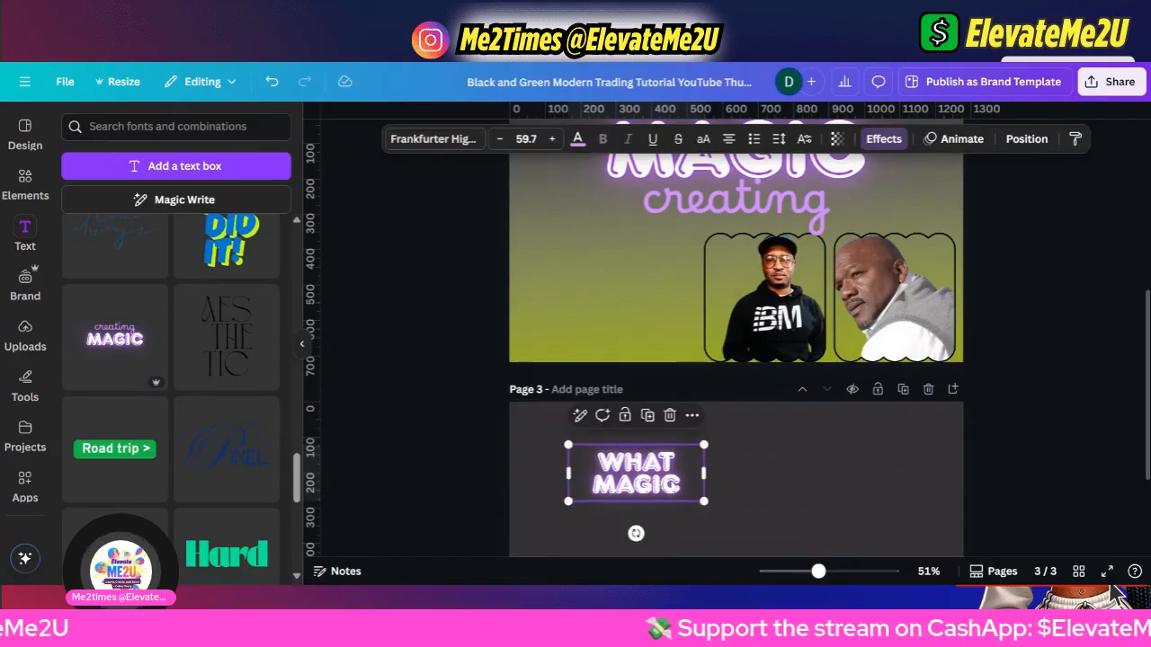
pyautogui.click(791, 480)
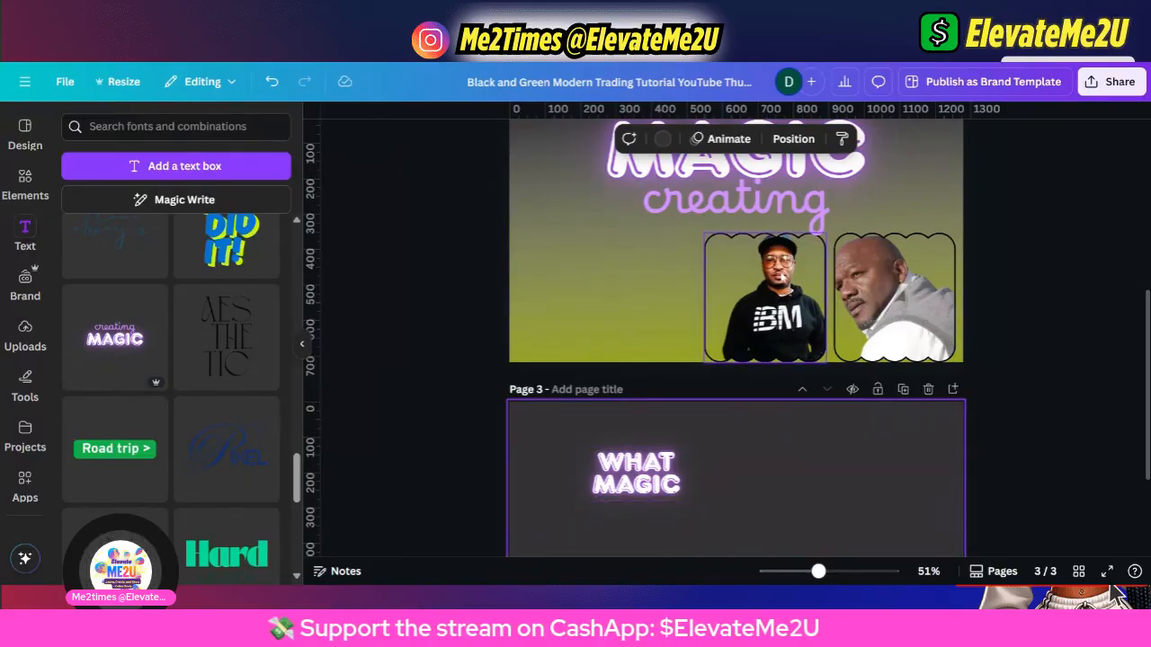
# Try out the transparency setting on the WHAT MAGIC text on page 3, leaving it at 100.
pyautogui.click(634, 469)
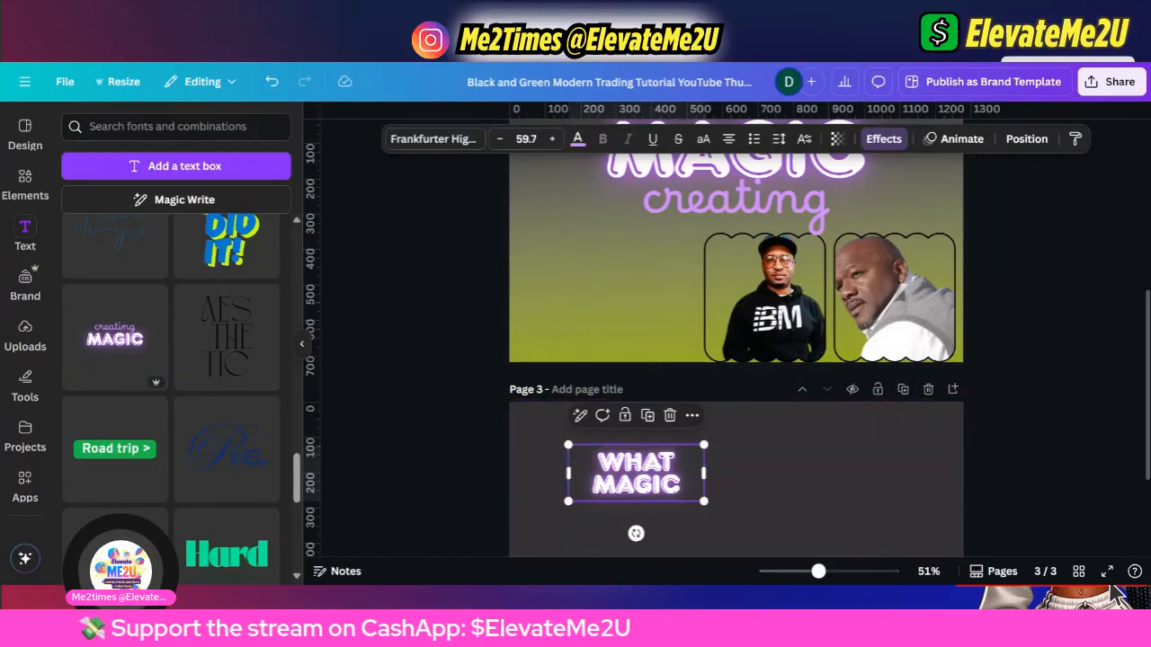
pyautogui.click(837, 138)
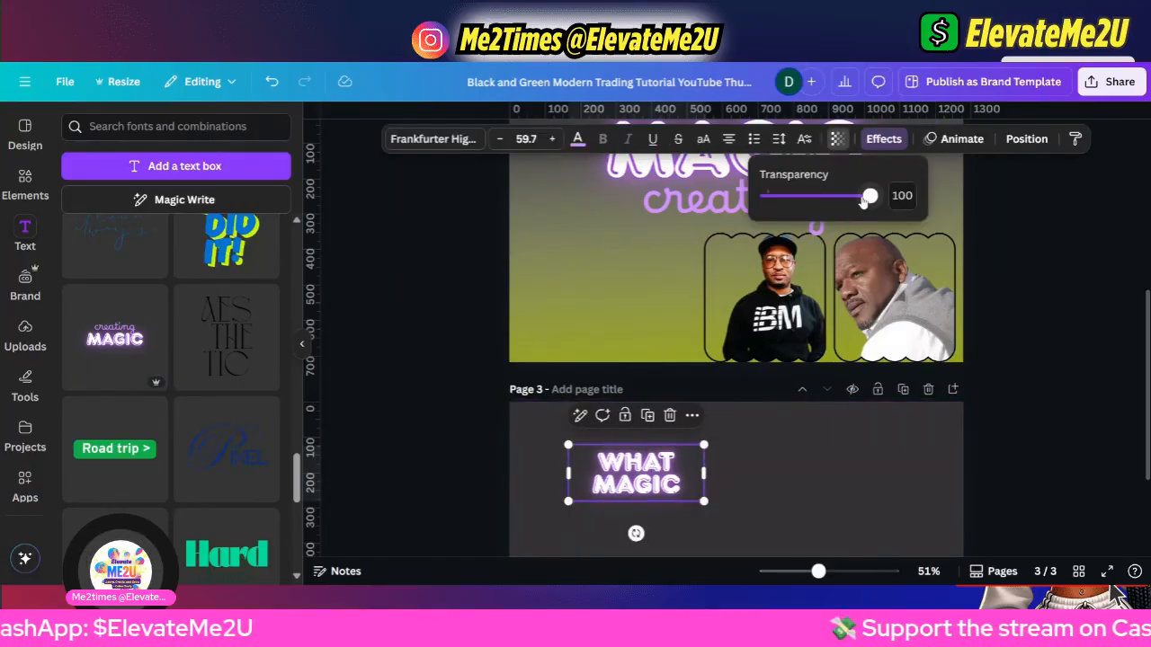
pyautogui.moveTo(869, 196); pyautogui.dragTo(892, 207)
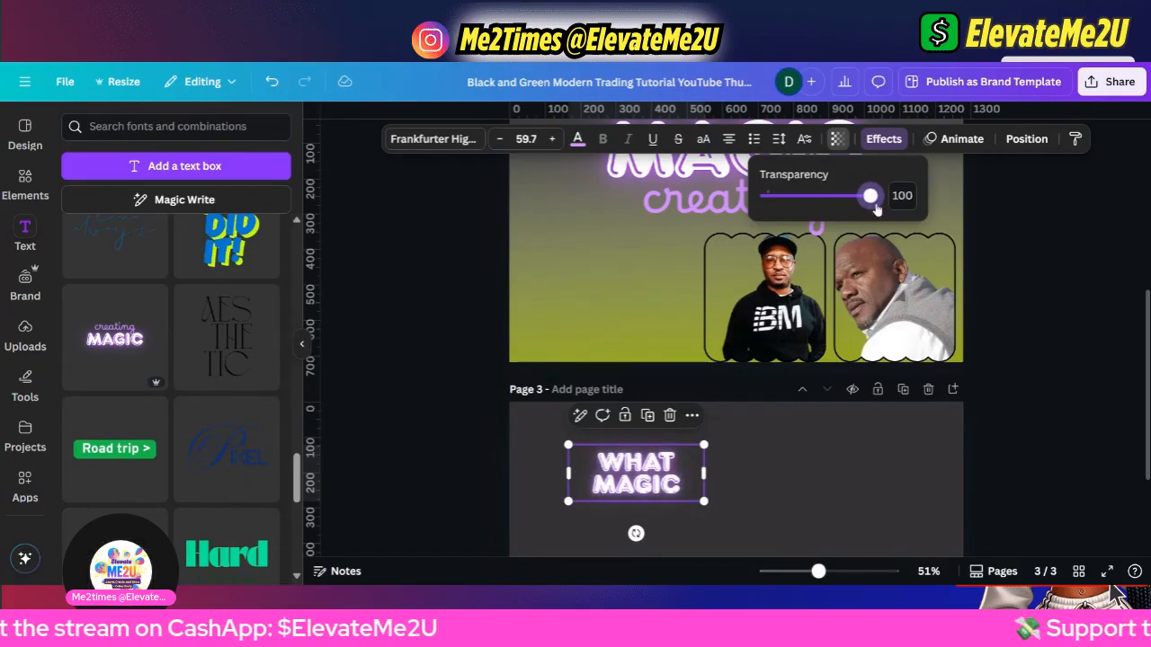
pyautogui.click(808, 489)
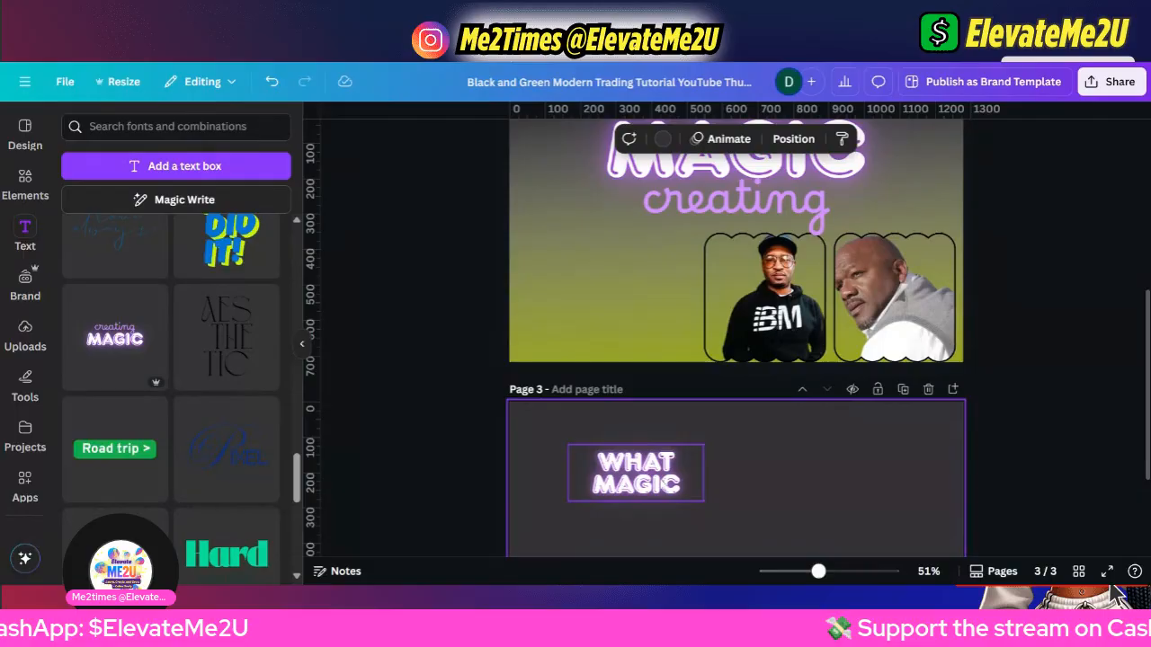
pyautogui.scroll(-3, 827, 447)
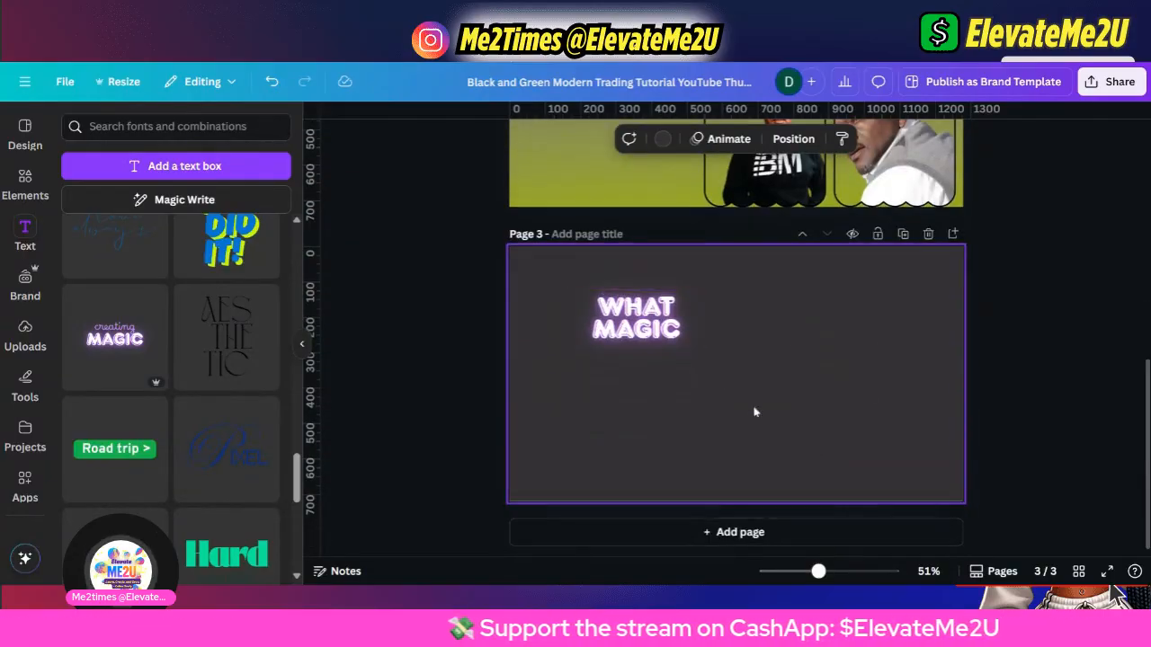
# Select the MAGIC and "creating" texts together on page 2 and open their animation options.
pyautogui.scroll(4, 755, 412)
pyautogui.scroll(-3, 779, 409)
pyautogui.scroll(4, 779, 408)
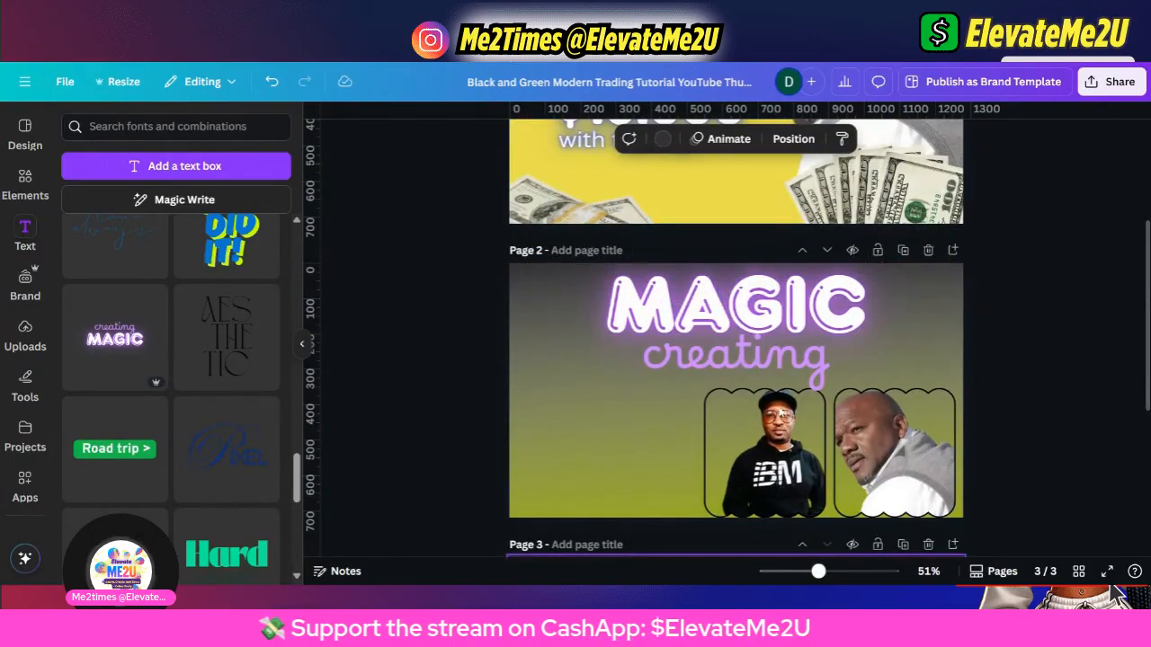
pyautogui.click(574, 353)
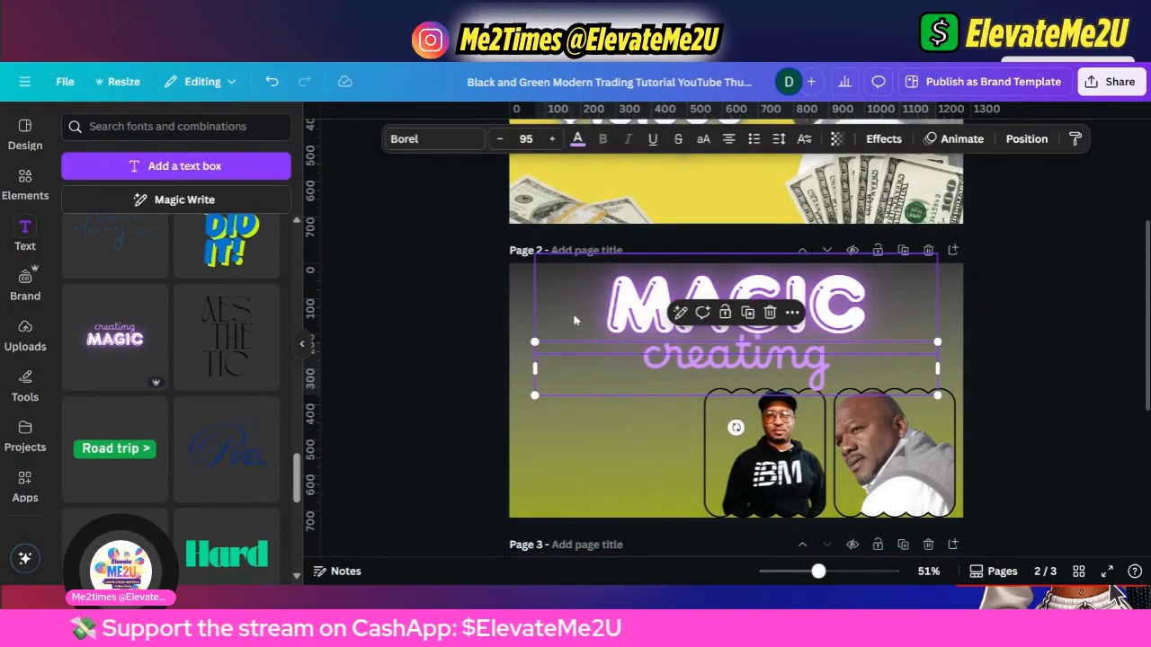
pyautogui.click(681, 312)
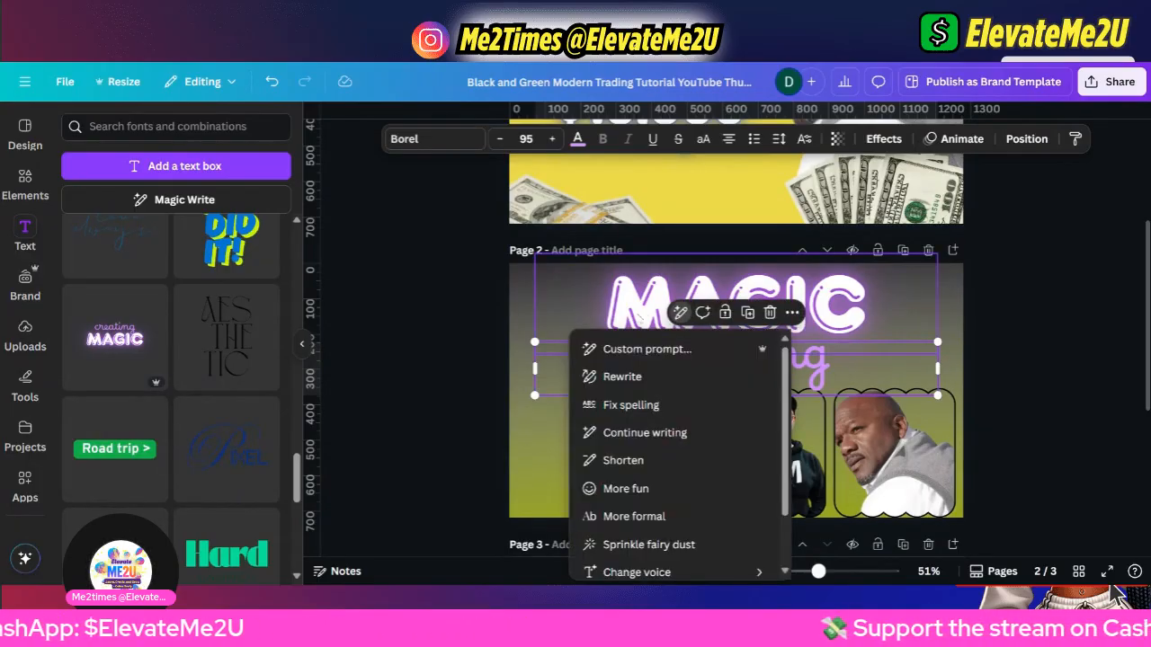
pyautogui.click(639, 316)
pyautogui.keyDown('shift'); pyautogui.click(725, 370); pyautogui.keyUp('shift')
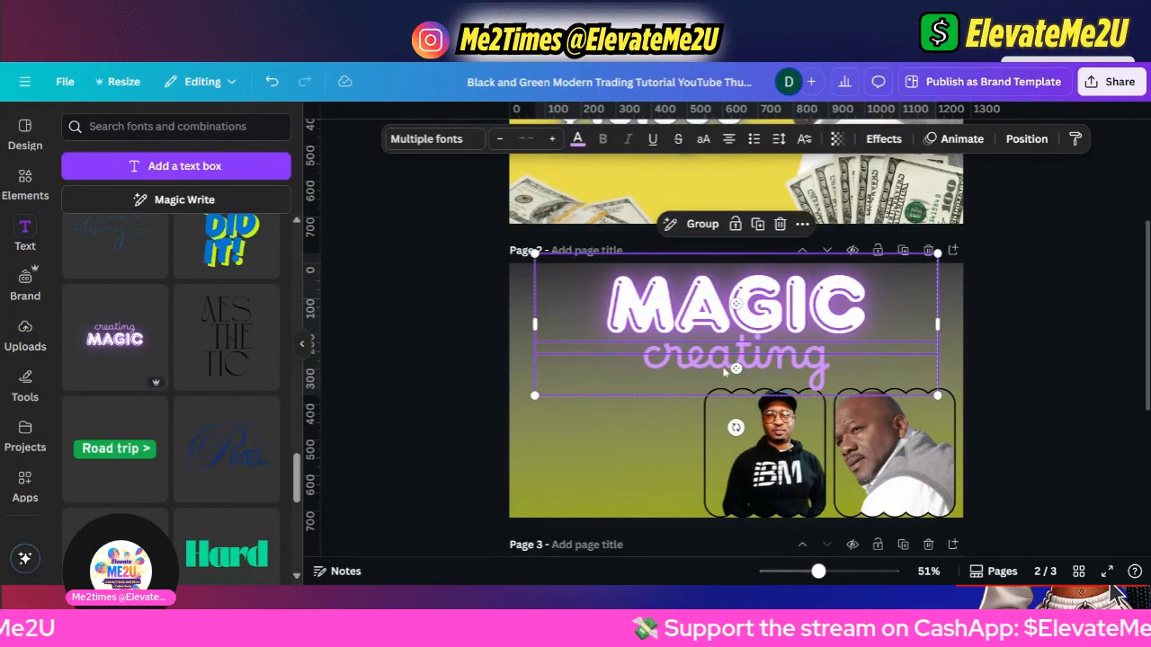
pyautogui.click(959, 140)
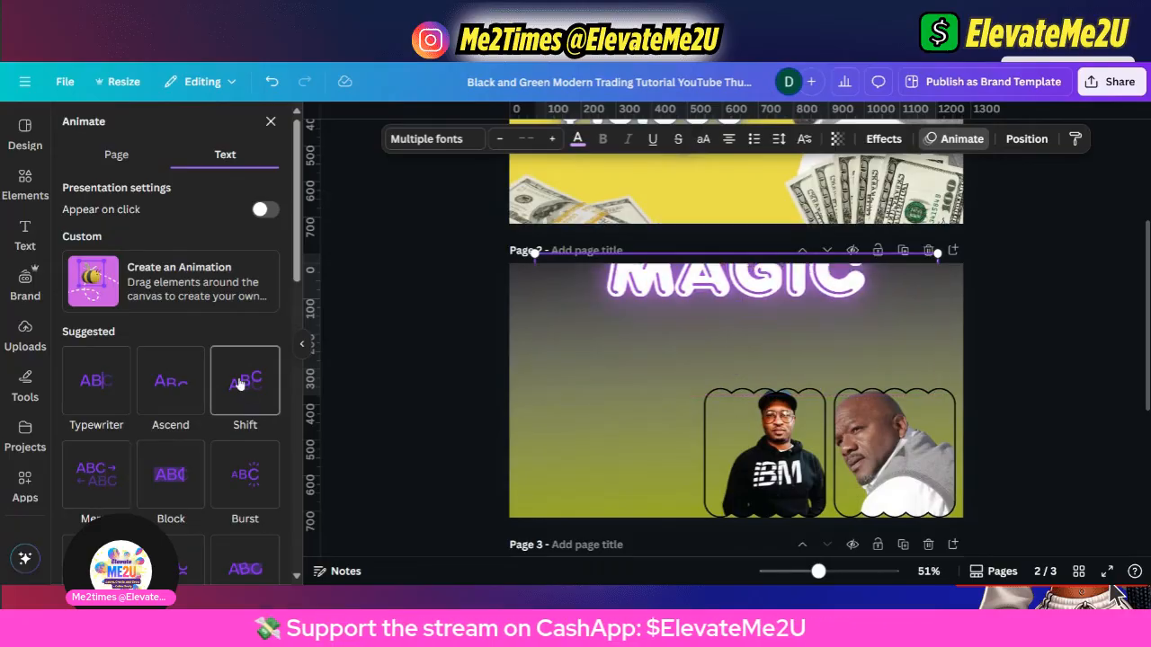
# Preview the suggested text animations on both page 2 texts, including Typewriter, Block, Burst, Bounce, Roll, Skate, Spread and Clarify, without keeping one.
pyautogui.click(96, 382)
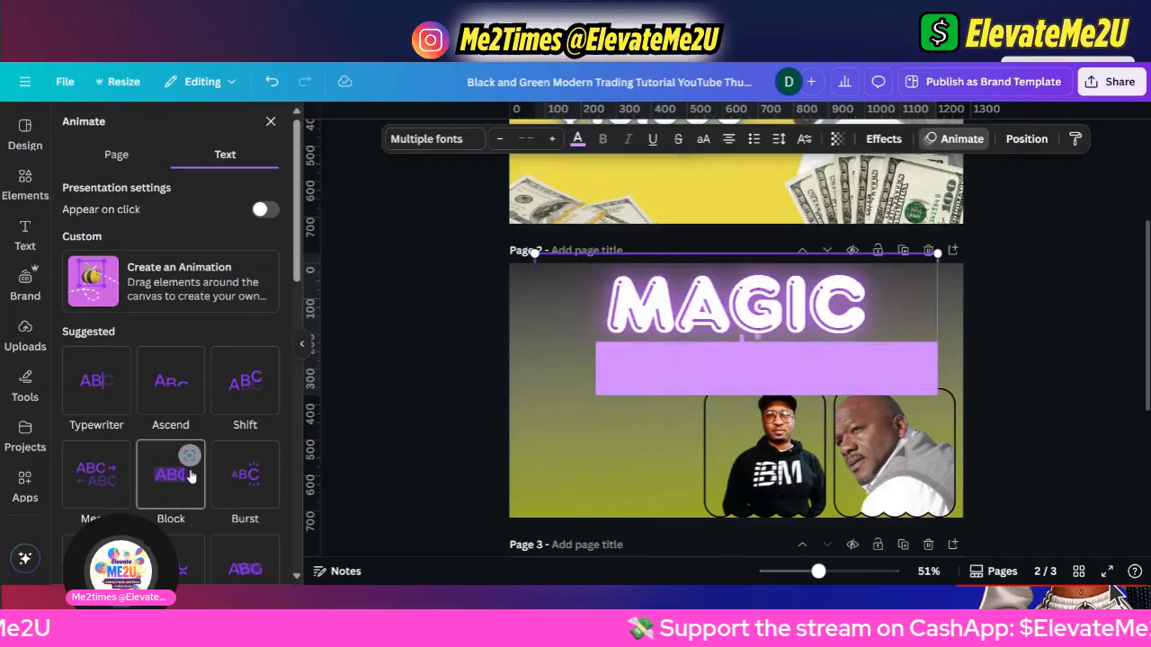
pyautogui.click(251, 478)
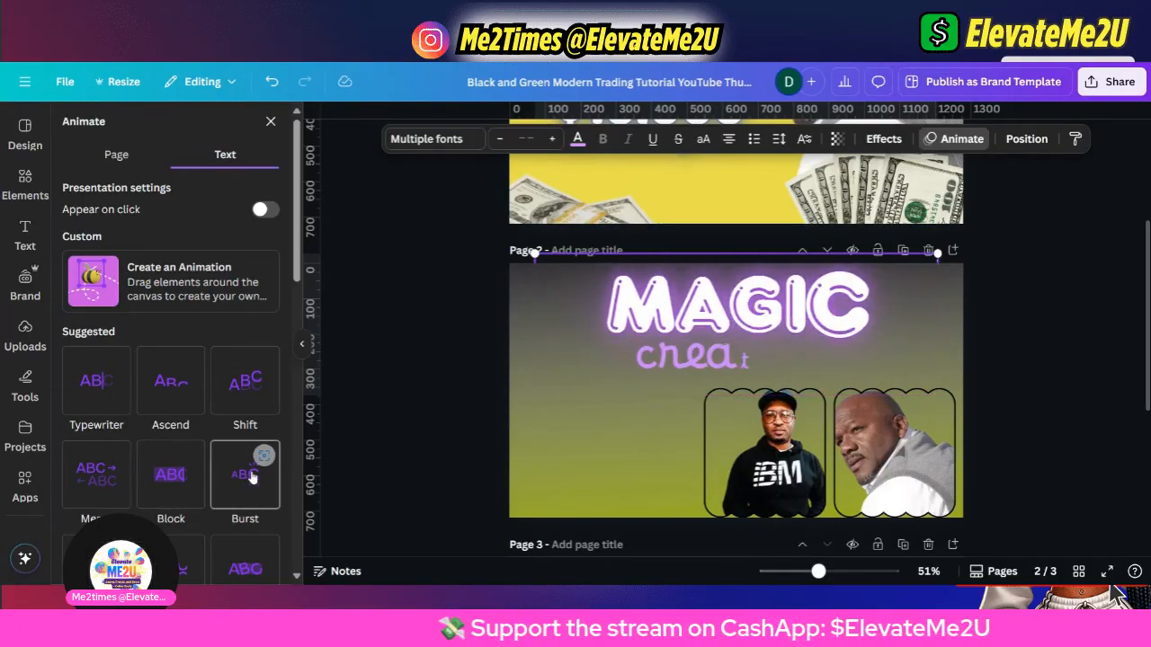
pyautogui.scroll(-2, 251, 477)
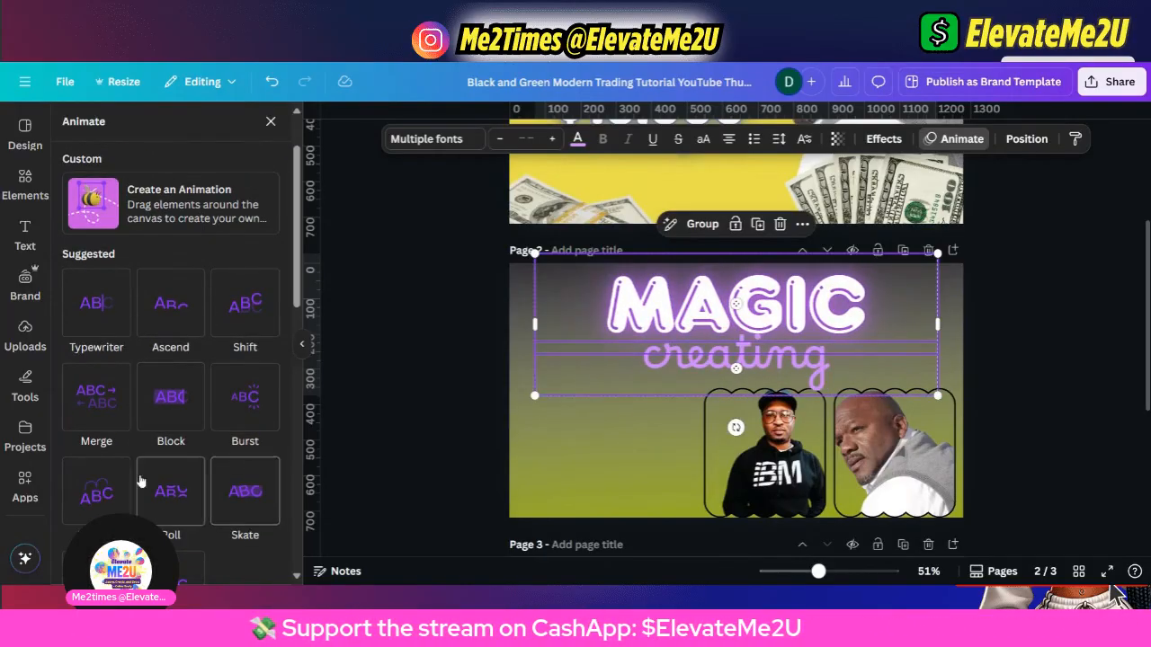
pyautogui.click(97, 491)
pyautogui.click(178, 491)
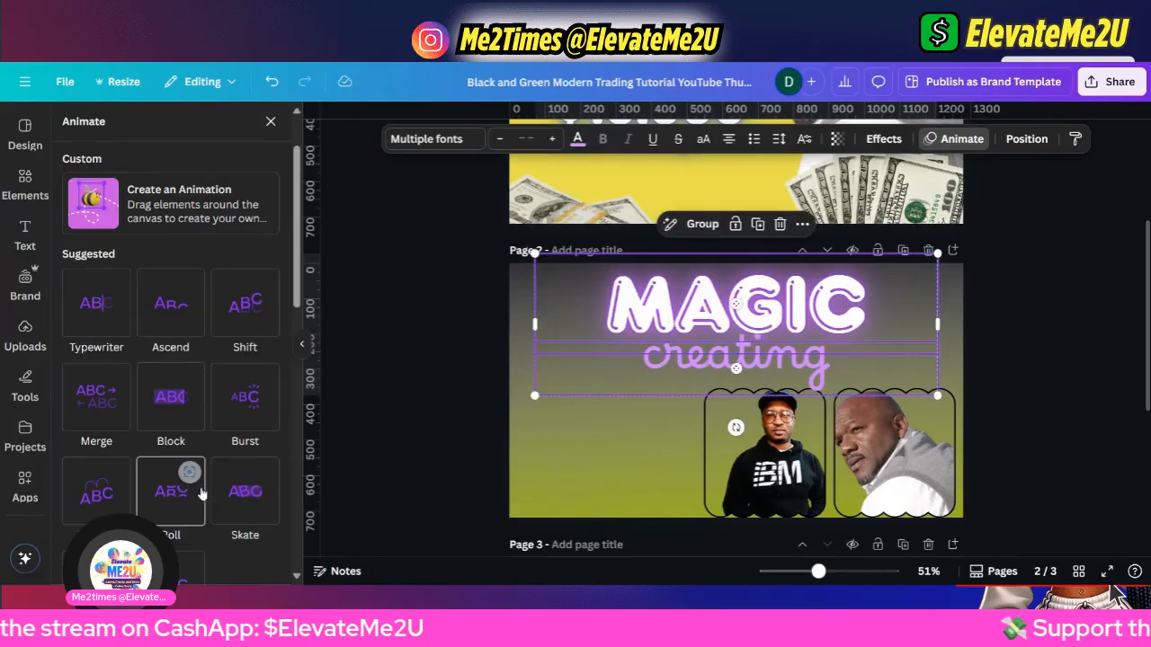
pyautogui.click(228, 497)
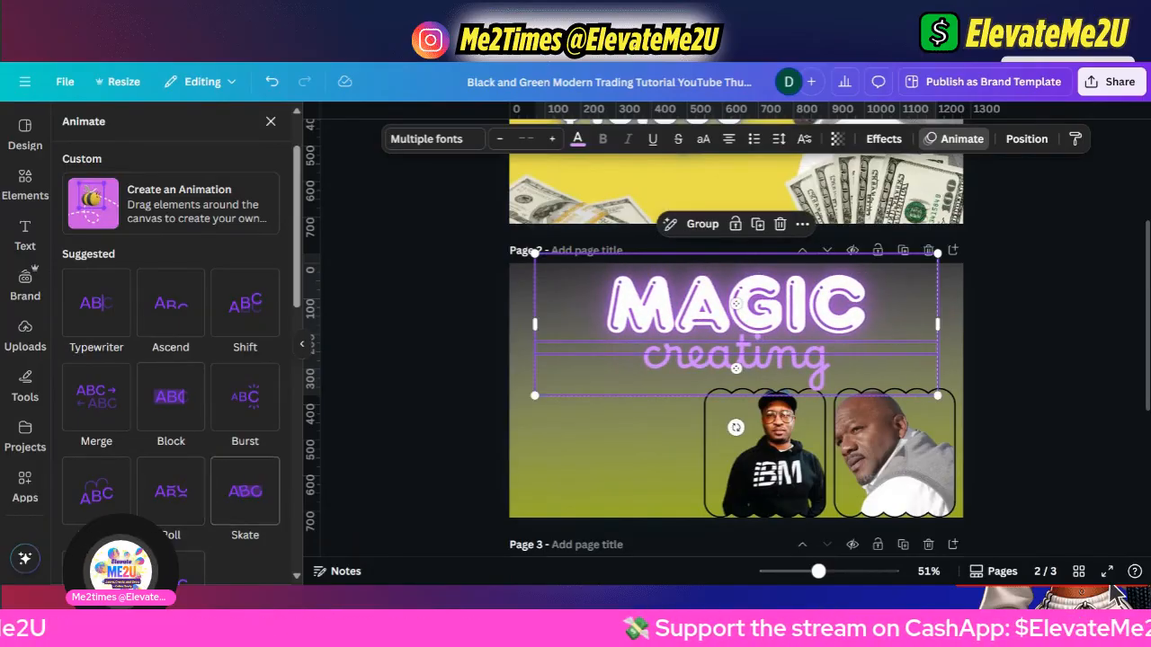
pyautogui.scroll(-3, 121, 445)
pyautogui.click(120, 444)
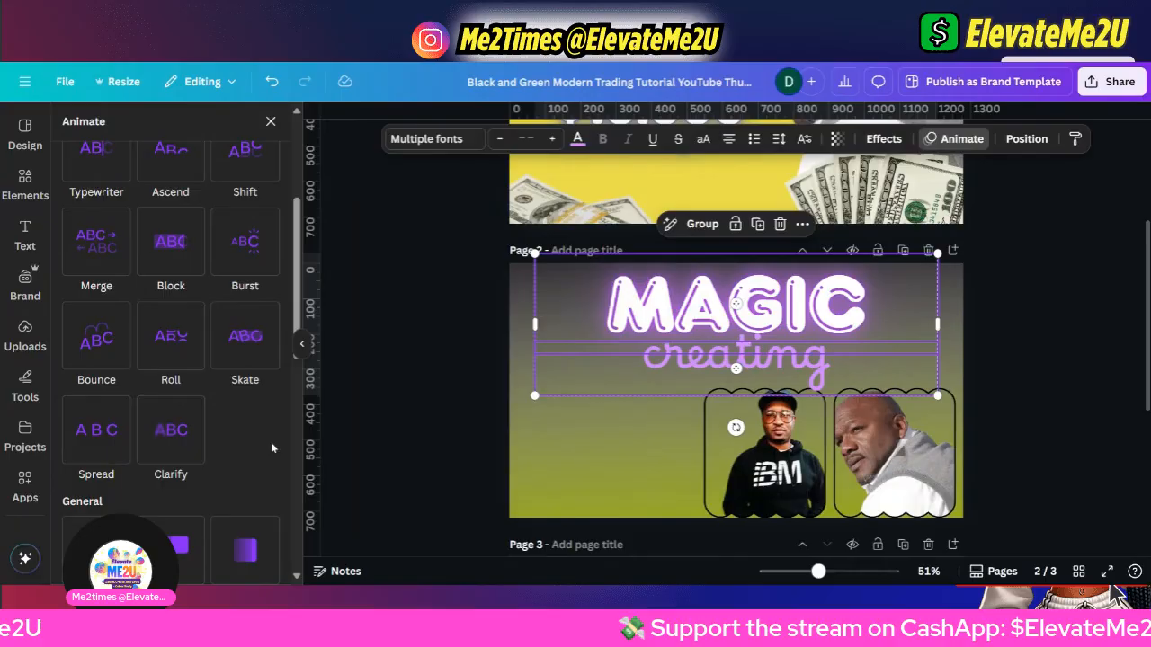
pyautogui.click(155, 438)
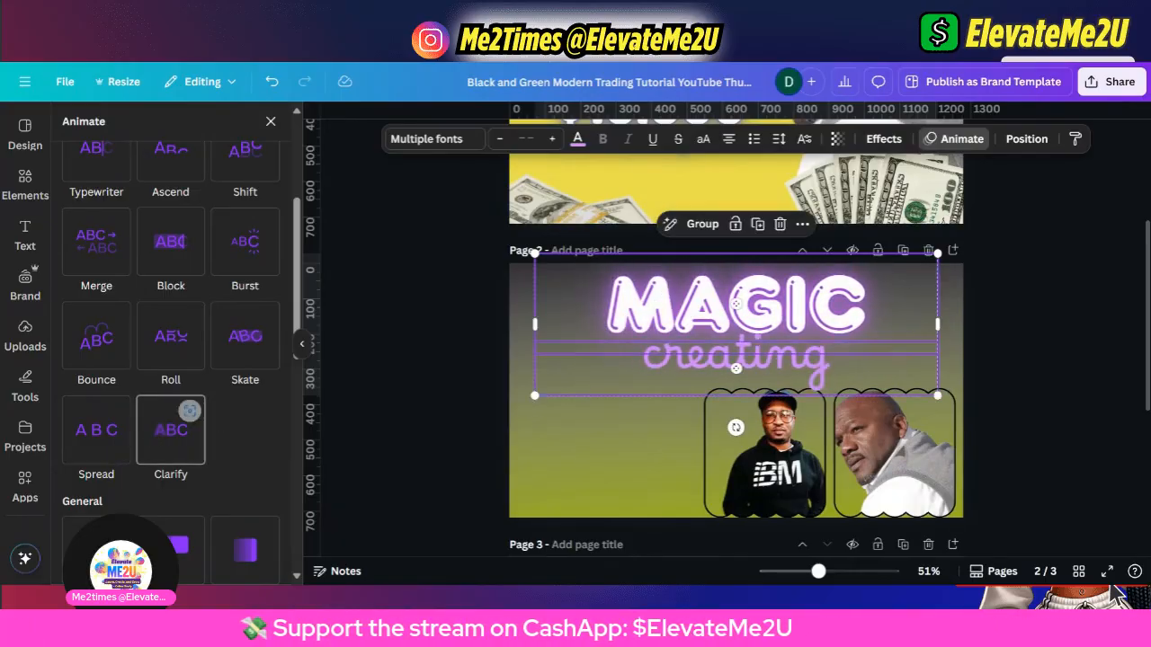
# Preview the general Rise, Pan and Fade animations and the Flicker and Pulse add-on effects on both texts, and close the animation options.
pyautogui.scroll(-2, 155, 438)
pyautogui.click(99, 418)
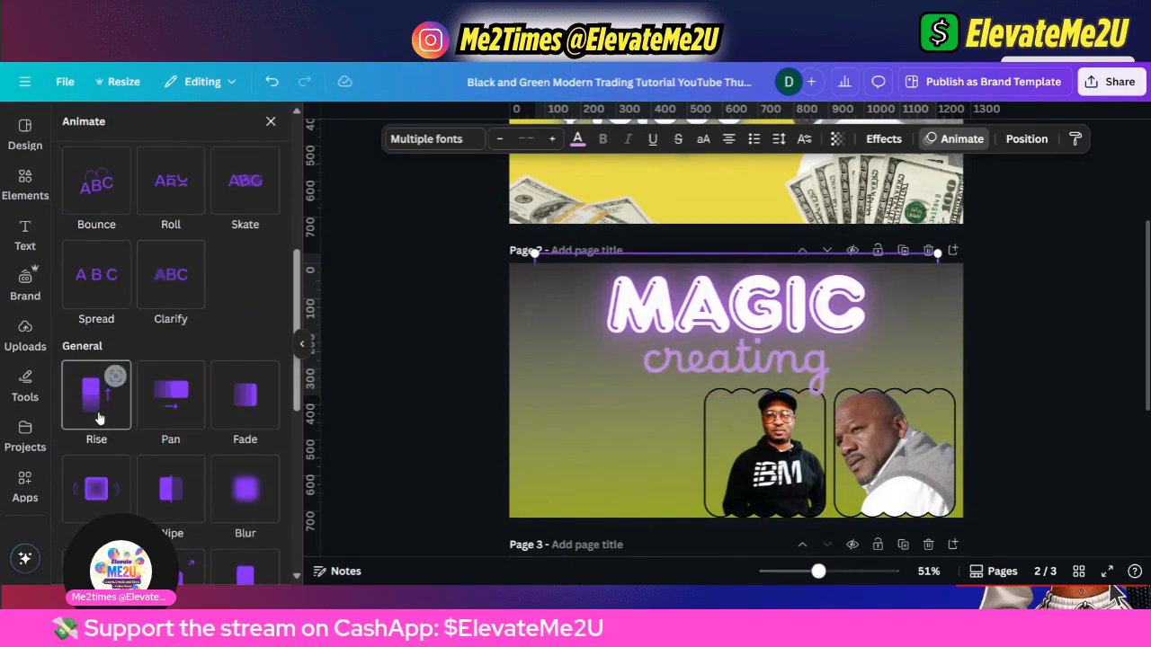
pyautogui.click(166, 418)
pyautogui.click(247, 419)
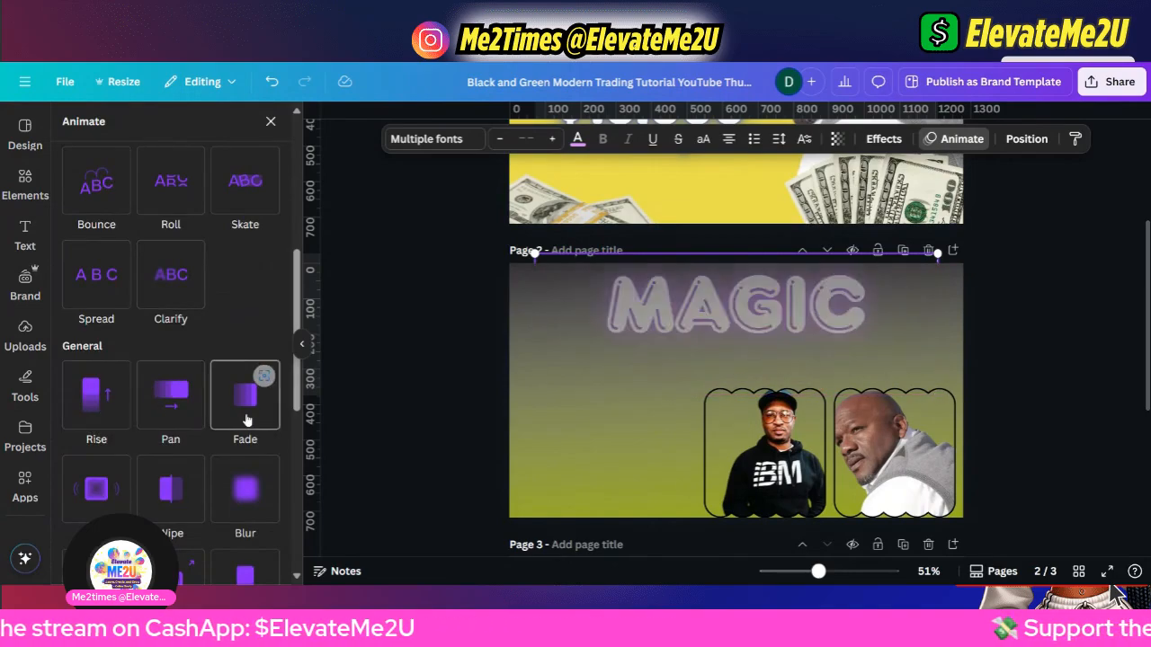
pyautogui.scroll(-2, 247, 420)
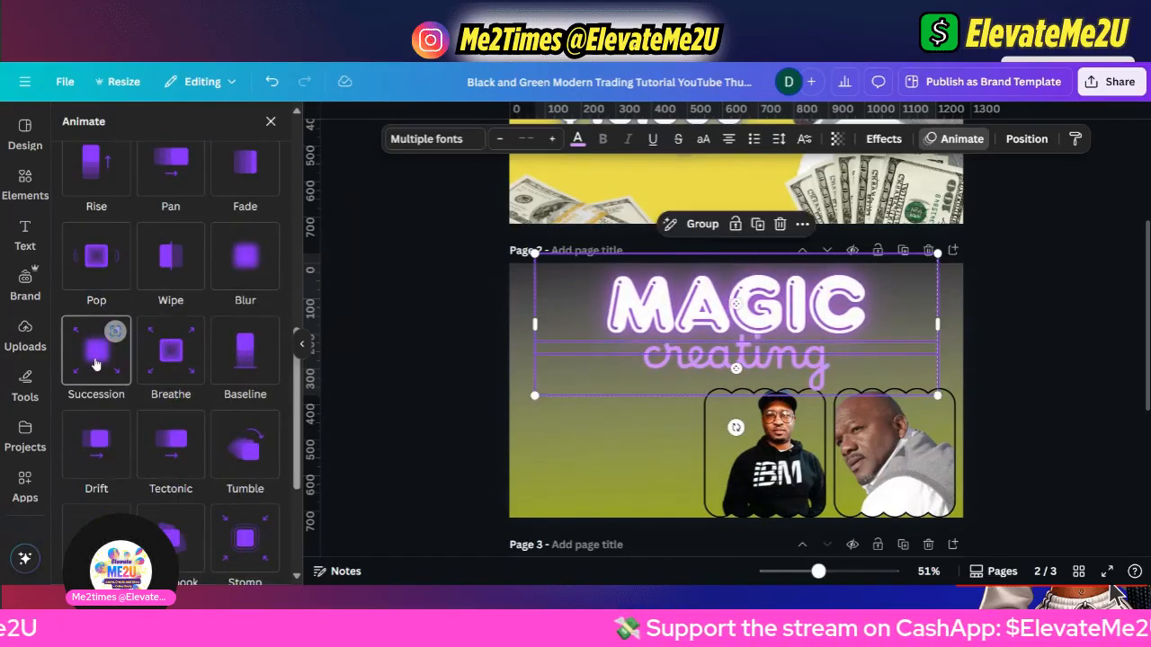
pyautogui.scroll(-3, 96, 363)
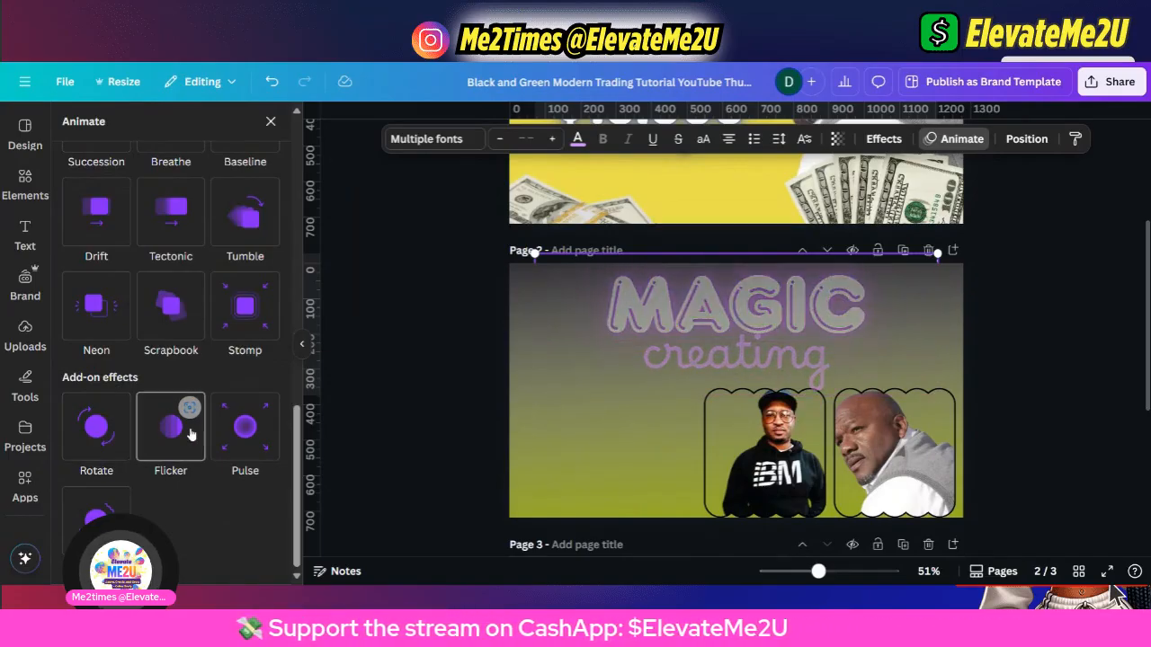
pyautogui.click(243, 431)
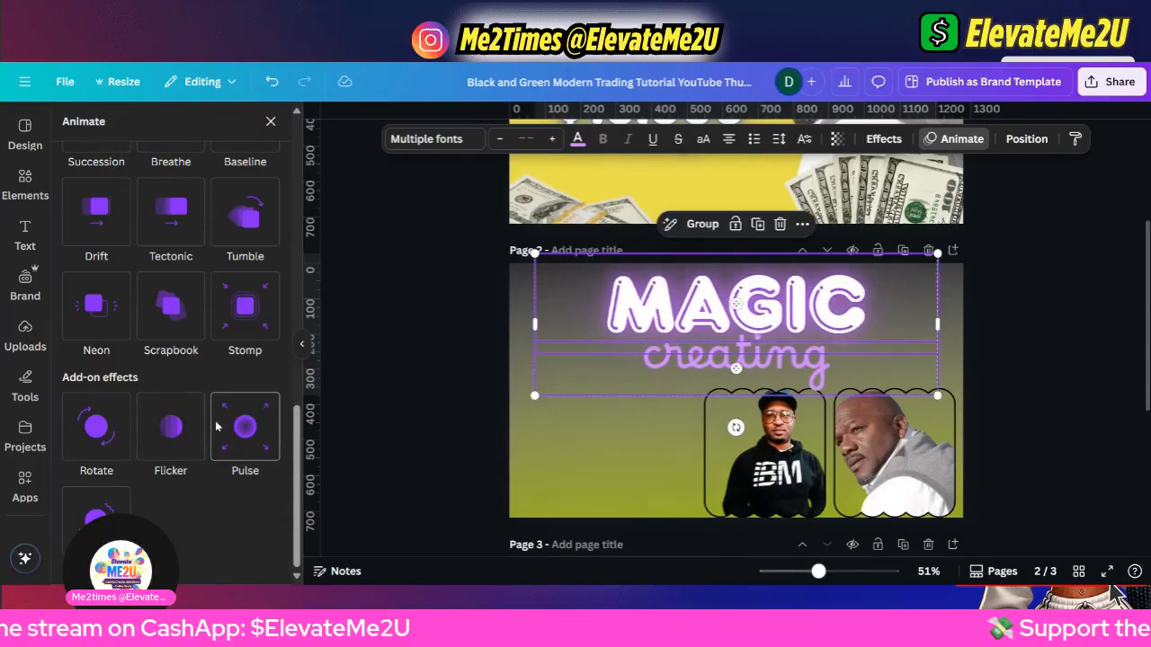
pyautogui.click(538, 454)
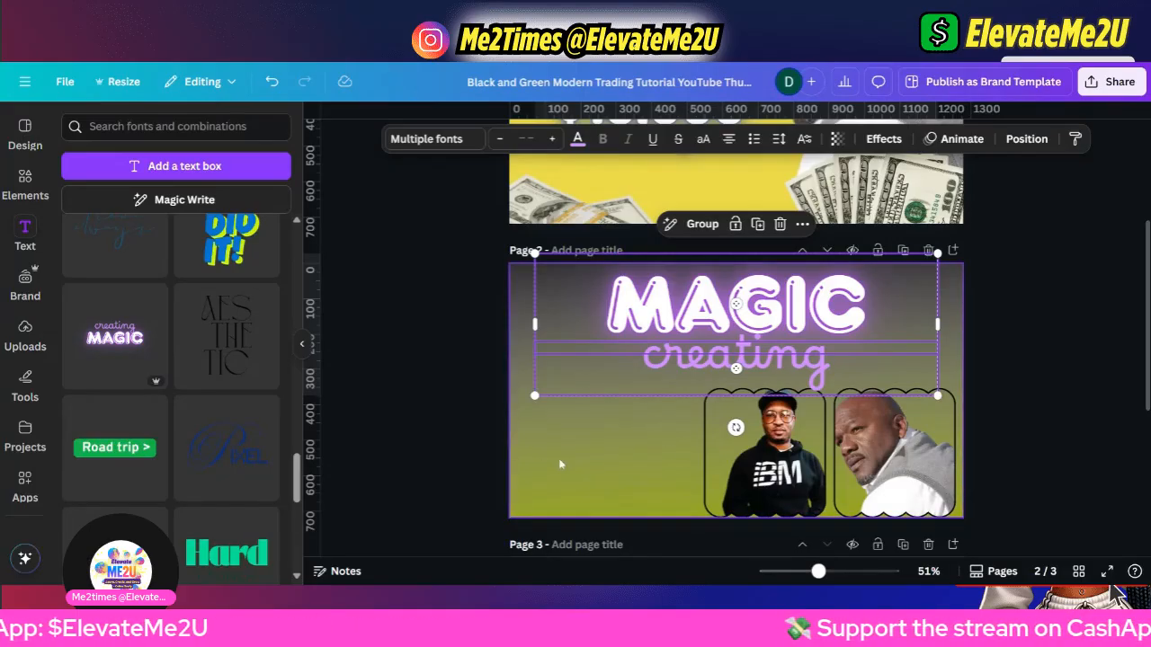
# Deselect the page 2 texts and make page 3 the current page.
pyautogui.scroll(-2, 539, 466)
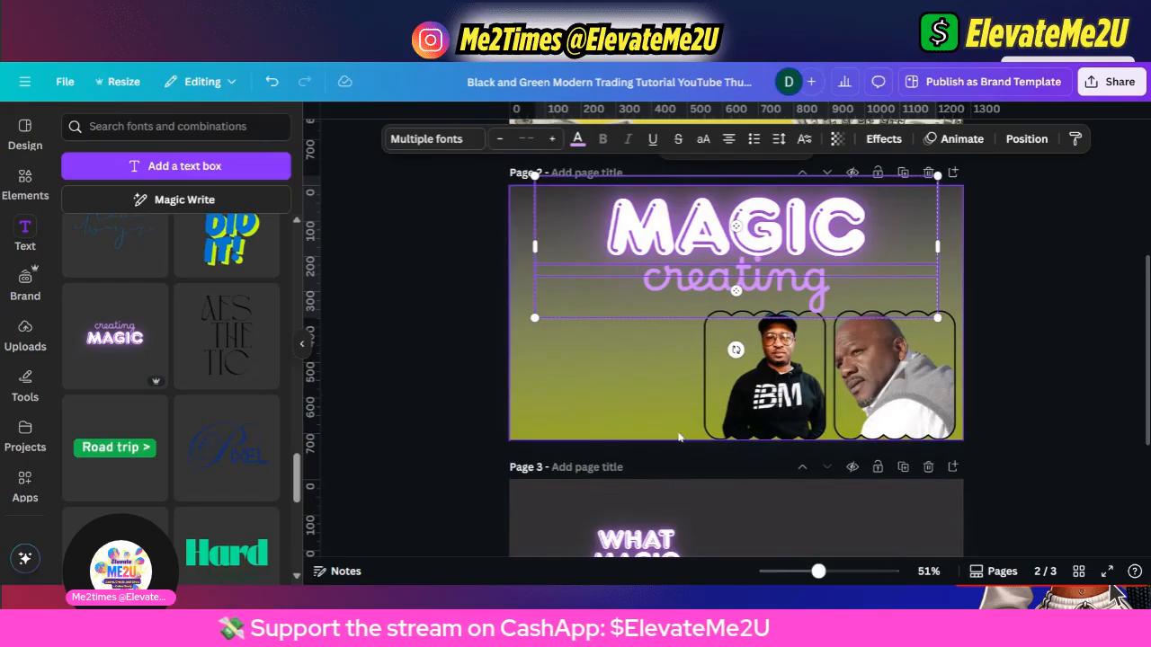
pyautogui.scroll(-2, 774, 417)
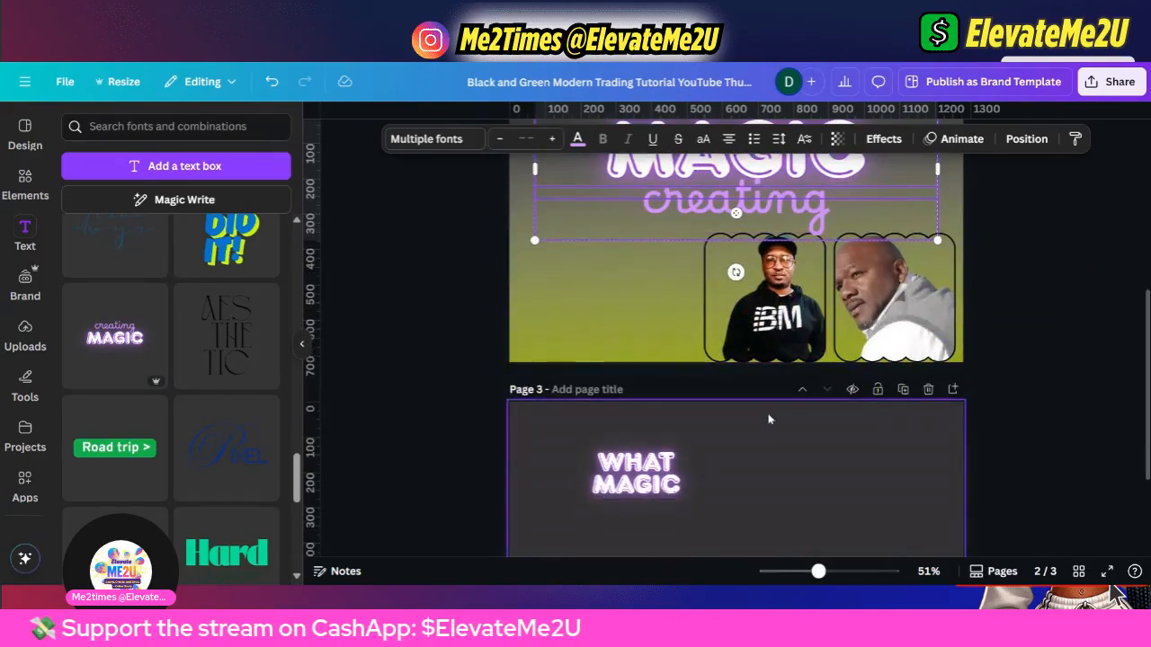
pyautogui.scroll(4, 768, 418)
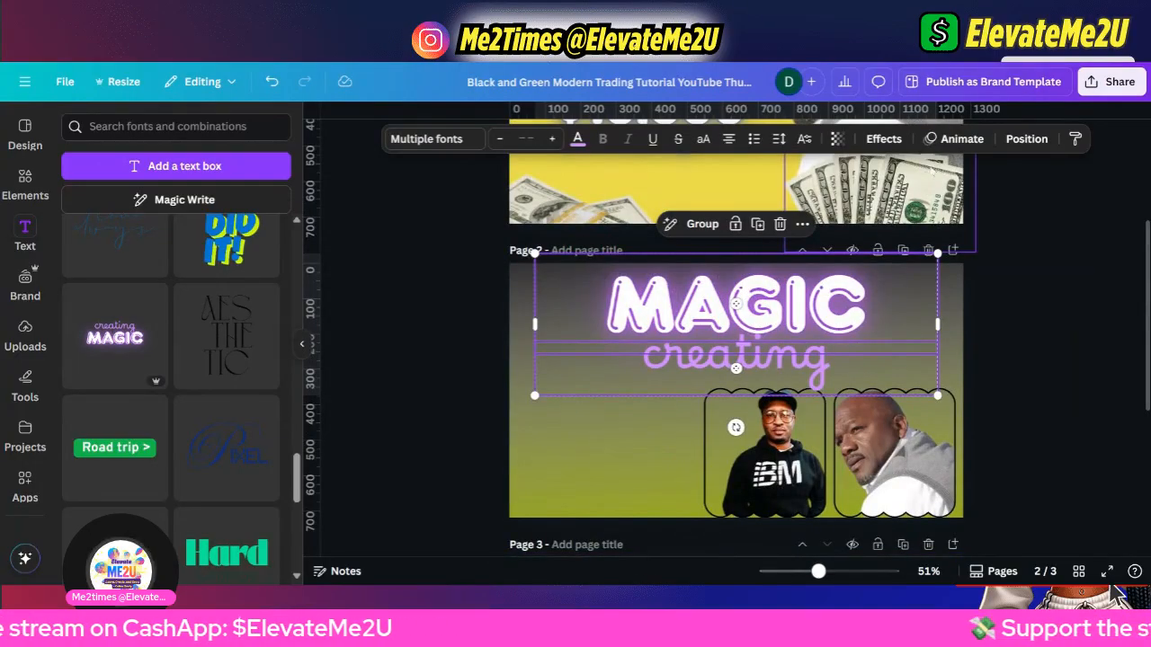
pyautogui.scroll(-4, 584, 467)
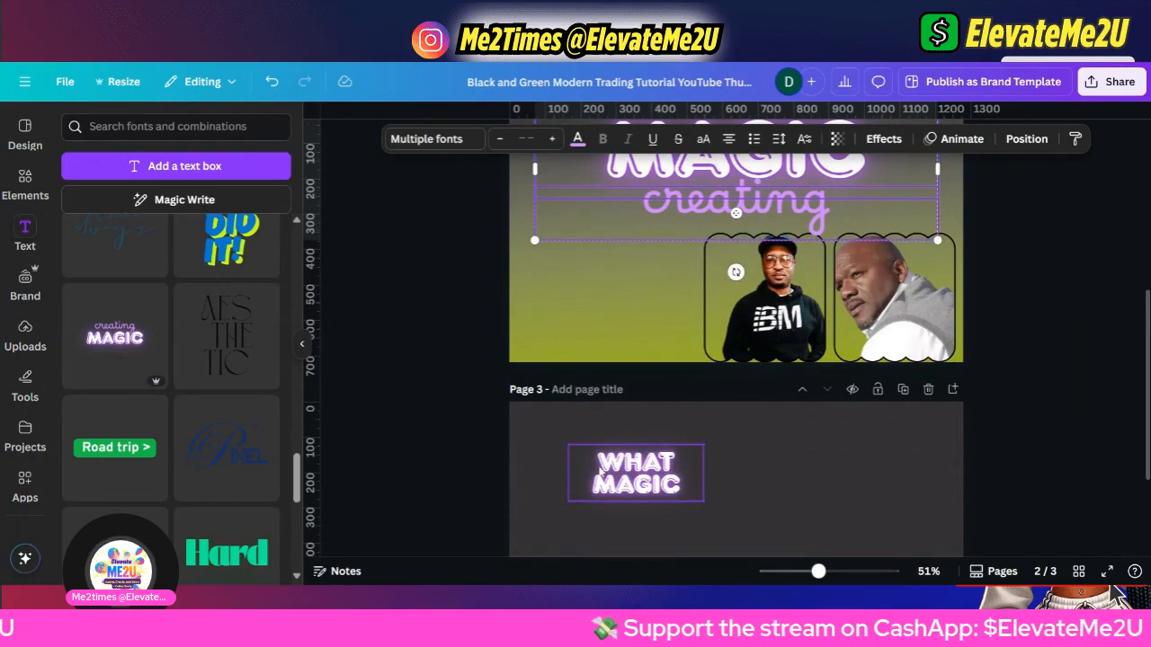
pyautogui.click(773, 465)
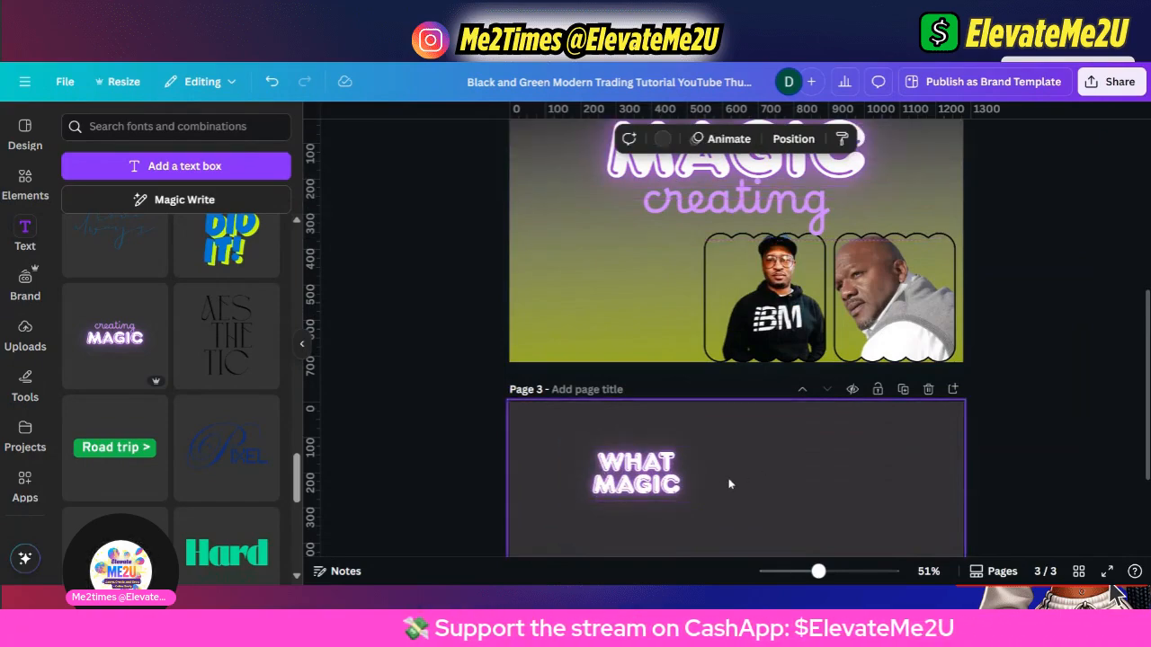
pyautogui.scroll(-4, 729, 480)
pyautogui.scroll(2, 729, 473)
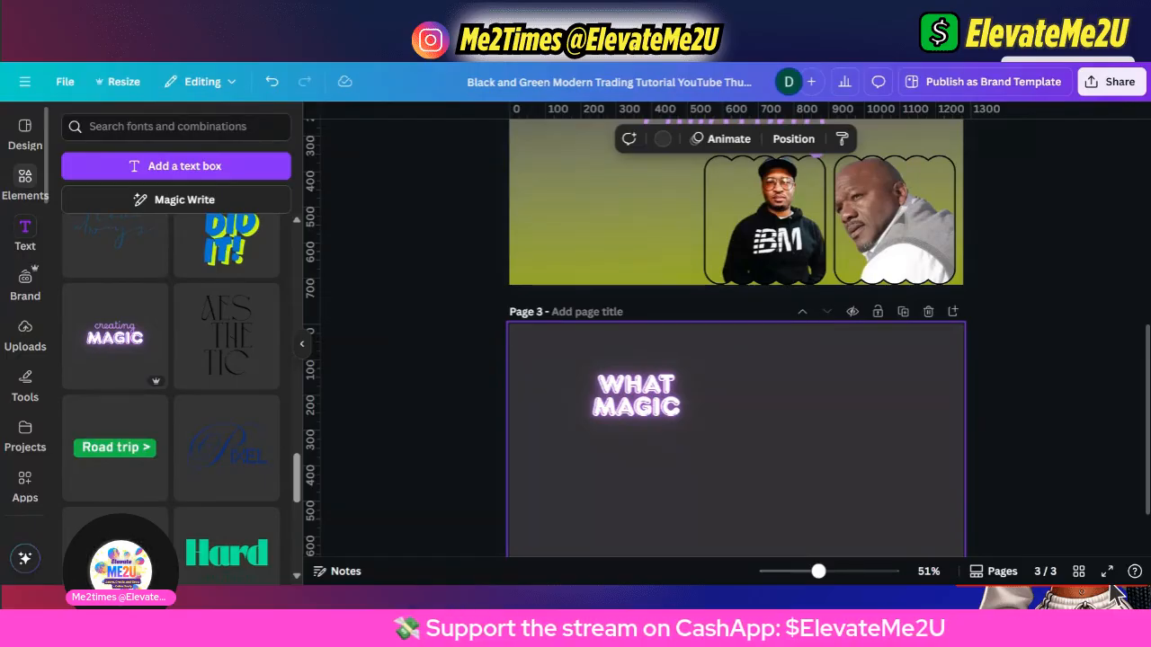
# Clear the smoke search from the elements library and open the full audio collection.
pyautogui.scroll(-2, 36, 449)
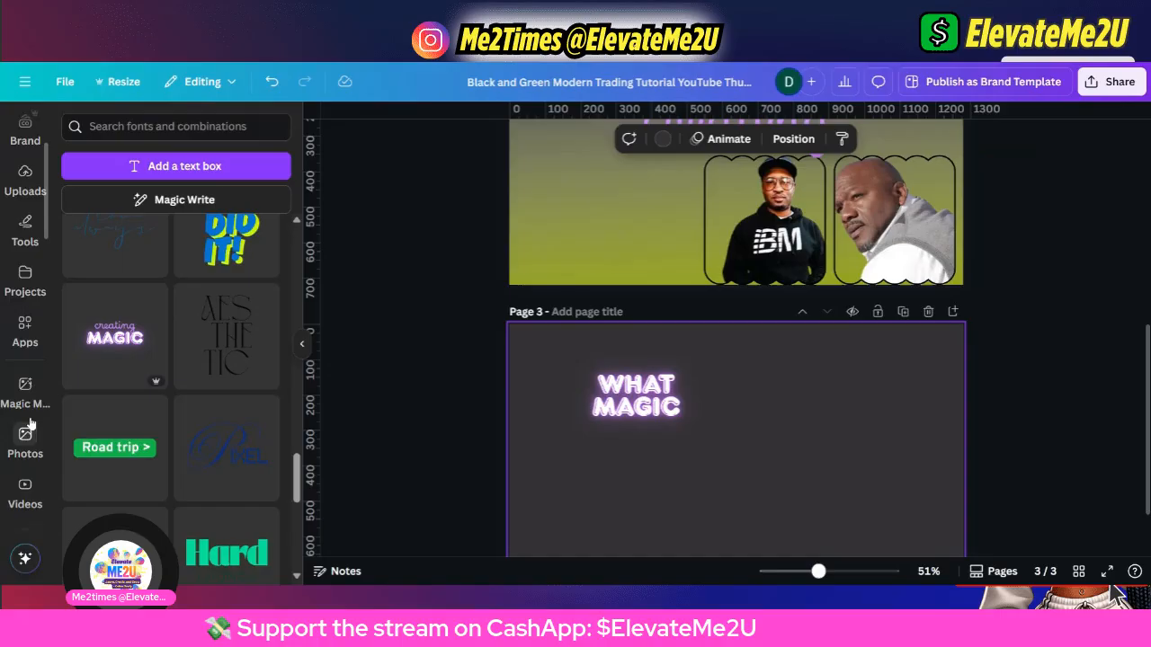
pyautogui.scroll(-1, 49, 449)
pyautogui.scroll(4, 49, 445)
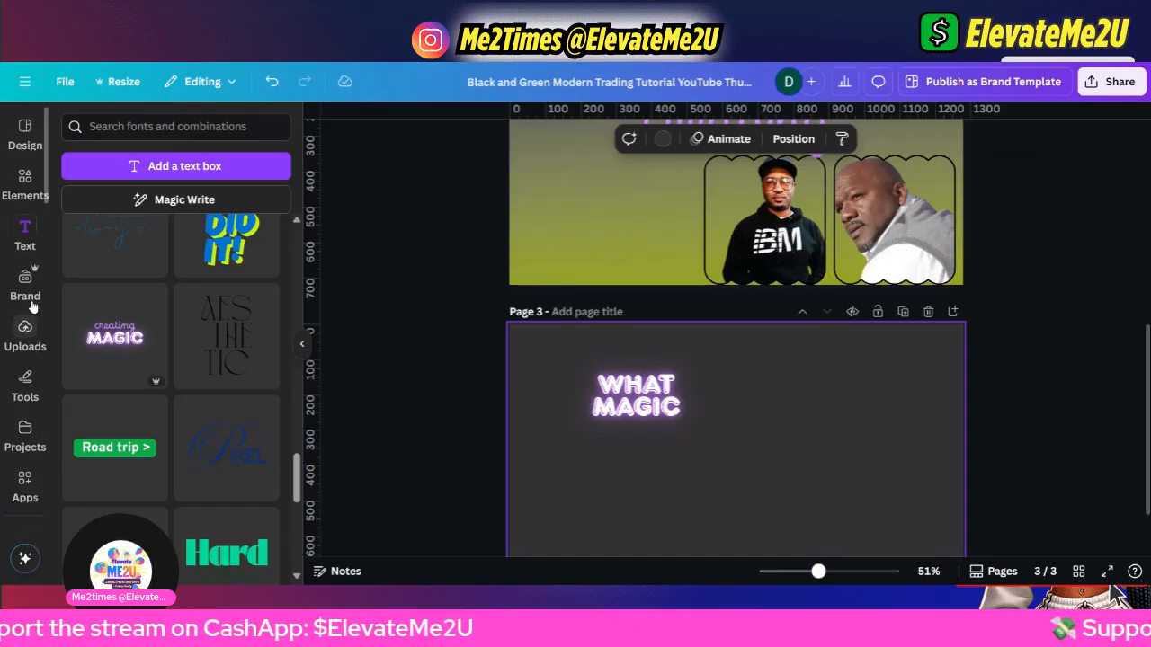
pyautogui.click(26, 180)
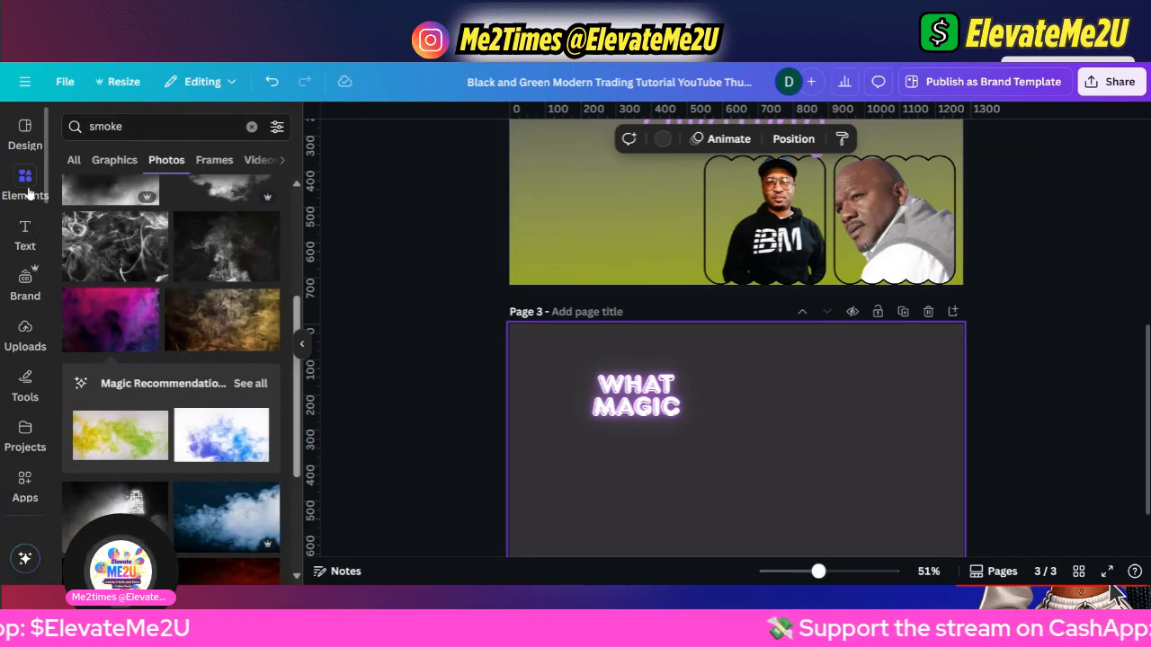
pyautogui.click(252, 126)
pyautogui.scroll(-2, 235, 307)
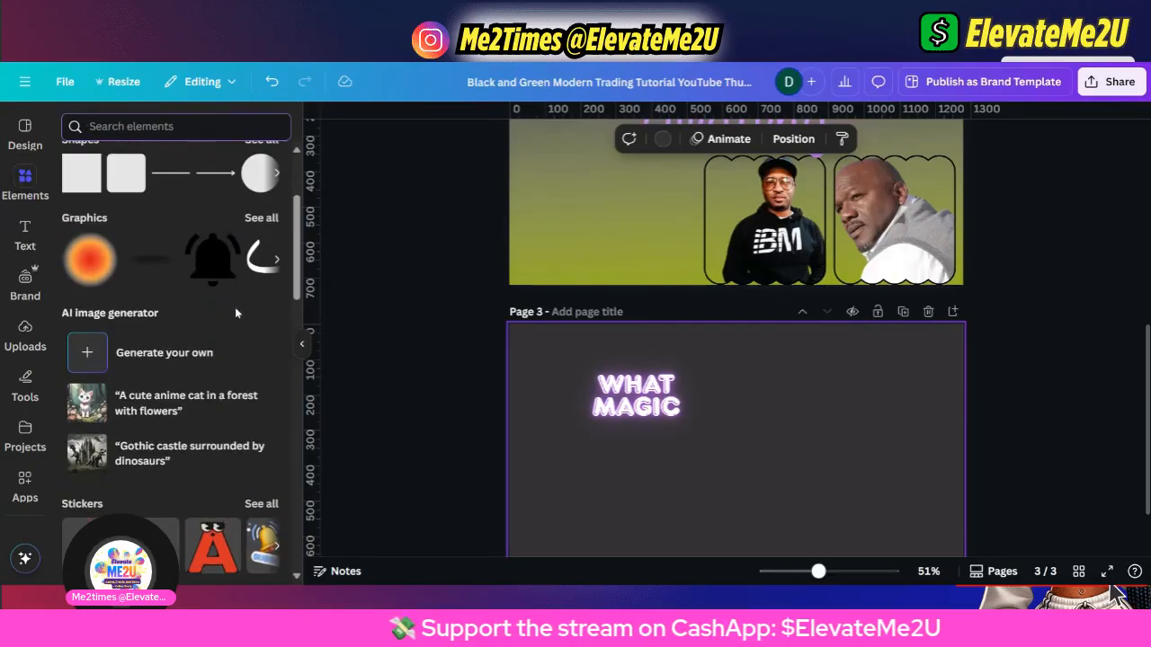
pyautogui.scroll(-2, 235, 307)
pyautogui.scroll(-3, 235, 310)
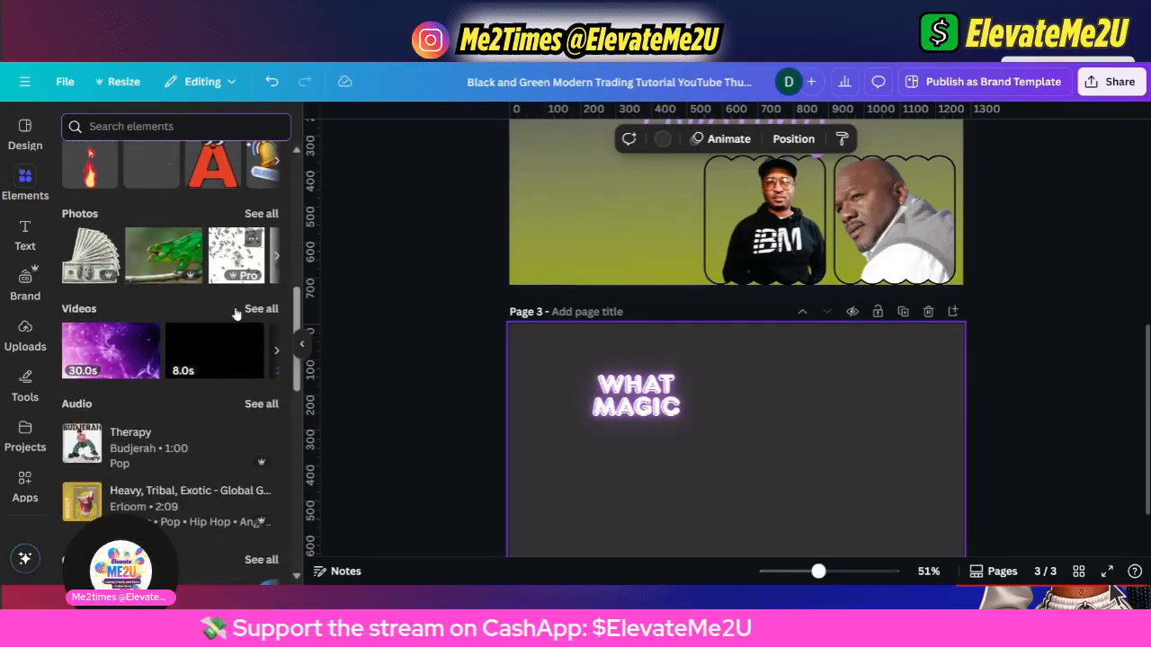
pyautogui.scroll(-3, 234, 310)
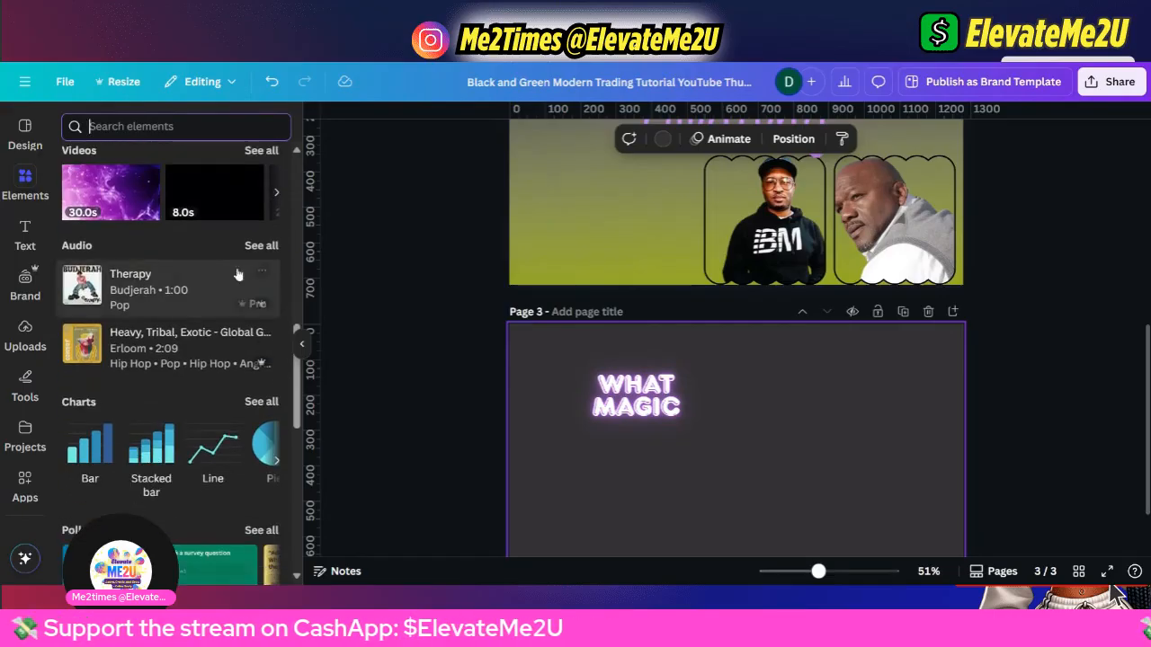
pyautogui.click(261, 246)
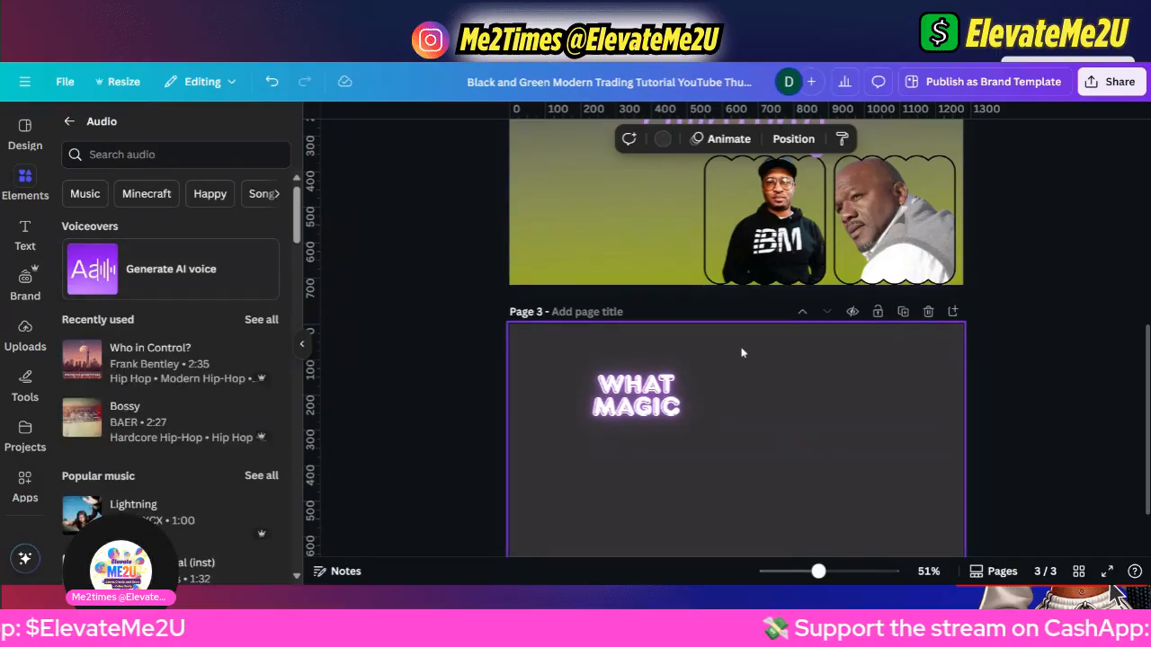
# Delete the WHAT MAGIC text from page 3 and select the empty page.
pyautogui.scroll(-1, 745, 353)
pyautogui.scroll(-1, 745, 353)
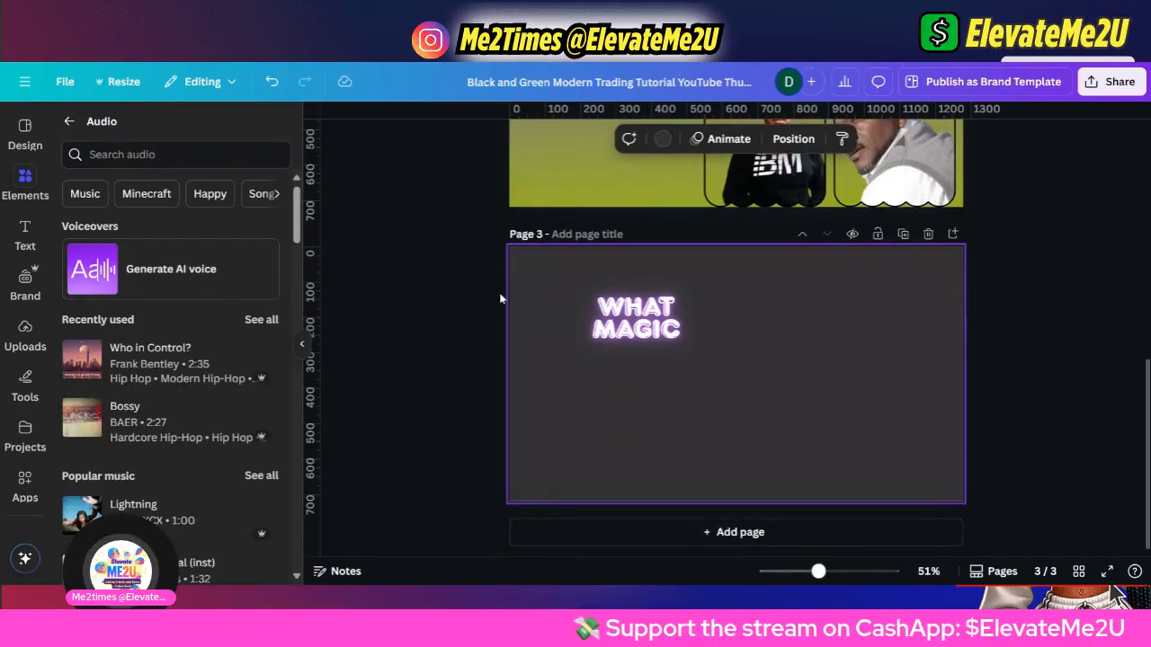
pyautogui.moveTo(521, 352); pyautogui.dragTo(898, 287)
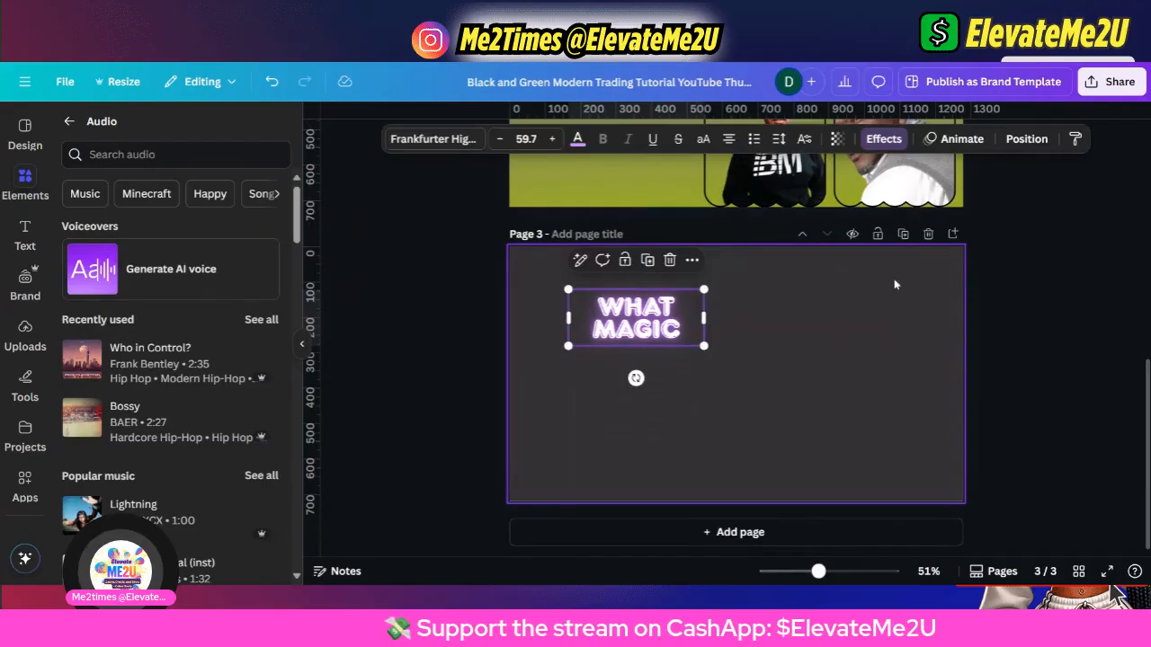
pyautogui.press('Delete')
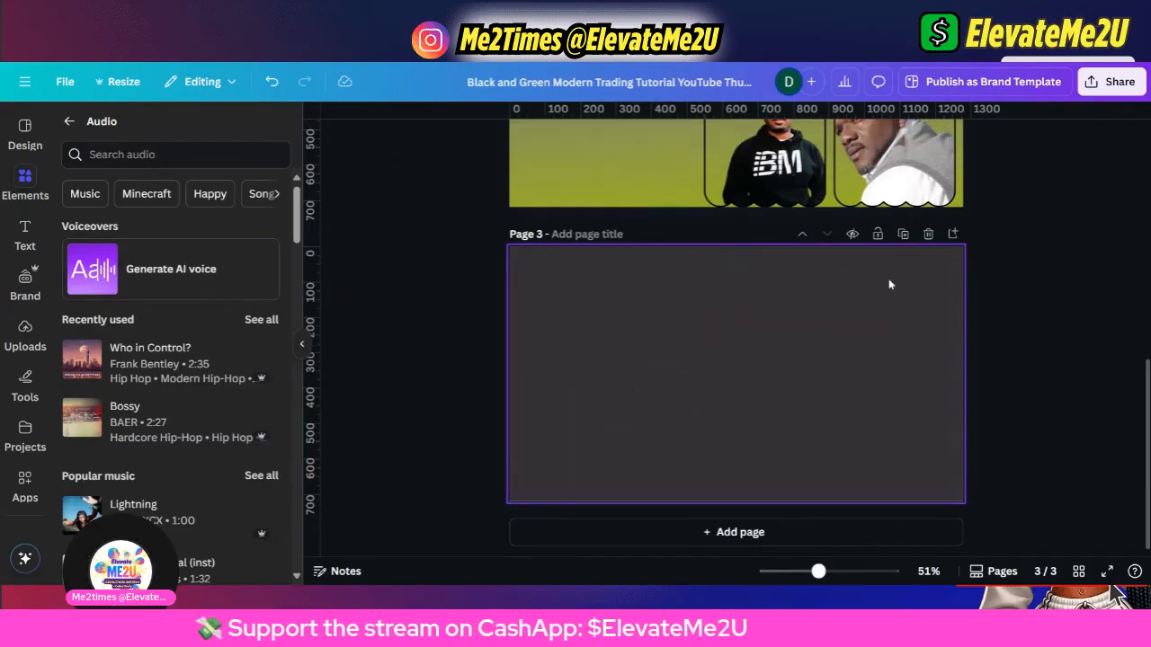
pyautogui.click(780, 368)
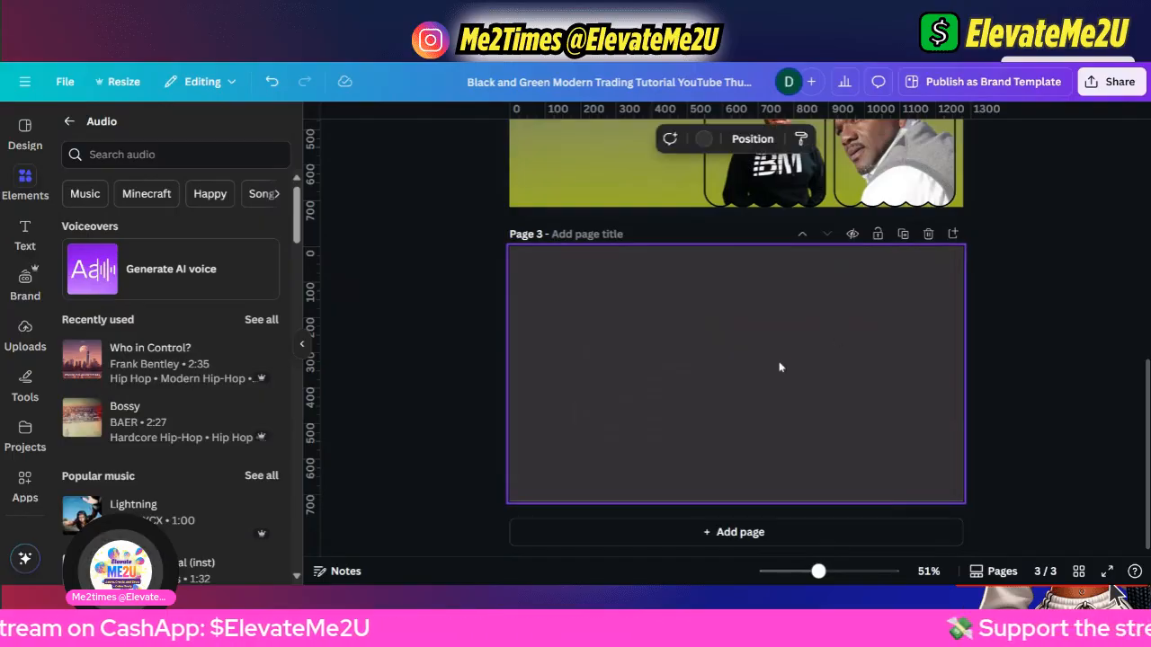